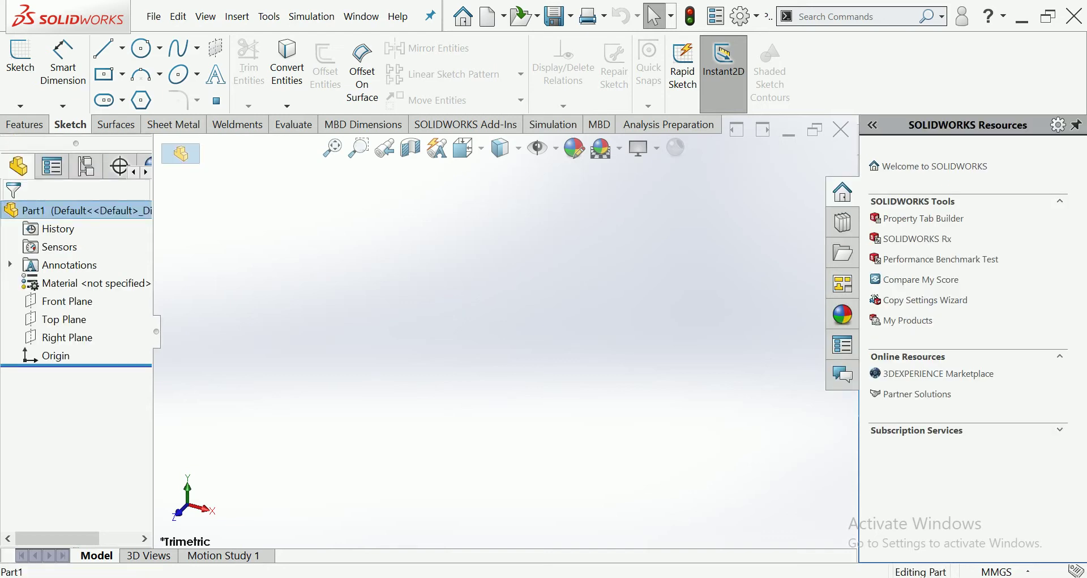
Step: Start a new sketch on the Front Plane and pick the Midpoint Line tool
{"action": "left_click", "coordinate": [67, 300]}
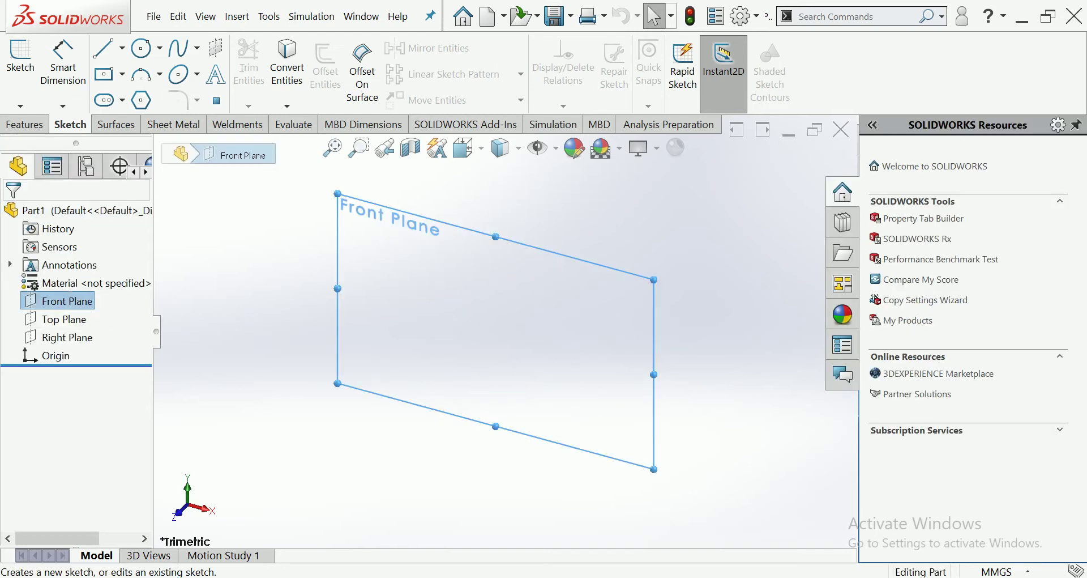
{"action": "left_click", "coordinate": [21, 57]}
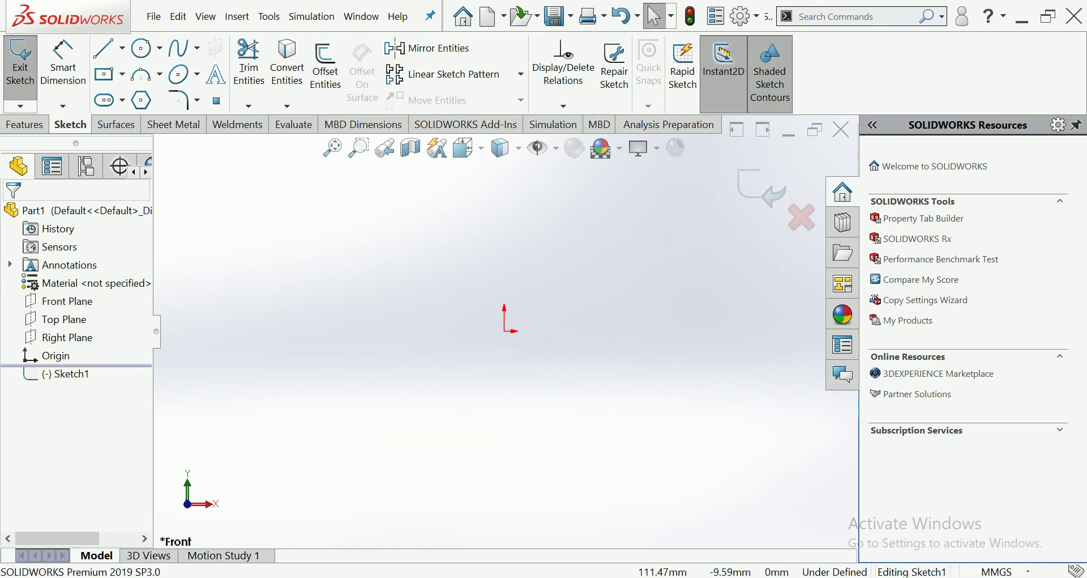
{"action": "key", "text": "l"}
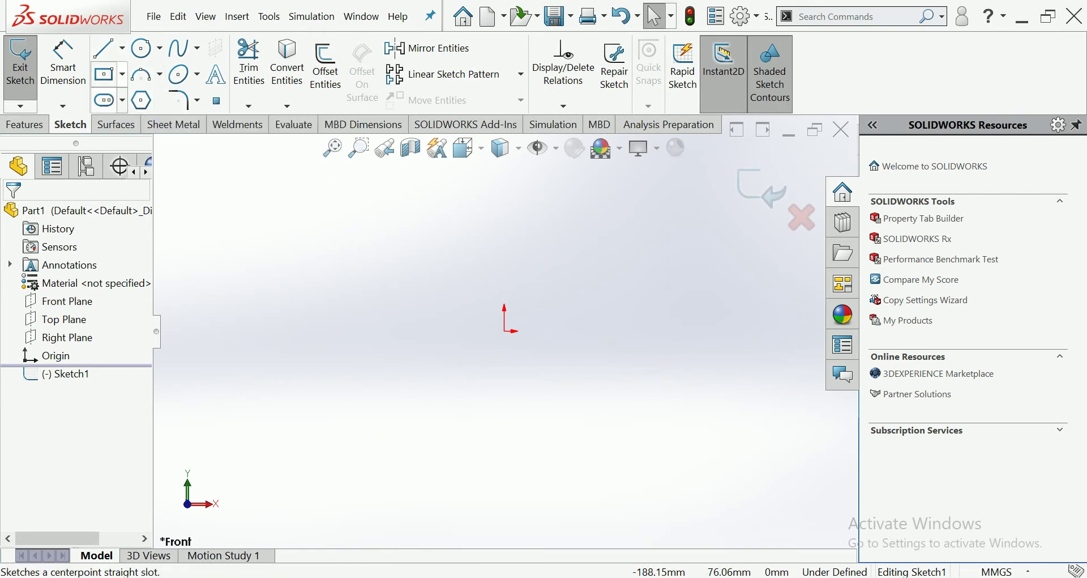
{"action": "left_click", "coordinate": [122, 48]}
{"action": "left_click", "coordinate": [147, 112]}
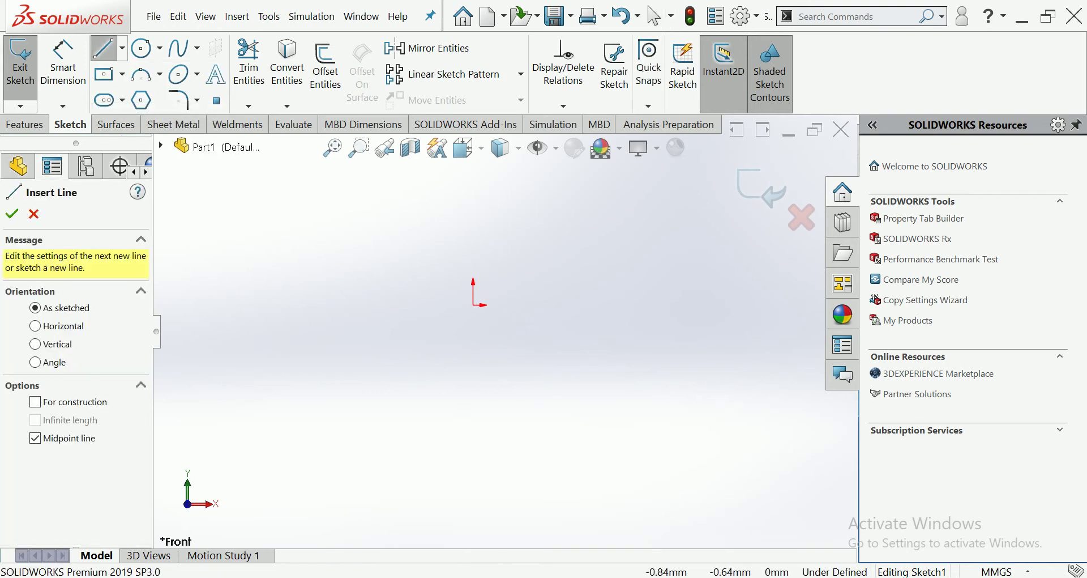
Step: Draw a sloped midpoint line from the origin and dimension its length as 4500 mm
{"action": "left_click", "coordinate": [473, 305]}
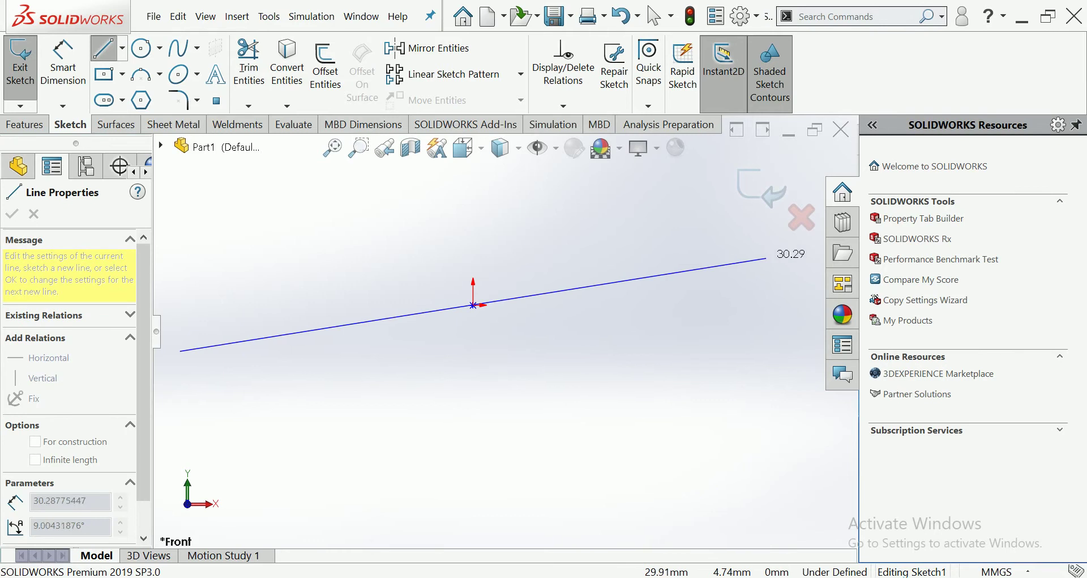
{"action": "left_click", "coordinate": [766, 258]}
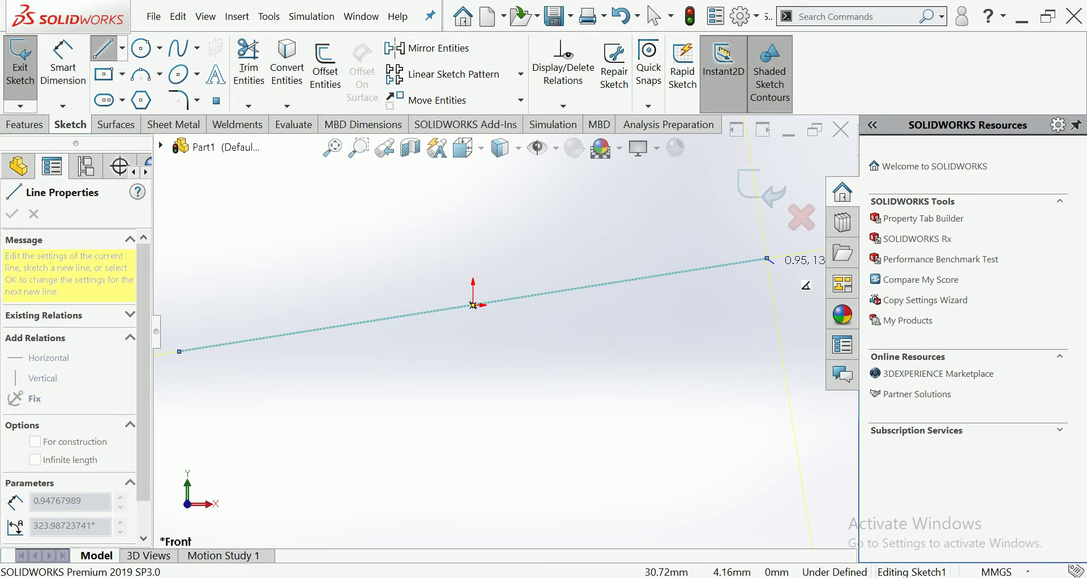
{"action": "left_click", "coordinate": [63, 62]}
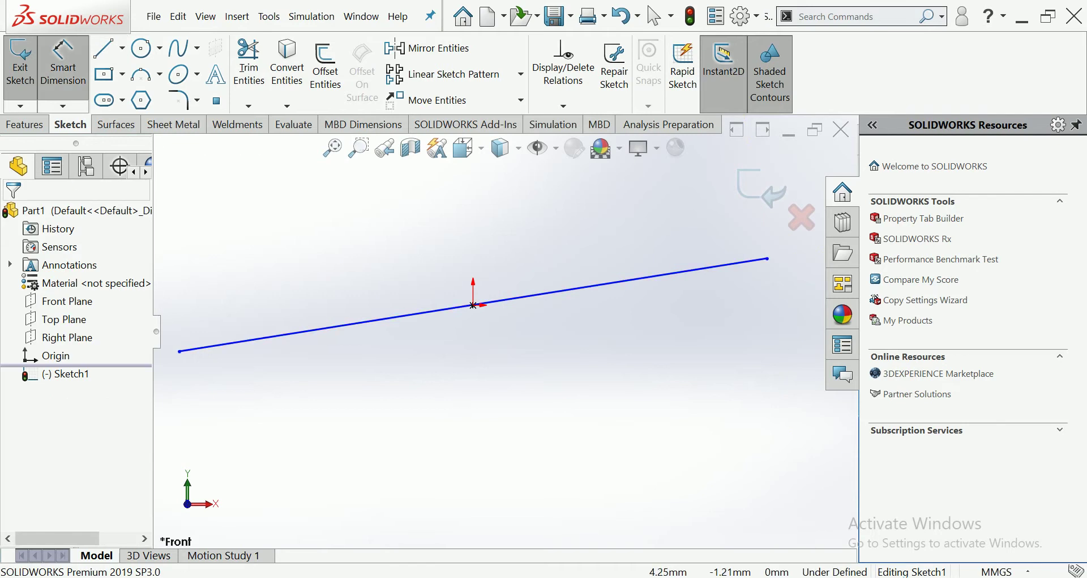
{"action": "left_click", "coordinate": [507, 300]}
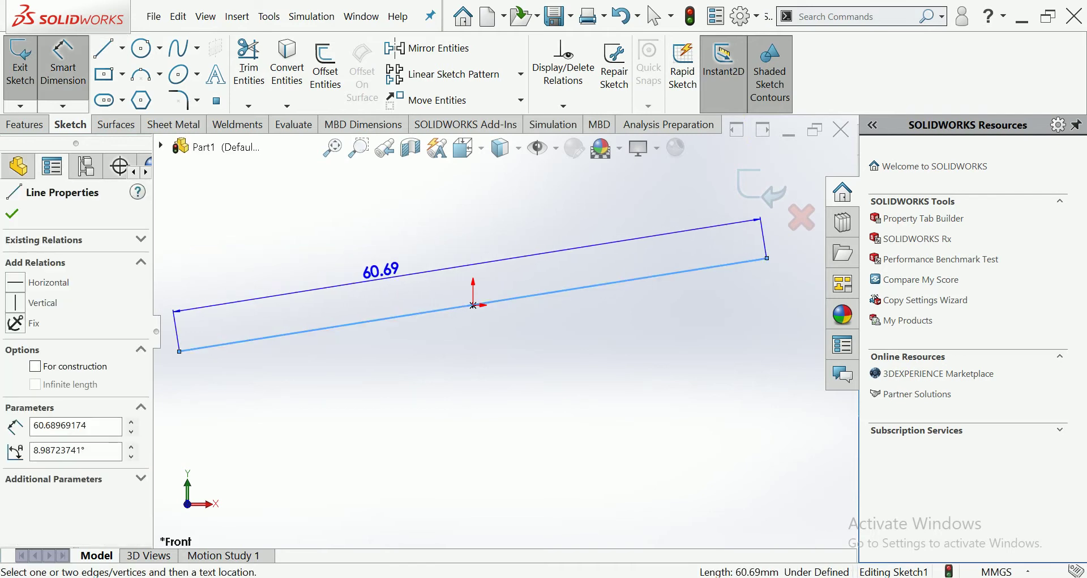
{"action": "left_click", "coordinate": [409, 269]}
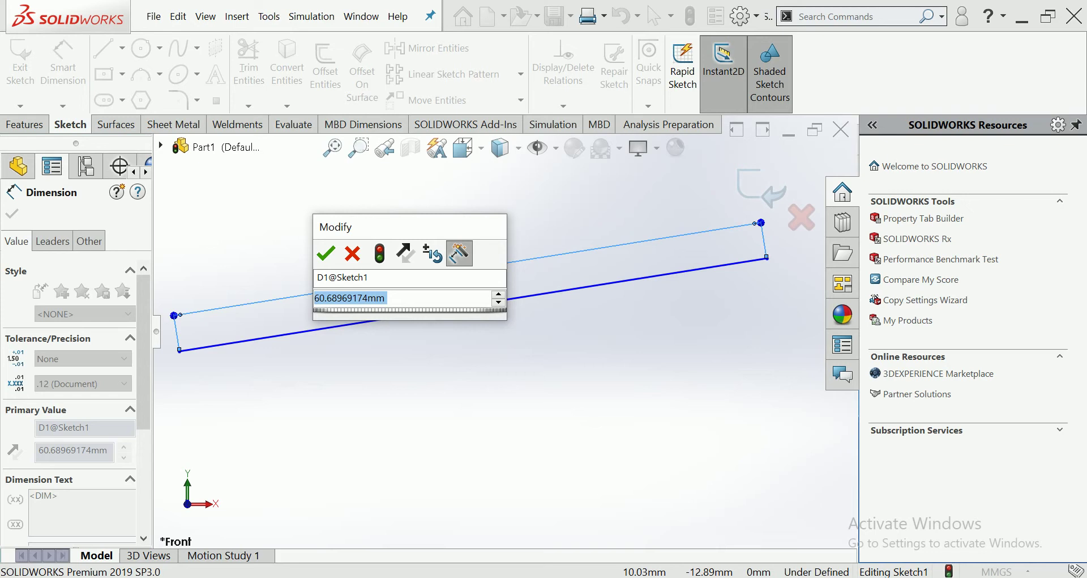
{"action": "type", "text": "4500"}
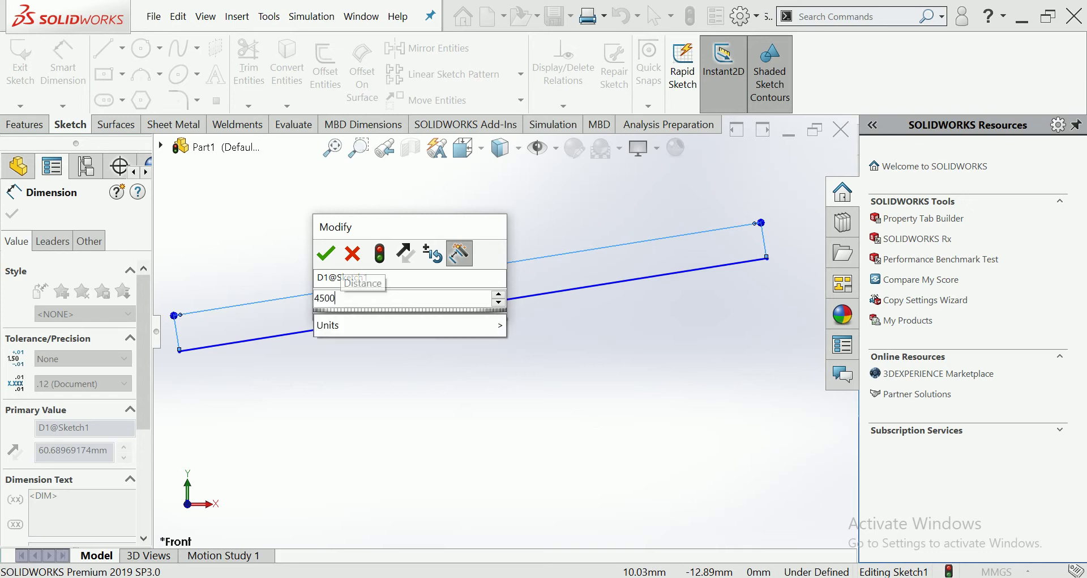
{"action": "key", "text": "Return"}
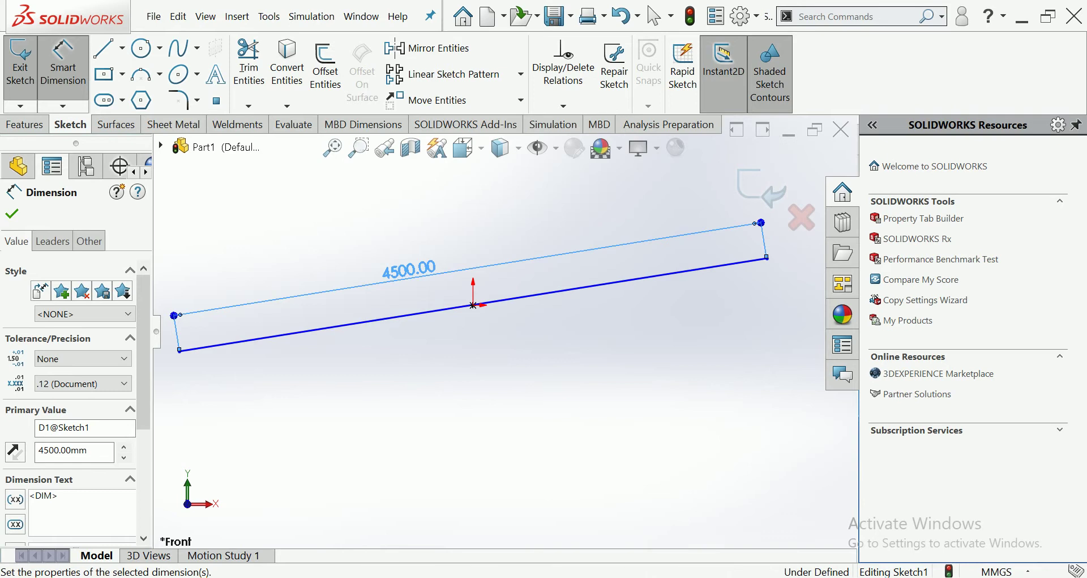
{"action": "key", "text": "Escape"}
{"action": "scroll", "coordinate": [486, 315], "scroll_direction": "up", "scroll_amount": 3}
{"action": "key", "text": "Escape"}
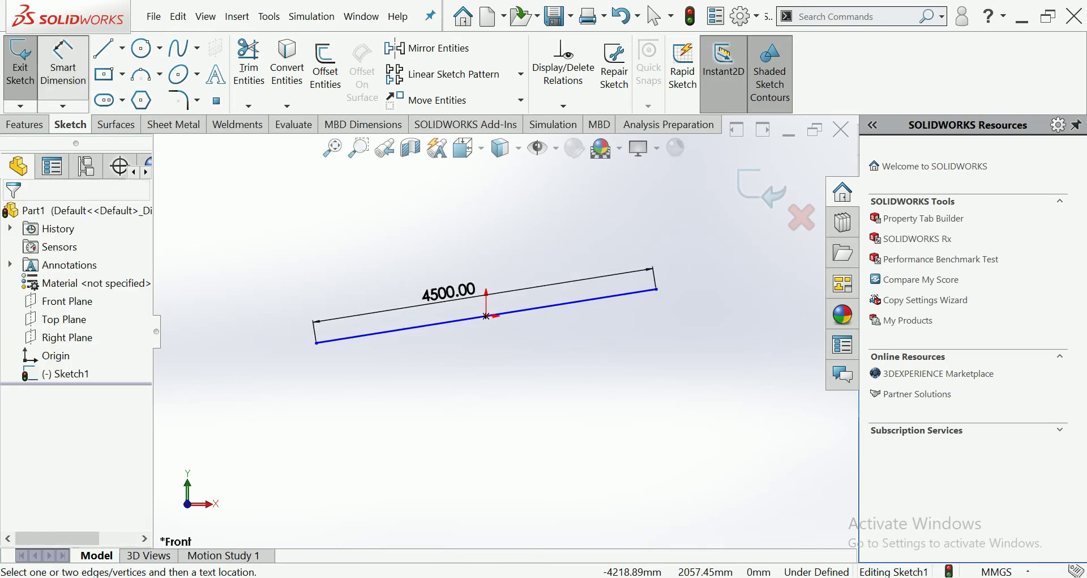
Step: Tilt the 4500 mm line slightly flatter about the origin by dragging its end
{"action": "left_click_drag", "start_coordinate": [486, 316], "coordinate": [486, 315]}
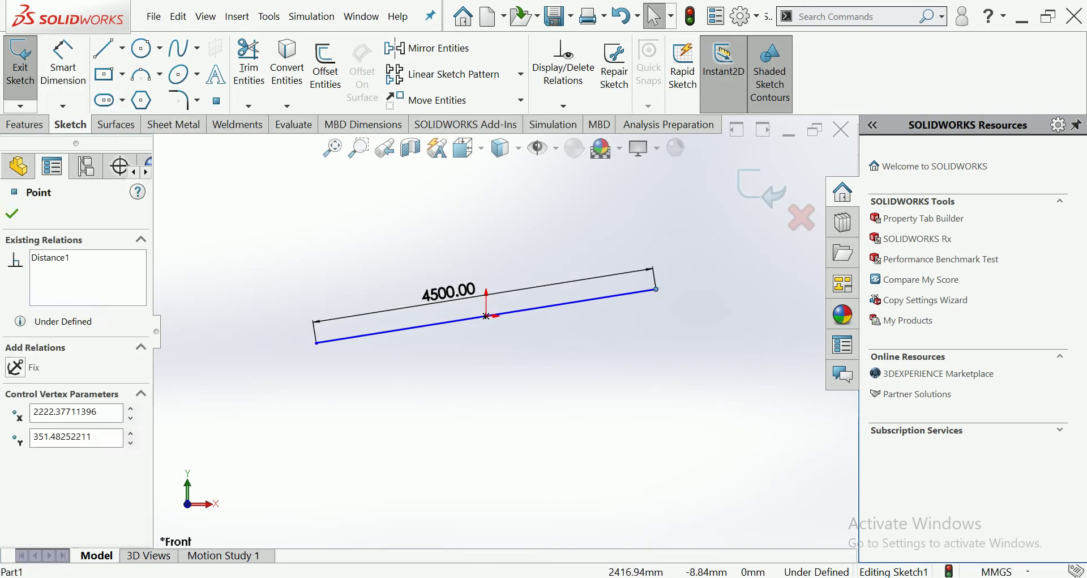
{"action": "left_click_drag", "start_coordinate": [658, 301], "coordinate": [658, 297]}
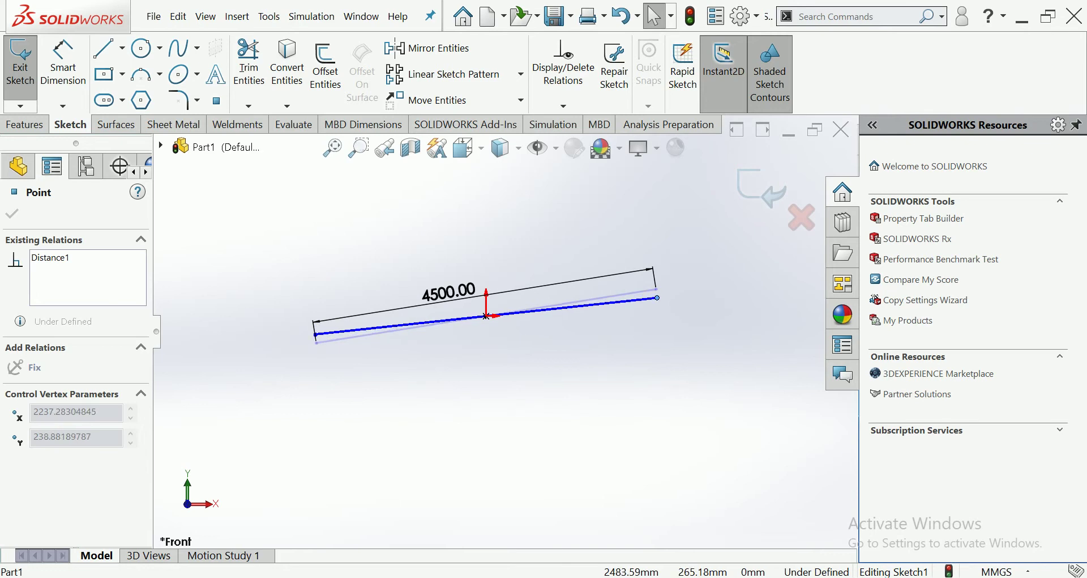
{"action": "key", "text": "Escape"}
{"action": "scroll", "coordinate": [475, 289], "scroll_direction": "up", "scroll_amount": 2}
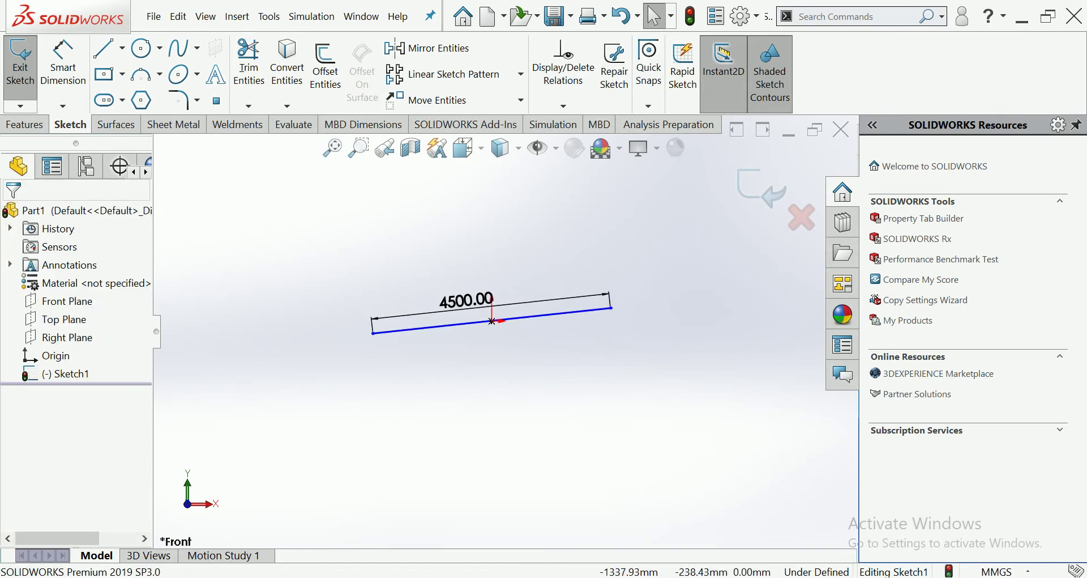
Step: Move the 4500.00 dimension label to a new spot above the line
{"action": "left_click_drag", "start_coordinate": [444, 262], "coordinate": [467, 254]}
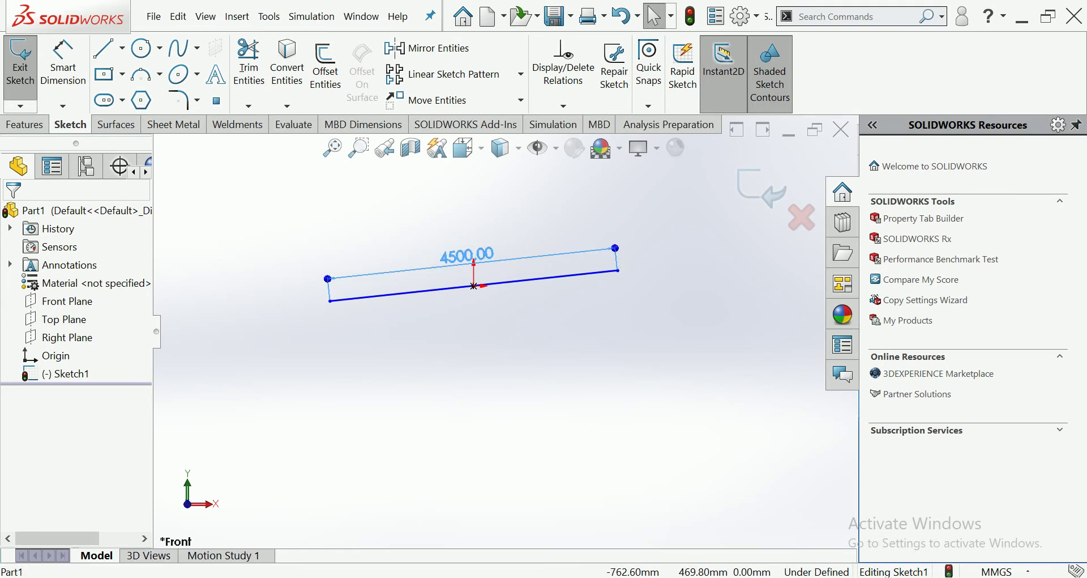
{"action": "scroll", "coordinate": [509, 343], "scroll_direction": "down", "scroll_amount": 1}
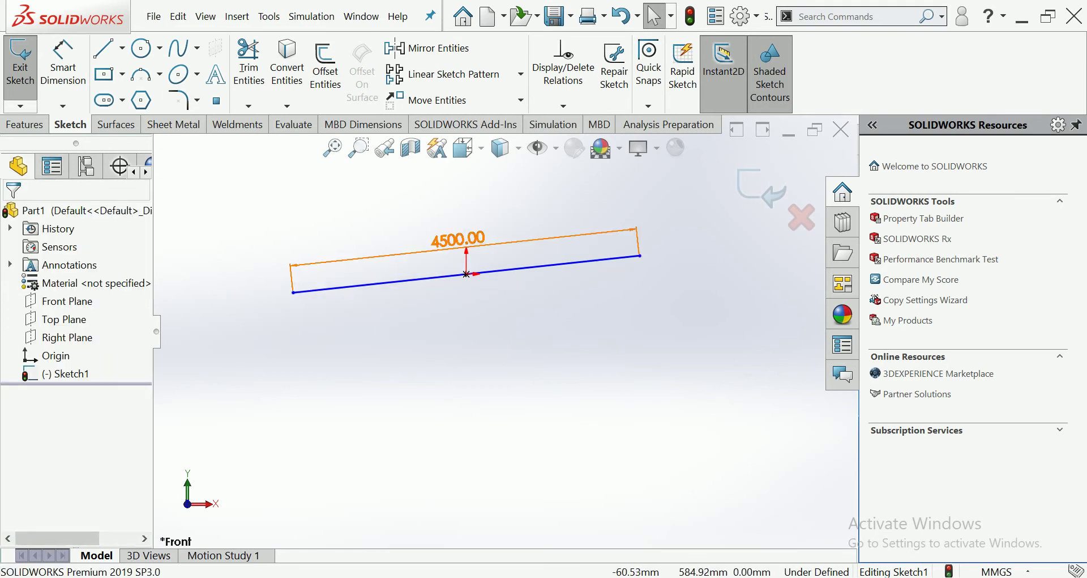
{"action": "left_click", "coordinate": [469, 245]}
{"action": "key", "text": "Escape"}
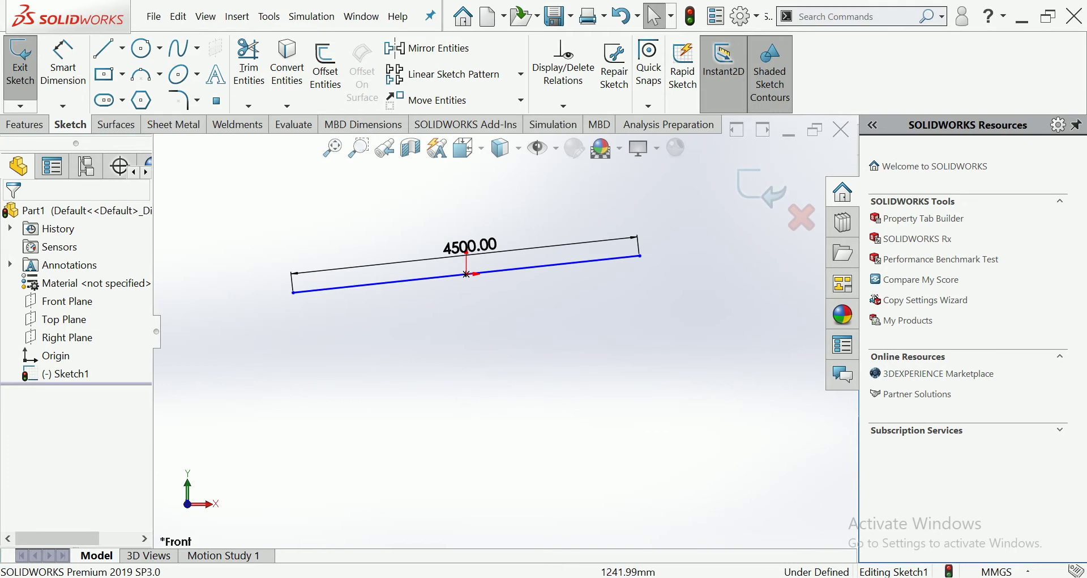
{"action": "left_click", "coordinate": [105, 48]}
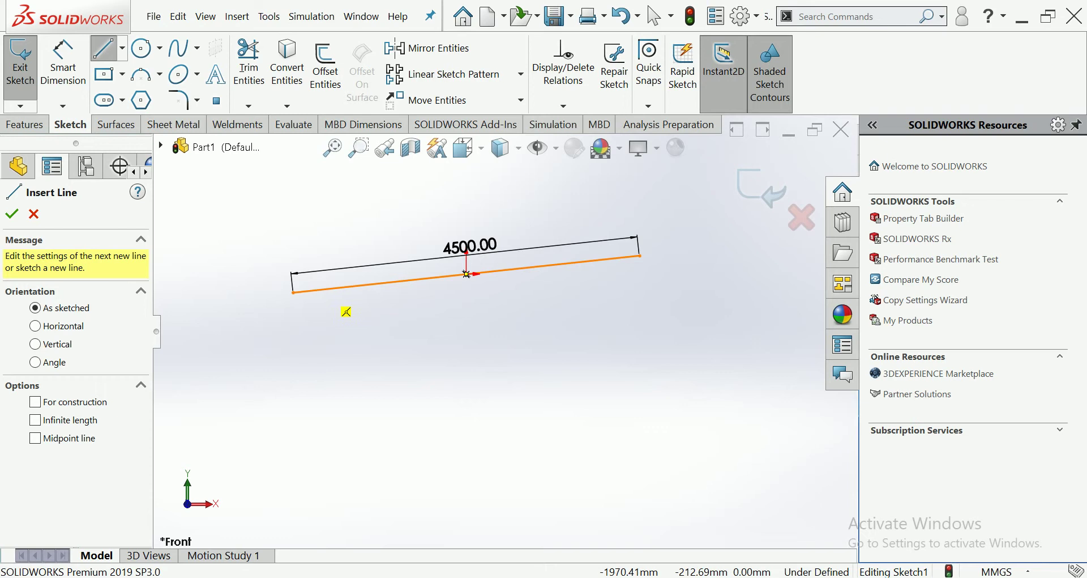
Step: Draw a V of two web lines hanging below the left part of the top chord
{"action": "left_click", "coordinate": [314, 291]}
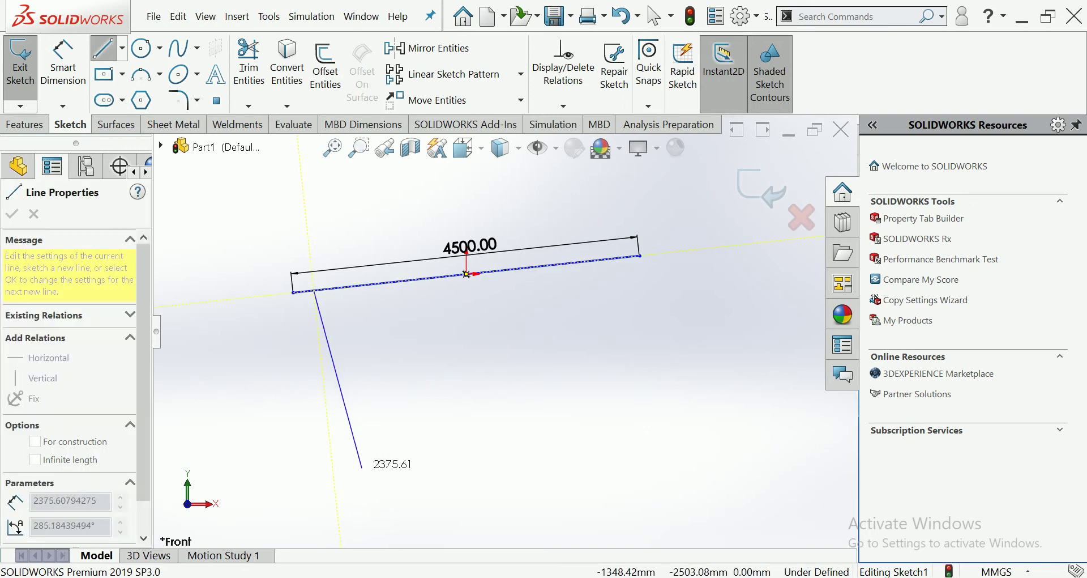
{"action": "left_click", "coordinate": [360, 466]}
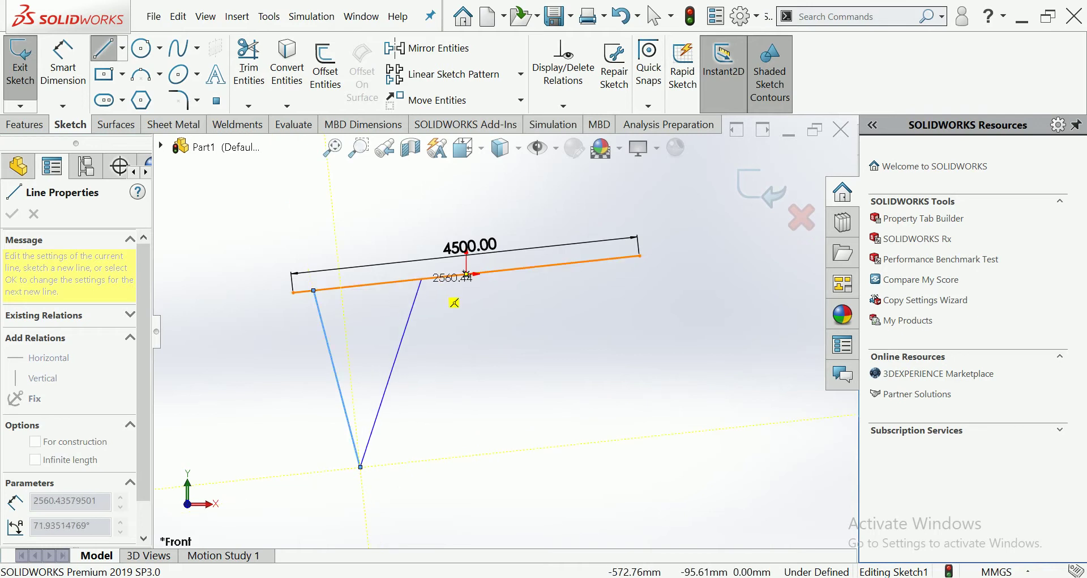
{"action": "double_click", "coordinate": [423, 279]}
{"action": "key", "text": "Escape"}
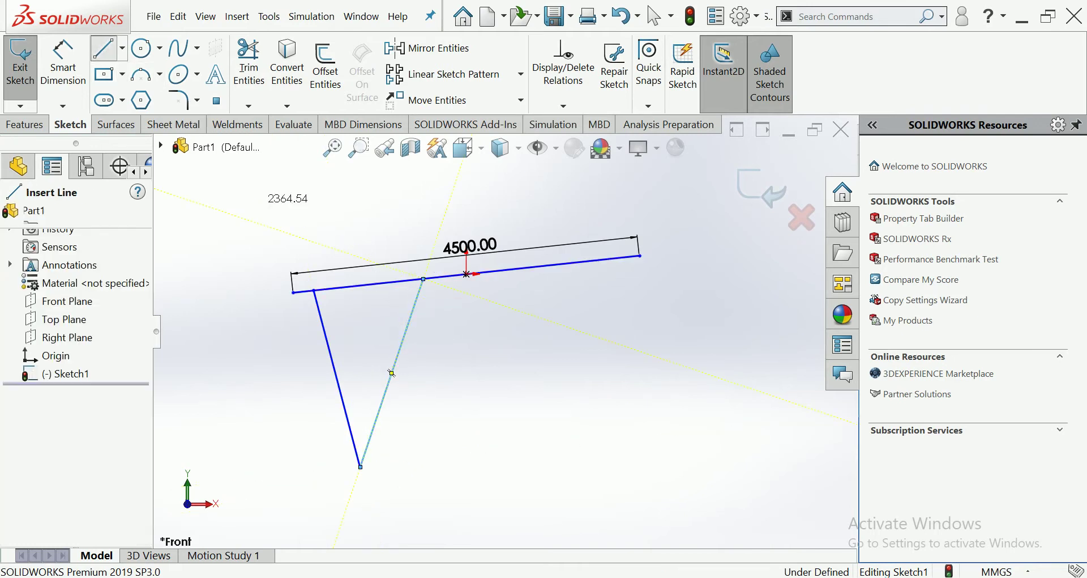
{"action": "key", "text": "Escape"}
Step: Move the V's bottom point down and right, and raise the 4500.00 dimension label
{"action": "left_click_drag", "start_coordinate": [314, 290], "coordinate": [327, 288]}
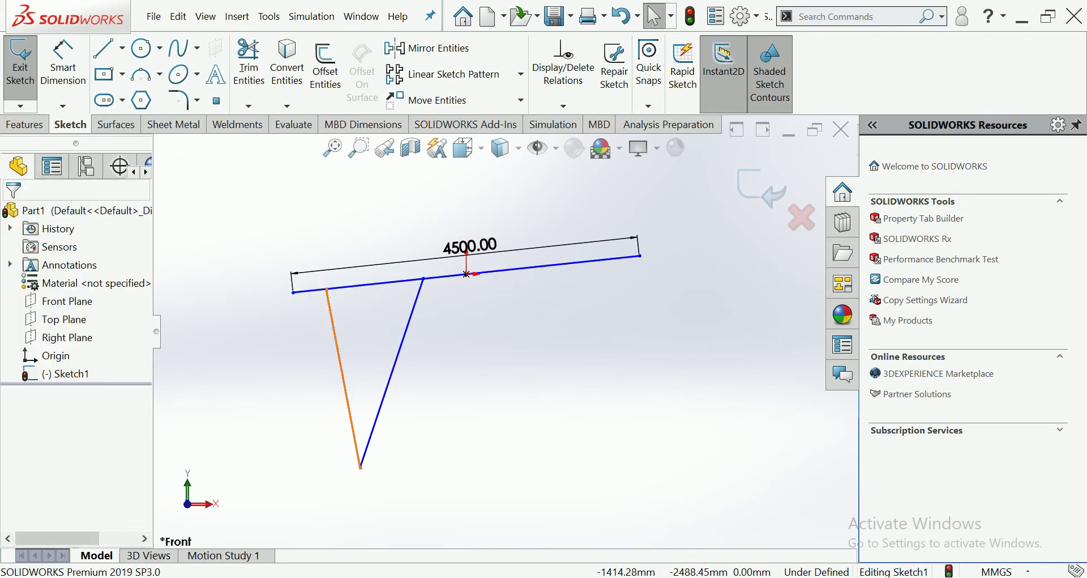
{"action": "left_click_drag", "start_coordinate": [361, 467], "coordinate": [388, 488]}
{"action": "key", "text": "Escape"}
{"action": "scroll", "coordinate": [550, 316], "scroll_direction": "up", "scroll_amount": 3}
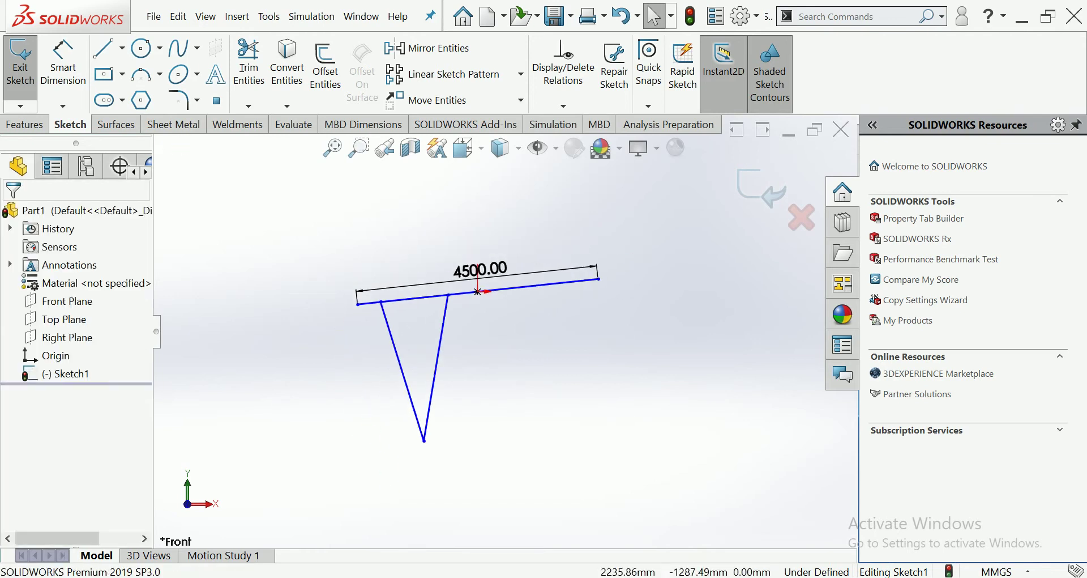
{"action": "scroll", "coordinate": [613, 270], "scroll_direction": "down", "scroll_amount": 3}
{"action": "left_click_drag", "start_coordinate": [447, 261], "coordinate": [441, 250]}
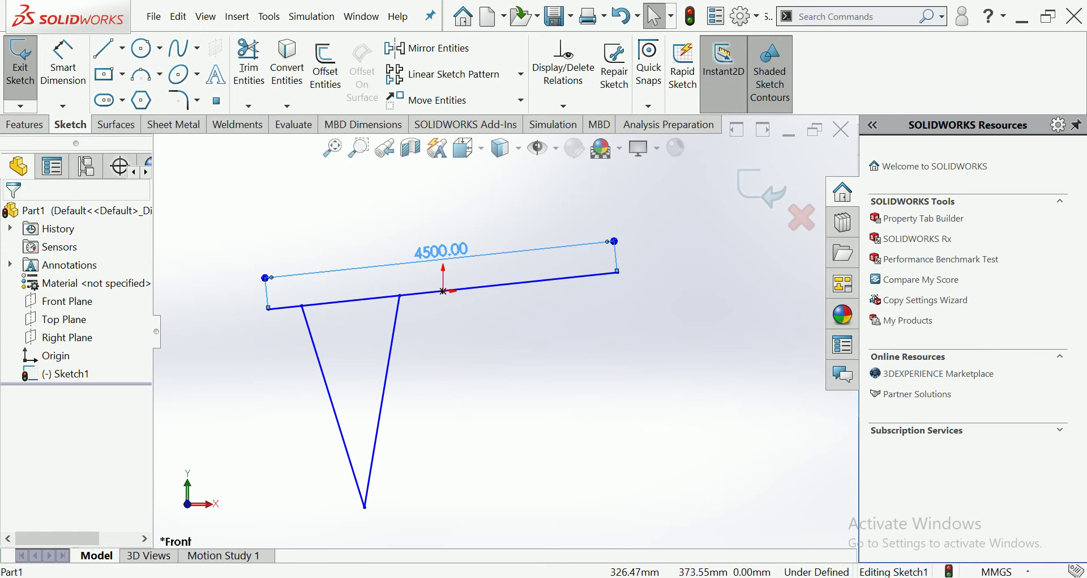
{"action": "key", "text": "Escape"}
Step: Slide the struts' top ends leftward along the top chord
{"action": "mouse_move", "coordinate": [302, 306]}
{"action": "left_mouse_down"}
{"action": "mouse_move", "coordinate": [288, 312]}
{"action": "mouse_move", "coordinate": [279, 352]}
{"action": "left_mouse_up"}
{"action": "key", "text": "Escape"}
{"action": "mouse_move", "coordinate": [418, 300]}
{"action": "left_mouse_down"}
{"action": "mouse_move", "coordinate": [405, 286]}
{"action": "mouse_move", "coordinate": [402, 296]}
{"action": "left_mouse_up"}
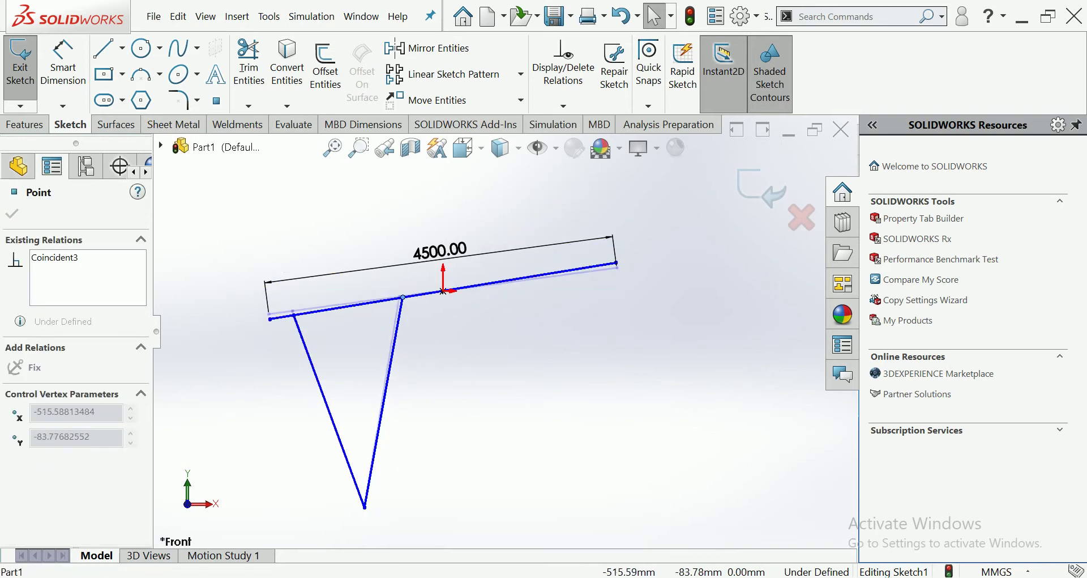
{"action": "key", "text": "Escape"}
{"action": "scroll", "coordinate": [505, 331], "scroll_direction": "up", "scroll_amount": 2}
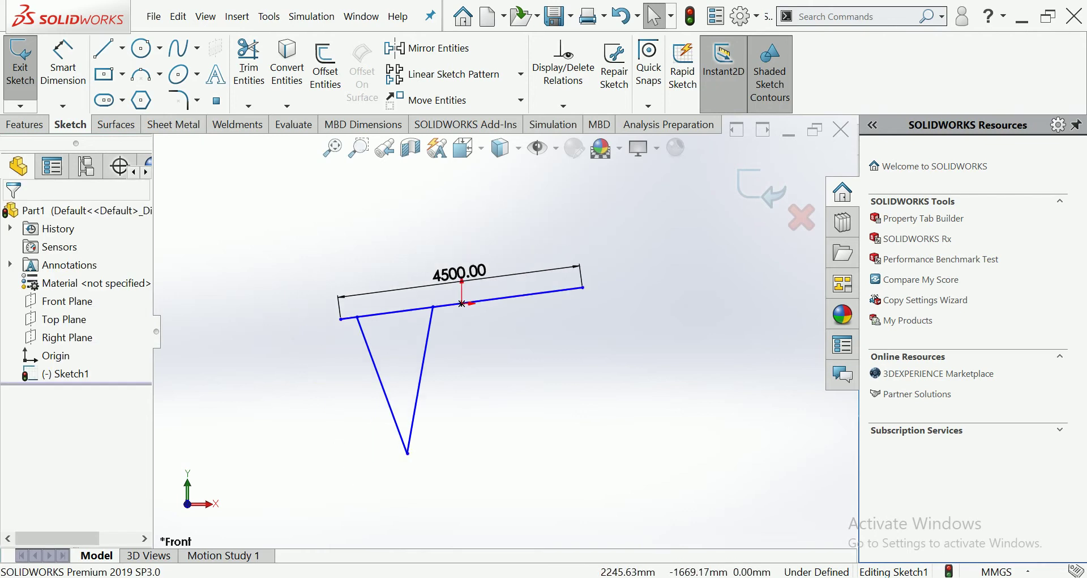
Step: Begin another web line from the top chord, then cancel it
{"action": "key", "text": "ctrl+Left"}
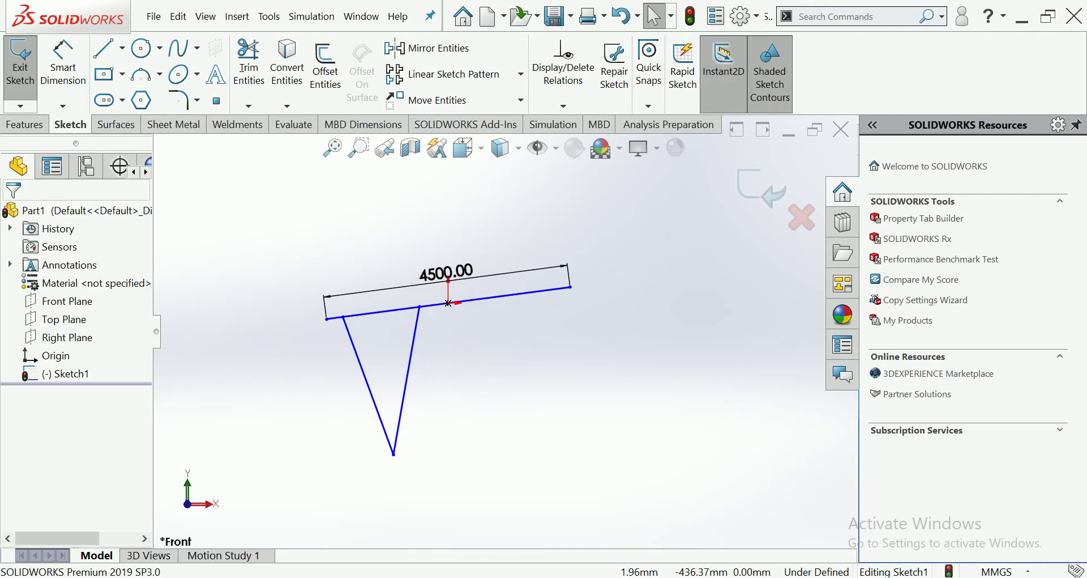
{"action": "left_click", "coordinate": [104, 48]}
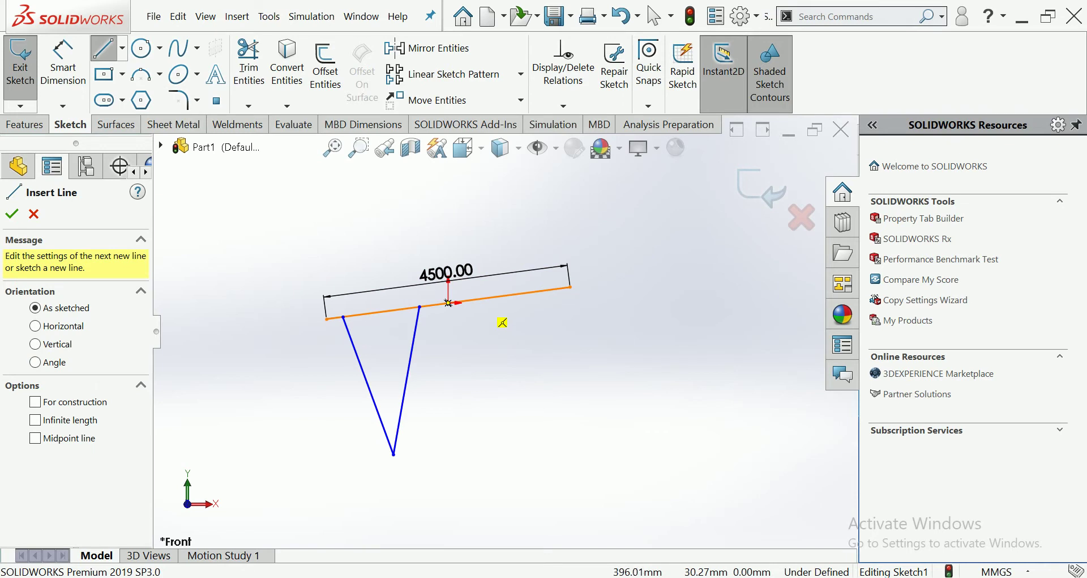
{"action": "left_click", "coordinate": [448, 302]}
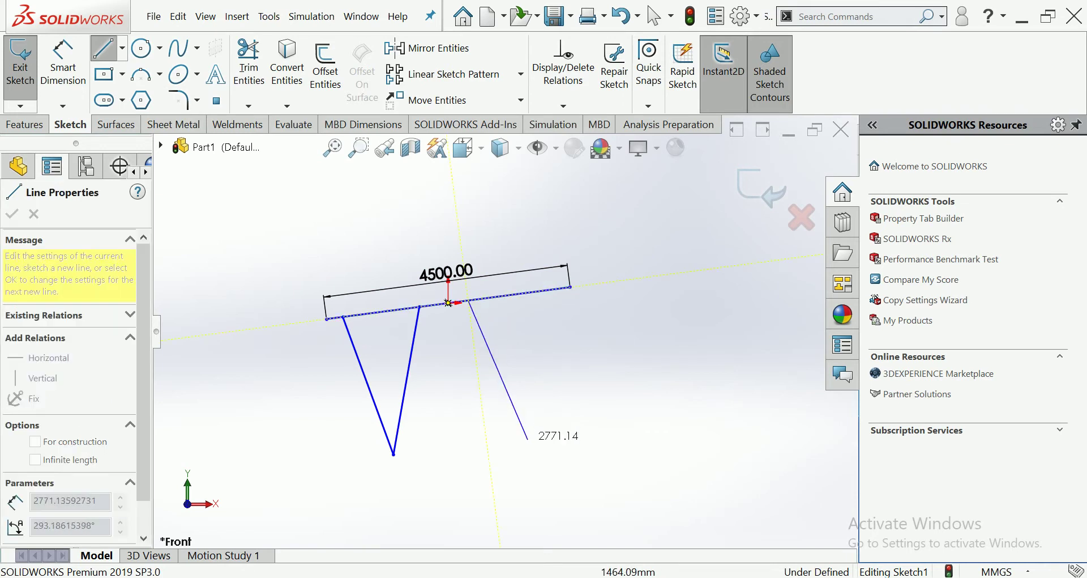
{"action": "key", "text": "Escape"}
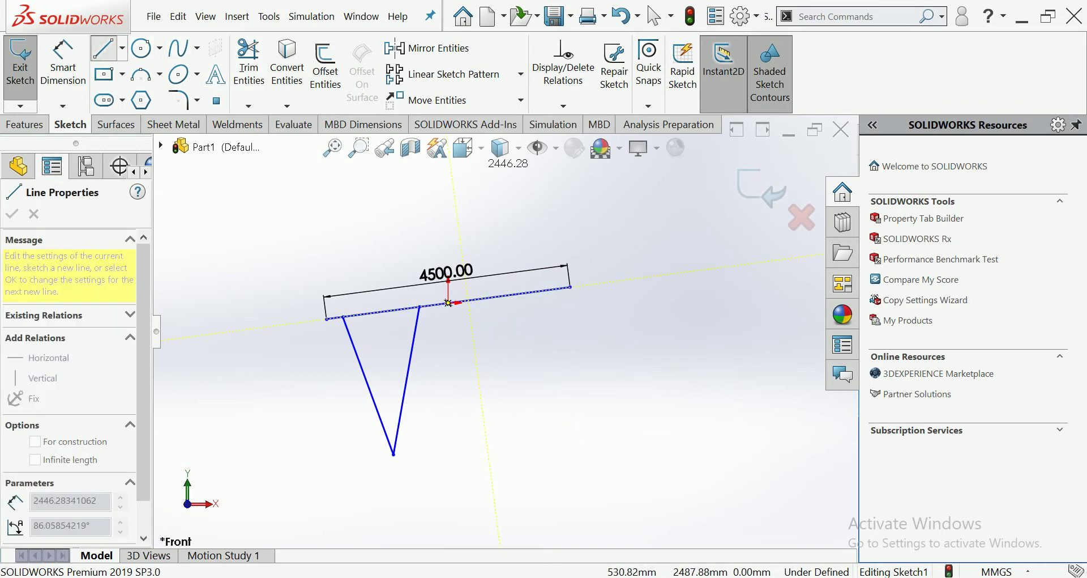
{"action": "key", "text": "c"}
{"action": "left_click", "coordinate": [122, 49]}
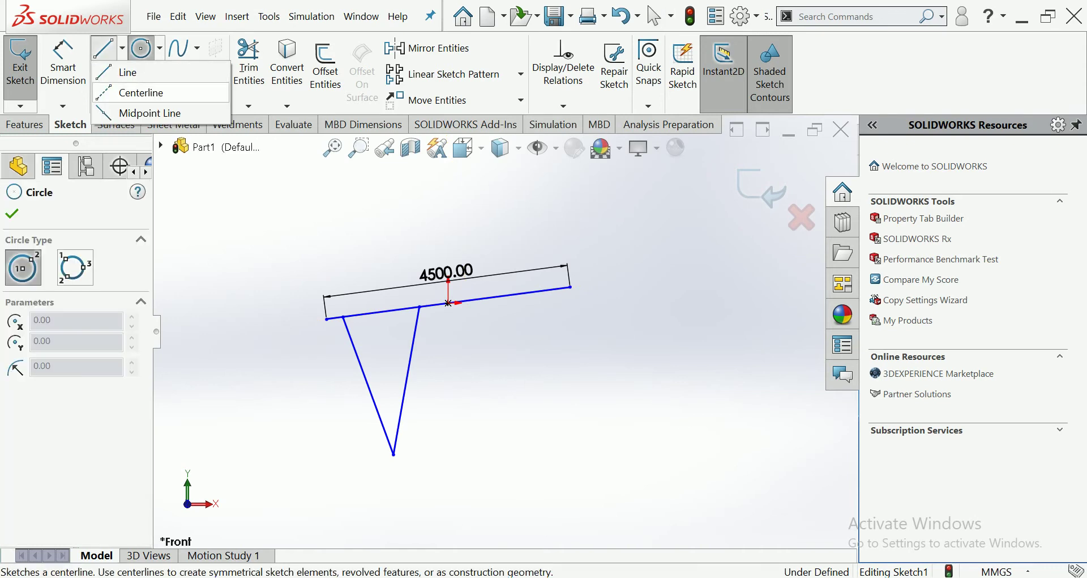
Step: Draw a horizontal construction centerline through the first V's tip
{"action": "left_click", "coordinate": [136, 90]}
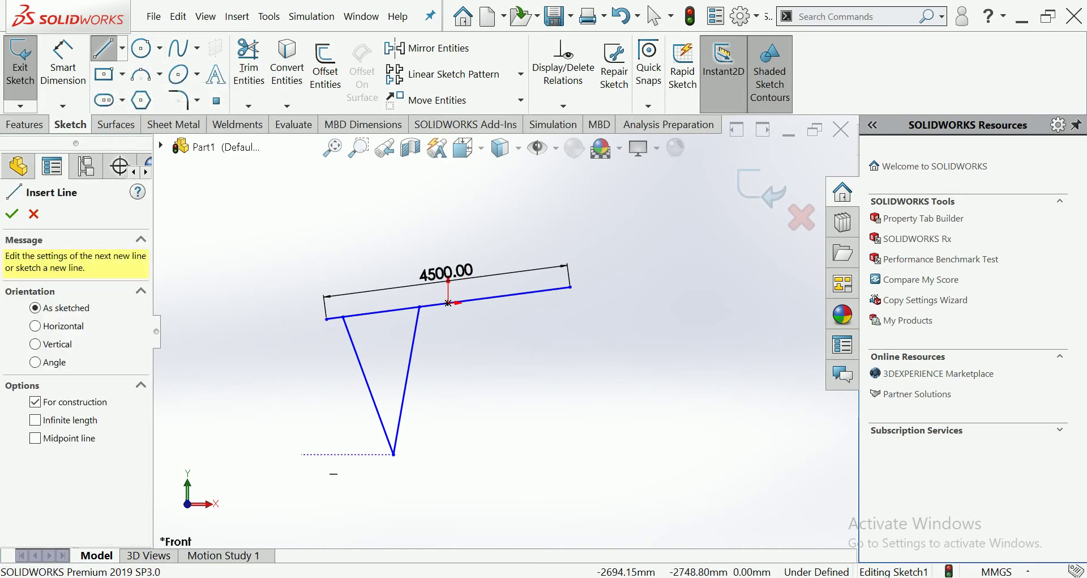
{"action": "left_click", "coordinate": [302, 454]}
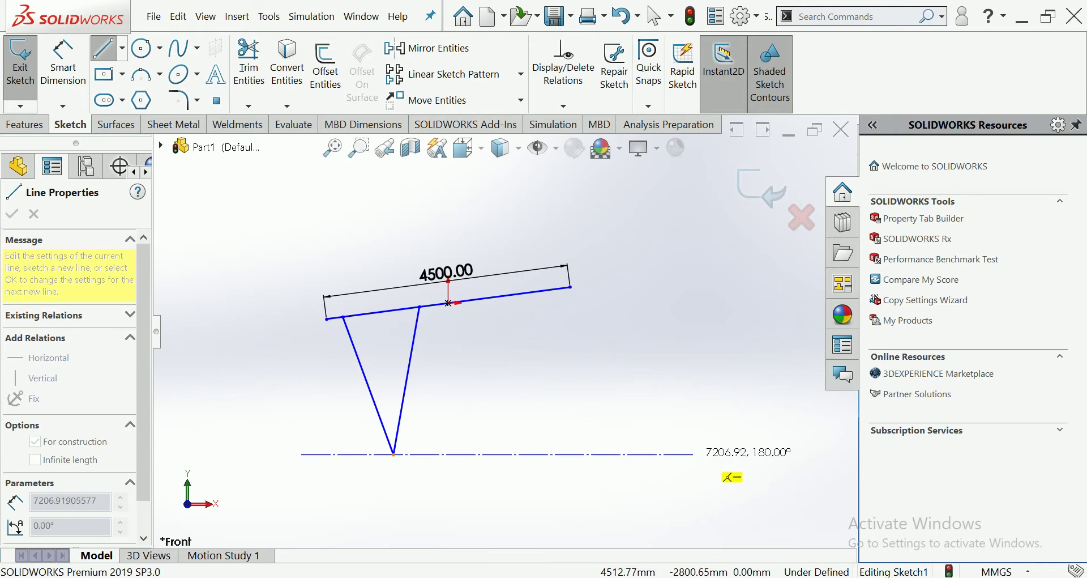
{"action": "left_click", "coordinate": [695, 454]}
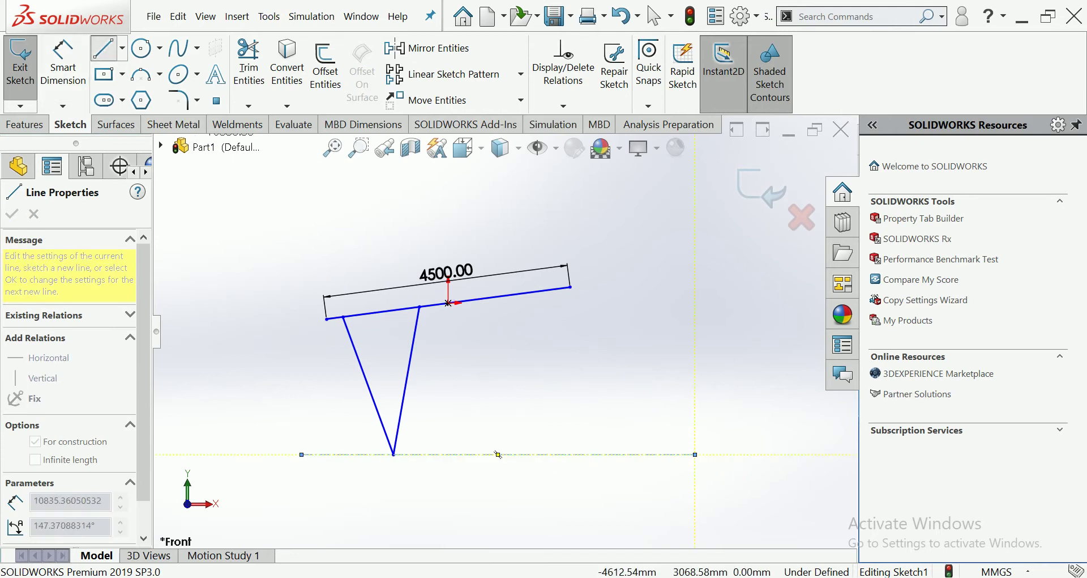
{"action": "key", "text": "Escape"}
Step: Sketch a second V from the top chord down to the centerline and up to the chord's right end
{"action": "left_click", "coordinate": [104, 48]}
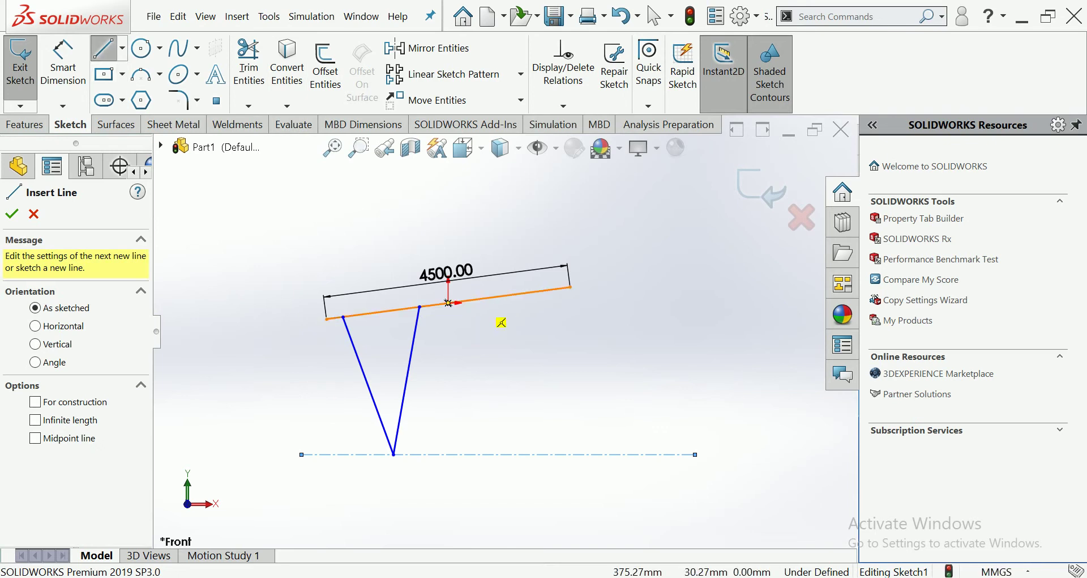
{"action": "left_click", "coordinate": [463, 301]}
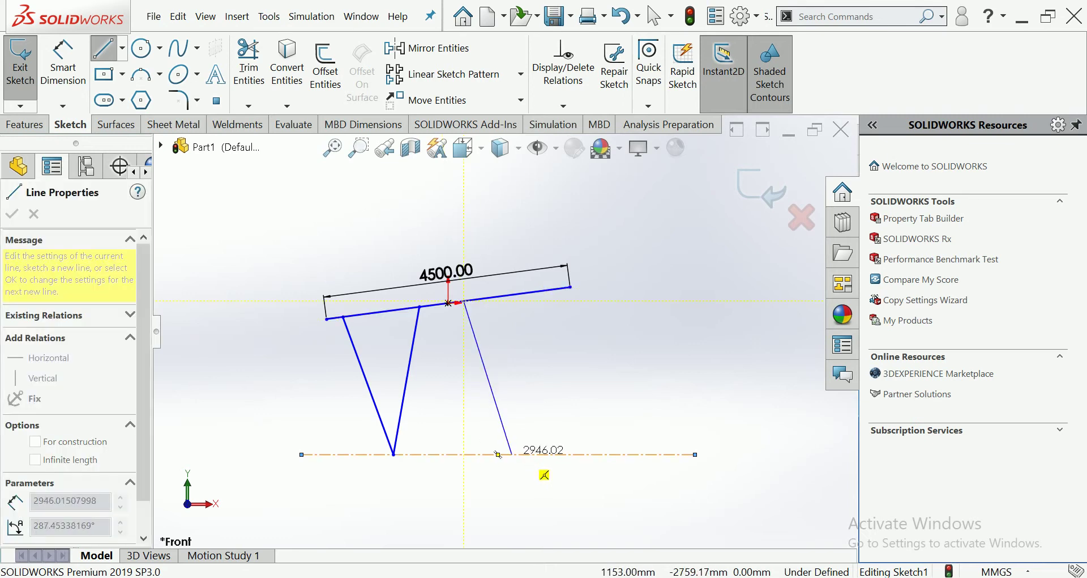
{"action": "left_click", "coordinate": [510, 454]}
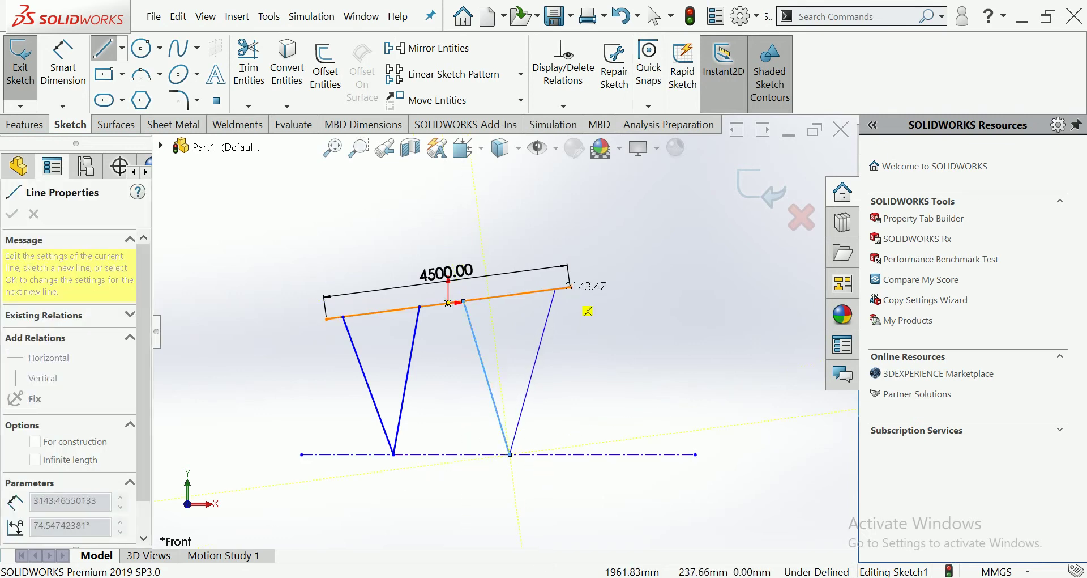
{"action": "left_click", "coordinate": [553, 289]}
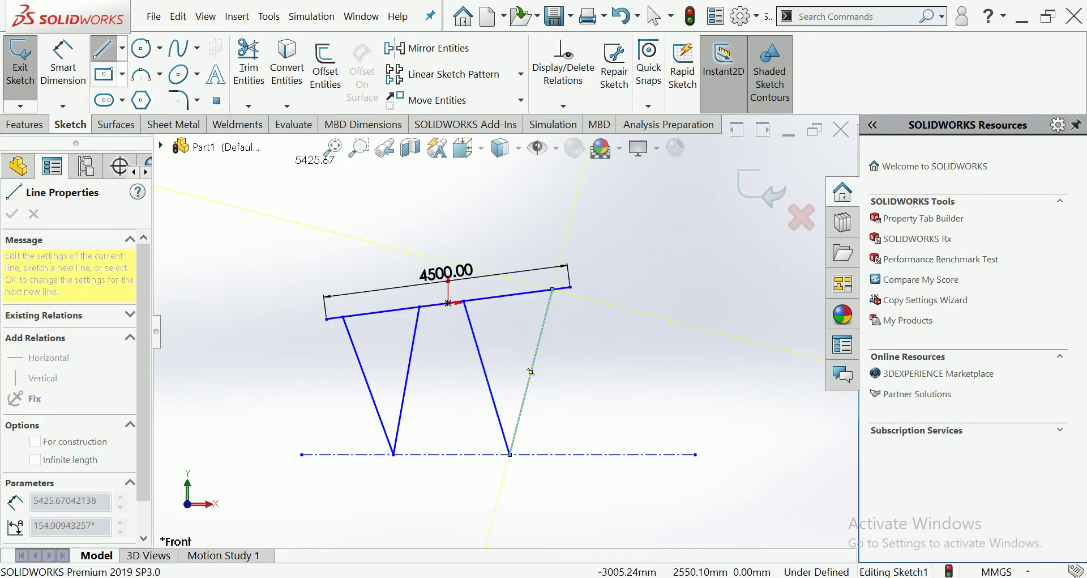
{"action": "key", "text": "Escape"}
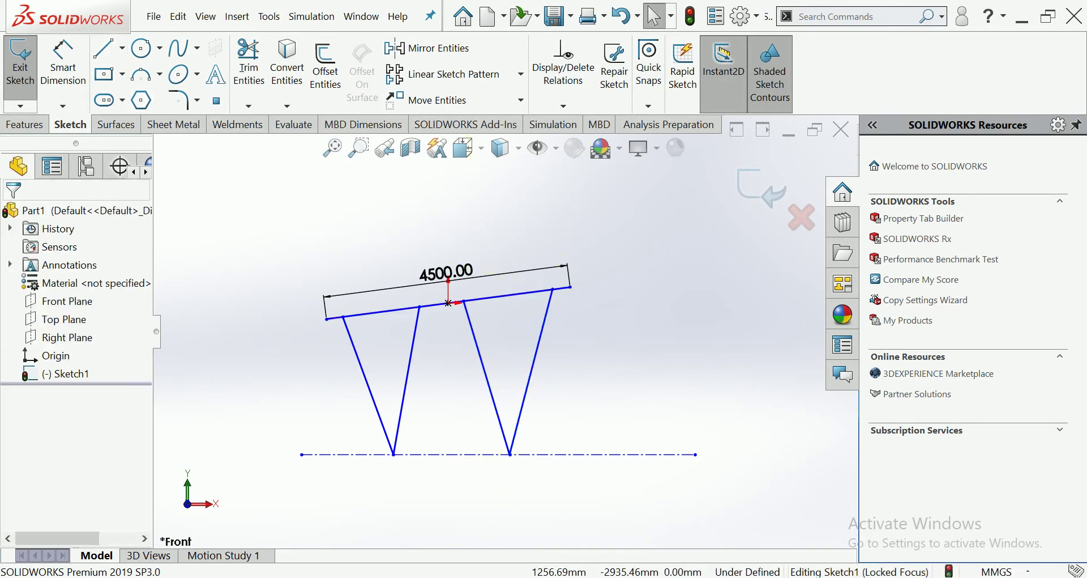
Step: Raise the horizontal centerline so both Vs become shallower
{"action": "left_click_drag", "start_coordinate": [566, 454], "coordinate": [568, 419]}
{"action": "left_click_drag", "start_coordinate": [488, 419], "coordinate": [488, 409]}
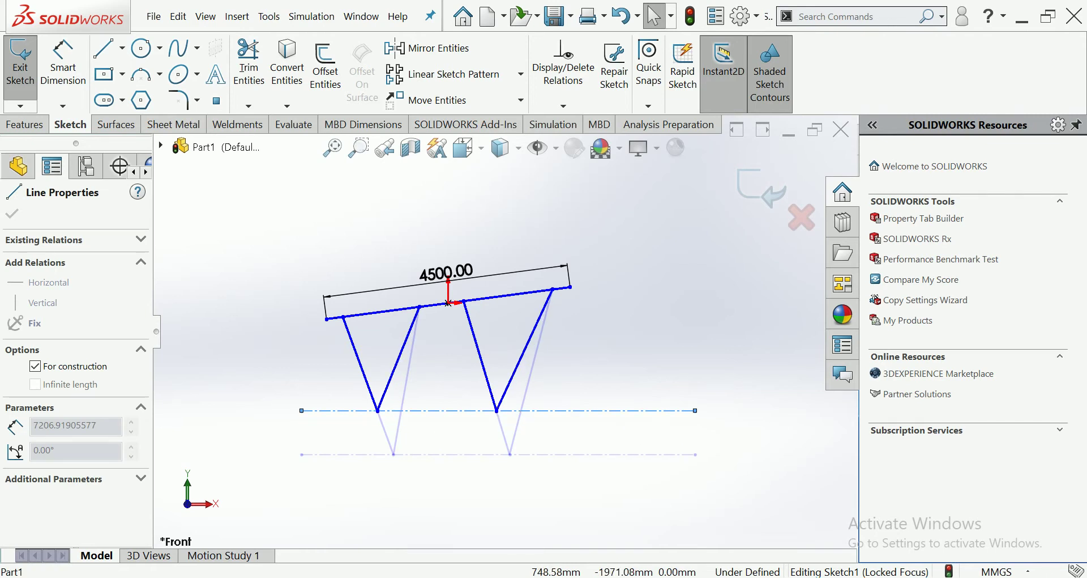
{"action": "key", "text": "Escape"}
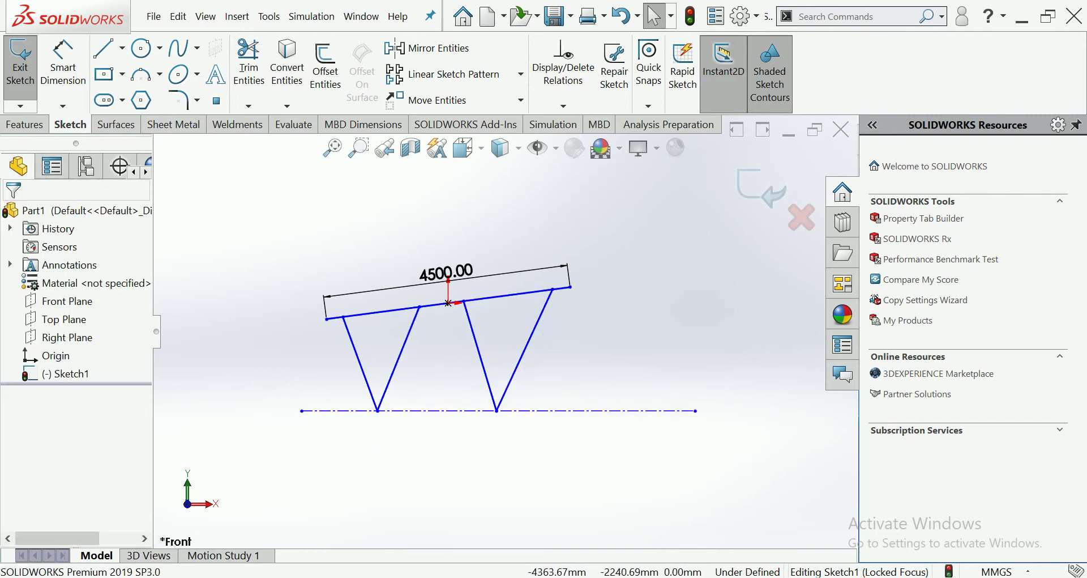
Step: Change the top chord length from 4500 to 5000 mm
{"action": "double_click", "coordinate": [447, 273]}
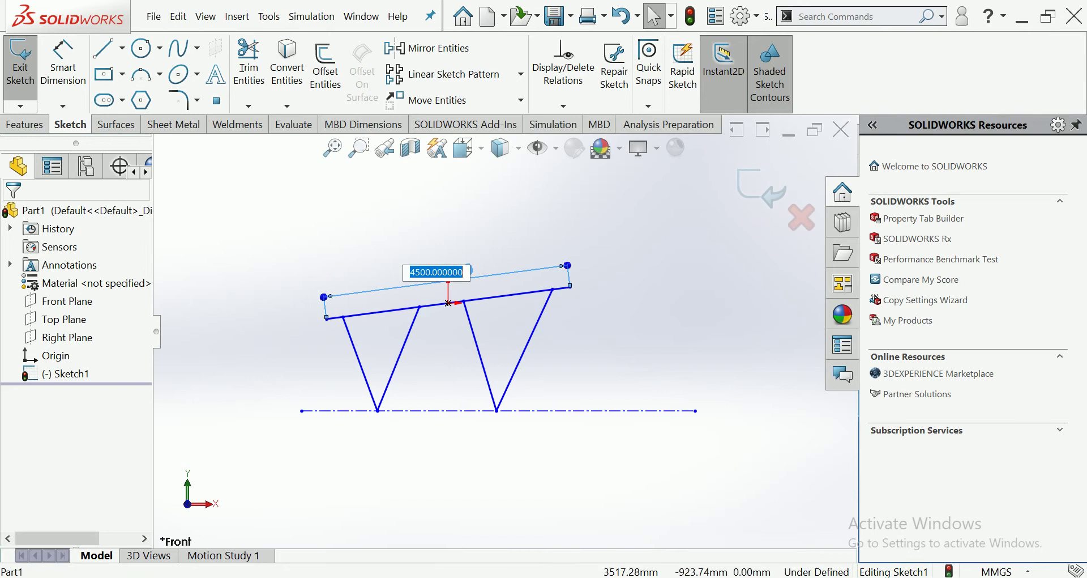
{"action": "type", "text": "5"}
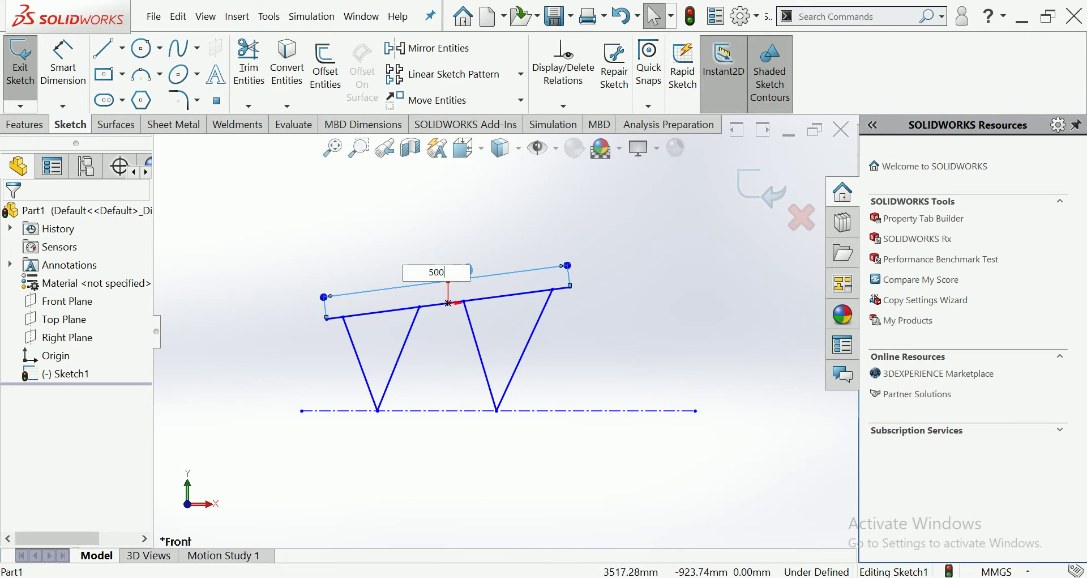
{"action": "key", "text": "Return"}
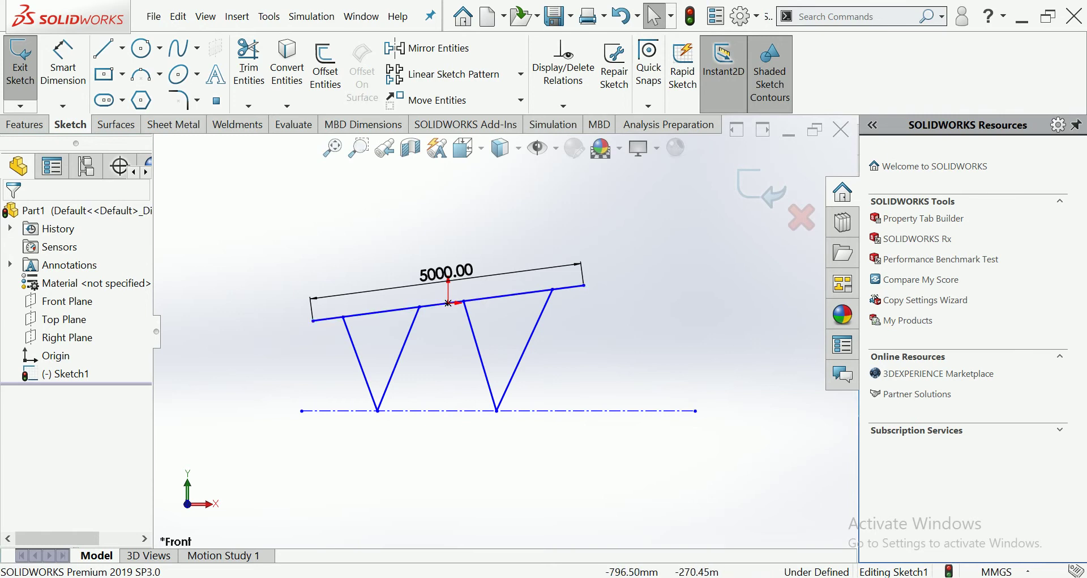
{"action": "scroll", "coordinate": [442, 294], "scroll_direction": "down", "scroll_amount": 3}
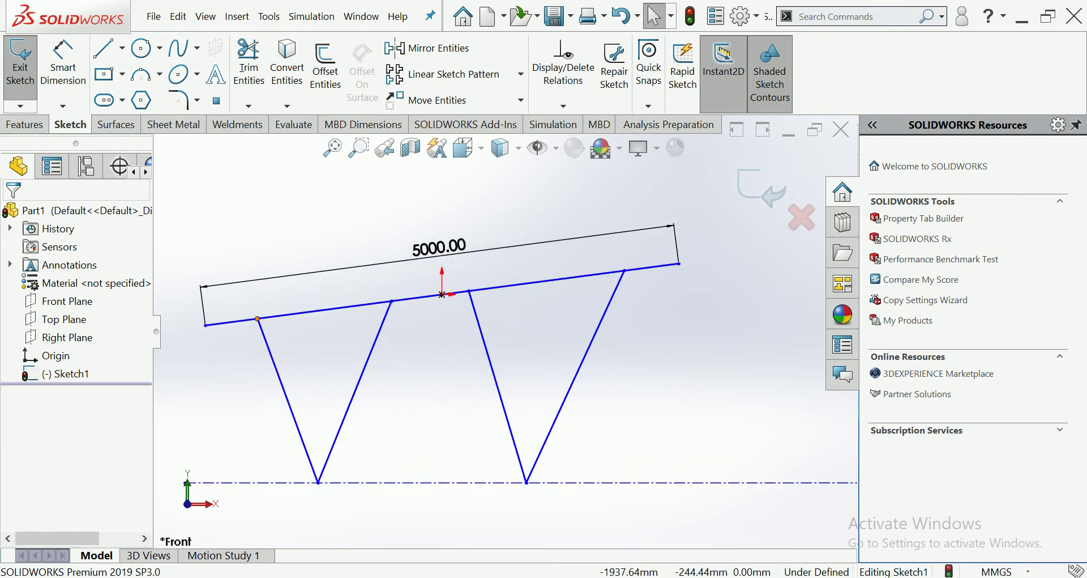
Step: Slide the left V's top point along the chord and dimension the V's top opening to 1270 mm
{"action": "left_click_drag", "start_coordinate": [257, 318], "coordinate": [272, 318]}
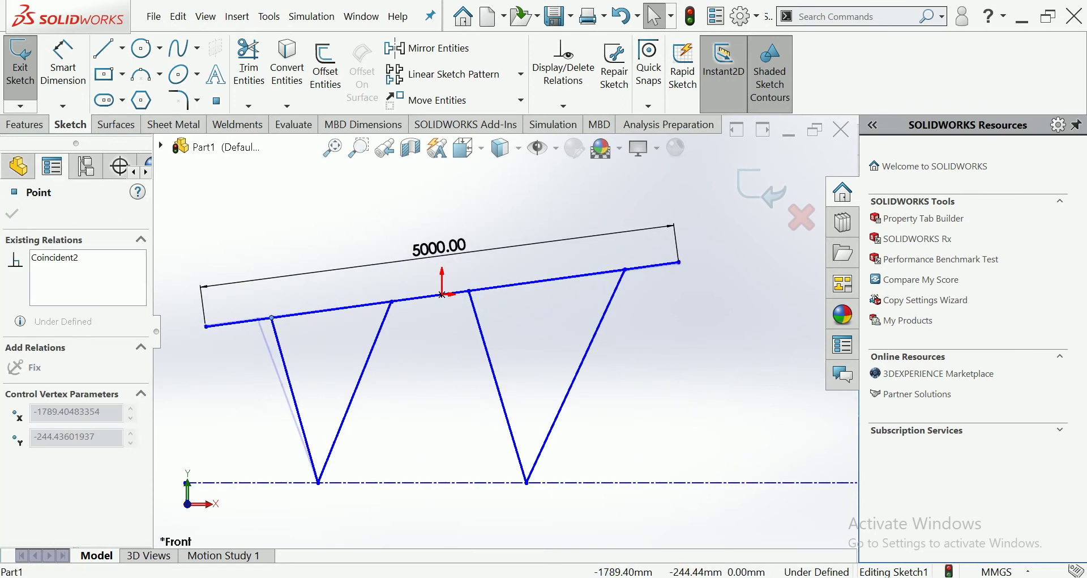
{"action": "left_click", "coordinate": [445, 367]}
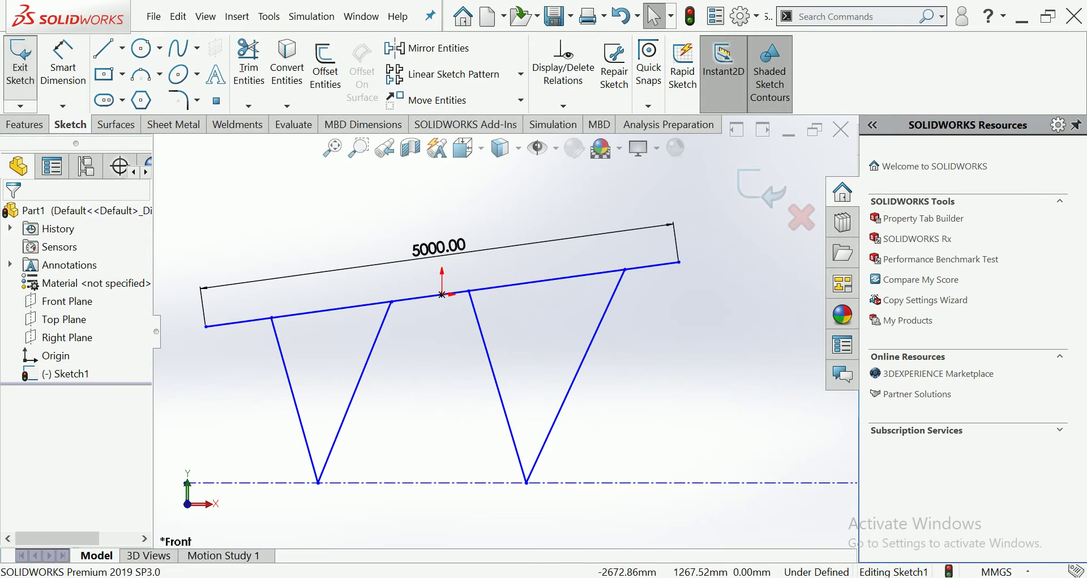
{"action": "left_click", "coordinate": [63, 66]}
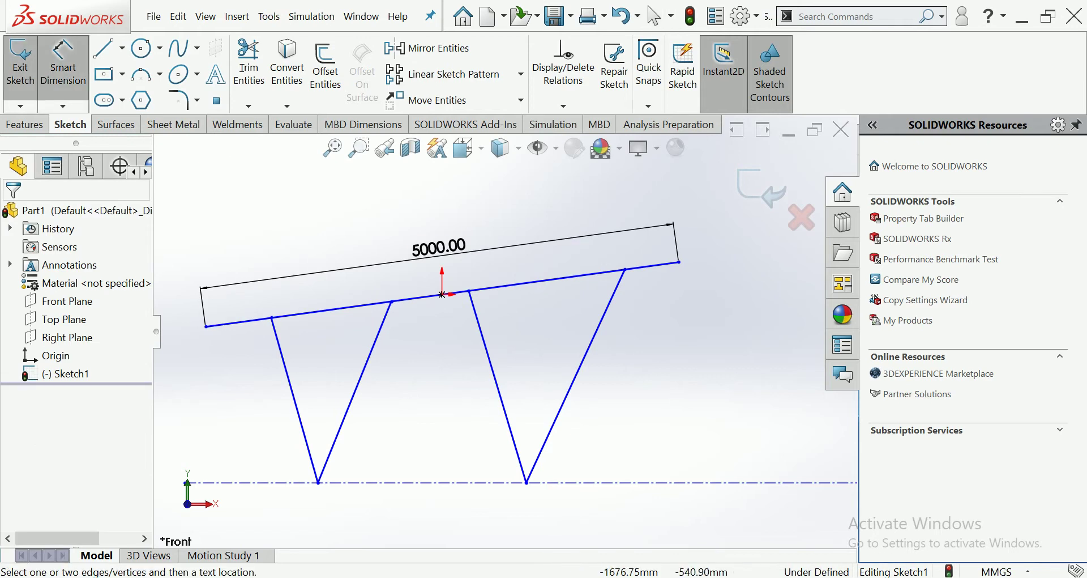
{"action": "left_click", "coordinate": [271, 317]}
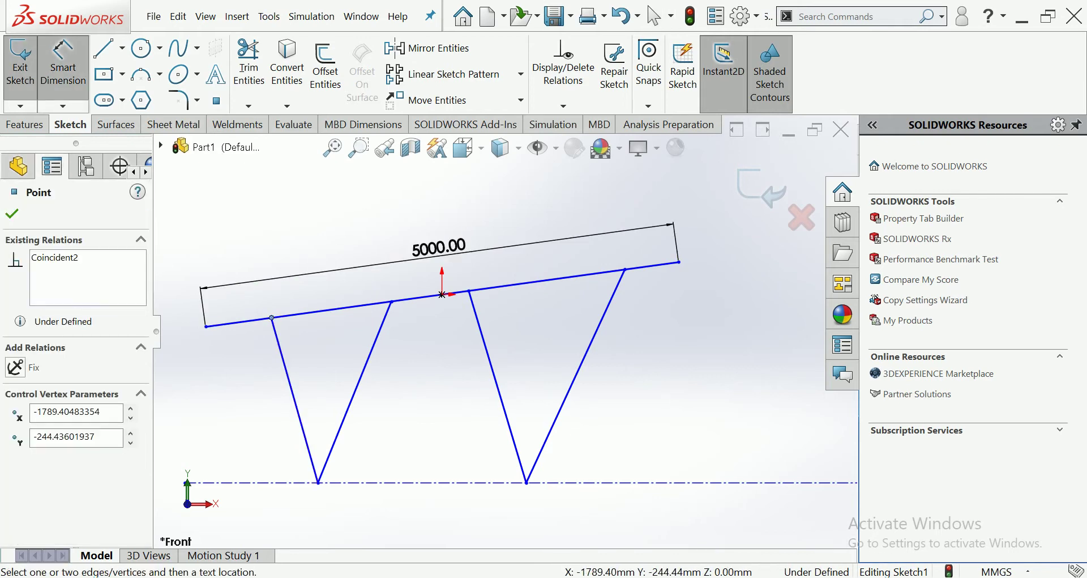
{"action": "left_click", "coordinate": [392, 301]}
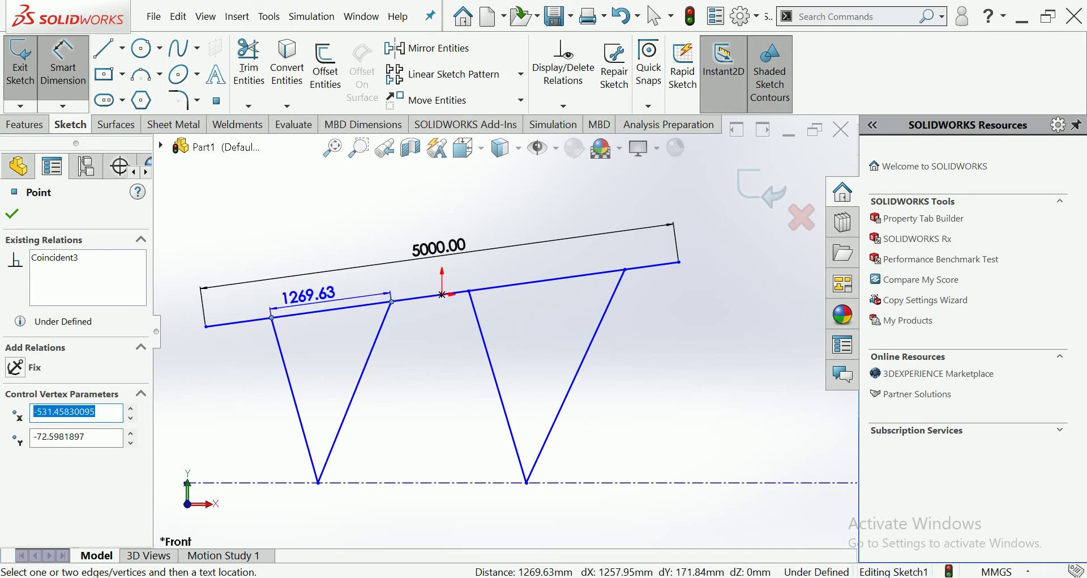
{"action": "left_click", "coordinate": [310, 293]}
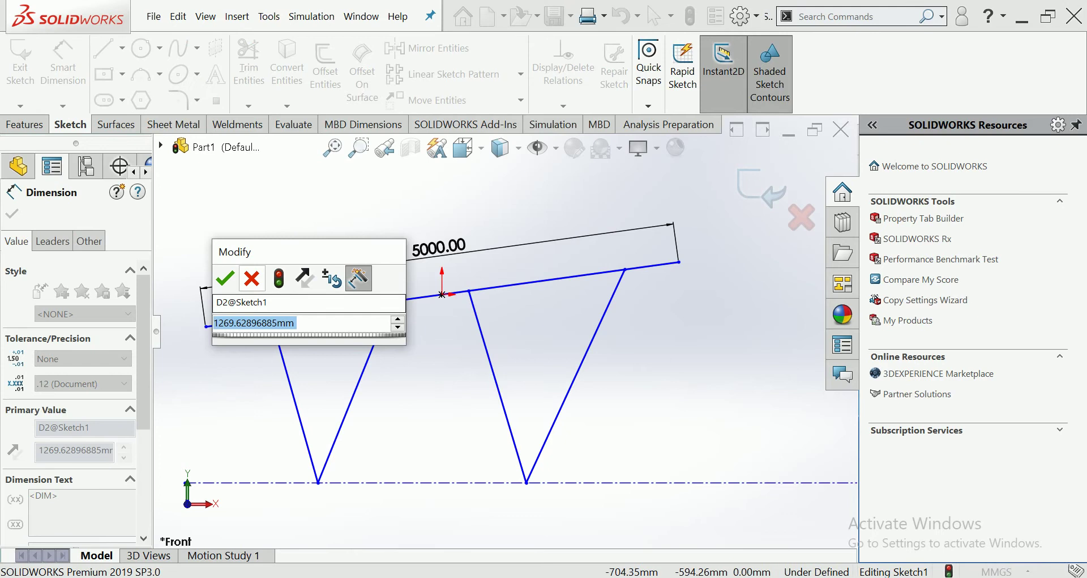
{"action": "left_click_drag", "start_coordinate": [252, 252], "coordinate": [262, 178]}
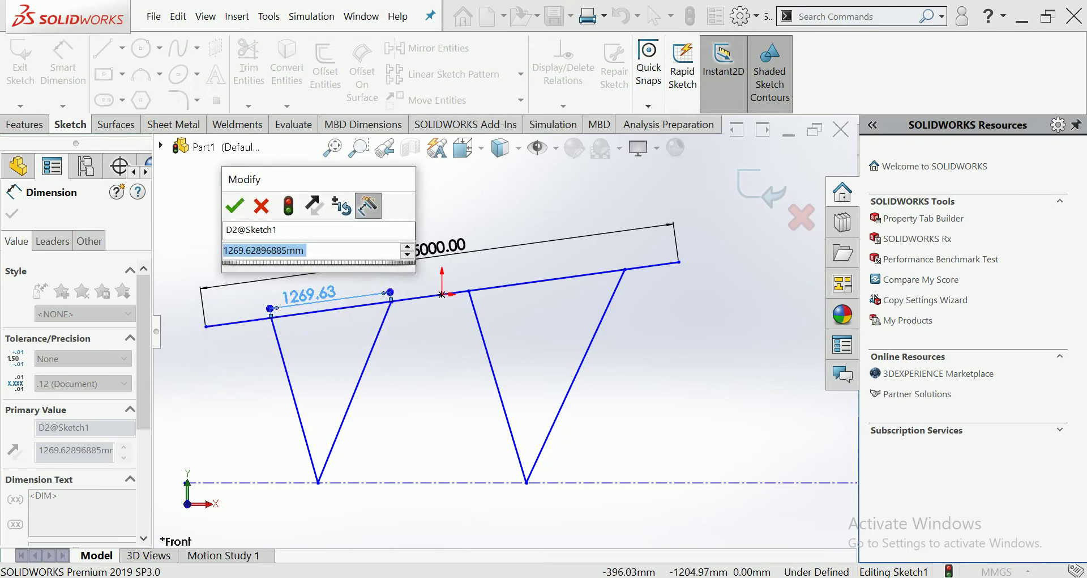
{"action": "type", "text": "12"}
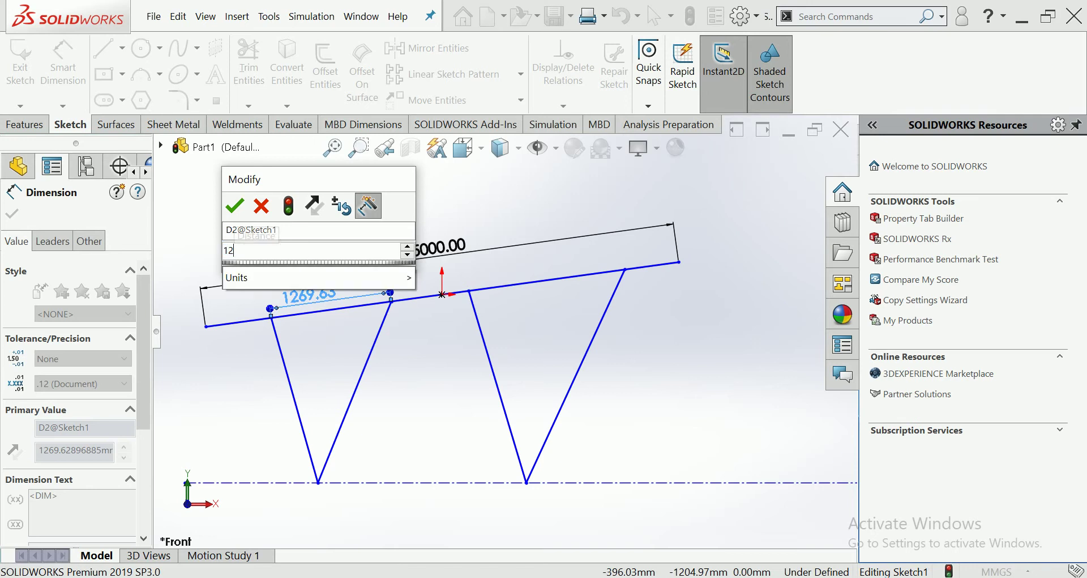
{"action": "type", "text": "7"}
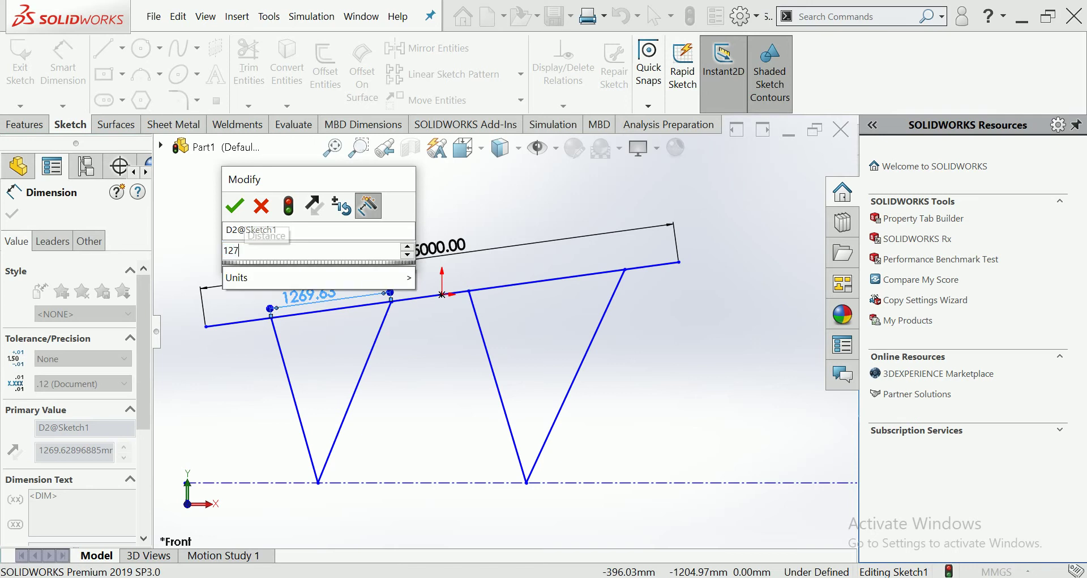
{"action": "type", "text": "0"}
{"action": "key", "text": "Return"}
{"action": "key", "text": "Escape"}
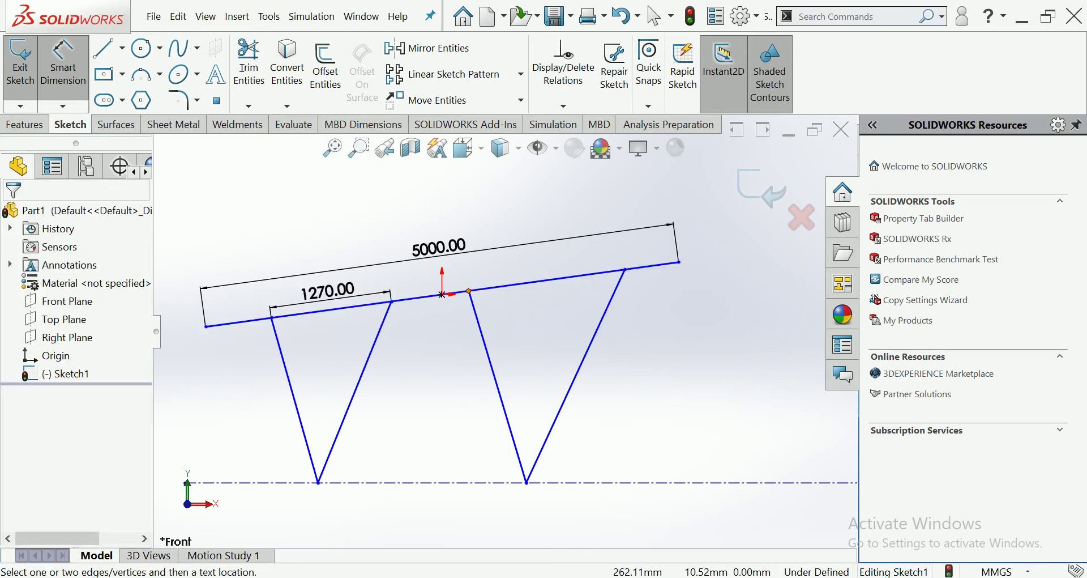
{"action": "left_click", "coordinate": [469, 291]}
Step: Add a horizontal 1634.78 dimension across the right V's opening, then delete it
{"action": "left_click", "coordinate": [625, 270]}
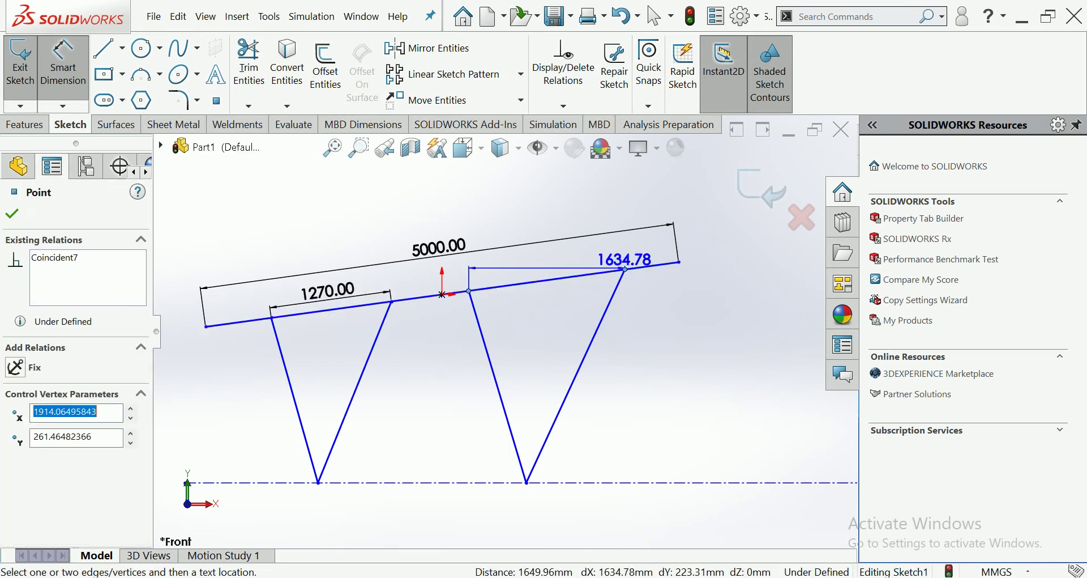
{"action": "left_click", "coordinate": [546, 195]}
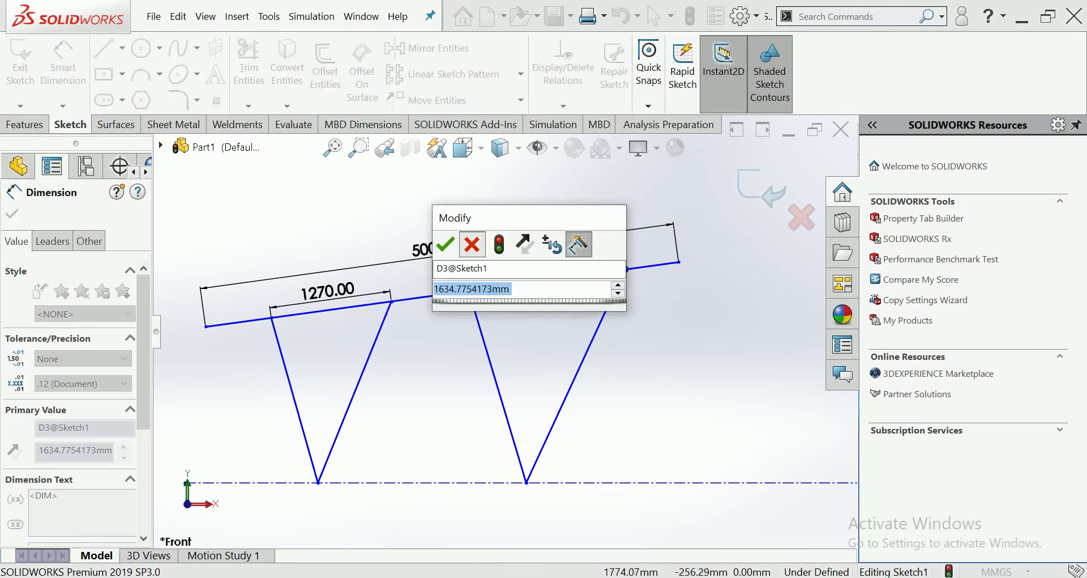
{"action": "left_click", "coordinate": [446, 244]}
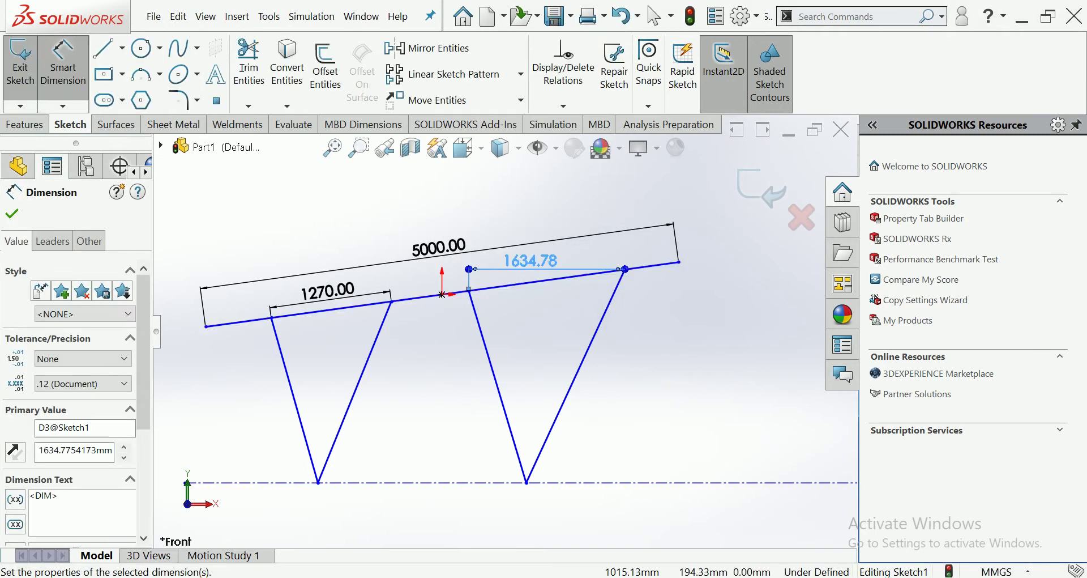
{"action": "key", "text": "Delete"}
Step: Dimension the right V's opening along the sloping chord to 1650 mm
{"action": "left_click", "coordinate": [442, 294]}
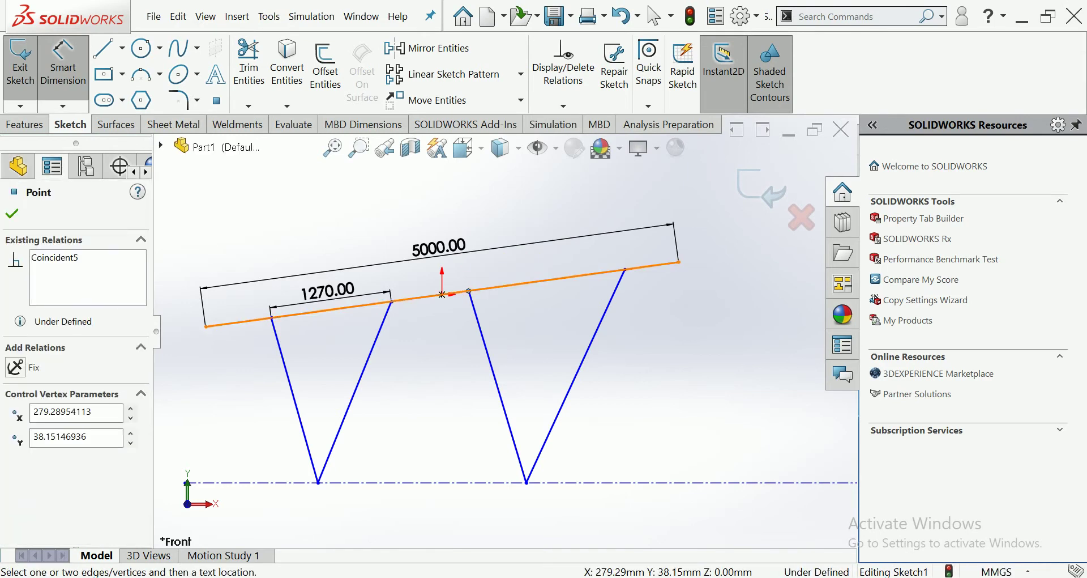
{"action": "key", "text": "ctrl+z"}
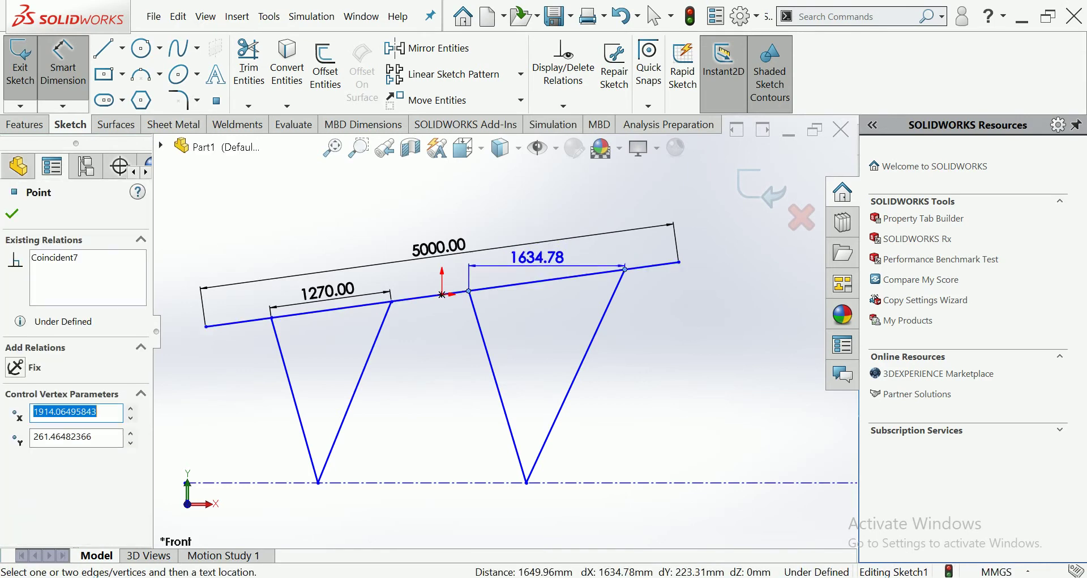
{"action": "left_click_drag", "start_coordinate": [530, 257], "coordinate": [509, 255]}
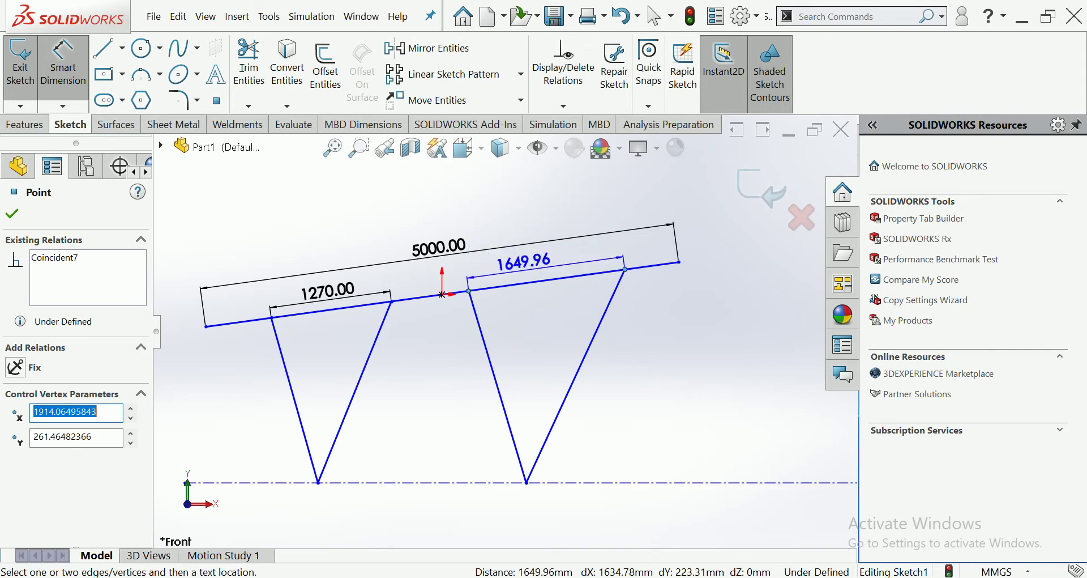
{"action": "left_click", "coordinate": [523, 262]}
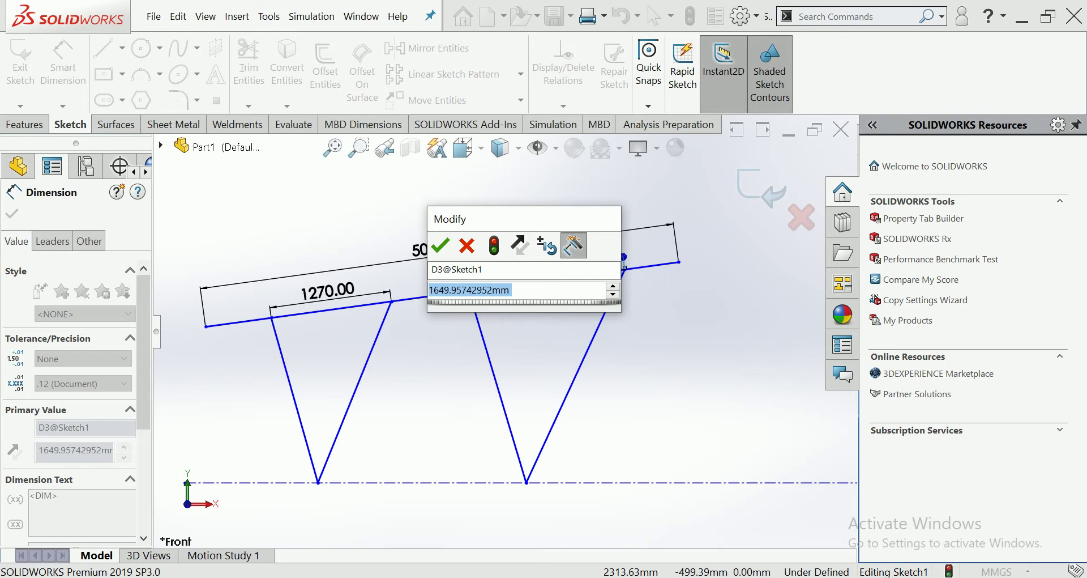
{"action": "type", "text": "1"}
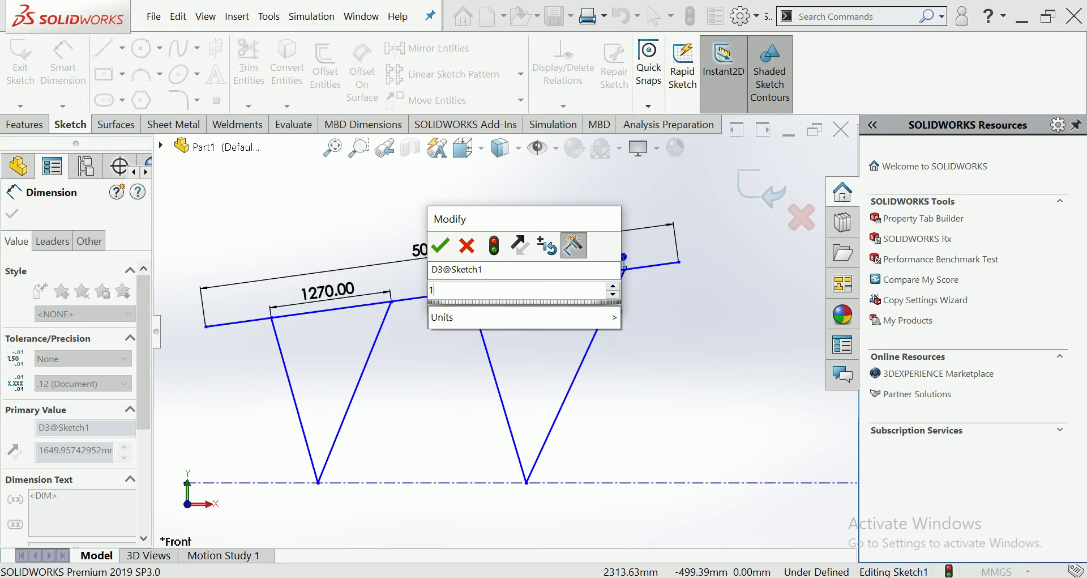
{"action": "type", "text": "650"}
{"action": "key", "text": "Return"}
{"action": "key", "text": "Escape"}
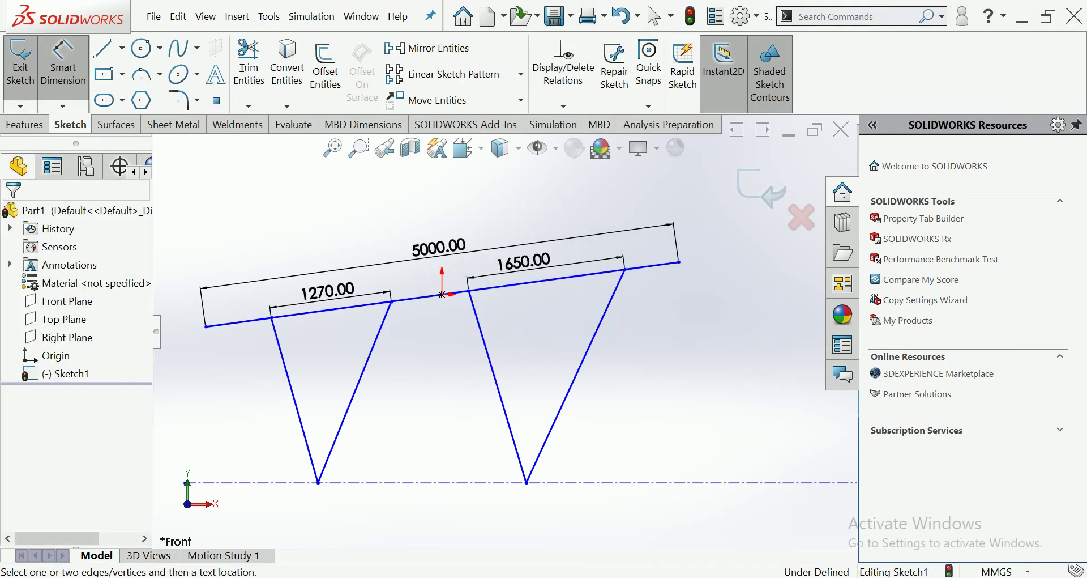
{"action": "scroll", "coordinate": [441, 300], "scroll_direction": "up", "scroll_amount": 2}
{"action": "scroll", "coordinate": [439, 317], "scroll_direction": "down", "scroll_amount": 3}
{"action": "scroll", "coordinate": [439, 328], "scroll_direction": "down", "scroll_amount": 2}
{"action": "scroll", "coordinate": [503, 330], "scroll_direction": "up", "scroll_amount": 2}
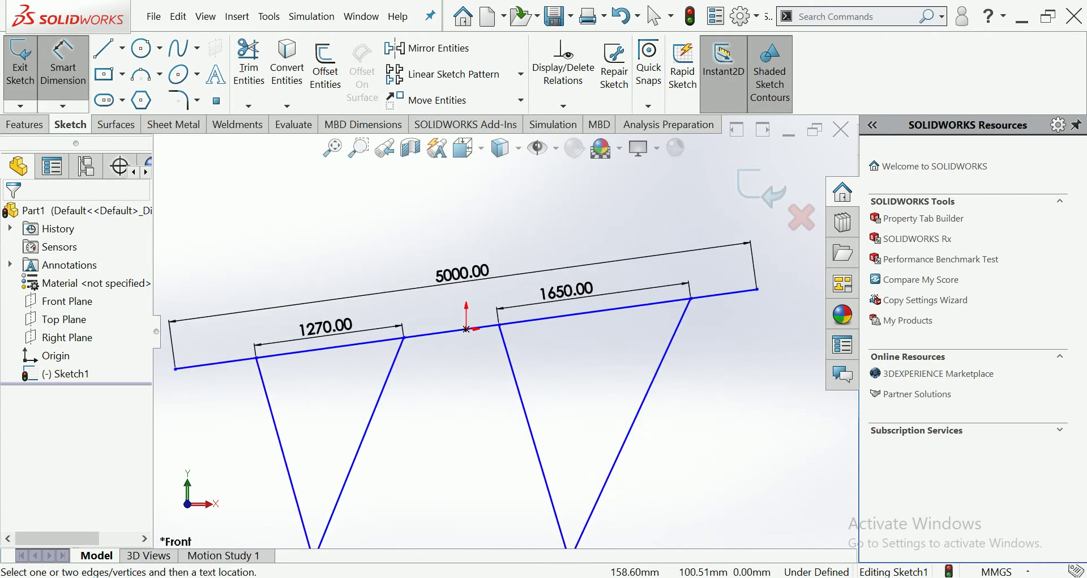
Step: Shift the 1270.00 dimension label slightly upward
{"action": "left_click", "coordinate": [337, 328]}
{"action": "left_click_drag", "start_coordinate": [337, 328], "coordinate": [335, 322]}
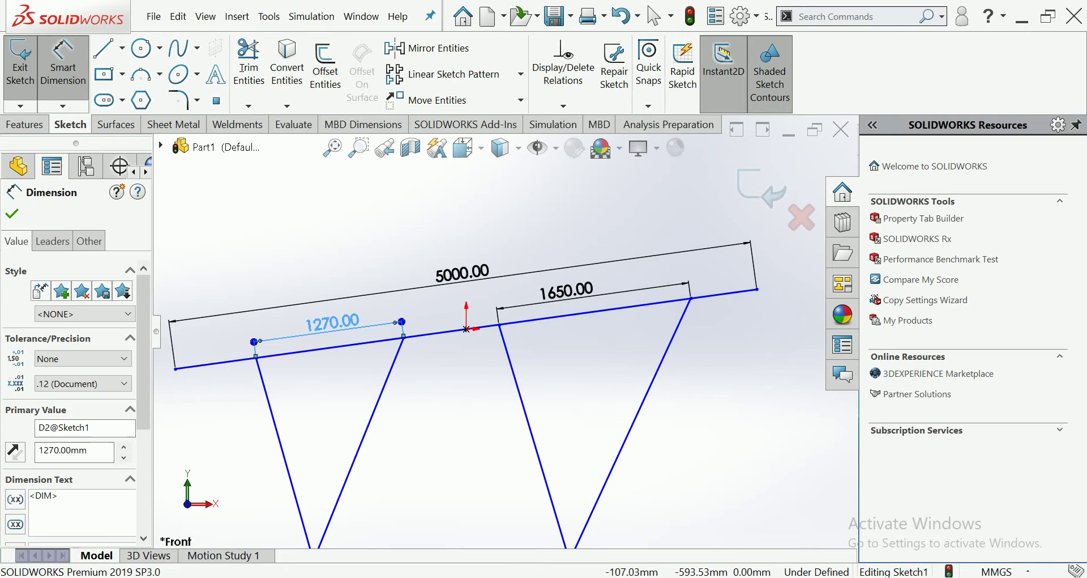
{"action": "scroll", "coordinate": [645, 340], "scroll_direction": "up", "scroll_amount": 1}
{"action": "scroll", "coordinate": [645, 340], "scroll_direction": "up", "scroll_amount": 2}
{"action": "key", "text": "Escape"}
{"action": "scroll", "coordinate": [643, 362], "scroll_direction": "down", "scroll_amount": 3}
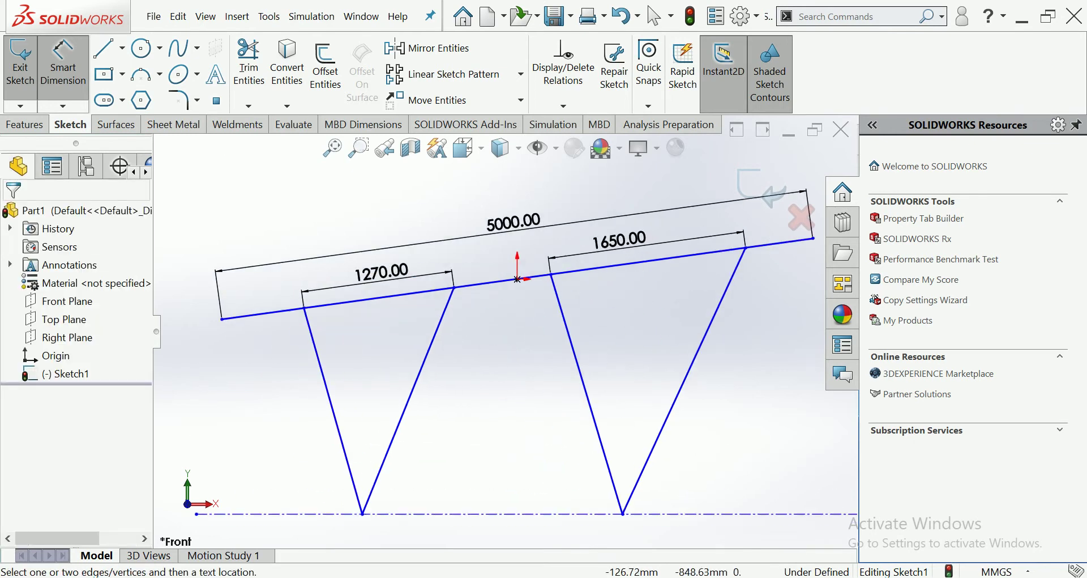
{"action": "key", "text": "Escape"}
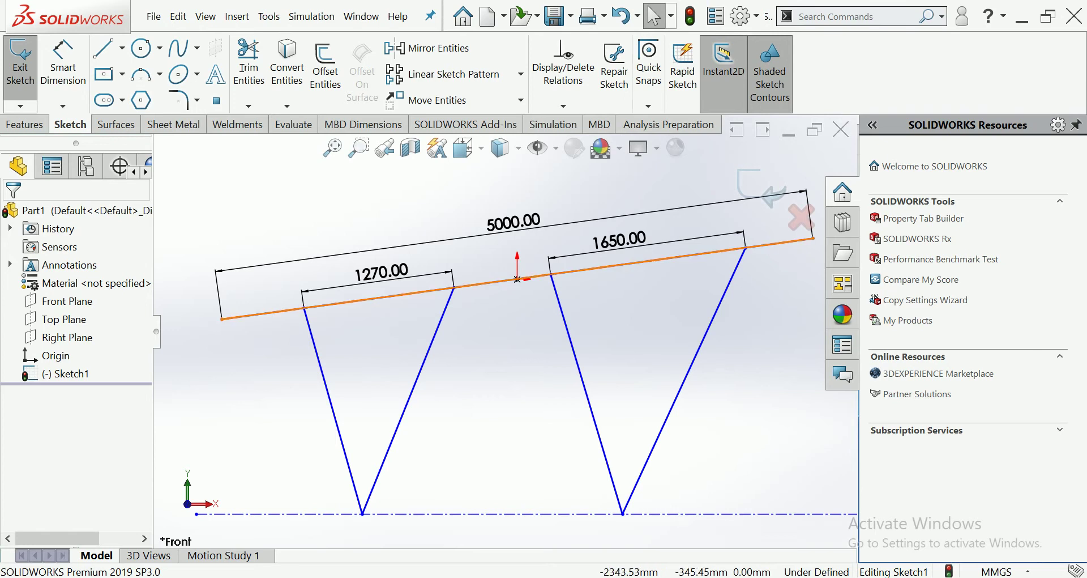
Step: Tilt the top chord slightly by nudging its left end point, then fit the sketch in view
{"action": "left_click", "coordinate": [517, 279]}
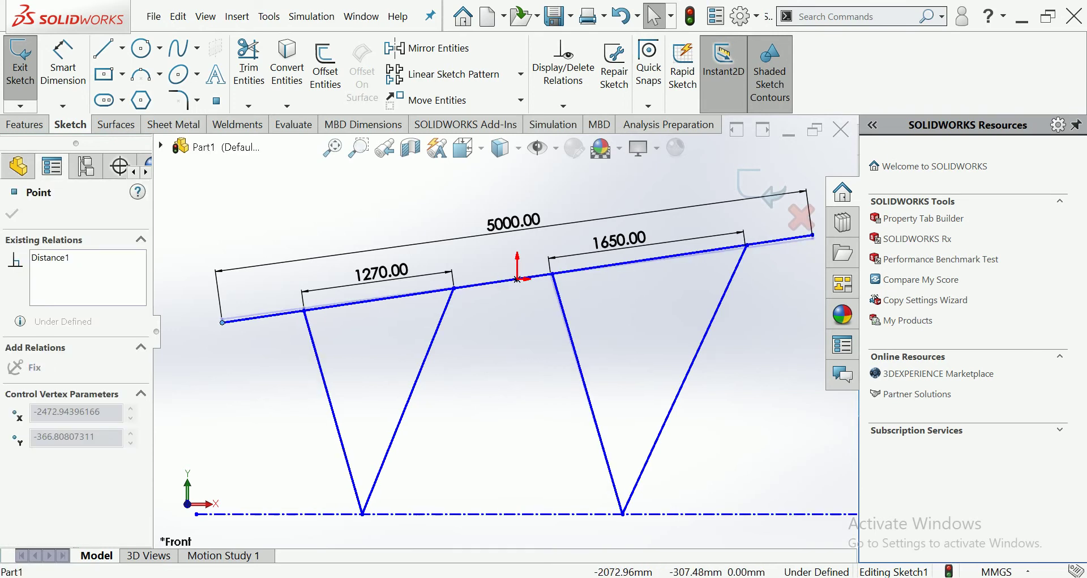
{"action": "left_click_drag", "start_coordinate": [517, 279], "coordinate": [516, 277]}
{"action": "key", "text": "Escape"}
{"action": "key", "text": "f"}
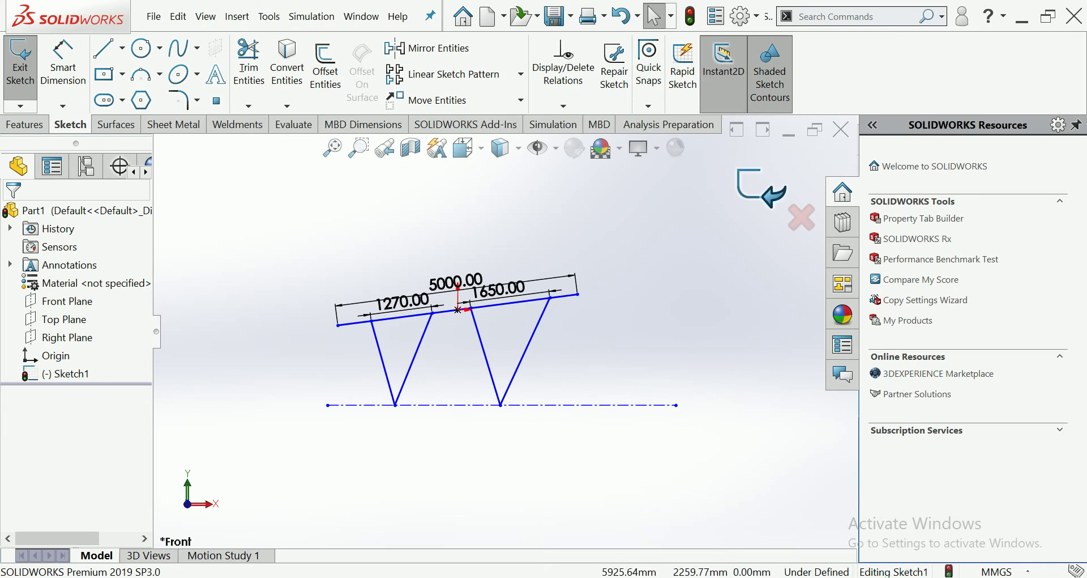
Step: Exit the truss sketch and reopen Sketch1 for editing
{"action": "left_click", "coordinate": [761, 188]}
{"action": "left_click", "coordinate": [540, 318]}
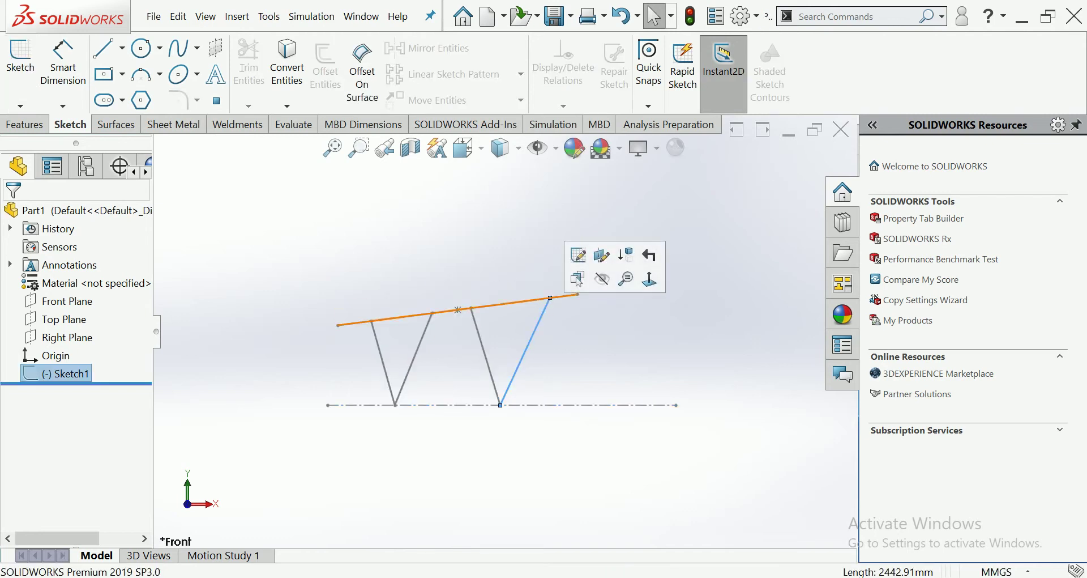
{"action": "double_click", "coordinate": [458, 310]}
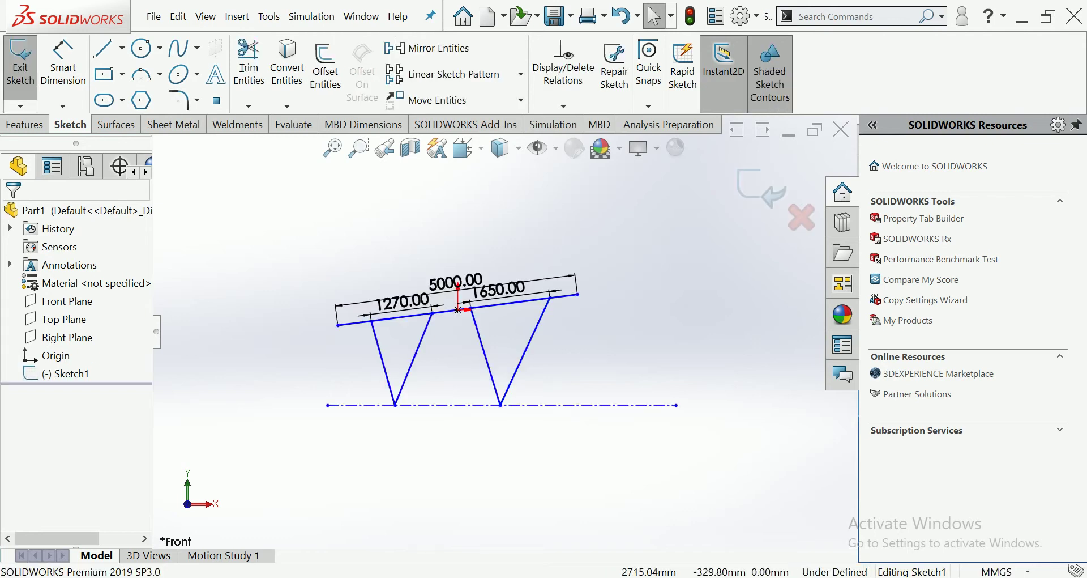
Step: Dimension the distance between the two V tips to 2180 mm
{"action": "left_click", "coordinate": [63, 63]}
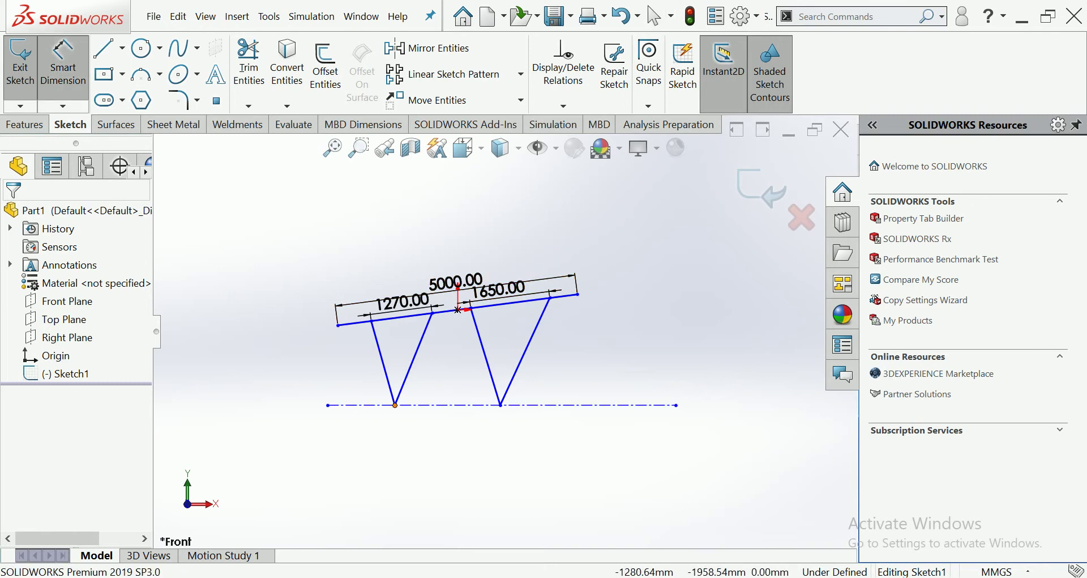
{"action": "left_click", "coordinate": [395, 405]}
{"action": "left_click", "coordinate": [500, 405]}
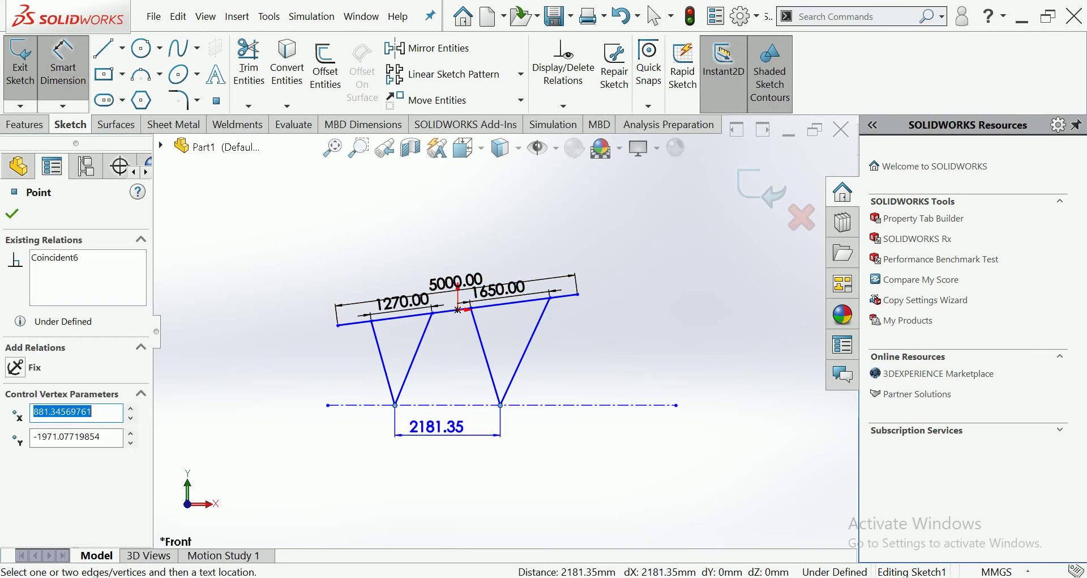
{"action": "left_click", "coordinate": [441, 426]}
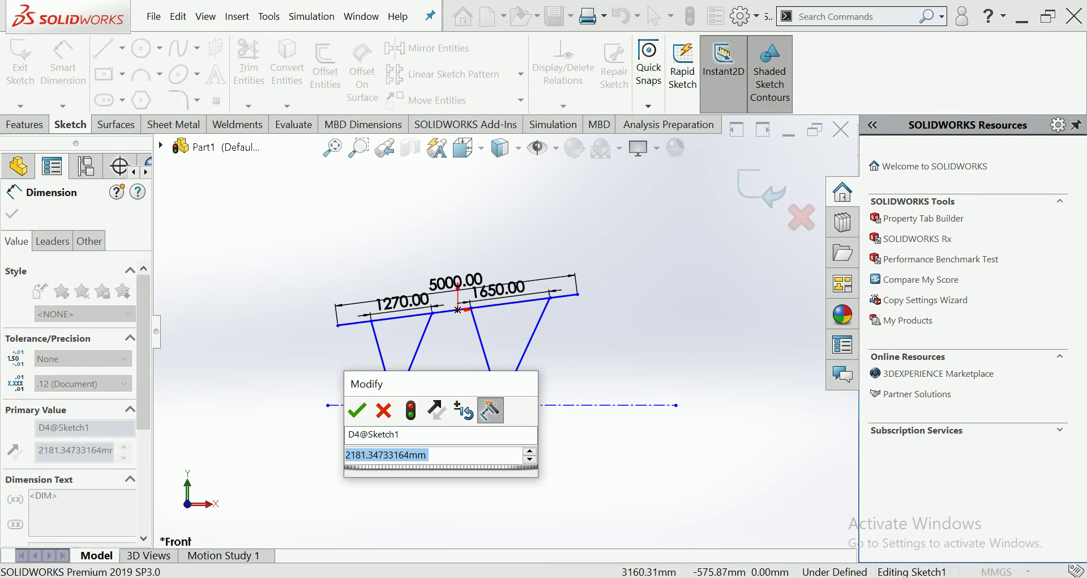
{"action": "type", "text": "2180"}
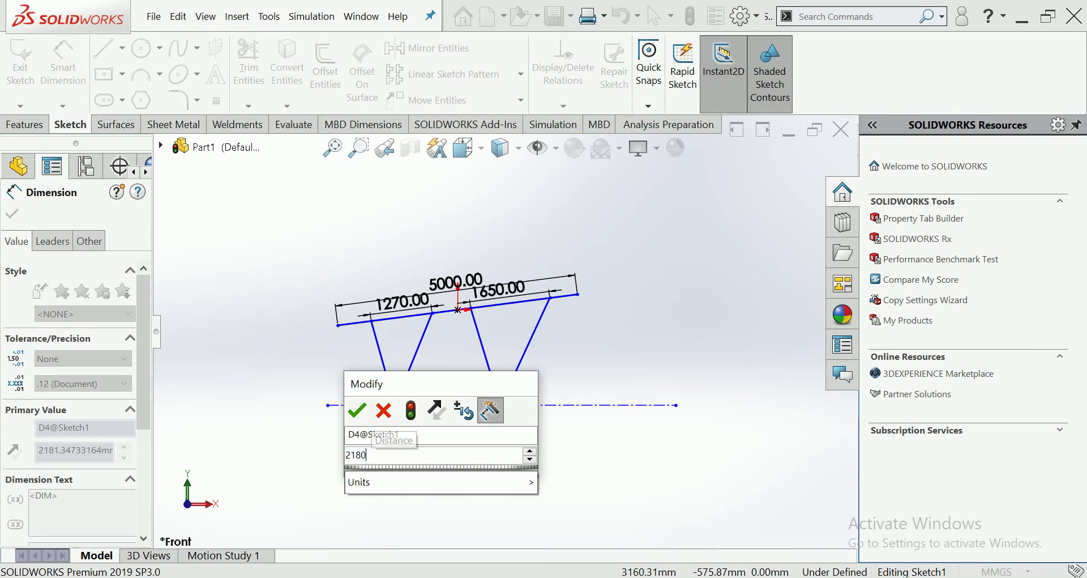
{"action": "key", "text": "Return"}
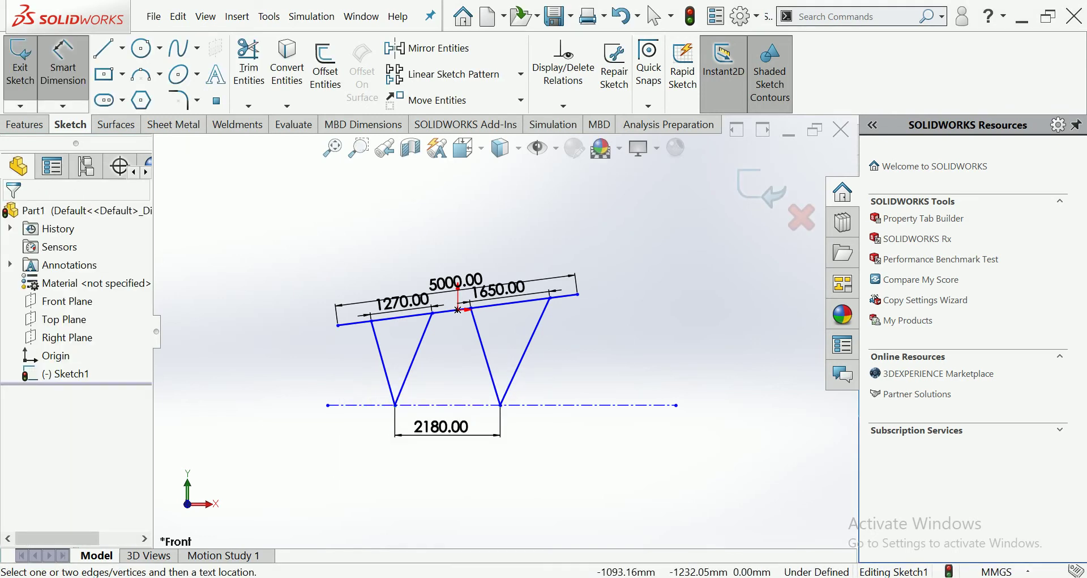
Step: Set the left V's angle to 38° and the right V's to 42°, then exit the sketch
{"action": "left_click", "coordinate": [384, 362]}
{"action": "left_click", "coordinate": [414, 360]}
{"action": "left_click", "coordinate": [400, 403]}
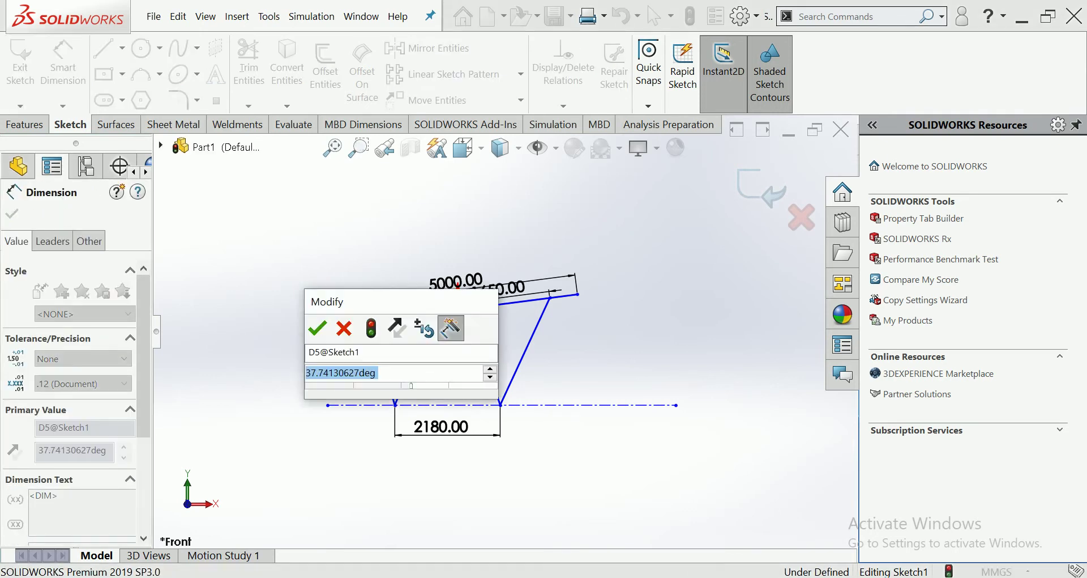
{"action": "type", "text": "38"}
{"action": "key", "text": "Return"}
{"action": "left_click", "coordinate": [486, 356]}
{"action": "left_click", "coordinate": [525, 350]}
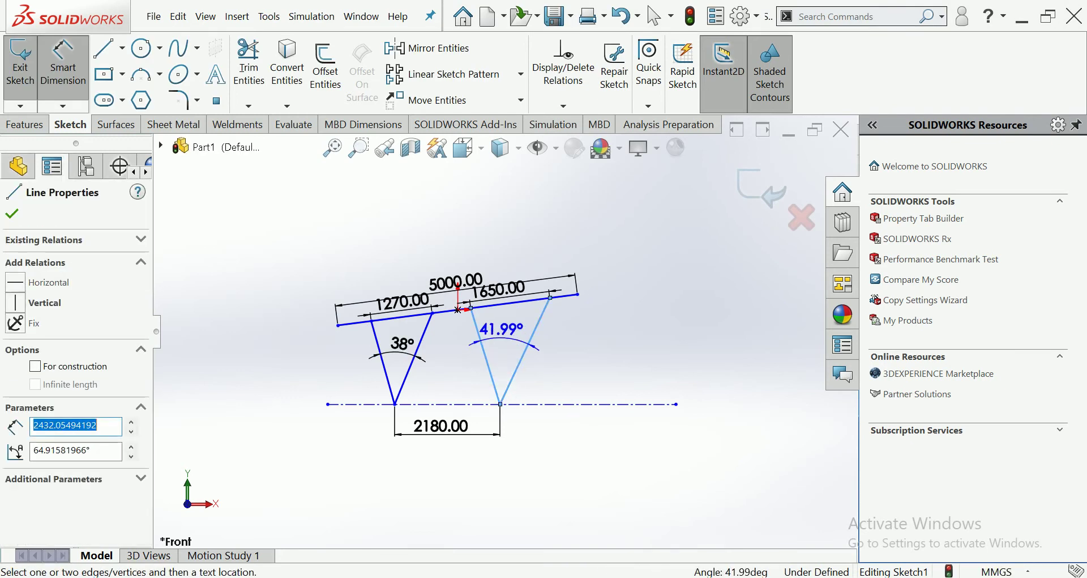
{"action": "left_click", "coordinate": [498, 325]}
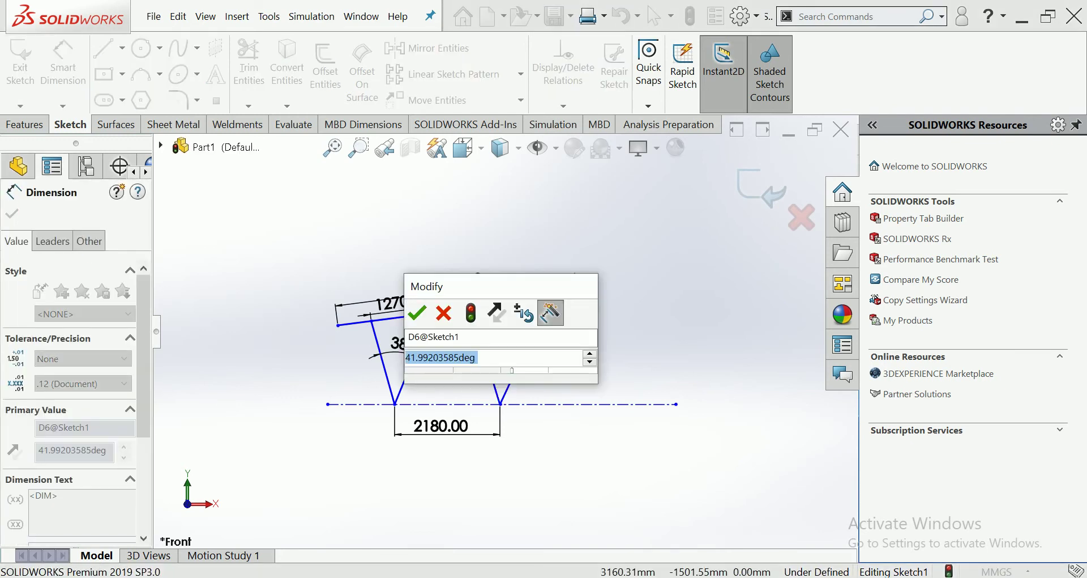
{"action": "type", "text": "42"}
{"action": "key", "text": "Return"}
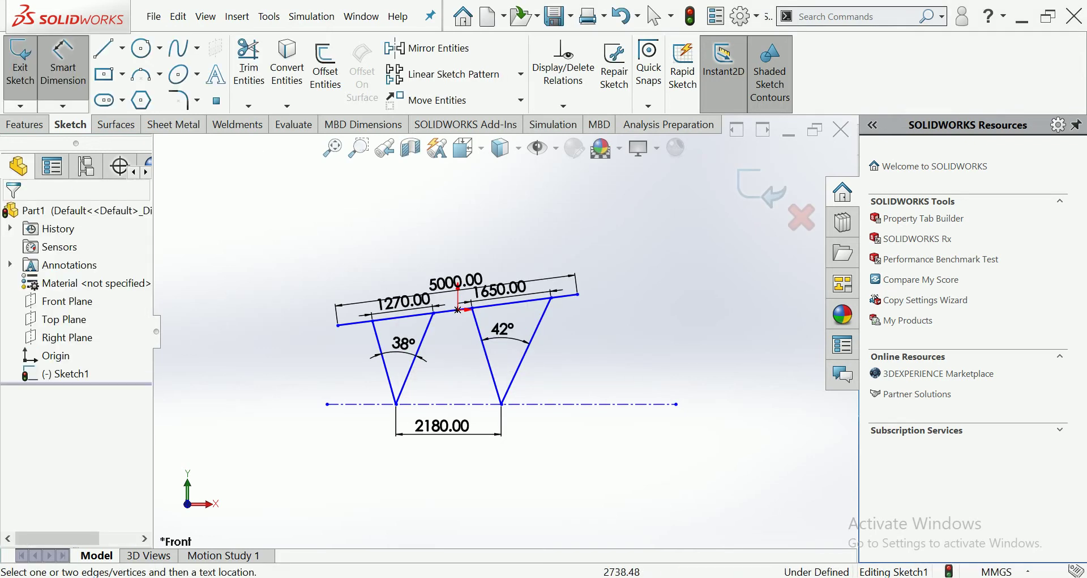
{"action": "left_click", "coordinate": [762, 191]}
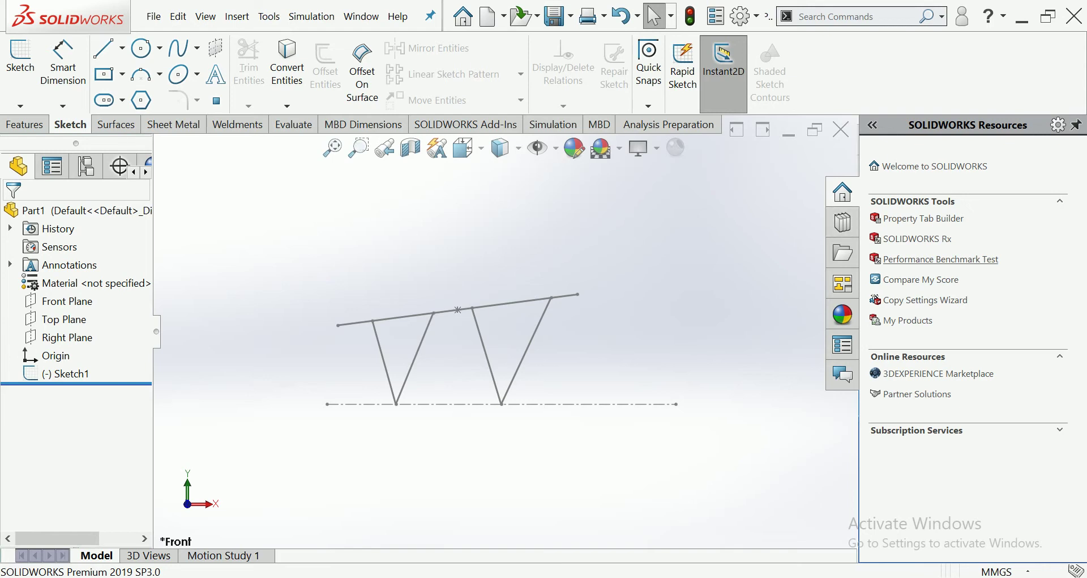
Step: Bring up the Weldments commands and start a Structural Member, which defaults to square tube 40 x 40 x 4
{"action": "left_click", "coordinate": [116, 124]}
{"action": "left_click", "coordinate": [173, 124]}
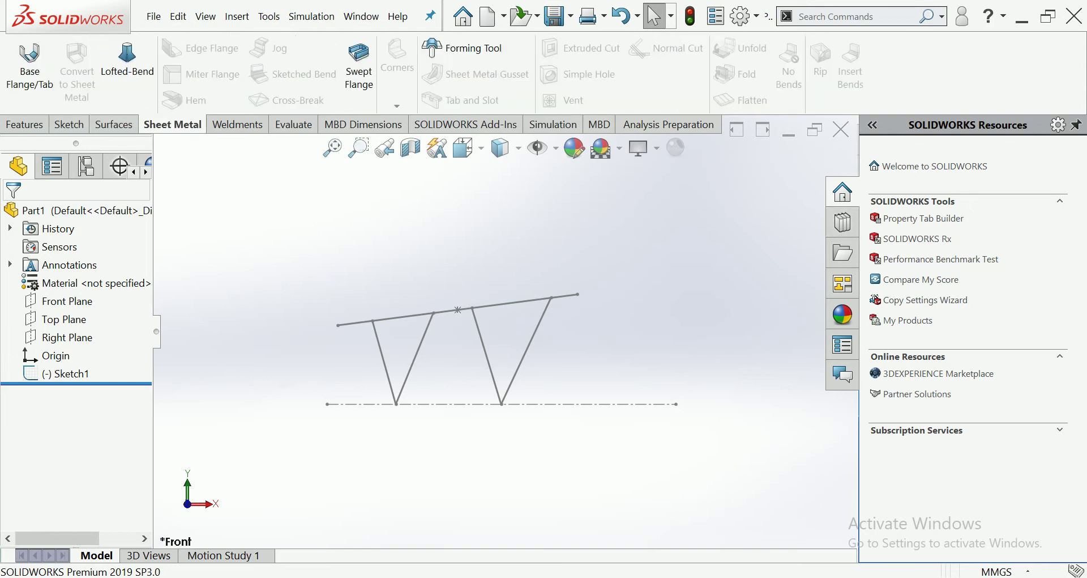
{"action": "left_click", "coordinate": [237, 124]}
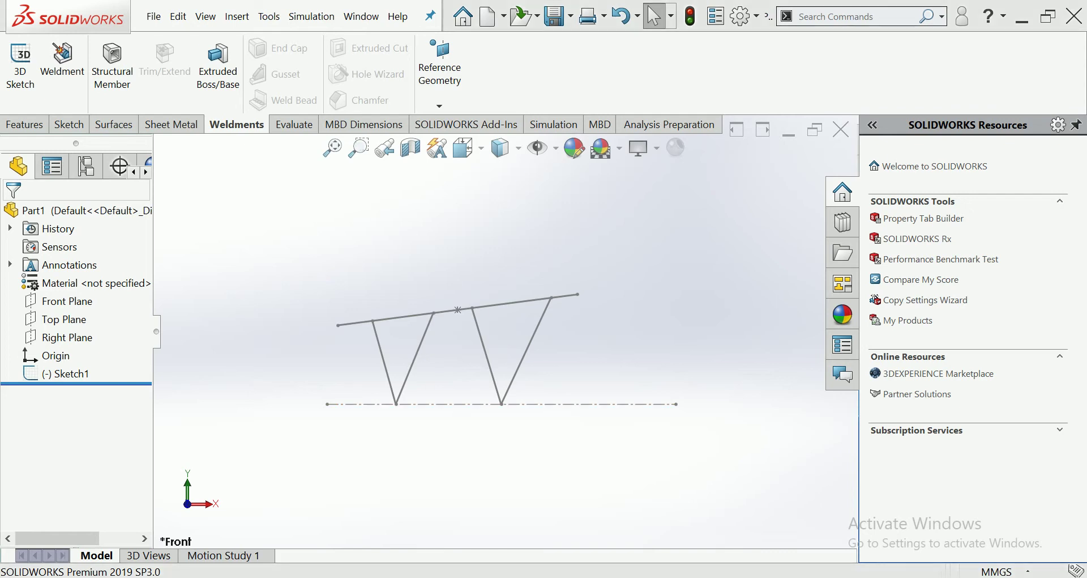
{"action": "left_click", "coordinate": [112, 65]}
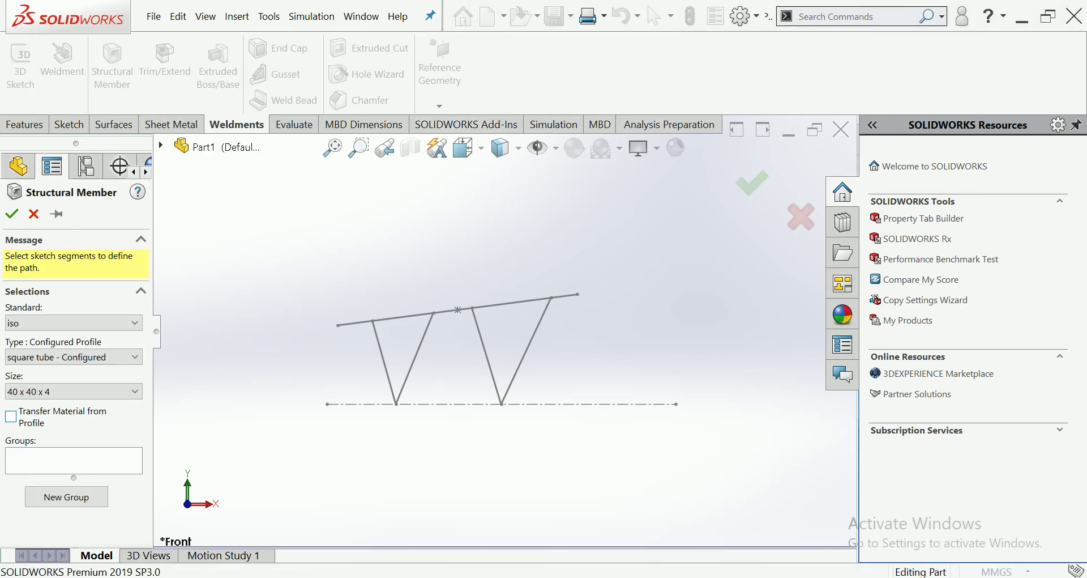
Step: Set the structural member profile to ISO pipe, size 33.7 x 4.0
{"action": "left_click", "coordinate": [74, 323]}
{"action": "left_click", "coordinate": [34, 346]}
{"action": "left_click", "coordinate": [73, 357]}
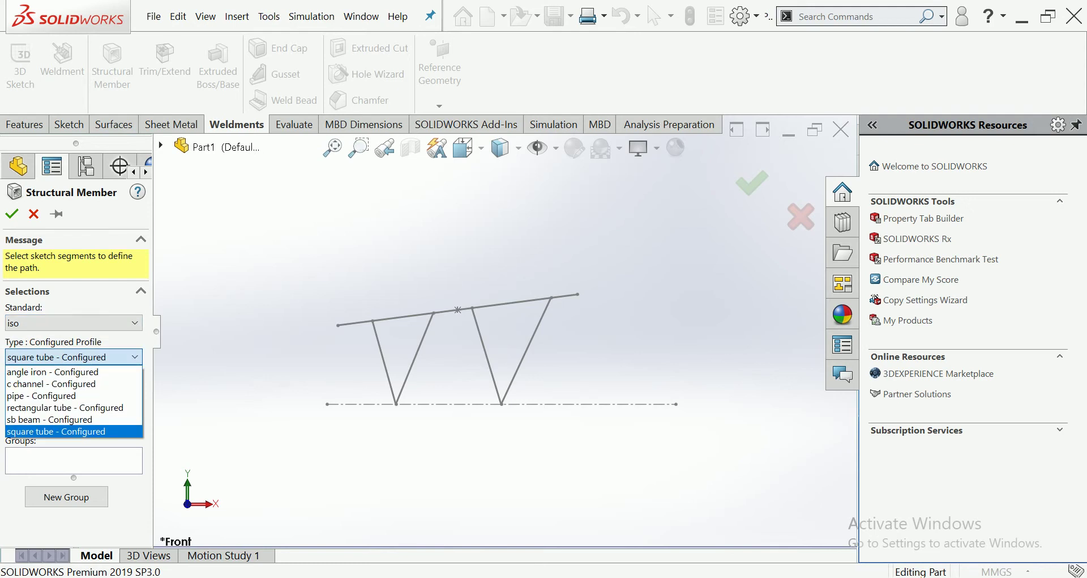
{"action": "left_click", "coordinate": [34, 395]}
{"action": "left_click", "coordinate": [74, 391]}
{"action": "left_click", "coordinate": [25, 433]}
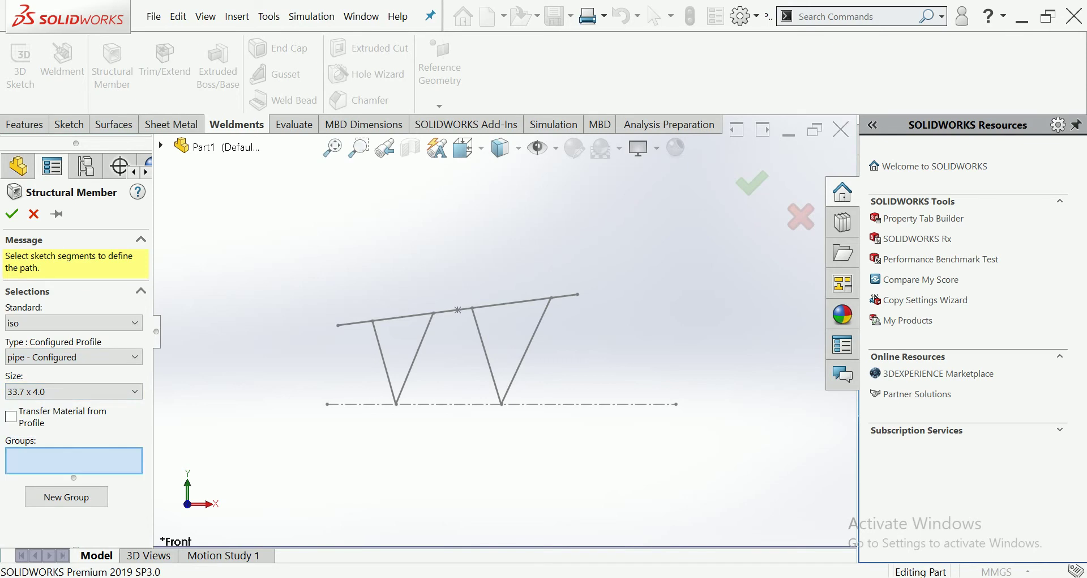
Step: Put the left V legs in group one and the right V legs in group two, then create the pipes
{"action": "left_click", "coordinate": [355, 322]}
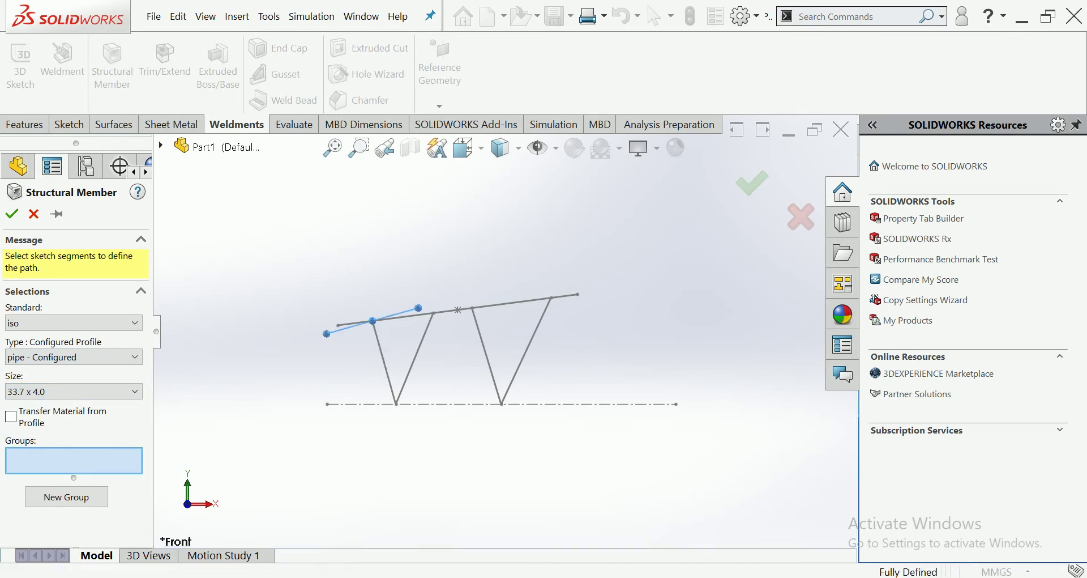
{"action": "left_click", "coordinate": [385, 363]}
{"action": "left_click", "coordinate": [415, 358]}
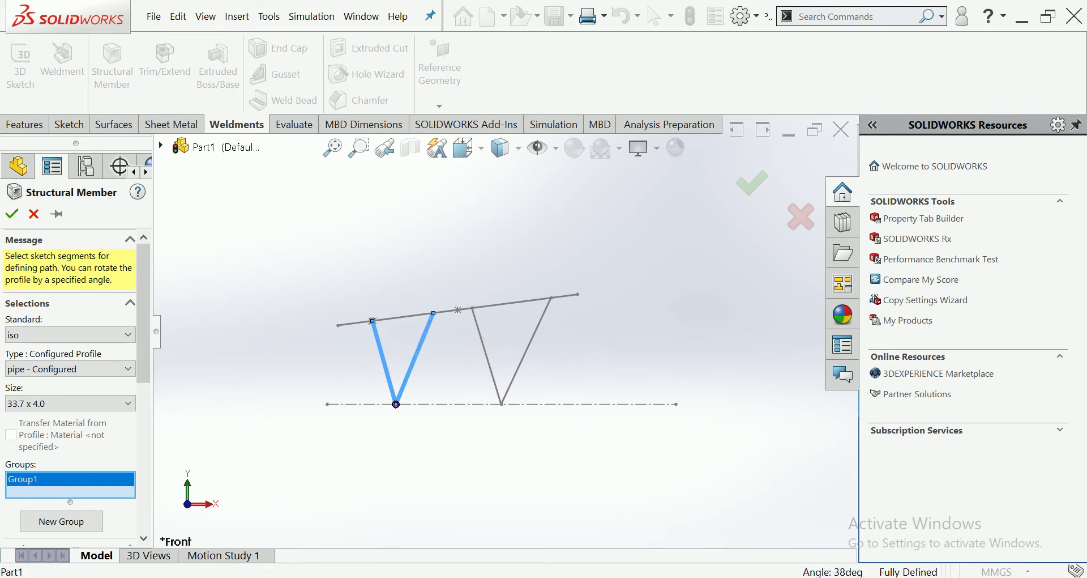
{"action": "left_click", "coordinate": [61, 521]}
{"action": "left_click", "coordinate": [487, 356]}
{"action": "left_click", "coordinate": [526, 350]}
{"action": "scroll", "coordinate": [446, 347], "scroll_direction": "down", "scroll_amount": 2}
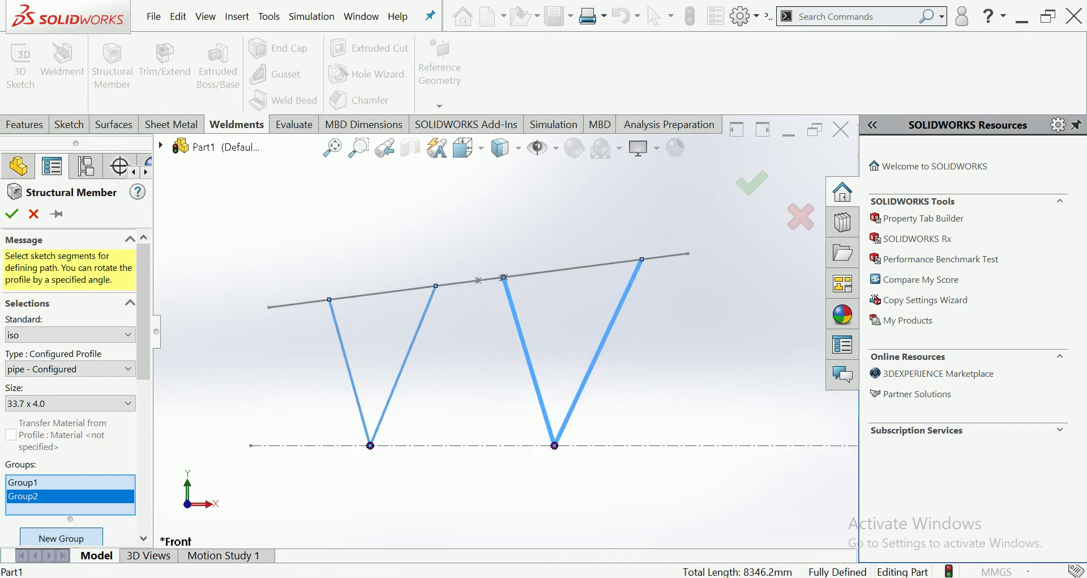
{"action": "scroll", "coordinate": [446, 346], "scroll_direction": "down", "scroll_amount": 3}
{"action": "scroll", "coordinate": [506, 332], "scroll_direction": "up", "scroll_amount": 3}
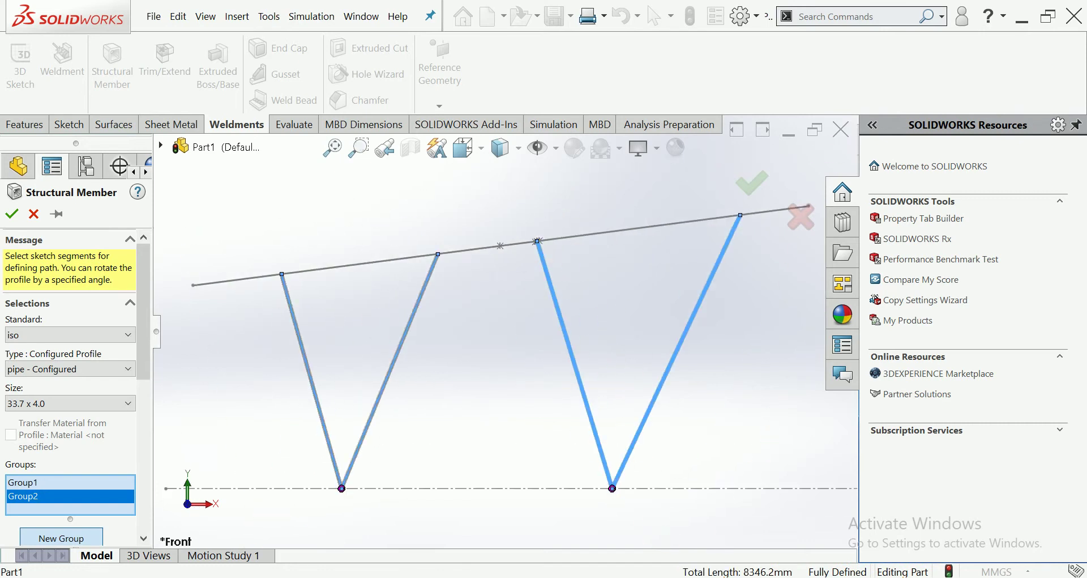
{"action": "left_click", "coordinate": [61, 538]}
{"action": "scroll", "coordinate": [505, 332], "scroll_direction": "up", "scroll_amount": 2}
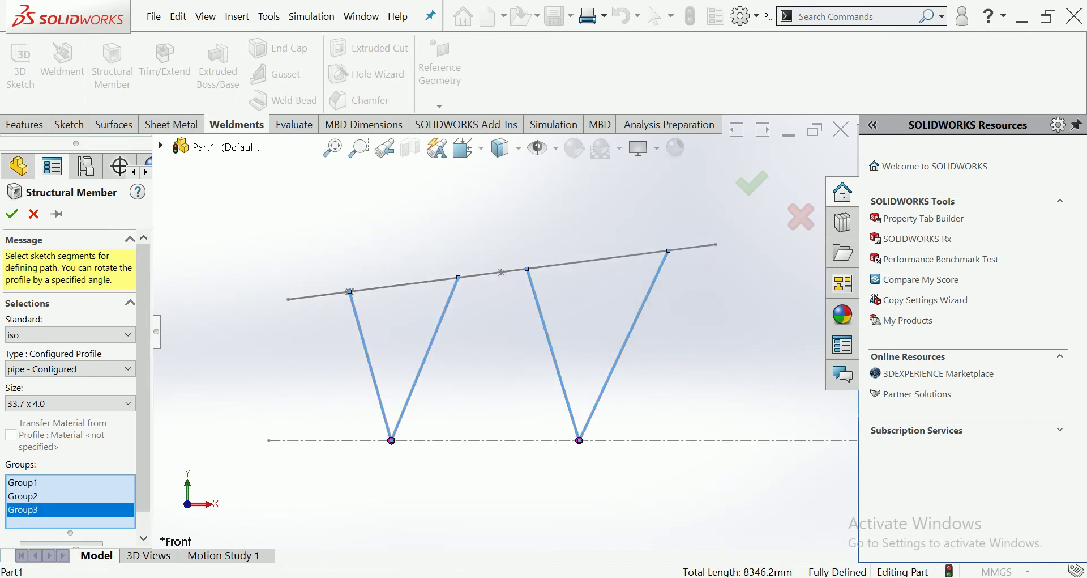
{"action": "left_click", "coordinate": [12, 214]}
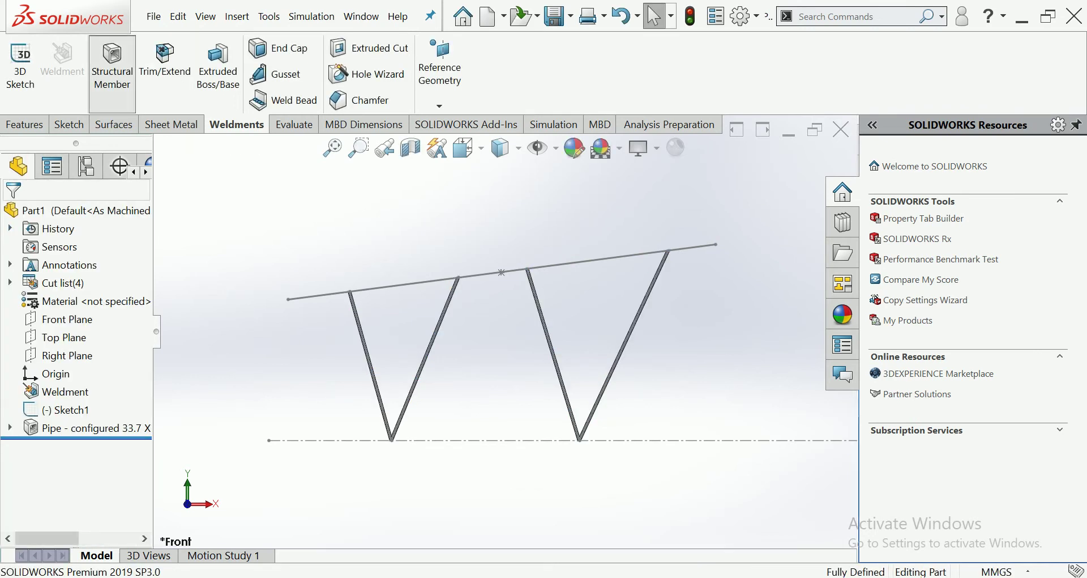
Step: Add a second pipe structural member along the top chord line
{"action": "left_click", "coordinate": [112, 65]}
{"action": "left_click", "coordinate": [289, 298]}
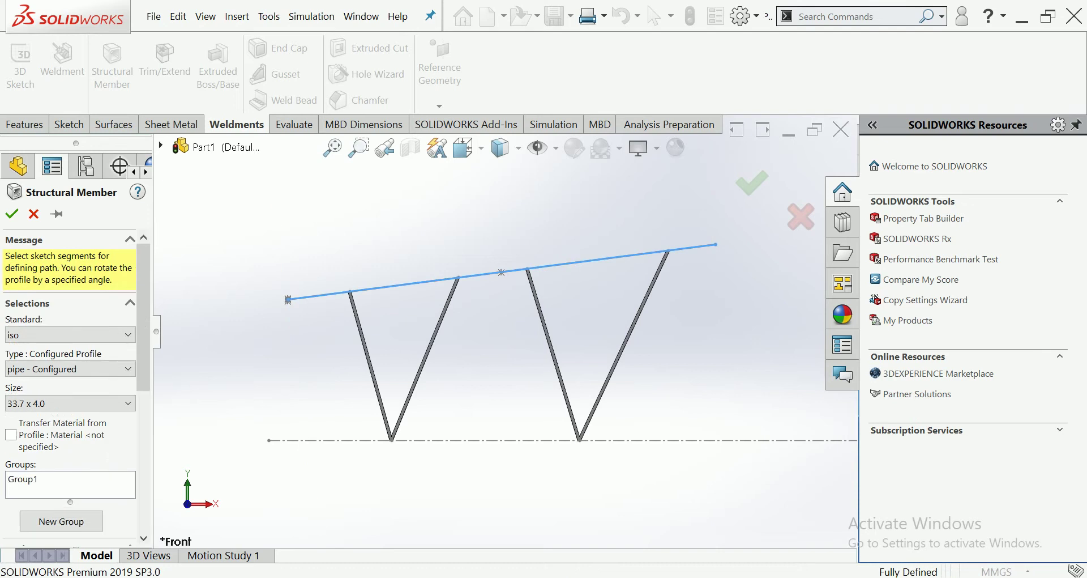
{"action": "left_click", "coordinate": [12, 213]}
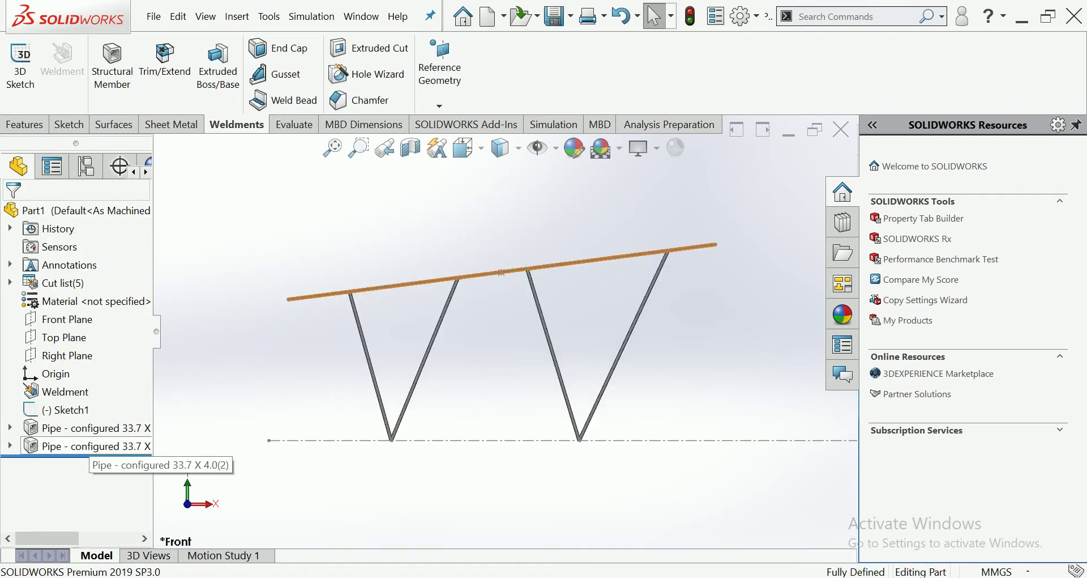
{"action": "left_click", "coordinate": [10, 428]}
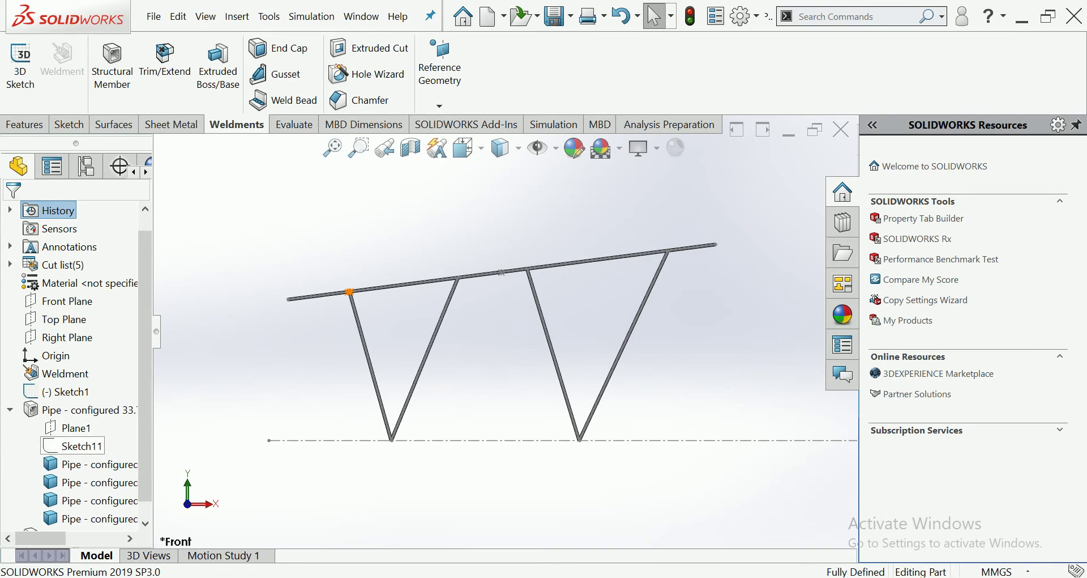
Step: Edit the V-leg pipe profile sketch and change its outer diameter to 50 mm
{"action": "left_click", "coordinate": [79, 446]}
{"action": "left_click", "coordinate": [77, 422]}
{"action": "scroll", "coordinate": [351, 291], "scroll_direction": "down", "scroll_amount": 2}
{"action": "scroll", "coordinate": [351, 292], "scroll_direction": "down", "scroll_amount": 2}
{"action": "scroll", "coordinate": [385, 260], "scroll_direction": "down", "scroll_amount": 2}
{"action": "scroll", "coordinate": [388, 259], "scroll_direction": "up", "scroll_amount": 4}
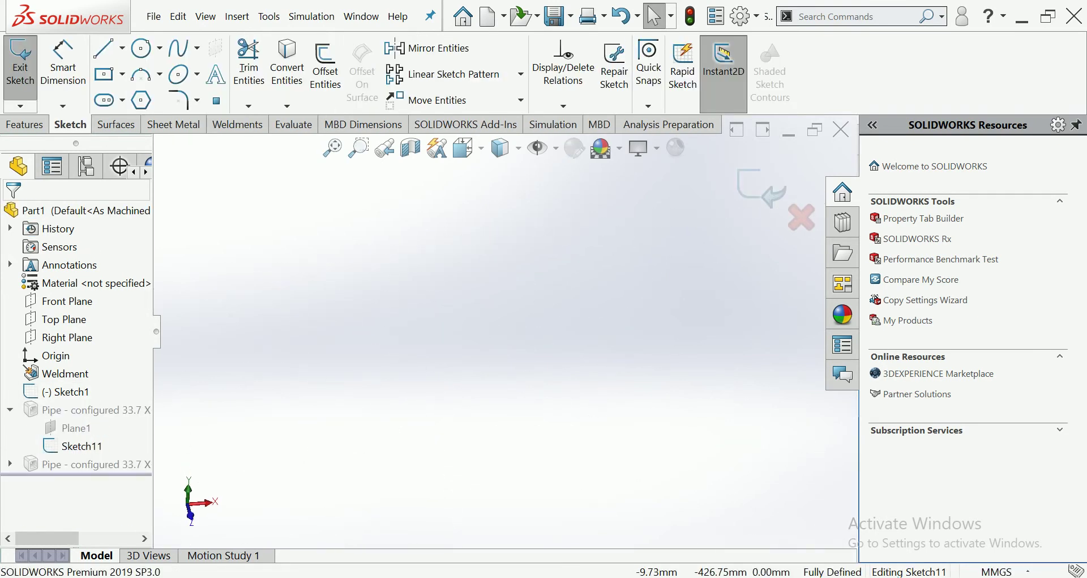
{"action": "scroll", "coordinate": [463, 404], "scroll_direction": "down", "scroll_amount": 2}
{"action": "scroll", "coordinate": [463, 403], "scroll_direction": "down", "scroll_amount": 2}
{"action": "scroll", "coordinate": [470, 418], "scroll_direction": "down", "scroll_amount": 3}
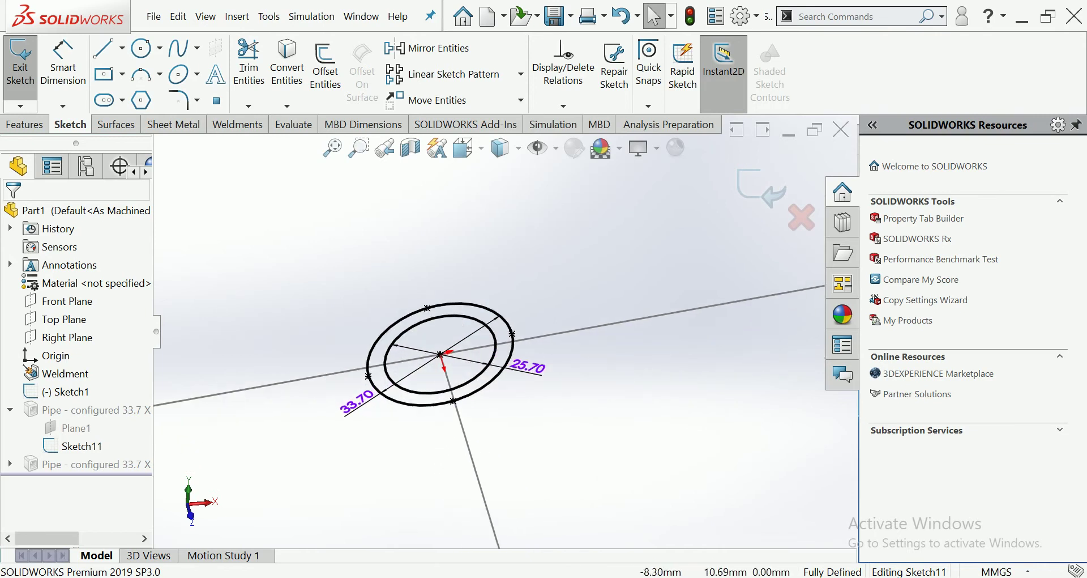
{"action": "double_click", "coordinate": [357, 401]}
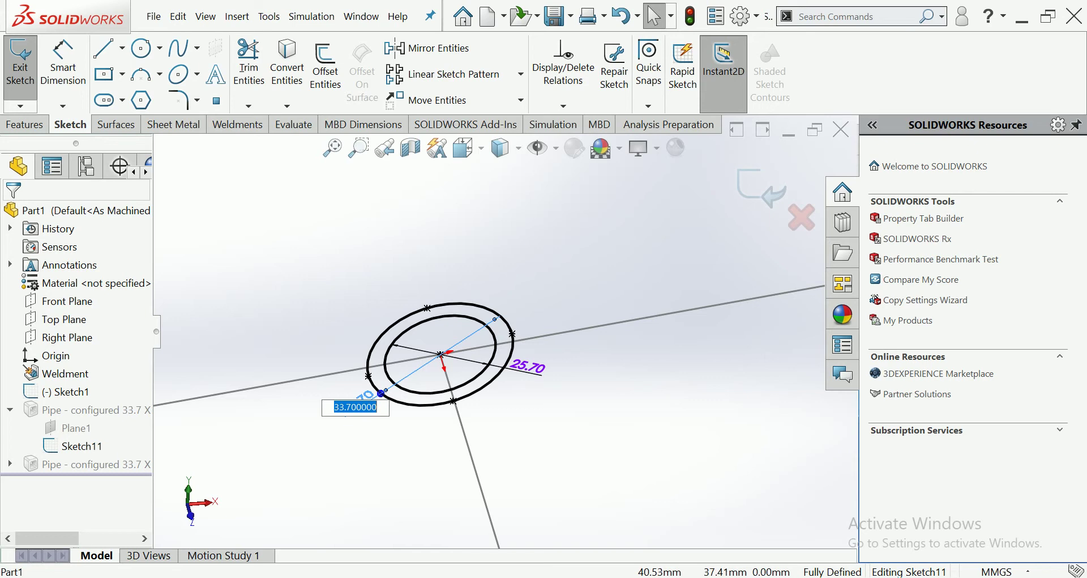
{"action": "type", "text": "50"}
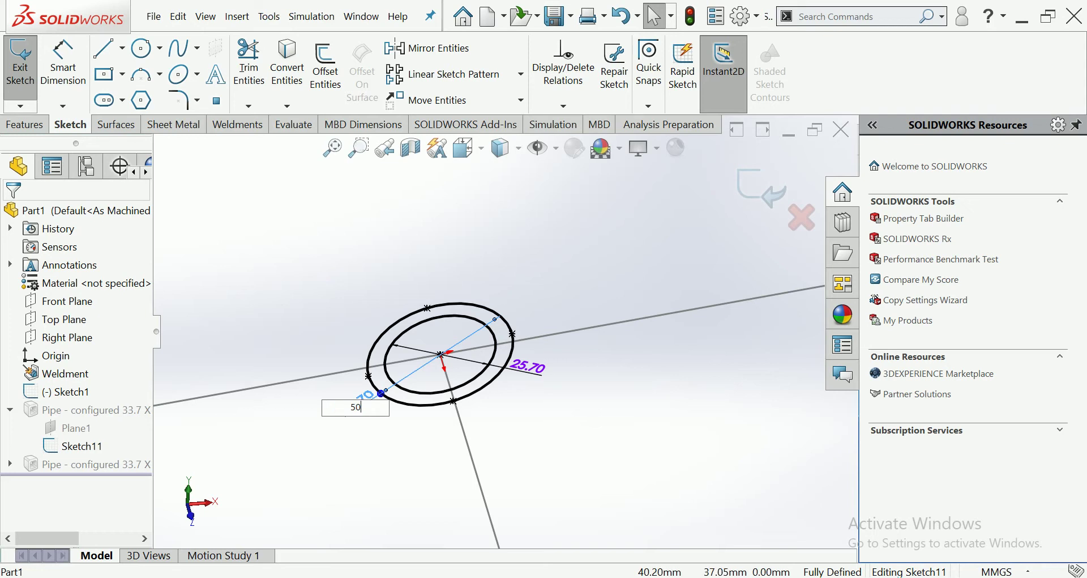
{"action": "key", "text": "Return"}
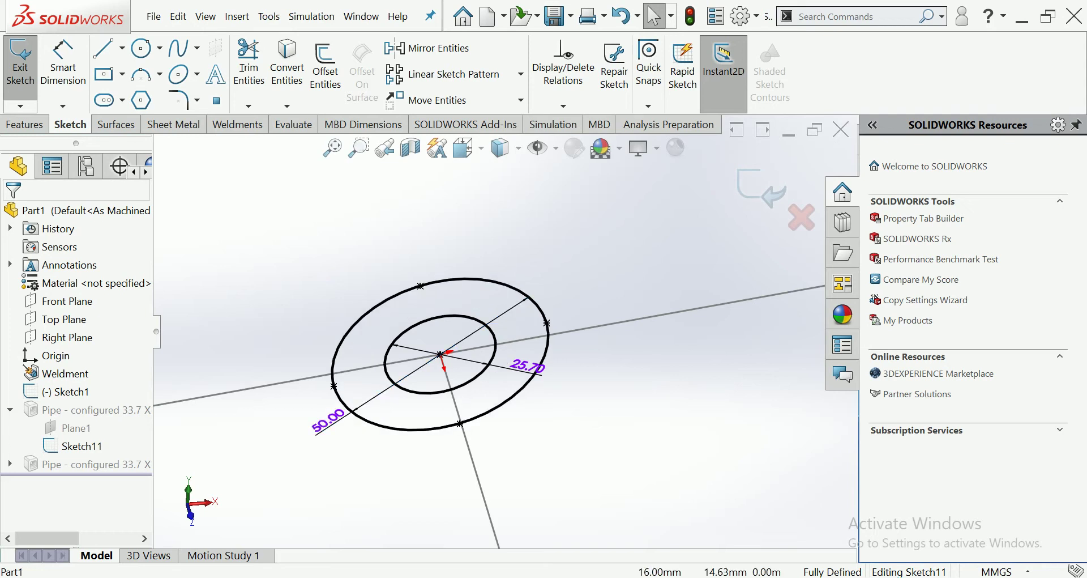
Step: Set the inner diameter to 46 mm, correct the outer to 48 mm, and rebuild
{"action": "left_click", "coordinate": [527, 367]}
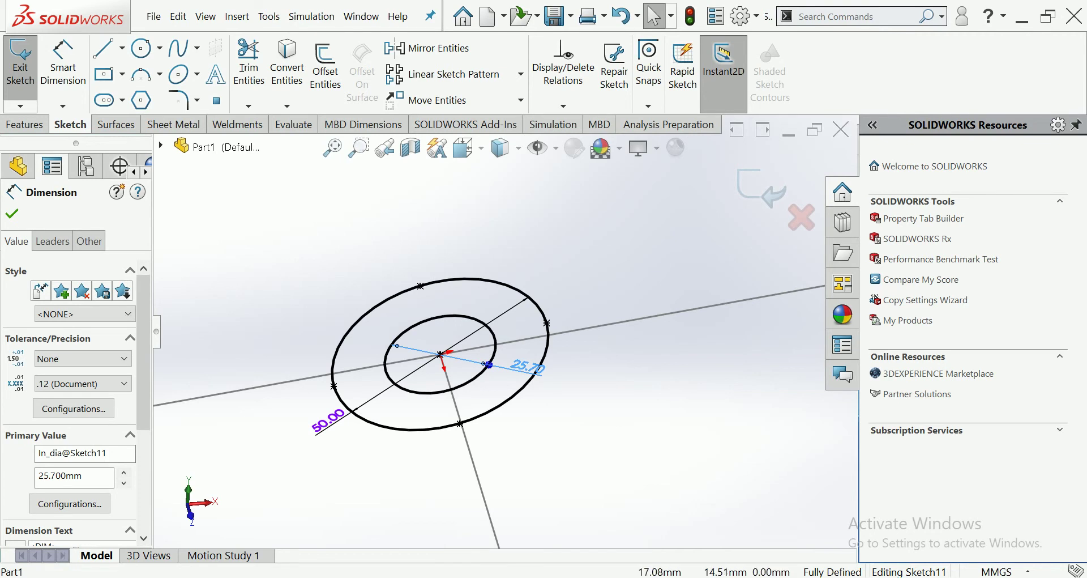
{"action": "double_click", "coordinate": [527, 367]}
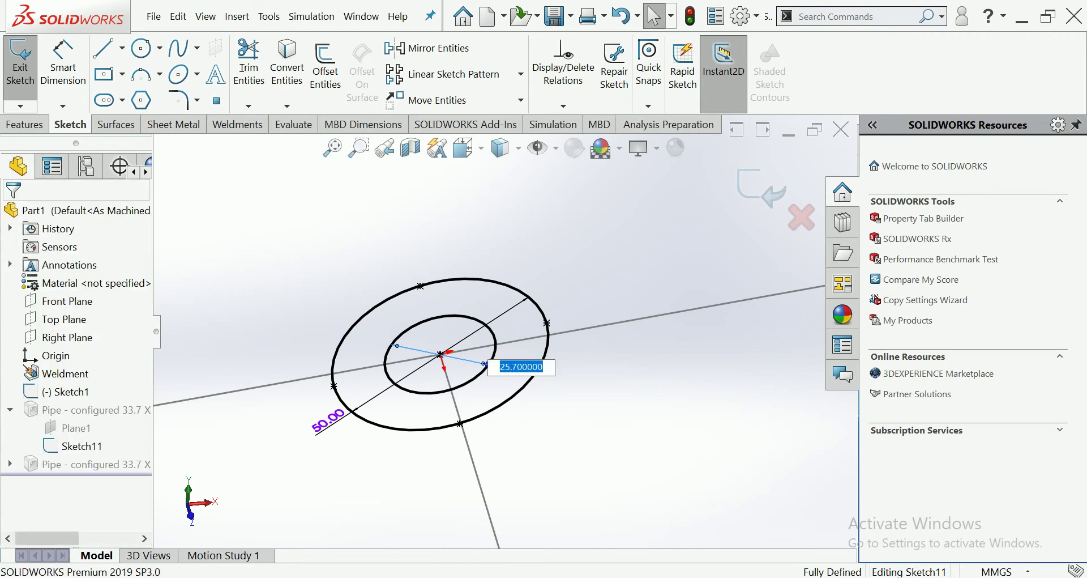
{"action": "type", "text": "4"}
{"action": "key", "text": "Return"}
{"action": "double_click", "coordinate": [329, 420]}
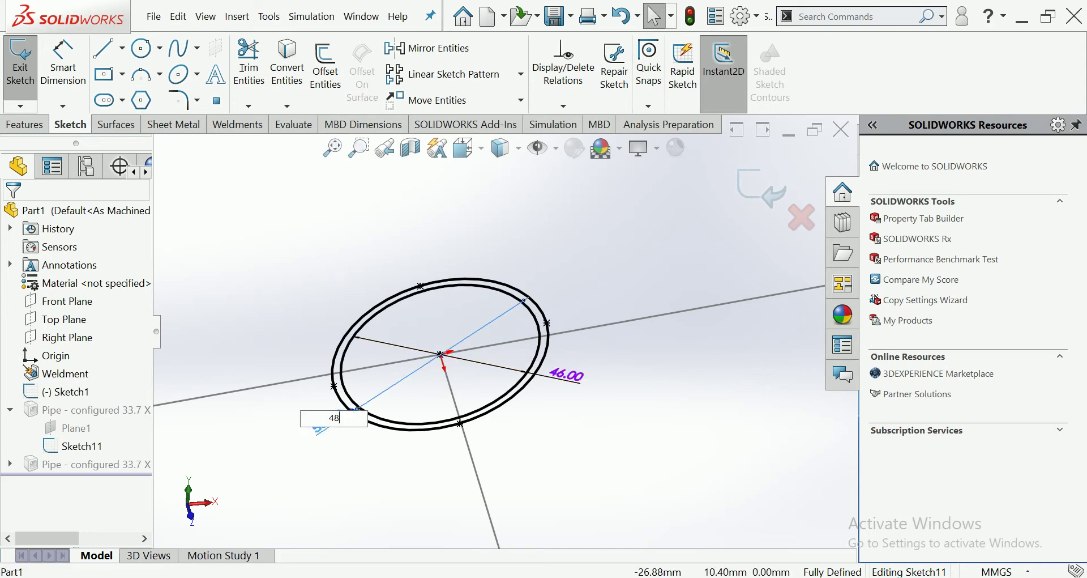
{"action": "key", "text": "Return"}
{"action": "scroll", "coordinate": [509, 328], "scroll_direction": "up", "scroll_amount": 3}
{"action": "scroll", "coordinate": [510, 328], "scroll_direction": "up", "scroll_amount": 2}
{"action": "scroll", "coordinate": [509, 328], "scroll_direction": "up", "scroll_amount": 2}
{"action": "key", "text": "ctrl+b"}
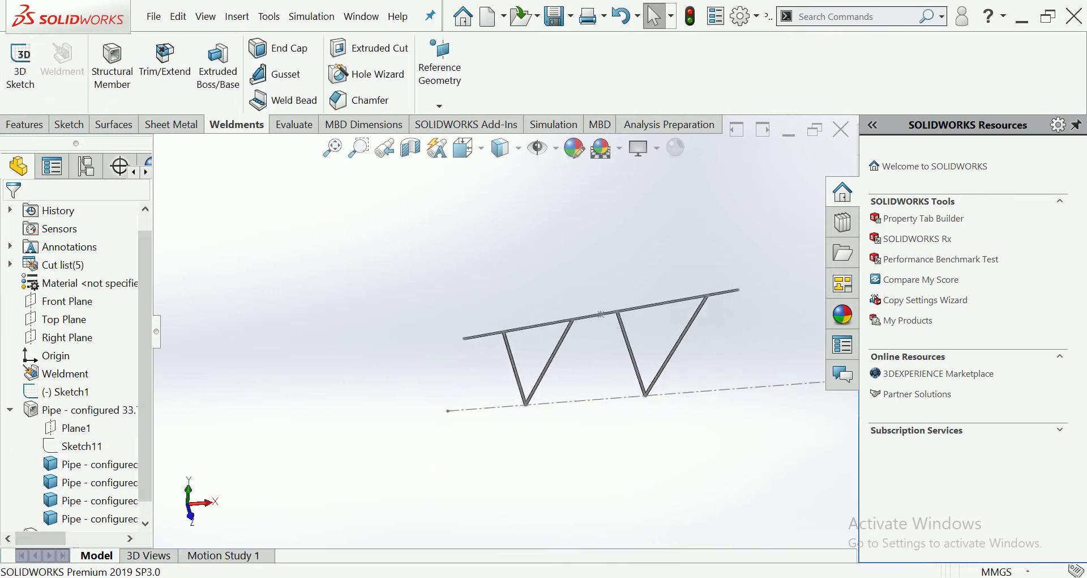
Step: Edit the top chord profile sketch to 60 mm outer and 57 mm inner diameter
{"action": "scroll", "coordinate": [522, 315], "scroll_direction": "down", "scroll_amount": 5}
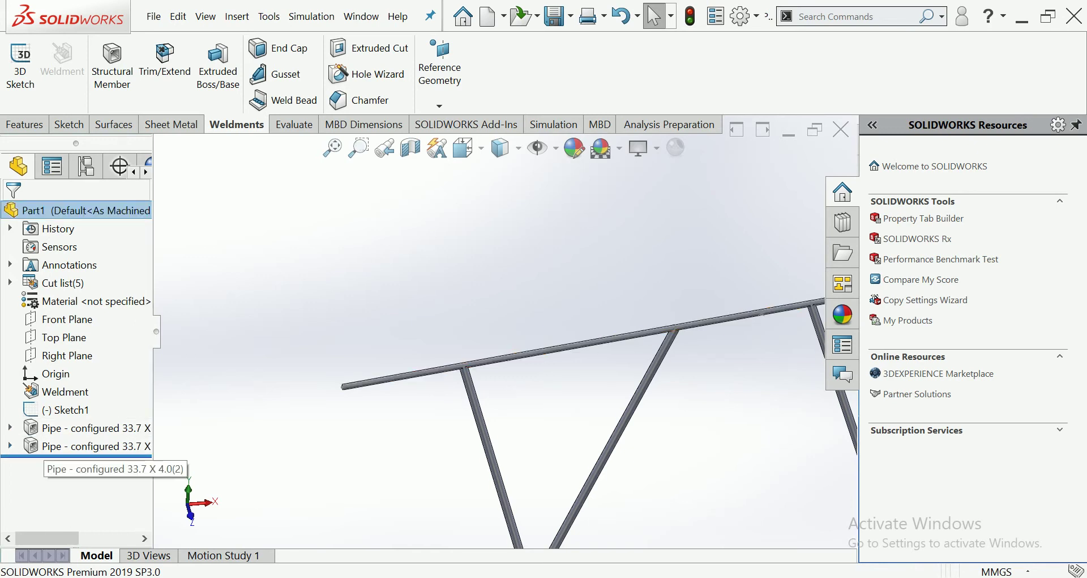
{"action": "left_click", "coordinate": [77, 482]}
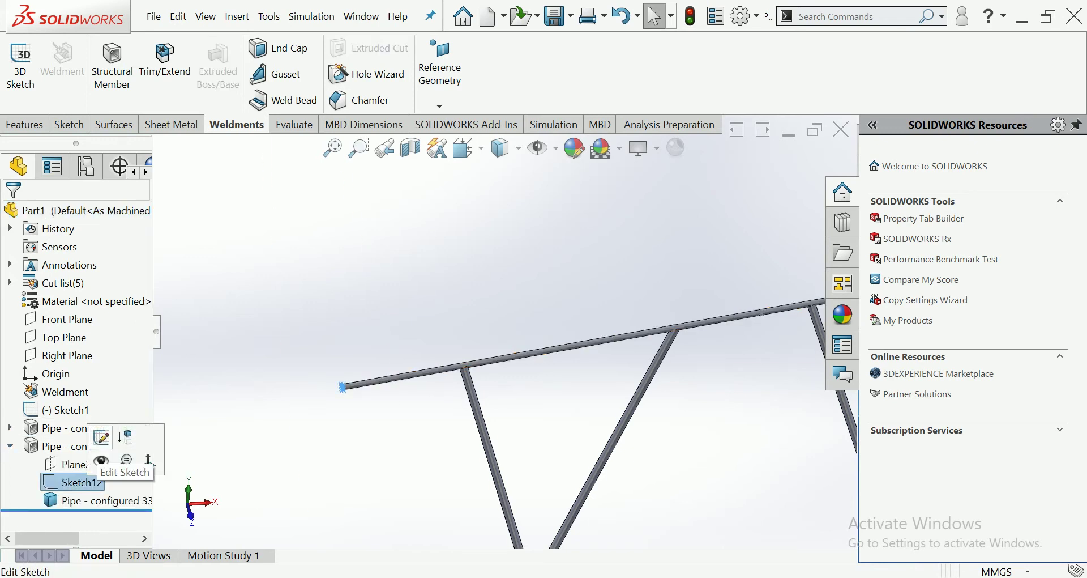
{"action": "left_click", "coordinate": [101, 437]}
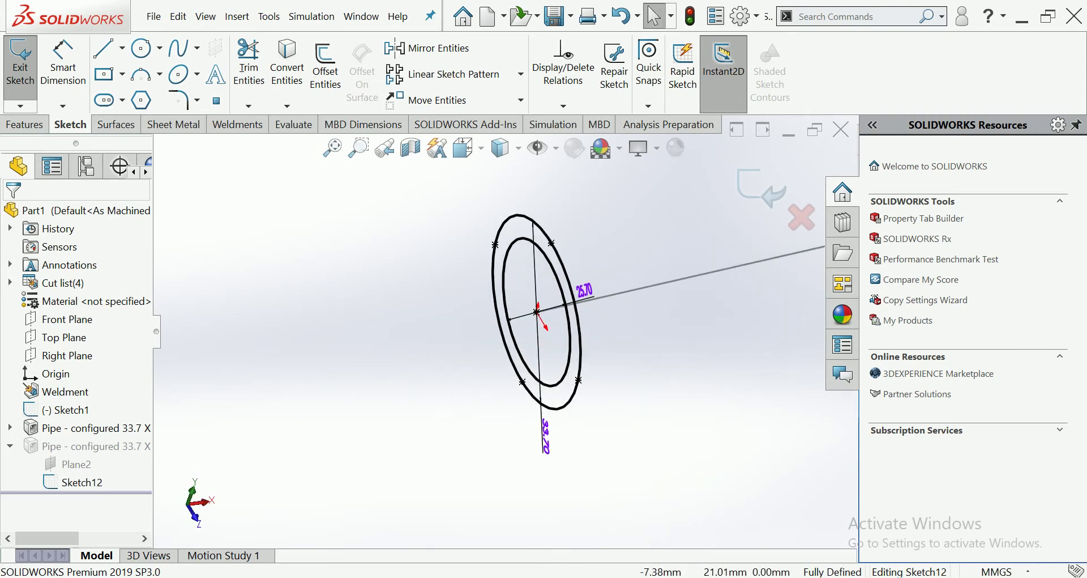
{"action": "left_click", "coordinate": [545, 436]}
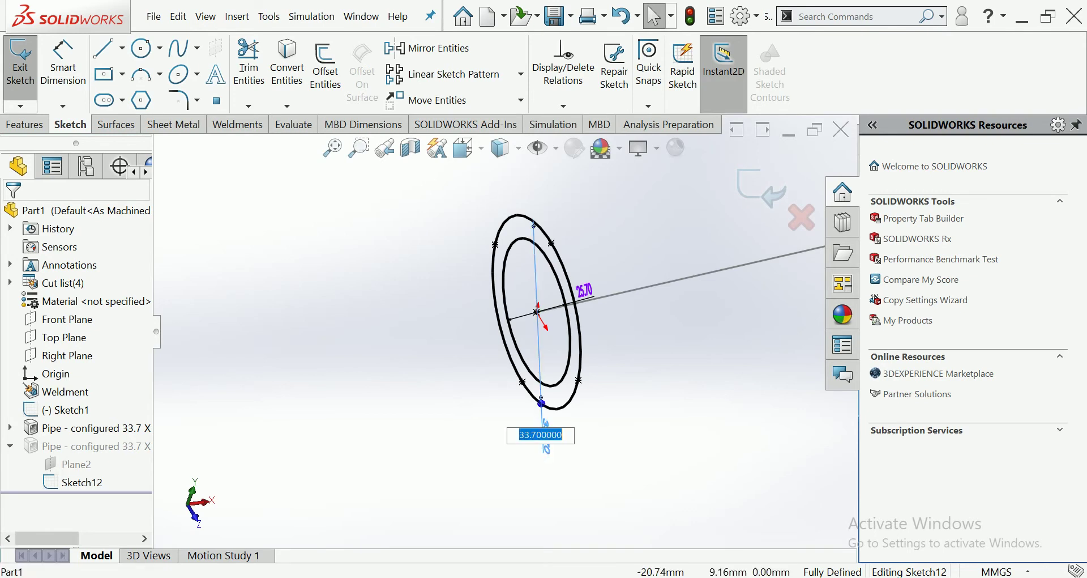
{"action": "type", "text": "60"}
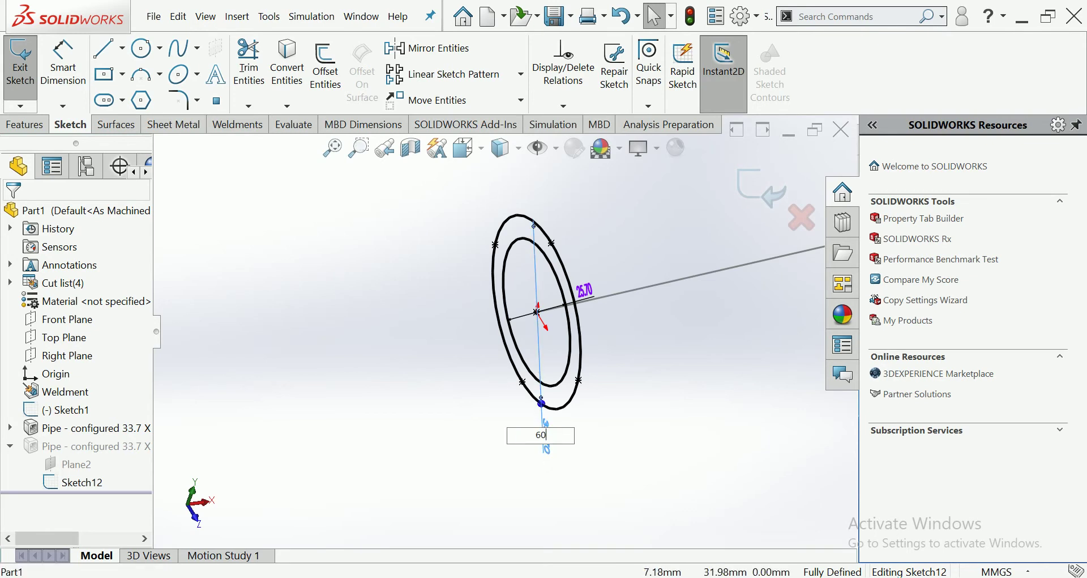
{"action": "key", "text": "Return"}
{"action": "left_click", "coordinate": [585, 290]}
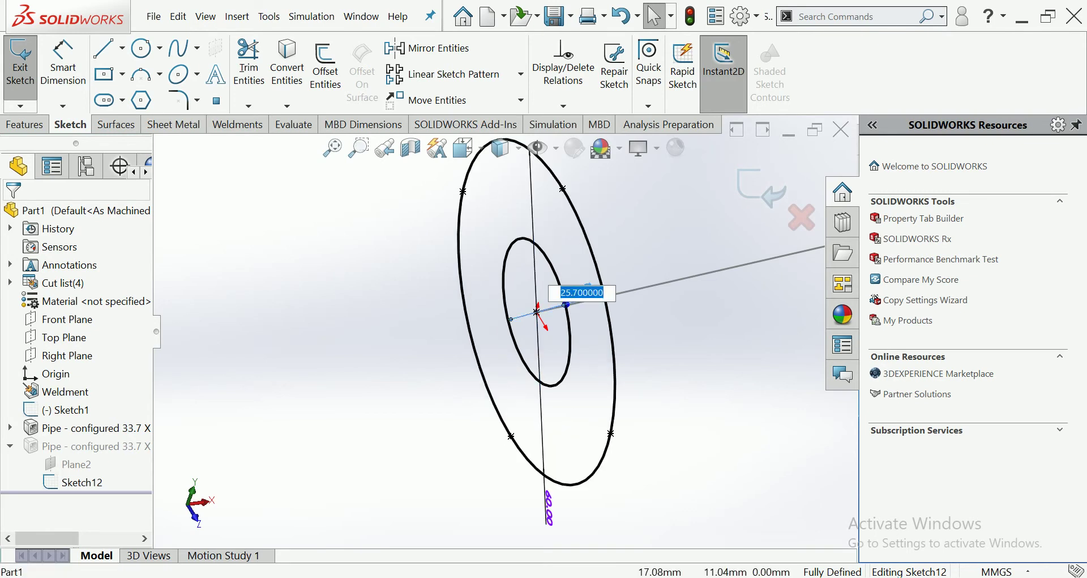
{"action": "key", "text": "Return"}
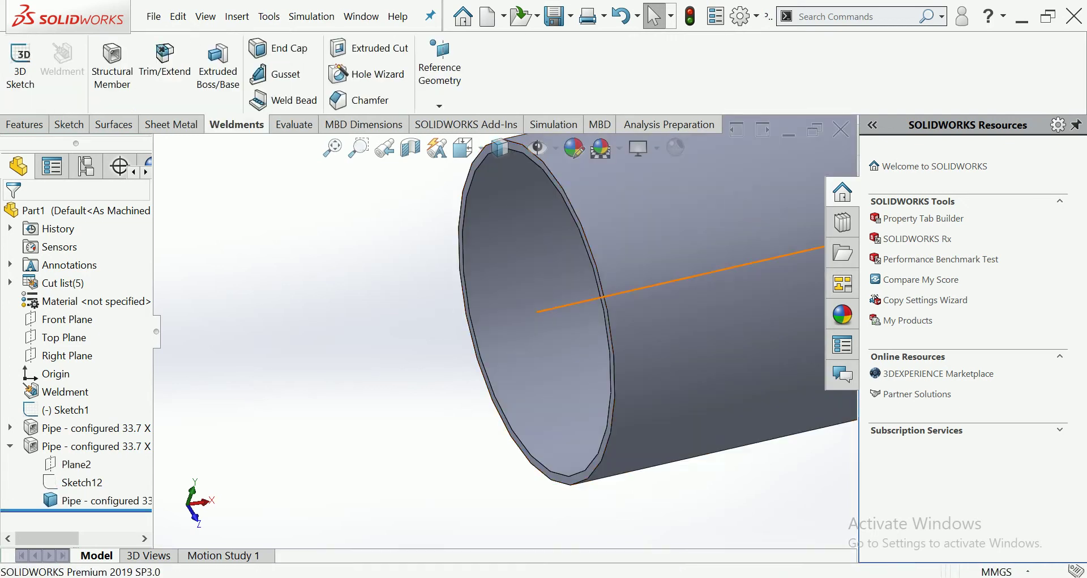
Step: Zoom out and show the whole truss frame in Front view
{"action": "key", "text": "z"}
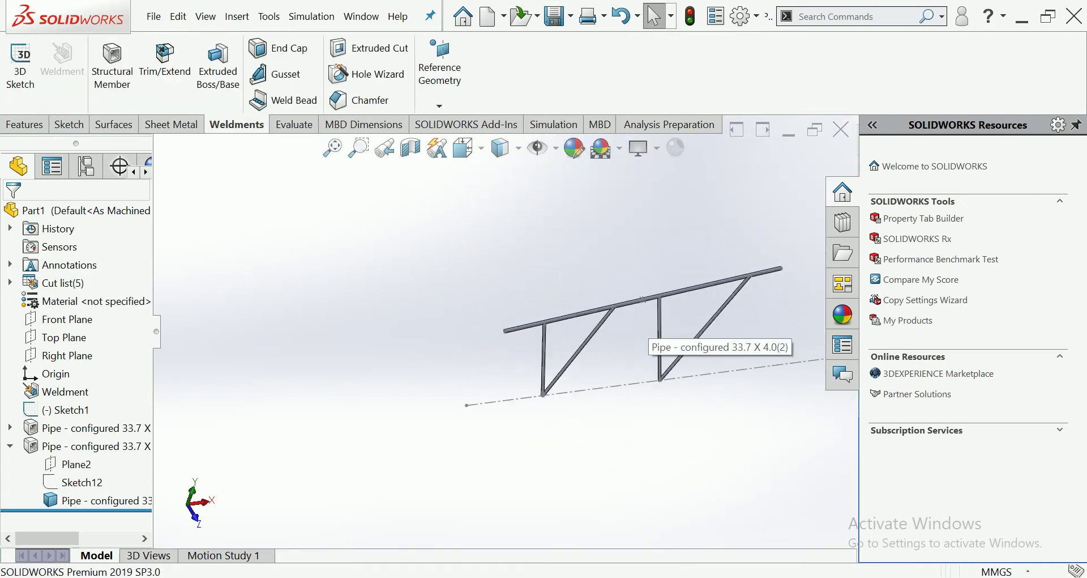
{"action": "key", "text": "z"}
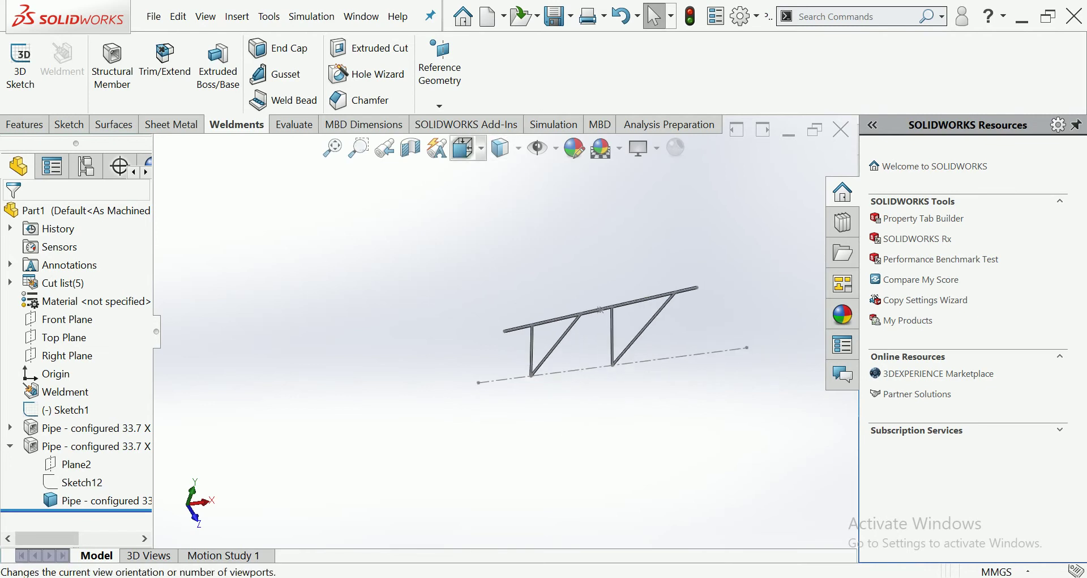
{"action": "left_click", "coordinate": [467, 148]}
{"action": "left_click", "coordinate": [488, 229]}
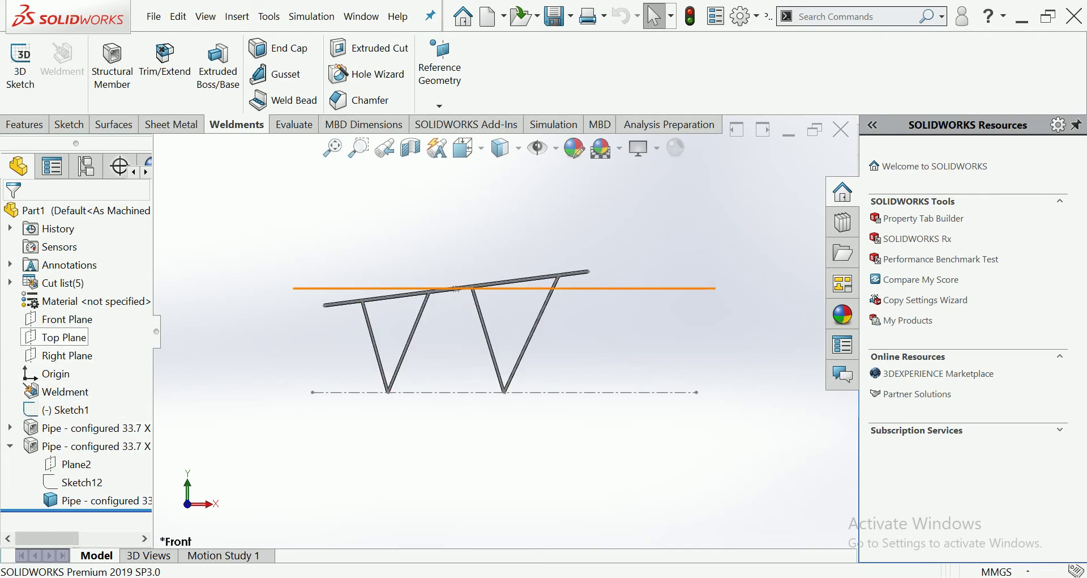
Step: Start a reference plane offset from the Top Plane, trying distances and flipping it downward
{"action": "left_click", "coordinate": [64, 337]}
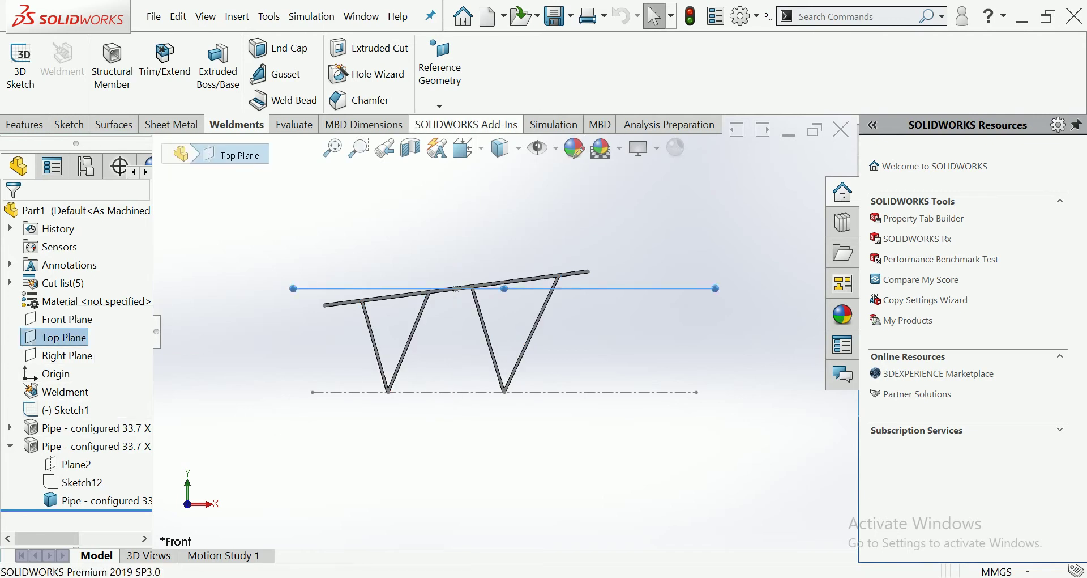
{"action": "left_click", "coordinate": [439, 105]}
{"action": "left_click", "coordinate": [424, 123]}
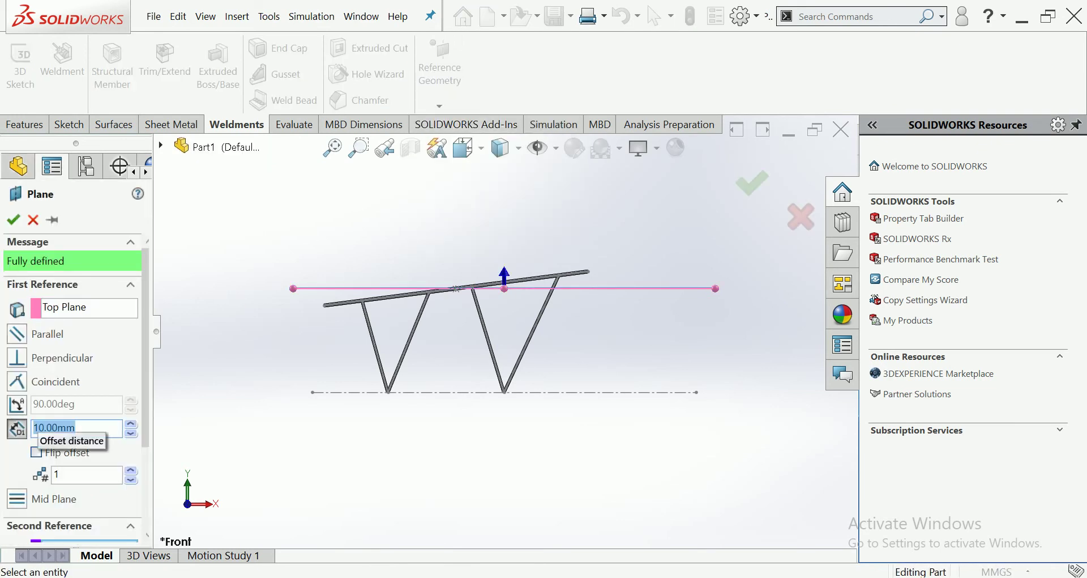
{"action": "type", "text": "50"}
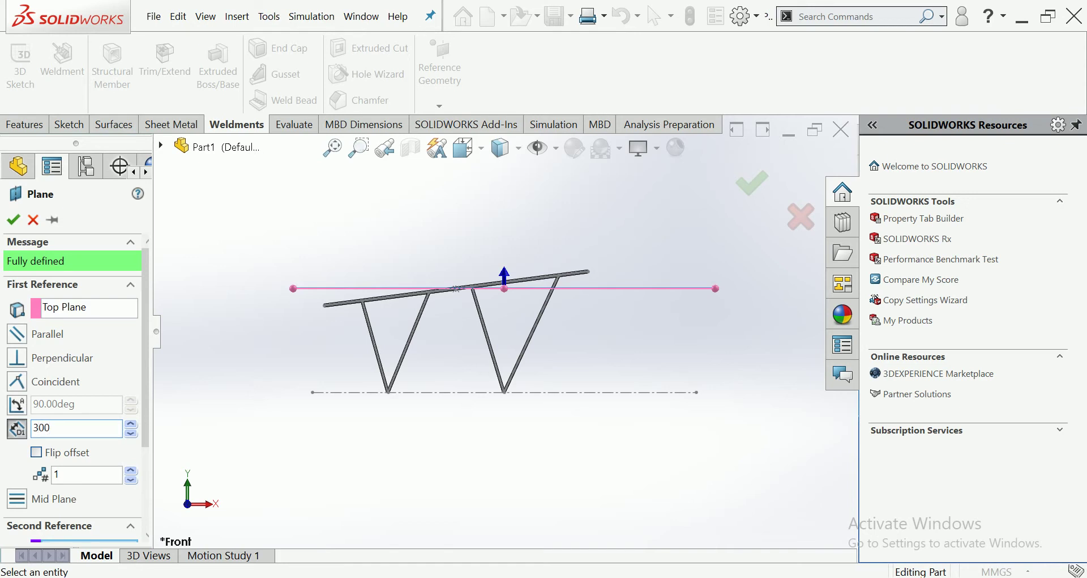
{"action": "type", "text": "0"}
{"action": "key", "text": "Return"}
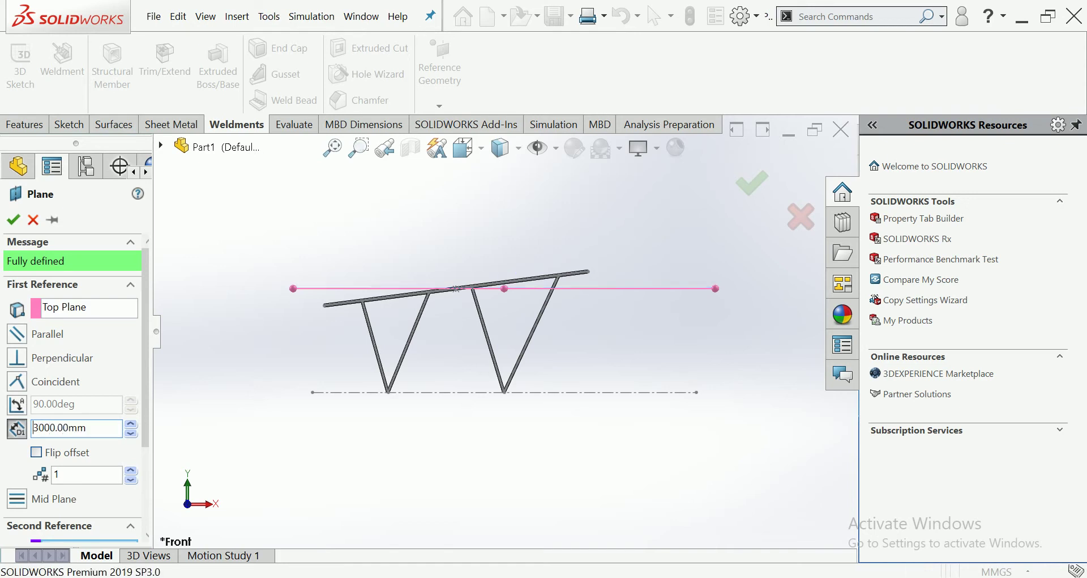
{"action": "double_click", "coordinate": [60, 427]}
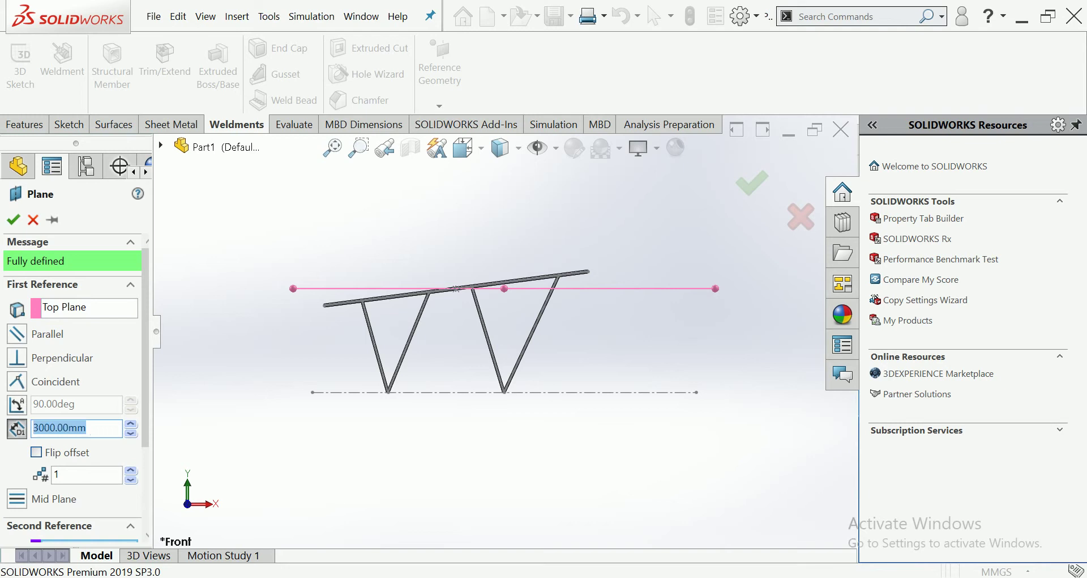
{"action": "type", "text": "700"}
{"action": "key", "text": "Return"}
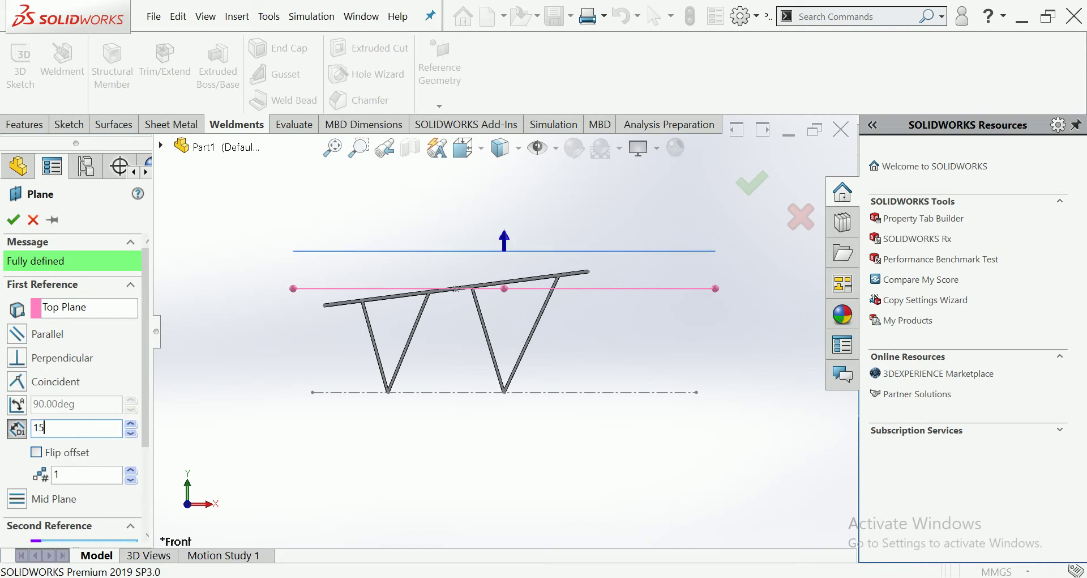
{"action": "key", "text": "Return"}
{"action": "left_click", "coordinate": [37, 452]}
Step: Increase the downward offset from 1500 to 1950 mm at the V tips and create Plane3
{"action": "scroll", "coordinate": [504, 329], "scroll_direction": "up", "scroll_amount": 2}
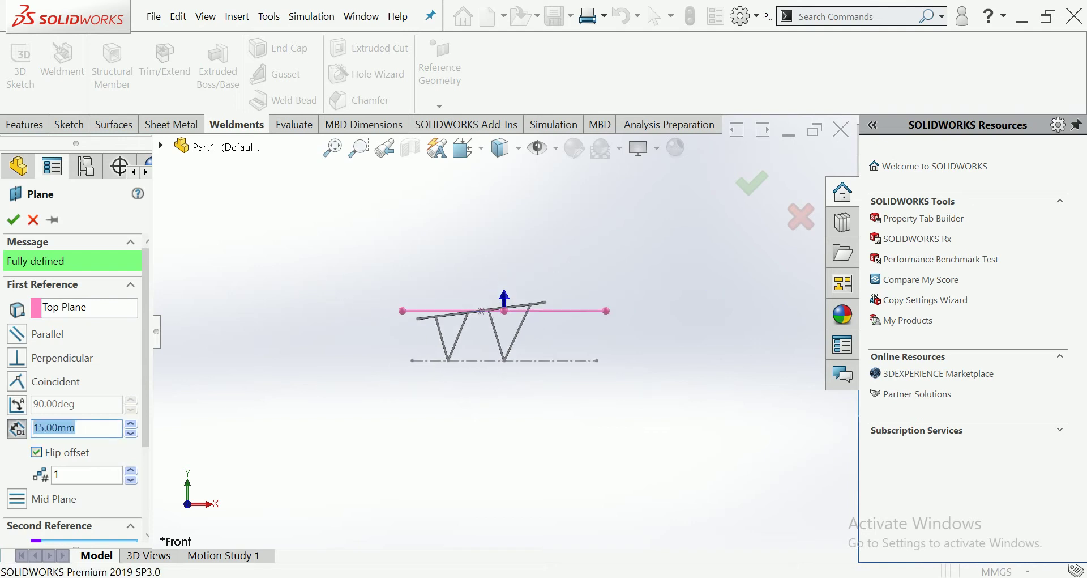
{"action": "type", "text": "15"}
{"action": "key", "text": "Return"}
{"action": "left_click", "coordinate": [130, 423]}
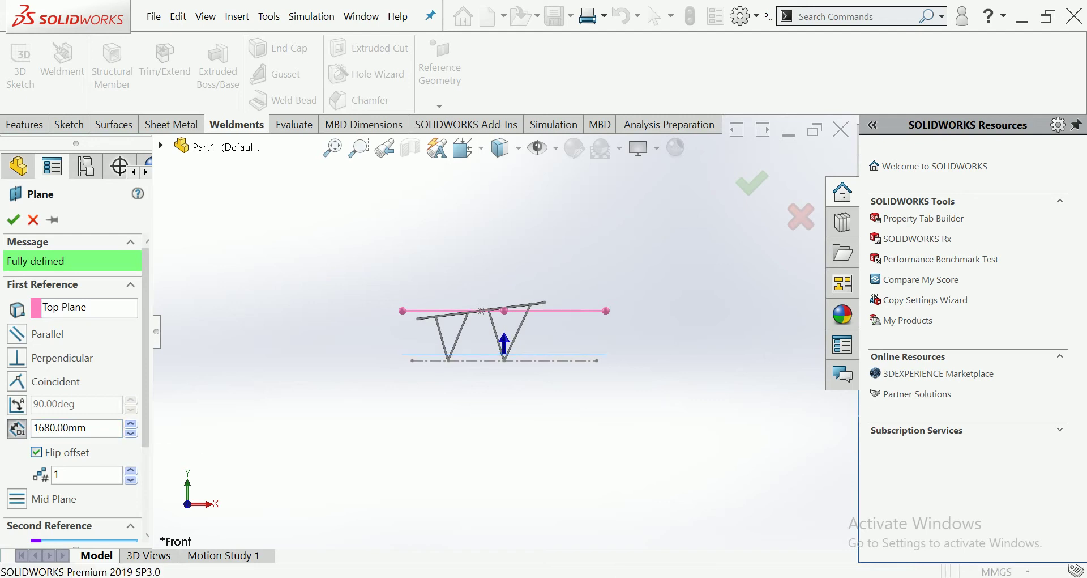
{"action": "scroll", "coordinate": [489, 352], "scroll_direction": "down", "scroll_amount": 4}
{"action": "scroll", "coordinate": [489, 352], "scroll_direction": "down", "scroll_amount": 4}
{"action": "left_click", "coordinate": [131, 424]}
{"action": "left_click", "coordinate": [131, 423]}
{"action": "type", "text": "1950"}
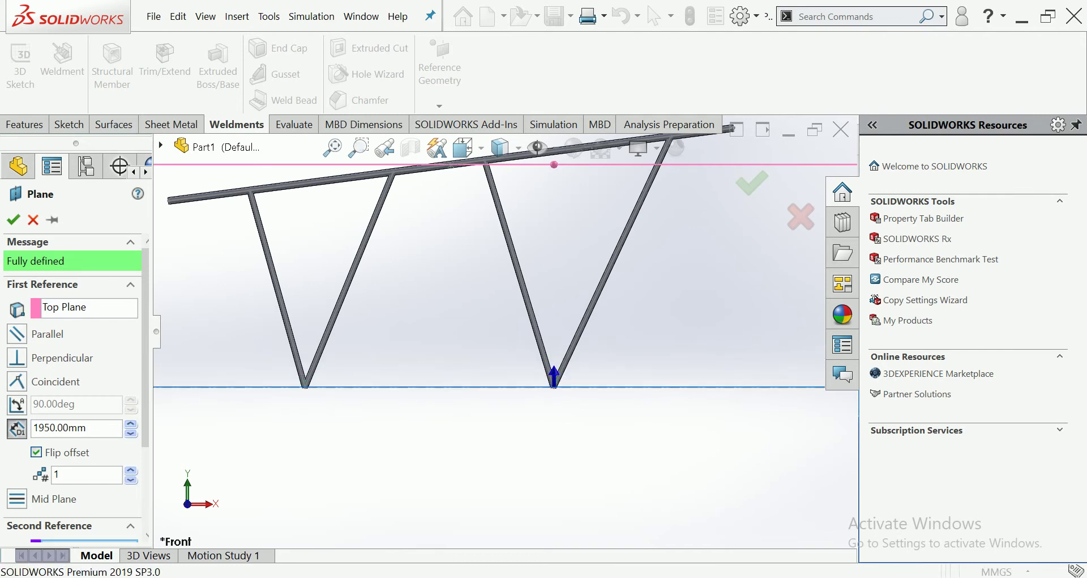
{"action": "key", "text": "Return"}
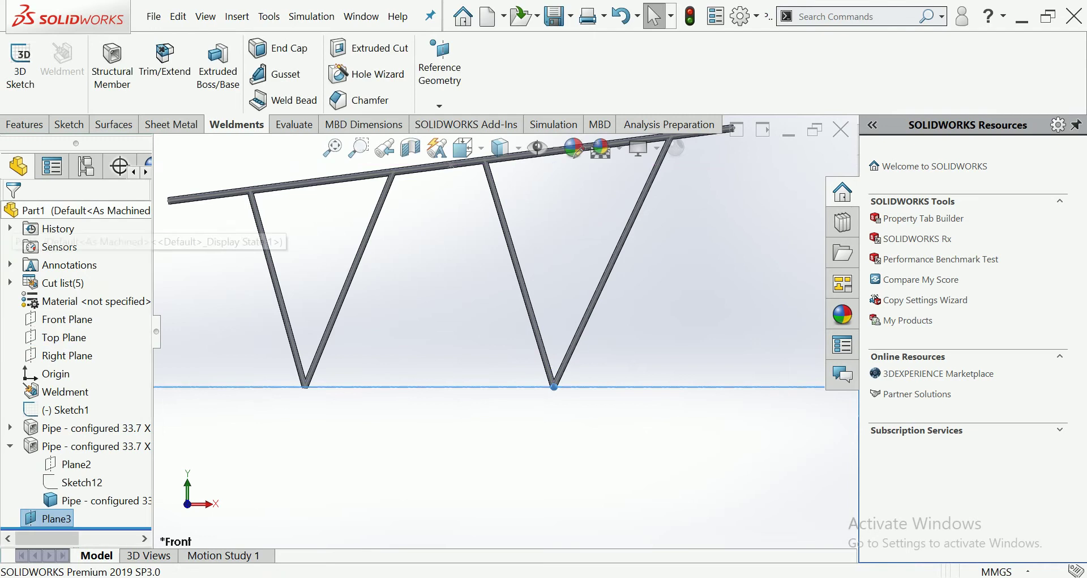
{"action": "scroll", "coordinate": [396, 351], "scroll_direction": "down", "scroll_amount": 5}
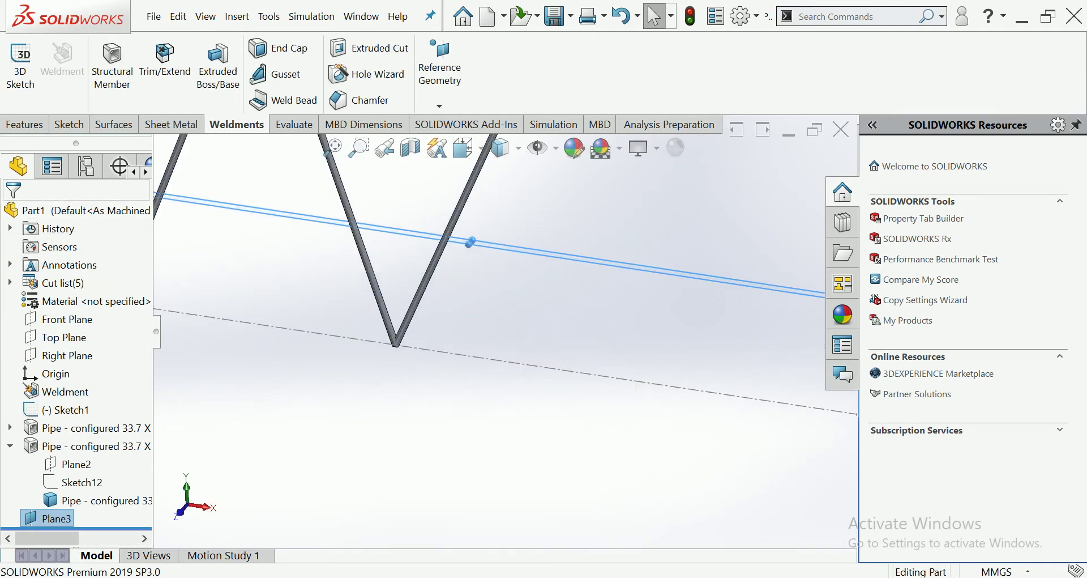
Step: Start a sketch on Plane3 with the Center Rectangle tool, viewed from the top
{"action": "right_click", "coordinate": [739, 512]}
{"action": "left_click", "coordinate": [771, 259]}
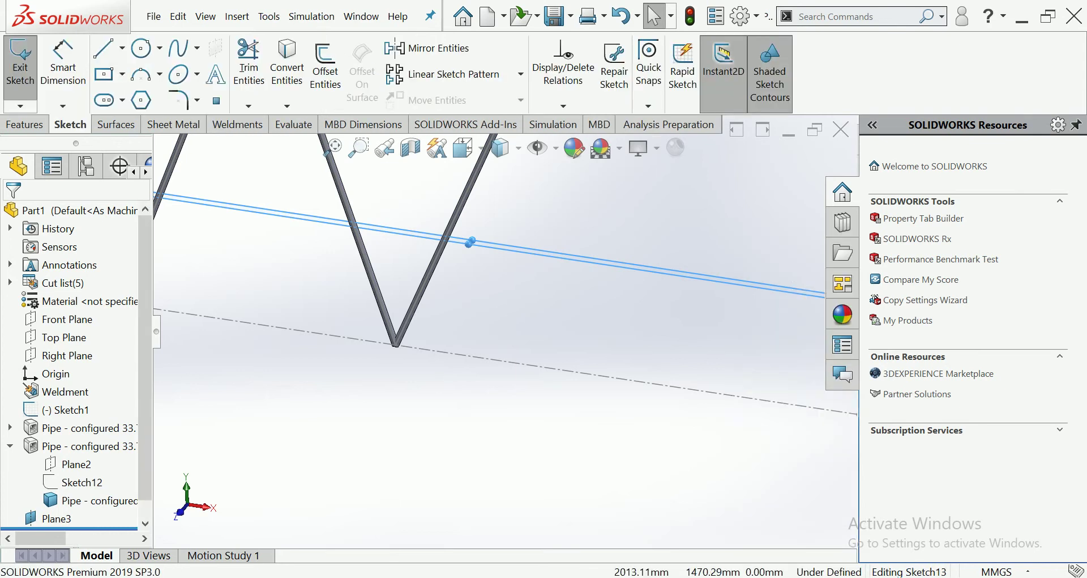
{"action": "scroll", "coordinate": [408, 288], "scroll_direction": "down", "scroll_amount": 5}
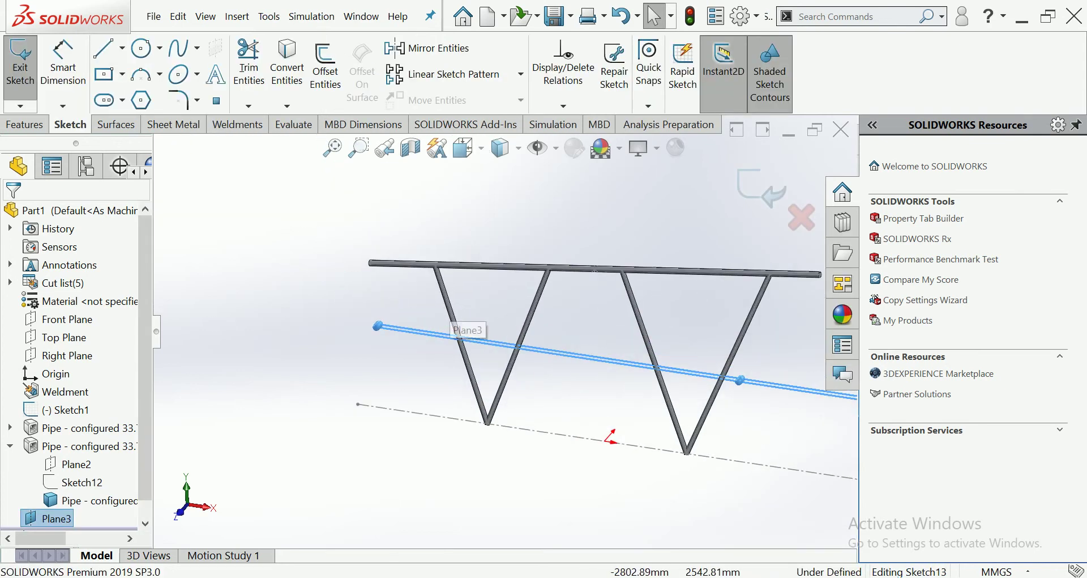
{"action": "left_click", "coordinate": [103, 74]}
{"action": "scroll", "coordinate": [486, 437], "scroll_direction": "down", "scroll_amount": 3}
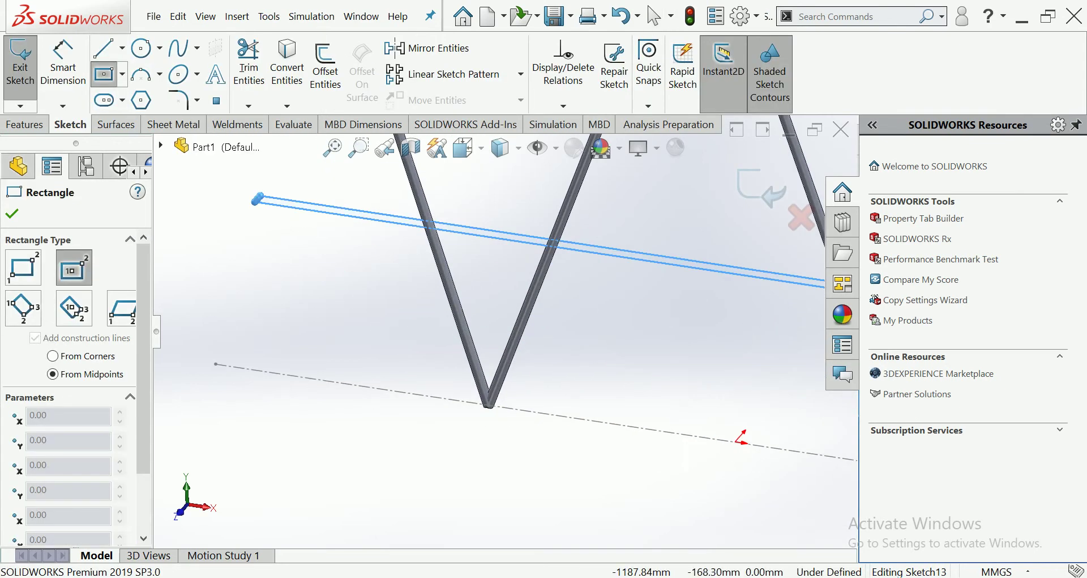
{"action": "scroll", "coordinate": [486, 438], "scroll_direction": "down", "scroll_amount": 2}
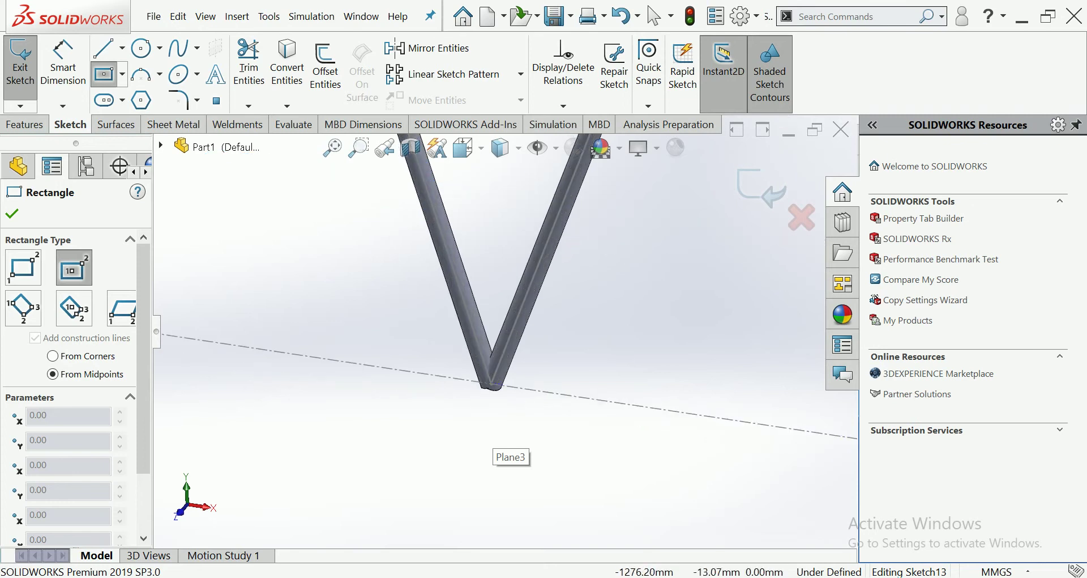
{"action": "left_click", "coordinate": [463, 148]}
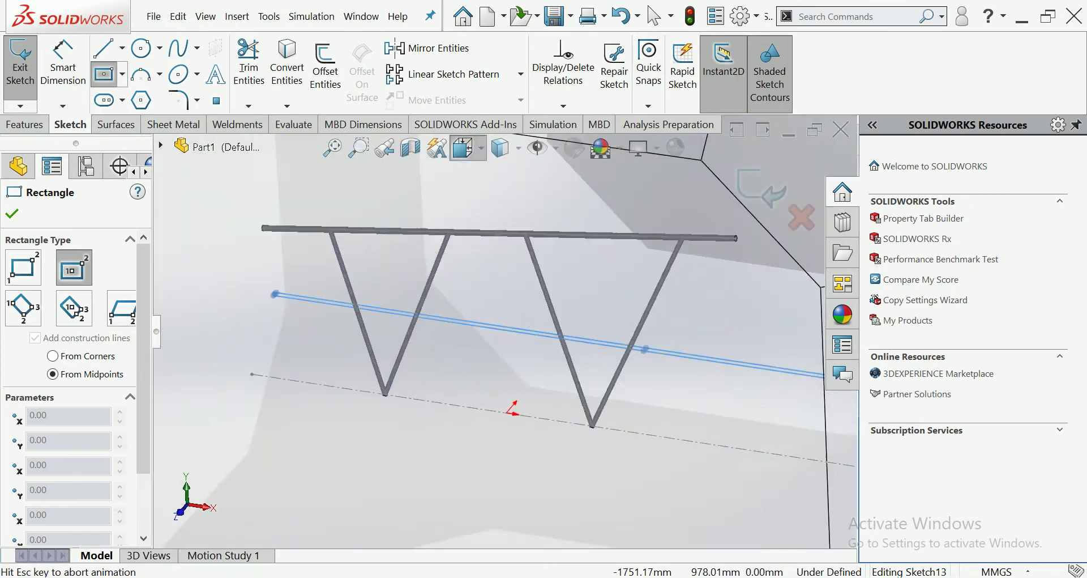
{"action": "left_click", "coordinate": [506, 225]}
{"action": "scroll", "coordinate": [391, 405], "scroll_direction": "down", "scroll_amount": 5}
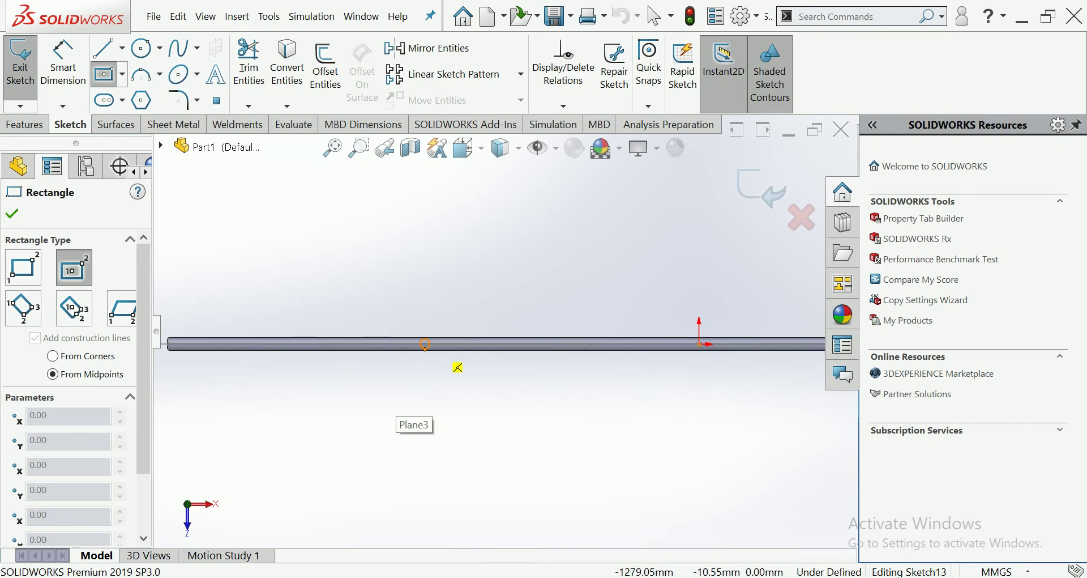
{"action": "middle_click_drag", "start_coordinate": [359, 361], "coordinate": [358, 331]}
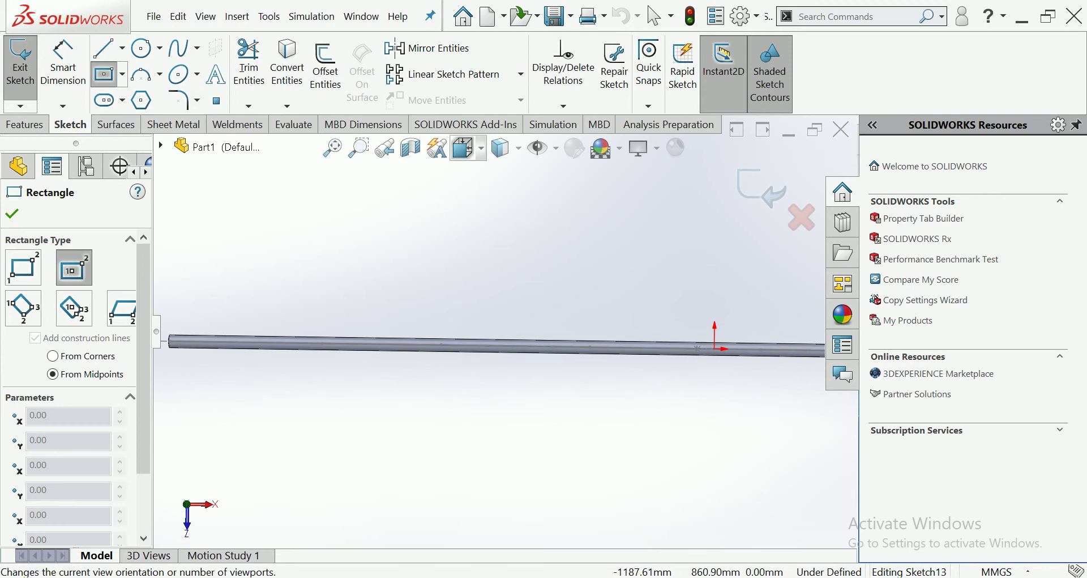
{"action": "mouse_move", "coordinate": [358, 331]}
{"action": "middle_mouse_down"}
{"action": "mouse_move", "coordinate": [358, 351]}
{"action": "mouse_move", "coordinate": [358, 332]}
{"action": "middle_mouse_up"}
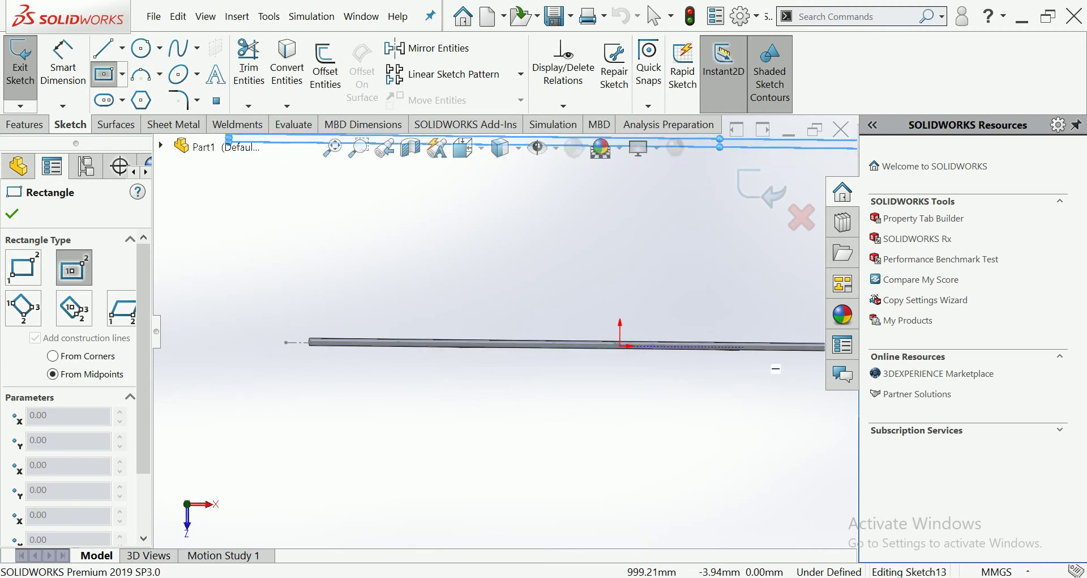
{"action": "mouse_move", "coordinate": [440, 364]}
{"action": "middle_mouse_down"}
{"action": "mouse_move", "coordinate": [440, 384]}
{"action": "mouse_move", "coordinate": [440, 368]}
{"action": "middle_mouse_up"}
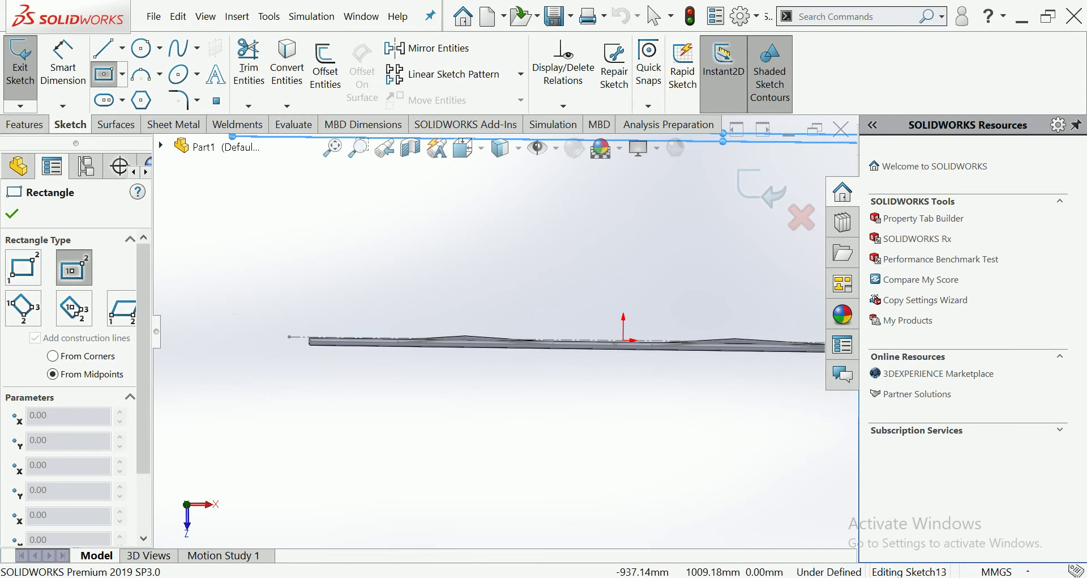
{"action": "key", "text": "ctrl+8"}
{"action": "left_click", "coordinate": [466, 149]}
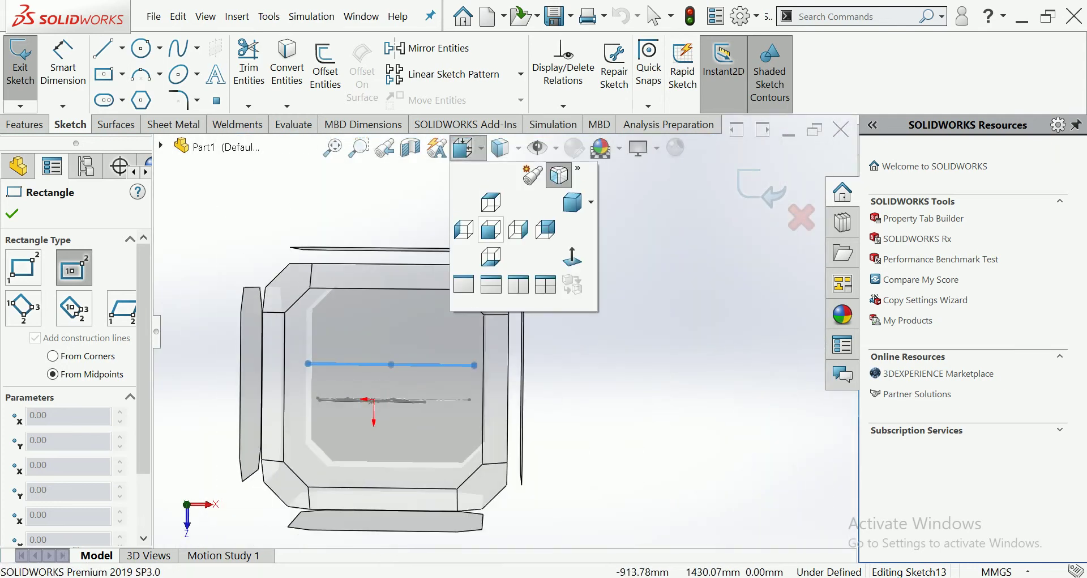
{"action": "left_click", "coordinate": [490, 202]}
{"action": "scroll", "coordinate": [353, 387], "scroll_direction": "down", "scroll_amount": 3}
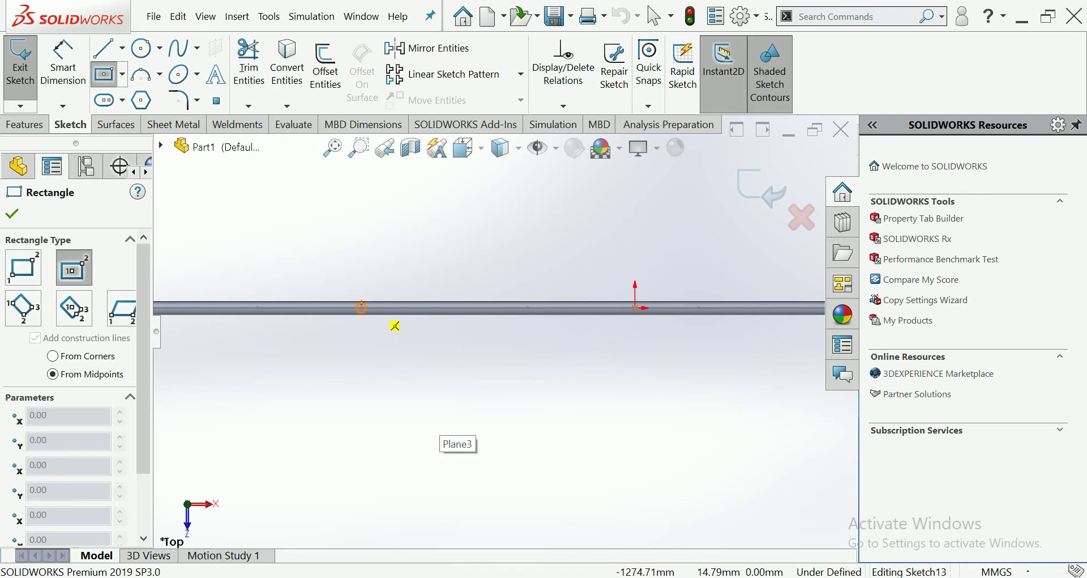
Step: Draw a centre rectangle under the left V tip and another under the right V tip
{"action": "left_click", "coordinate": [365, 307]}
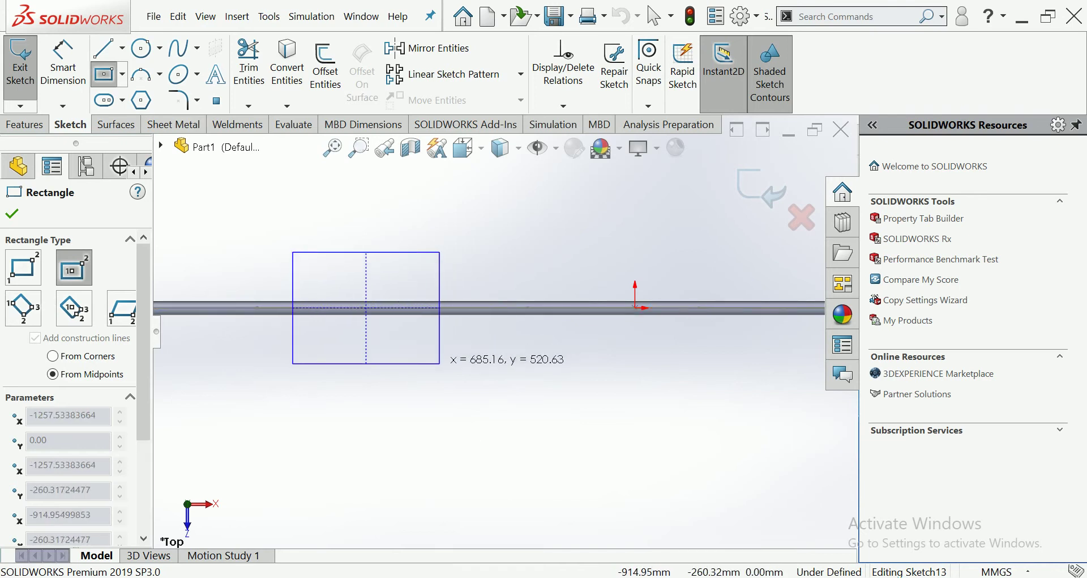
{"action": "left_click", "coordinate": [429, 360]}
{"action": "scroll", "coordinate": [610, 380], "scroll_direction": "up", "scroll_amount": 2}
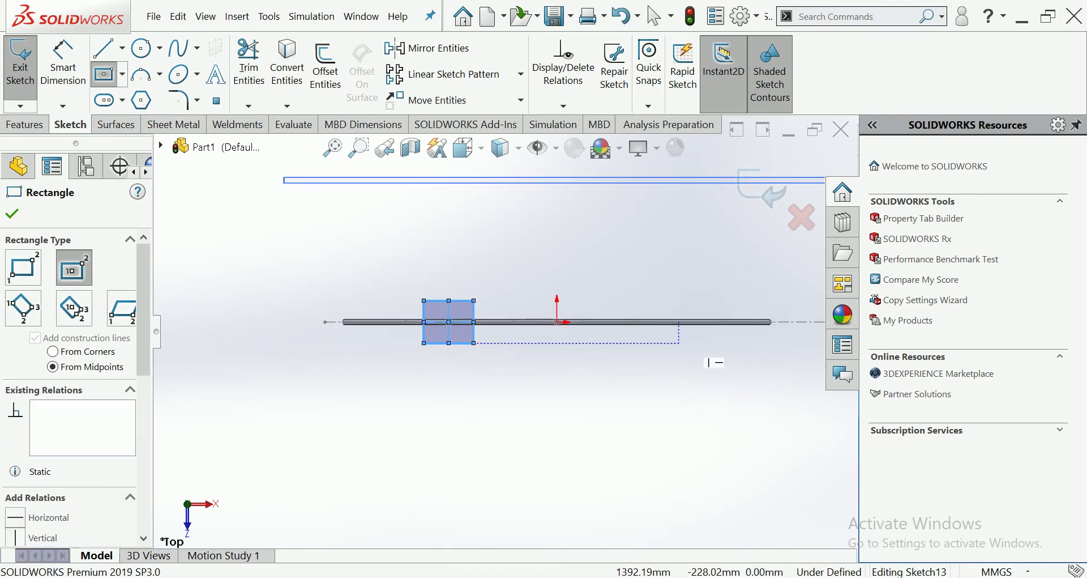
{"action": "scroll", "coordinate": [652, 340], "scroll_direction": "down", "scroll_amount": 3}
{"action": "scroll", "coordinate": [509, 300], "scroll_direction": "up", "scroll_amount": 2}
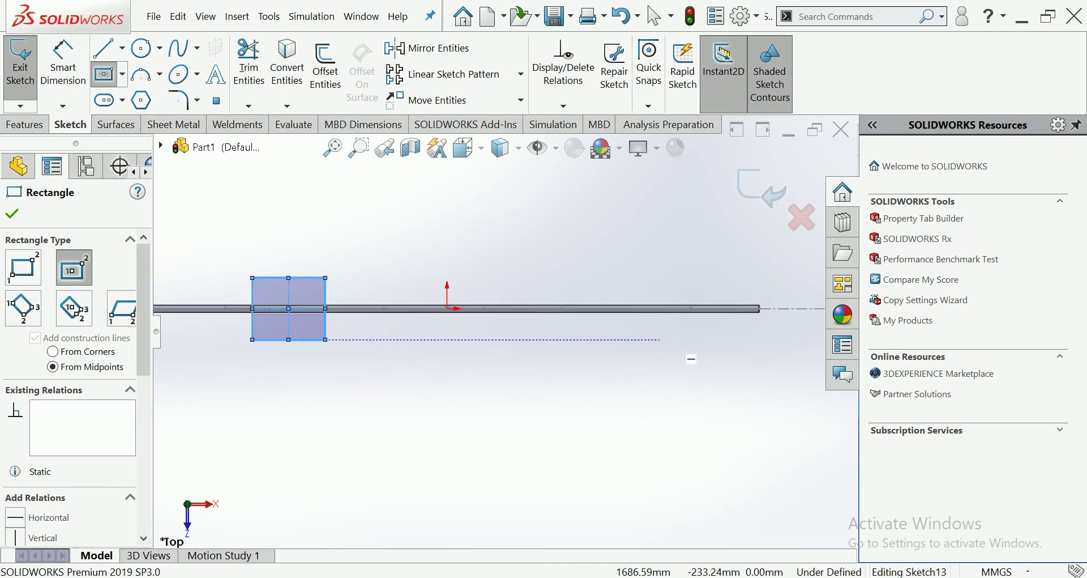
{"action": "scroll", "coordinate": [781, 317], "scroll_direction": "down", "scroll_amount": 2}
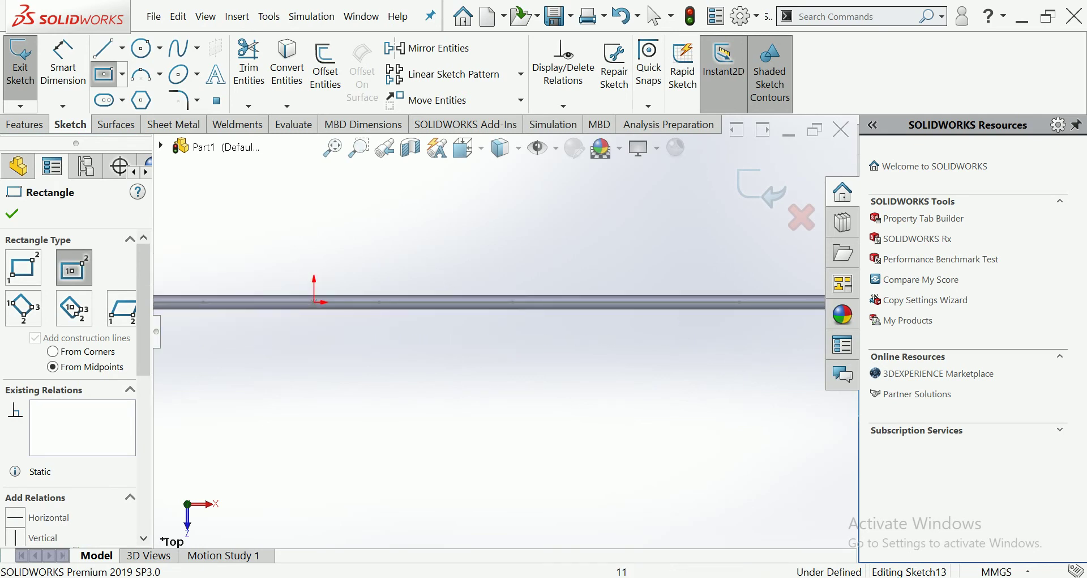
{"action": "left_click", "coordinate": [514, 302]}
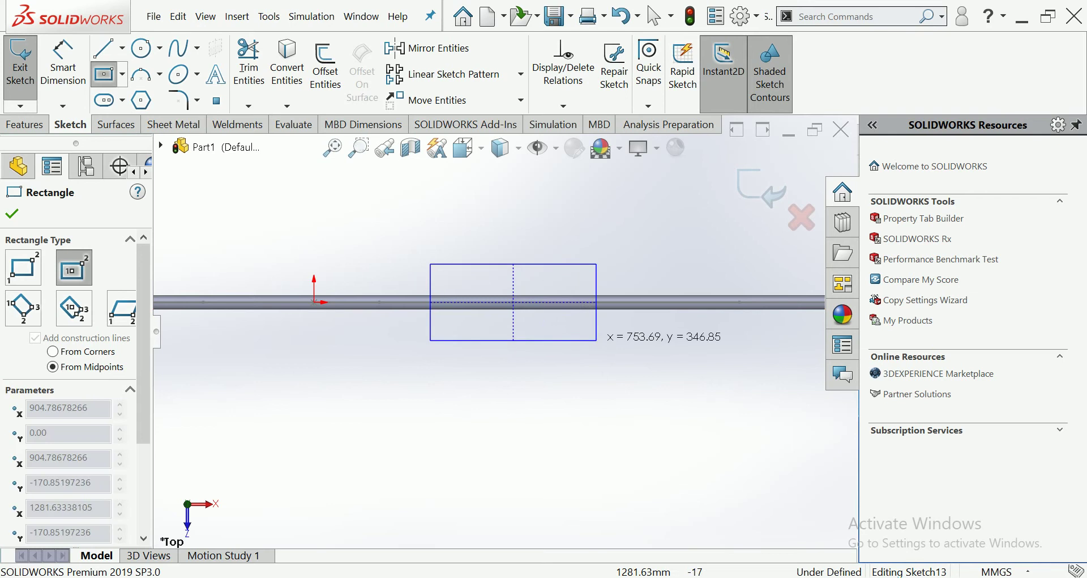
{"action": "left_click", "coordinate": [577, 351]}
{"action": "scroll", "coordinate": [577, 351], "scroll_direction": "up", "scroll_amount": 2}
{"action": "middle_click_drag", "start_coordinate": [577, 351], "coordinate": [561, 397]}
{"action": "scroll", "coordinate": [509, 340], "scroll_direction": "up", "scroll_amount": 2}
{"action": "middle_click_drag", "start_coordinate": [510, 340], "coordinate": [544, 294]}
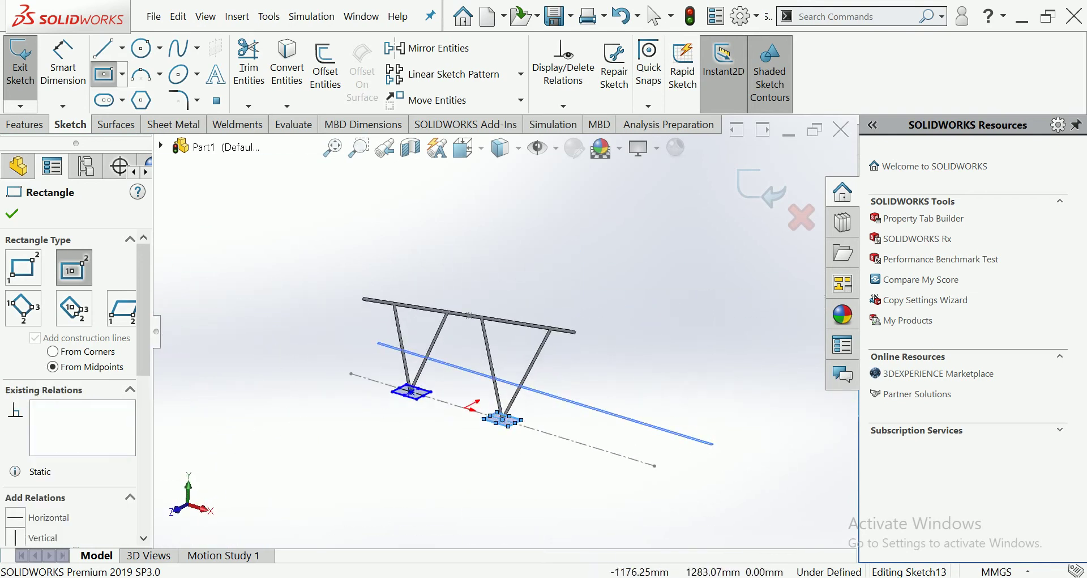
{"action": "key", "text": "Escape"}
{"action": "scroll", "coordinate": [413, 402], "scroll_direction": "down", "scroll_amount": 2}
{"action": "scroll", "coordinate": [414, 403], "scroll_direction": "down", "scroll_amount": 3}
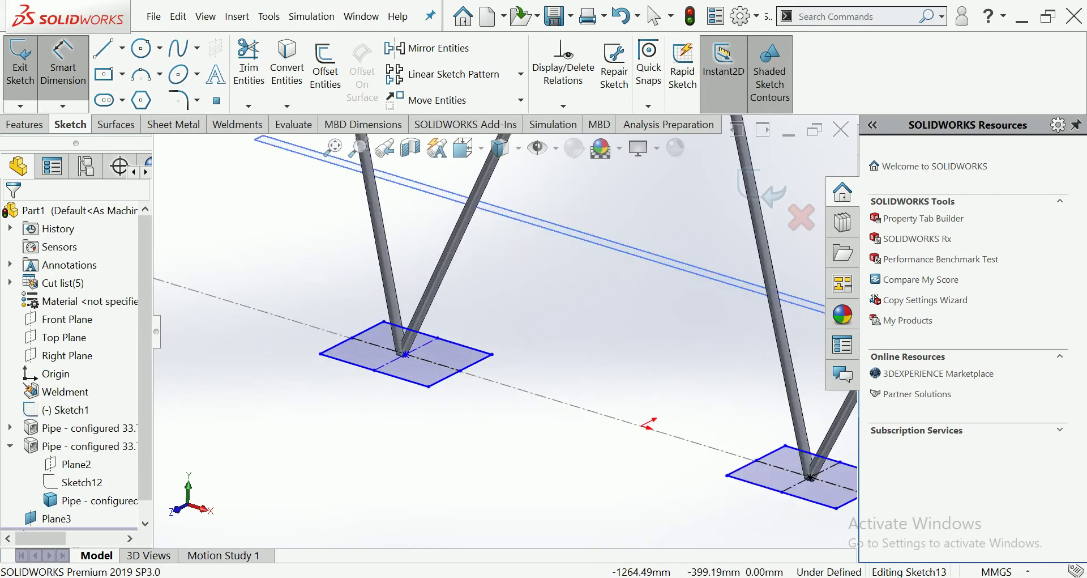
Step: Dimension the left foundation rectangle to 600 x 600 mm
{"action": "left_click", "coordinate": [374, 370]}
{"action": "left_click", "coordinate": [337, 403]}
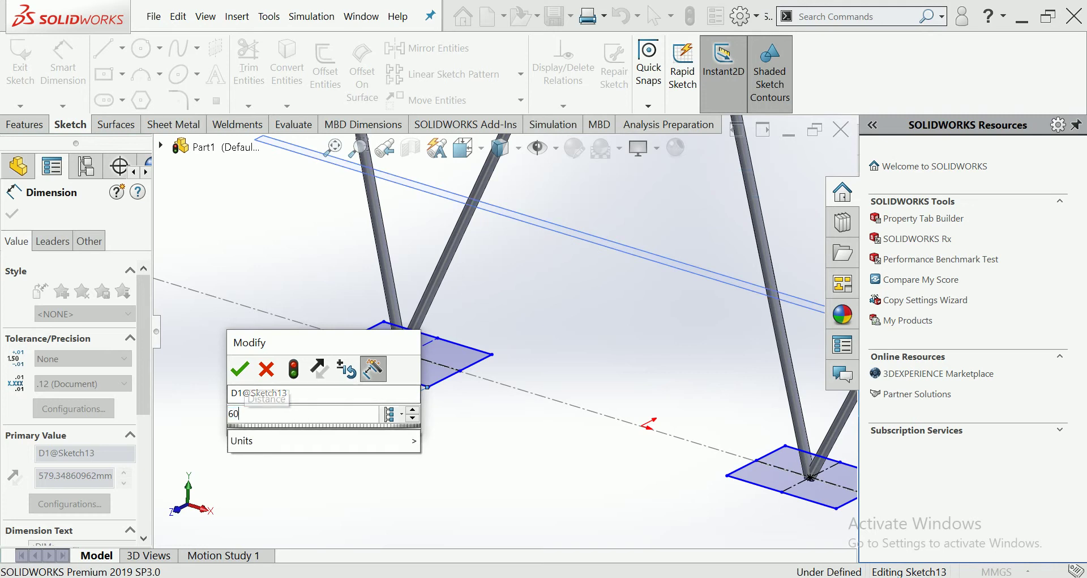
{"action": "key", "text": "Escape"}
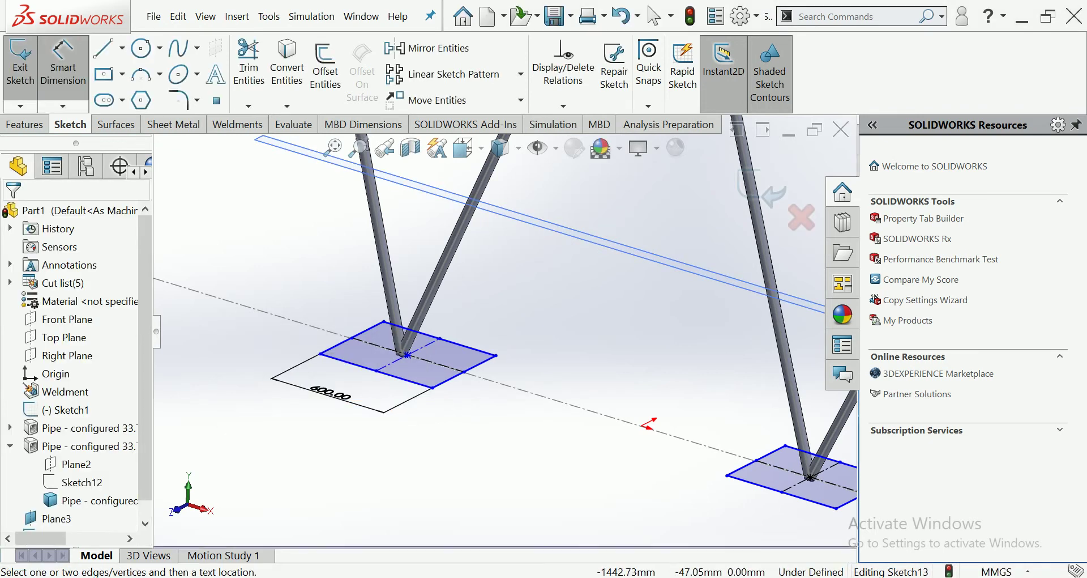
{"action": "left_click", "coordinate": [352, 338]}
{"action": "left_click", "coordinate": [325, 273]}
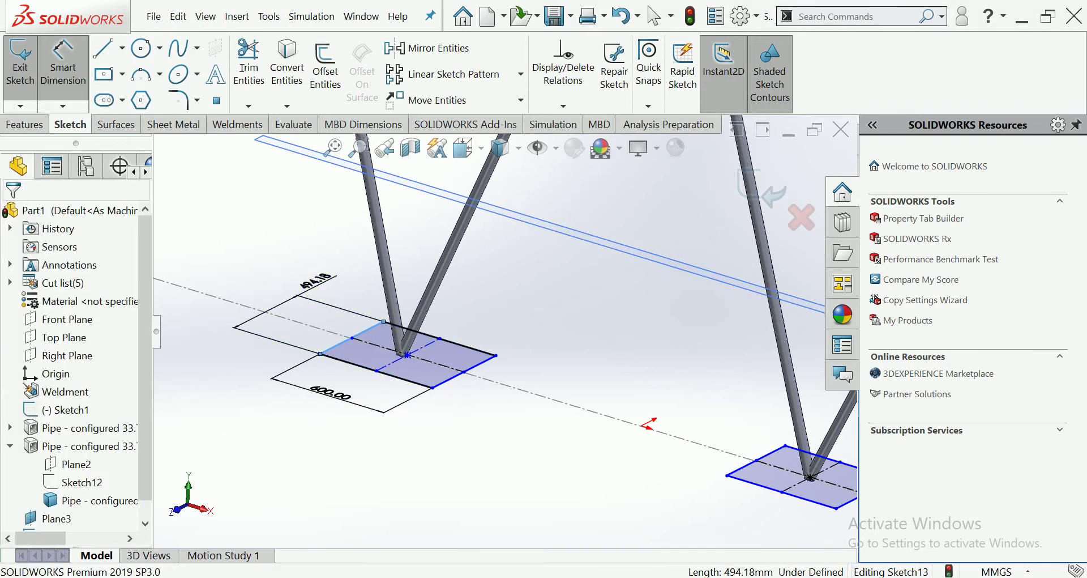
{"action": "type", "text": "60"}
{"action": "key", "text": "Return"}
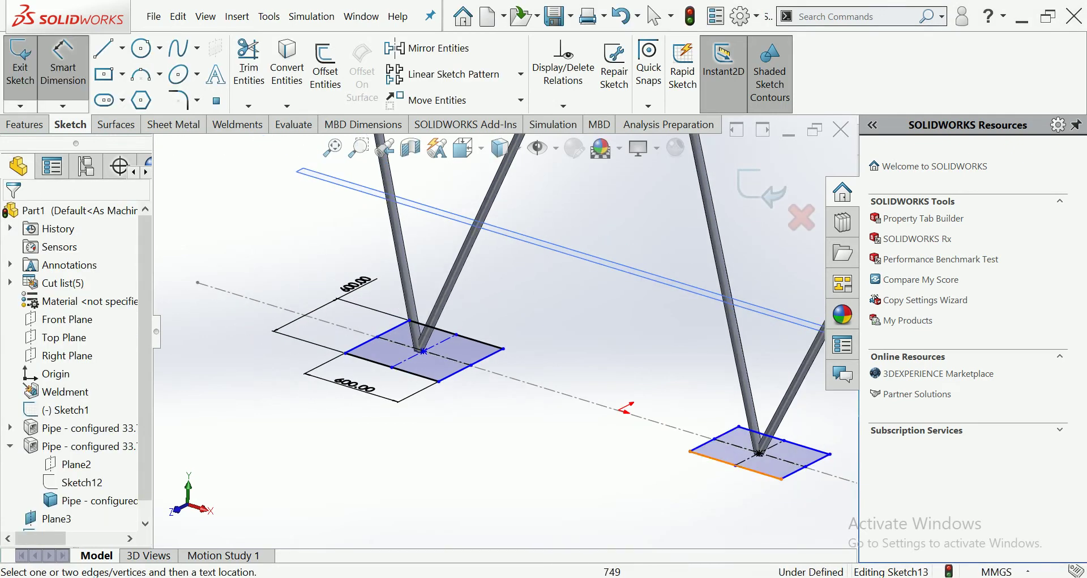
Step: Dimension the right foundation rectangle to 600 x 600 mm
{"action": "left_click", "coordinate": [736, 464]}
{"action": "left_click", "coordinate": [707, 484]}
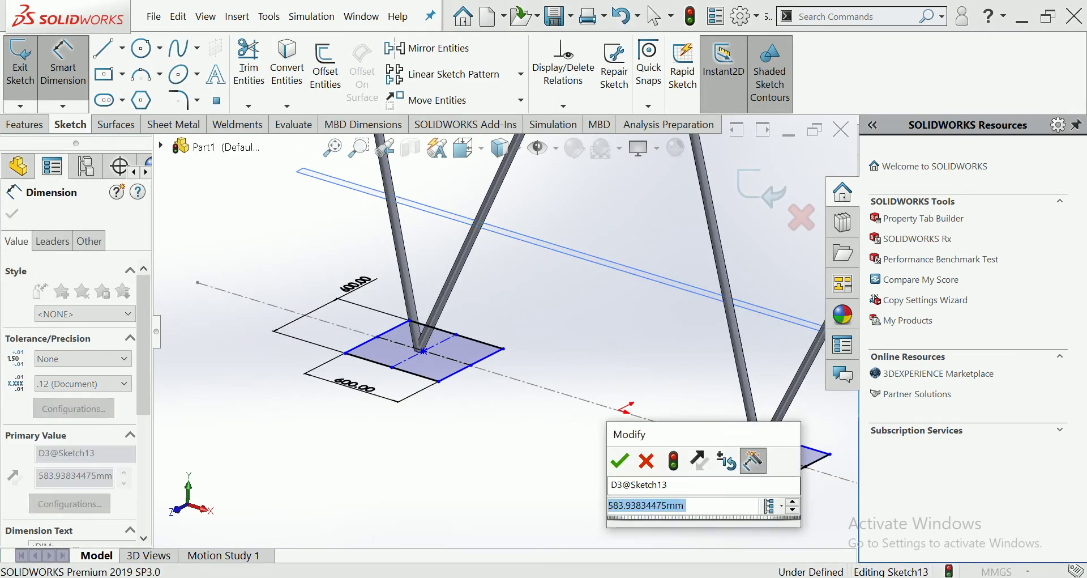
{"action": "type", "text": "600"}
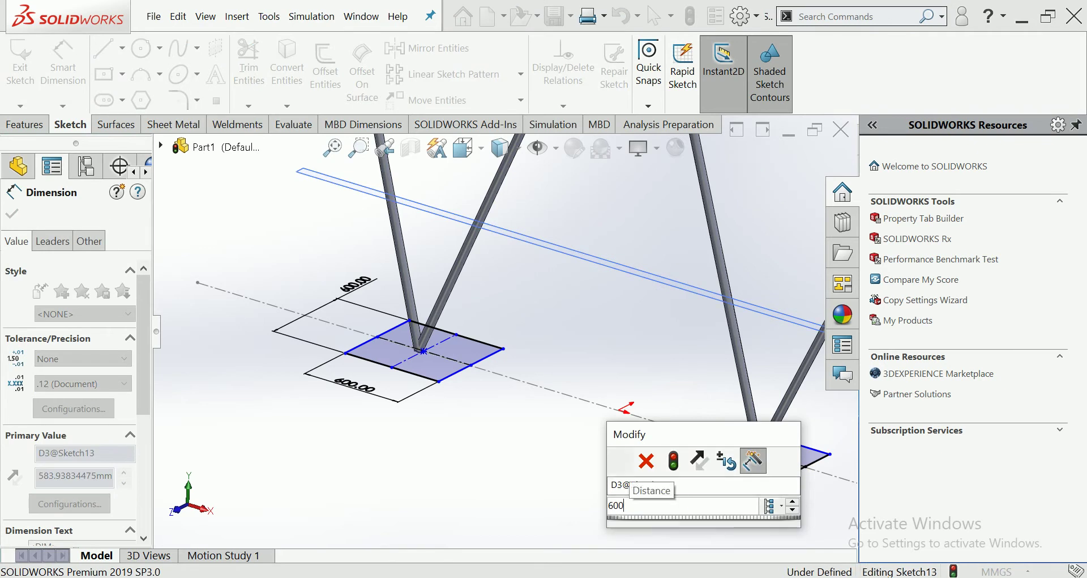
{"action": "left_click", "coordinate": [620, 460]}
{"action": "left_click", "coordinate": [651, 440]}
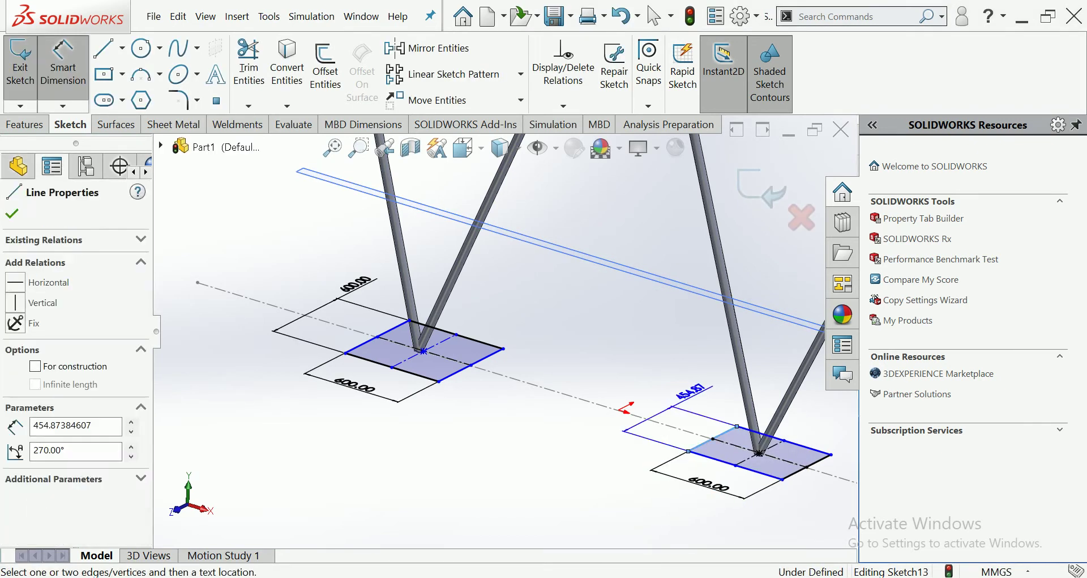
{"action": "left_click", "coordinate": [662, 403]}
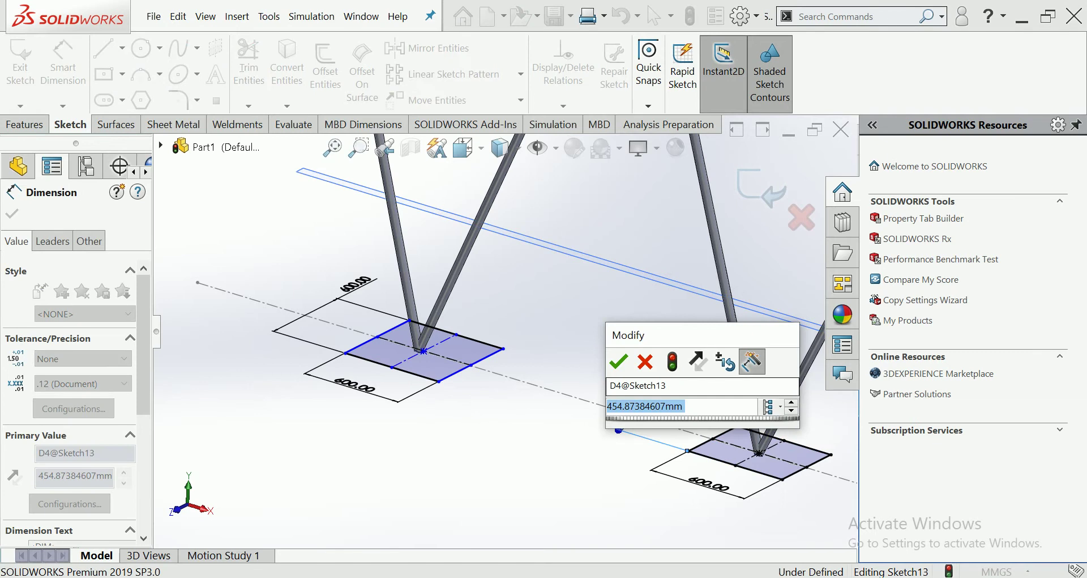
{"action": "type", "text": "600"}
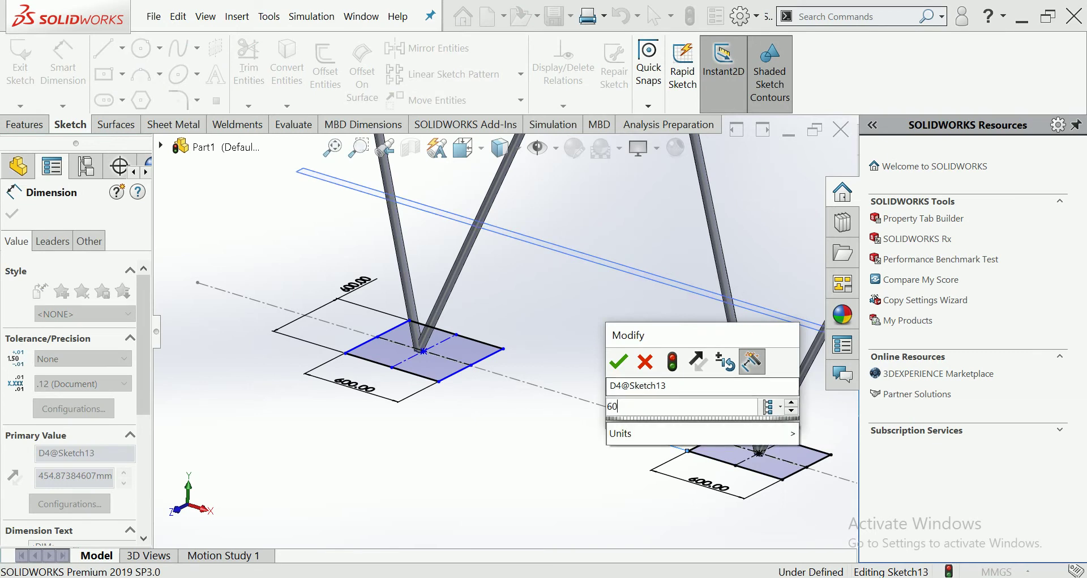
{"action": "key", "text": "Return"}
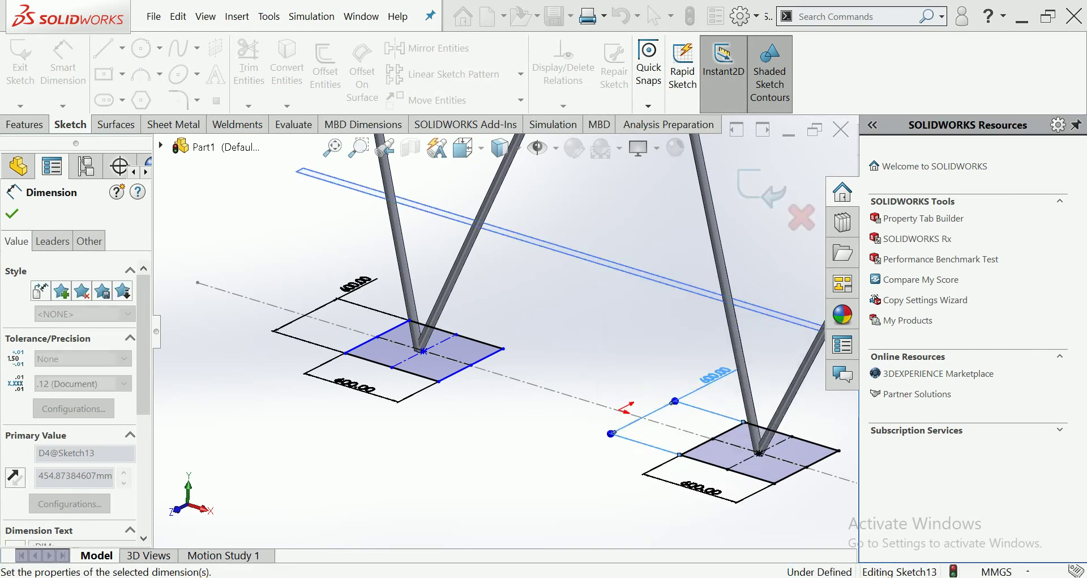
{"action": "scroll", "coordinate": [506, 327], "scroll_direction": "up", "scroll_amount": 1}
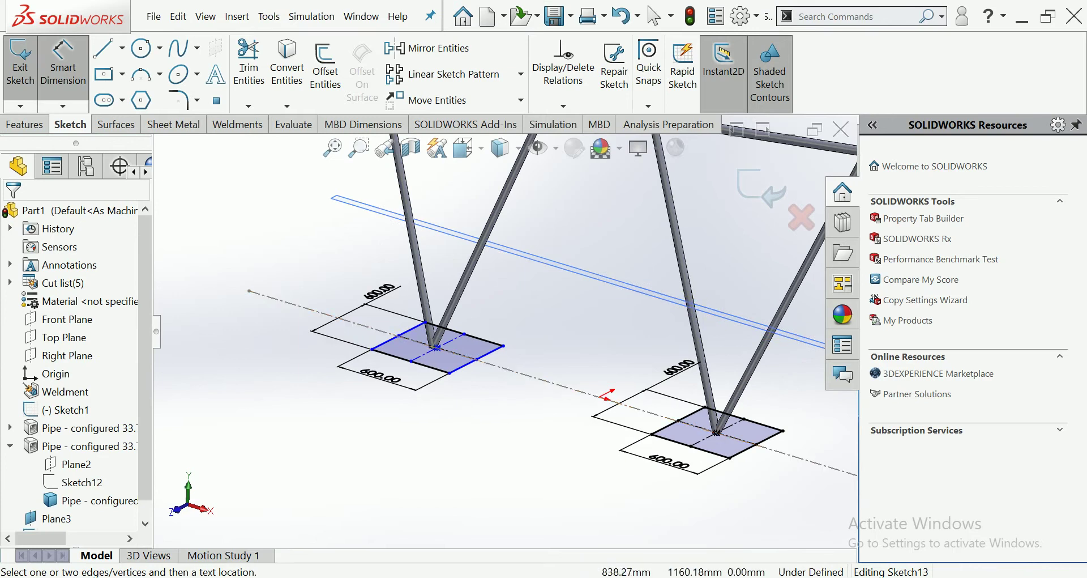
{"action": "key", "text": "Escape"}
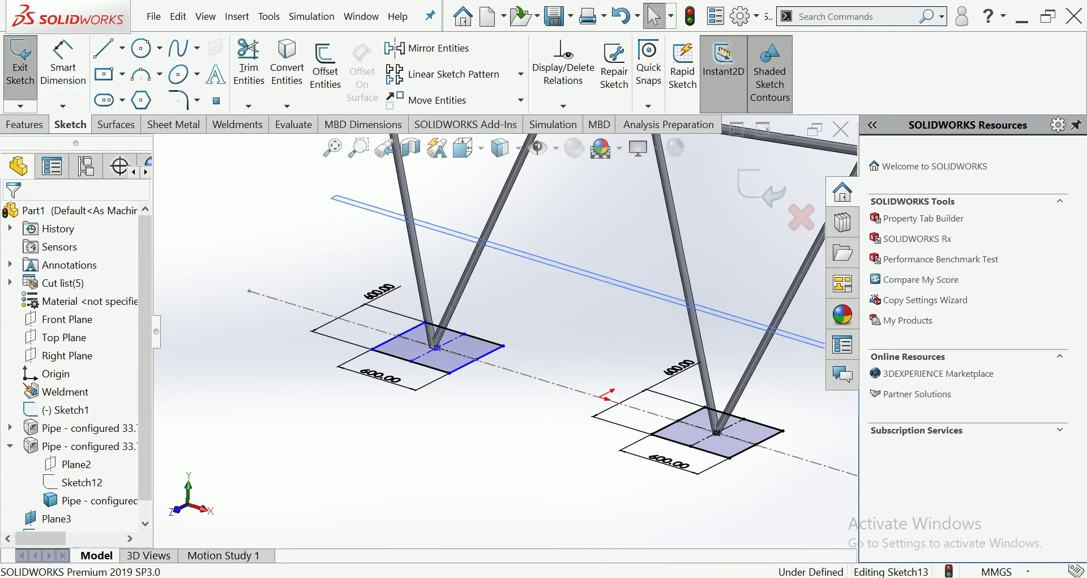
Step: Shift the left rectangle's centre point slightly to the left
{"action": "scroll", "coordinate": [439, 348], "scroll_direction": "down", "scroll_amount": 3}
{"action": "scroll", "coordinate": [447, 356], "scroll_direction": "down", "scroll_amount": 5}
{"action": "left_click", "coordinate": [453, 360]}
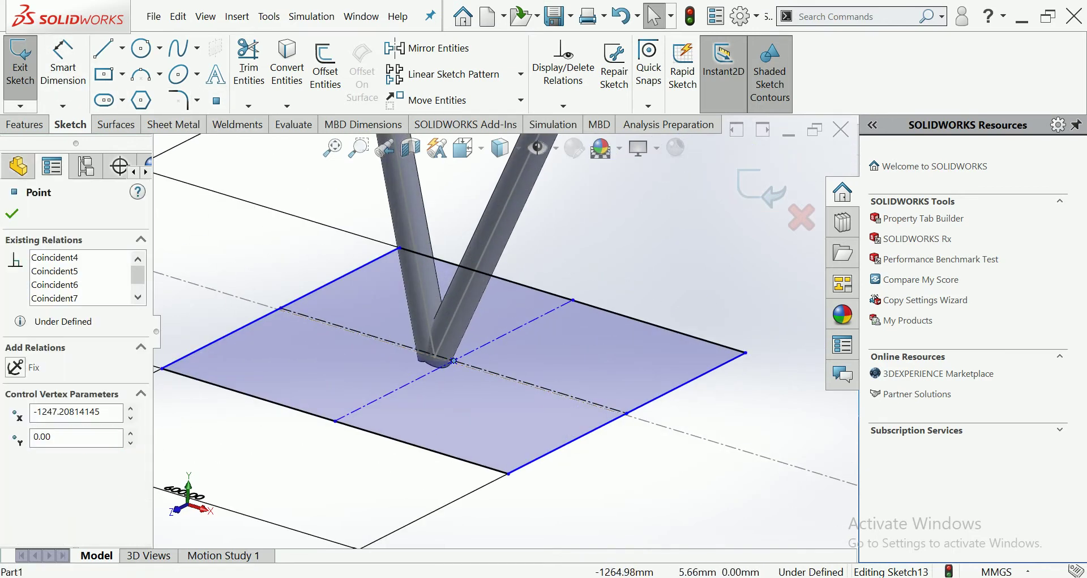
{"action": "left_click_drag", "start_coordinate": [454, 360], "coordinate": [433, 355]}
{"action": "scroll", "coordinate": [433, 355], "scroll_direction": "up", "scroll_amount": 3}
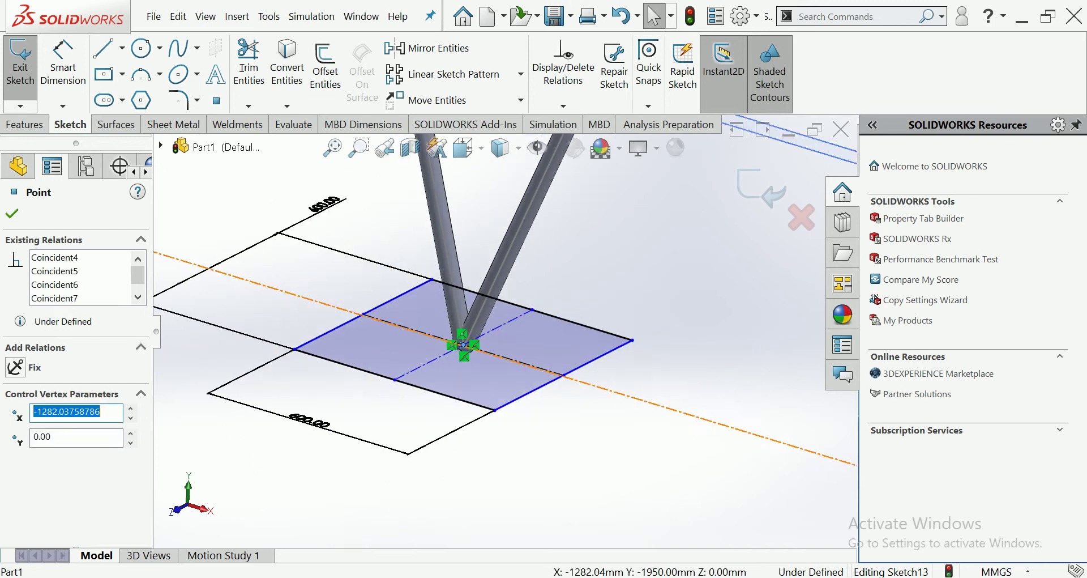
{"action": "key", "text": "Escape"}
{"action": "scroll", "coordinate": [504, 331], "scroll_direction": "up", "scroll_amount": 2}
{"action": "scroll", "coordinate": [504, 331], "scroll_direction": "up", "scroll_amount": 2}
{"action": "scroll", "coordinate": [504, 331], "scroll_direction": "up", "scroll_amount": 2}
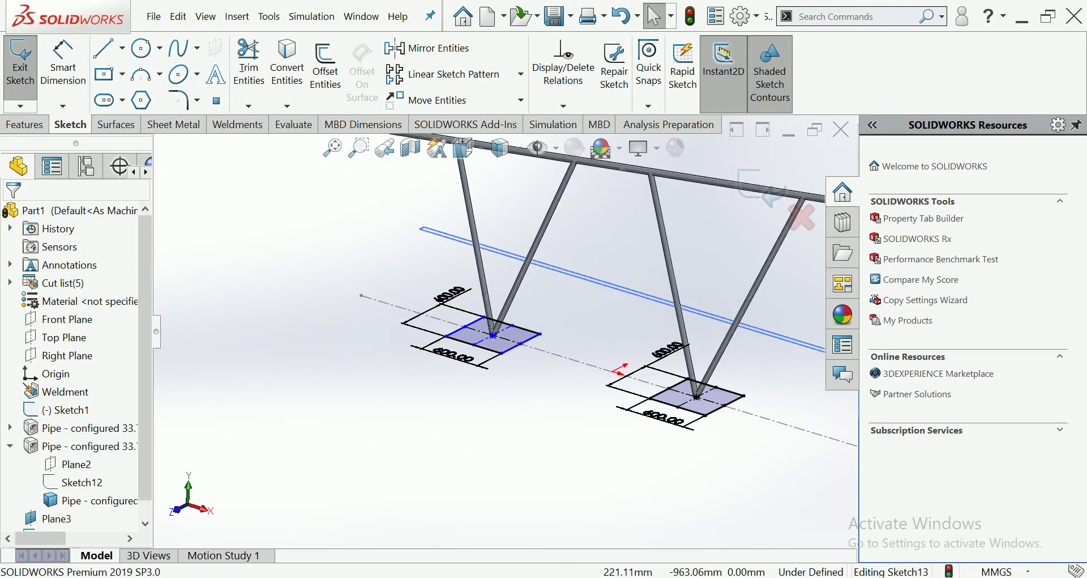
Step: Start a Boss-Extrude of the two foot rectangles with Direction 1 Blind 40 mm
{"action": "left_click", "coordinate": [23, 124]}
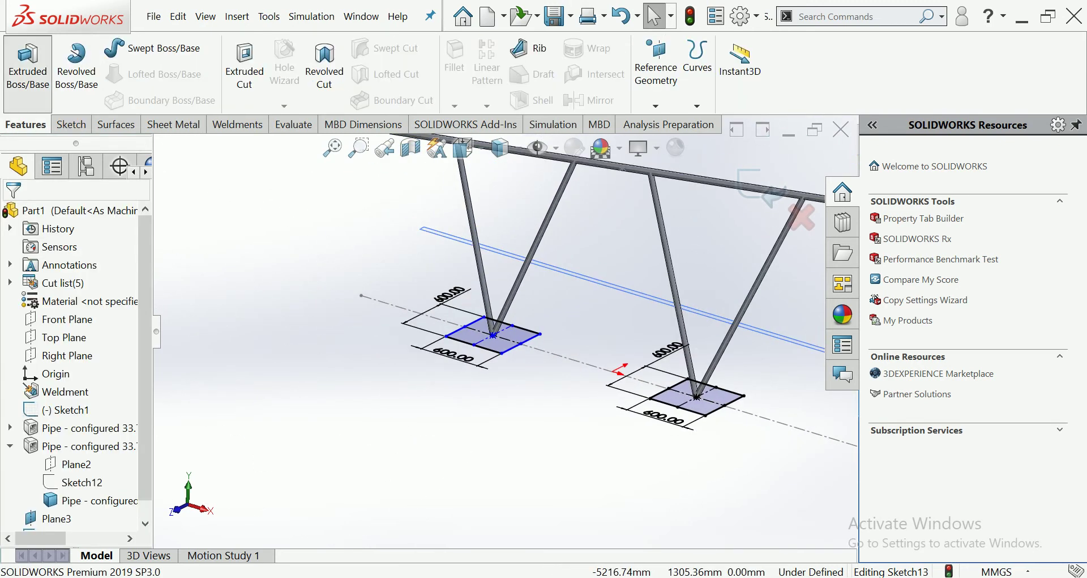
{"action": "left_click", "coordinate": [27, 65]}
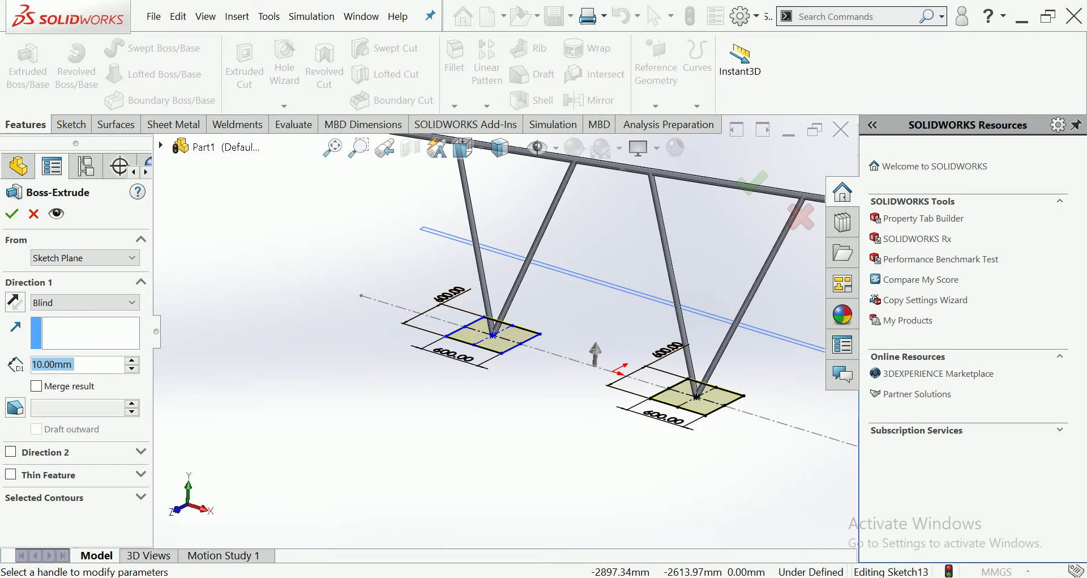
{"action": "key", "text": "Up"}
{"action": "key", "text": "Up"}
{"action": "key", "text": "Up"}
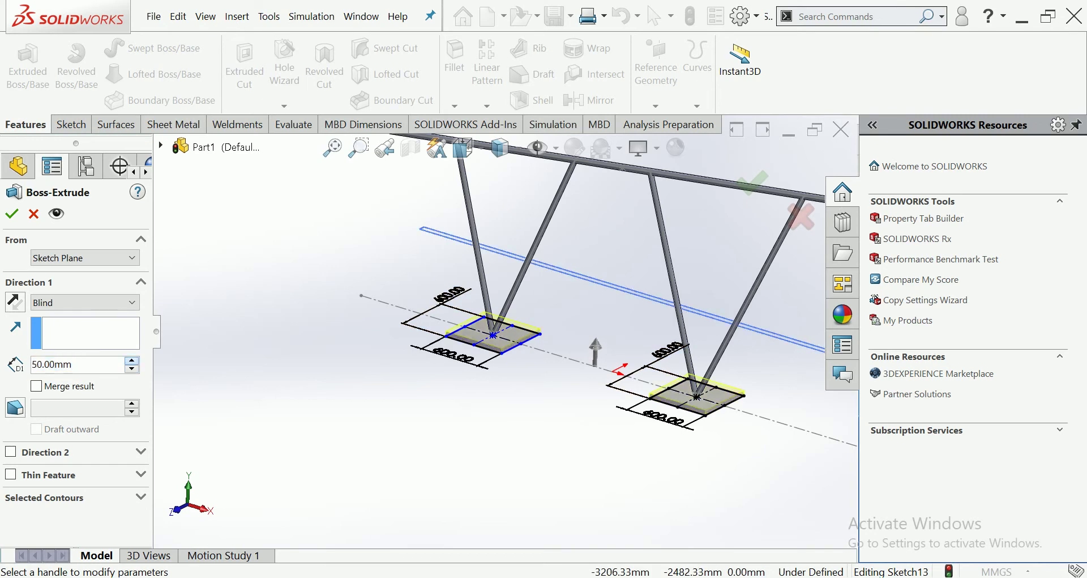
{"action": "key", "text": "Up"}
{"action": "key", "text": "Up"}
{"action": "key", "text": "Up"}
{"action": "key", "text": "Down"}
{"action": "key", "text": "Down"}
{"action": "key", "text": "Down"}
{"action": "left_click", "coordinate": [16, 301]}
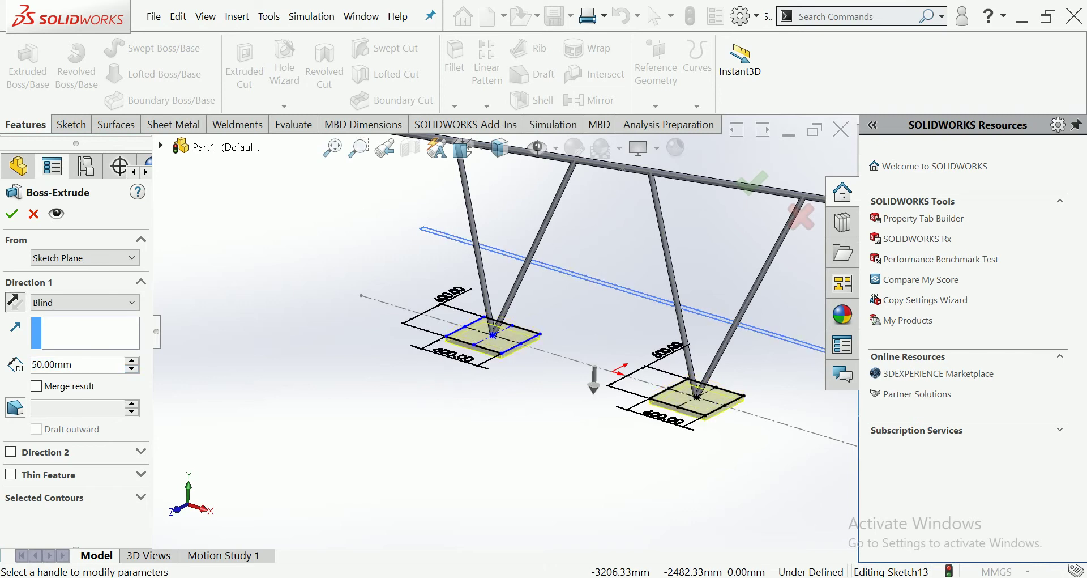
{"action": "key", "text": "Up"}
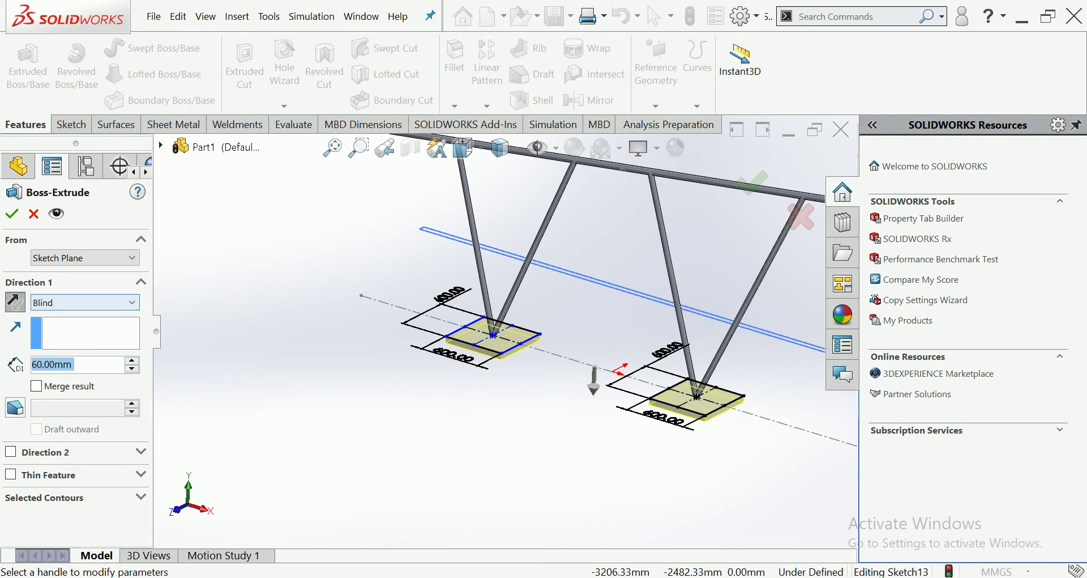
{"action": "left_click", "coordinate": [15, 301]}
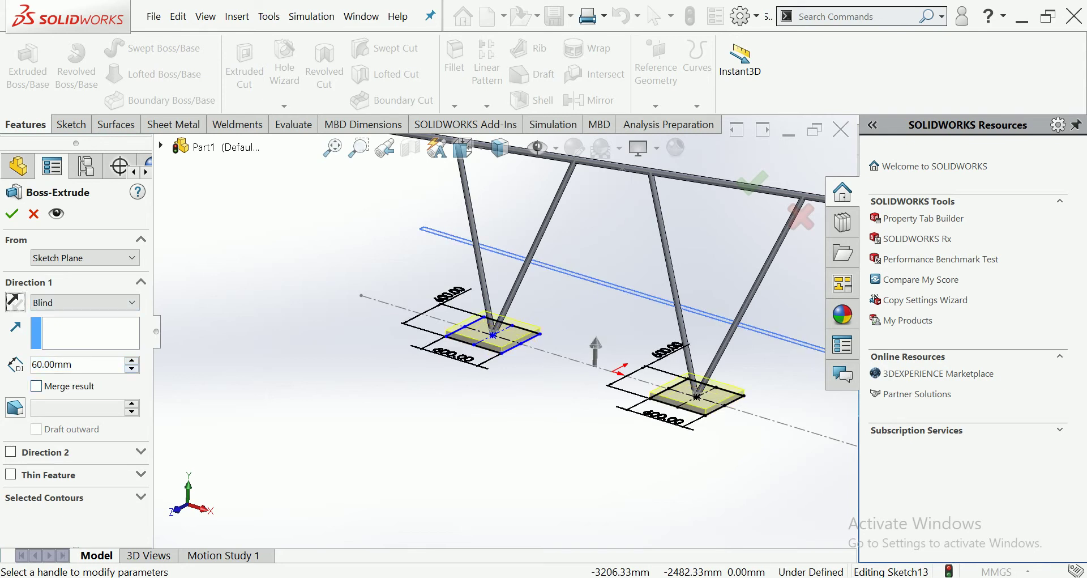
{"action": "key", "text": "Down"}
{"action": "key", "text": "Down"}
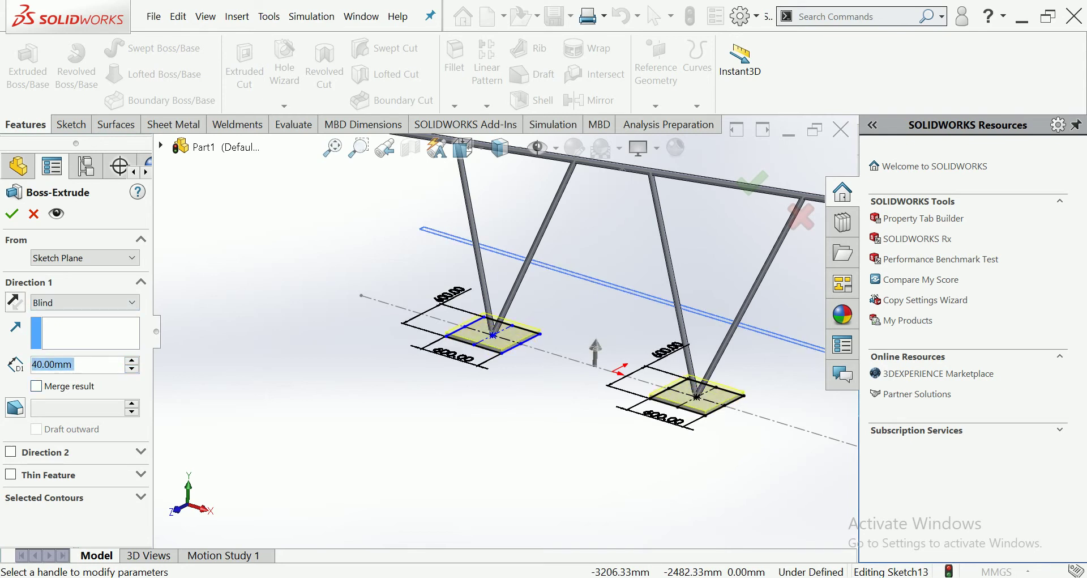
Step: Add Direction 2 Blind 300 mm and accept the foundation block extrusion
{"action": "left_click", "coordinate": [10, 452]}
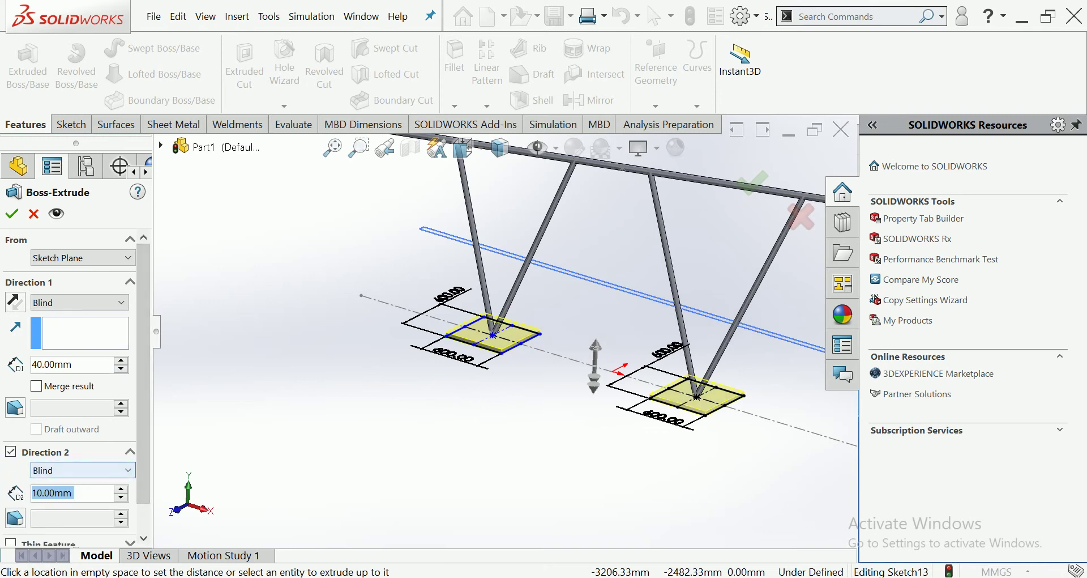
{"action": "scroll", "coordinate": [77, 385], "scroll_direction": "down", "scroll_amount": 1}
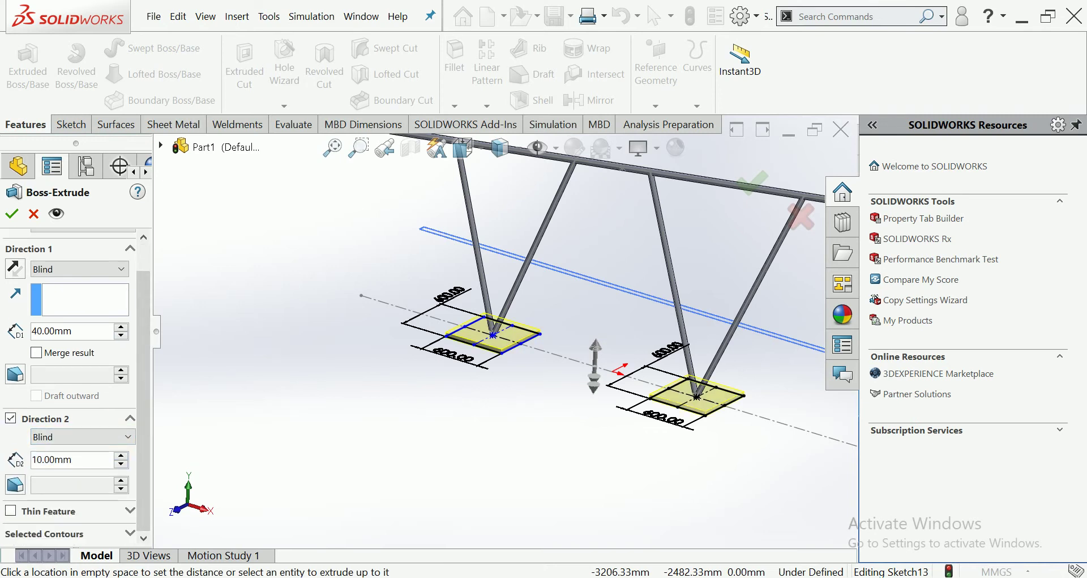
{"action": "left_click", "coordinate": [121, 455]}
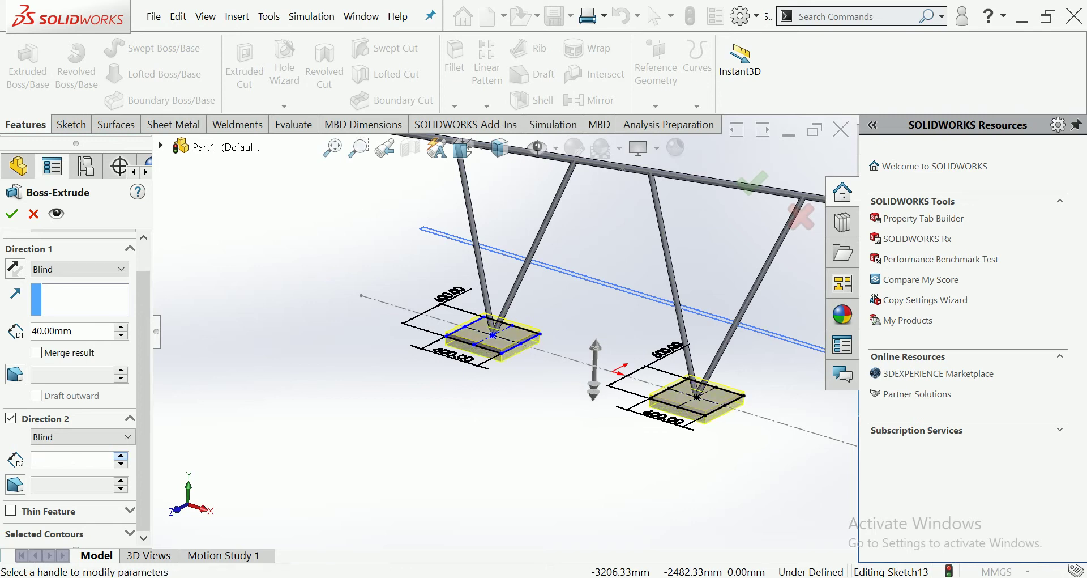
{"action": "type", "text": "120"}
{"action": "left_click", "coordinate": [120, 455]}
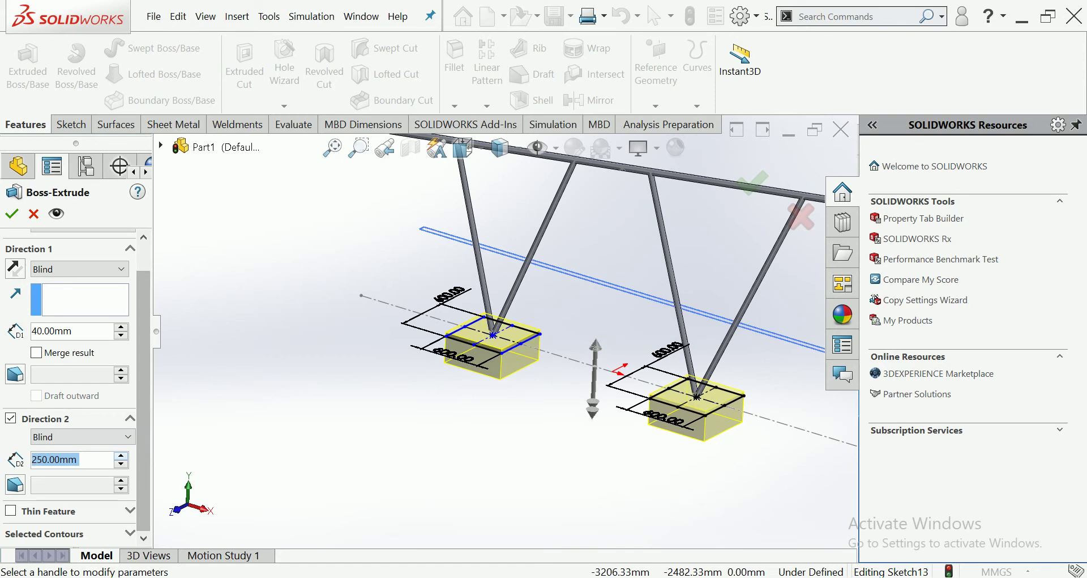
{"action": "left_click", "coordinate": [121, 455]}
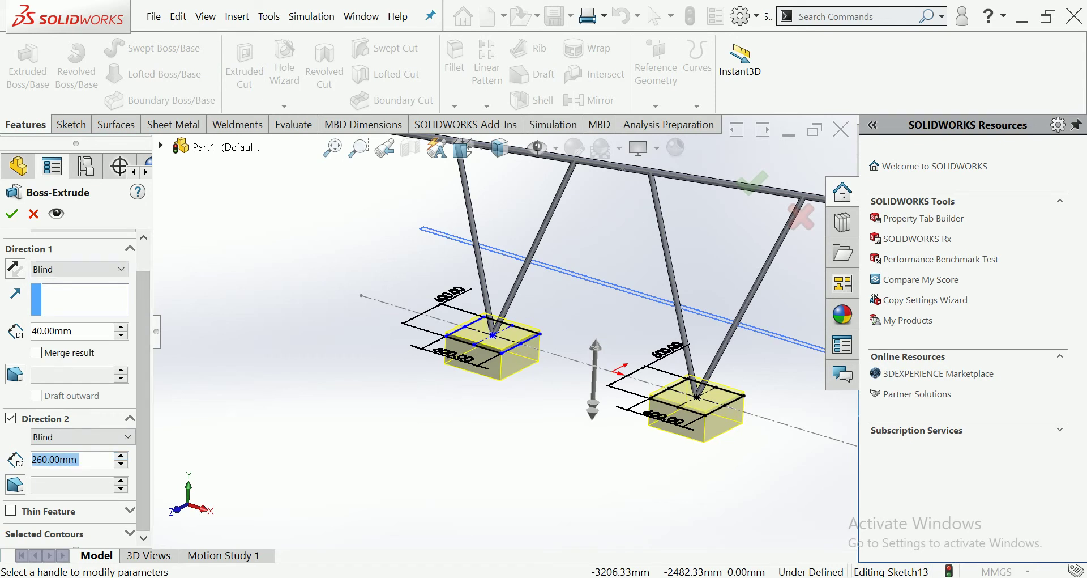
{"action": "left_click", "coordinate": [121, 455]}
{"action": "left_click", "coordinate": [120, 455]}
{"action": "left_click", "coordinate": [121, 454]}
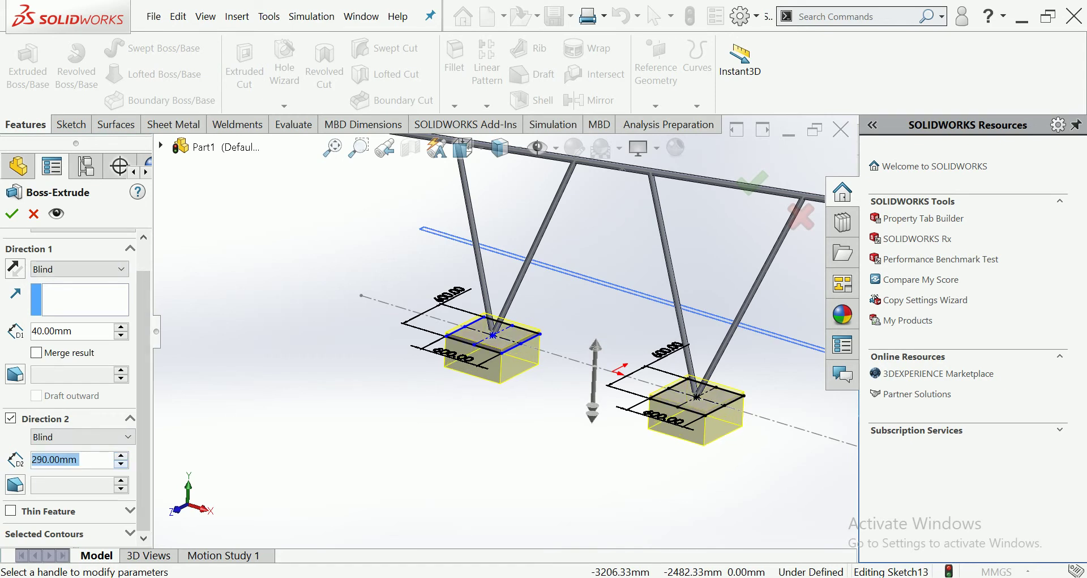
{"action": "left_click", "coordinate": [120, 455]}
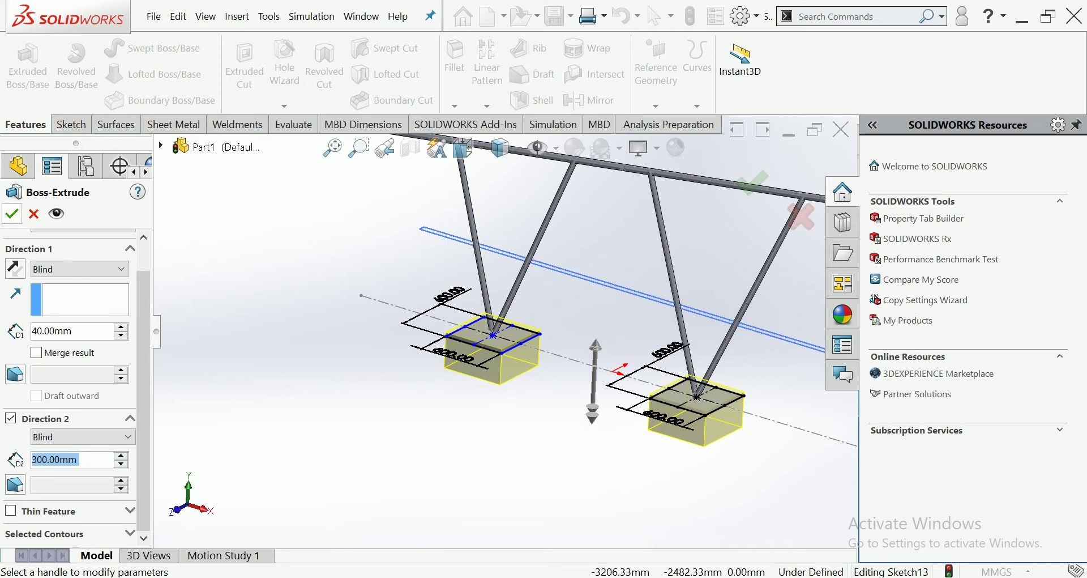
{"action": "key", "text": "Return"}
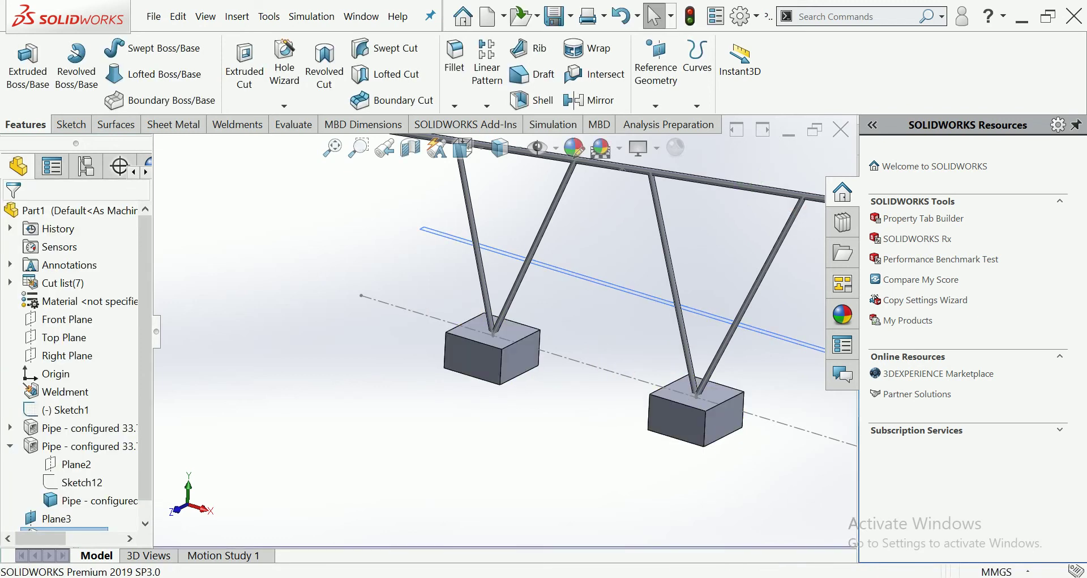
Step: Hide the dashed Sketch1 line and Plane3, then select Boss-Extrude1 in the tree
{"action": "right_click", "coordinate": [573, 359]}
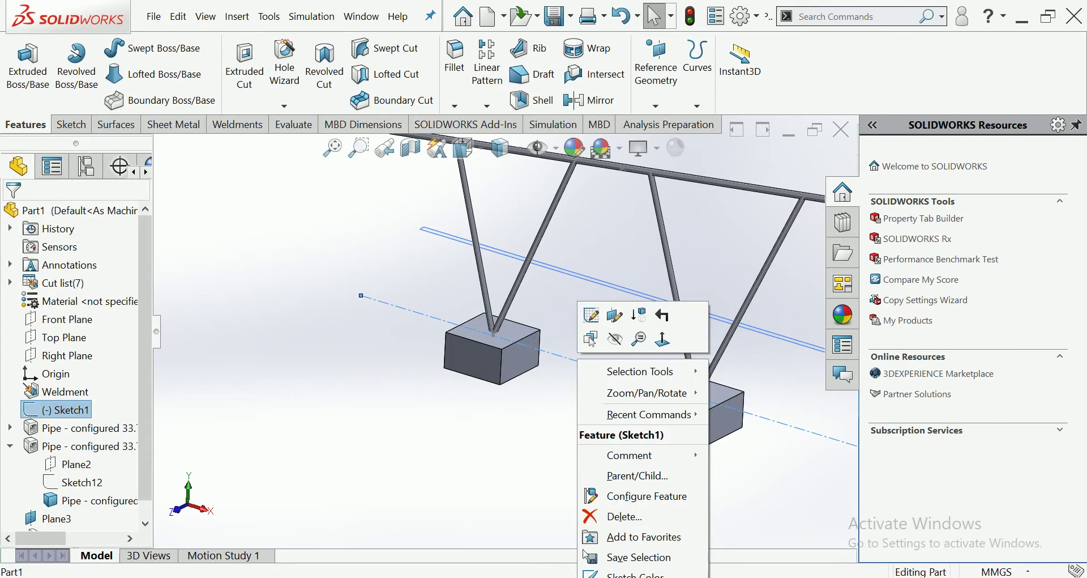
{"action": "key", "text": "Escape"}
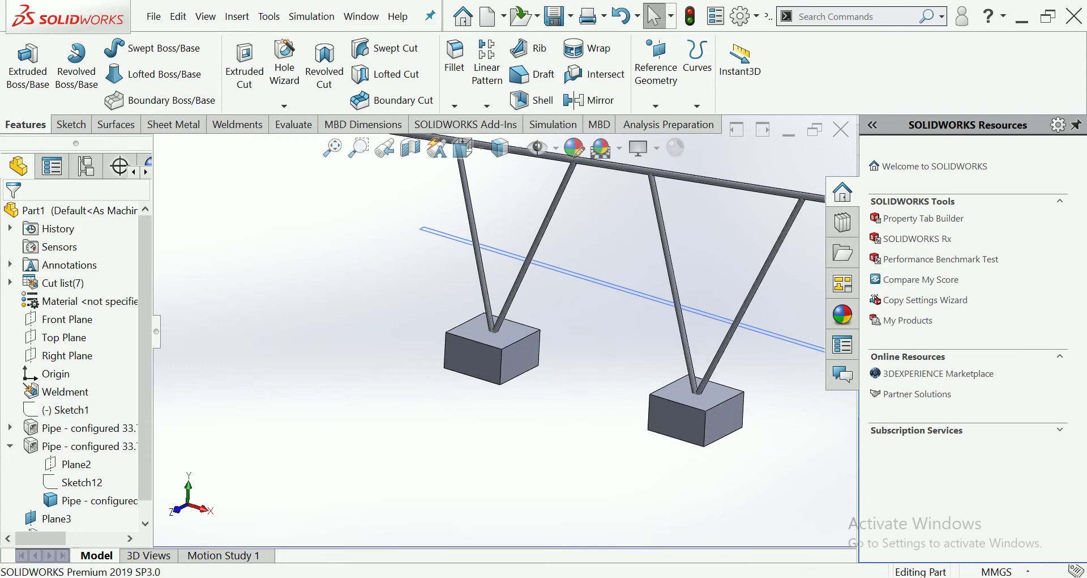
{"action": "scroll", "coordinate": [504, 326], "scroll_direction": "up", "scroll_amount": 4}
{"action": "right_click", "coordinate": [747, 357]}
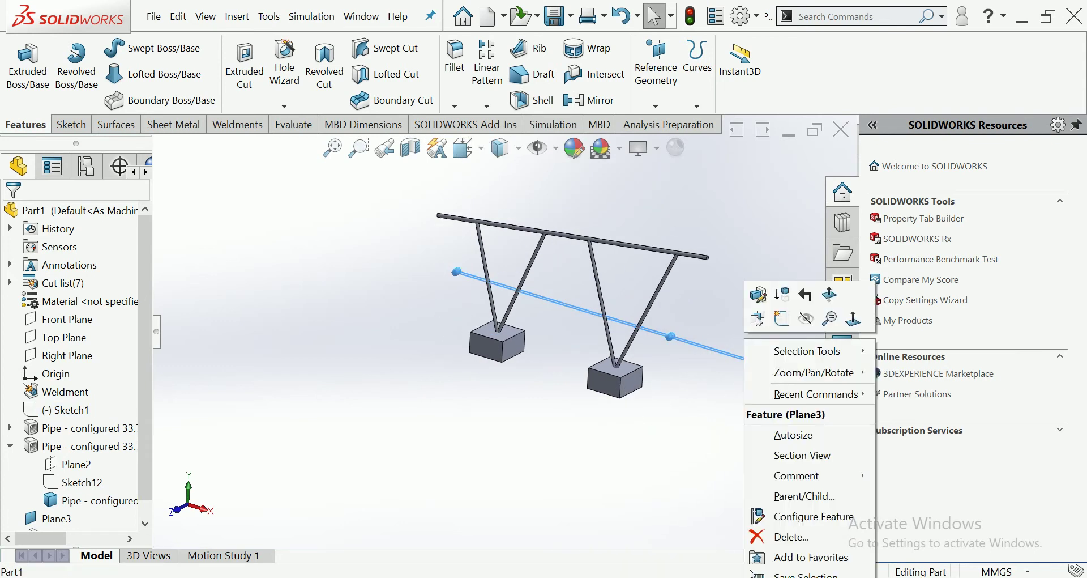
{"action": "left_click", "coordinate": [796, 320]}
{"action": "scroll", "coordinate": [502, 331], "scroll_direction": "up", "scroll_amount": 3}
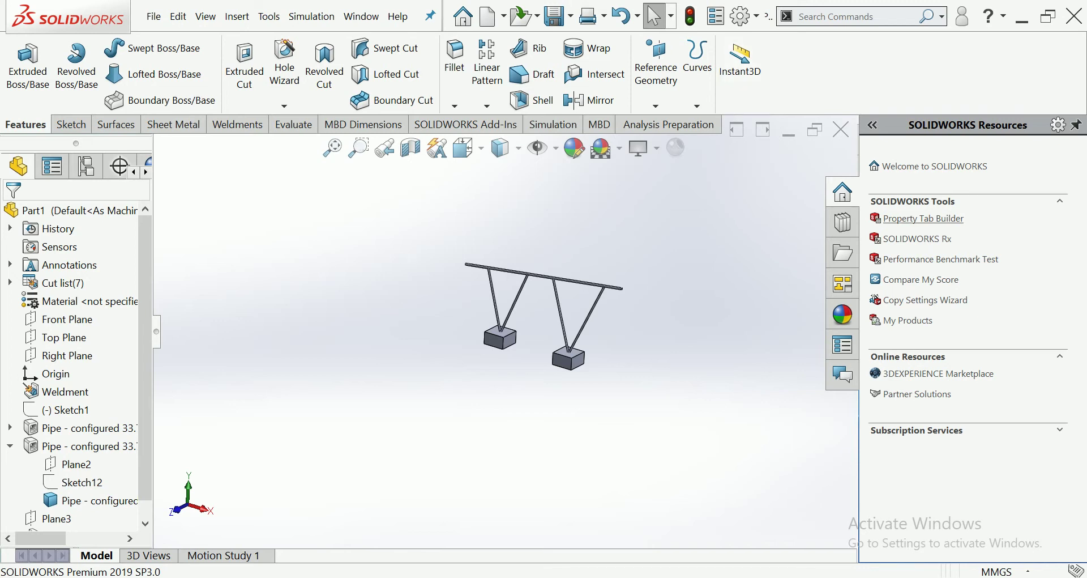
{"action": "scroll", "coordinate": [657, 310], "scroll_direction": "down", "scroll_amount": 2}
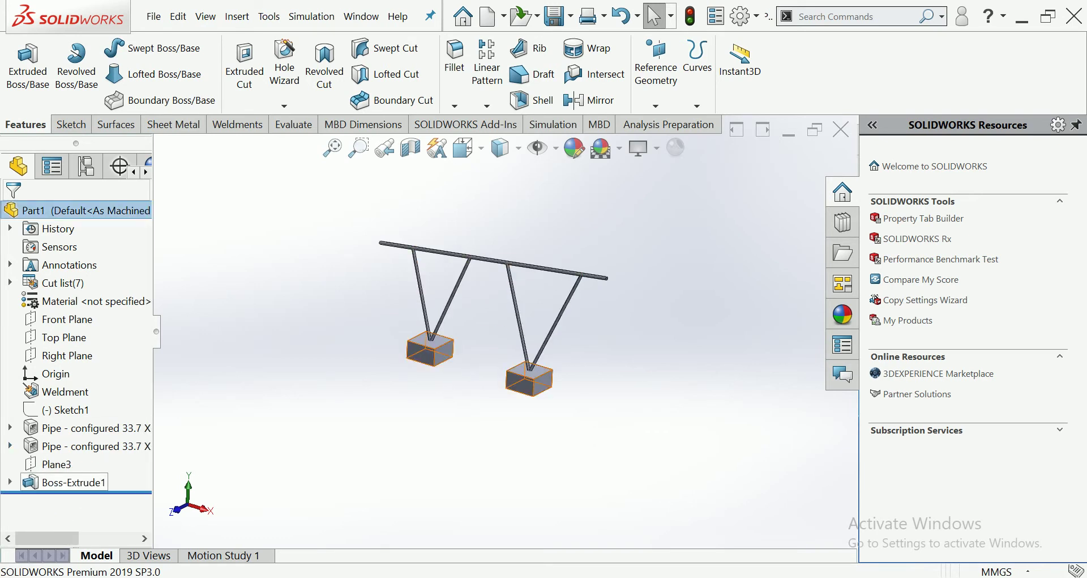
{"action": "left_click", "coordinate": [74, 482]}
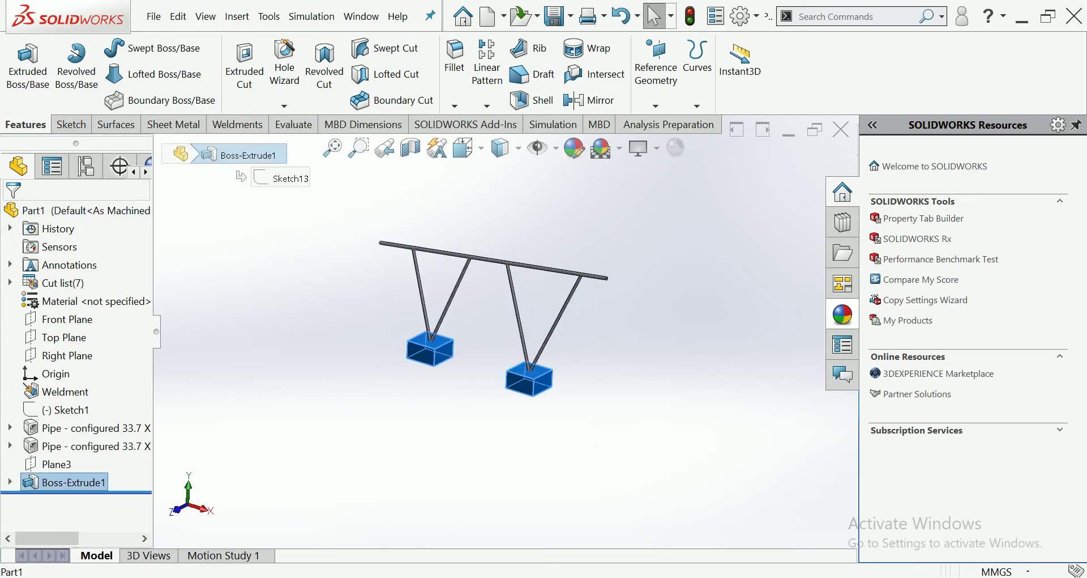
Step: Apply the Stone > Paving 'red concrete 2d' appearance to both foundation blocks
{"action": "left_click", "coordinate": [842, 315]}
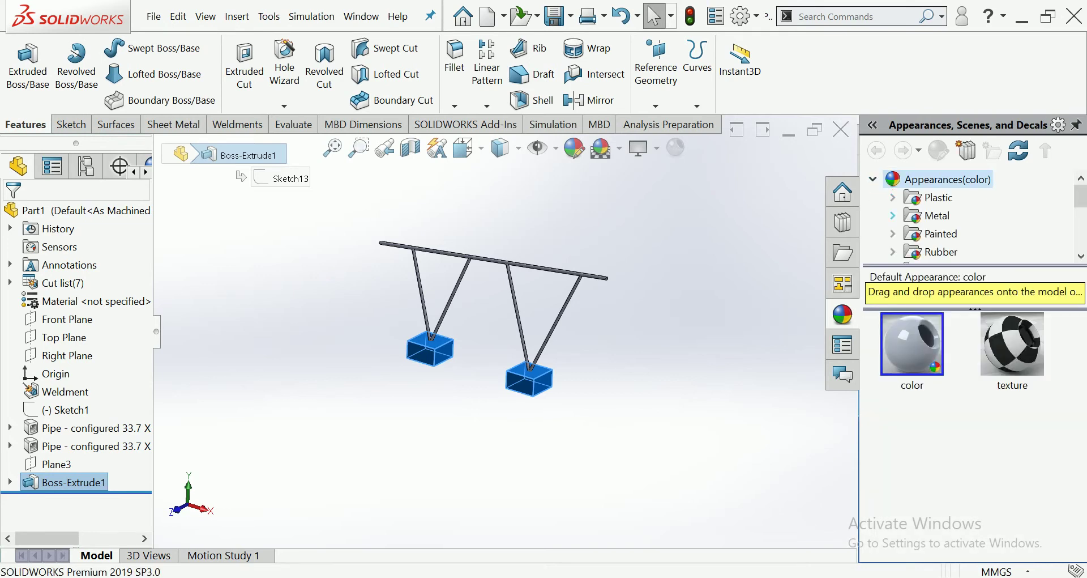
{"action": "scroll", "coordinate": [963, 216], "scroll_direction": "down", "scroll_amount": 2}
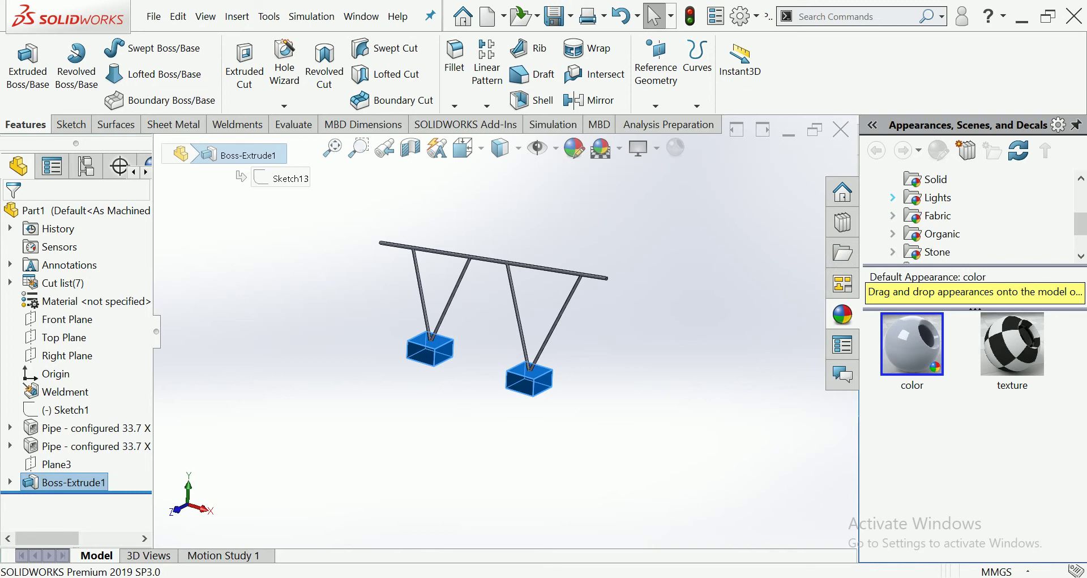
{"action": "left_click", "coordinate": [893, 197]}
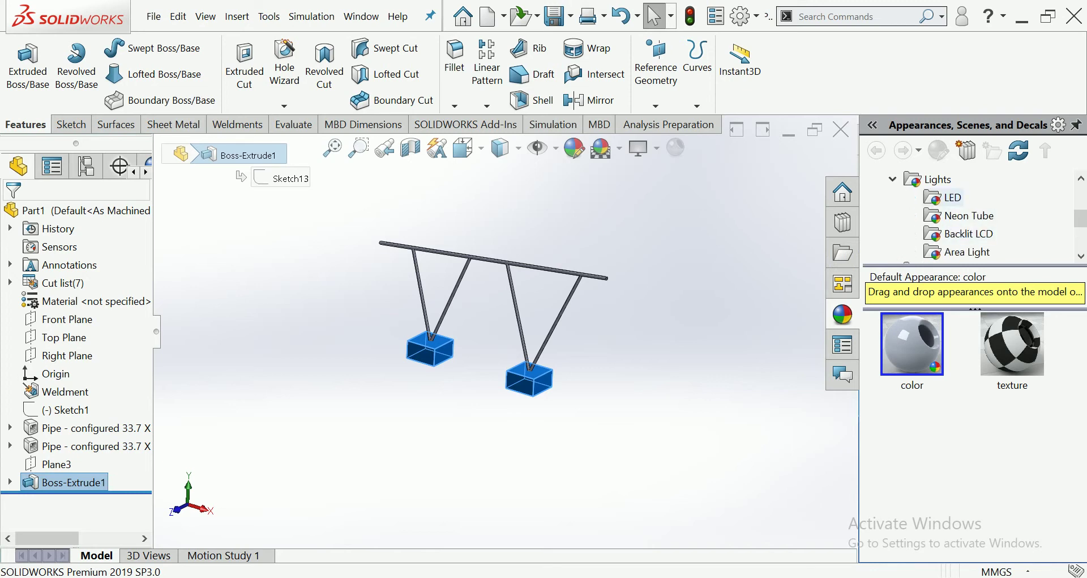
{"action": "left_click", "coordinate": [893, 179]}
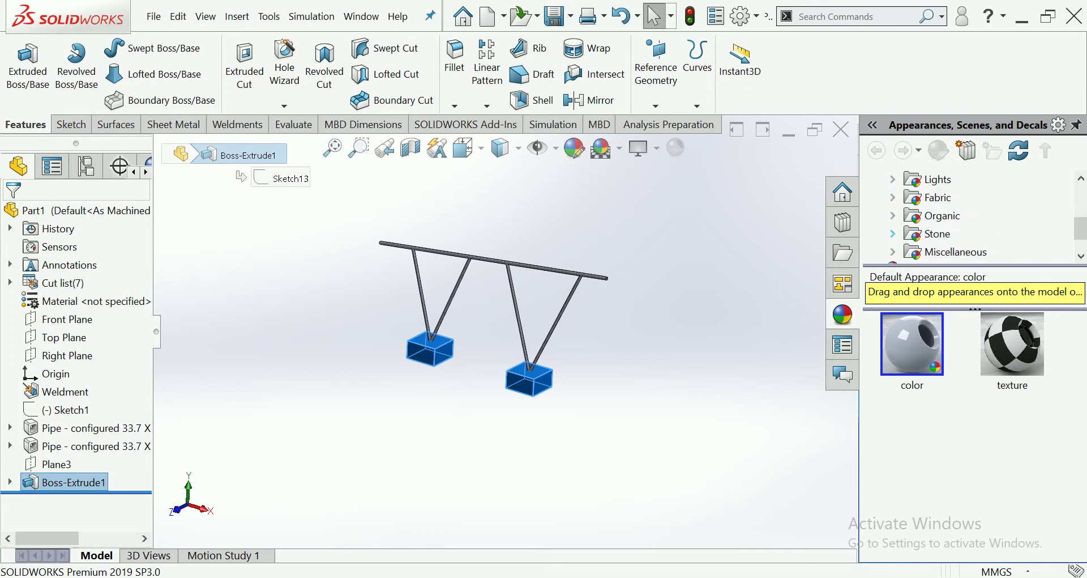
{"action": "left_click", "coordinate": [893, 233]}
{"action": "left_click", "coordinate": [958, 197]}
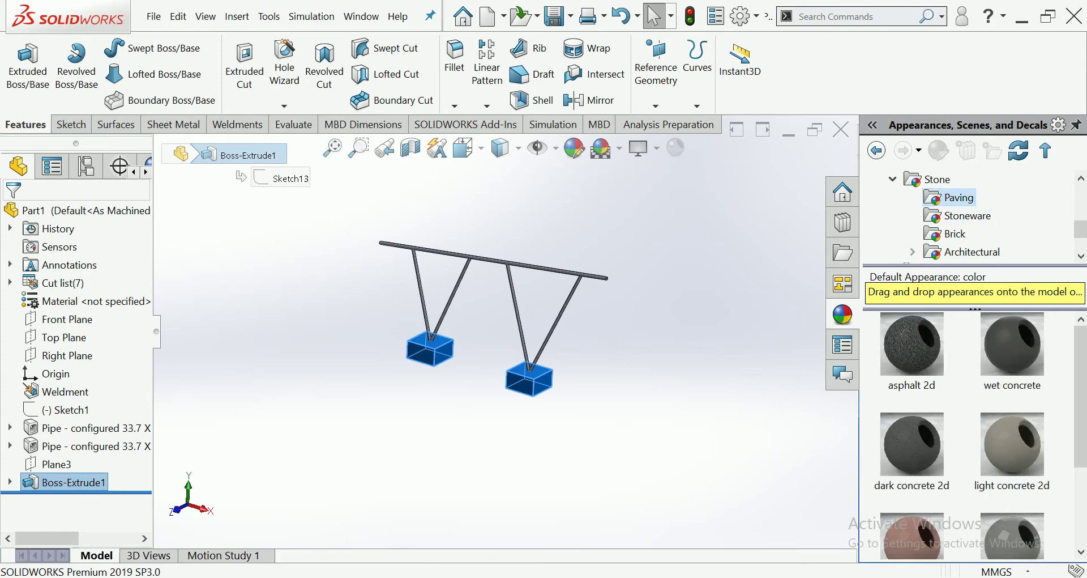
{"action": "scroll", "coordinate": [974, 436], "scroll_direction": "down", "scroll_amount": 3}
{"action": "left_click_drag", "start_coordinate": [912, 409], "coordinate": [529, 379]}
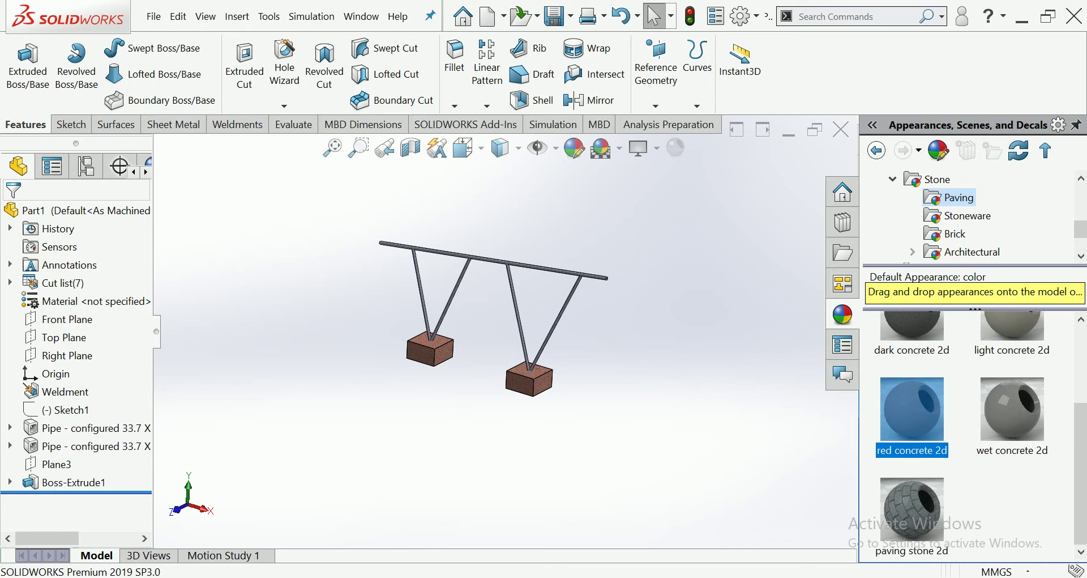
{"action": "left_click", "coordinate": [73, 446]}
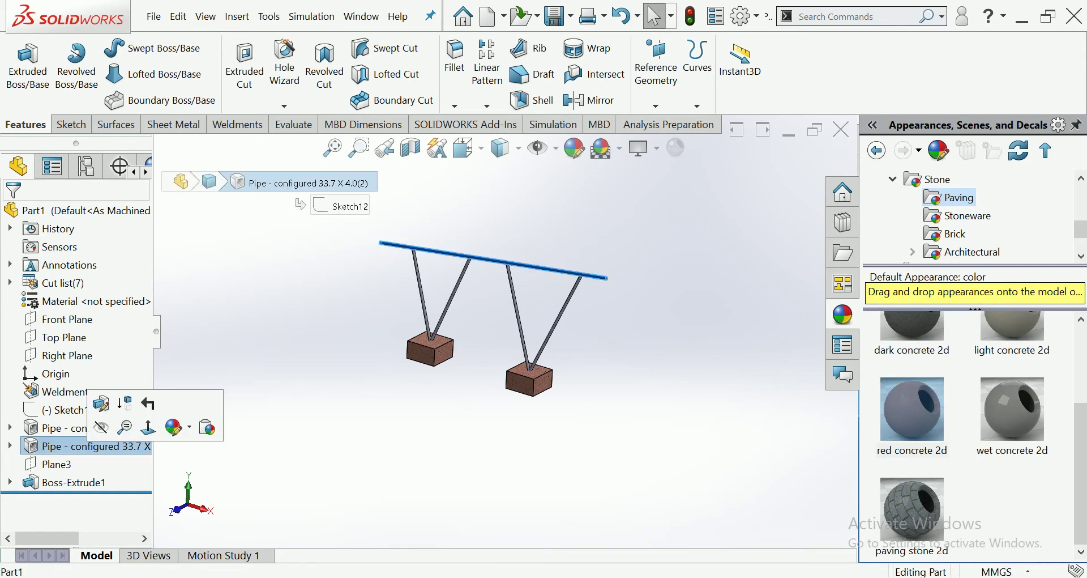
Step: Colour the diagonal leg pipes orange, RGB 232, 113, 8
{"action": "left_click", "coordinate": [73, 427]}
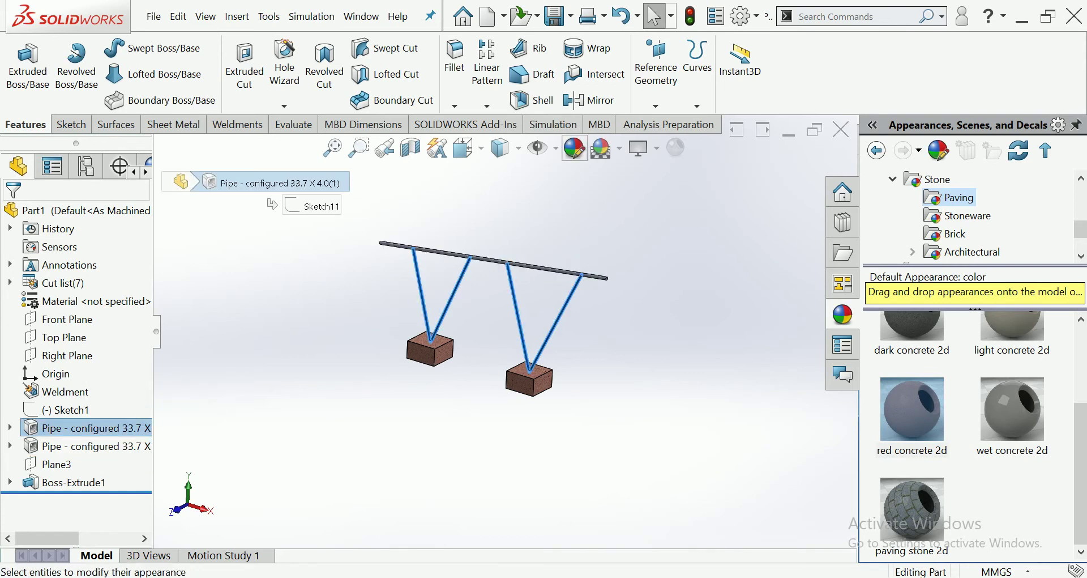
{"action": "left_click", "coordinate": [574, 148]}
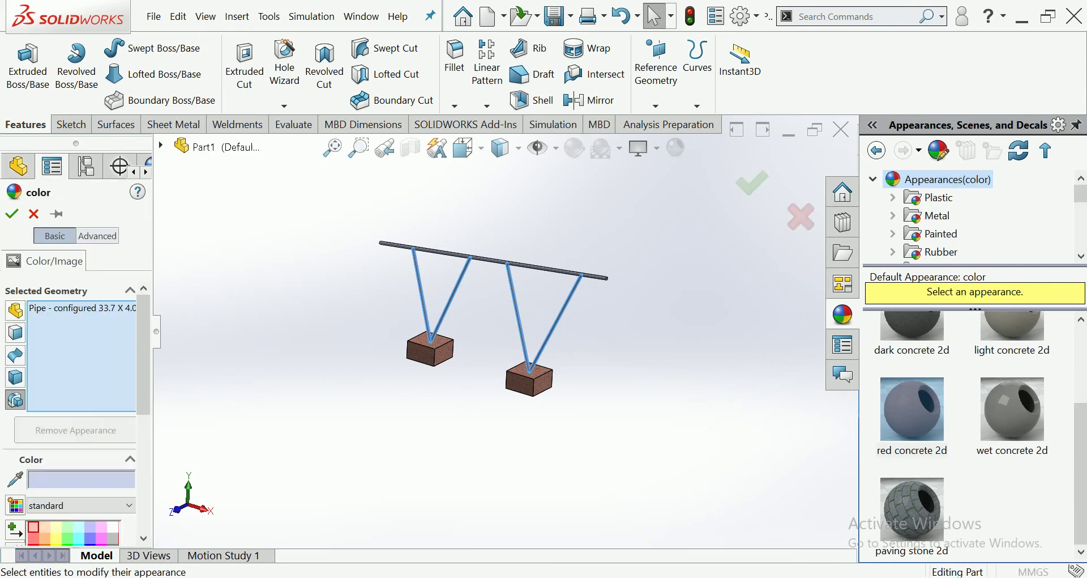
{"action": "scroll", "coordinate": [97, 358], "scroll_direction": "down", "scroll_amount": 5}
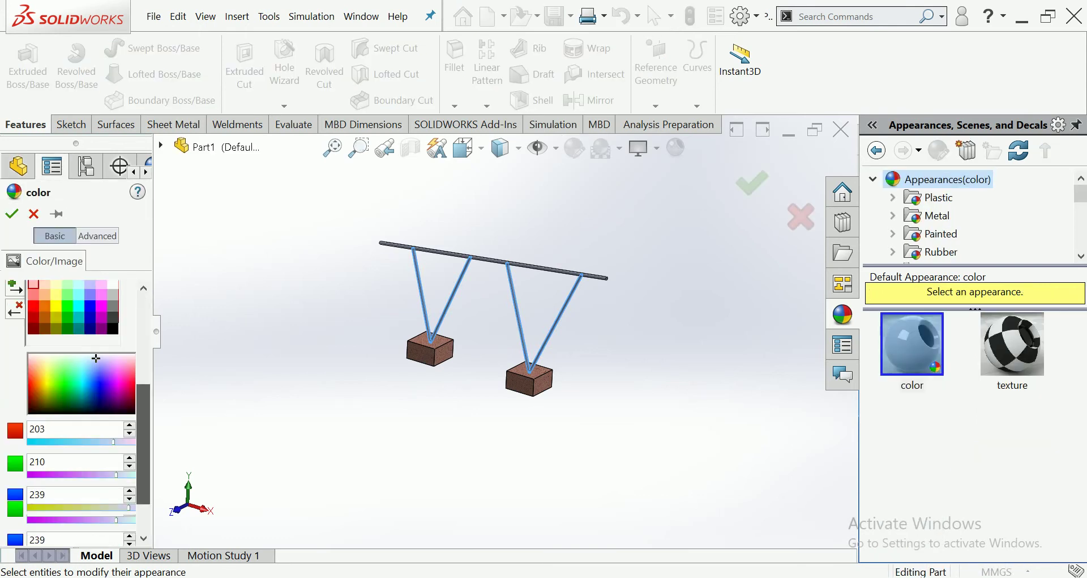
{"action": "left_click", "coordinate": [44, 304]}
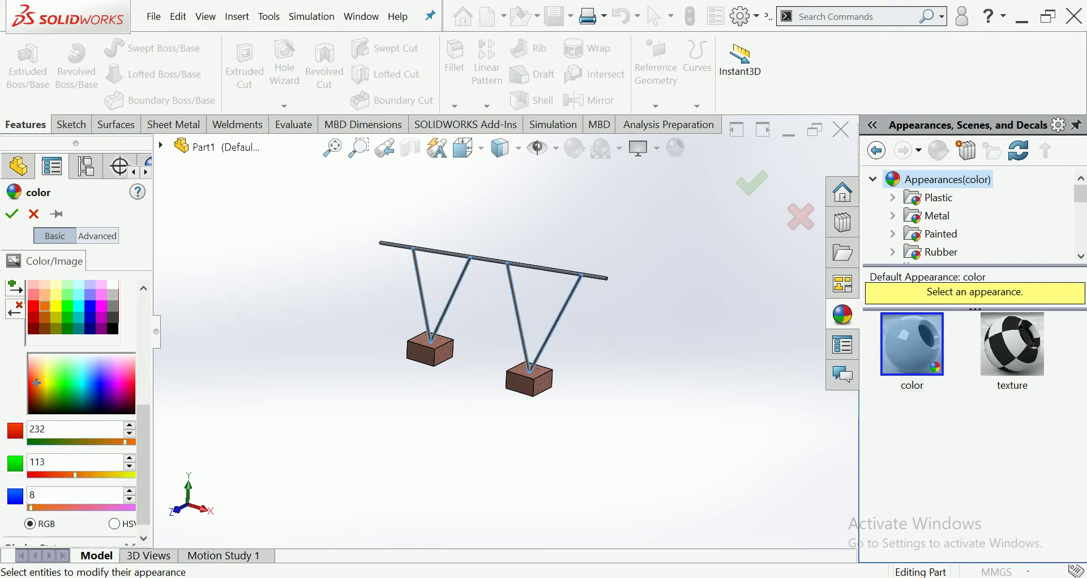
{"action": "left_click", "coordinate": [12, 214]}
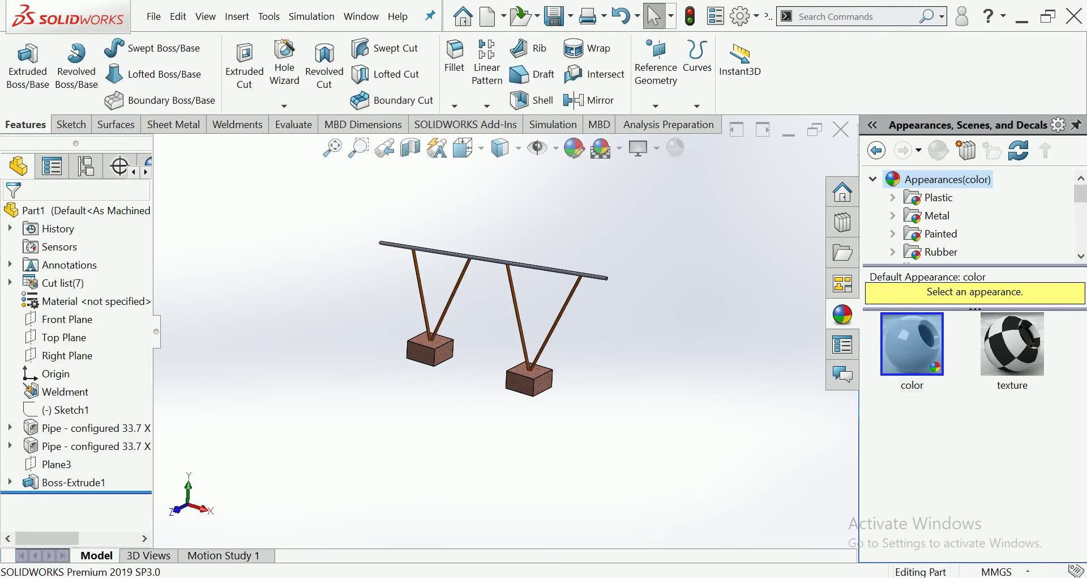
{"action": "left_click", "coordinate": [551, 270]}
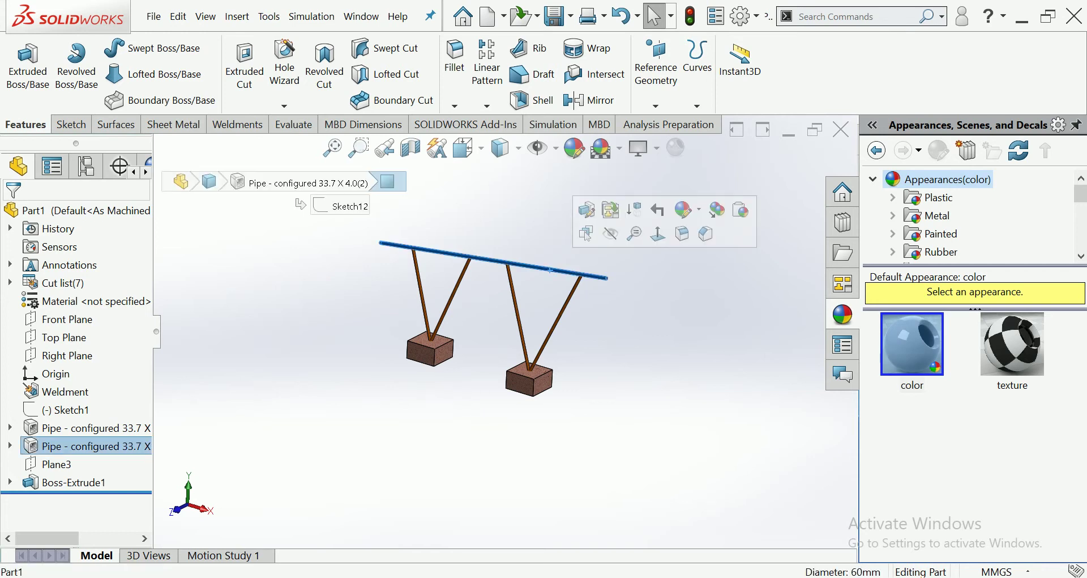
Step: Give the sloping top rail pipe a magenta palette colour
{"action": "left_click", "coordinate": [574, 148]}
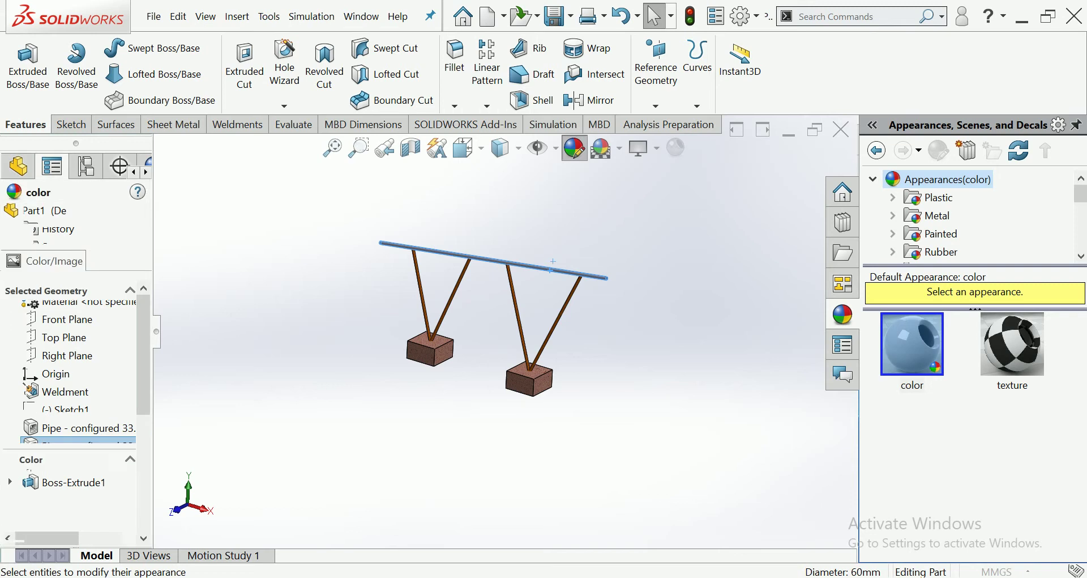
{"action": "scroll", "coordinate": [96, 432], "scroll_direction": "down", "scroll_amount": 3}
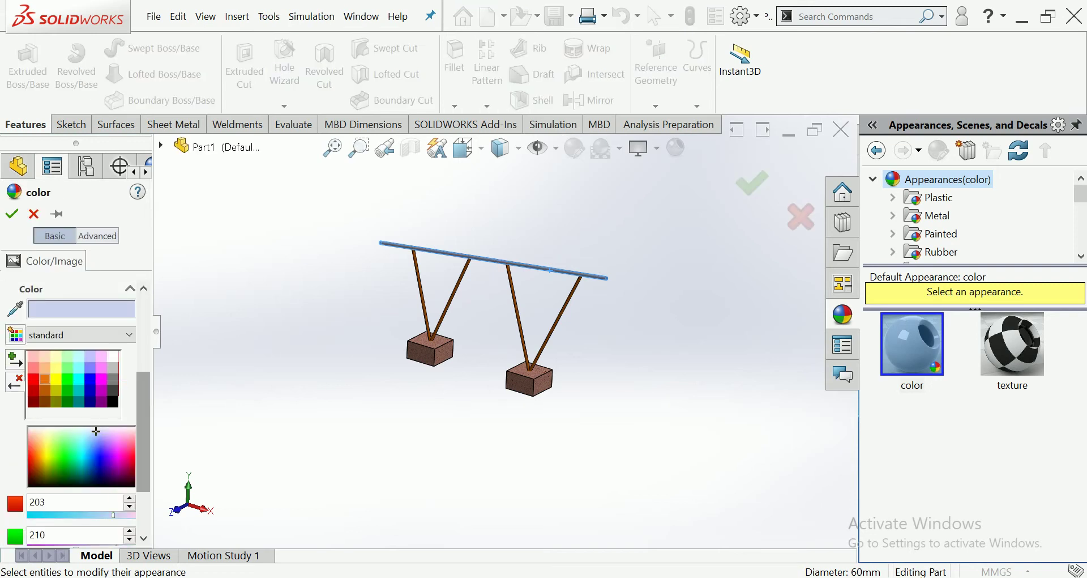
{"action": "left_click", "coordinate": [101, 379]}
{"action": "left_click", "coordinate": [12, 213]}
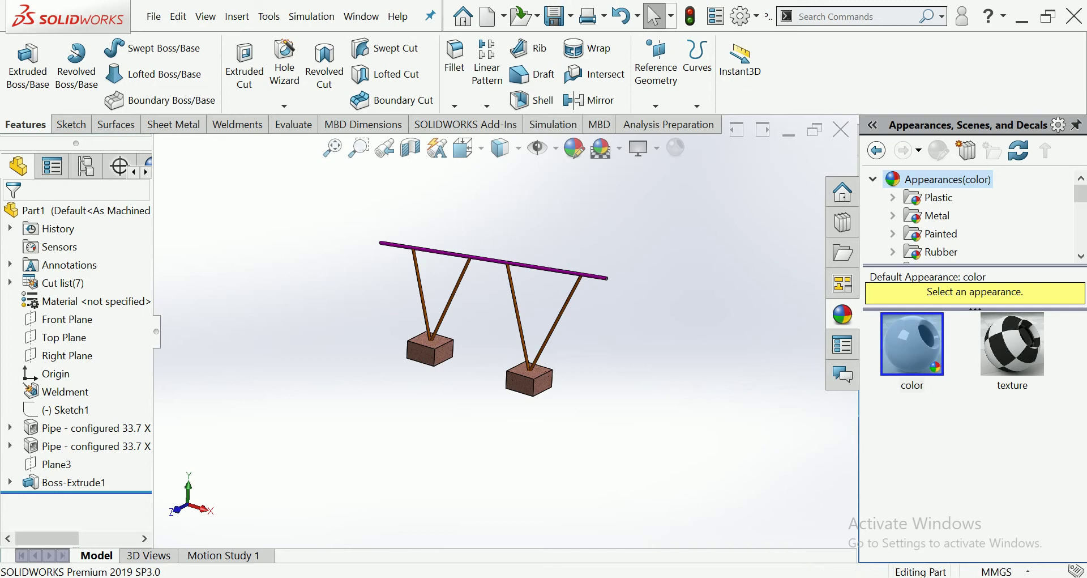
{"action": "key", "text": "ctrl+Down"}
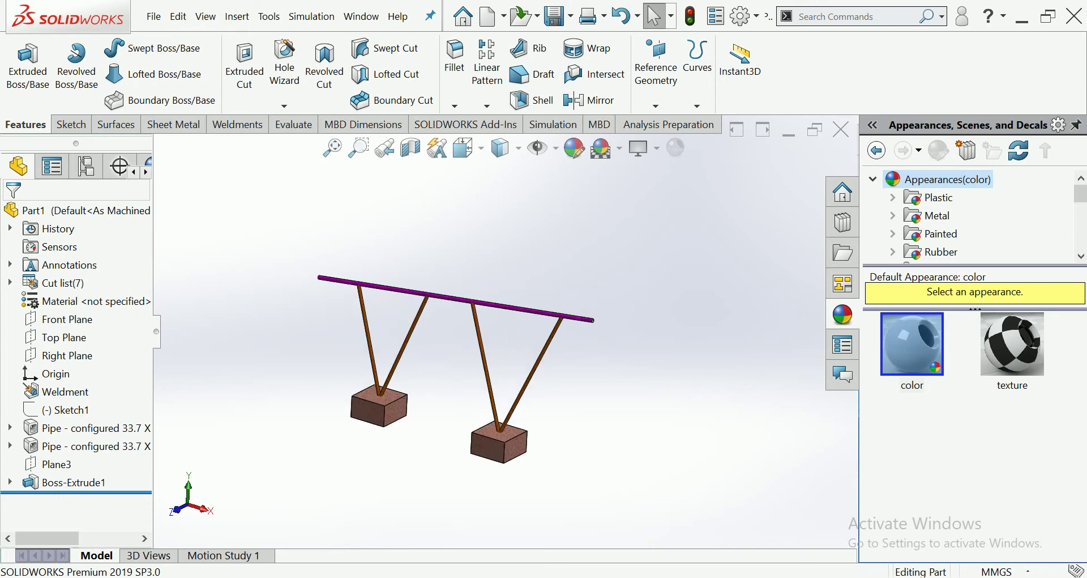
Step: Start a Linear Pattern along the block's top edge with 4 instances
{"action": "left_click", "coordinate": [487, 105]}
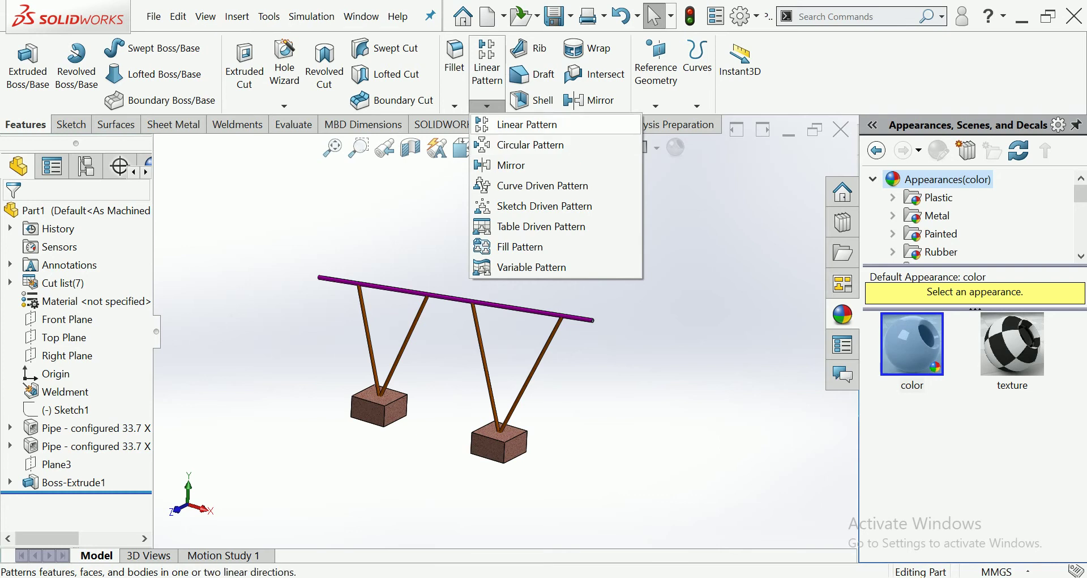
{"action": "left_click", "coordinate": [527, 124]}
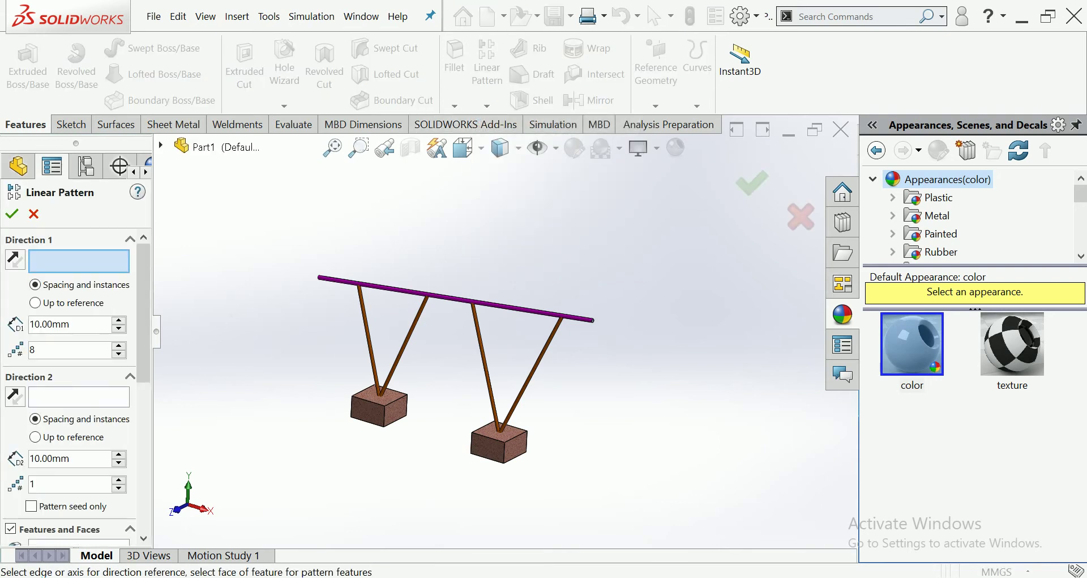
{"action": "left_click", "coordinate": [501, 444]}
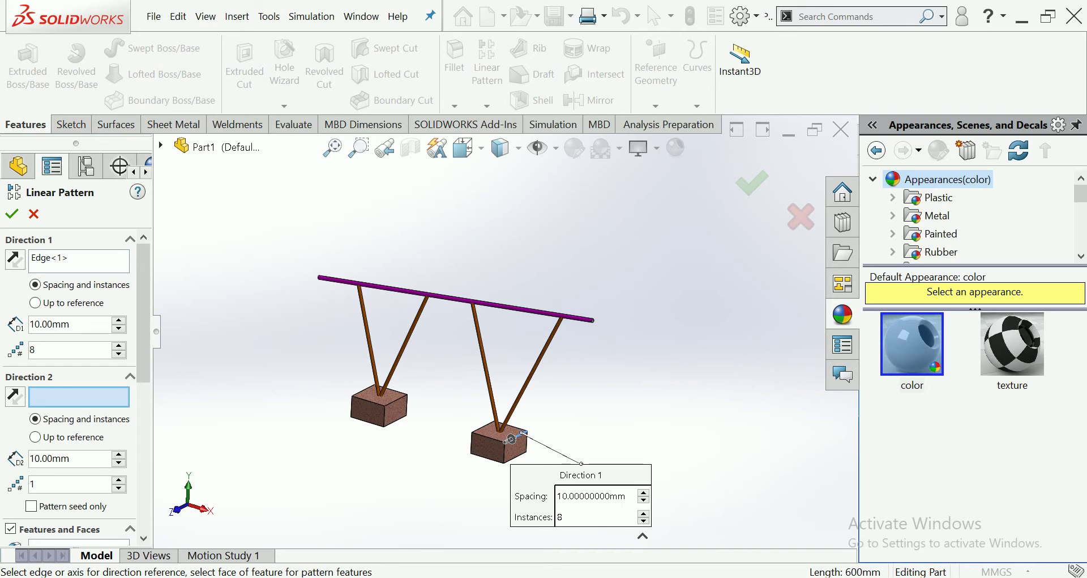
{"action": "left_click", "coordinate": [119, 354]}
{"action": "left_click", "coordinate": [118, 353]}
{"action": "left_click", "coordinate": [119, 353]}
{"action": "left_click", "coordinate": [118, 354]}
{"action": "left_click", "coordinate": [50, 324]}
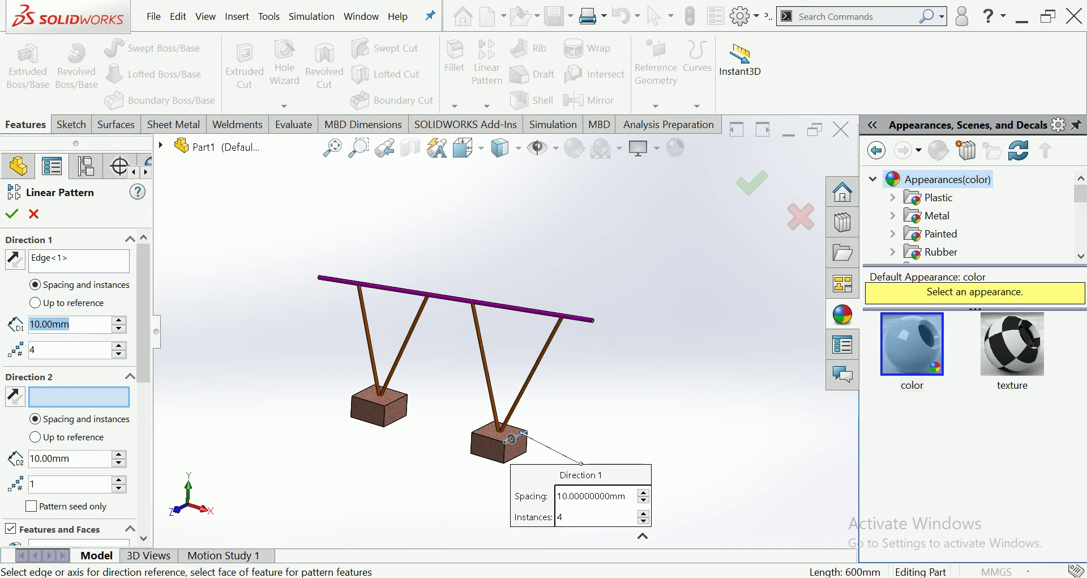
{"action": "key", "text": "BackSpace"}
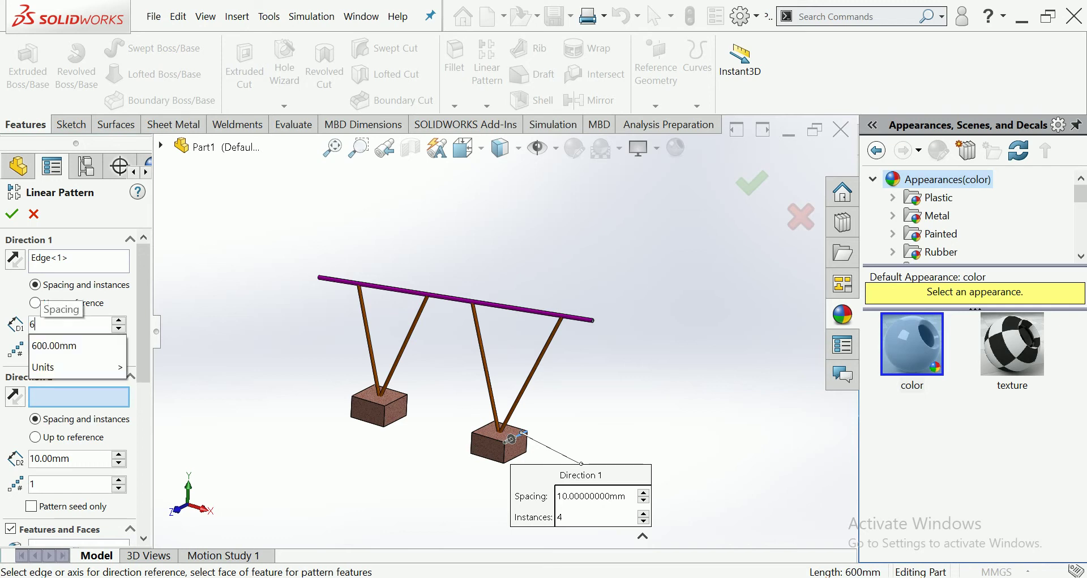
{"action": "type", "text": "1"}
{"action": "key", "text": "BackSpace"}
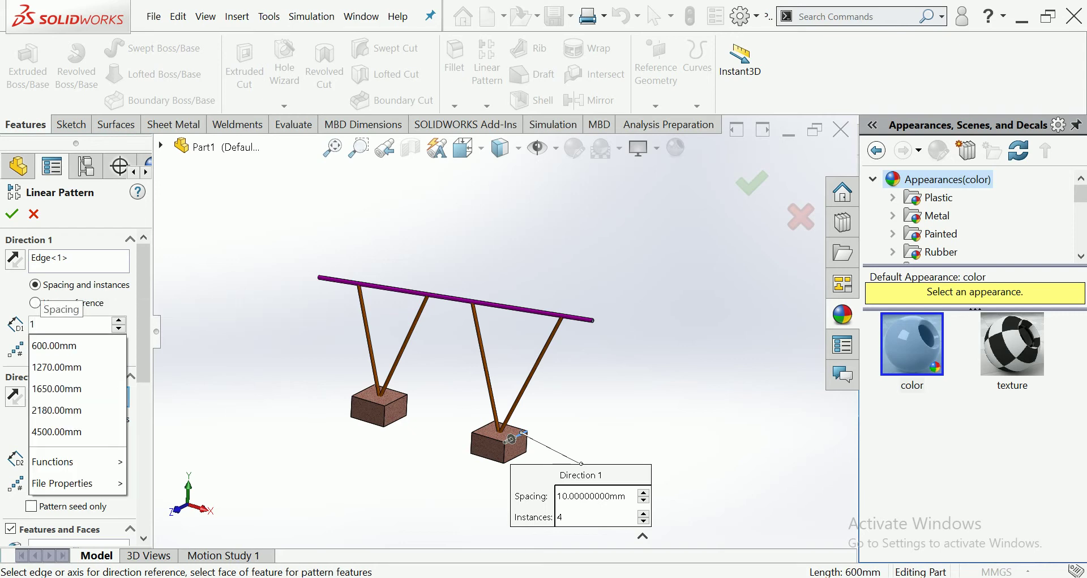
{"action": "type", "text": "800"}
{"action": "key", "text": "Return"}
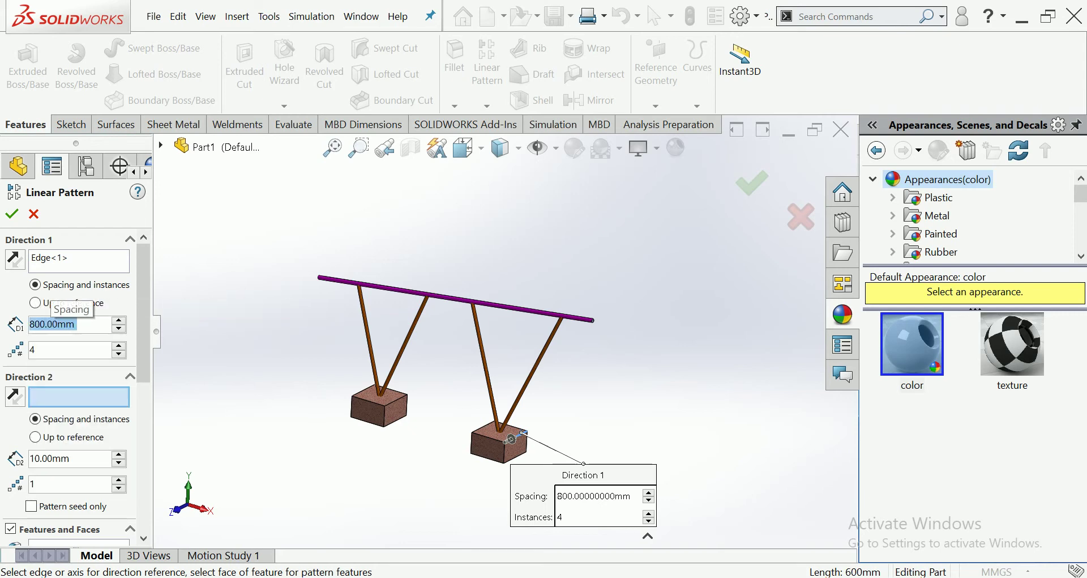
Step: Pattern all frame pipes and blocks as bodies at 2000 mm spacing and accept
{"action": "scroll", "coordinate": [74, 368], "scroll_direction": "down", "scroll_amount": 5}
{"action": "scroll", "coordinate": [74, 368], "scroll_direction": "down", "scroll_amount": 2}
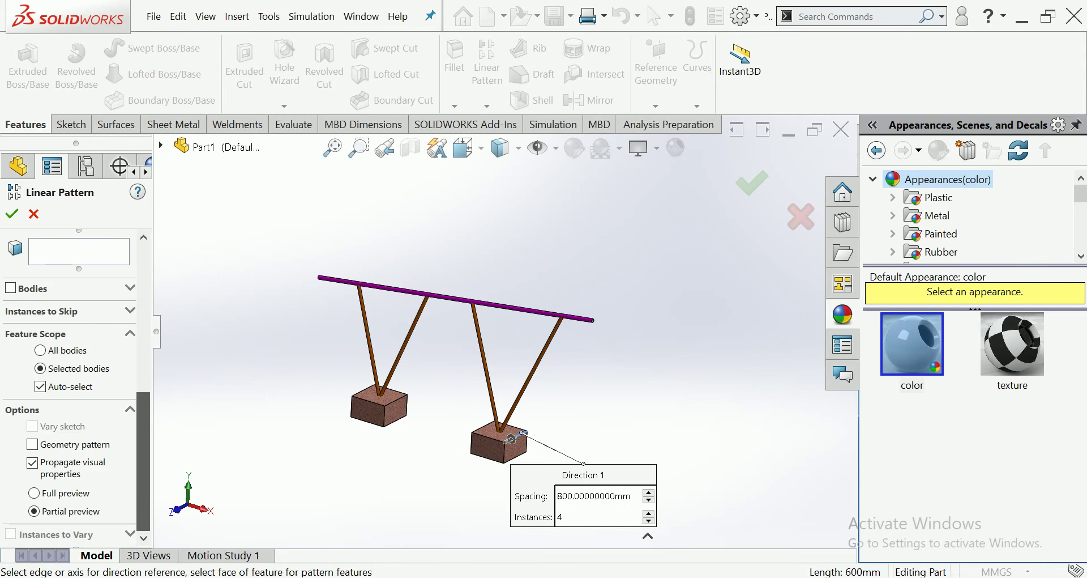
{"action": "left_click", "coordinate": [10, 288]}
{"action": "scroll", "coordinate": [505, 332], "scroll_direction": "up", "scroll_amount": 2}
{"action": "mouse_move", "coordinate": [576, 239]}
{"action": "left_mouse_down"}
{"action": "mouse_move", "coordinate": [601, 296]}
{"action": "mouse_move", "coordinate": [330, 459]}
{"action": "left_mouse_up"}
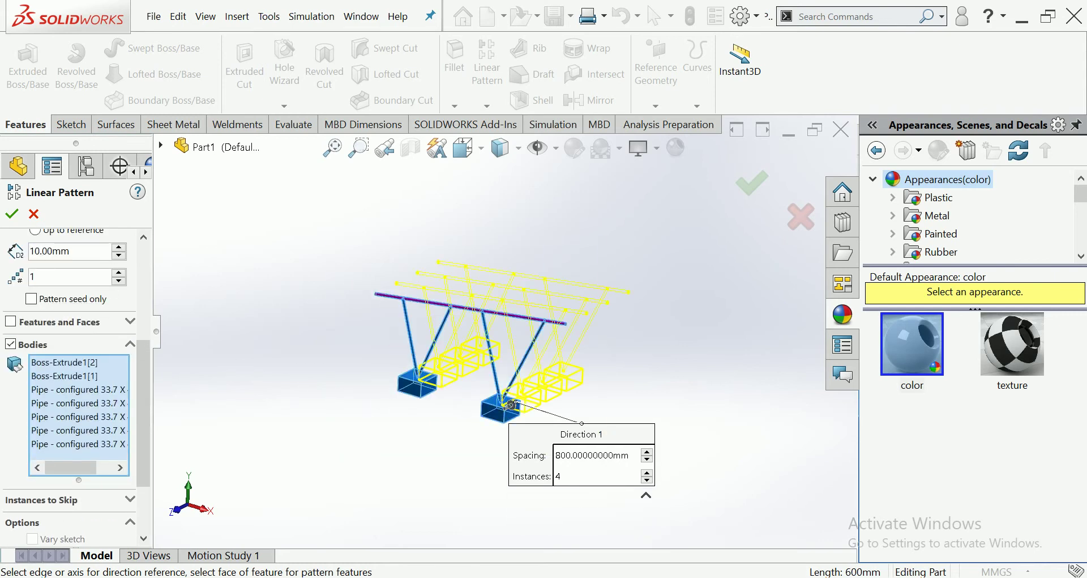
{"action": "scroll", "coordinate": [76, 385], "scroll_direction": "up", "scroll_amount": 7}
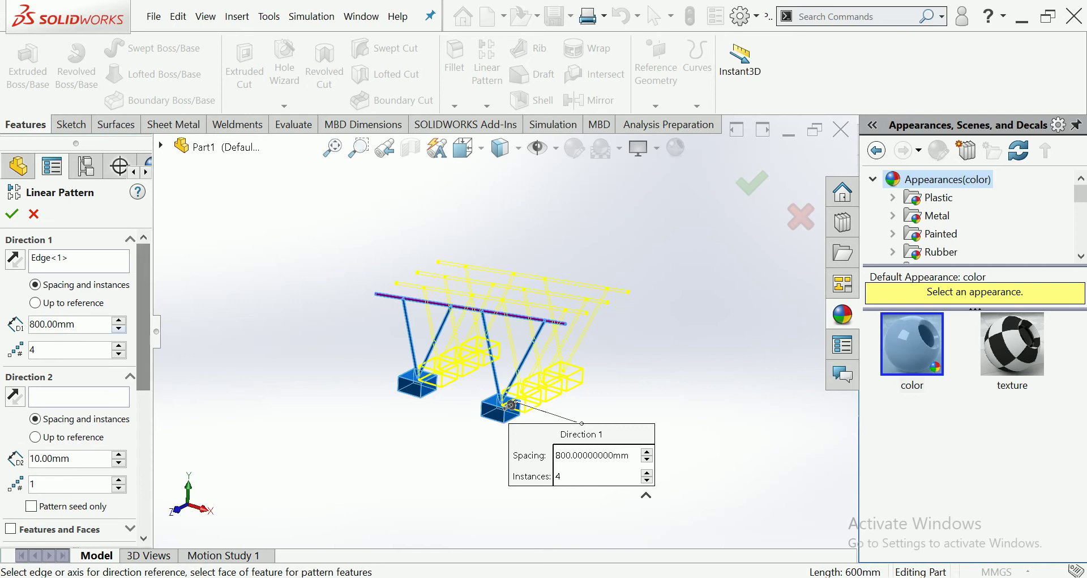
{"action": "double_click", "coordinate": [76, 324]}
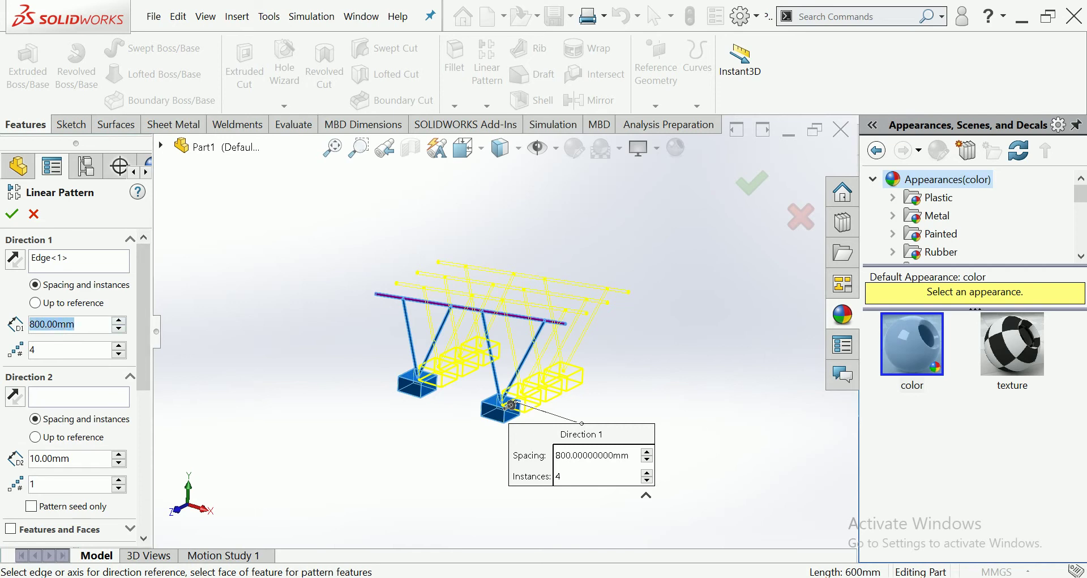
{"action": "type", "text": "2000"}
{"action": "key", "text": "Return"}
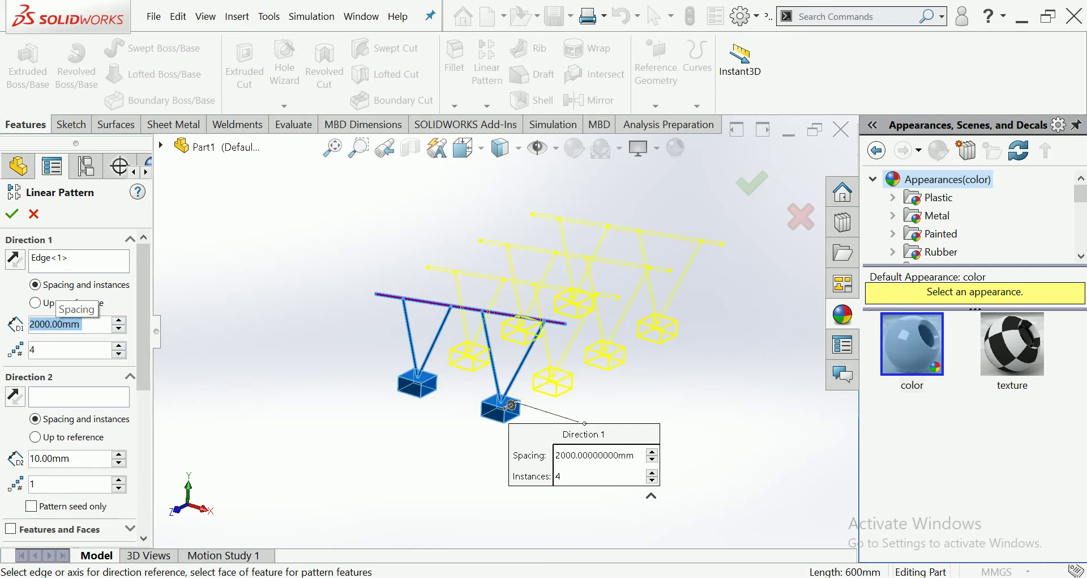
{"action": "key", "text": "Left"}
{"action": "key", "text": "Left"}
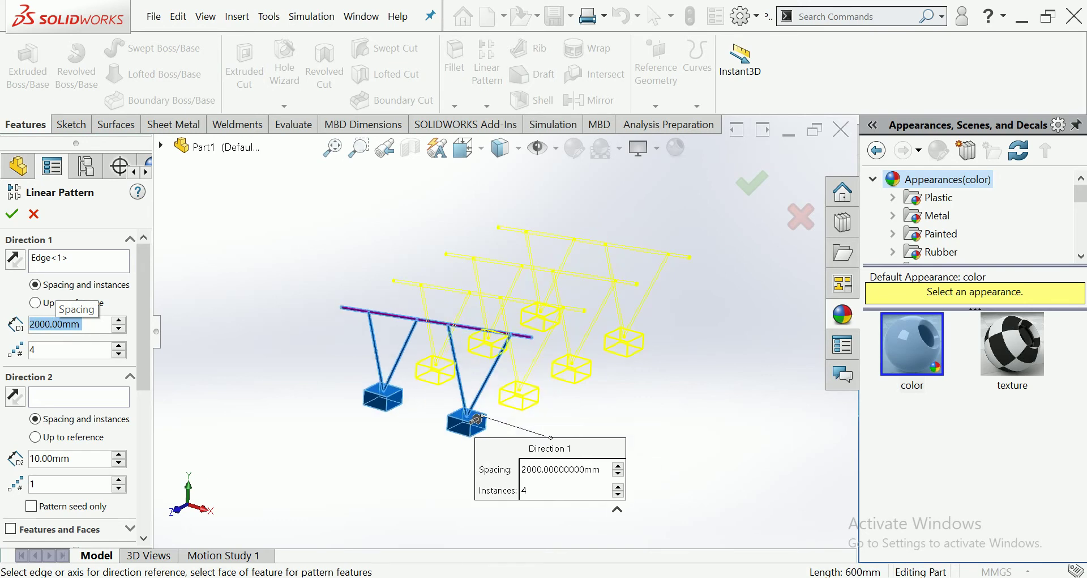
{"action": "key", "text": "Left"}
{"action": "key", "text": "Right"}
{"action": "key", "text": "Right"}
{"action": "key", "text": "Right"}
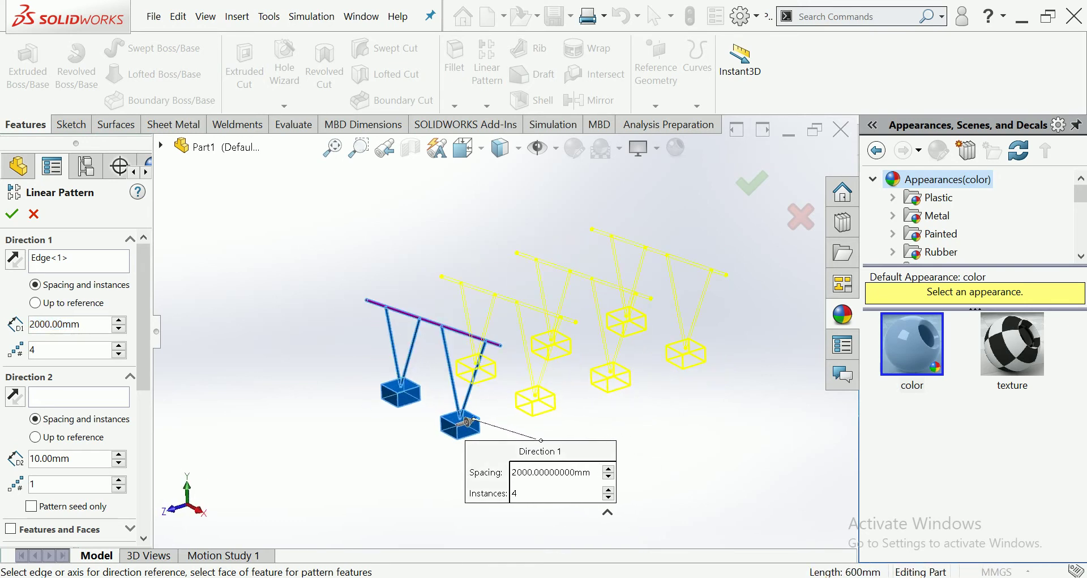
{"action": "left_click", "coordinate": [11, 214]}
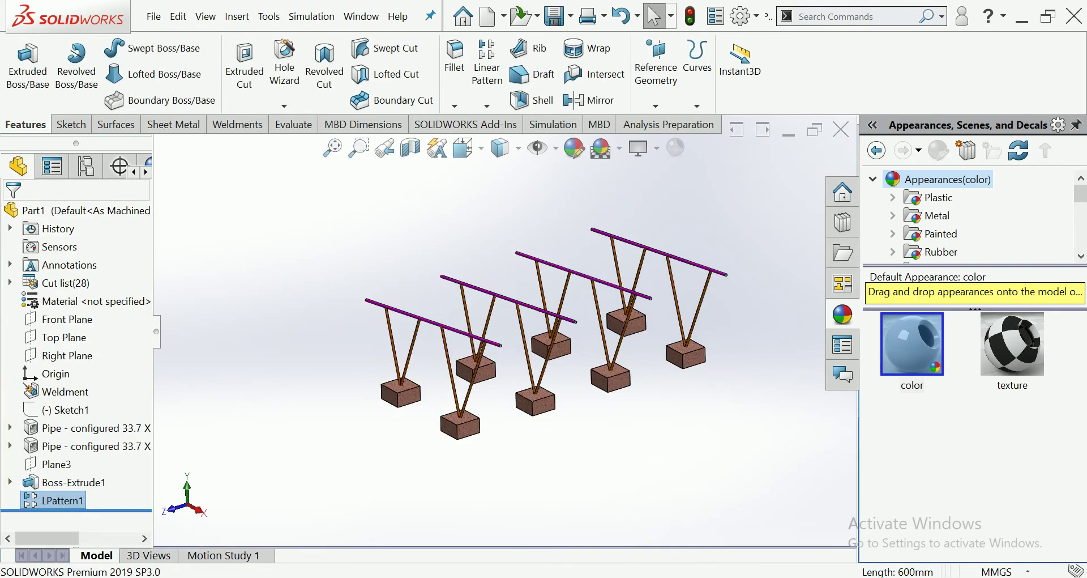
{"action": "key", "text": "Left"}
{"action": "key", "text": "Left"}
{"action": "key", "text": "Left"}
{"action": "key", "text": "ctrl+7"}
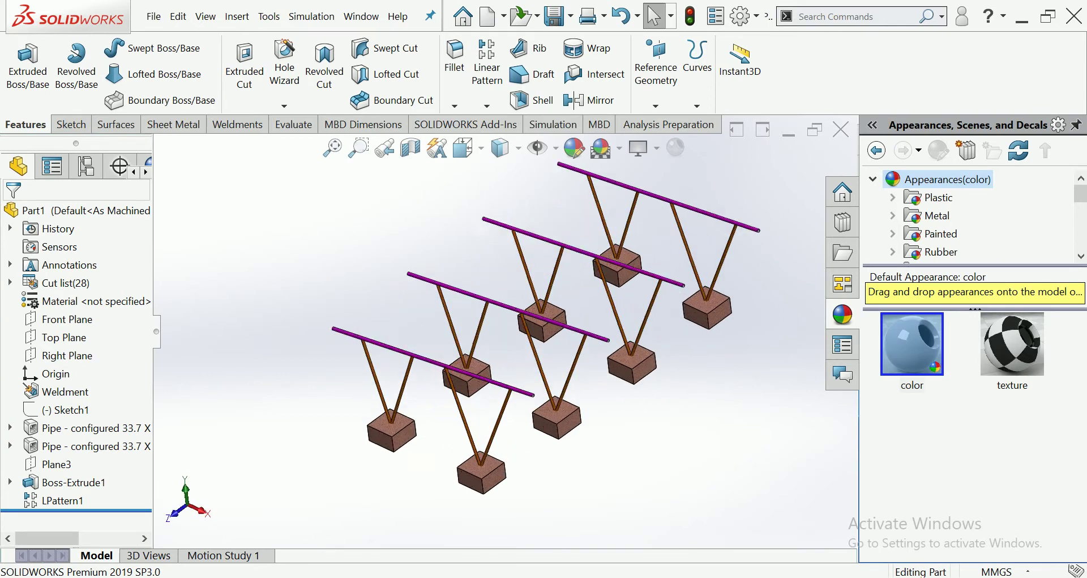
{"action": "key", "text": "Left"}
{"action": "key", "text": "Left"}
{"action": "key", "text": "Left"}
{"action": "key", "text": "Left"}
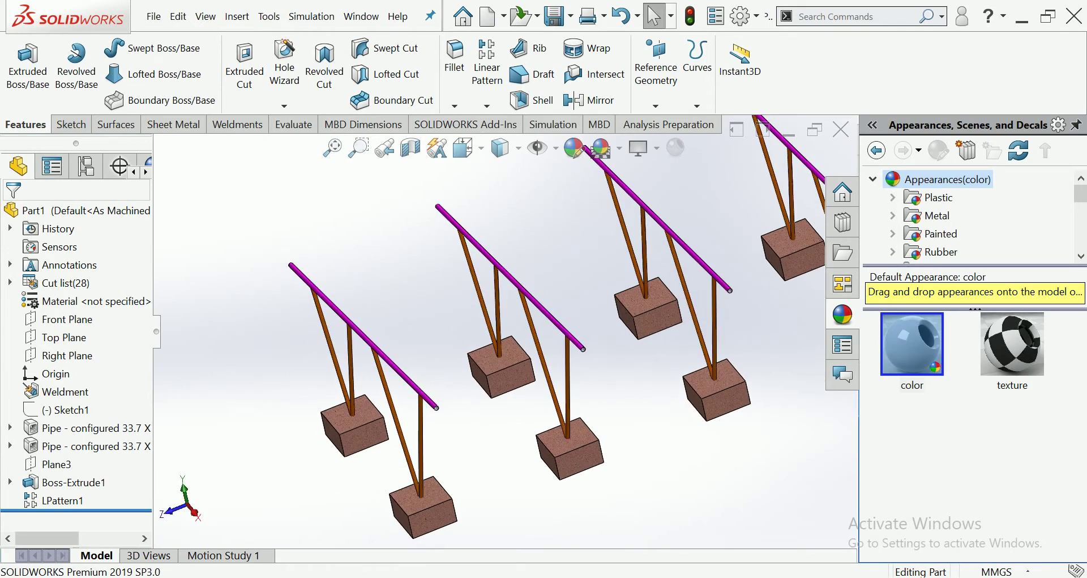
{"action": "key", "text": "Left"}
{"action": "key", "text": "Left"}
{"action": "key", "text": "Left"}
{"action": "key", "text": "Left"}
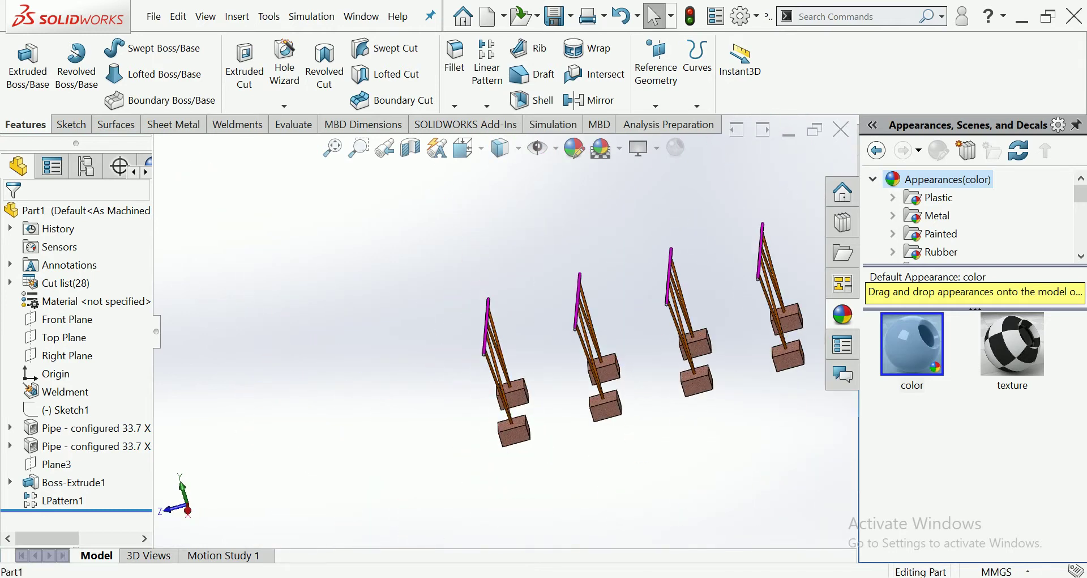
{"action": "key", "text": "Left"}
{"action": "key", "text": "Left"}
{"action": "key", "text": "Left"}
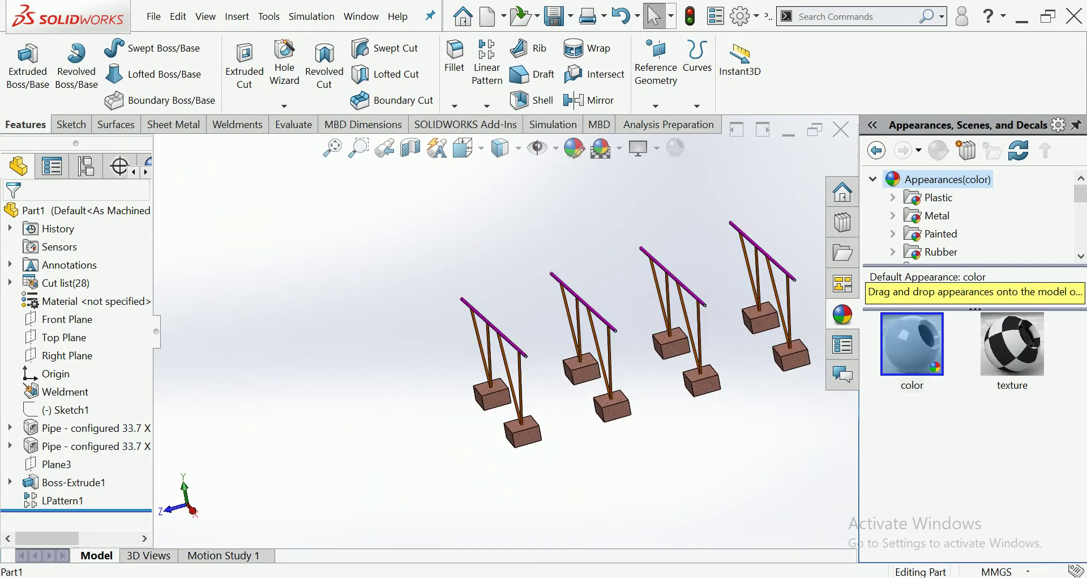
{"action": "key", "text": "Left"}
{"action": "key", "text": "Left"}
{"action": "key", "text": "Left"}
{"action": "key", "text": "Left"}
{"action": "key", "text": "Left"}
{"action": "key", "text": "Left"}
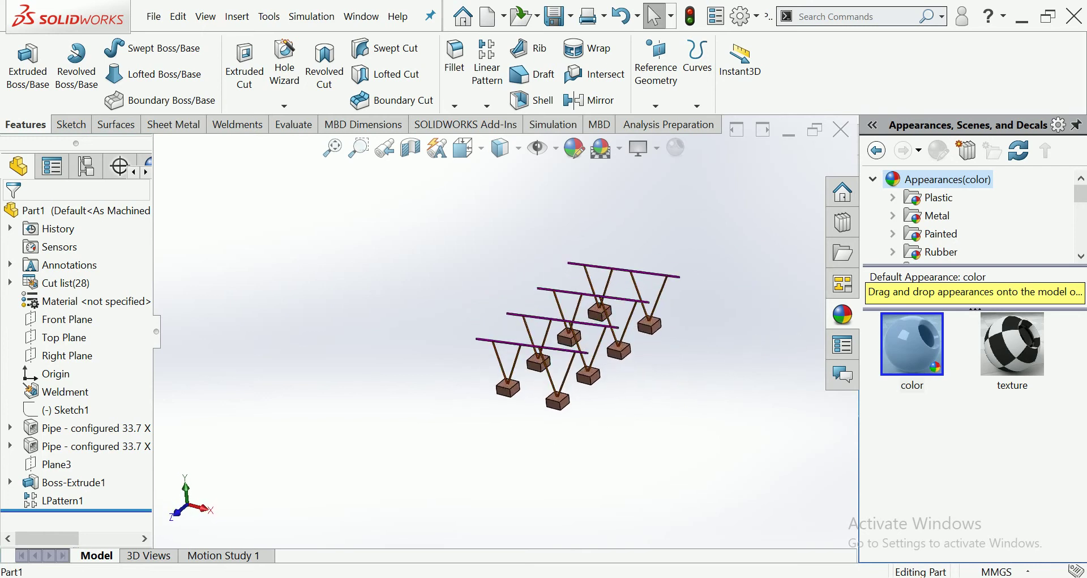
{"action": "left_click", "coordinate": [54, 500]}
Step: Edit LPattern1 to raise its instance count from 4 to 5
{"action": "left_click", "coordinate": [62, 472]}
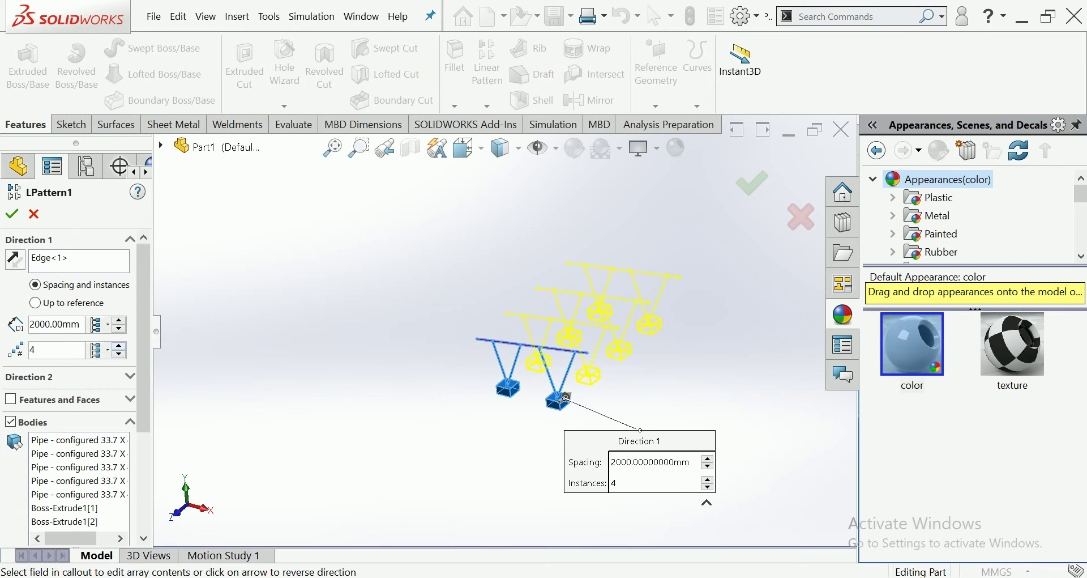
{"action": "key", "text": "Up"}
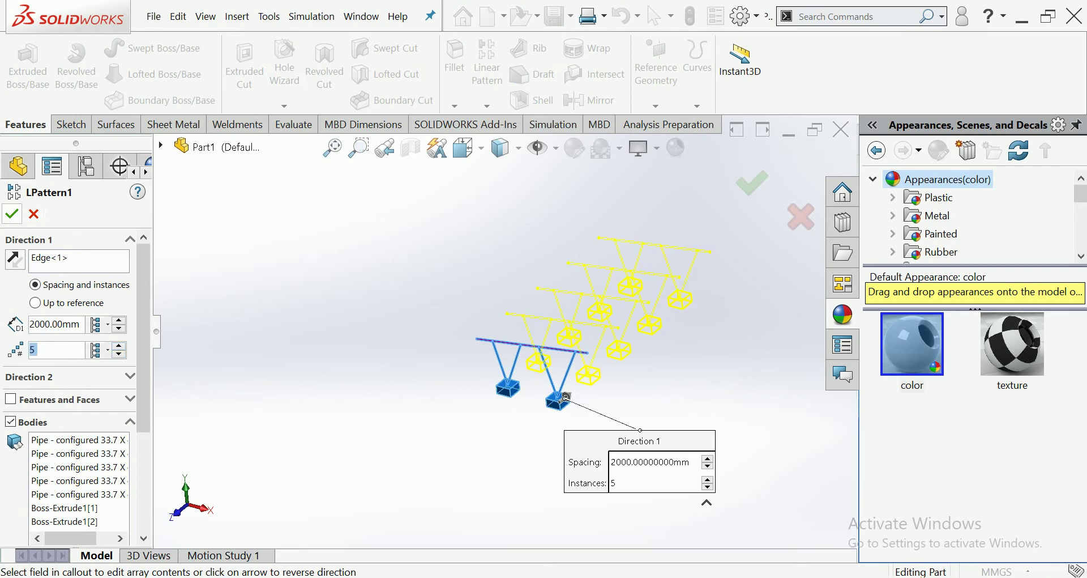
{"action": "left_click", "coordinate": [12, 214]}
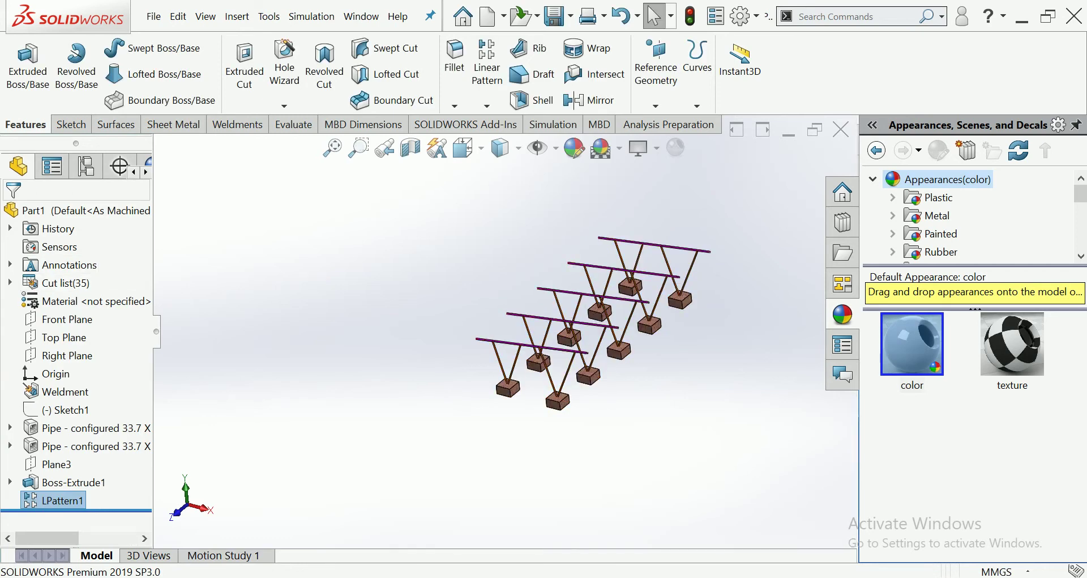
Step: Inspect the five frames, check a top pipe's diameter, then switch to the Evaluate tab
{"action": "key", "text": "Left"}
{"action": "key", "text": "Left"}
{"action": "key", "text": "Left"}
{"action": "scroll", "coordinate": [559, 344], "scroll_direction": "down", "scroll_amount": 3}
{"action": "key", "text": "Right"}
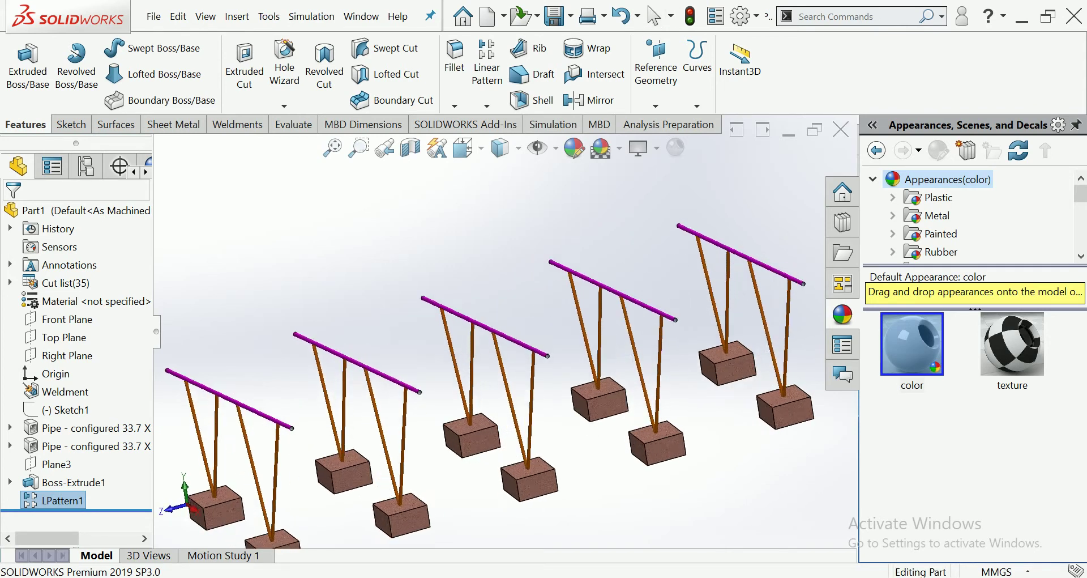
{"action": "key", "text": "Left"}
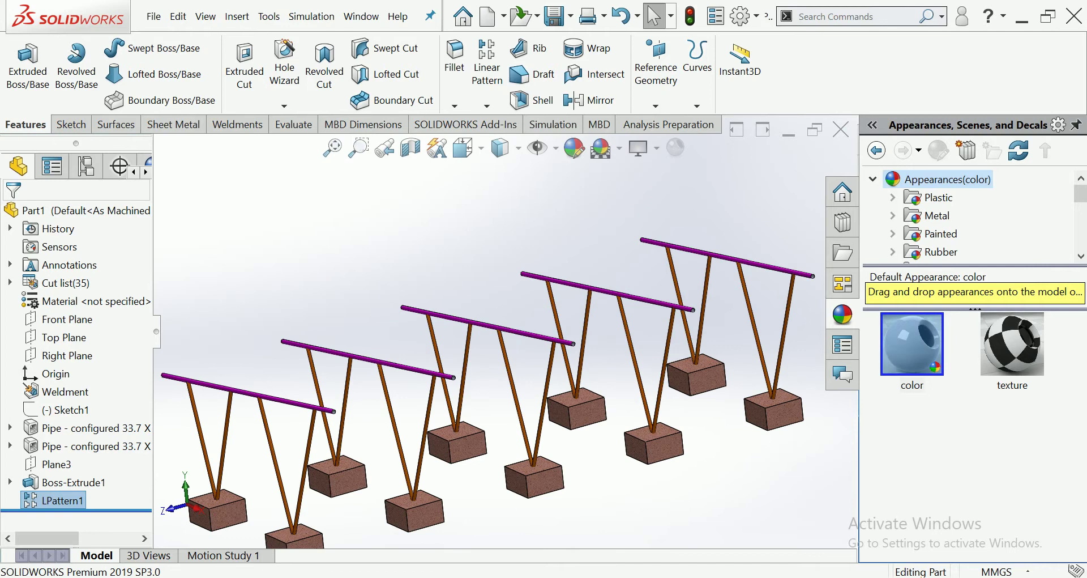
{"action": "scroll", "coordinate": [326, 408], "scroll_direction": "down", "scroll_amount": 2}
{"action": "scroll", "coordinate": [325, 408], "scroll_direction": "down", "scroll_amount": 3}
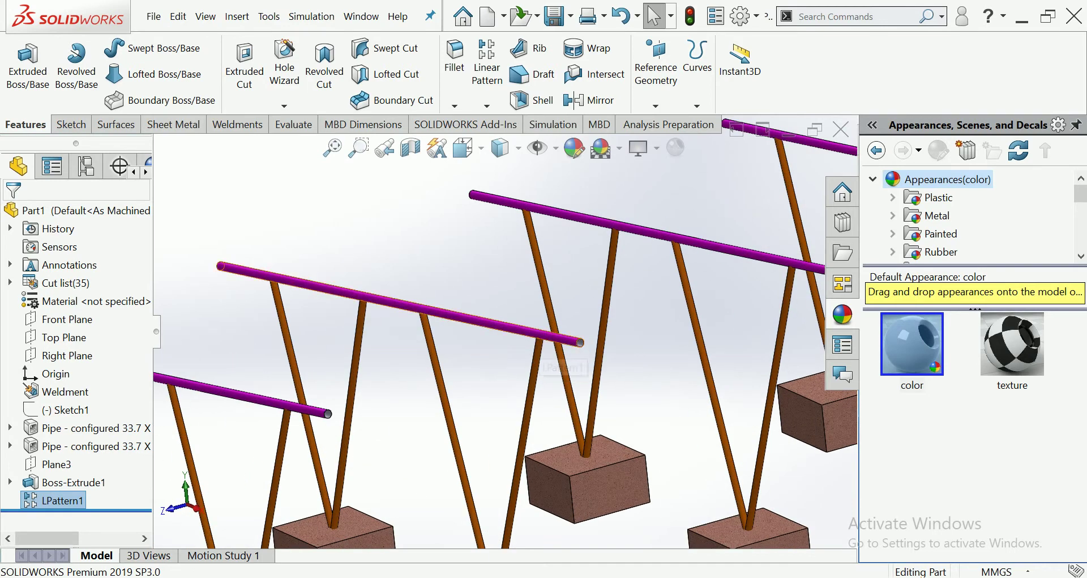
{"action": "left_click", "coordinate": [504, 327]}
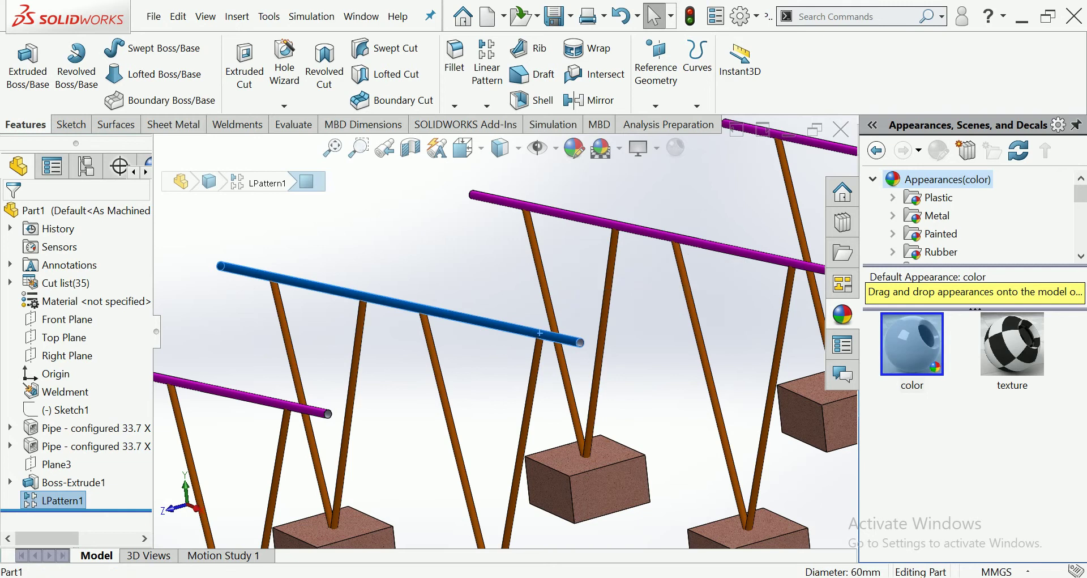
{"action": "scroll", "coordinate": [504, 330], "scroll_direction": "up", "scroll_amount": 3}
{"action": "key", "text": "Escape"}
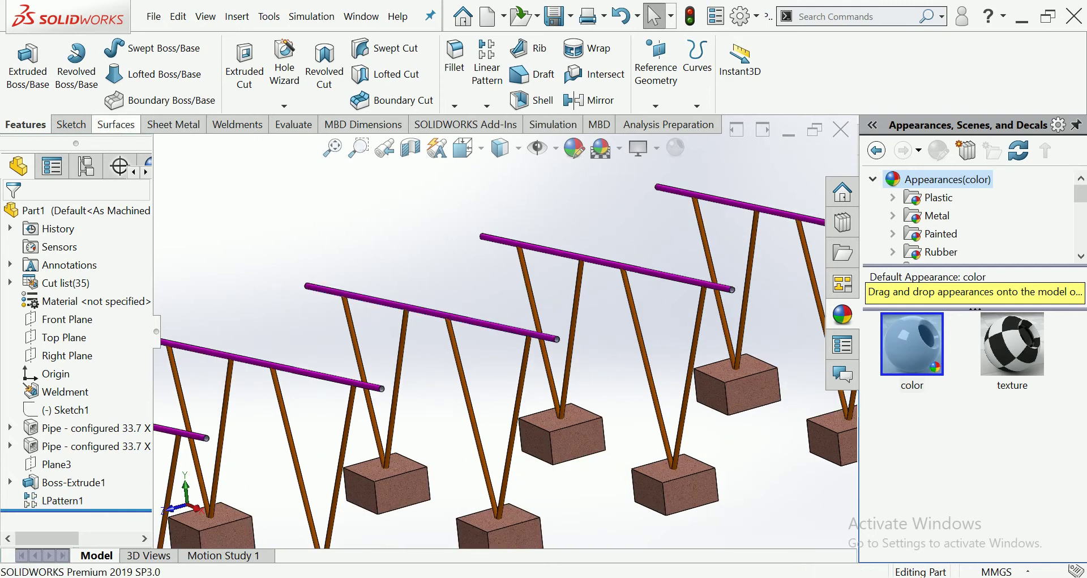
{"action": "left_click", "coordinate": [237, 124]}
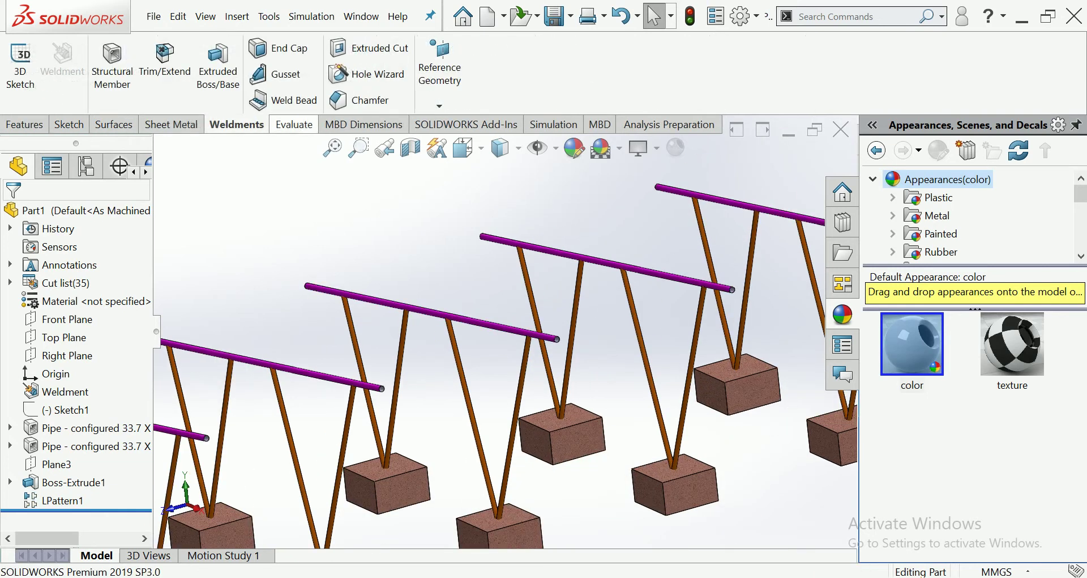
{"action": "left_click", "coordinate": [294, 124]}
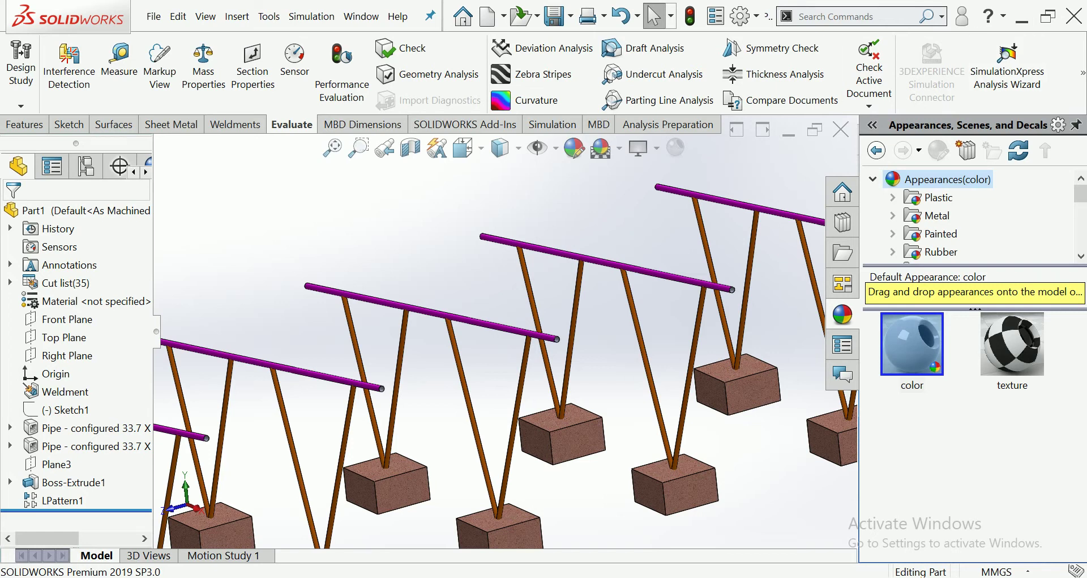
Step: Fit and turn the view of the stands, then start a new 3D sketch
{"action": "key", "text": "f"}
{"action": "key", "text": "Left"}
{"action": "key", "text": "Left"}
{"action": "key", "text": "Left"}
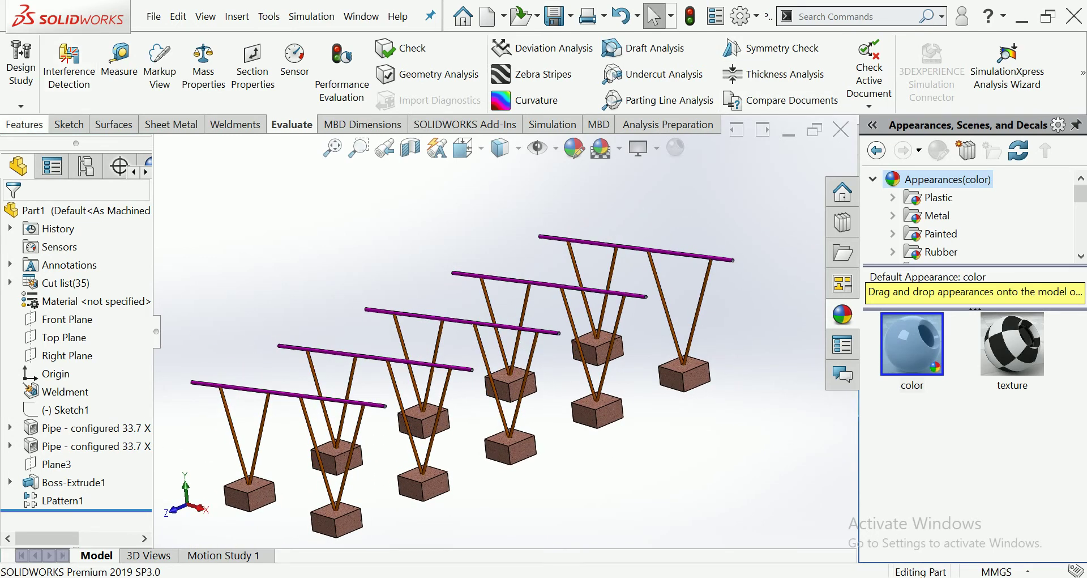
{"action": "left_click", "coordinate": [654, 16]}
{"action": "left_click", "coordinate": [70, 124]}
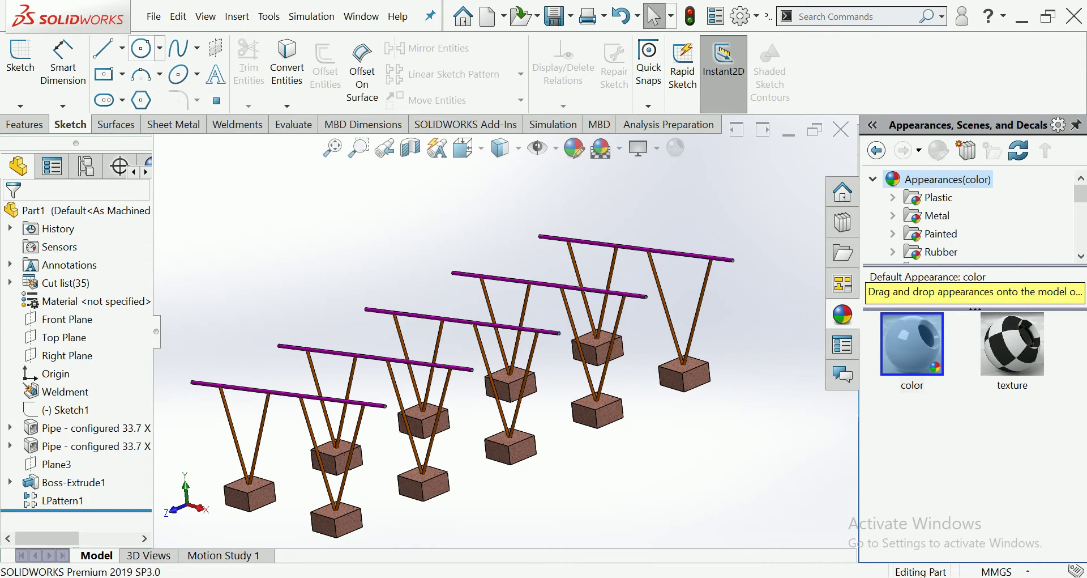
{"action": "left_click", "coordinate": [122, 47]}
{"action": "left_click", "coordinate": [121, 71]}
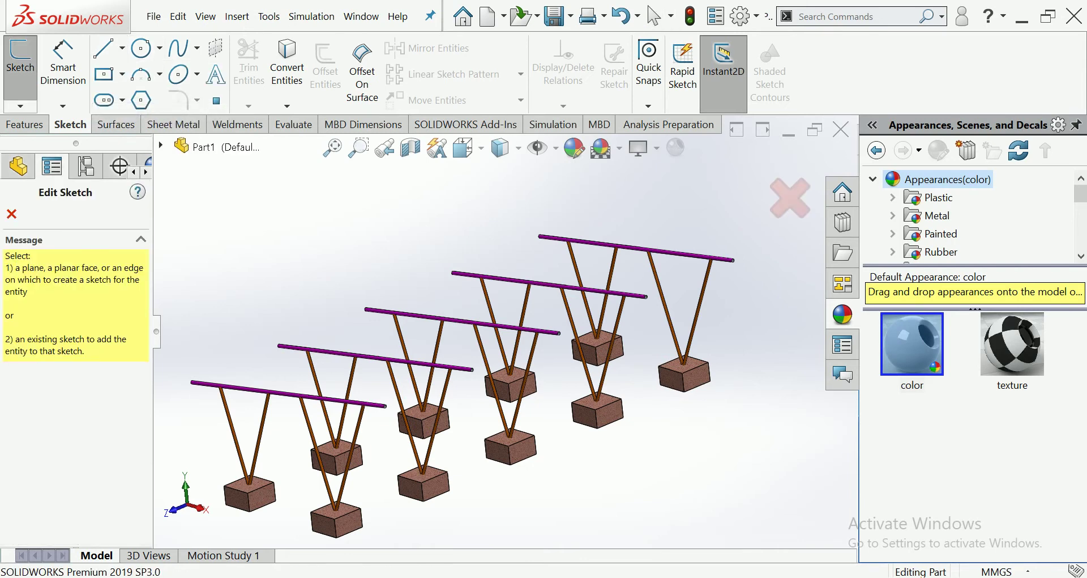
{"action": "left_click", "coordinate": [63, 106]}
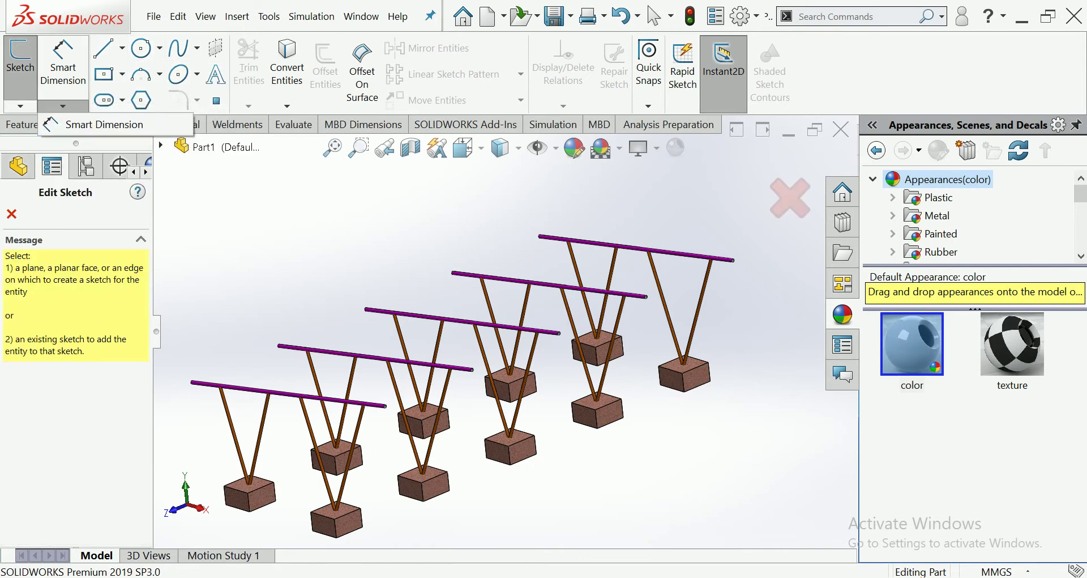
{"action": "left_click", "coordinate": [20, 105]}
{"action": "left_click", "coordinate": [26, 141]}
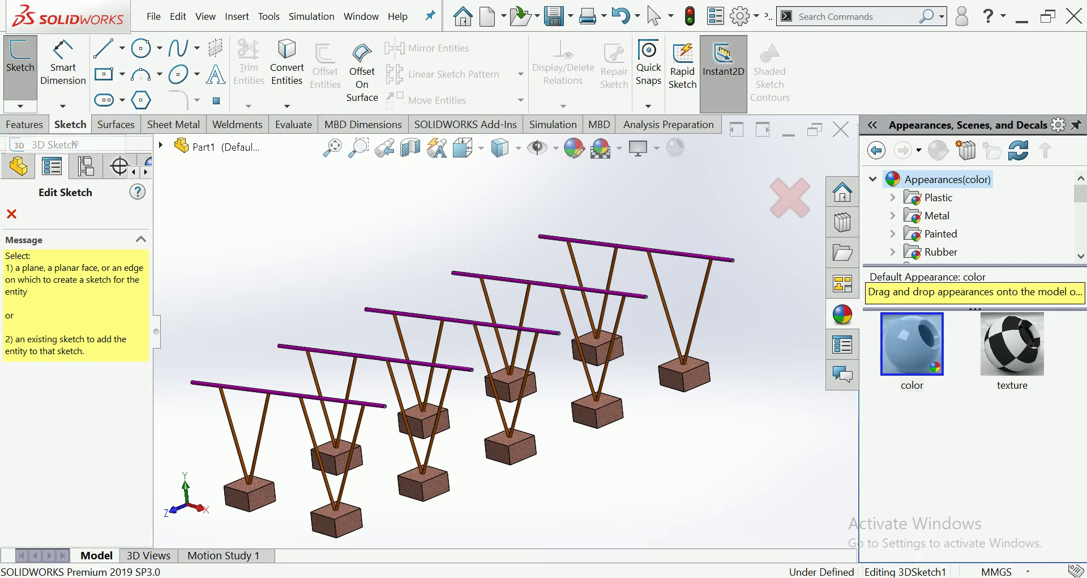
Step: Choose Midpoint Line and place the new line's midpoint on the stands
{"action": "left_click", "coordinate": [122, 48]}
{"action": "left_click", "coordinate": [151, 112]}
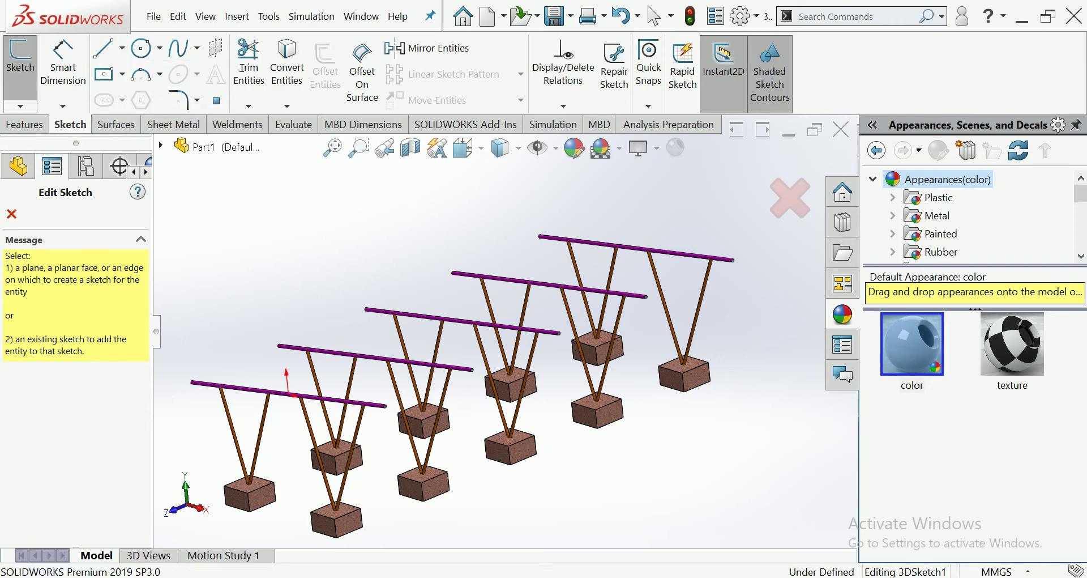
{"action": "scroll", "coordinate": [577, 358], "scroll_direction": "down", "scroll_amount": 2}
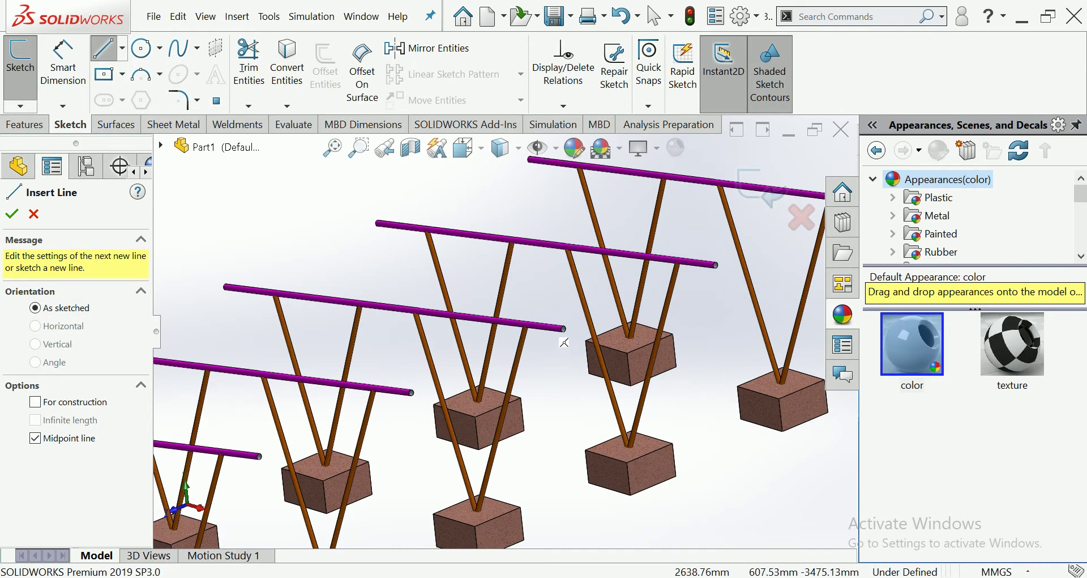
{"action": "scroll", "coordinate": [565, 347], "scroll_direction": "down", "scroll_amount": 2}
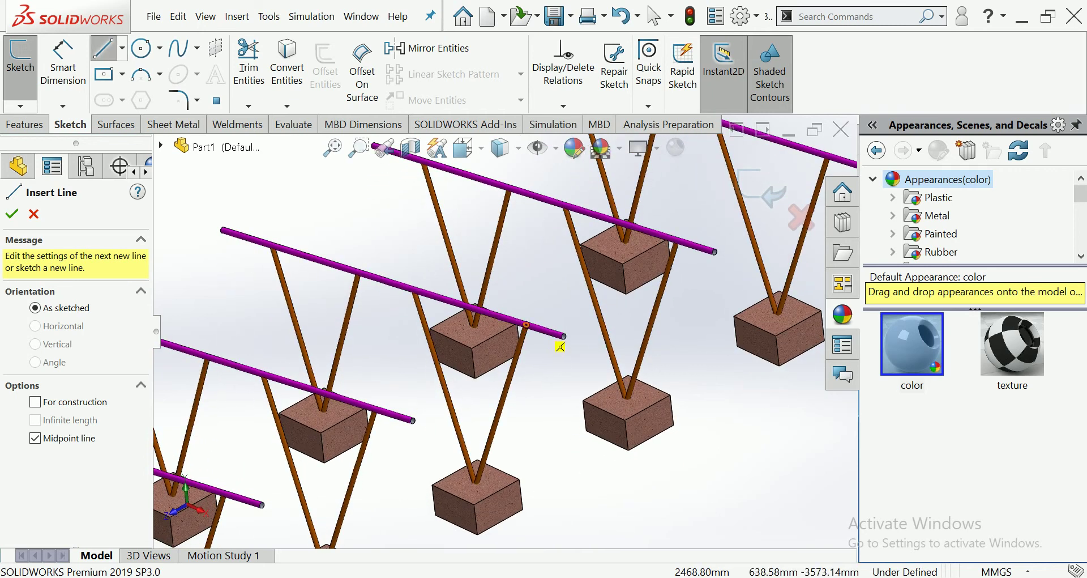
{"action": "left_click", "coordinate": [560, 346]}
{"action": "scroll", "coordinate": [673, 266], "scroll_direction": "up", "scroll_amount": 2}
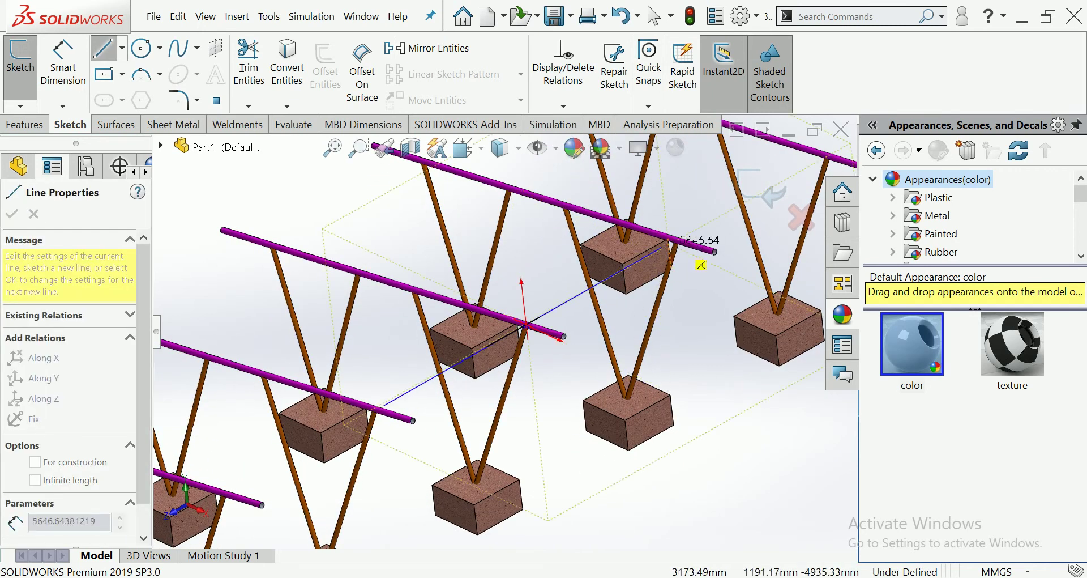
{"action": "scroll", "coordinate": [673, 266], "scroll_direction": "up", "scroll_amount": 2}
{"action": "scroll", "coordinate": [674, 266], "scroll_direction": "up", "scroll_amount": 2}
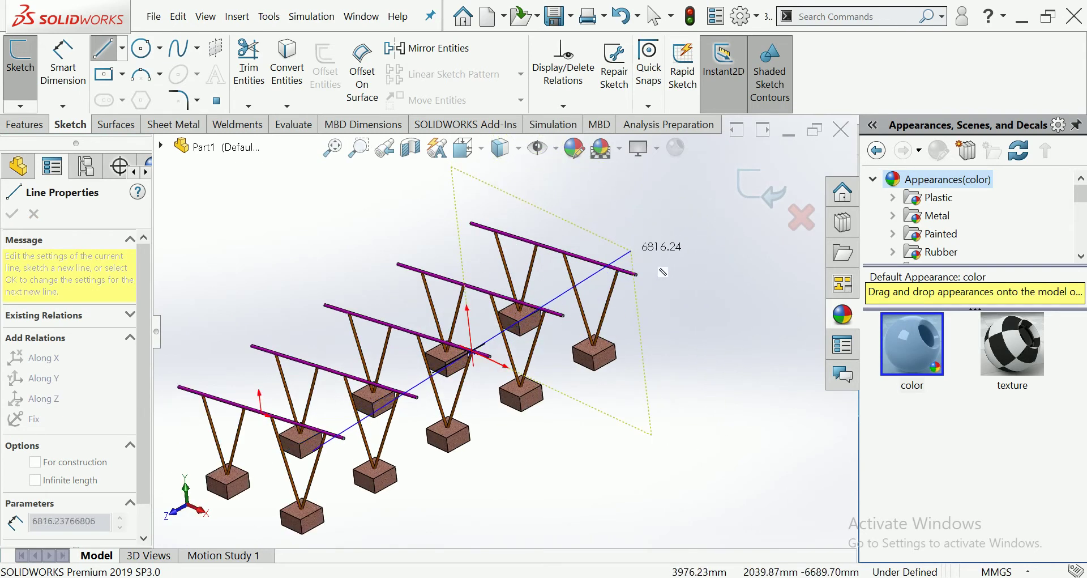
Step: Extend the line beyond the last stand so it crosses all five rails
{"action": "mouse_move", "coordinate": [645, 270]}
{"action": "middle_mouse_down"}
{"action": "mouse_move", "coordinate": [720, 187]}
{"action": "mouse_move", "coordinate": [668, 283]}
{"action": "mouse_move", "coordinate": [402, 373]}
{"action": "mouse_move", "coordinate": [175, 540]}
{"action": "mouse_move", "coordinate": [576, 374]}
{"action": "middle_mouse_up"}
{"action": "scroll", "coordinate": [668, 314], "scroll_direction": "down", "scroll_amount": 2}
{"action": "scroll", "coordinate": [668, 314], "scroll_direction": "up", "scroll_amount": 2}
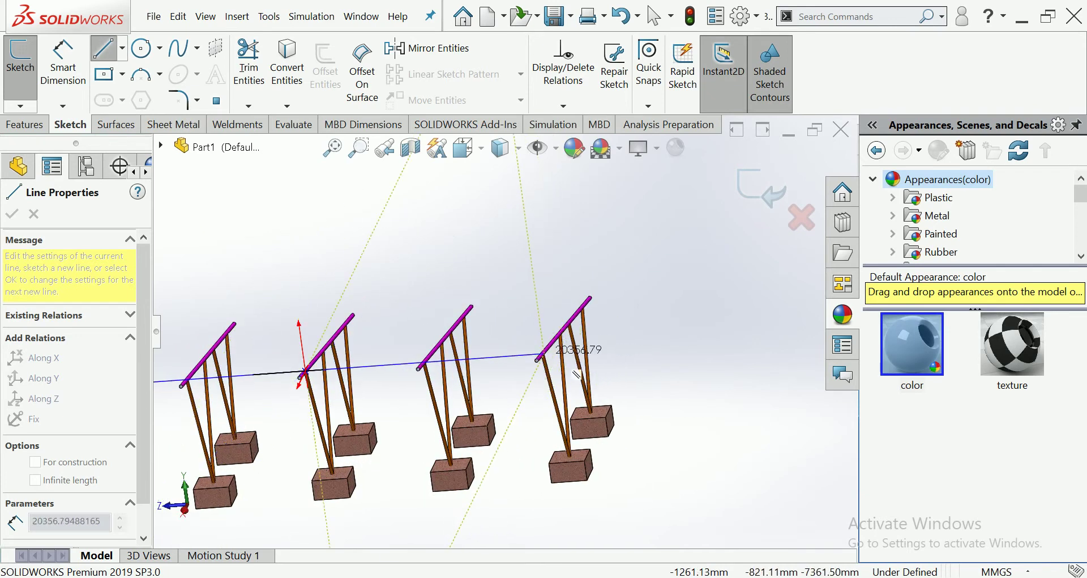
{"action": "scroll", "coordinate": [576, 374], "scroll_direction": "down", "scroll_amount": 1}
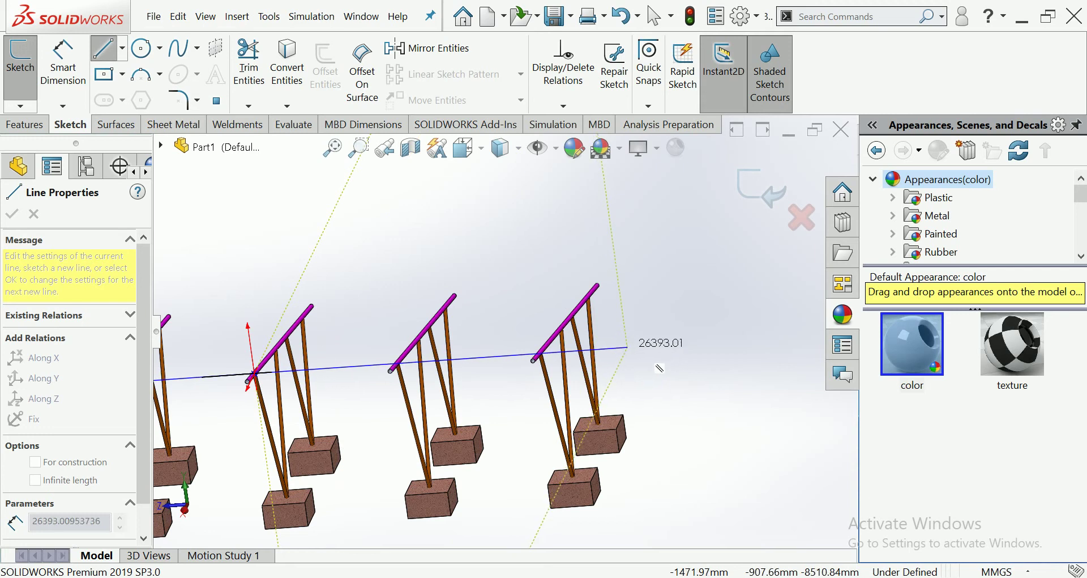
{"action": "middle_click_drag", "start_coordinate": [665, 371], "coordinate": [664, 379]}
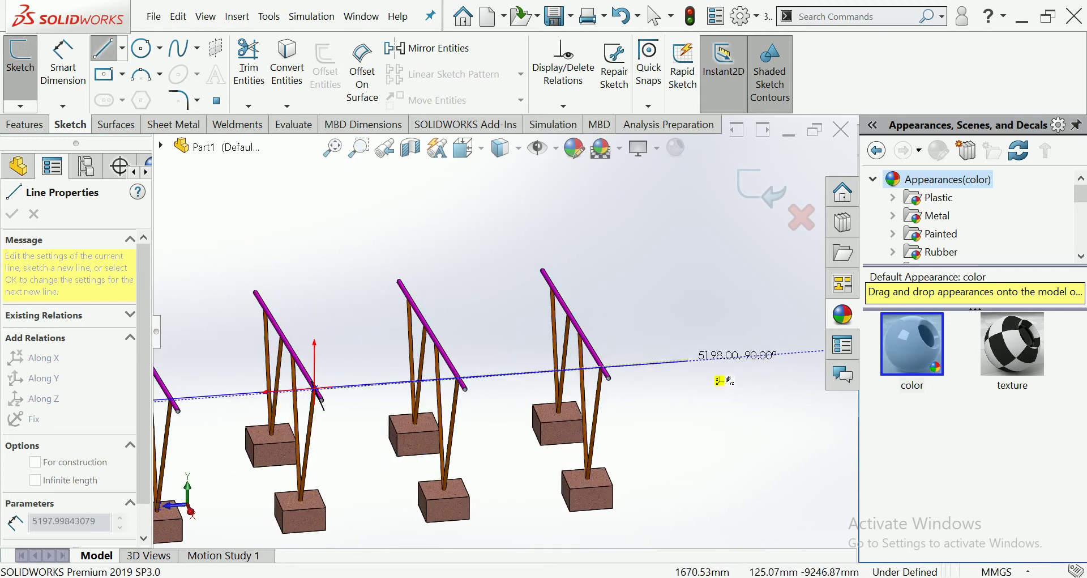
{"action": "left_click", "coordinate": [677, 360]}
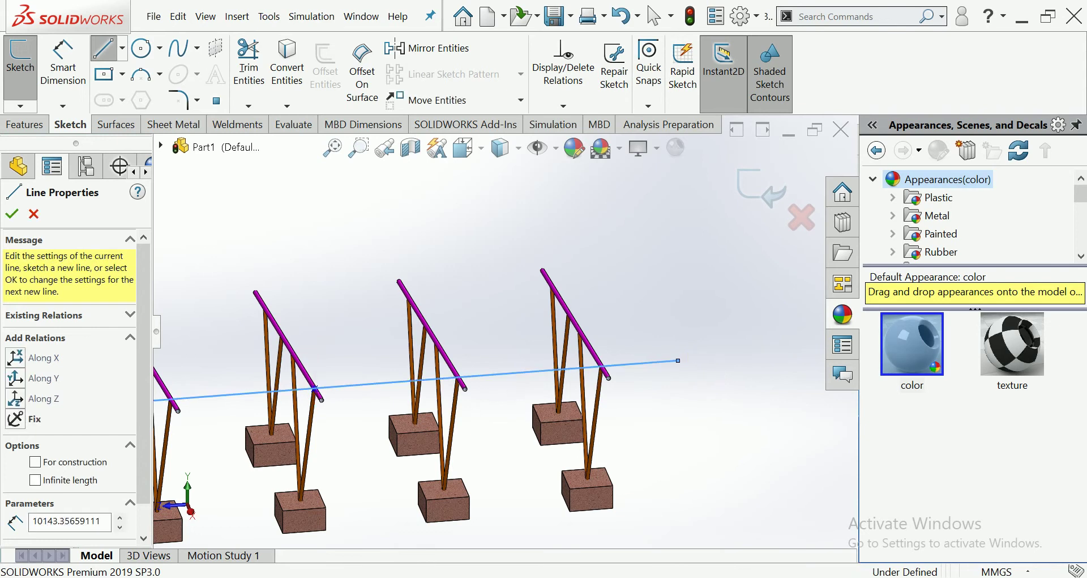
{"action": "scroll", "coordinate": [607, 260], "scroll_direction": "up", "scroll_amount": 3}
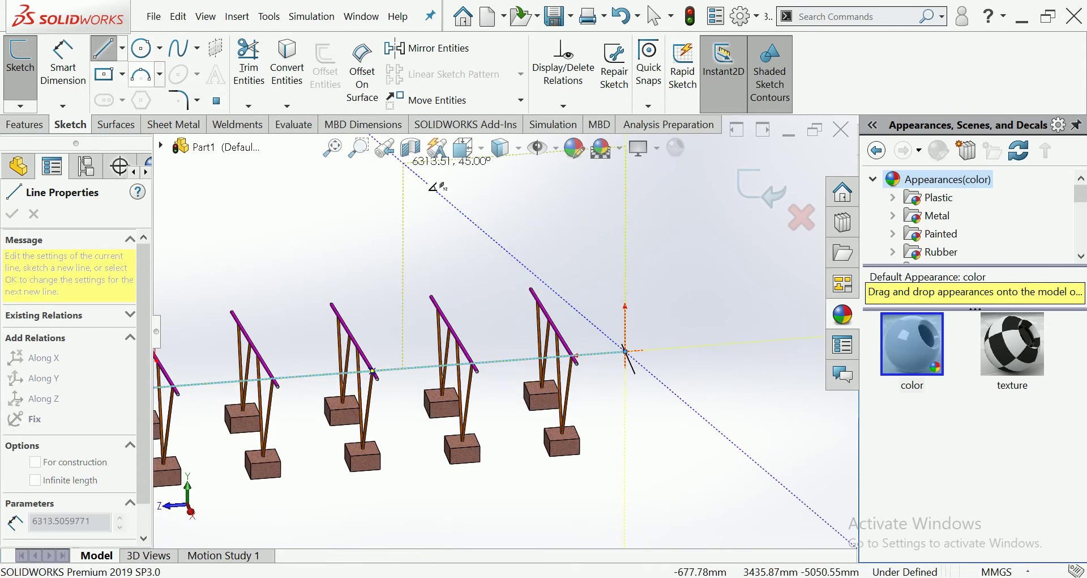
{"action": "key", "text": "Escape"}
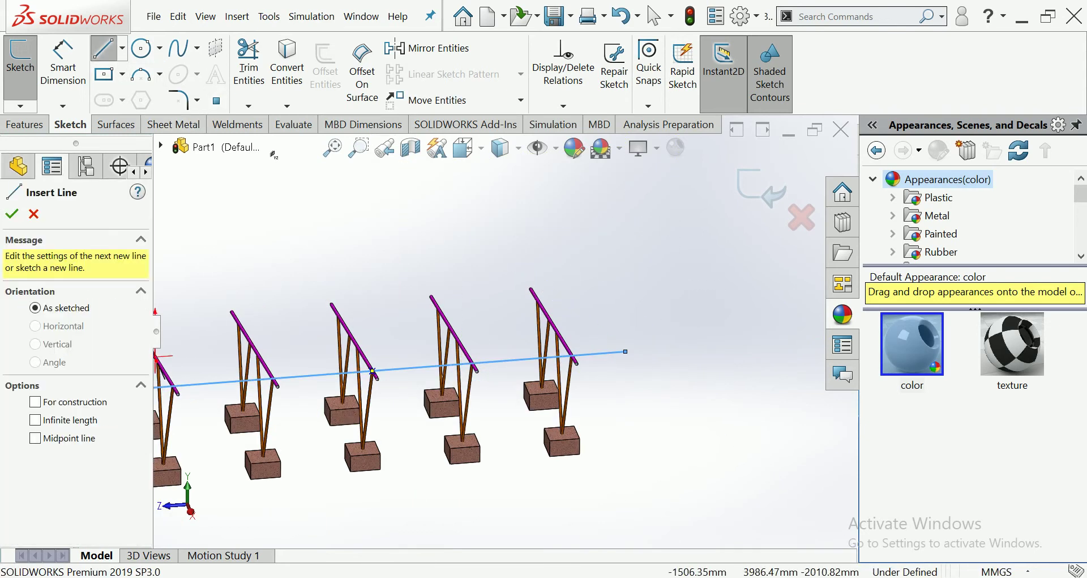
{"action": "key", "text": "Escape"}
{"action": "scroll", "coordinate": [516, 292], "scroll_direction": "up", "scroll_amount": 3}
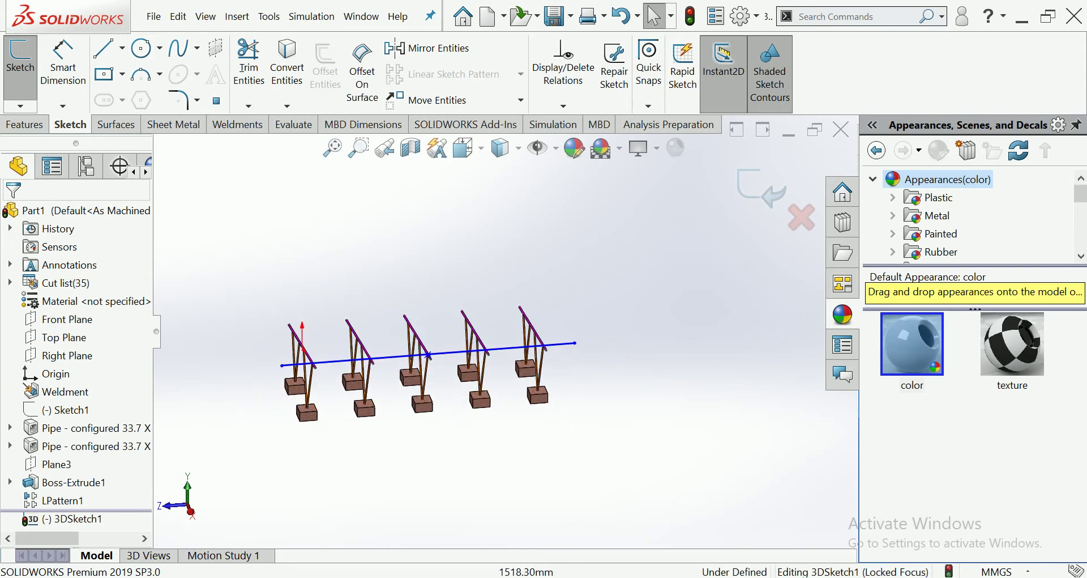
{"action": "mouse_move", "coordinate": [430, 351]}
{"action": "middle_mouse_down"}
{"action": "mouse_move", "coordinate": [526, 305]}
{"action": "mouse_move", "coordinate": [620, 285]}
{"action": "mouse_move", "coordinate": [598, 289]}
{"action": "middle_mouse_up"}
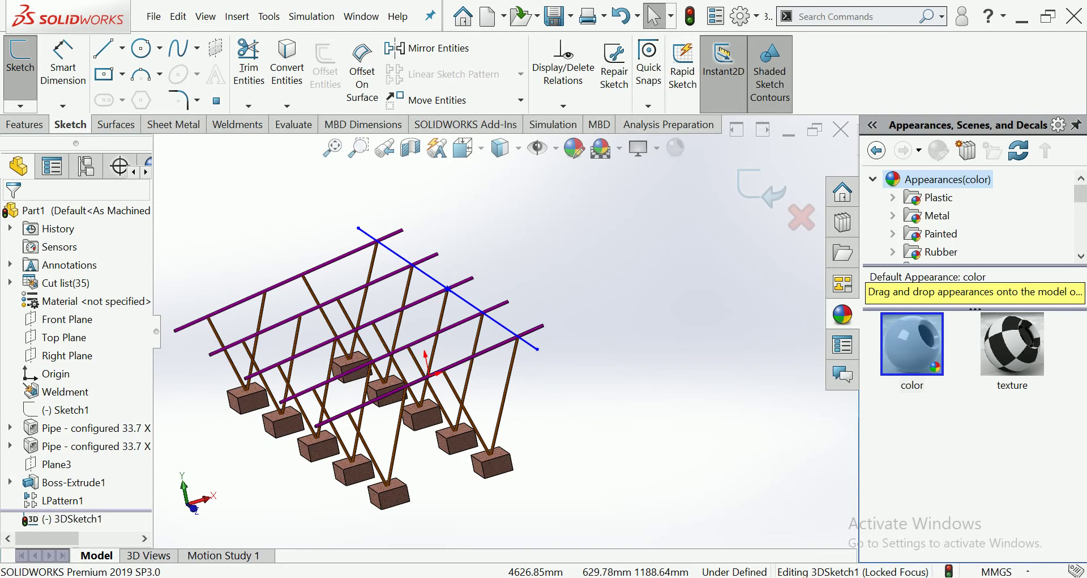
Step: Dimension the long 3D sketch line to 10200 mm and close the 3D sketch
{"action": "left_click", "coordinate": [63, 62]}
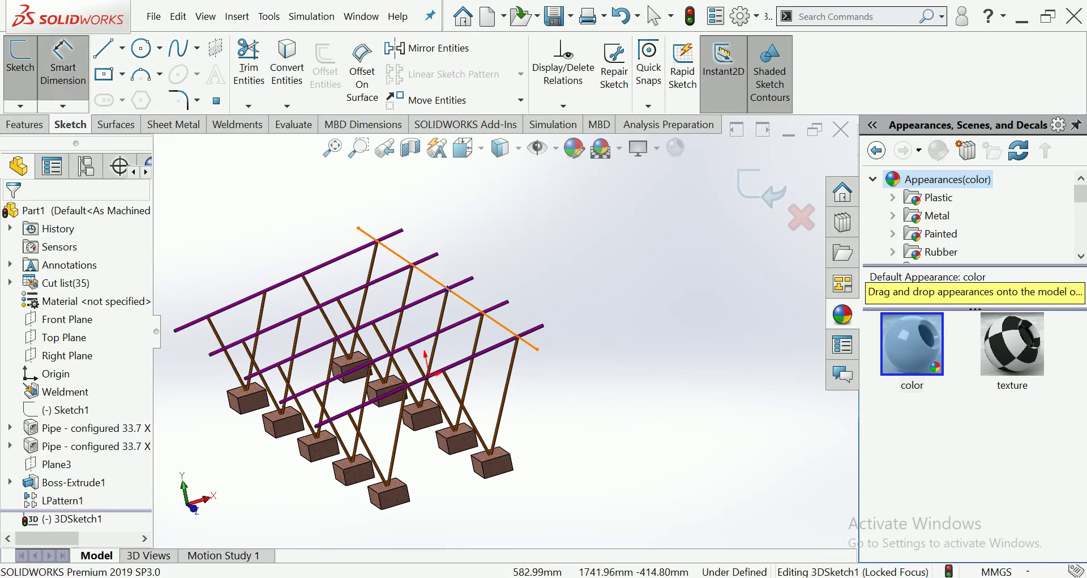
{"action": "left_click", "coordinate": [430, 276]}
{"action": "left_click", "coordinate": [594, 331]}
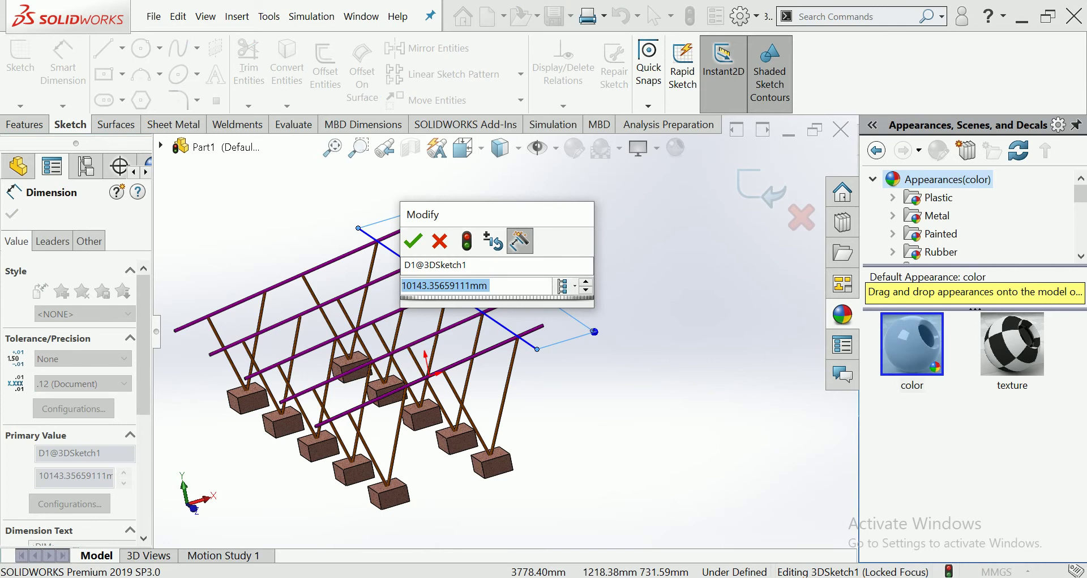
{"action": "type", "text": "10200"}
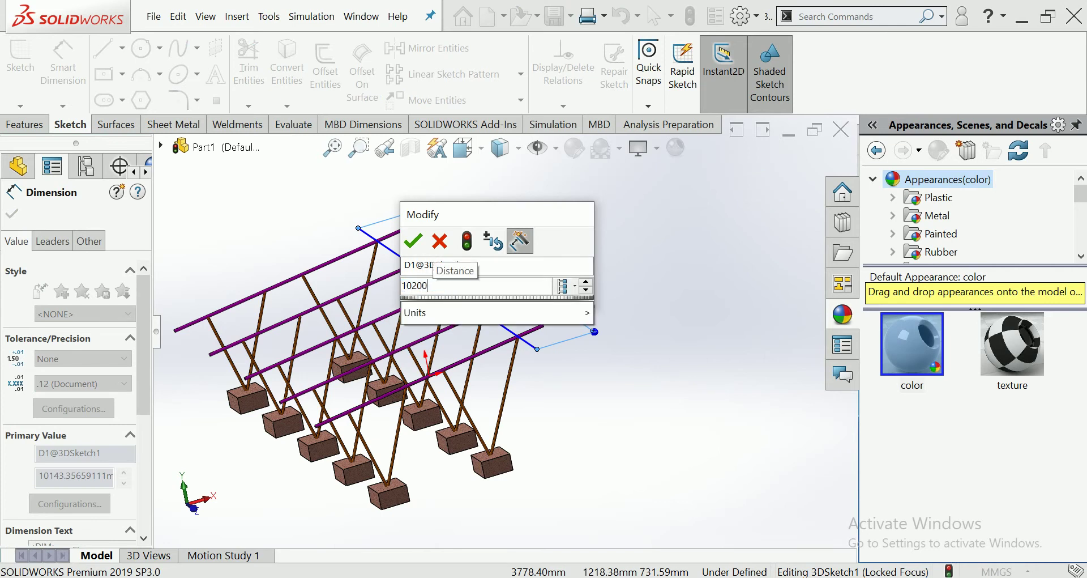
{"action": "key", "text": "Return"}
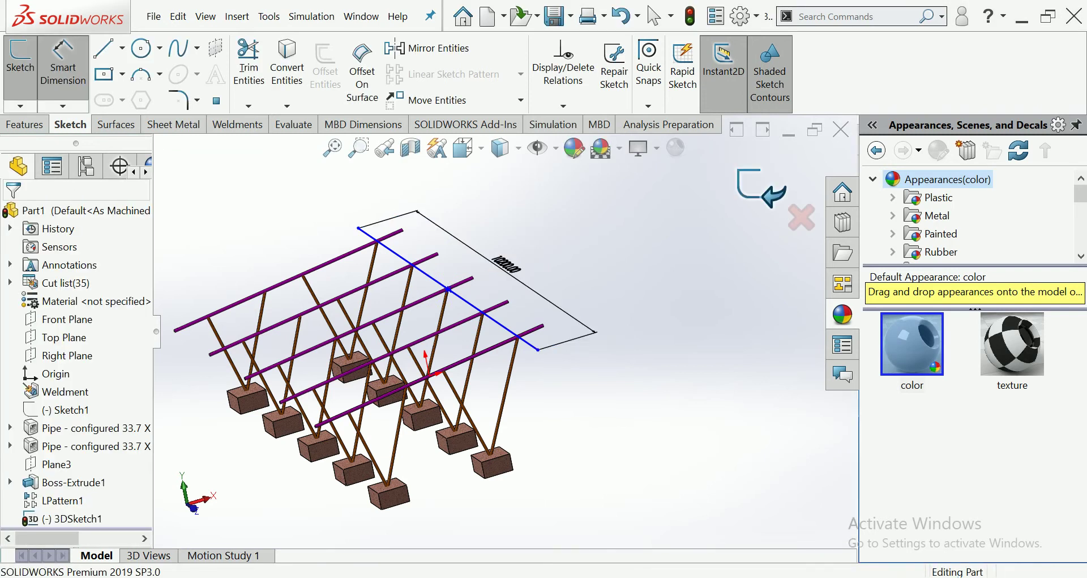
{"action": "key", "text": "ctrl+b"}
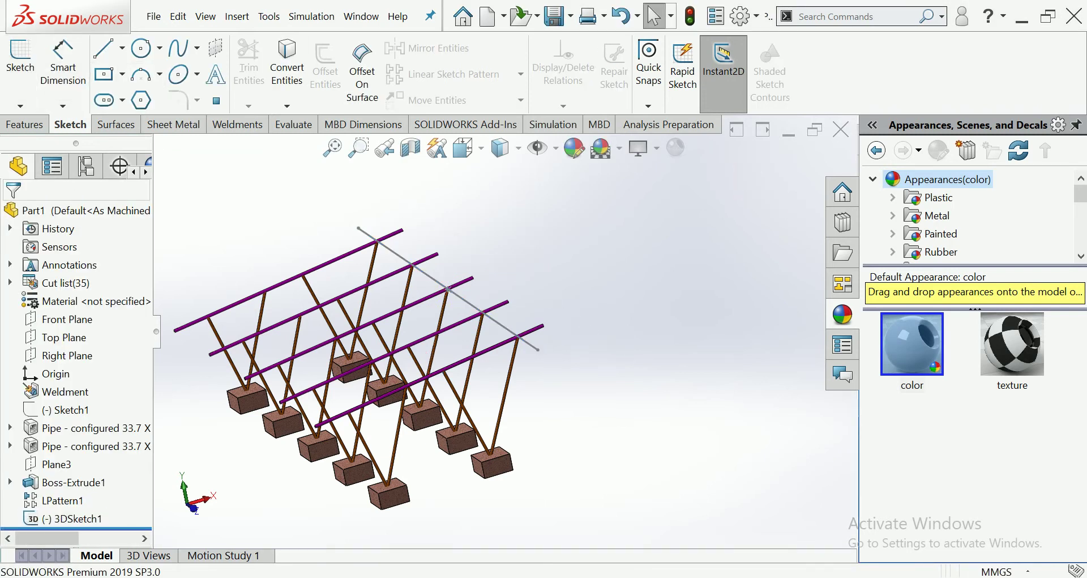
Step: Add a structural pipe member along the sketch line and open its profile sketch Sketch14
{"action": "left_click", "coordinate": [237, 124]}
{"action": "left_click", "coordinate": [112, 68]}
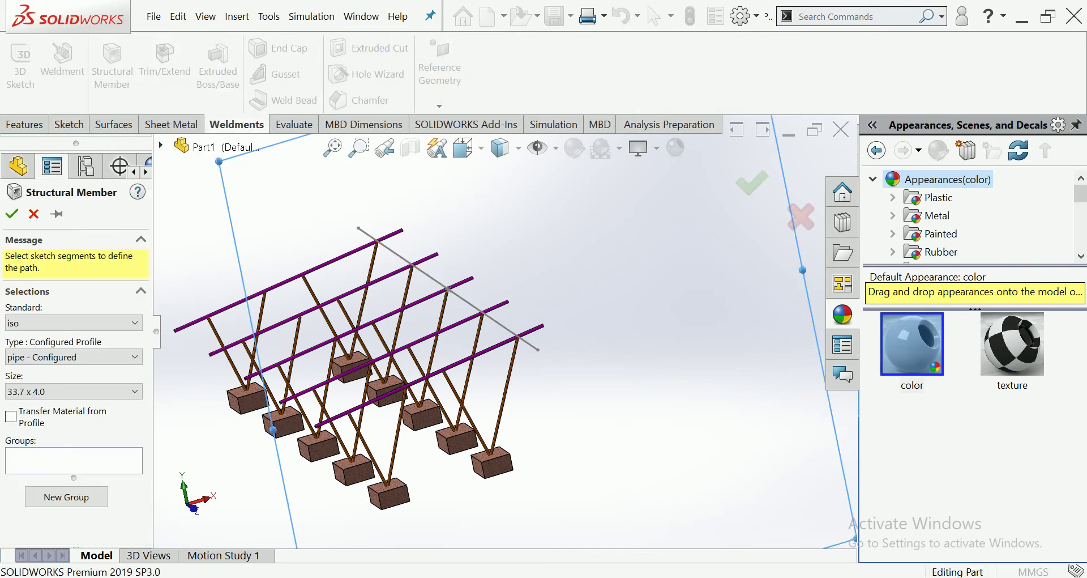
{"action": "left_click", "coordinate": [536, 349]}
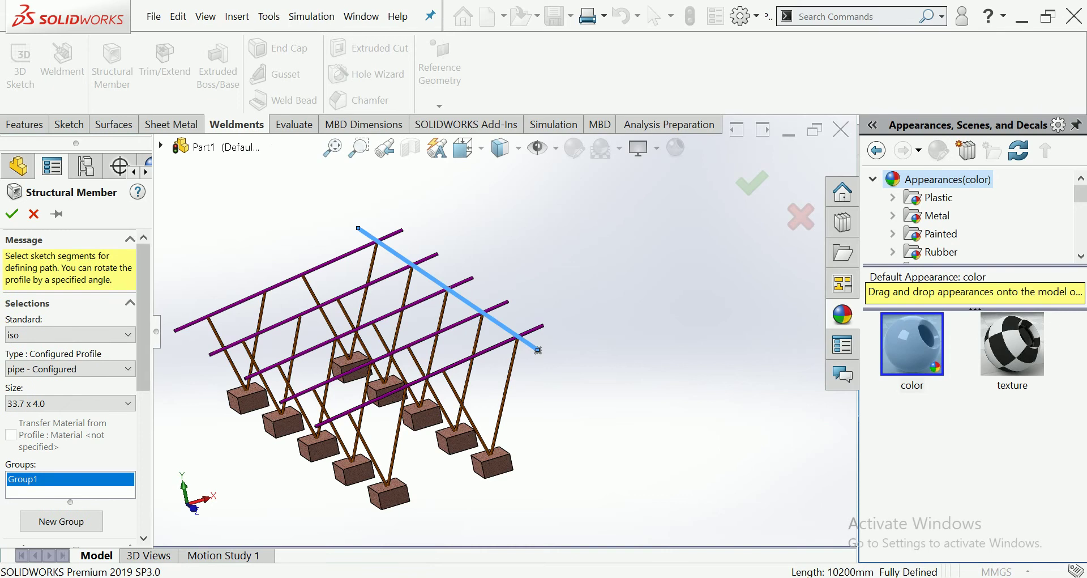
{"action": "left_click", "coordinate": [11, 214]}
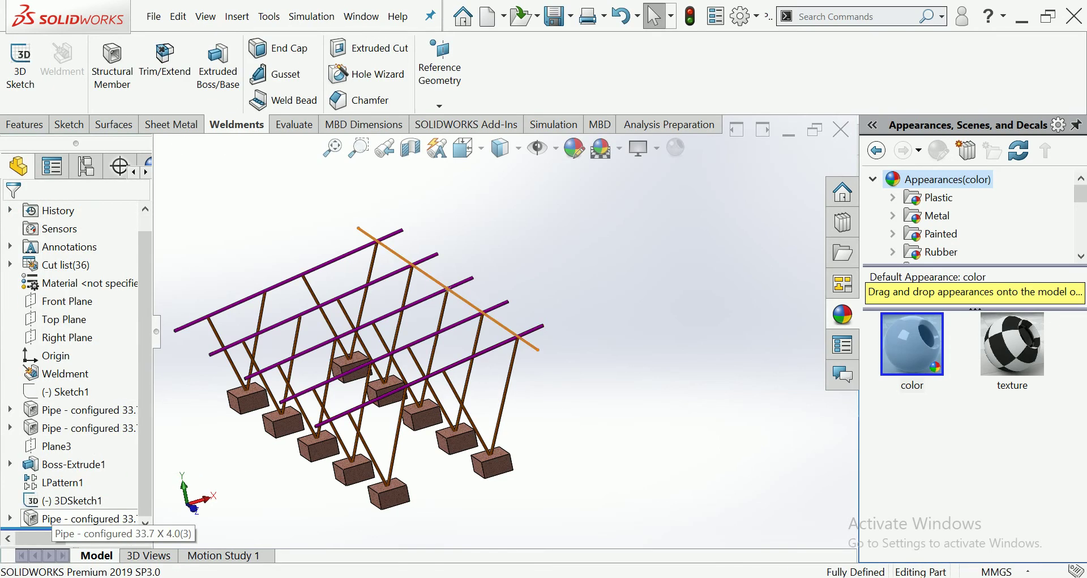
{"action": "left_click", "coordinate": [79, 500]}
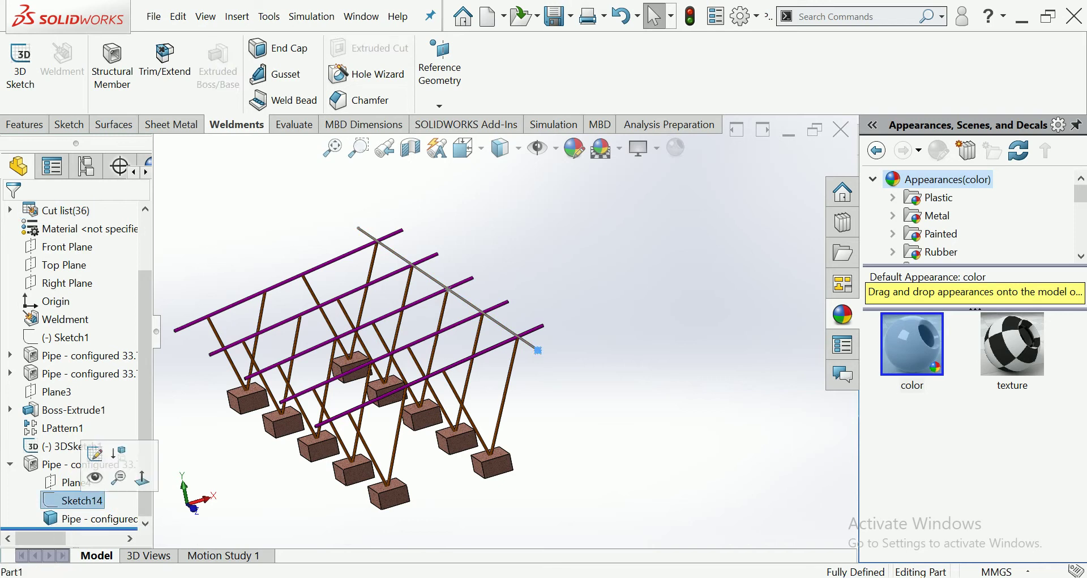
{"action": "left_click", "coordinate": [95, 453]}
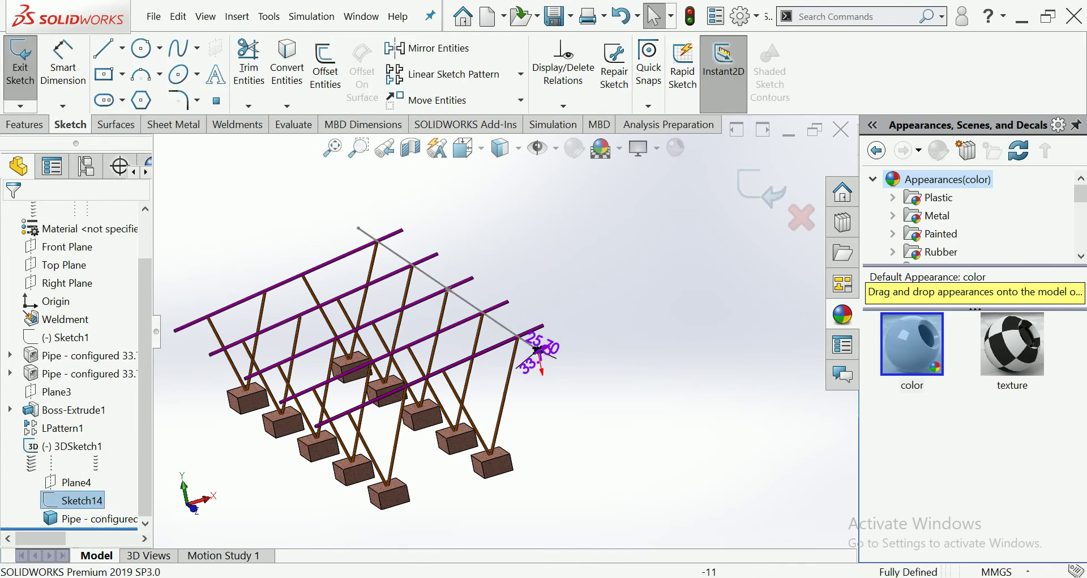
Step: Change the profile diameters from 33.70 to 60 mm outer and 58 mm inner, then rebuild
{"action": "scroll", "coordinate": [525, 300], "scroll_direction": "down", "scroll_amount": 3}
{"action": "scroll", "coordinate": [528, 303], "scroll_direction": "down", "scroll_amount": 2}
{"action": "scroll", "coordinate": [528, 303], "scroll_direction": "down", "scroll_amount": 2}
{"action": "scroll", "coordinate": [528, 303], "scroll_direction": "down", "scroll_amount": 2}
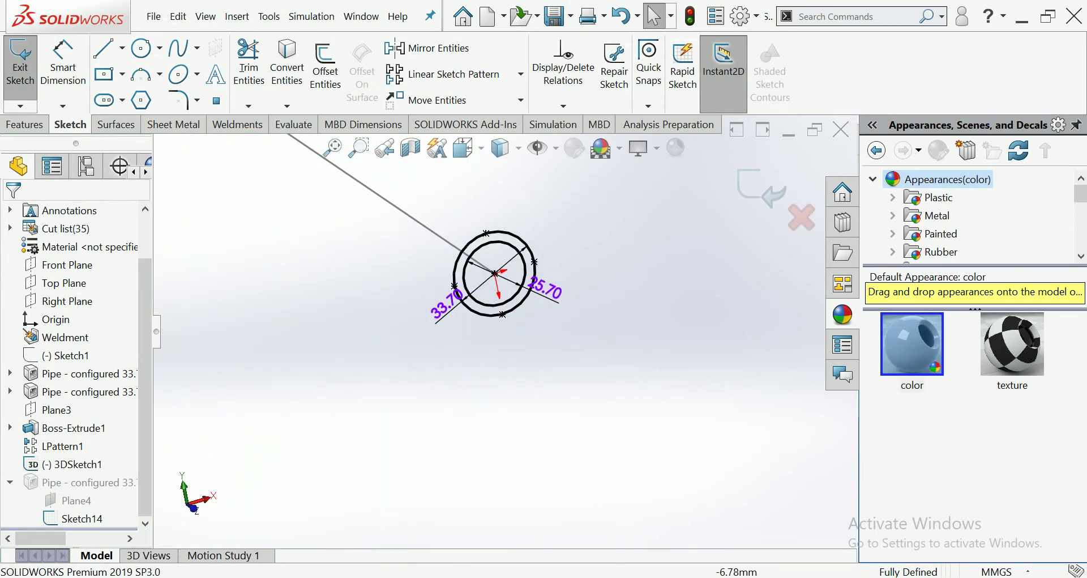
{"action": "scroll", "coordinate": [528, 303], "scroll_direction": "down", "scroll_amount": 2}
{"action": "scroll", "coordinate": [506, 334], "scroll_direction": "up", "scroll_amount": 2}
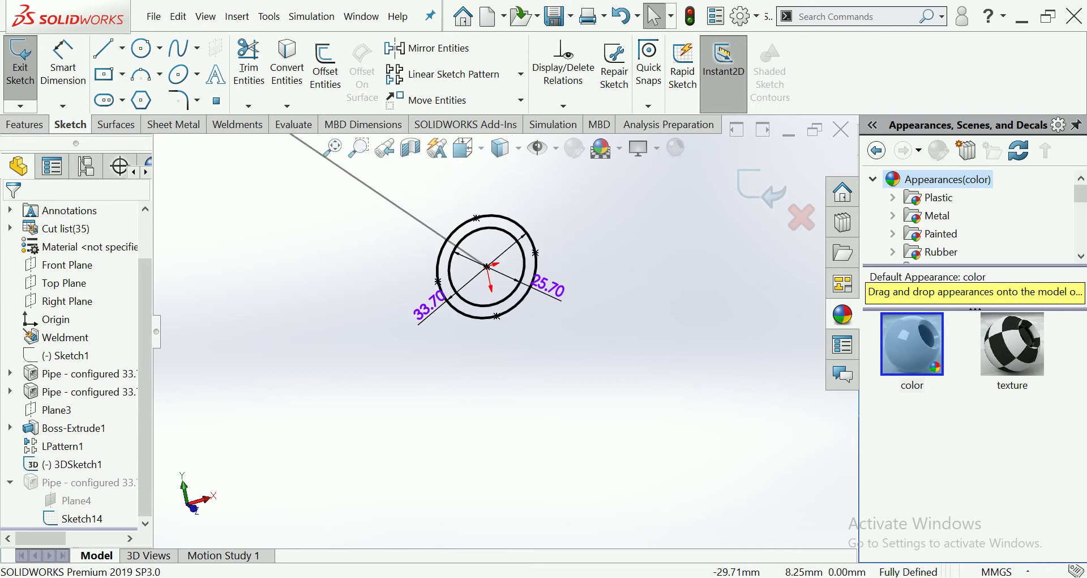
{"action": "left_click", "coordinate": [447, 299]}
{"action": "key", "text": "Escape"}
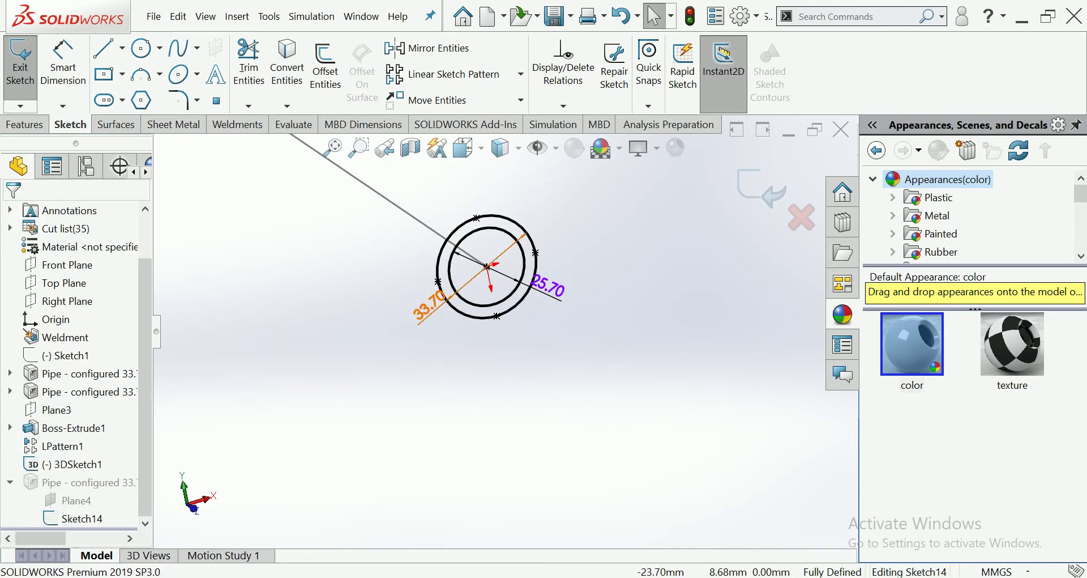
{"action": "double_click", "coordinate": [444, 300]}
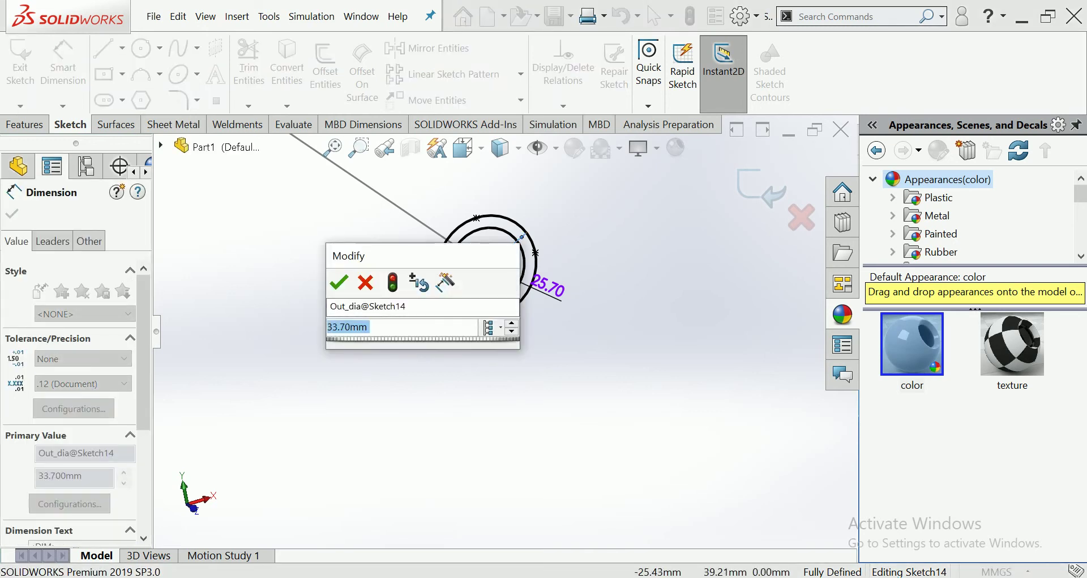
{"action": "type", "text": "60"}
{"action": "key", "text": "Return"}
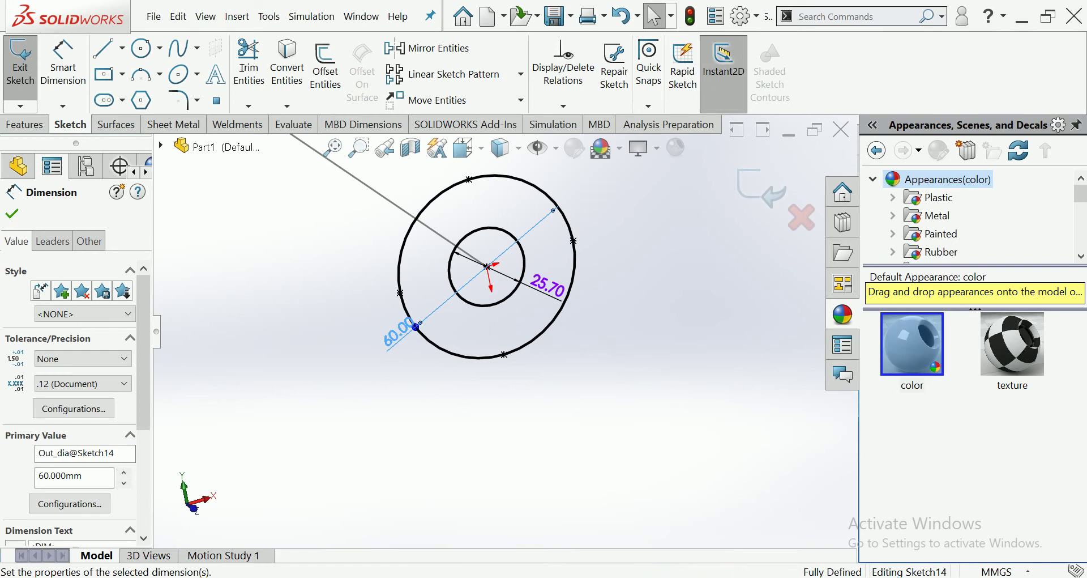
{"action": "left_click", "coordinate": [520, 281]}
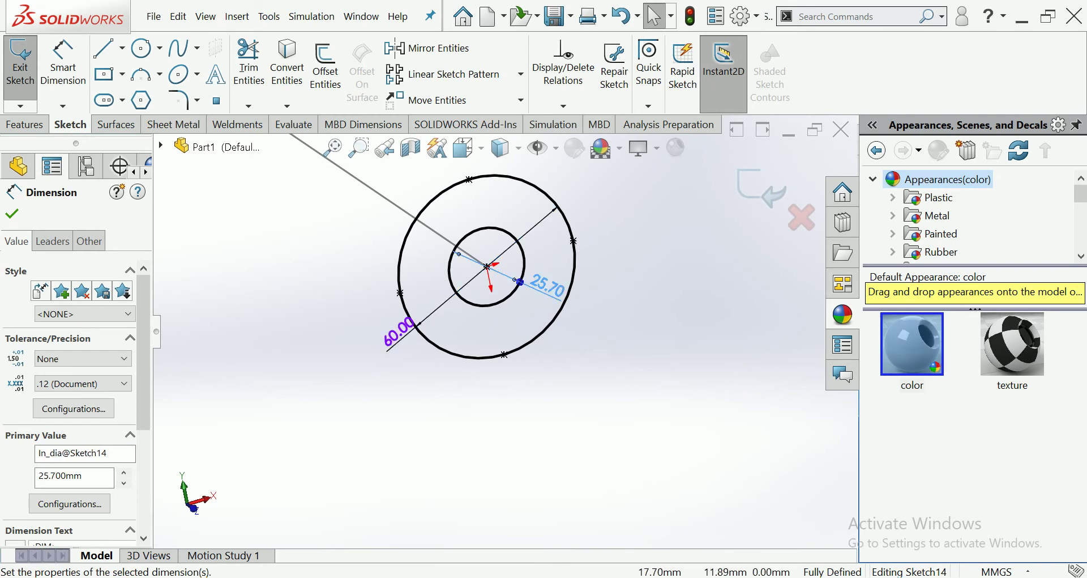
{"action": "double_click", "coordinate": [519, 281]}
{"action": "type", "text": "58"}
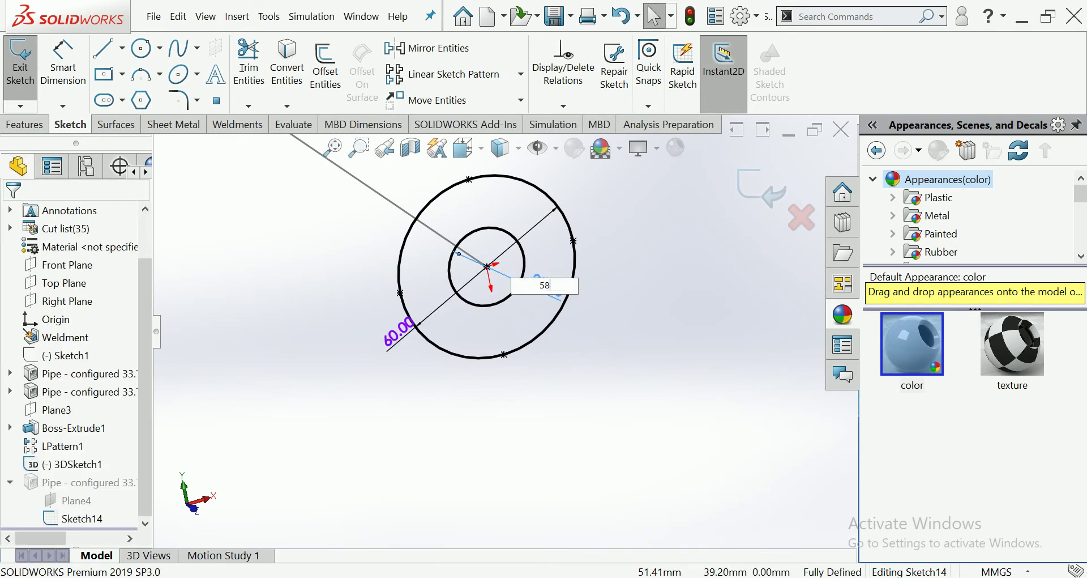
{"action": "key", "text": "Return"}
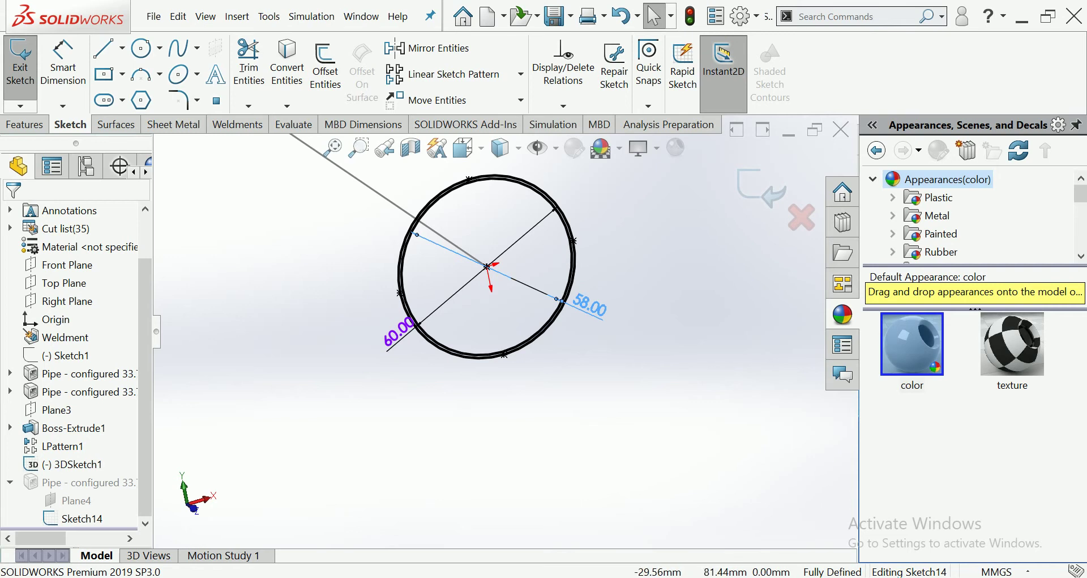
{"action": "left_click", "coordinate": [762, 188]}
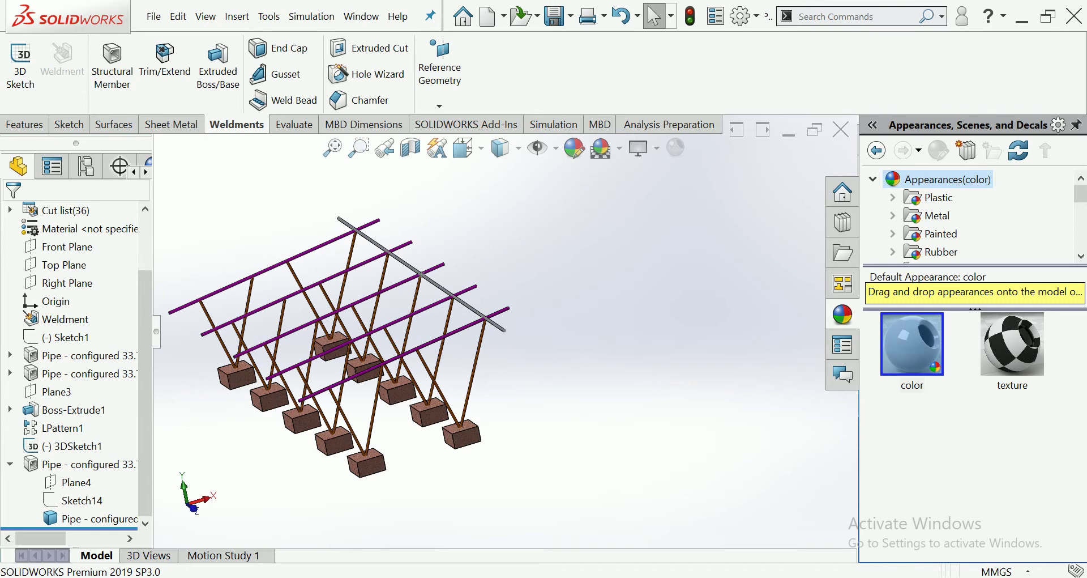
Step: Give the grey cross pipe a green appearance (RGB 0/192/0)
{"action": "scroll", "coordinate": [495, 316], "scroll_direction": "down", "scroll_amount": 5}
{"action": "left_click", "coordinate": [515, 352]}
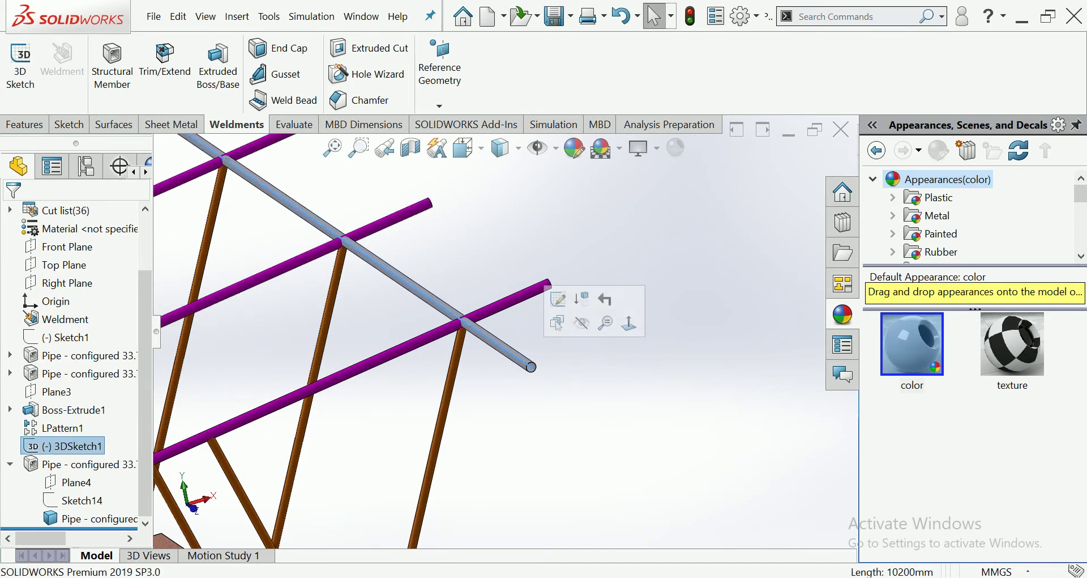
{"action": "left_click", "coordinate": [514, 353]}
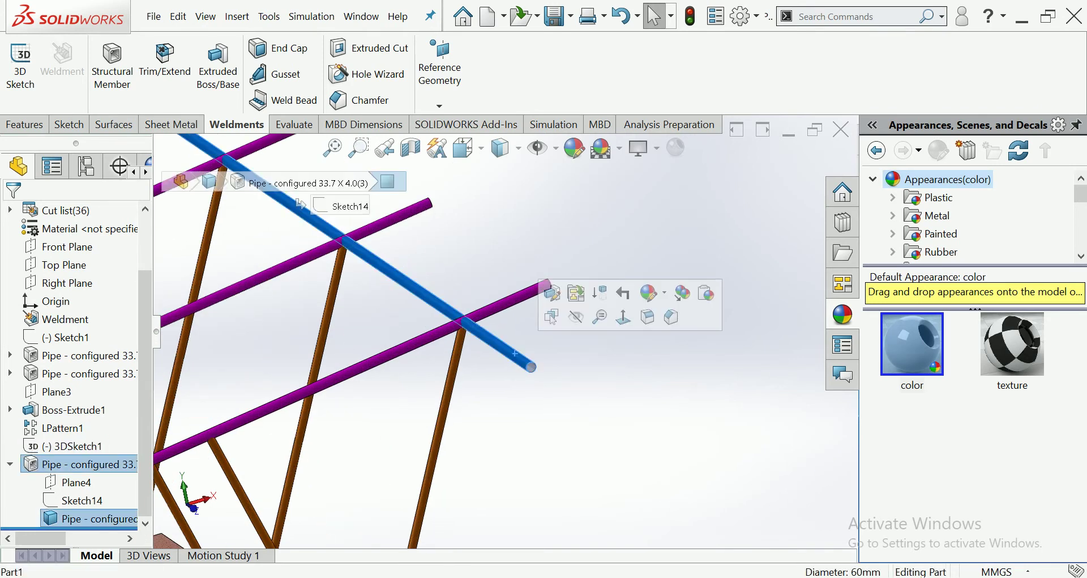
{"action": "left_click", "coordinate": [9, 464]}
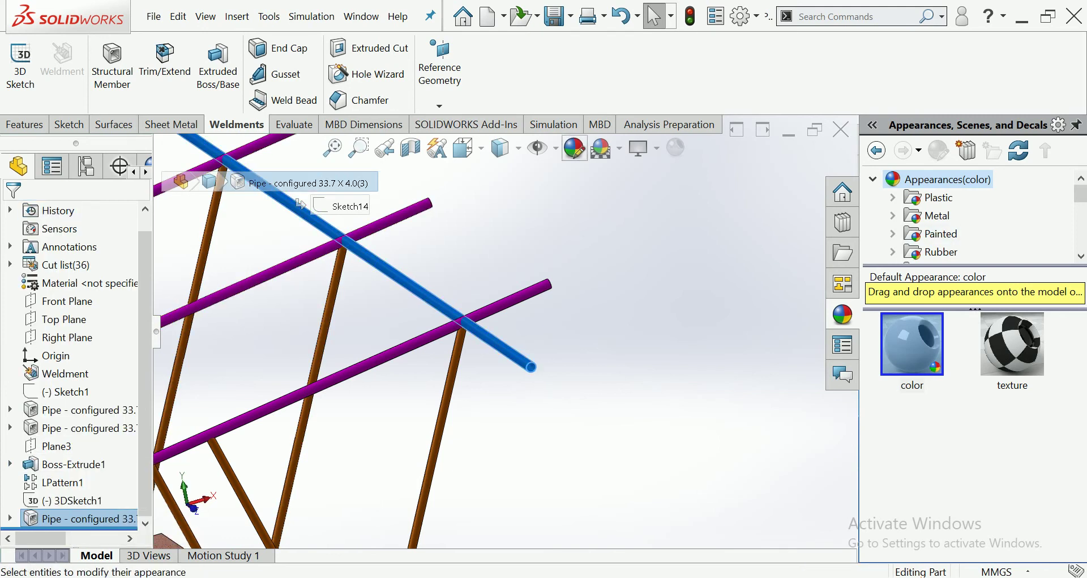
{"action": "left_click", "coordinate": [575, 148]}
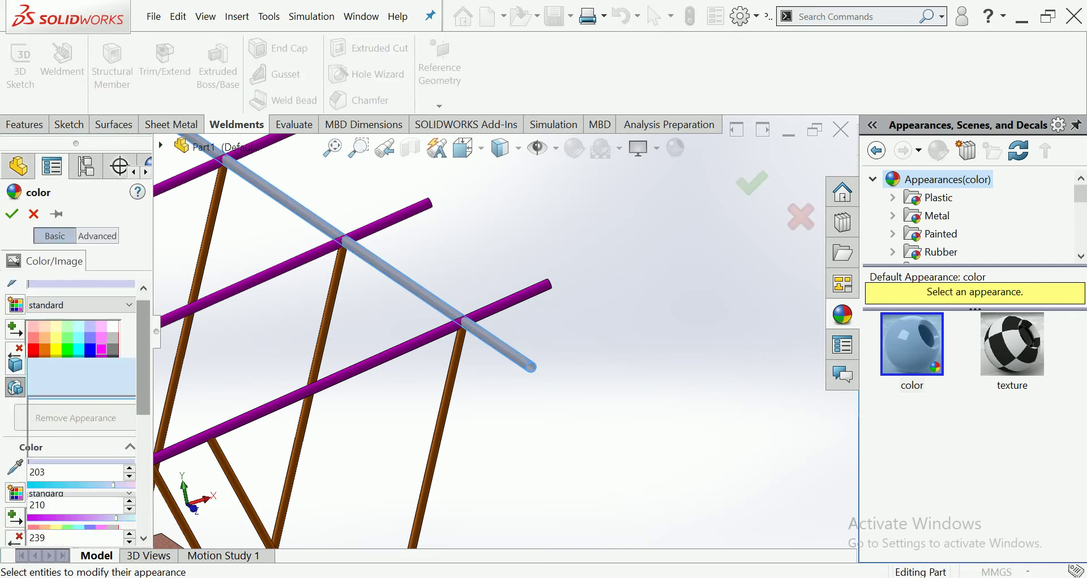
{"action": "left_click", "coordinate": [67, 351]}
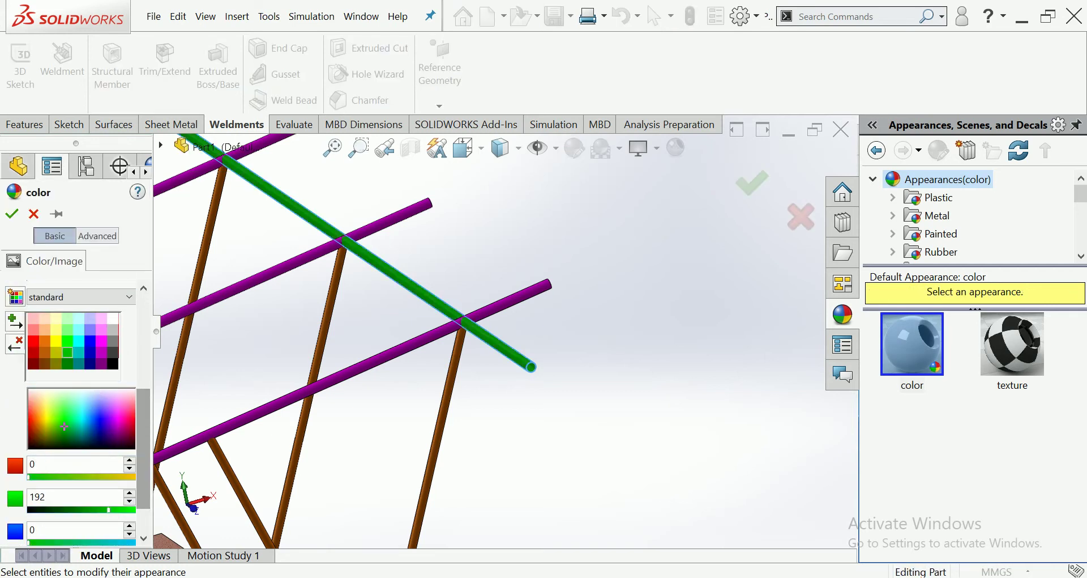
{"action": "left_click", "coordinate": [68, 342]}
{"action": "left_click", "coordinate": [67, 351]}
{"action": "left_click", "coordinate": [12, 213]}
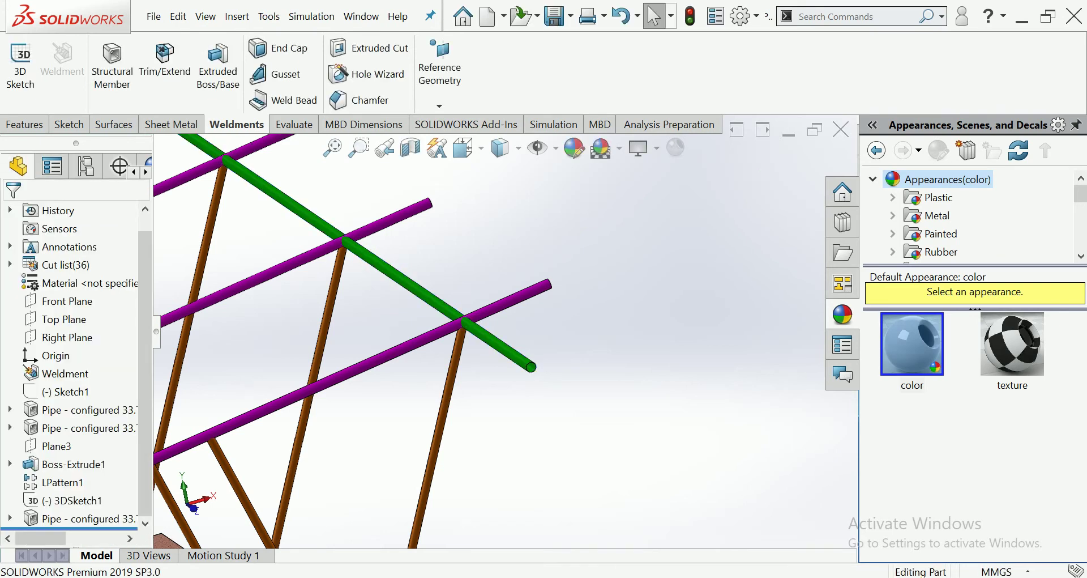
Step: Orbit to a near-front view and select the lowest purple rail
{"action": "scroll", "coordinate": [507, 334], "scroll_direction": "up", "scroll_amount": 10}
{"action": "mouse_move", "coordinate": [396, 339]}
{"action": "middle_mouse_down"}
{"action": "mouse_move", "coordinate": [442, 340]}
{"action": "mouse_move", "coordinate": [430, 334]}
{"action": "mouse_move", "coordinate": [510, 317]}
{"action": "mouse_move", "coordinate": [498, 294]}
{"action": "middle_mouse_up"}
{"action": "scroll", "coordinate": [453, 329], "scroll_direction": "down", "scroll_amount": 5}
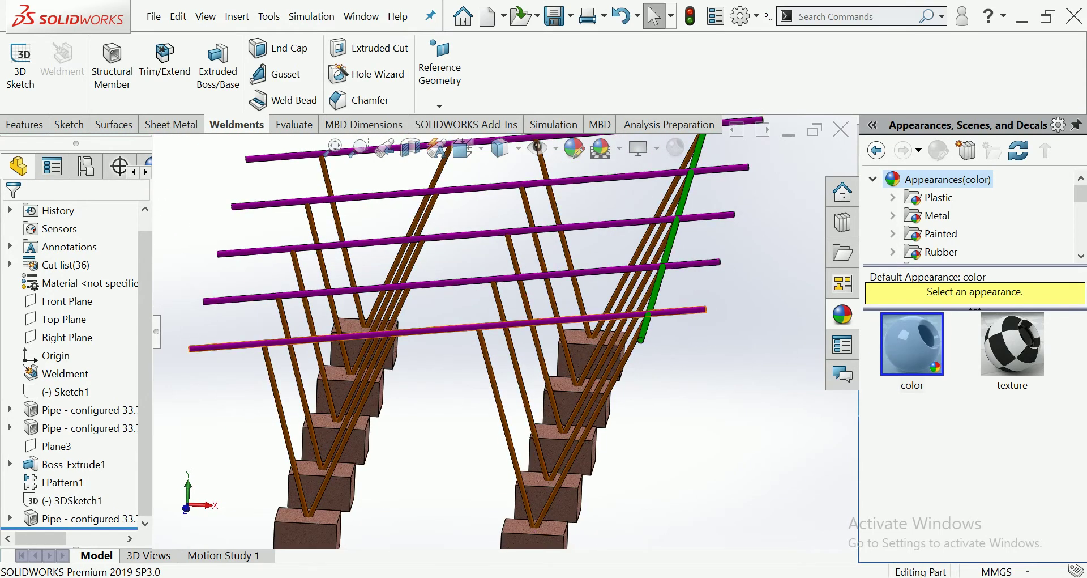
{"action": "left_click", "coordinate": [441, 330]}
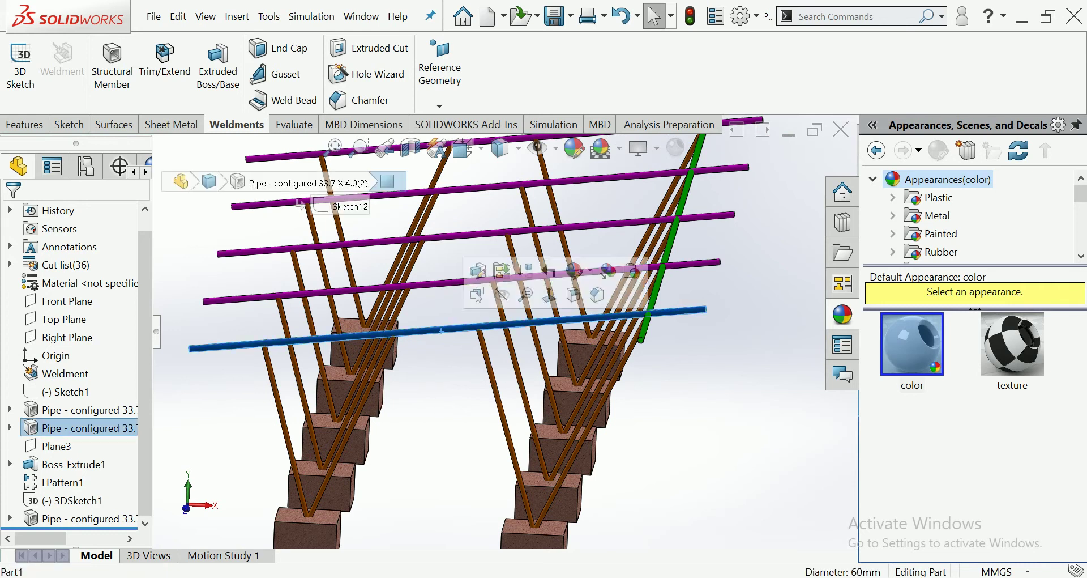
{"action": "left_click", "coordinate": [24, 124]}
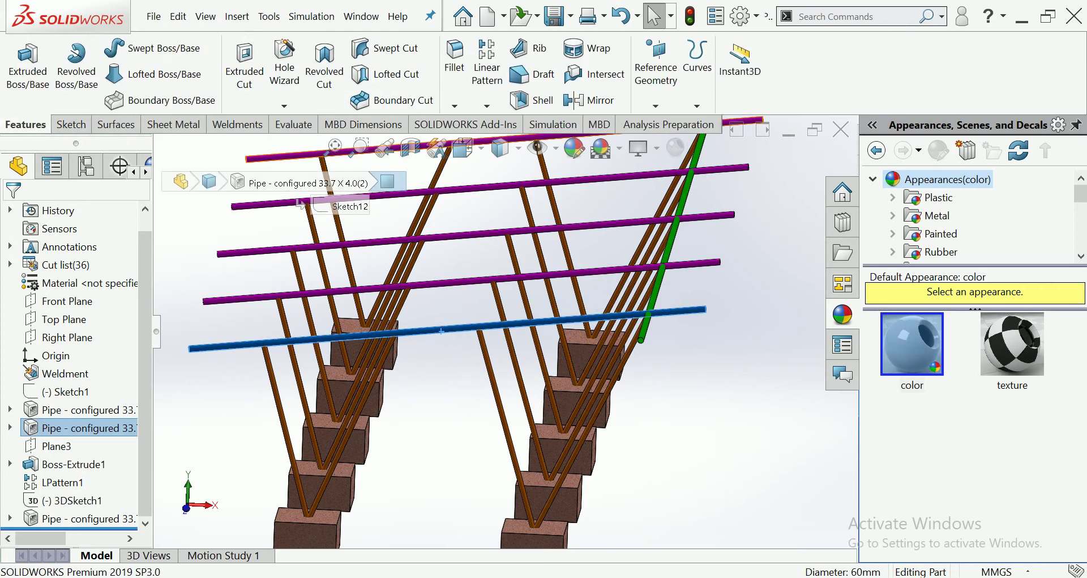
{"action": "left_click", "coordinate": [697, 62]}
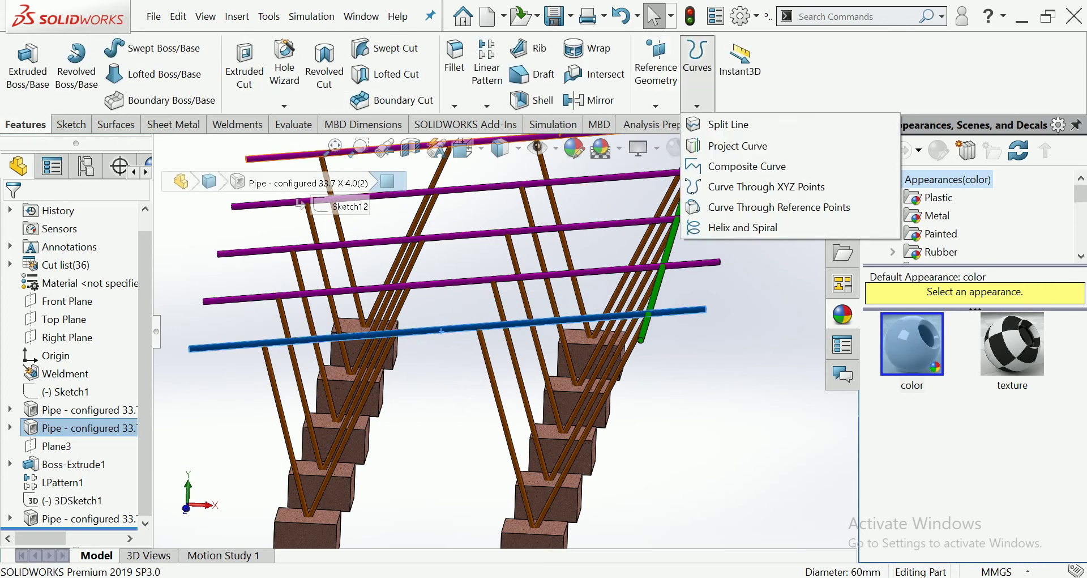
Step: Create reference axis Axis1 on the bottom rail's face, then return to an isometric view
{"action": "left_click", "coordinate": [656, 68]}
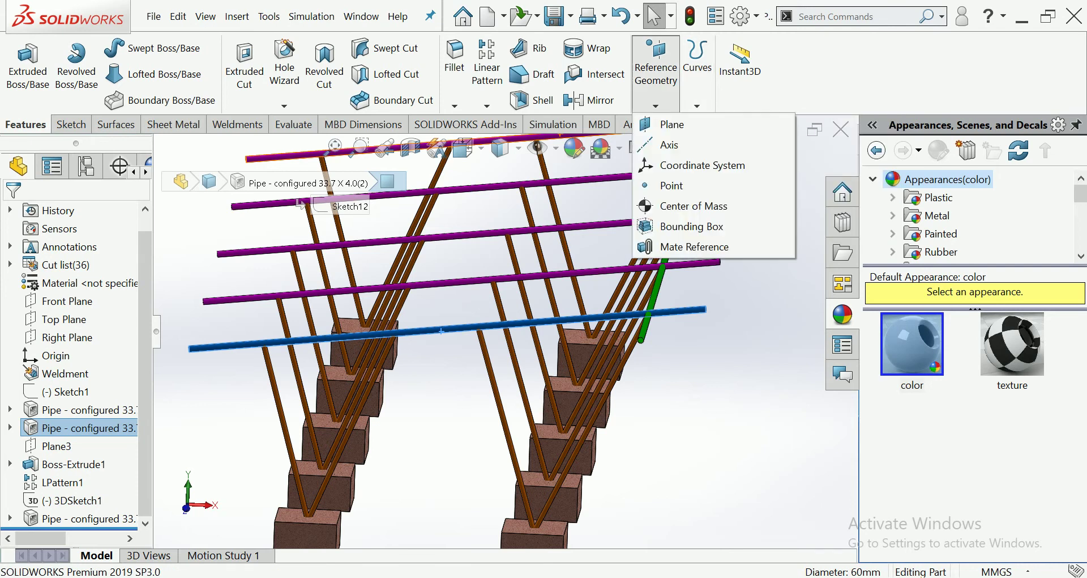
{"action": "left_click", "coordinate": [674, 145]}
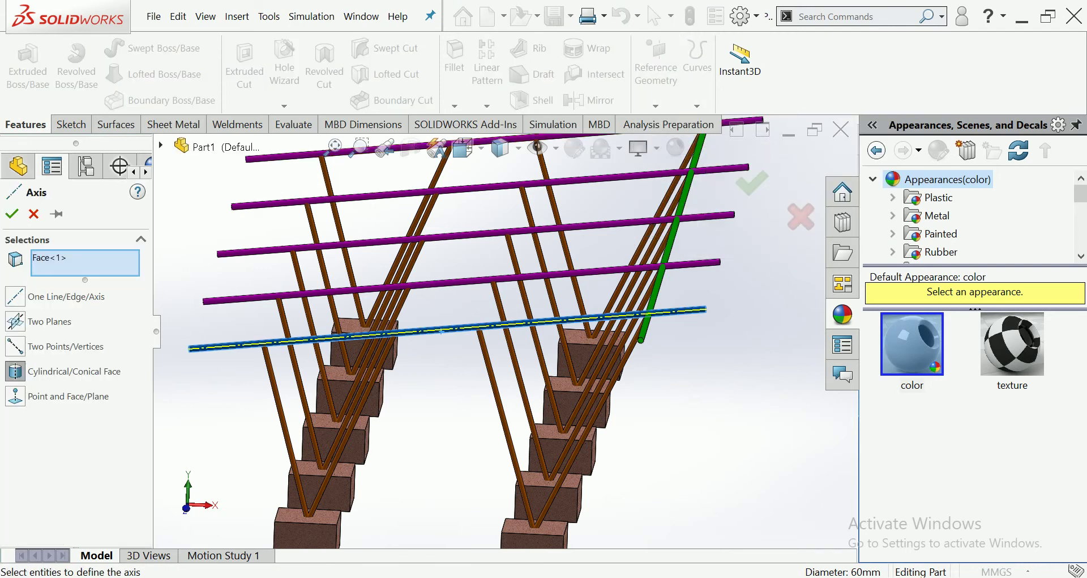
{"action": "key", "text": "Return"}
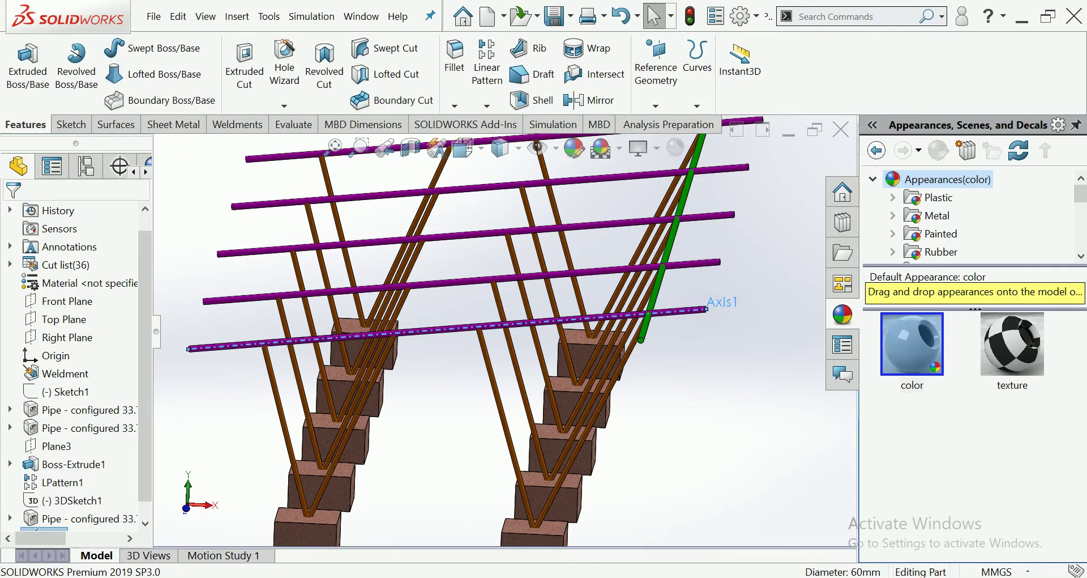
{"action": "key", "text": "f"}
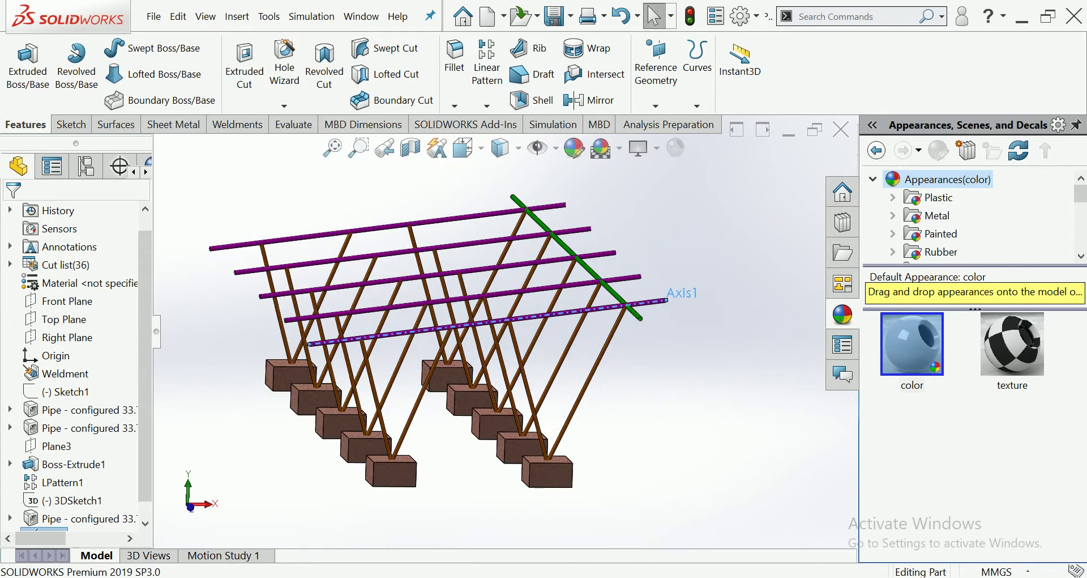
{"action": "key", "text": "Left"}
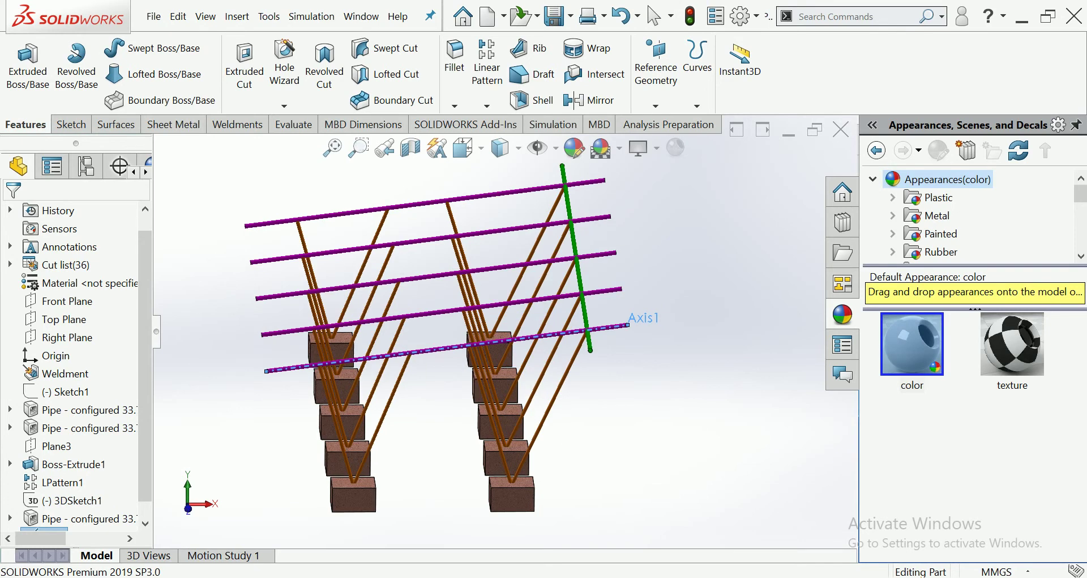
{"action": "key", "text": "ctrl+7"}
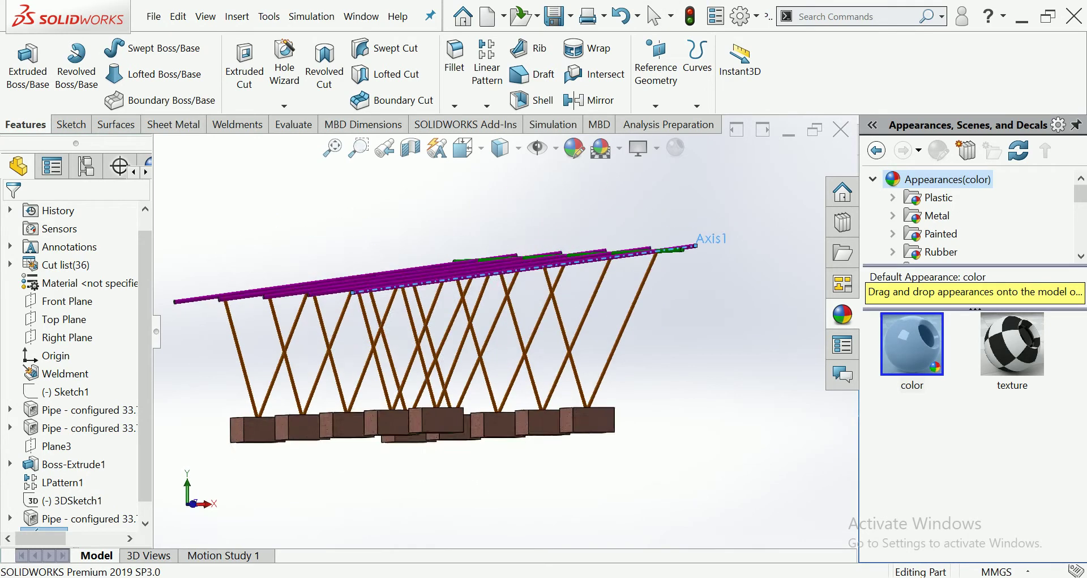
{"action": "left_click", "coordinate": [486, 105]}
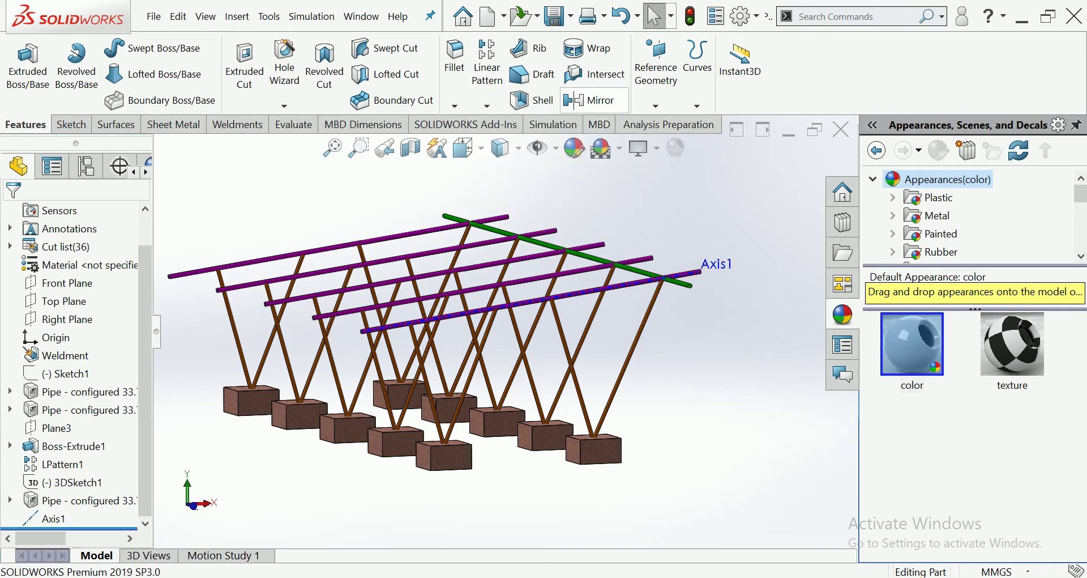
{"action": "left_click", "coordinate": [486, 106]}
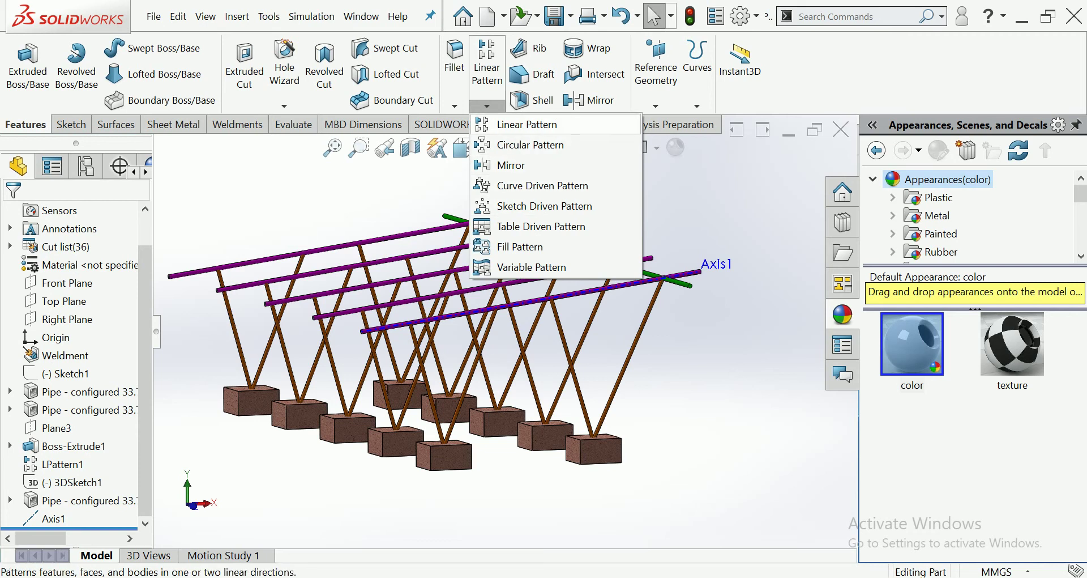
Step: Start a linear pattern along Axis1 and choose the green cross pipe body to copy
{"action": "left_click", "coordinate": [527, 124]}
{"action": "left_click", "coordinate": [691, 273]}
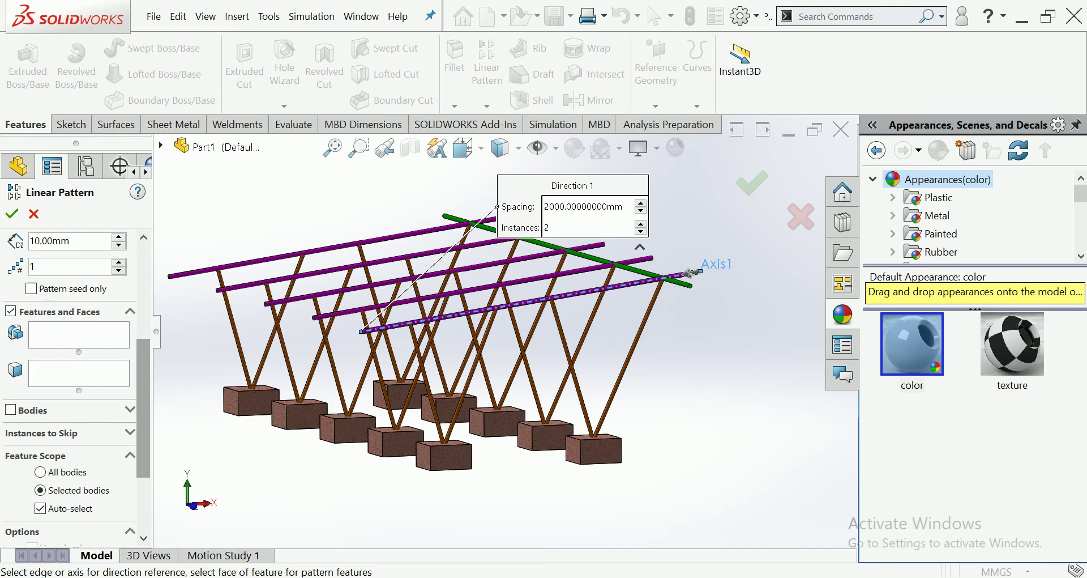
{"action": "left_click", "coordinate": [10, 410]}
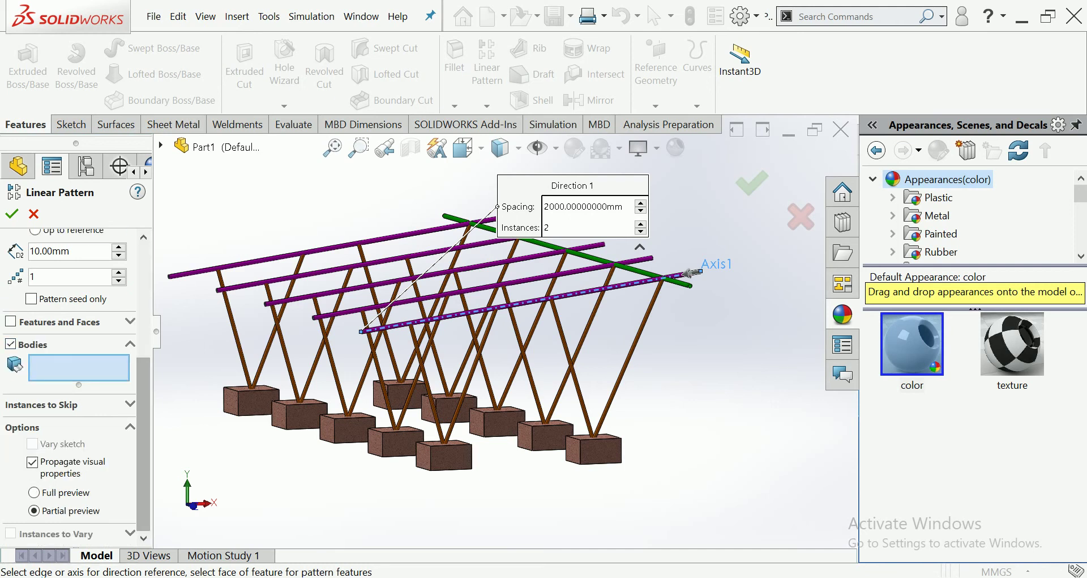
{"action": "scroll", "coordinate": [690, 273], "scroll_direction": "down", "scroll_amount": 3}
{"action": "left_click", "coordinate": [535, 255]}
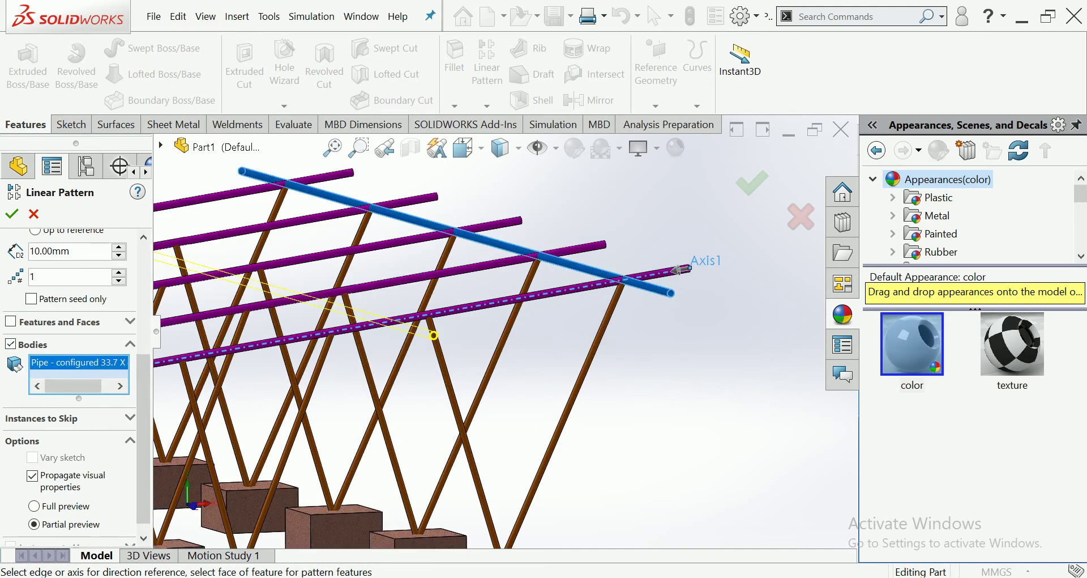
Step: Check the preview and accept the 2-instance pattern with 1650 mm spacing
{"action": "middle_click_drag", "start_coordinate": [536, 254], "coordinate": [385, 488]}
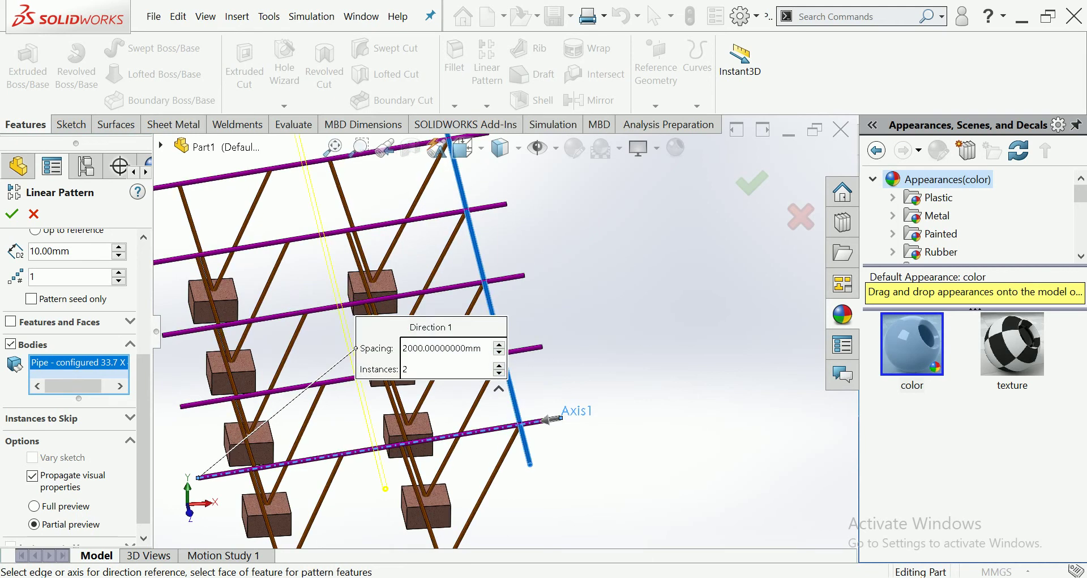
{"action": "scroll", "coordinate": [283, 449], "scroll_direction": "down", "scroll_amount": 2}
{"action": "scroll", "coordinate": [119, 327], "scroll_direction": "up", "scroll_amount": 5}
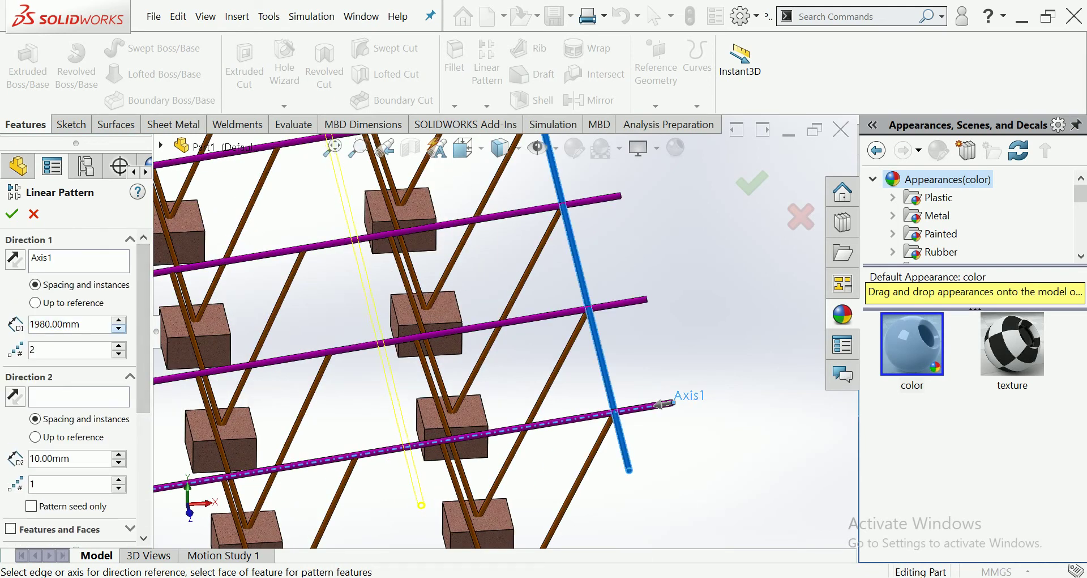
{"action": "scroll", "coordinate": [68, 324], "scroll_direction": "down", "scroll_amount": 5}
{"action": "scroll", "coordinate": [67, 324], "scroll_direction": "down", "scroll_amount": 5}
{"action": "scroll", "coordinate": [68, 324], "scroll_direction": "down", "scroll_amount": 5}
{"action": "scroll", "coordinate": [68, 324], "scroll_direction": "down", "scroll_amount": 4}
{"action": "scroll", "coordinate": [68, 324], "scroll_direction": "down", "scroll_amount": 9}
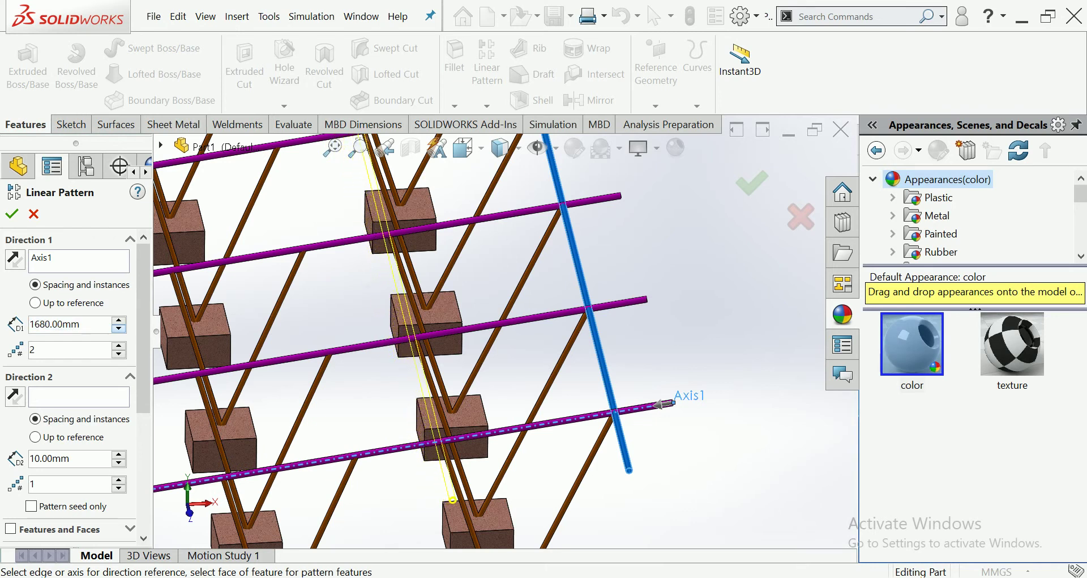
{"action": "scroll", "coordinate": [118, 327], "scroll_direction": "down", "scroll_amount": 2}
{"action": "scroll", "coordinate": [68, 323], "scroll_direction": "down", "scroll_amount": 1}
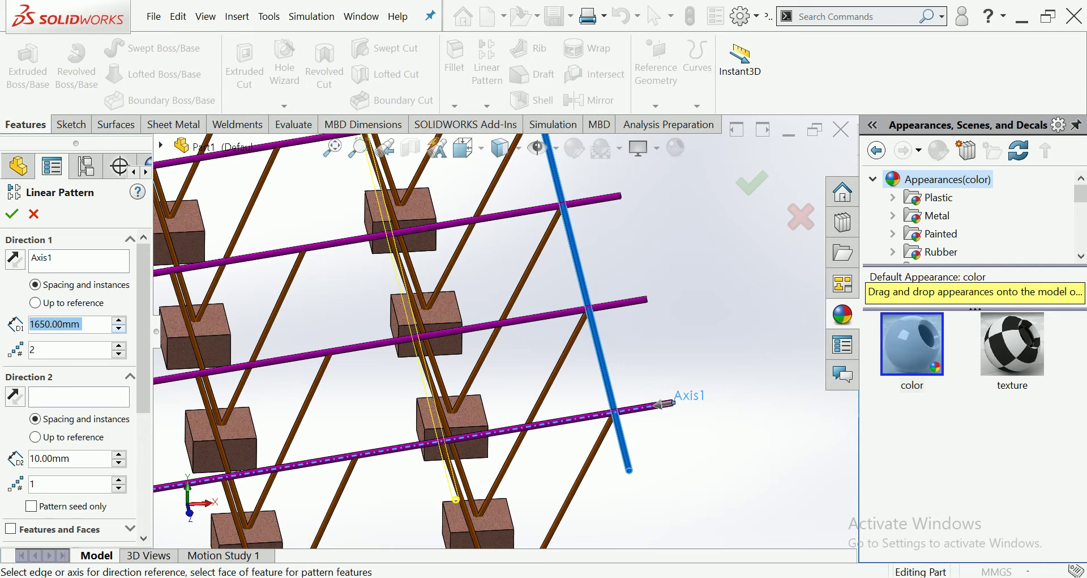
{"action": "scroll", "coordinate": [504, 354], "scroll_direction": "up", "scroll_amount": 3}
{"action": "scroll", "coordinate": [504, 354], "scroll_direction": "up", "scroll_amount": 3}
{"action": "scroll", "coordinate": [504, 353], "scroll_direction": "up", "scroll_amount": 2}
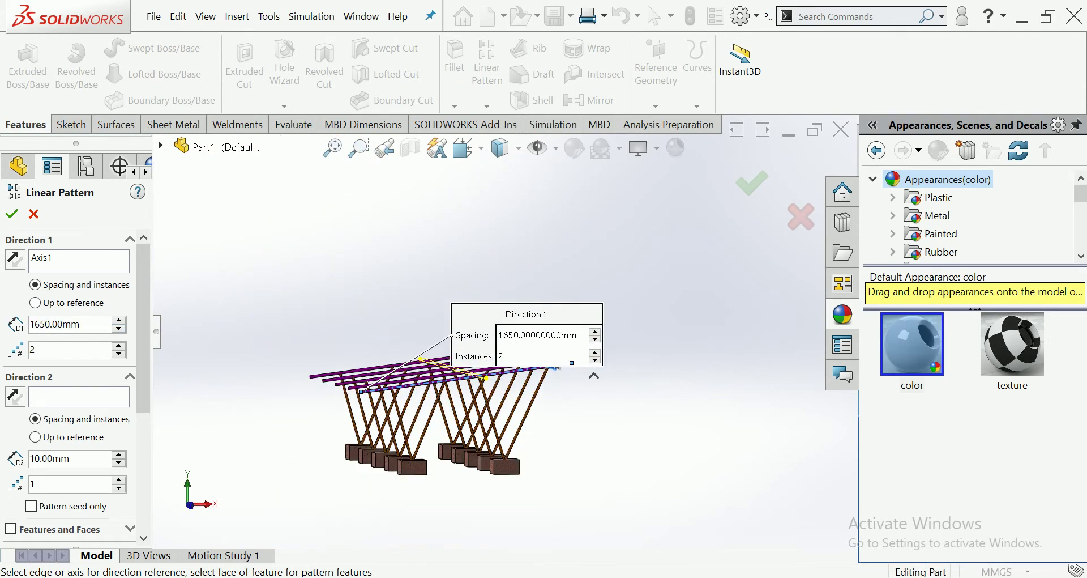
{"action": "left_click_drag", "start_coordinate": [535, 328], "coordinate": [234, 404]}
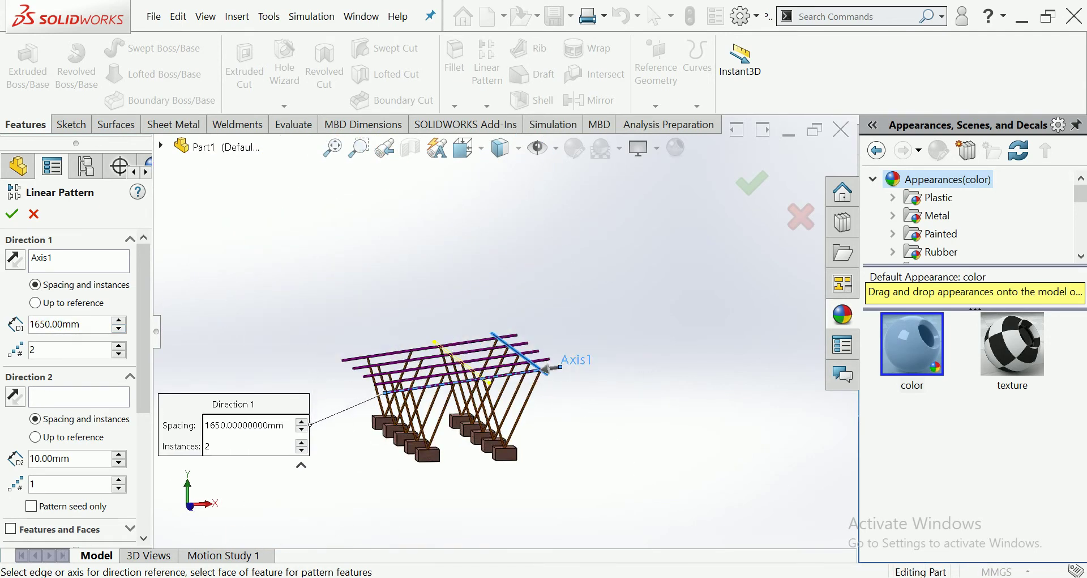
{"action": "key", "text": "Left"}
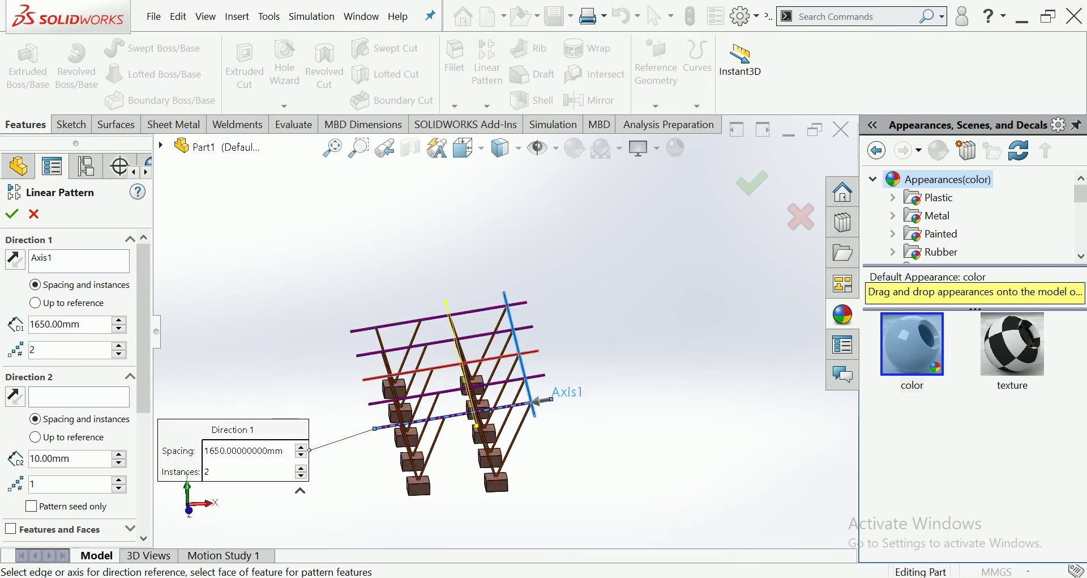
{"action": "key", "text": "Left"}
{"action": "key", "text": "Down"}
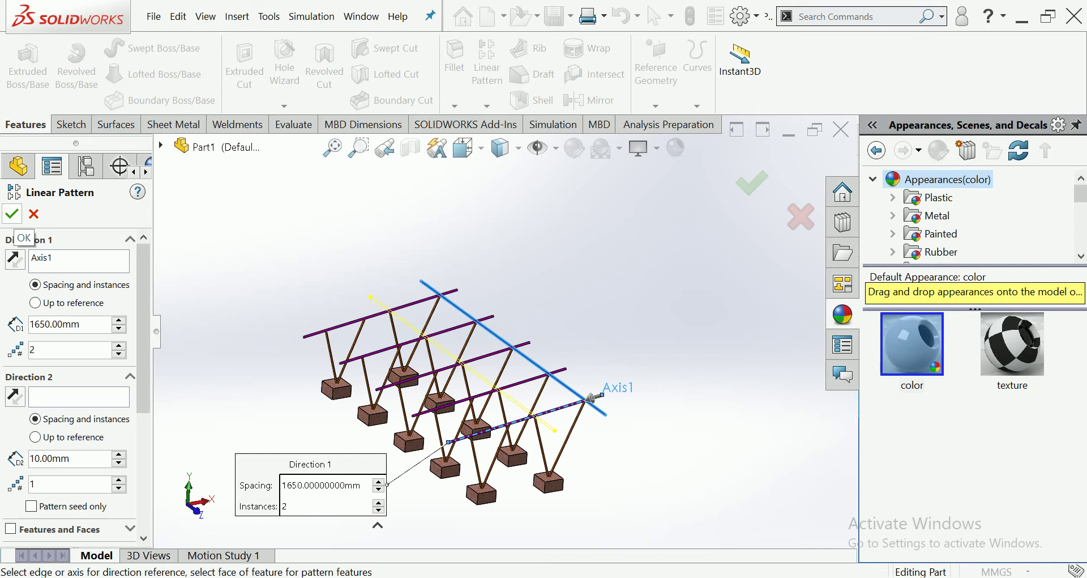
{"action": "left_click", "coordinate": [12, 213]}
{"action": "key", "text": "Left"}
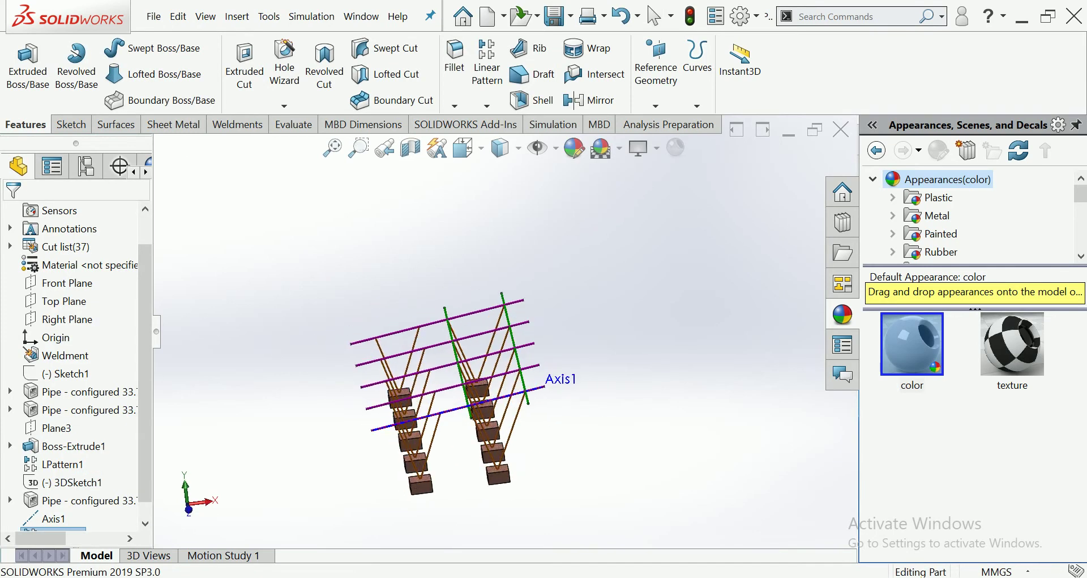
Step: Start a body linear pattern and select the green rod (LPattern2) as the body to copy
{"action": "key", "text": "Down"}
{"action": "key", "text": "Up"}
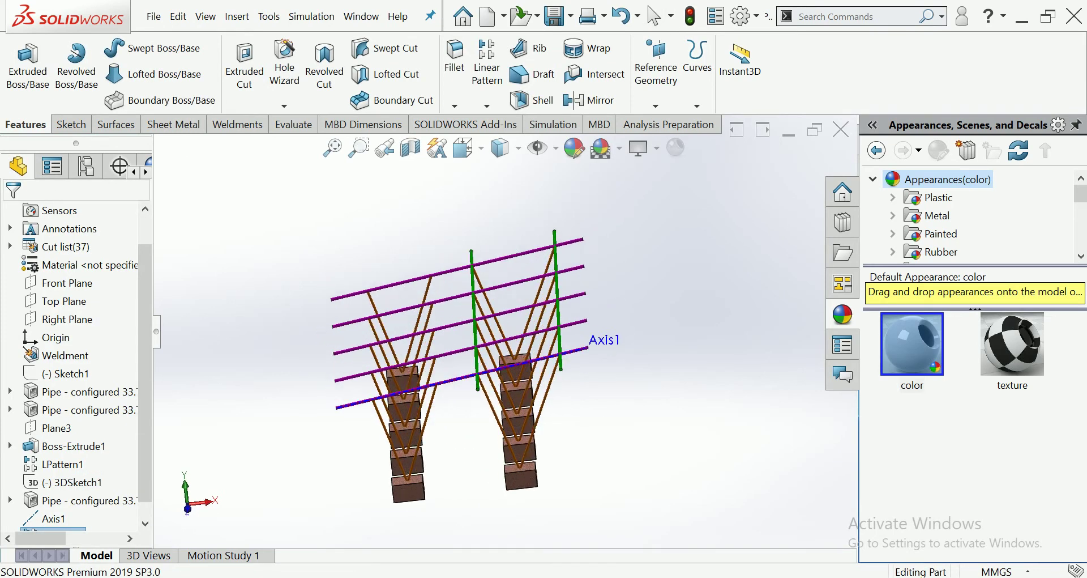
{"action": "key", "text": "Down"}
{"action": "key", "text": "Left"}
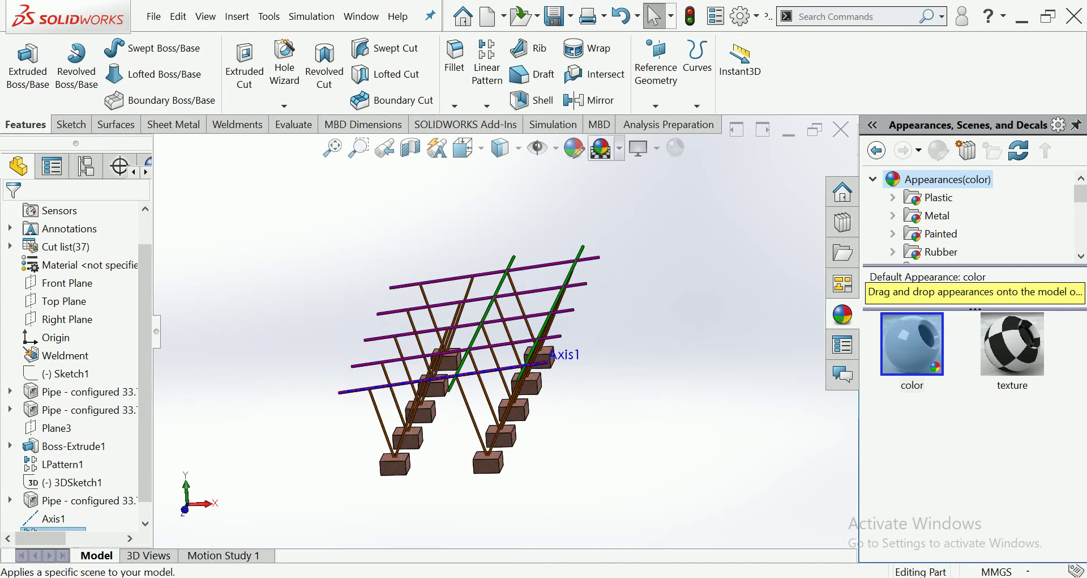
{"action": "left_click", "coordinate": [487, 106]}
{"action": "left_click_drag", "start_coordinate": [501, 121], "coordinate": [480, 123]}
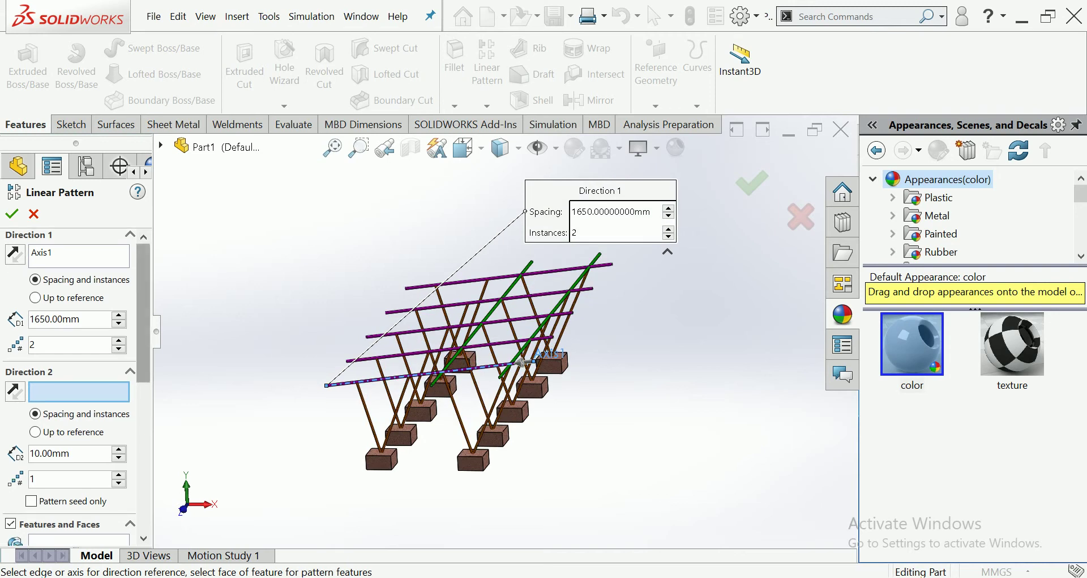
{"action": "scroll", "coordinate": [76, 385], "scroll_direction": "down", "scroll_amount": 5}
{"action": "scroll", "coordinate": [76, 385], "scroll_direction": "down", "scroll_amount": 3}
{"action": "scroll", "coordinate": [76, 385], "scroll_direction": "down", "scroll_amount": 3}
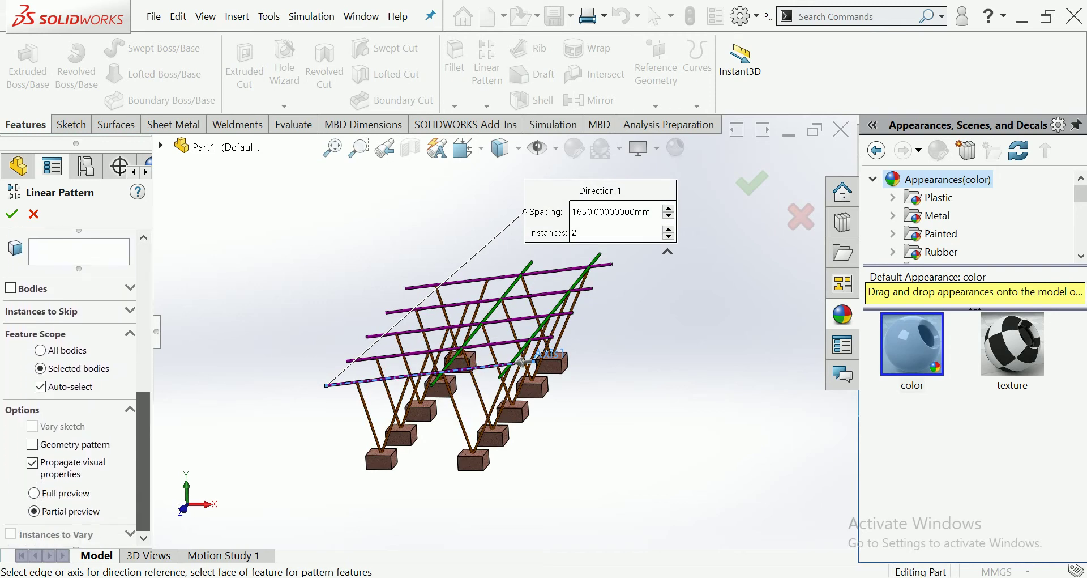
{"action": "left_click", "coordinate": [10, 288]}
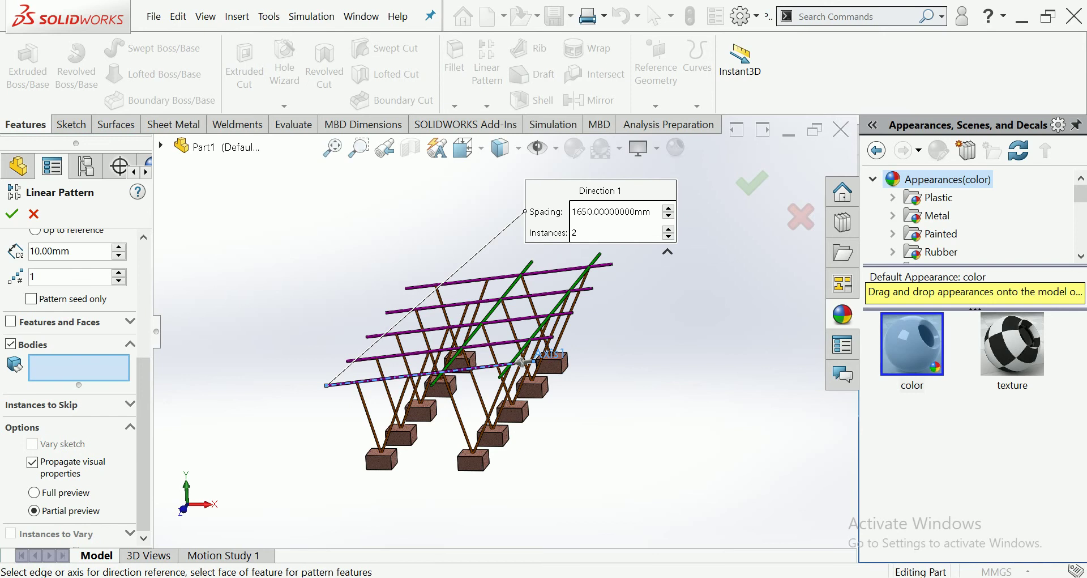
{"action": "scroll", "coordinate": [440, 385], "scroll_direction": "down", "scroll_amount": 2}
{"action": "scroll", "coordinate": [440, 385], "scroll_direction": "down", "scroll_amount": 5}
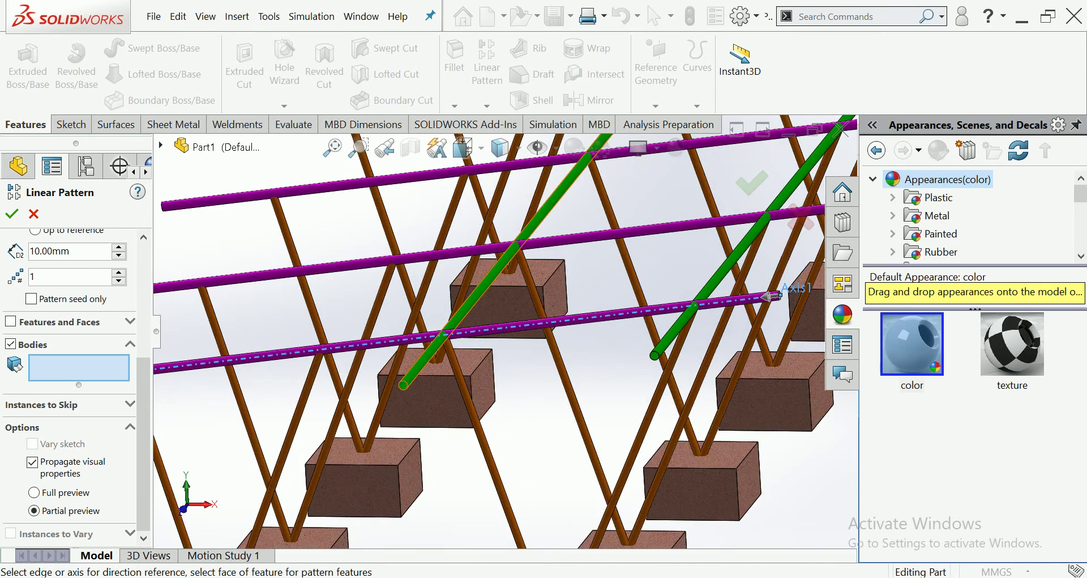
{"action": "left_click", "coordinate": [487, 283]}
{"action": "scroll", "coordinate": [687, 299], "scroll_direction": "up", "scroll_amount": 2}
{"action": "scroll", "coordinate": [687, 299], "scroll_direction": "up", "scroll_amount": 2}
{"action": "scroll", "coordinate": [687, 299], "scroll_direction": "up", "scroll_amount": 2}
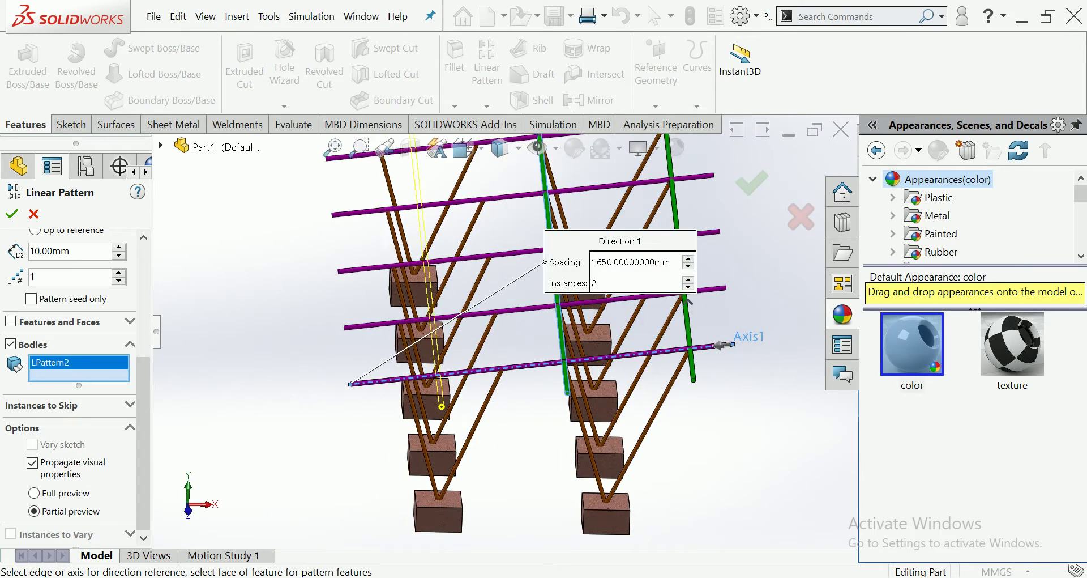
{"action": "scroll", "coordinate": [687, 299], "scroll_direction": "down", "scroll_amount": 1}
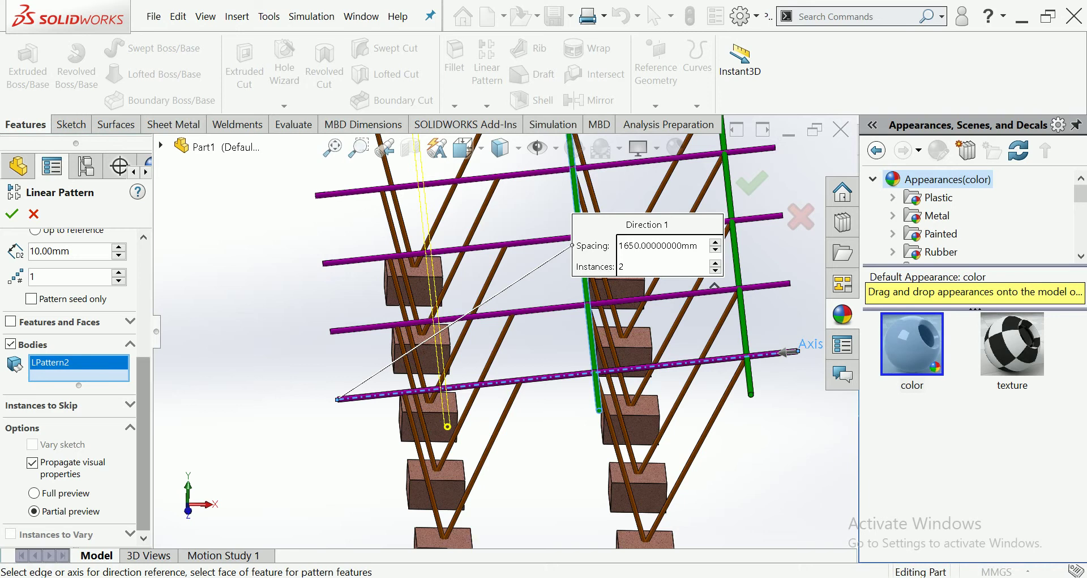
{"action": "scroll", "coordinate": [79, 351], "scroll_direction": "up", "scroll_amount": 5}
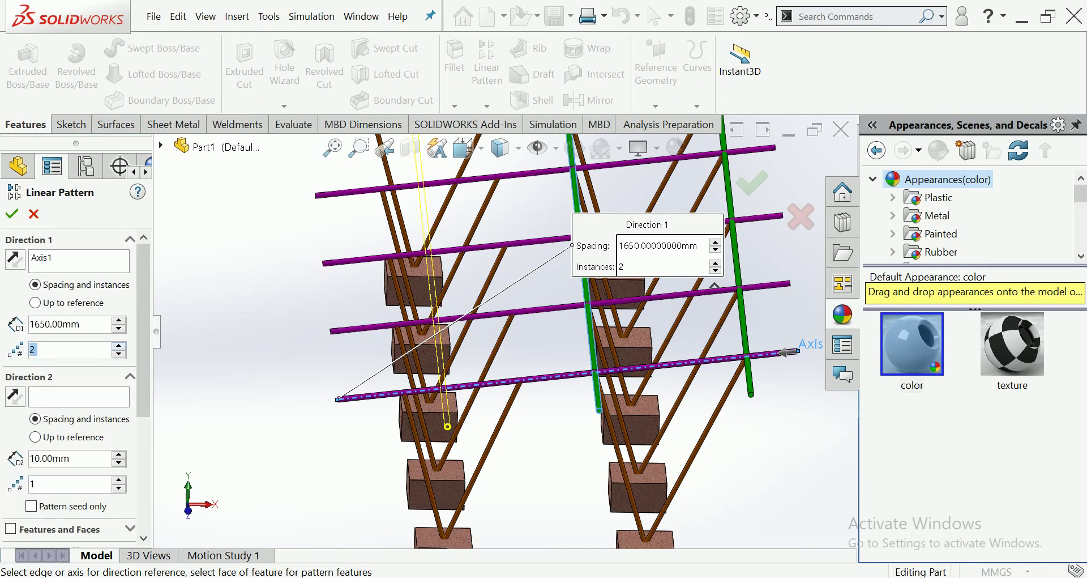
Step: Set the Axis1 spacing to 2080 mm with 2 instances and accept the pattern
{"action": "left_click", "coordinate": [118, 320]}
{"action": "left_click", "coordinate": [118, 320]}
{"action": "left_click", "coordinate": [118, 320]}
{"action": "left_click", "coordinate": [118, 320]}
{"action": "left_click", "coordinate": [119, 320]}
{"action": "left_click", "coordinate": [119, 320]}
{"action": "left_click", "coordinate": [119, 320]}
{"action": "left_click", "coordinate": [119, 320]}
{"action": "left_click", "coordinate": [118, 320]}
{"action": "left_click", "coordinate": [119, 320]}
{"action": "left_click", "coordinate": [118, 320]}
{"action": "left_click", "coordinate": [119, 320]}
{"action": "middle_click_drag", "start_coordinate": [510, 340], "coordinate": [510, 254]}
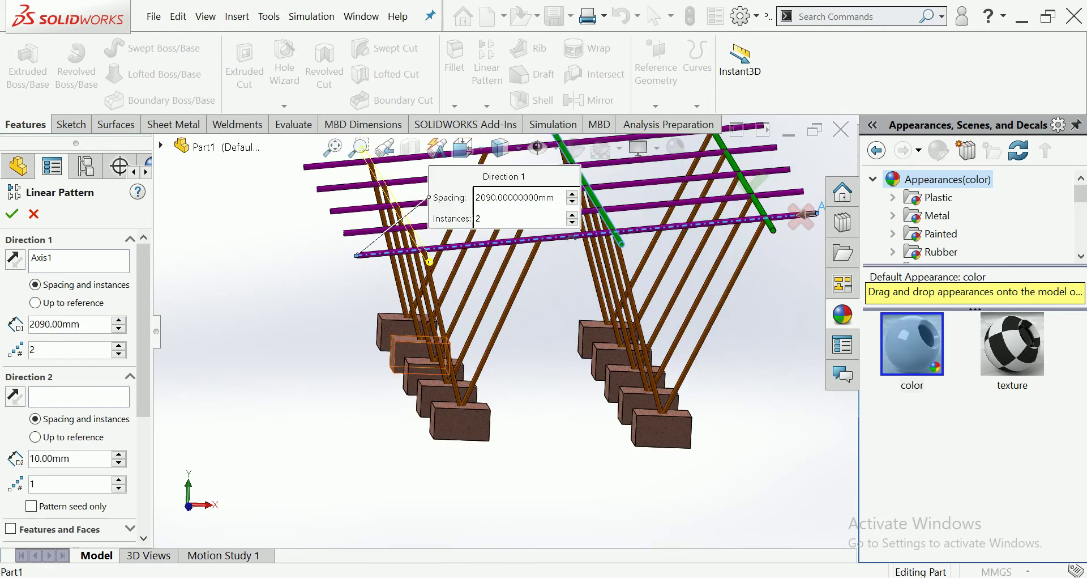
{"action": "scroll", "coordinate": [453, 255], "scroll_direction": "down", "scroll_amount": 5}
{"action": "scroll", "coordinate": [362, 226], "scroll_direction": "down", "scroll_amount": 2}
{"action": "scroll", "coordinate": [363, 226], "scroll_direction": "down", "scroll_amount": 2}
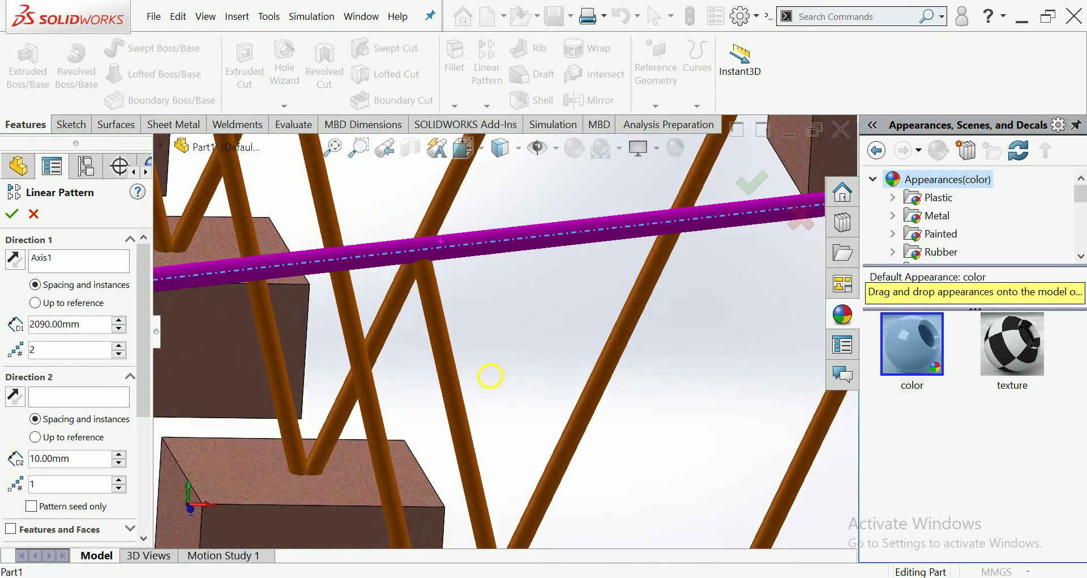
{"action": "scroll", "coordinate": [362, 227], "scroll_direction": "down", "scroll_amount": 2}
{"action": "middle_click_drag", "start_coordinate": [505, 415], "coordinate": [508, 515]}
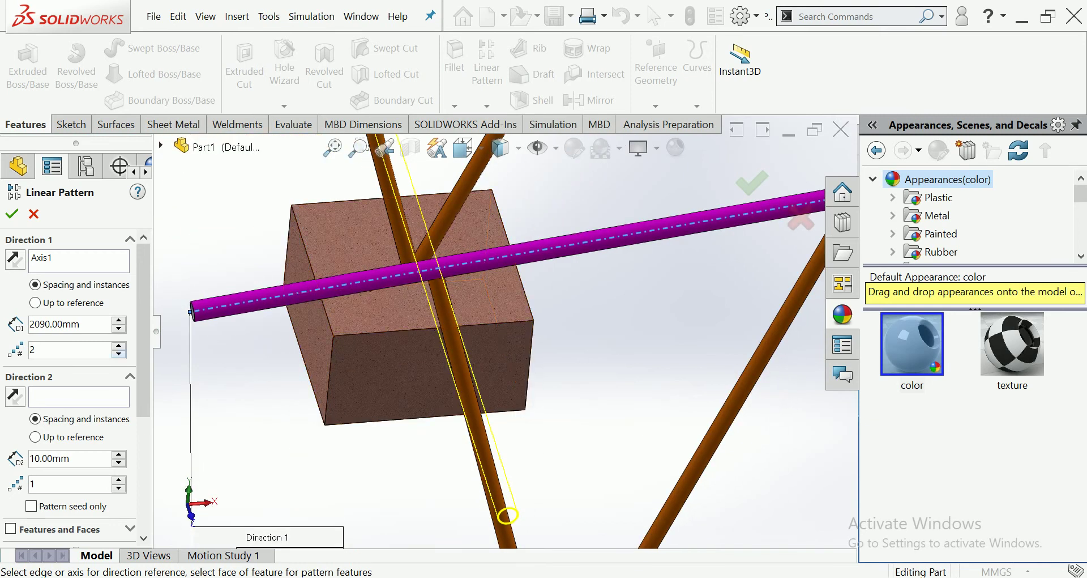
{"action": "key", "text": "Down"}
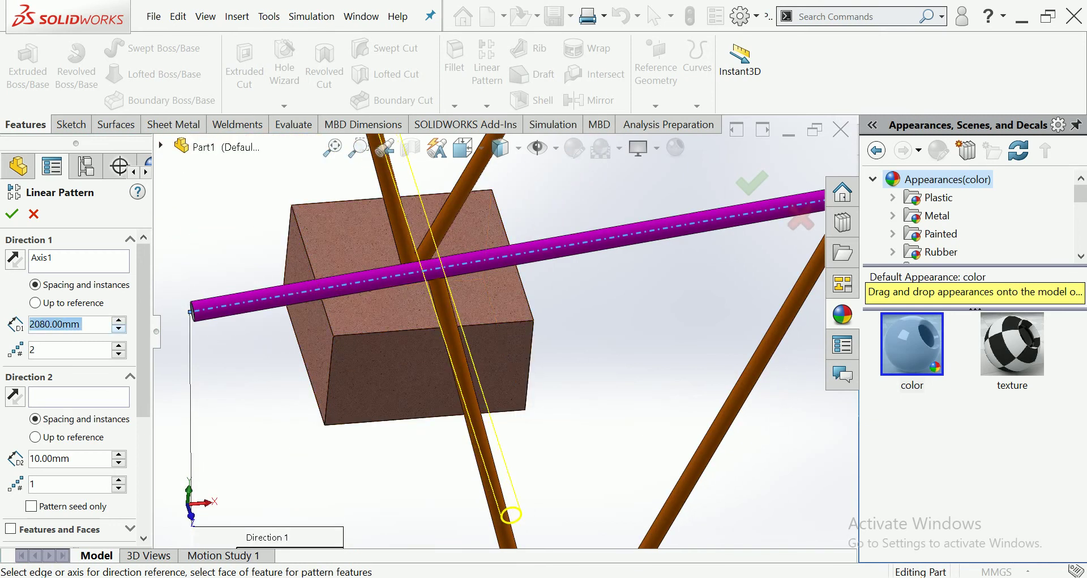
{"action": "key", "text": "Return"}
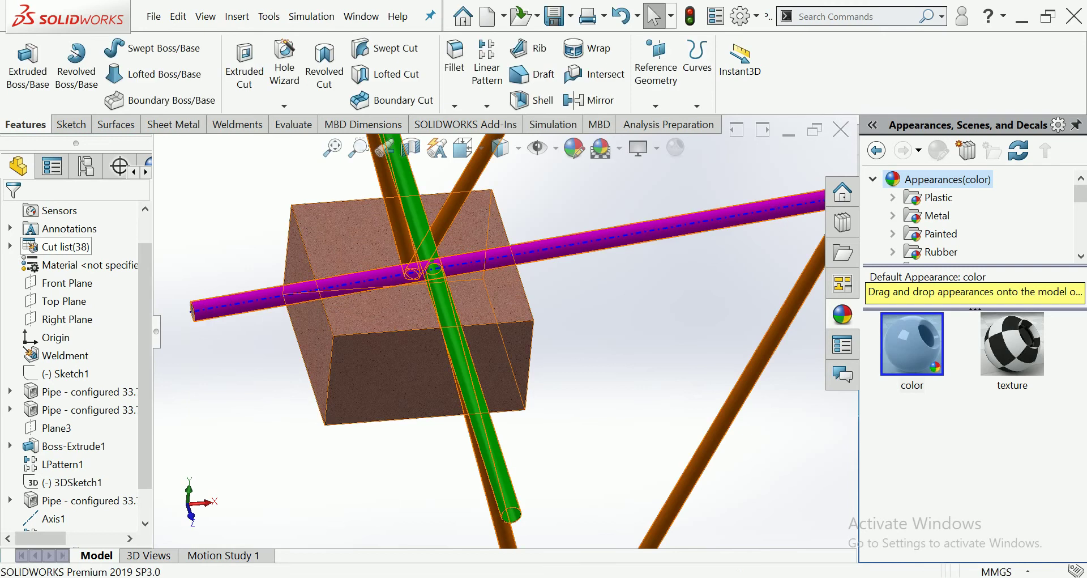
{"action": "scroll", "coordinate": [566, 283], "scroll_direction": "up", "scroll_amount": 5}
{"action": "middle_click_drag", "start_coordinate": [544, 283], "coordinate": [498, 306]}
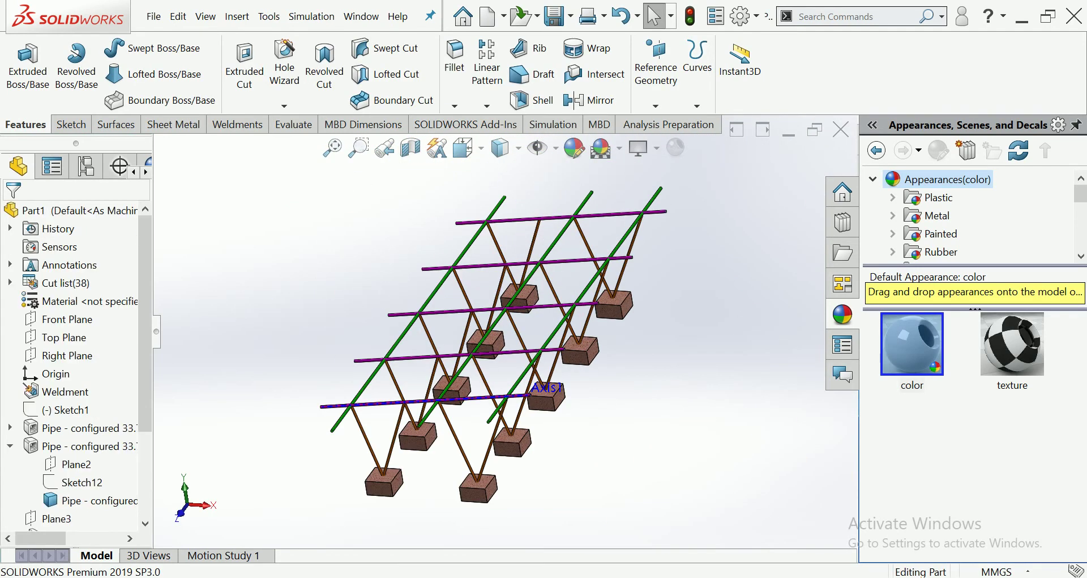
Step: Start a body linear pattern along Axis1 and select the left green rod to copy
{"action": "left_click", "coordinate": [487, 106]}
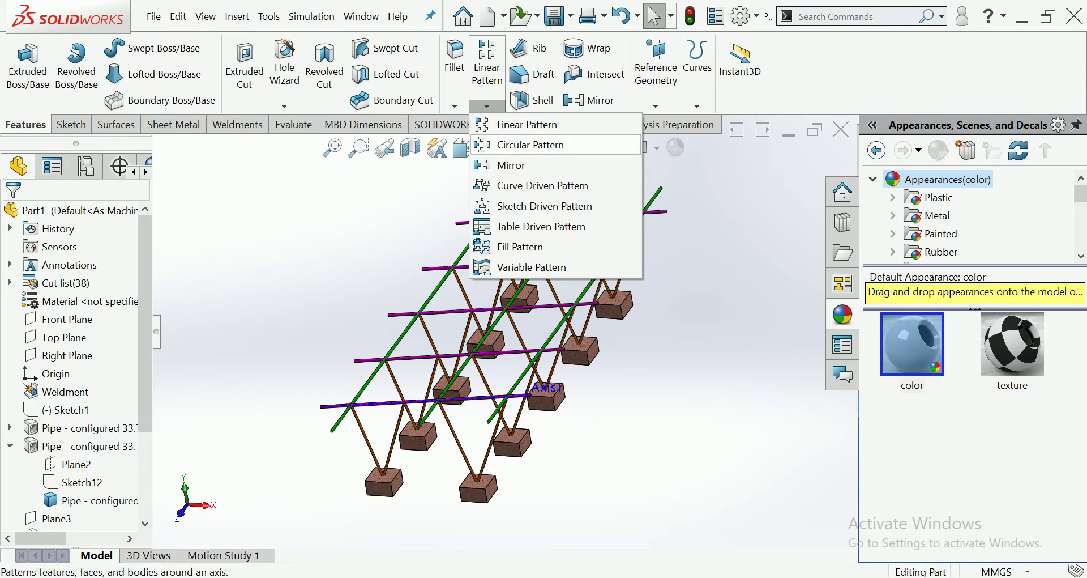
{"action": "left_click", "coordinate": [526, 124]}
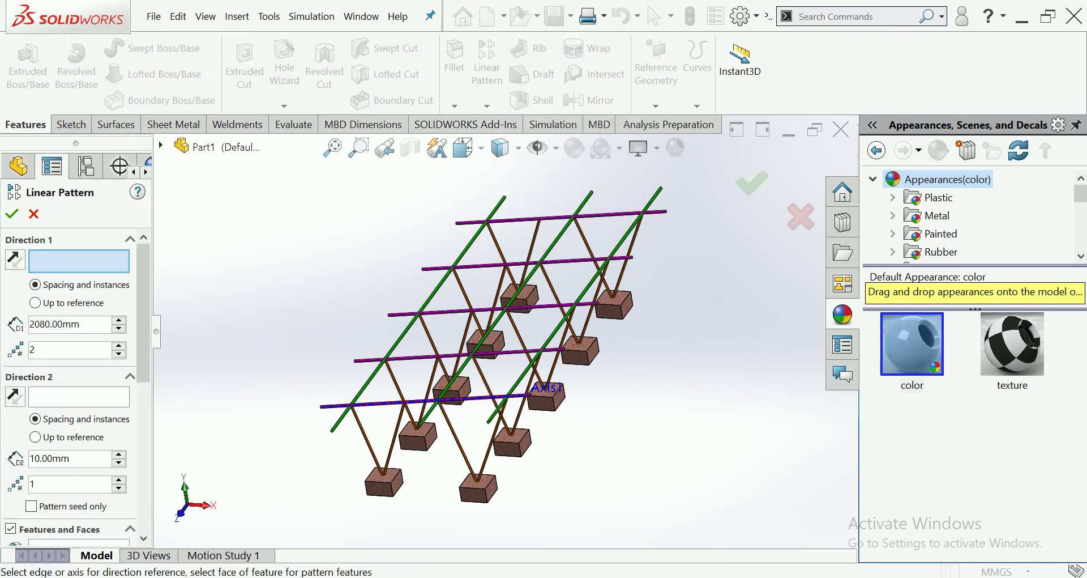
{"action": "left_click", "coordinate": [520, 394]}
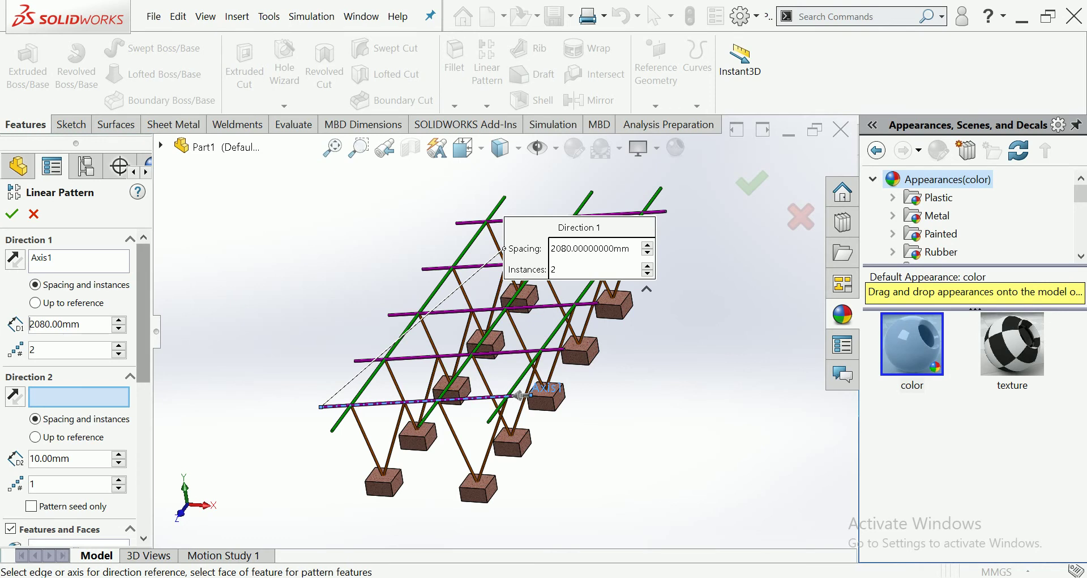
{"action": "scroll", "coordinate": [431, 437], "scroll_direction": "down", "scroll_amount": 3}
{"action": "left_click", "coordinate": [433, 389]}
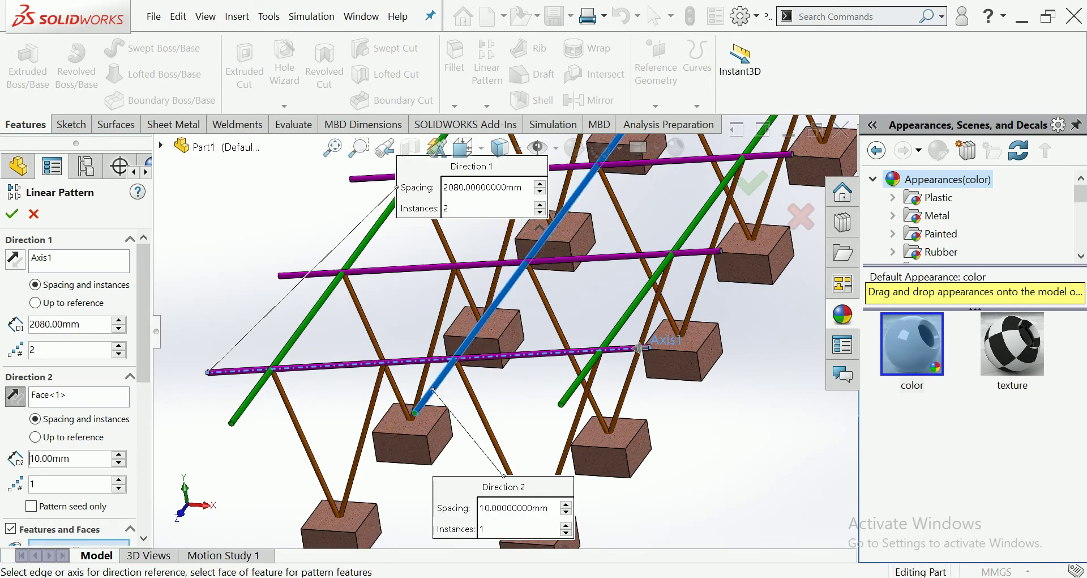
{"action": "scroll", "coordinate": [73, 340], "scroll_direction": "down", "scroll_amount": 3}
{"action": "scroll", "coordinate": [678, 310], "scroll_direction": "up", "scroll_amount": 5}
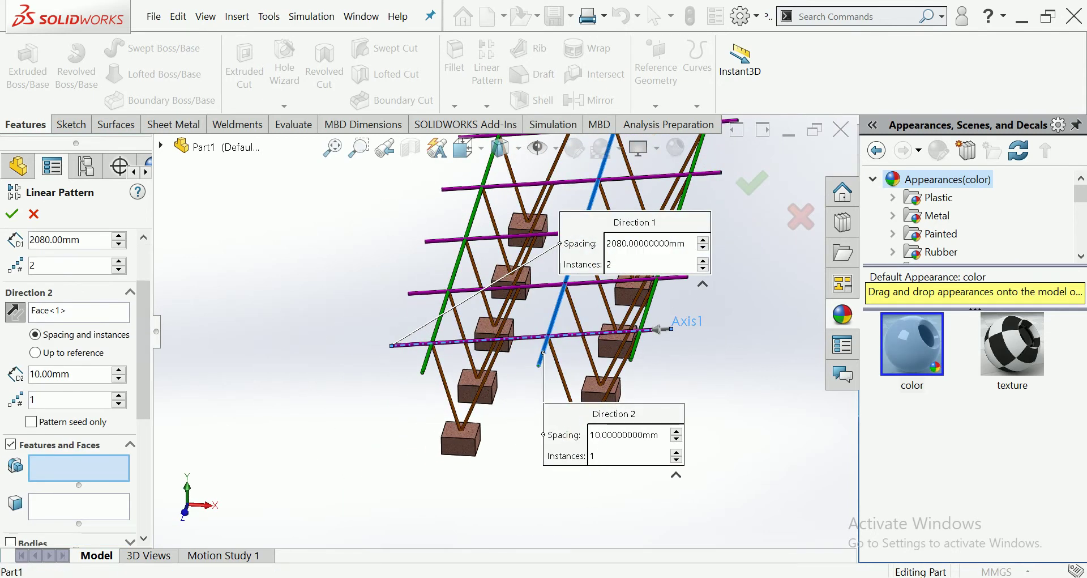
{"action": "scroll", "coordinate": [77, 385], "scroll_direction": "down", "scroll_amount": 2}
{"action": "scroll", "coordinate": [76, 385], "scroll_direction": "down", "scroll_amount": 2}
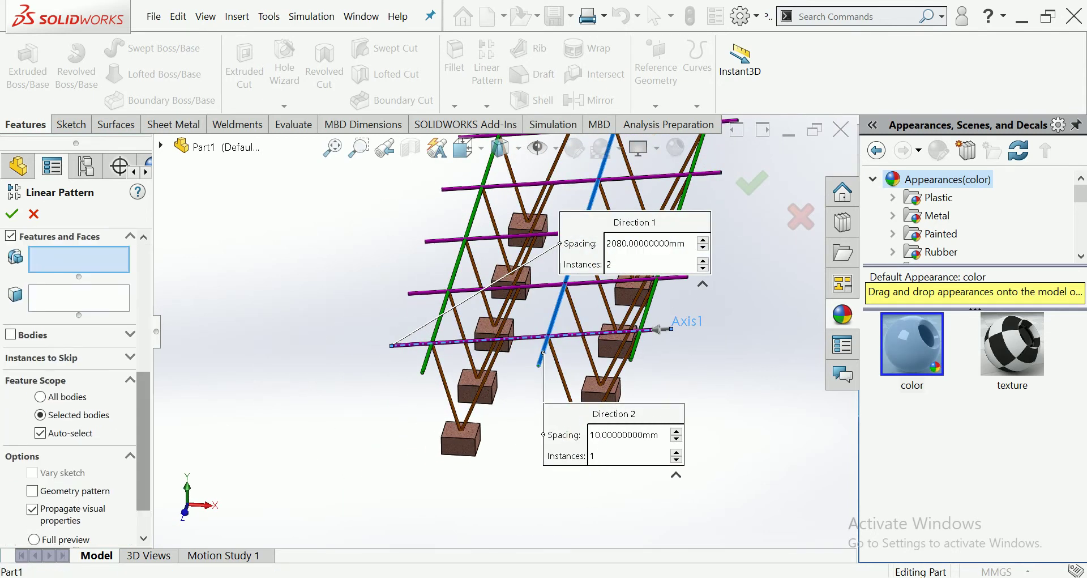
{"action": "left_click", "coordinate": [10, 334]}
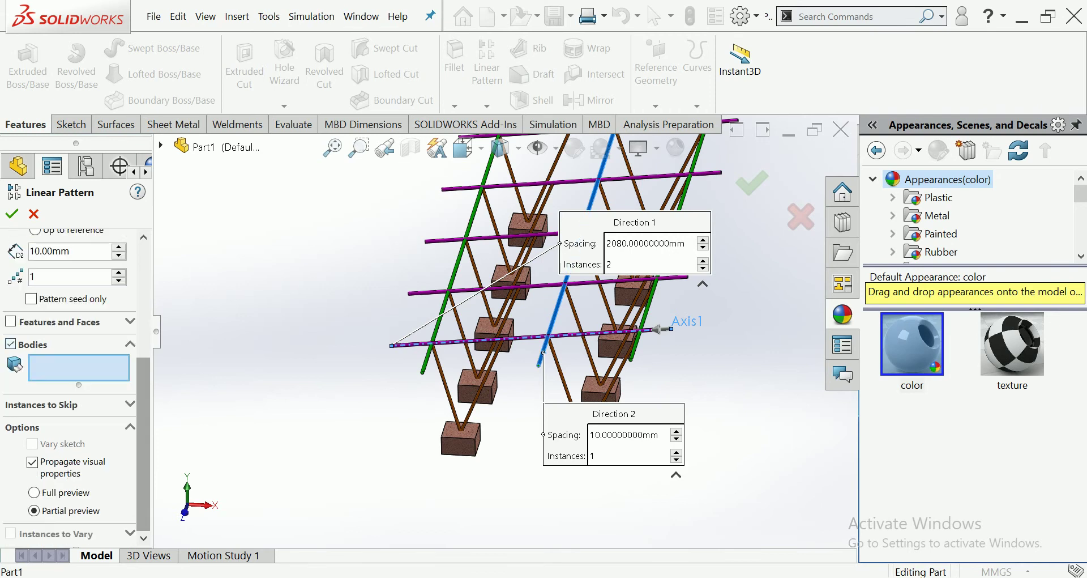
{"action": "scroll", "coordinate": [574, 379], "scroll_direction": "down", "scroll_amount": 3}
{"action": "left_click", "coordinate": [340, 295]}
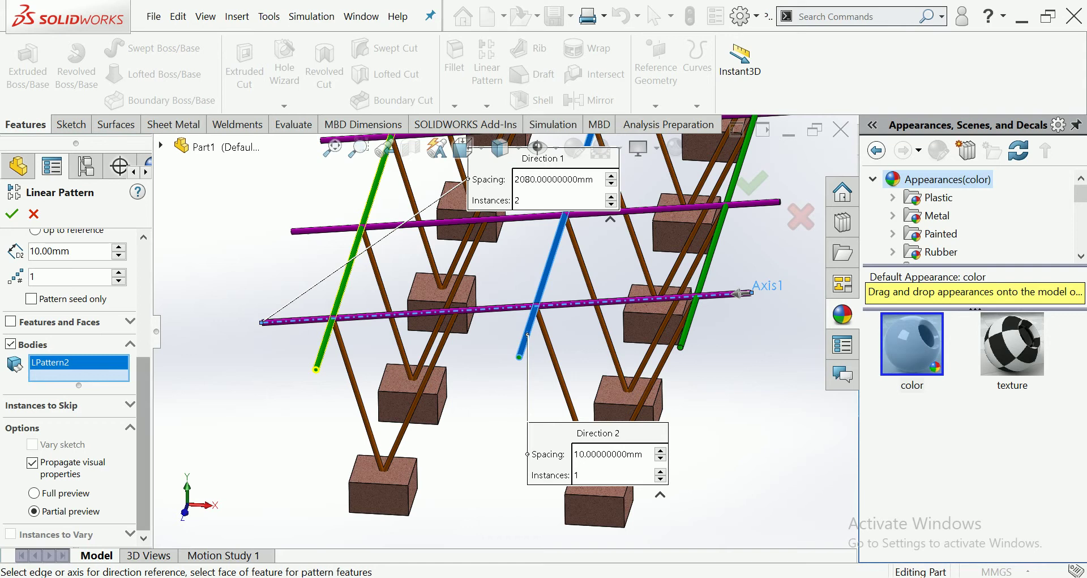
{"action": "scroll", "coordinate": [77, 385], "scroll_direction": "up", "scroll_amount": 5}
Step: Set the pattern spacing to 830 mm with 2 instances
{"action": "type", "text": "2000"}
{"action": "key", "text": "Return"}
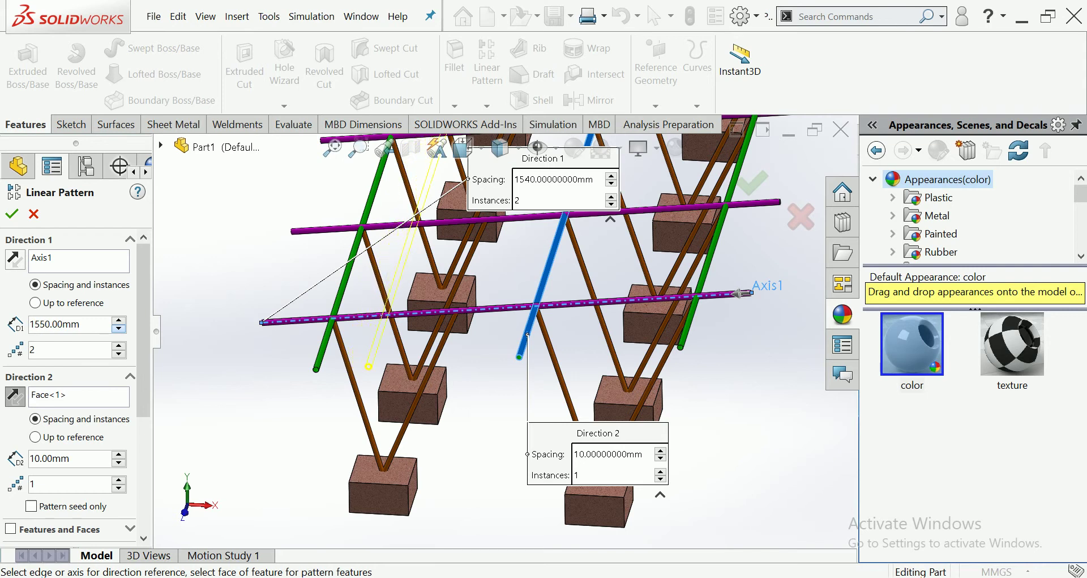
{"action": "left_click_drag", "start_coordinate": [386, 365], "coordinate": [436, 361]}
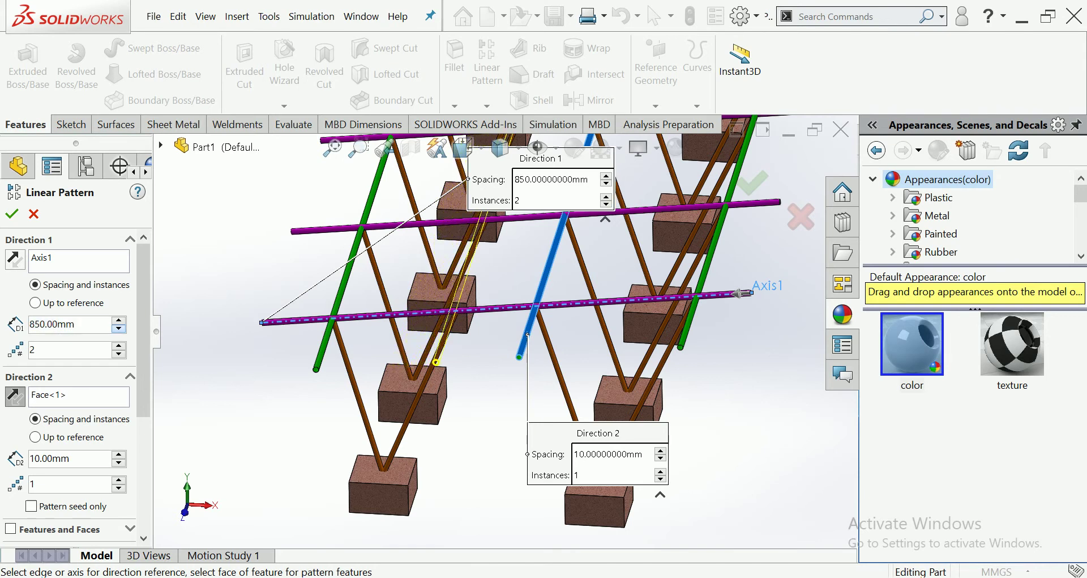
{"action": "left_click", "coordinate": [118, 328]}
{"action": "left_click", "coordinate": [119, 328]}
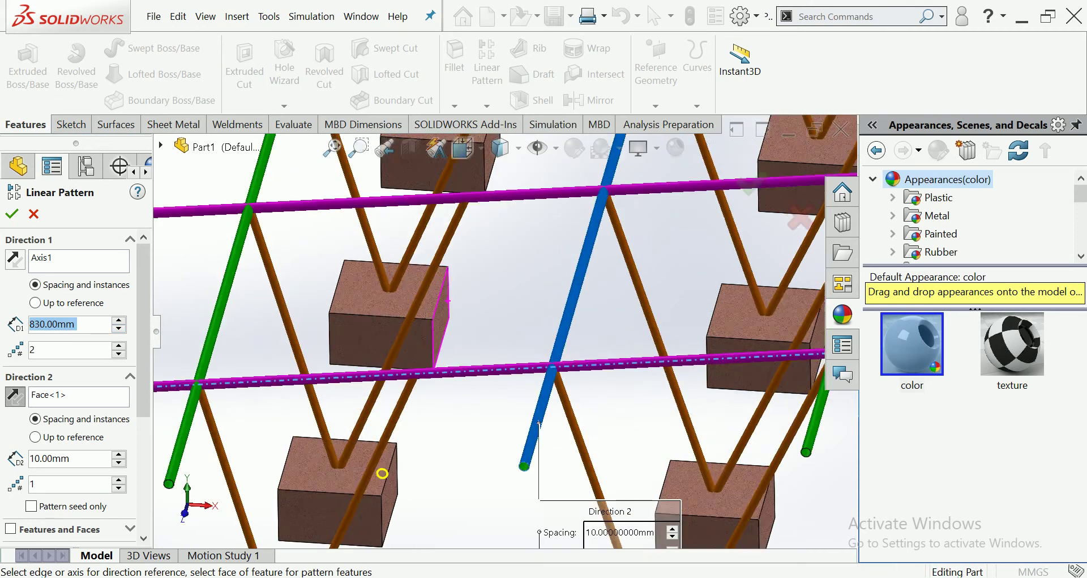
Step: Check the pattern from the Top view and accept it
{"action": "scroll", "coordinate": [504, 332], "scroll_direction": "up", "scroll_amount": 5}
{"action": "left_click", "coordinate": [464, 148]}
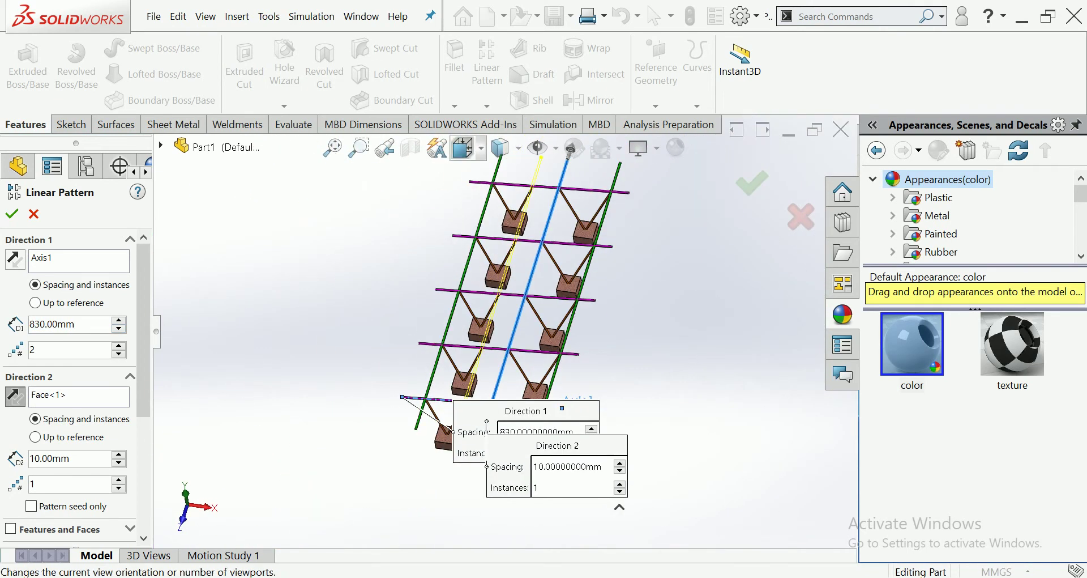
{"action": "left_click", "coordinate": [491, 201]}
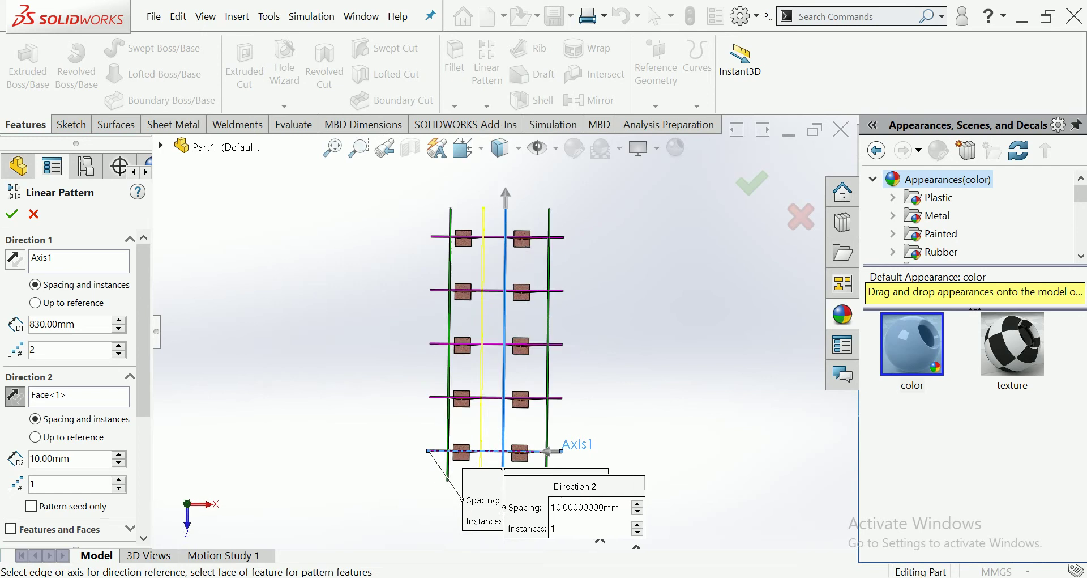
{"action": "scroll", "coordinate": [479, 405], "scroll_direction": "down", "scroll_amount": 2}
{"action": "scroll", "coordinate": [479, 406], "scroll_direction": "down", "scroll_amount": 3}
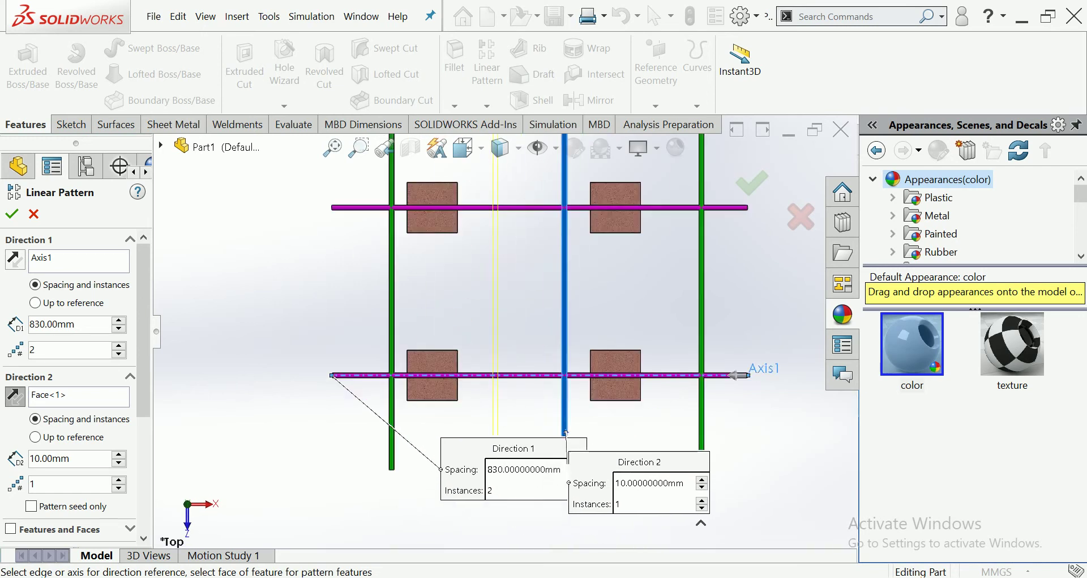
{"action": "scroll", "coordinate": [479, 406], "scroll_direction": "down", "scroll_amount": 3}
{"action": "scroll", "coordinate": [504, 331], "scroll_direction": "up", "scroll_amount": 1}
{"action": "scroll", "coordinate": [504, 331], "scroll_direction": "up", "scroll_amount": 2}
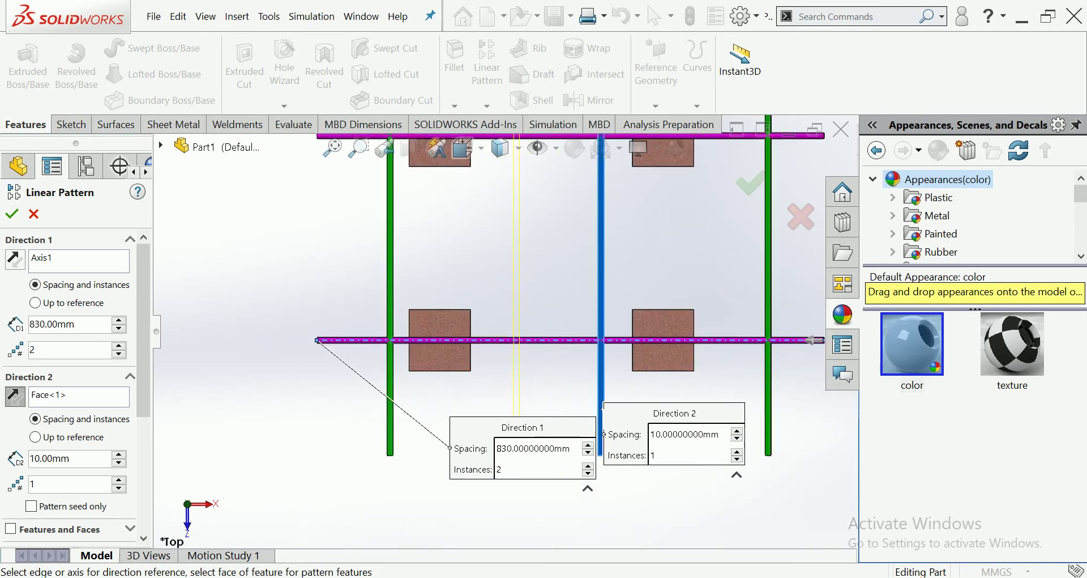
{"action": "left_click", "coordinate": [12, 214]}
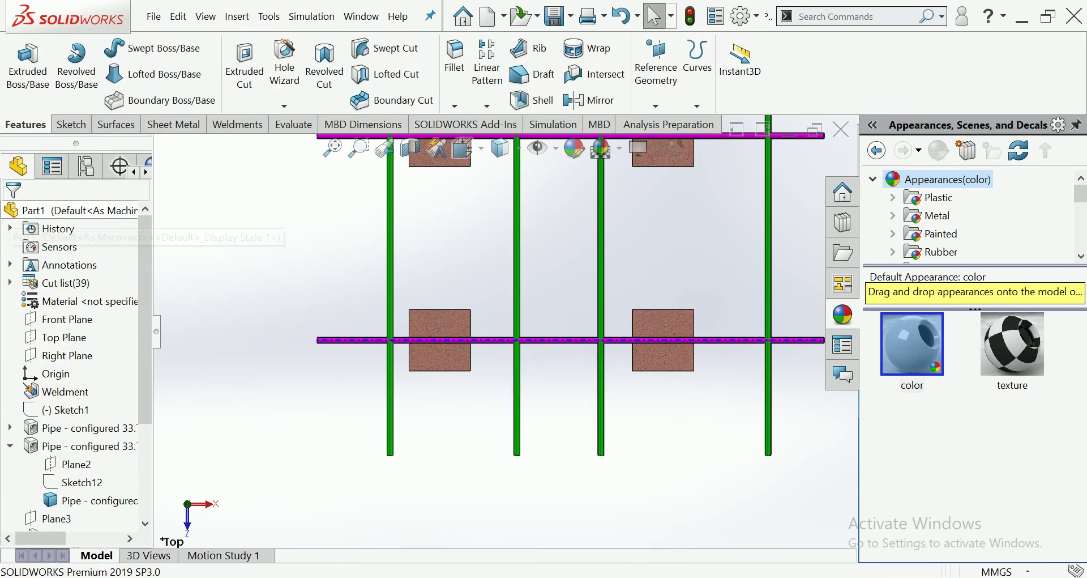
Step: Select Axis1 in the model and hide it
{"action": "middle_click_drag", "start_coordinate": [510, 340], "coordinate": [566, 255]}
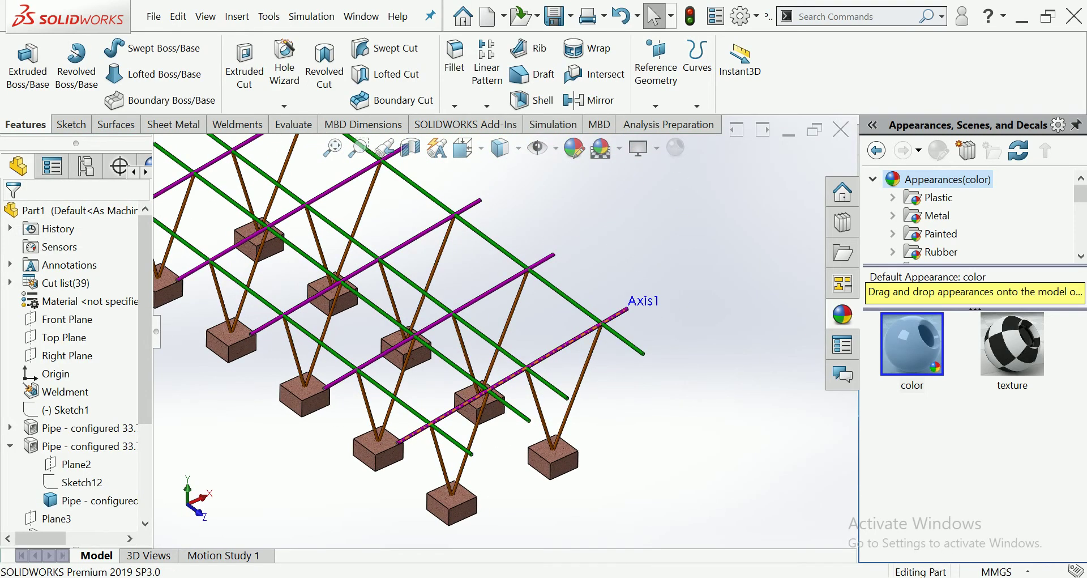
{"action": "left_click", "coordinate": [612, 318]}
{"action": "left_click", "coordinate": [614, 311]}
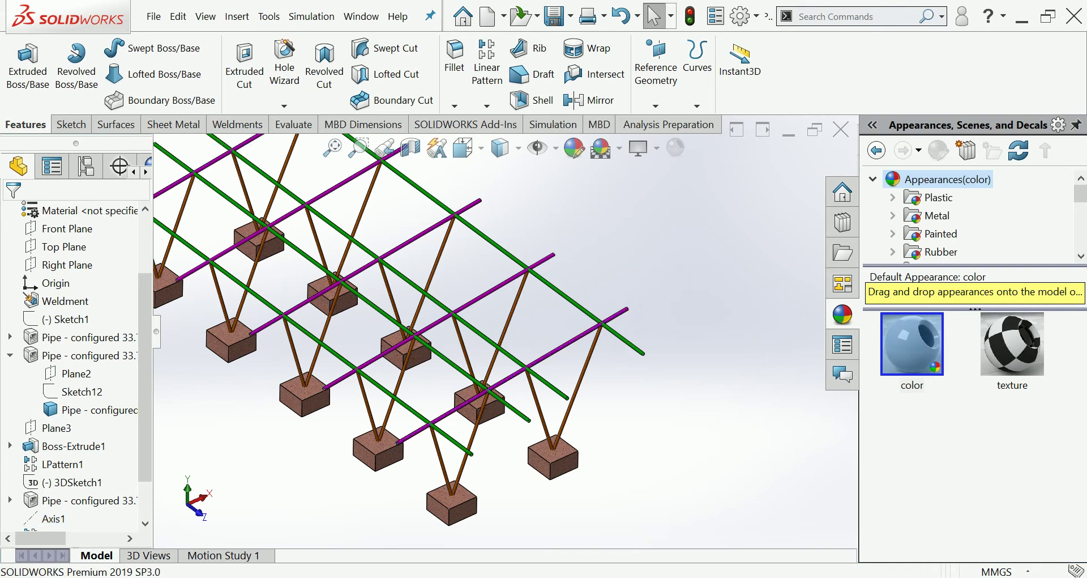
Step: Switch to the Dimetric view and fit the whole frame on screen
{"action": "middle_click_drag", "start_coordinate": [430, 329], "coordinate": [510, 306]}
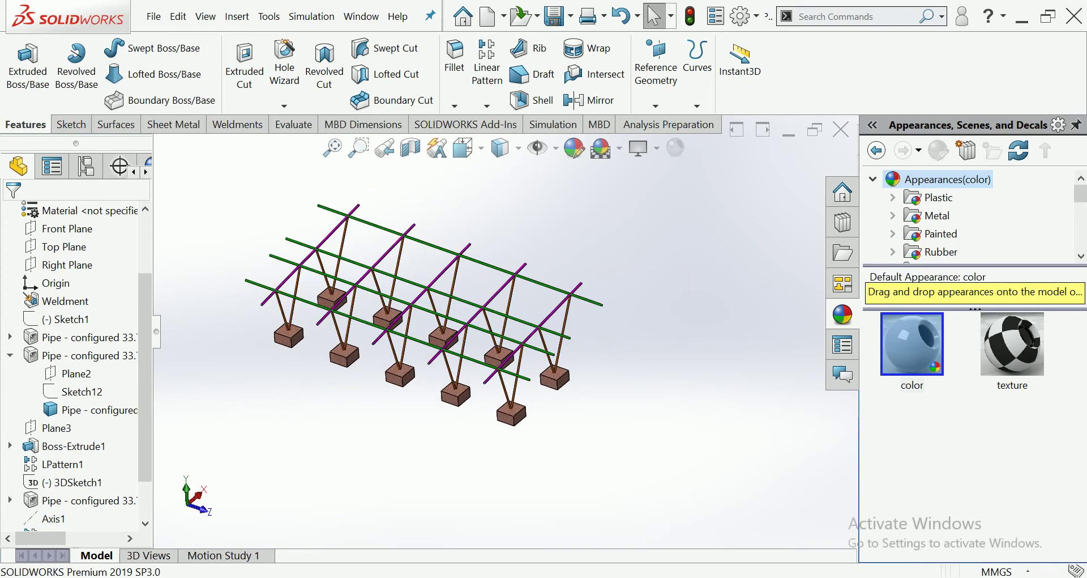
{"action": "left_click", "coordinate": [465, 149]}
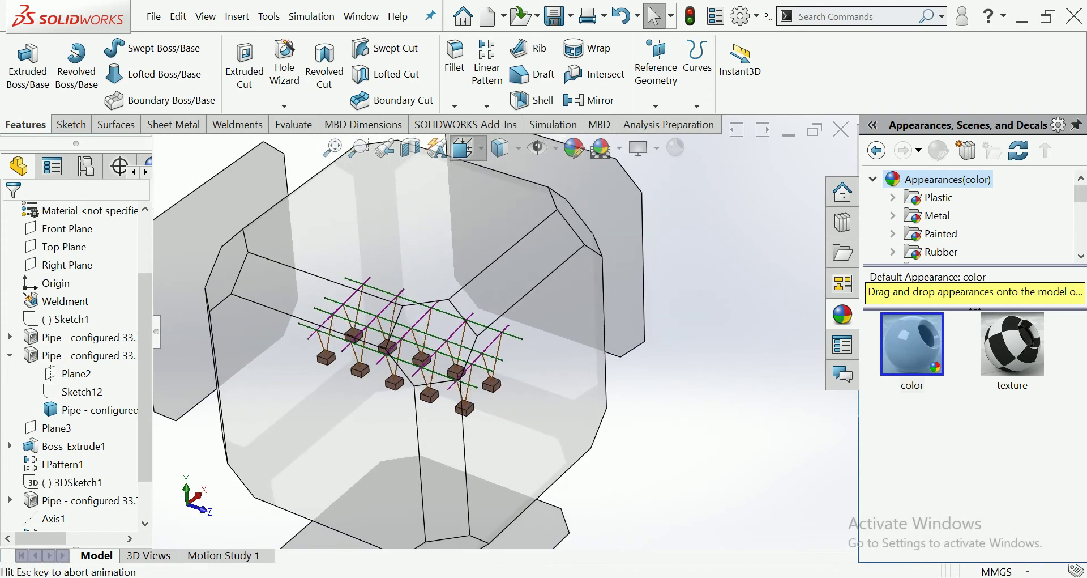
{"action": "left_click", "coordinate": [572, 202]}
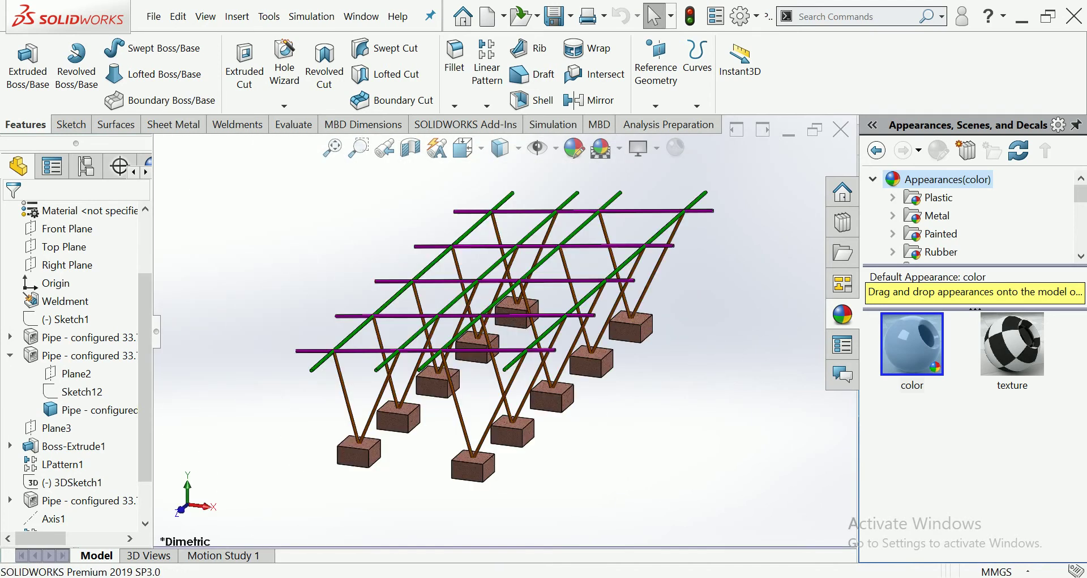
{"action": "key", "text": "ctrl+3"}
{"action": "key", "text": "ctrl+7"}
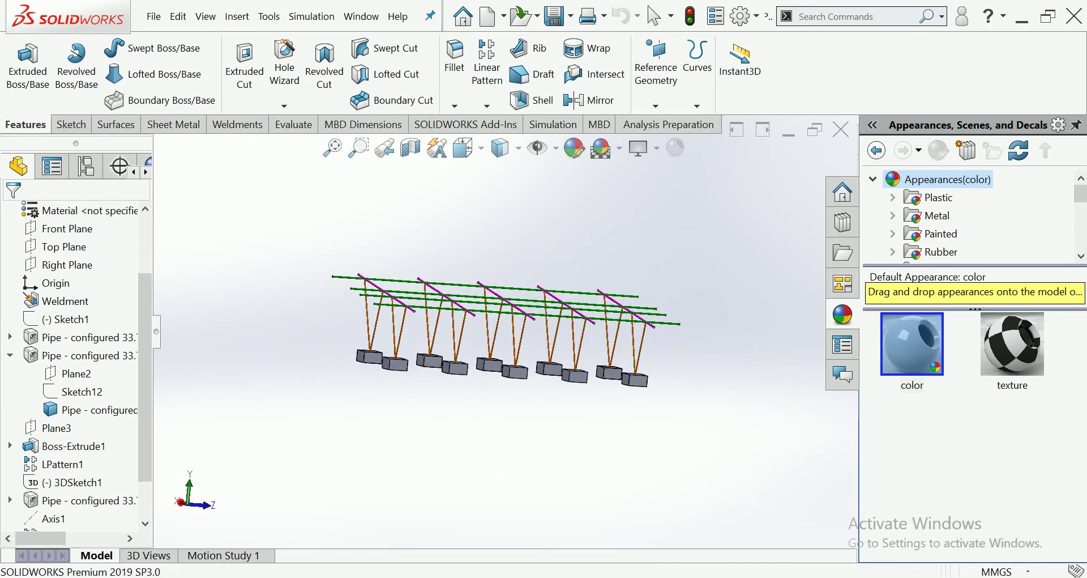
{"action": "key", "text": "f"}
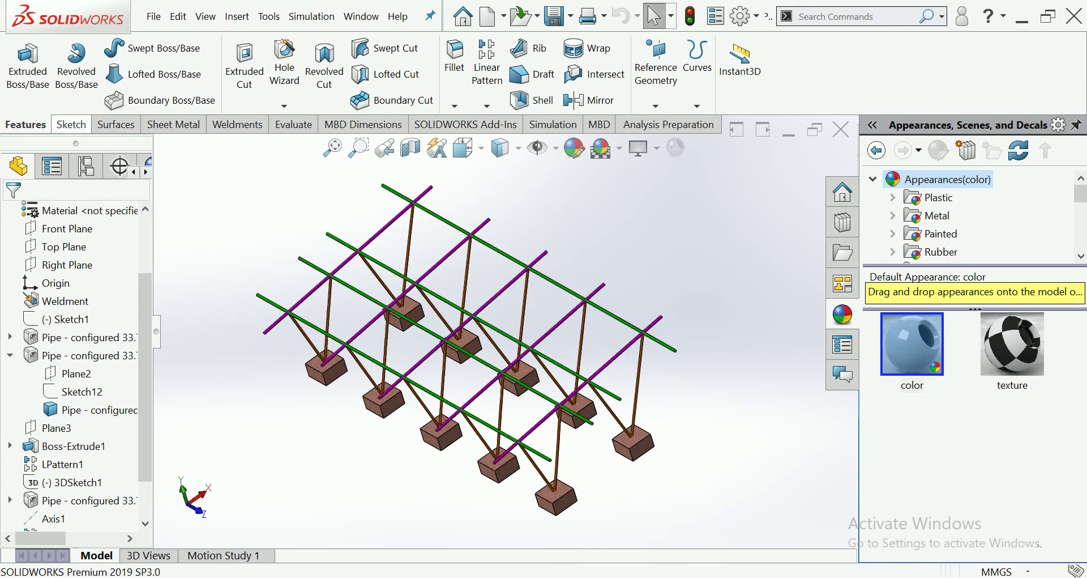
Step: Start and cancel a new sketch, then return to the Features tools
{"action": "left_click", "coordinate": [70, 124]}
{"action": "left_click", "coordinate": [104, 74]}
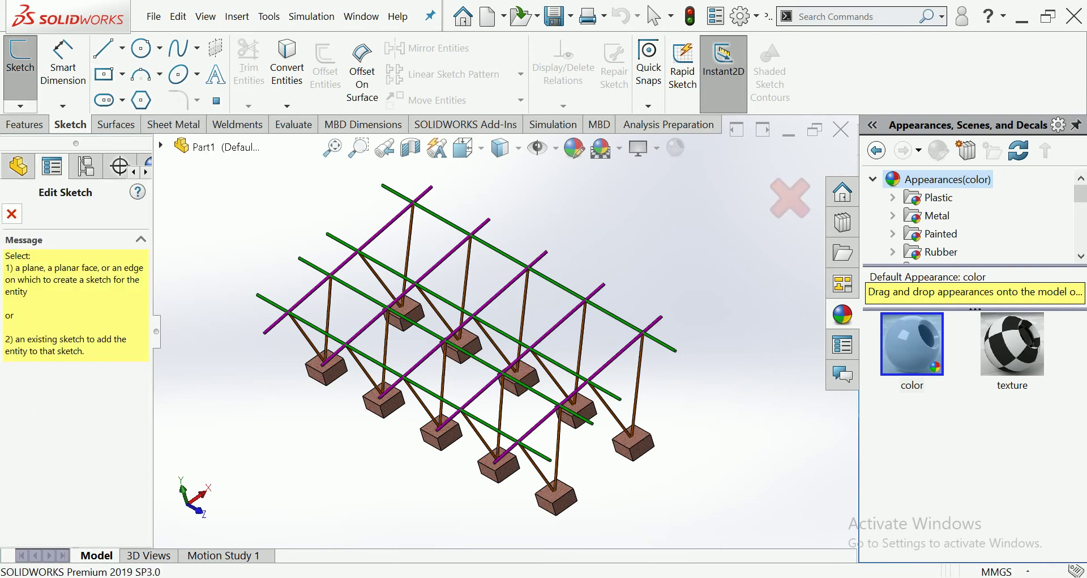
{"action": "key", "text": "Escape"}
{"action": "middle_click_drag", "start_coordinate": [464, 340], "coordinate": [486, 317]}
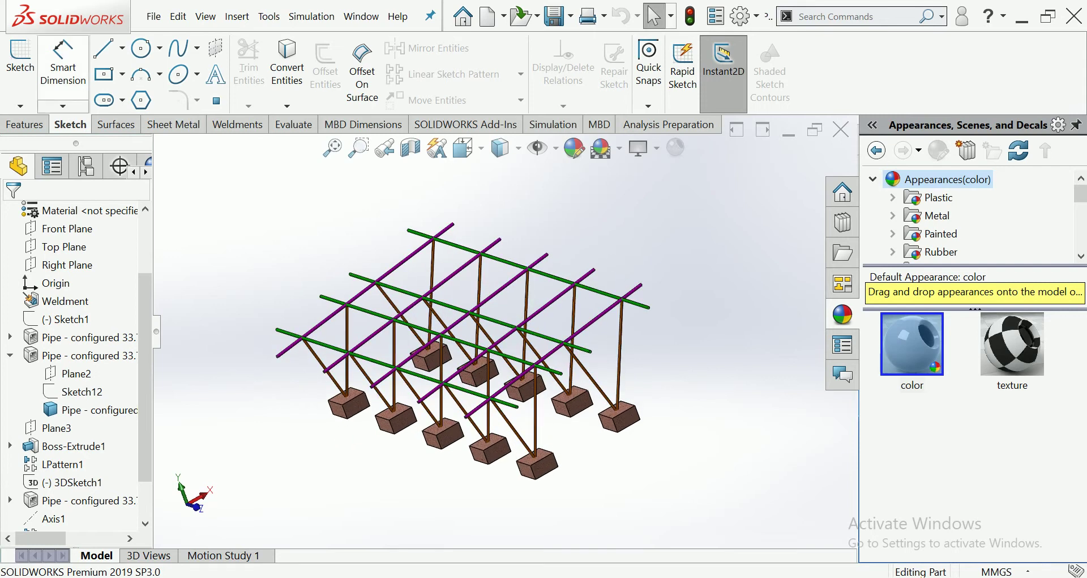
{"action": "left_click", "coordinate": [25, 124]}
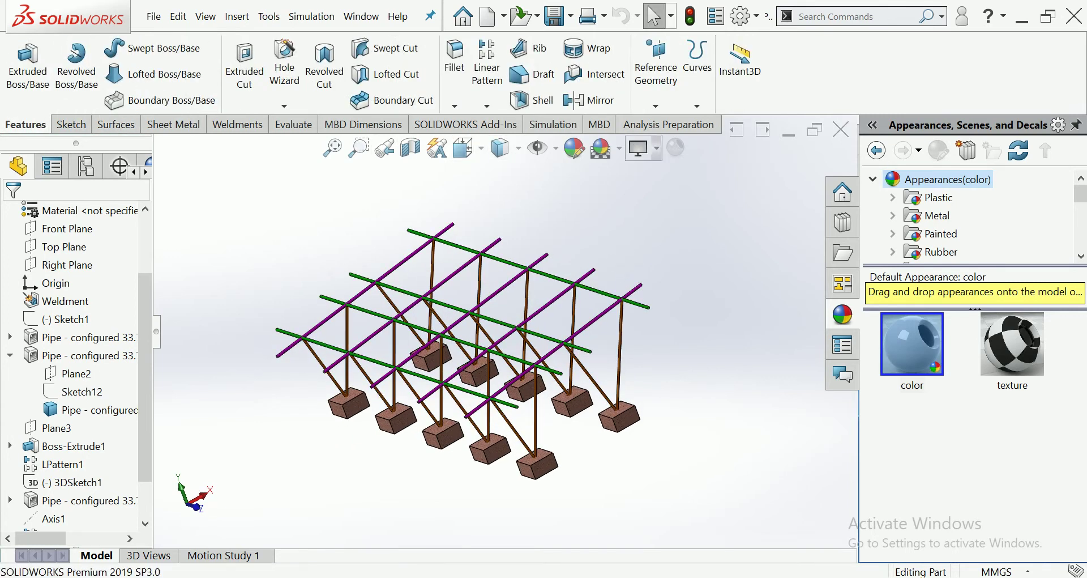
{"action": "left_click", "coordinate": [656, 63]}
Step: Start a reference plane using the upper green pipe as the first reference
{"action": "left_click", "coordinate": [671, 139]}
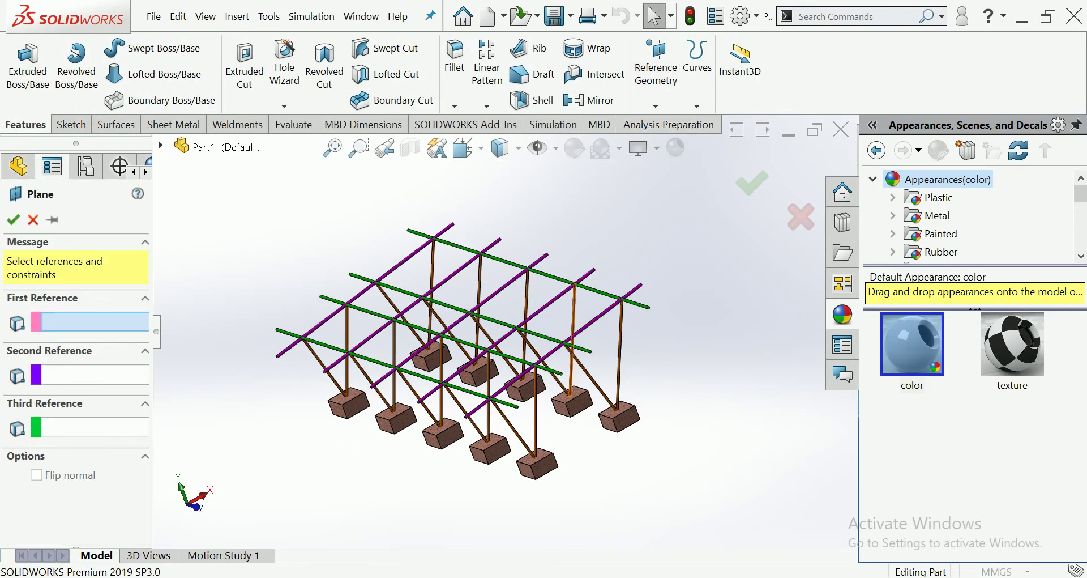
{"action": "scroll", "coordinate": [561, 349], "scroll_direction": "down", "scroll_amount": 2}
{"action": "scroll", "coordinate": [561, 349], "scroll_direction": "down", "scroll_amount": 3}
{"action": "scroll", "coordinate": [560, 349], "scroll_direction": "down", "scroll_amount": 2}
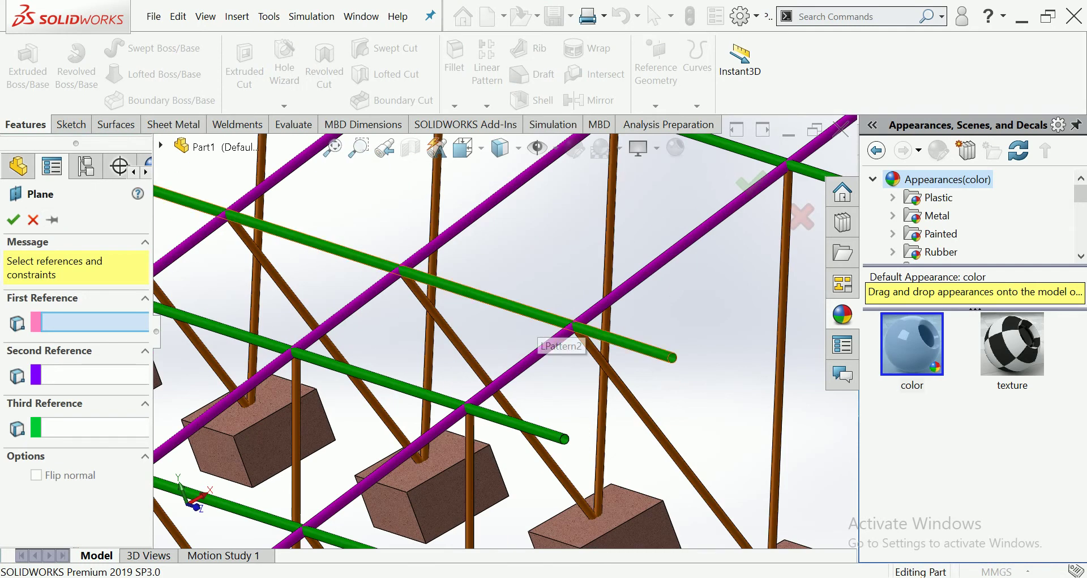
{"action": "left_click", "coordinate": [218, 198]}
{"action": "mouse_move", "coordinate": [220, 201]}
{"action": "middle_mouse_down"}
{"action": "mouse_move", "coordinate": [312, 498]}
{"action": "mouse_move", "coordinate": [255, 393]}
{"action": "mouse_move", "coordinate": [254, 340]}
{"action": "middle_mouse_up"}
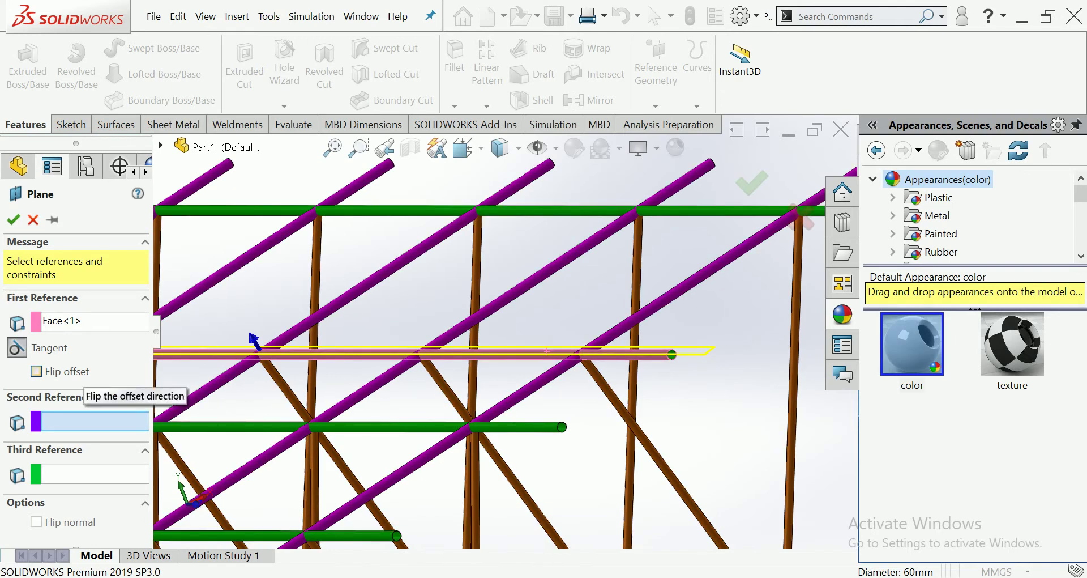
{"action": "left_click", "coordinate": [14, 220]}
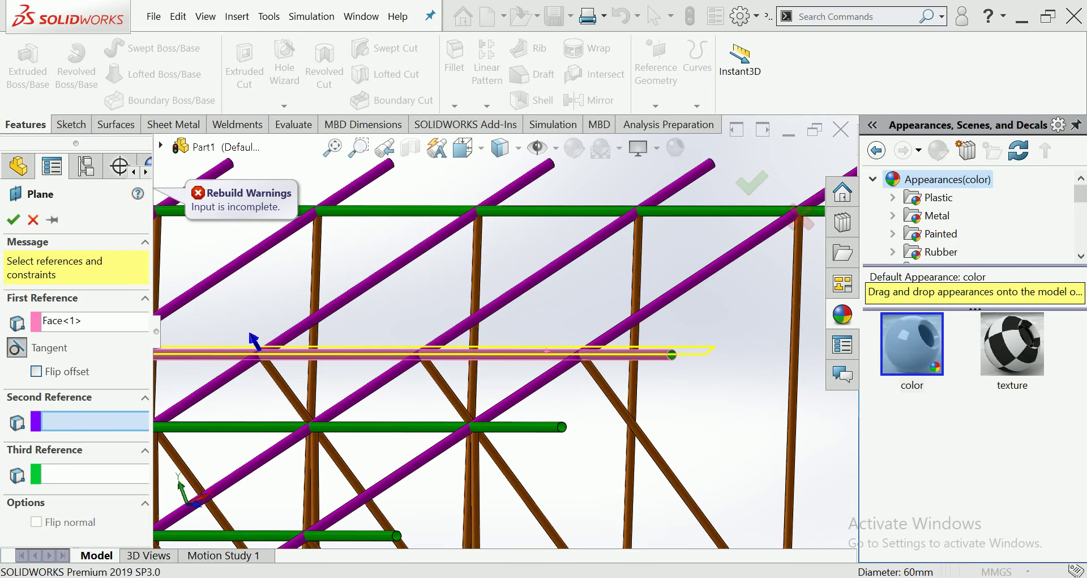
{"action": "middle_click_drag", "start_coordinate": [253, 340], "coordinate": [356, 332]}
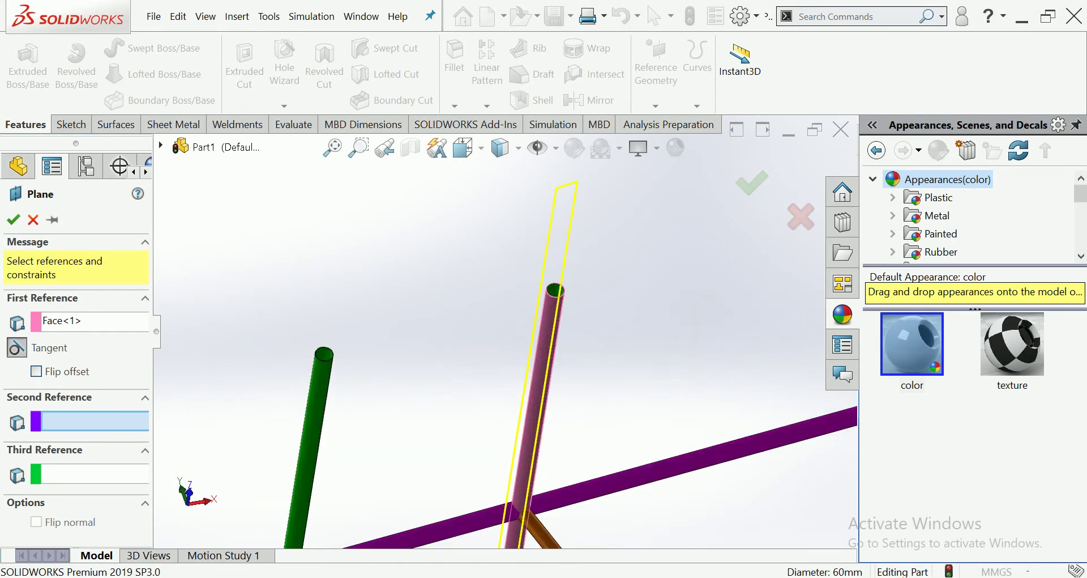
{"action": "scroll", "coordinate": [586, 296], "scroll_direction": "down", "scroll_amount": 4}
{"action": "scroll", "coordinate": [513, 348], "scroll_direction": "up", "scroll_amount": 1}
{"action": "scroll", "coordinate": [512, 349], "scroll_direction": "up", "scroll_amount": 4}
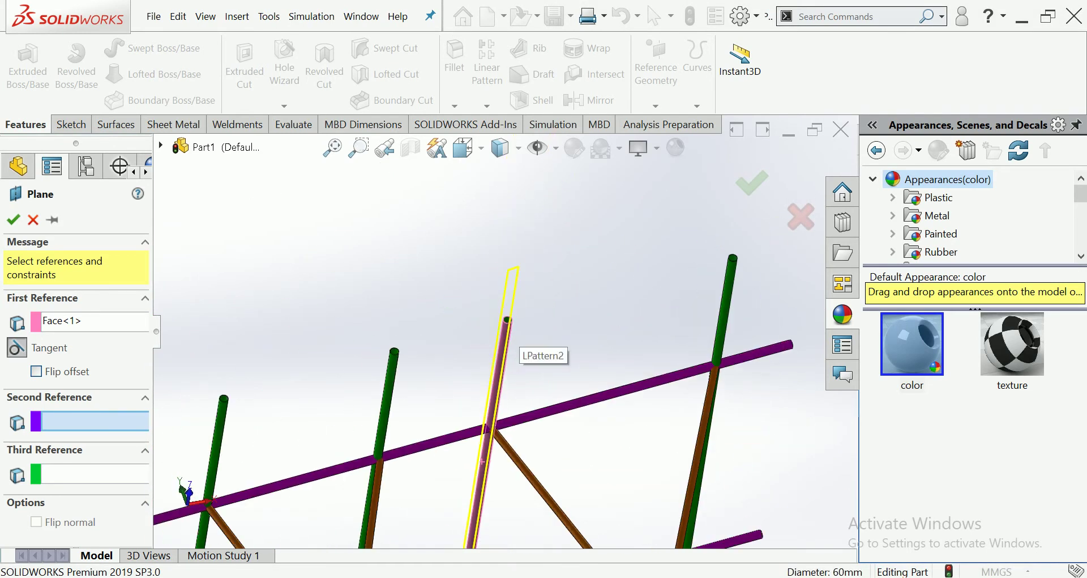
Step: Set another pipe face as the second tangent reference and clear the stray edge reference
{"action": "left_click", "coordinate": [531, 417]}
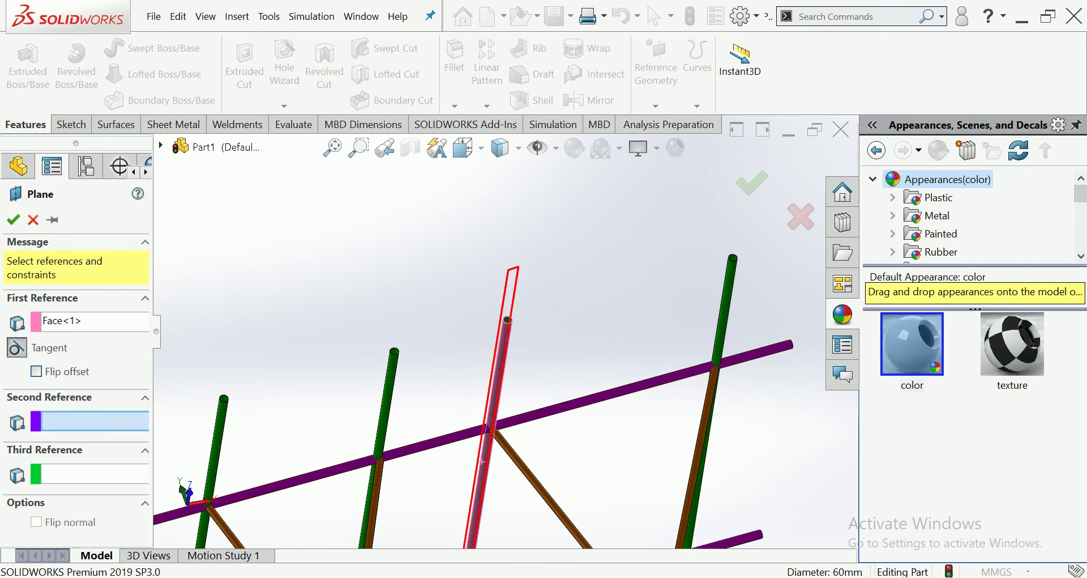
{"action": "left_click", "coordinate": [530, 418]}
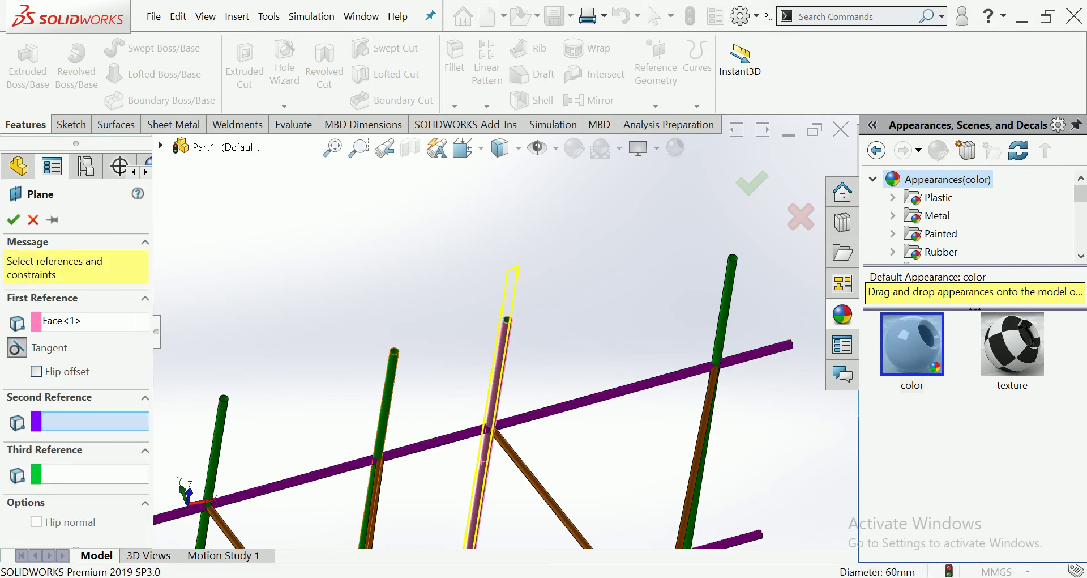
{"action": "left_click", "coordinate": [530, 417]}
{"action": "mouse_move", "coordinate": [531, 417]}
{"action": "middle_mouse_down"}
{"action": "mouse_move", "coordinate": [509, 340]}
{"action": "mouse_move", "coordinate": [431, 317]}
{"action": "middle_mouse_up"}
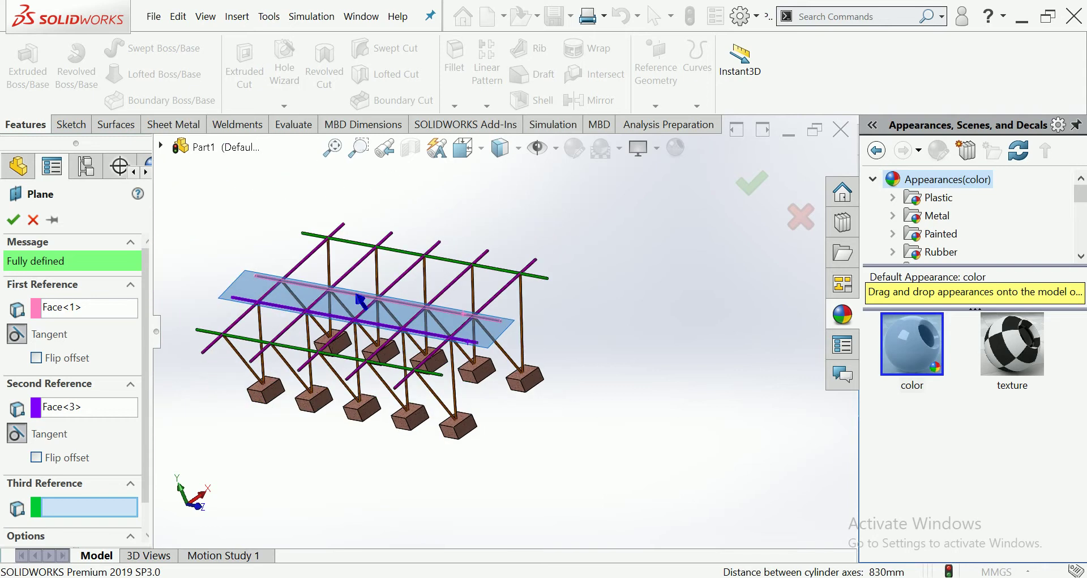
{"action": "scroll", "coordinate": [360, 300], "scroll_direction": "down", "scroll_amount": 3}
{"action": "middle_click_drag", "start_coordinate": [360, 301], "coordinate": [257, 430]}
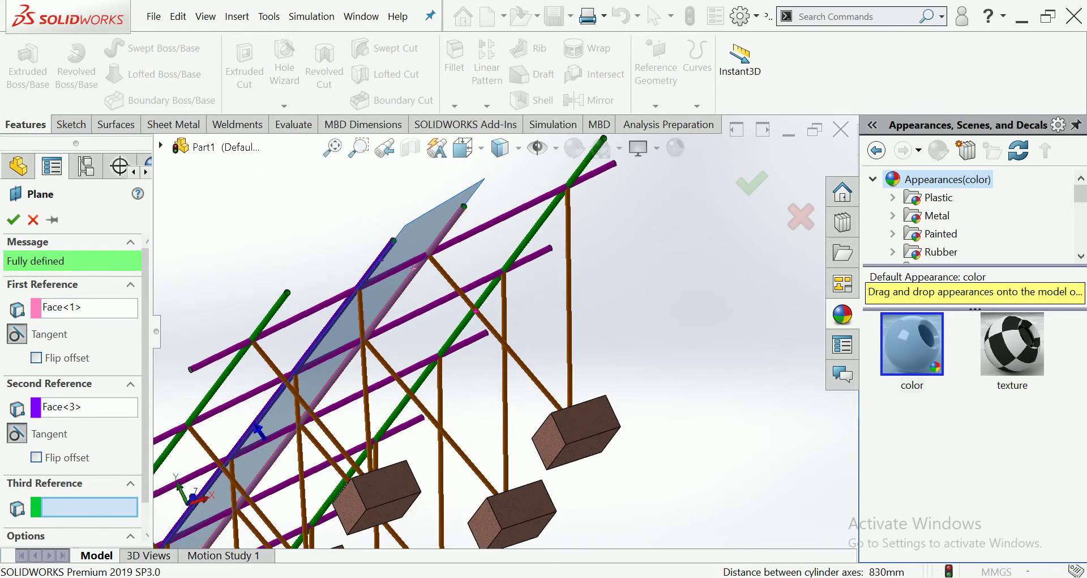
{"action": "scroll", "coordinate": [374, 221], "scroll_direction": "down", "scroll_amount": 3}
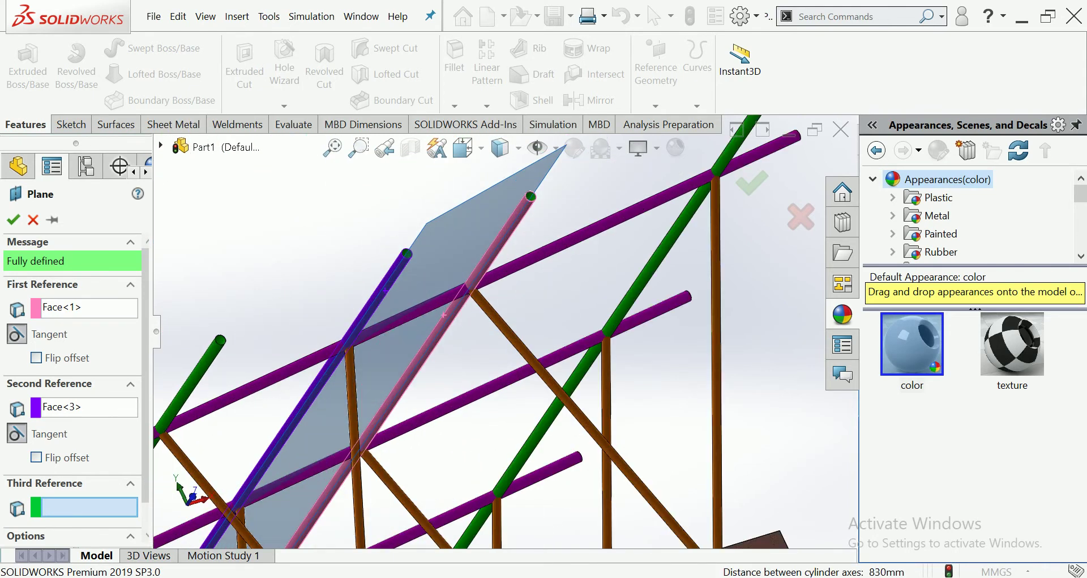
{"action": "scroll", "coordinate": [388, 231], "scroll_direction": "down", "scroll_amount": 2}
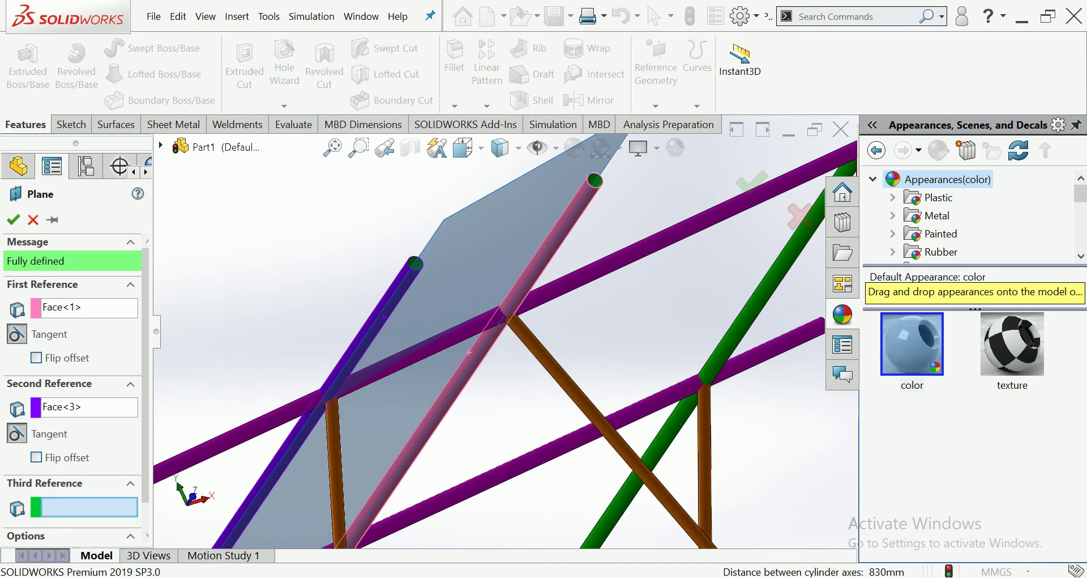
{"action": "key", "text": "Delete"}
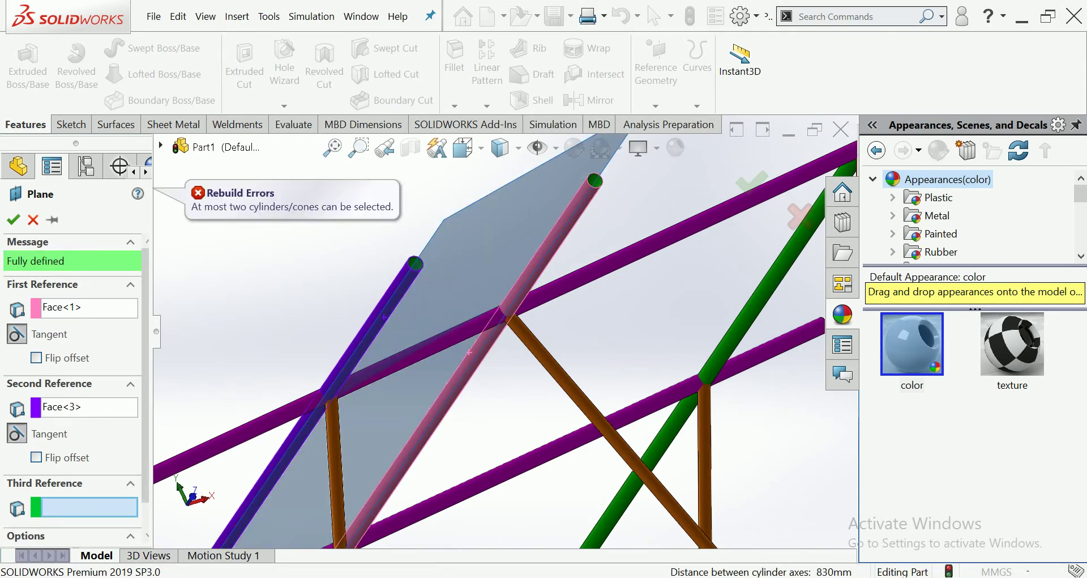
{"action": "left_click", "coordinate": [592, 184]}
{"action": "left_click", "coordinate": [592, 186]}
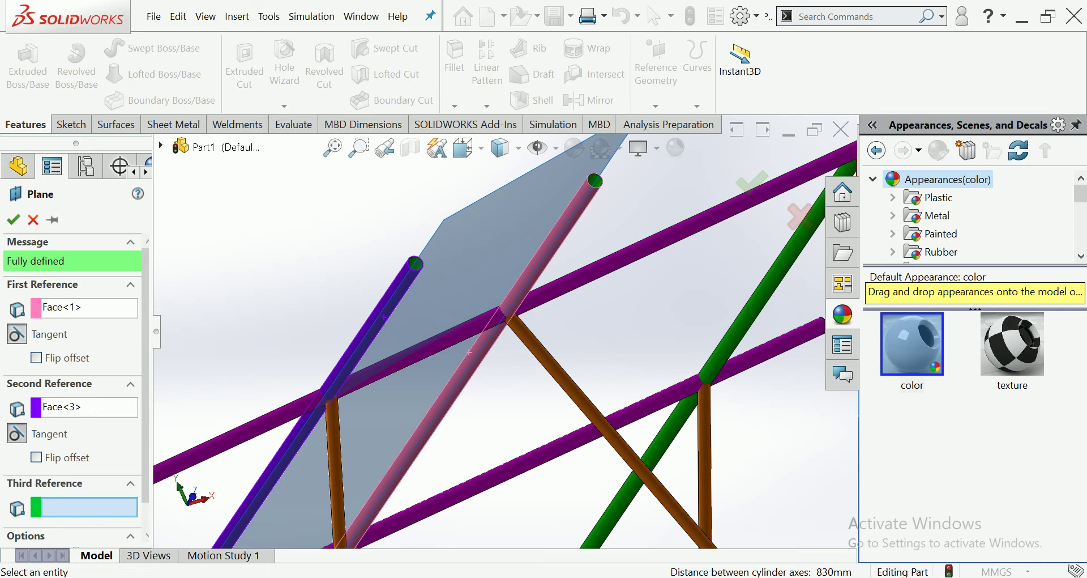
Step: Flip the plane to the first pipe's other side and confirm Plane5
{"action": "left_click", "coordinate": [35, 357]}
{"action": "mouse_move", "coordinate": [504, 339]}
{"action": "middle_mouse_down"}
{"action": "mouse_move", "coordinate": [504, 255]}
{"action": "mouse_move", "coordinate": [503, 288]}
{"action": "mouse_move", "coordinate": [398, 272]}
{"action": "mouse_move", "coordinate": [431, 298]}
{"action": "mouse_move", "coordinate": [553, 311]}
{"action": "mouse_move", "coordinate": [488, 299]}
{"action": "middle_mouse_up"}
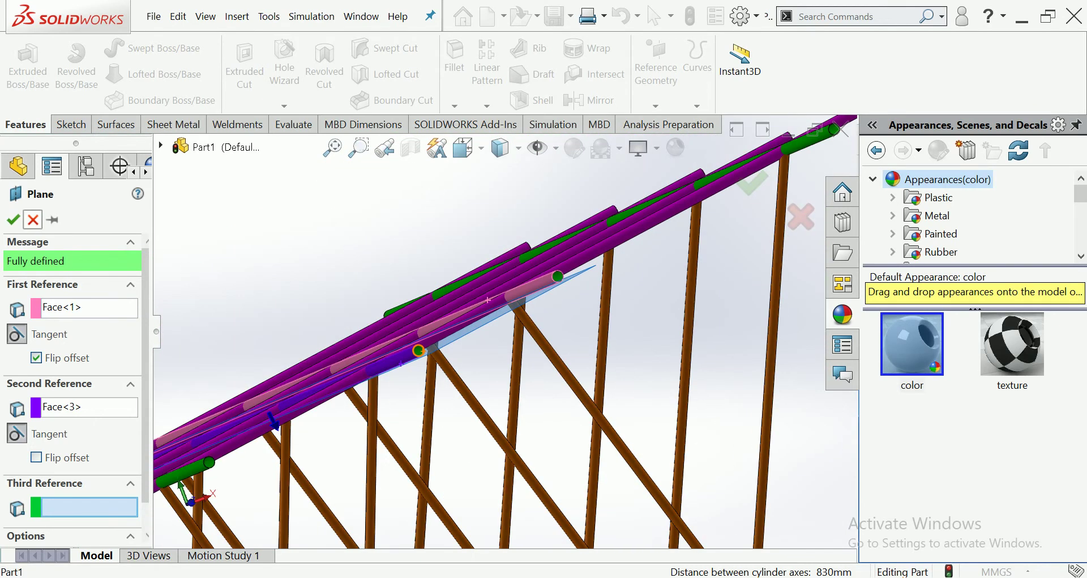
{"action": "key", "text": "Return"}
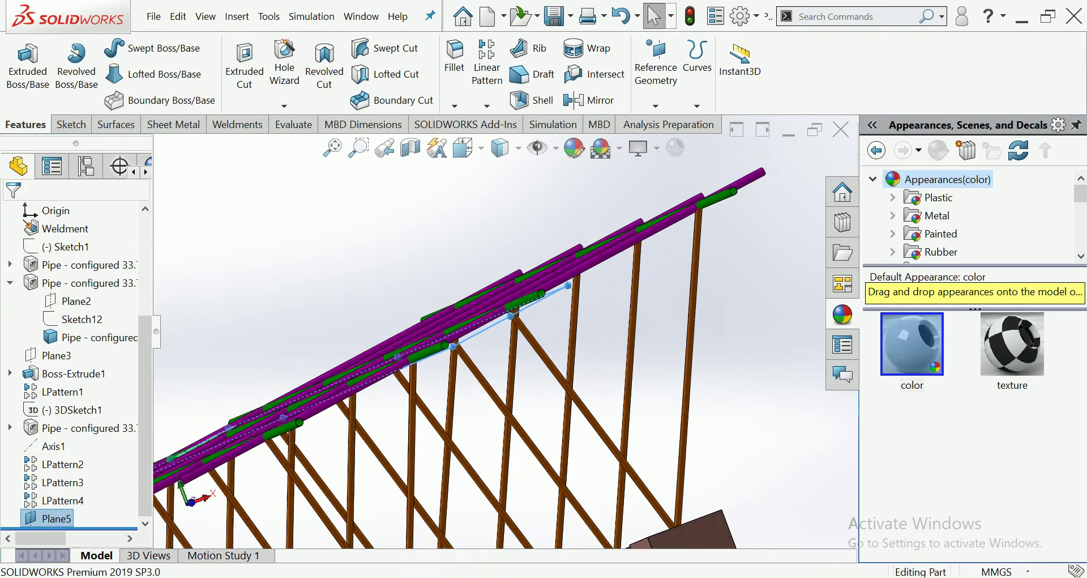
Step: Create Plane6 offset 60 mm from Plane5
{"action": "scroll", "coordinate": [476, 397], "scroll_direction": "up", "scroll_amount": 2}
{"action": "scroll", "coordinate": [623, 396], "scroll_direction": "down", "scroll_amount": 2}
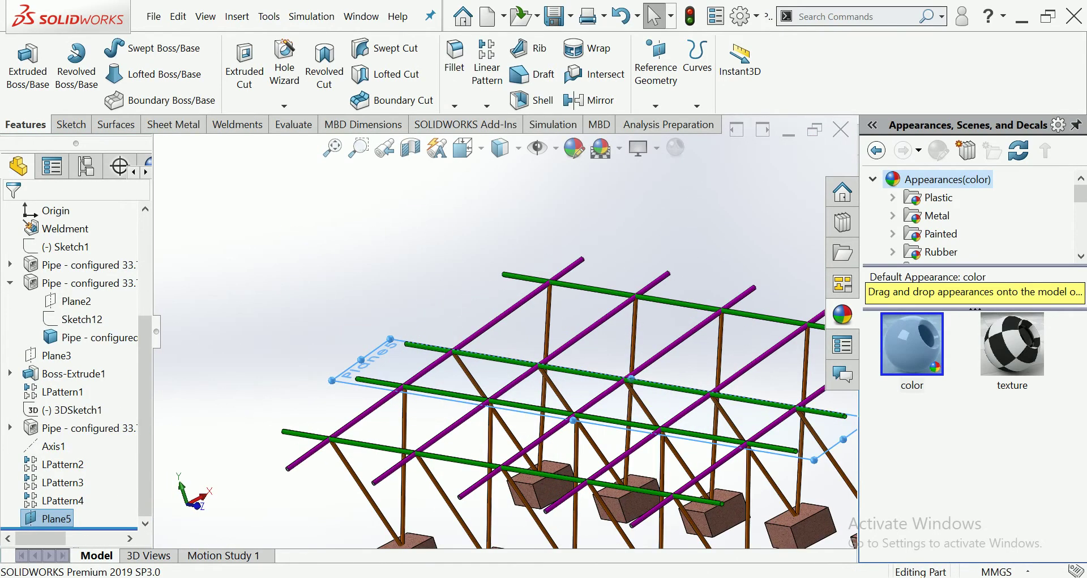
{"action": "left_click", "coordinate": [656, 105]}
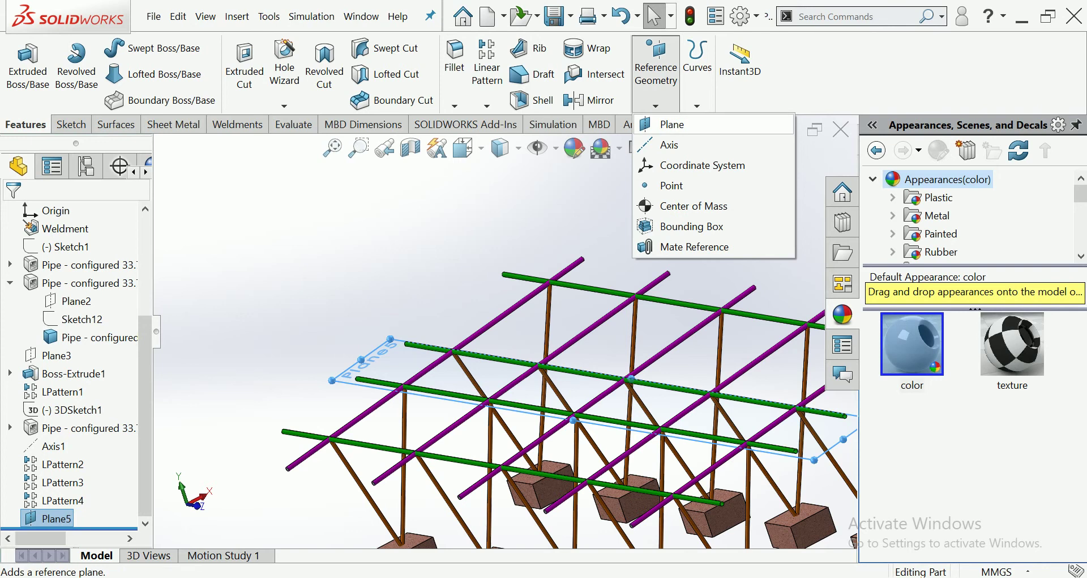
{"action": "left_click", "coordinate": [679, 121]}
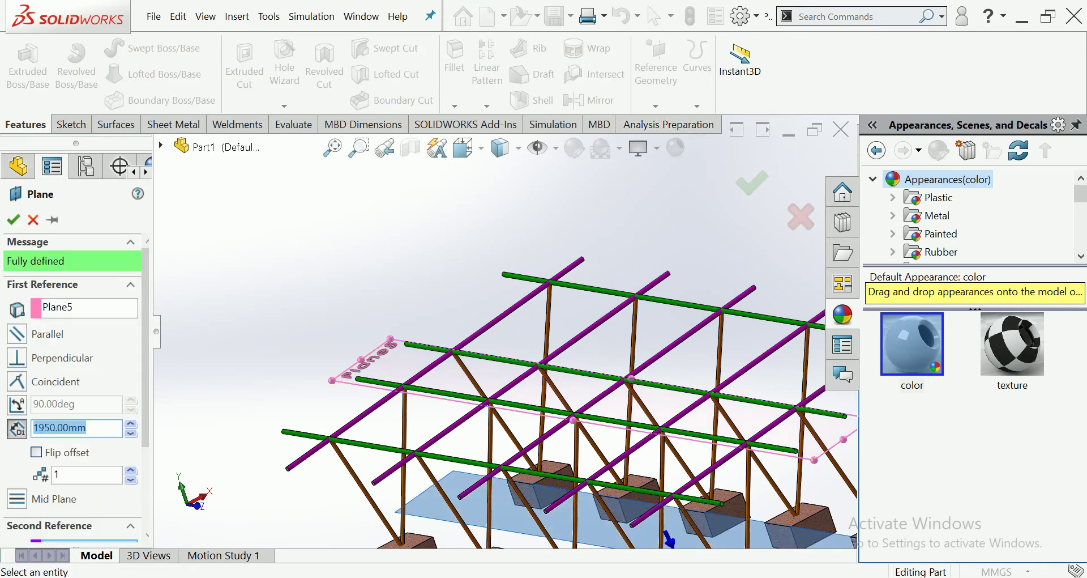
{"action": "type", "text": "0"}
{"action": "key", "text": "Return"}
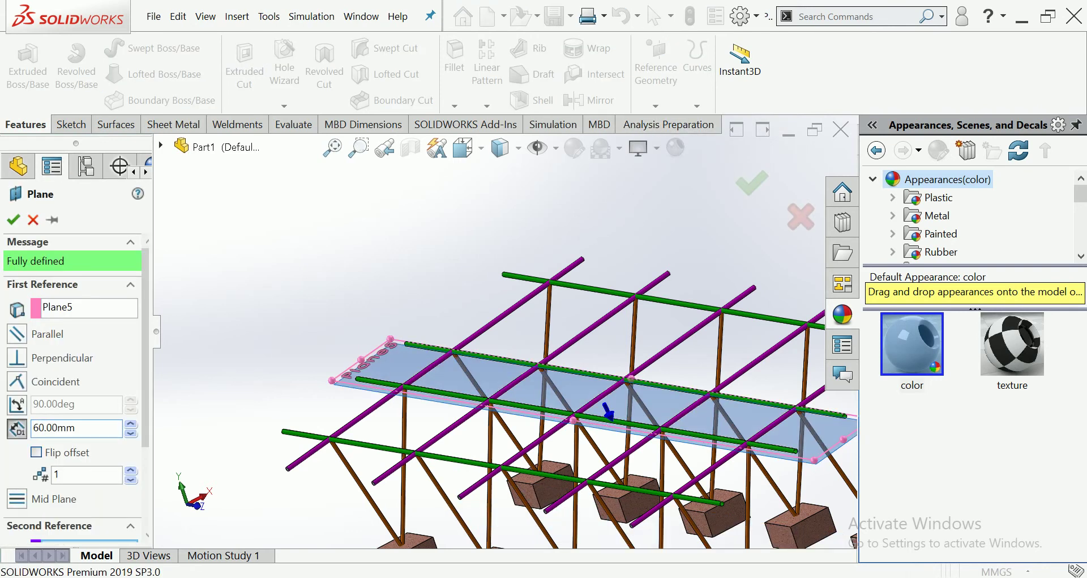
{"action": "left_click", "coordinate": [13, 219]}
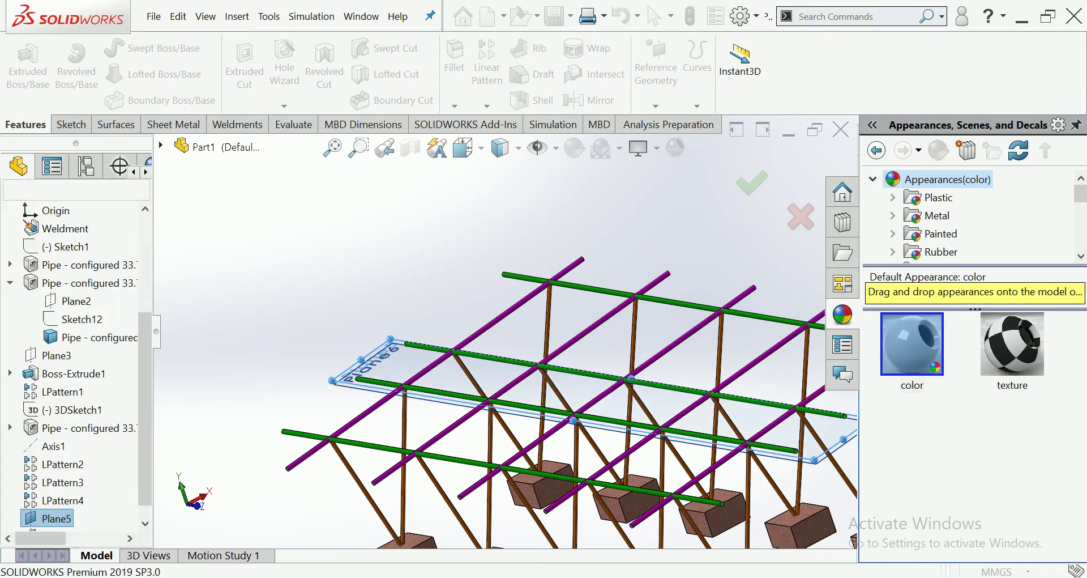
Step: Hide Plane6 from the view
{"action": "scroll", "coordinate": [304, 413], "scroll_direction": "down", "scroll_amount": 3}
{"action": "scroll", "coordinate": [304, 413], "scroll_direction": "down", "scroll_amount": 2}
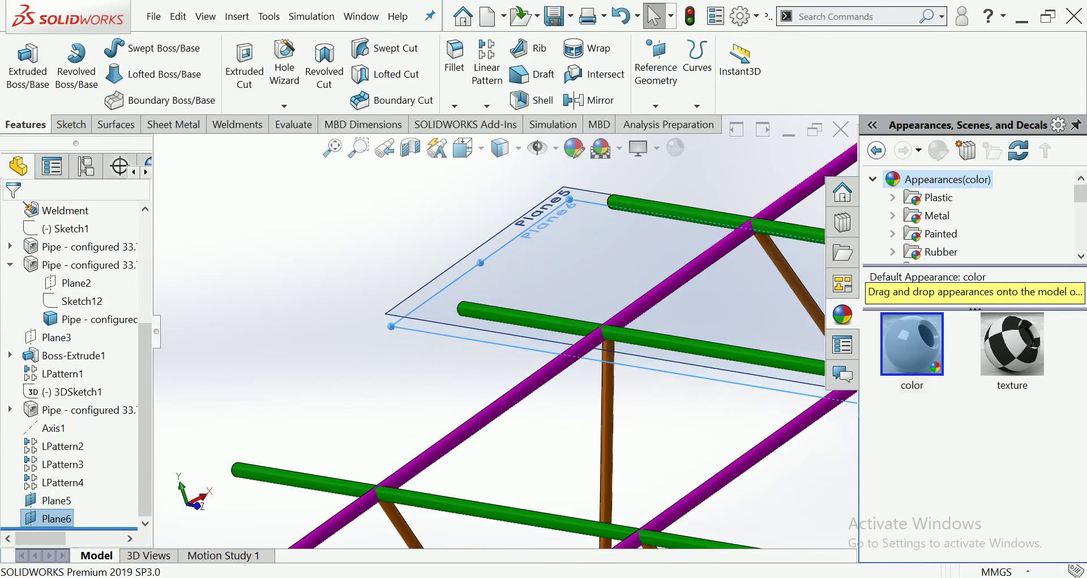
{"action": "right_click", "coordinate": [481, 339]}
{"action": "key", "text": "Escape"}
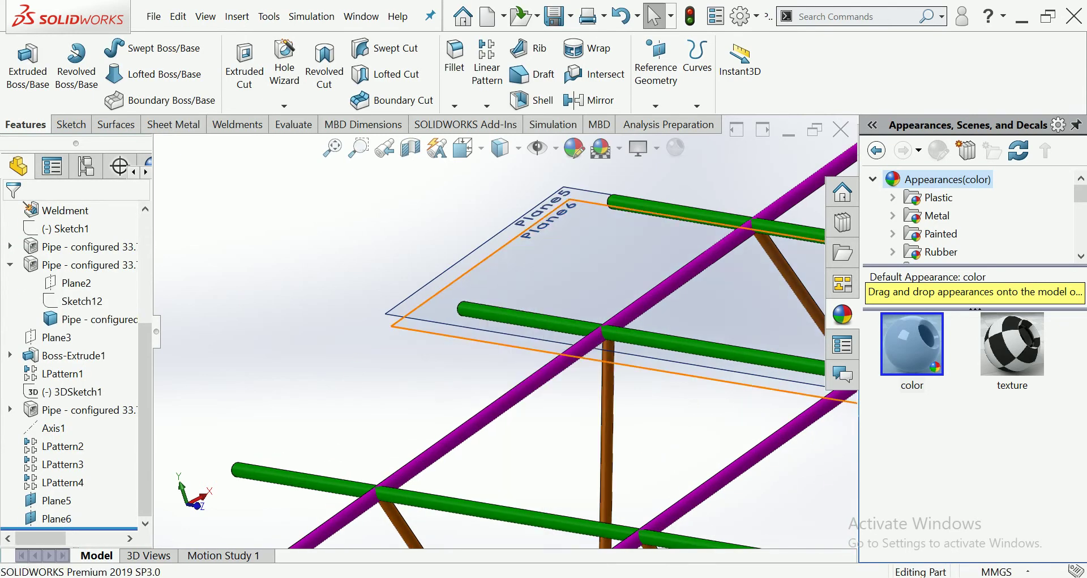
{"action": "right_click", "coordinate": [396, 324]}
{"action": "left_click", "coordinate": [443, 275]}
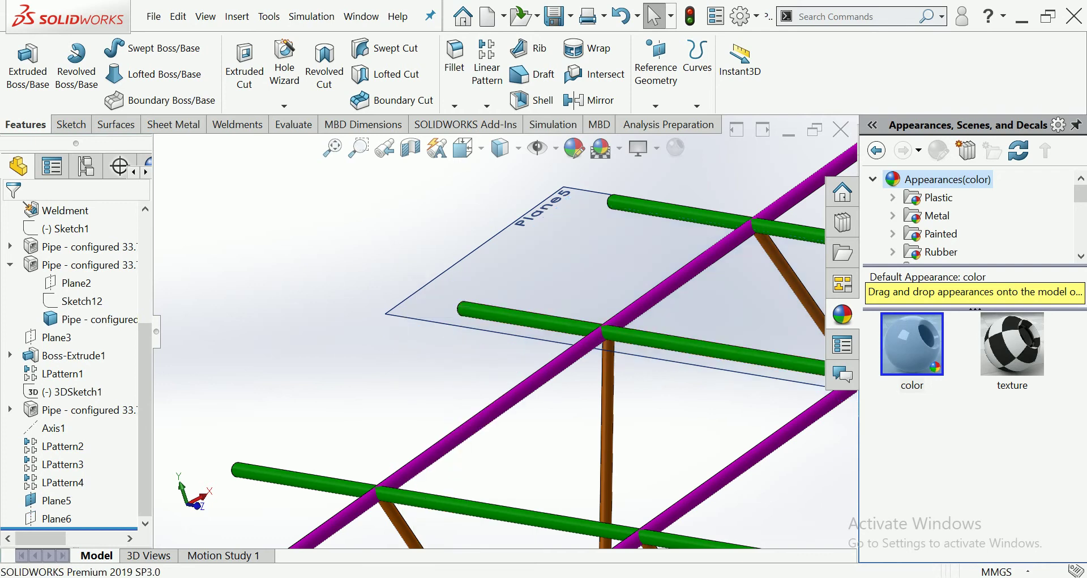
{"action": "left_click", "coordinate": [487, 241]}
Step: Start a sketch on Plane5 and view it Normal To, enlarged
{"action": "left_click", "coordinate": [526, 228]}
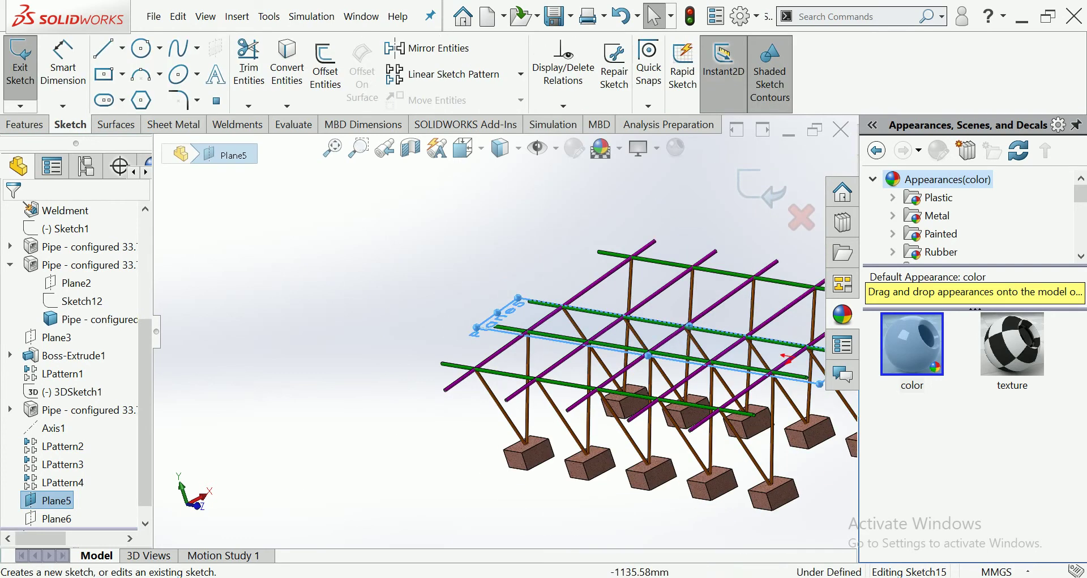
{"action": "left_click", "coordinate": [463, 148]}
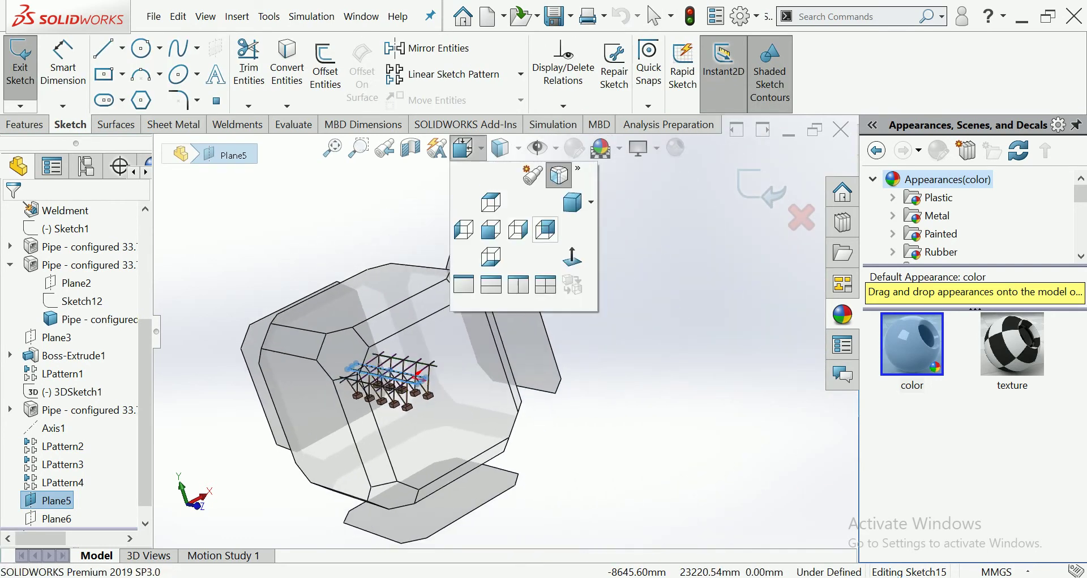
{"action": "left_click", "coordinate": [573, 256]}
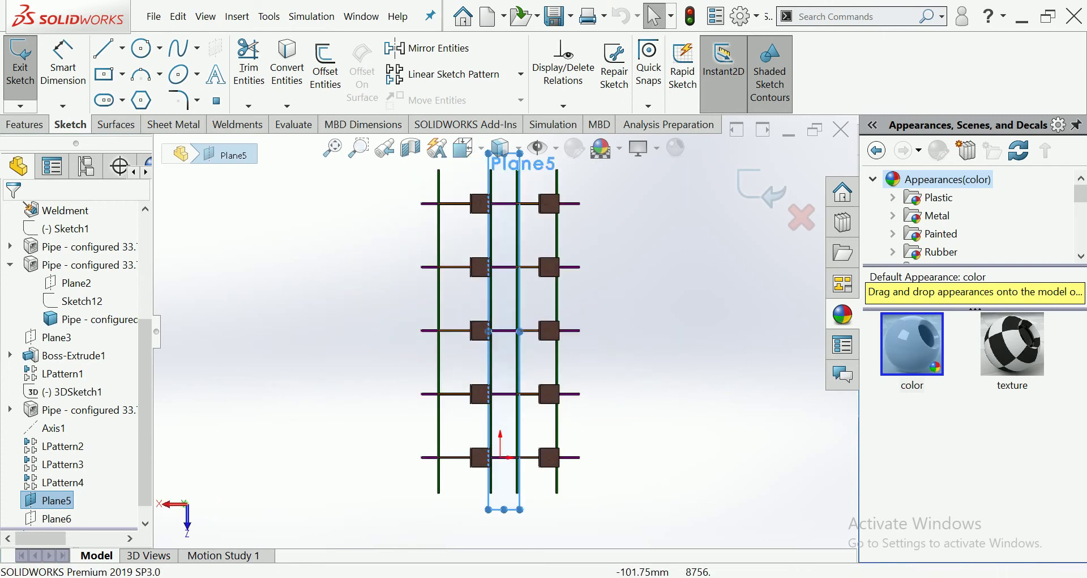
{"action": "left_click", "coordinate": [464, 149]}
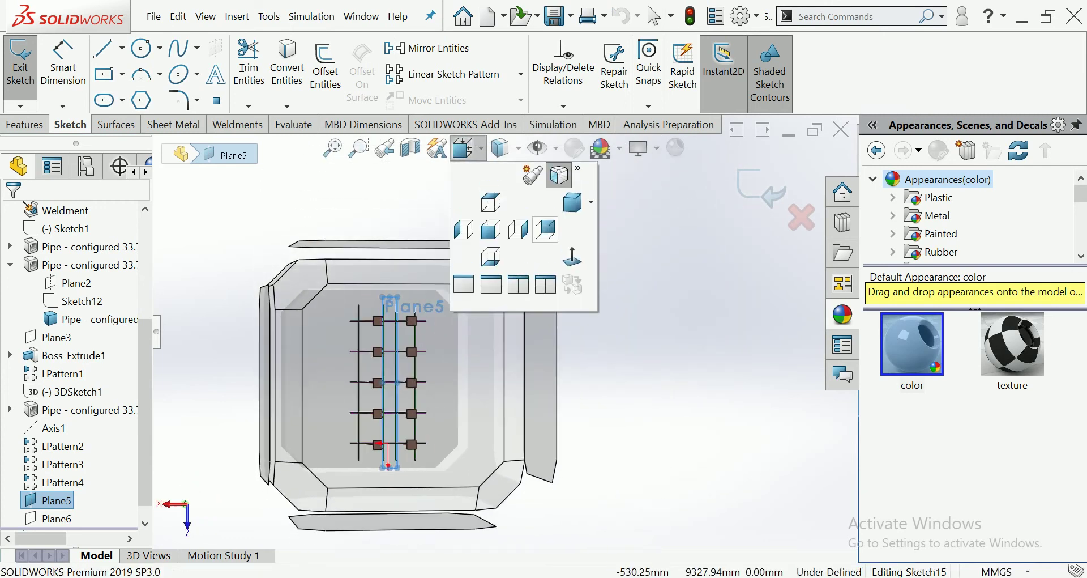
{"action": "left_click", "coordinate": [573, 257]}
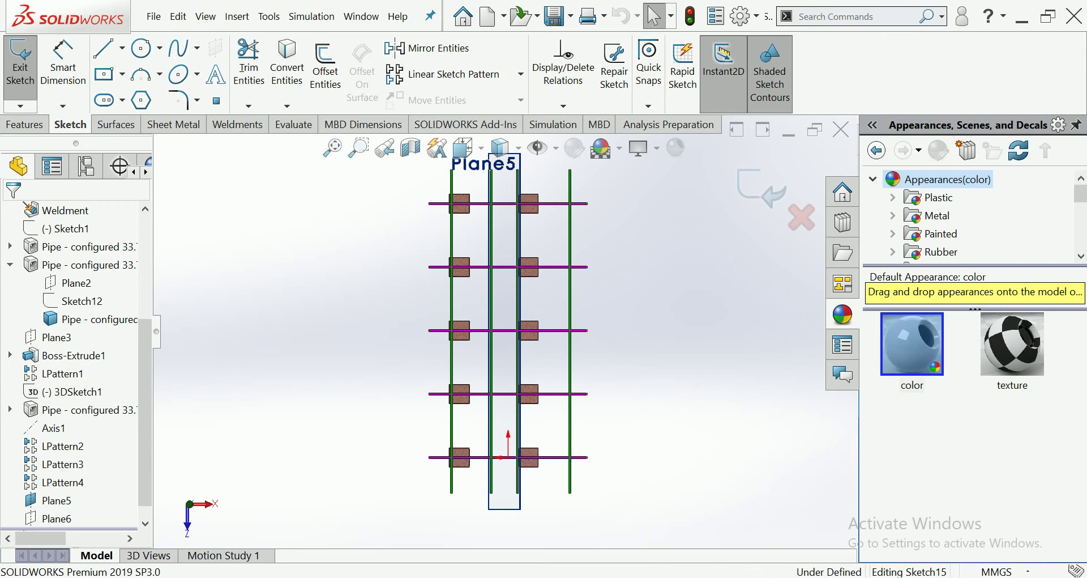
Step: Draw a corner rectangle over the lower right part of the frame
{"action": "left_click", "coordinate": [122, 73]}
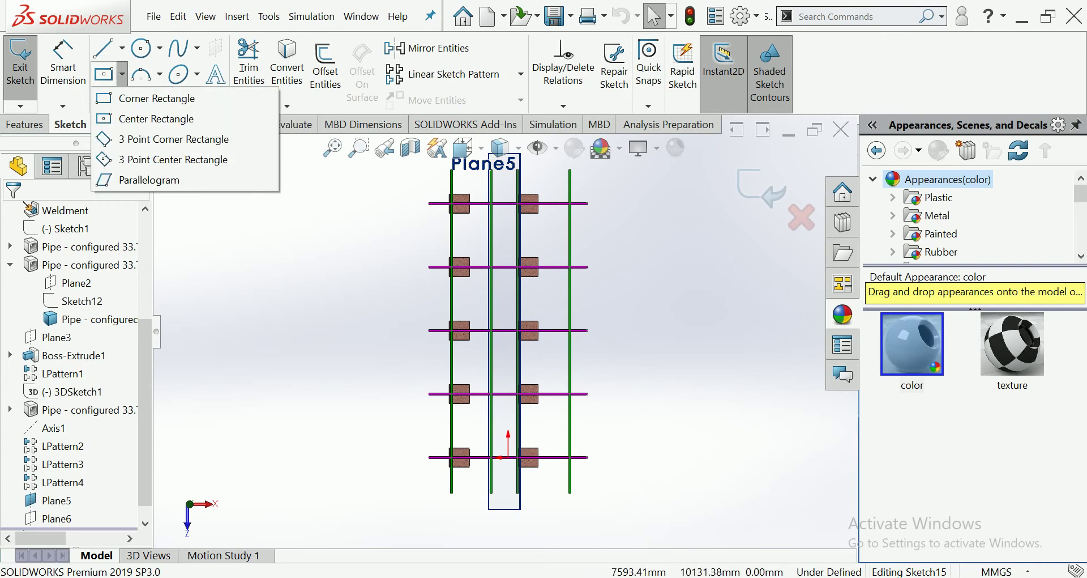
{"action": "left_click", "coordinate": [159, 98]}
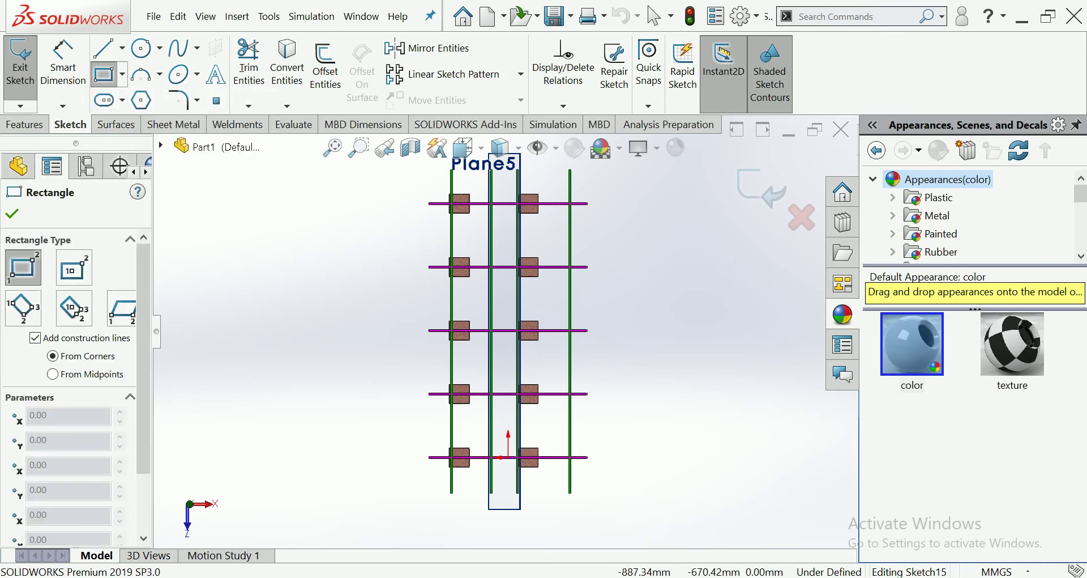
{"action": "scroll", "coordinate": [539, 512], "scroll_direction": "down", "scroll_amount": 3}
{"action": "scroll", "coordinate": [491, 478], "scroll_direction": "down", "scroll_amount": 2}
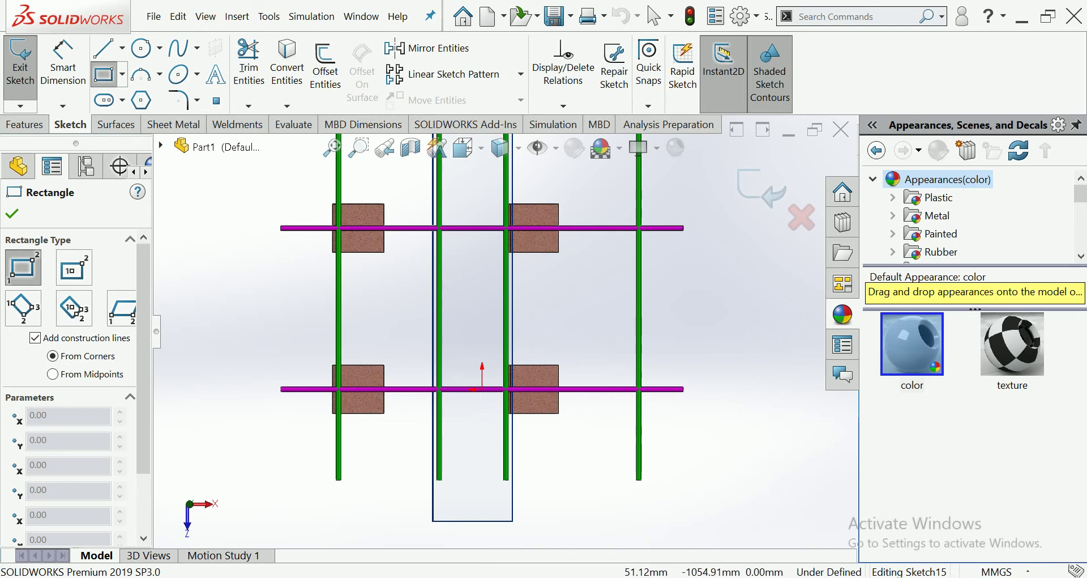
{"action": "left_click", "coordinate": [479, 473]}
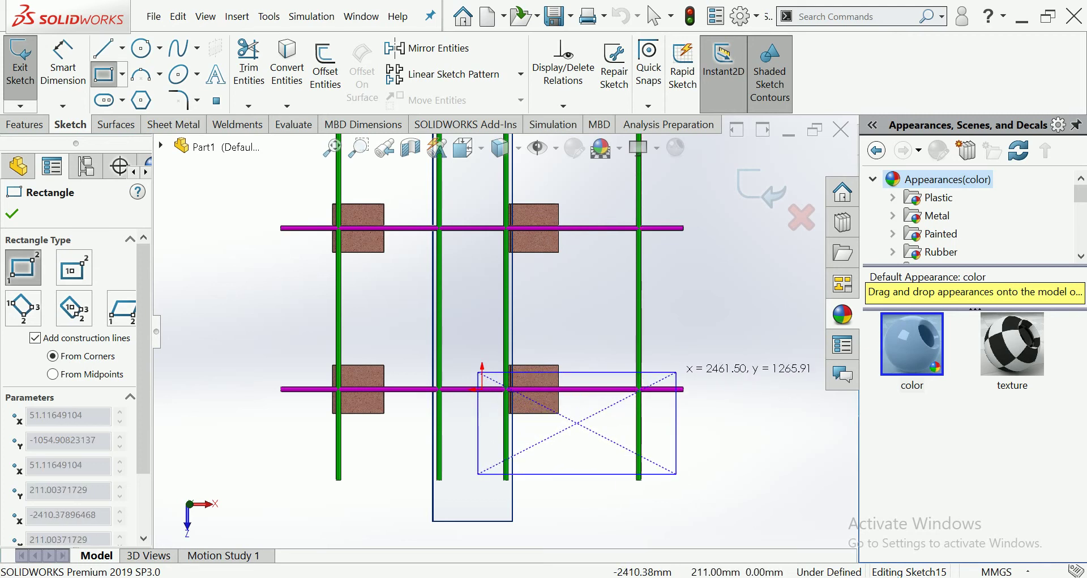
{"action": "left_click", "coordinate": [676, 372]}
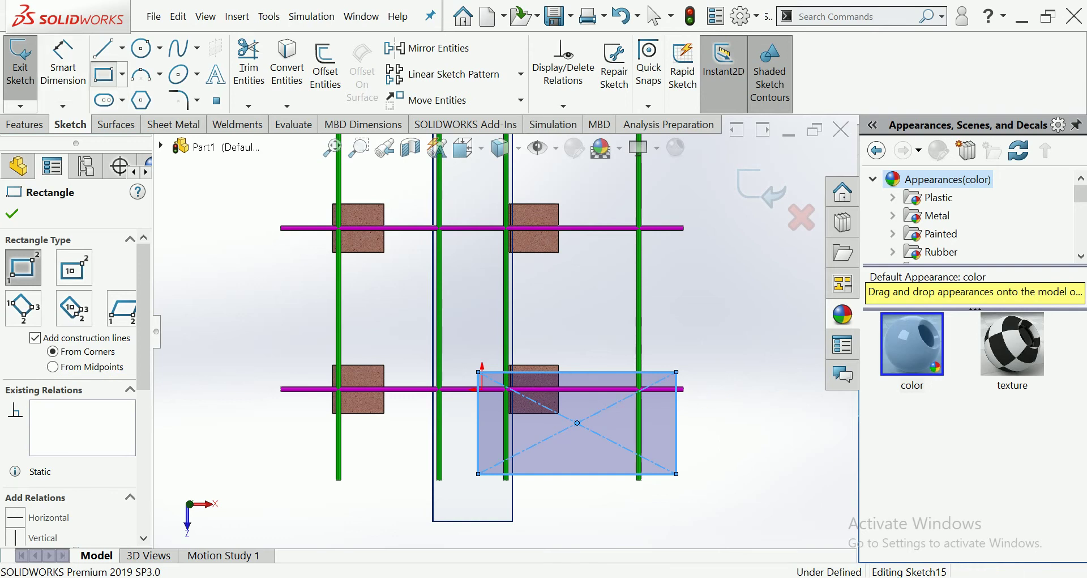
{"action": "key", "text": "Escape"}
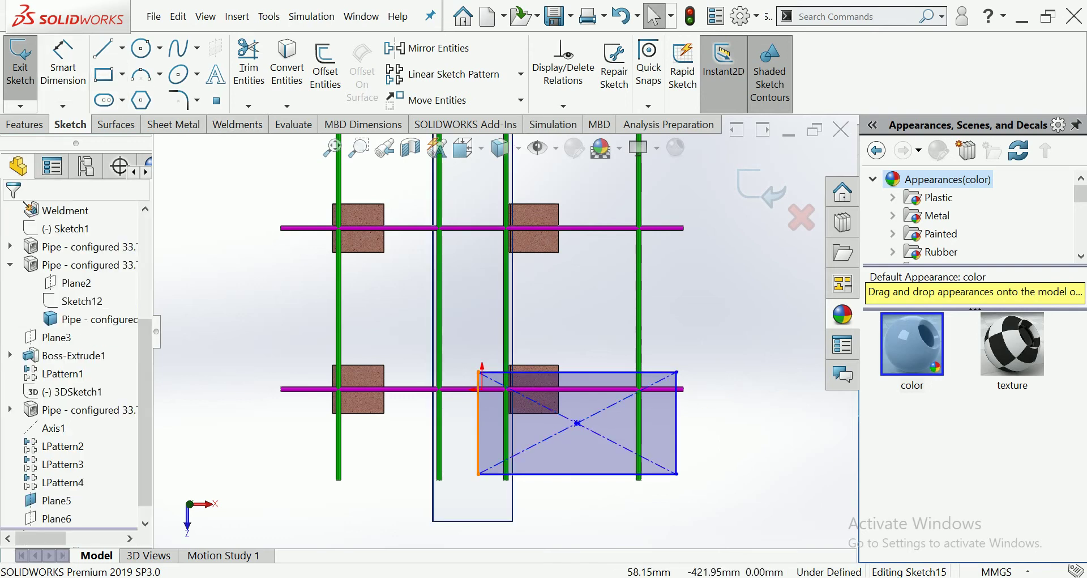
Step: Raise the rectangle's top edge slightly and check its left edge
{"action": "left_click_drag", "start_coordinate": [566, 372], "coordinate": [569, 362]}
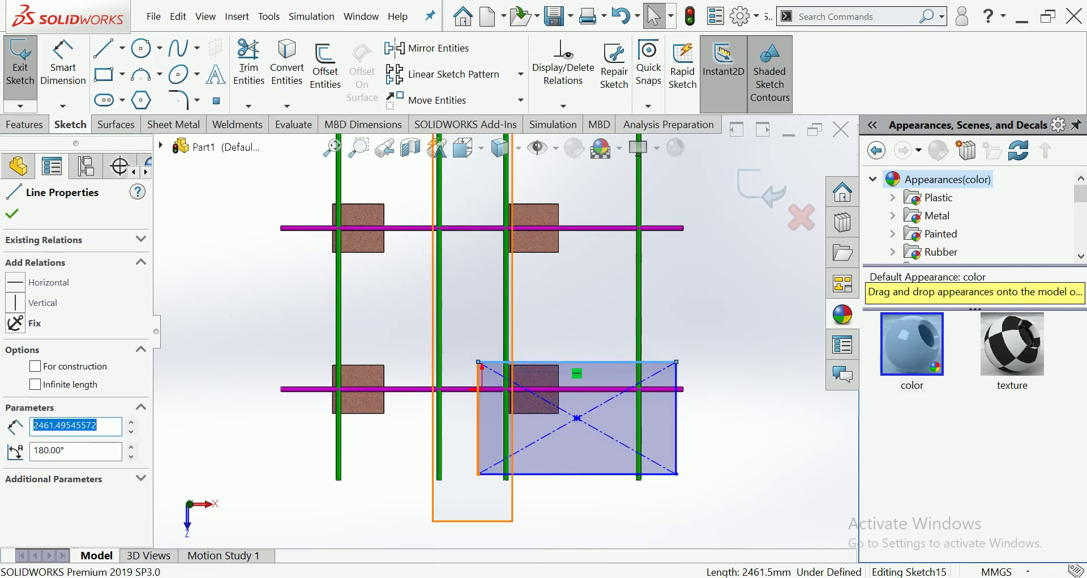
{"action": "key", "text": "Escape"}
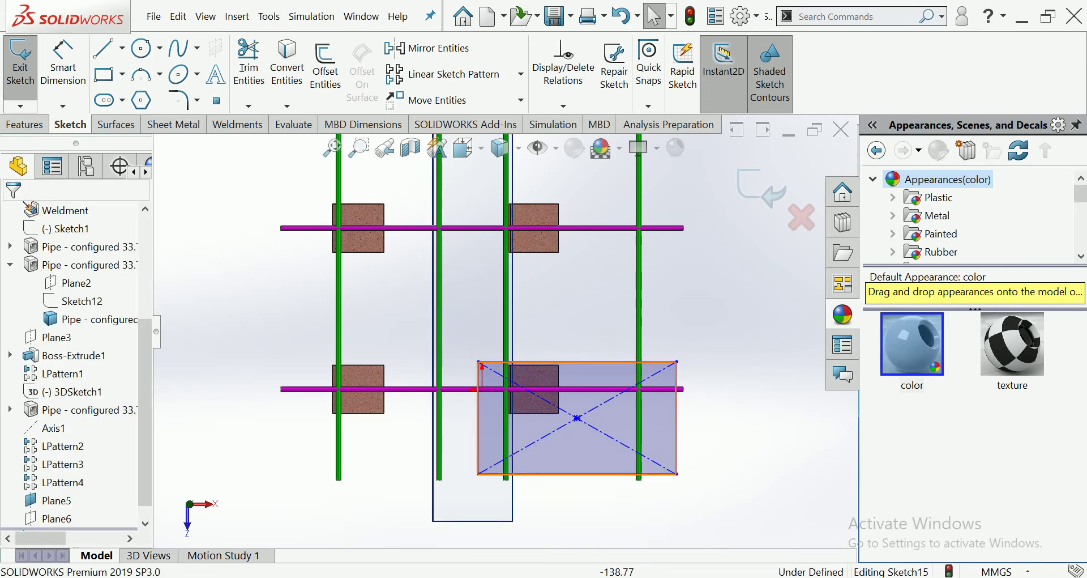
{"action": "left_click", "coordinate": [478, 419]}
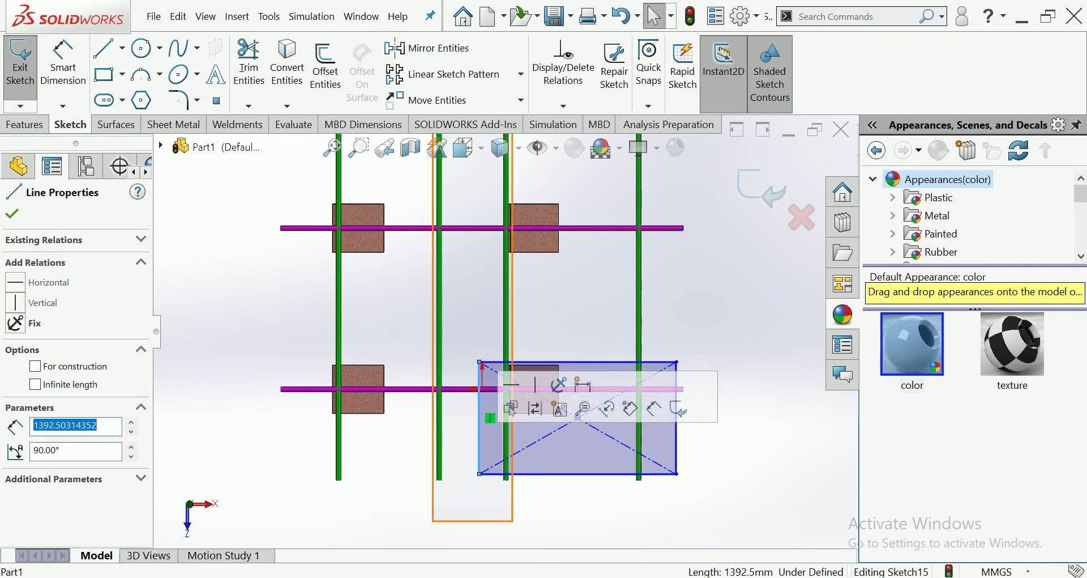
{"action": "key", "text": "Escape"}
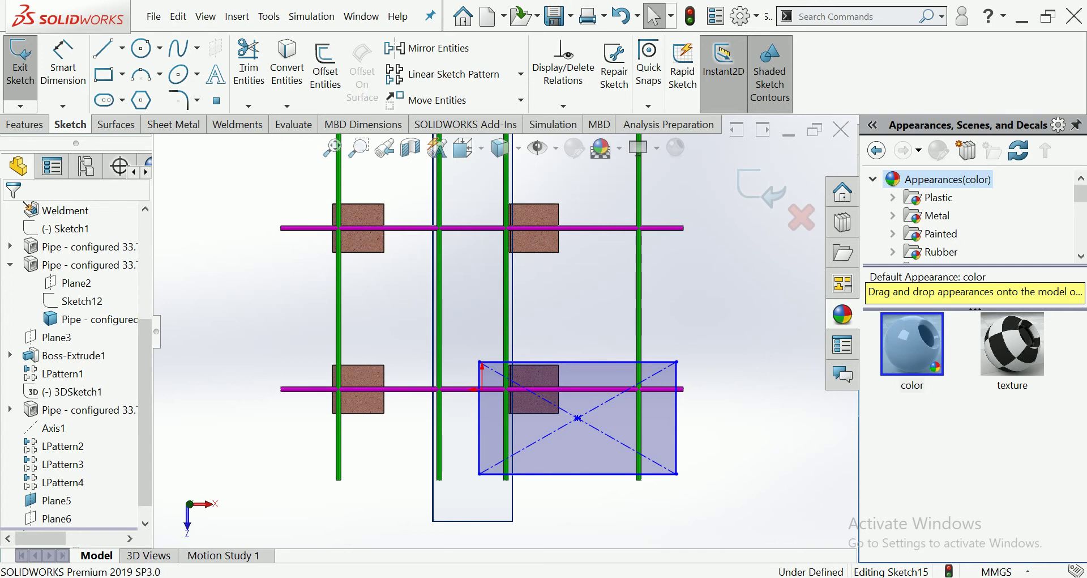
{"action": "left_click", "coordinate": [63, 63]}
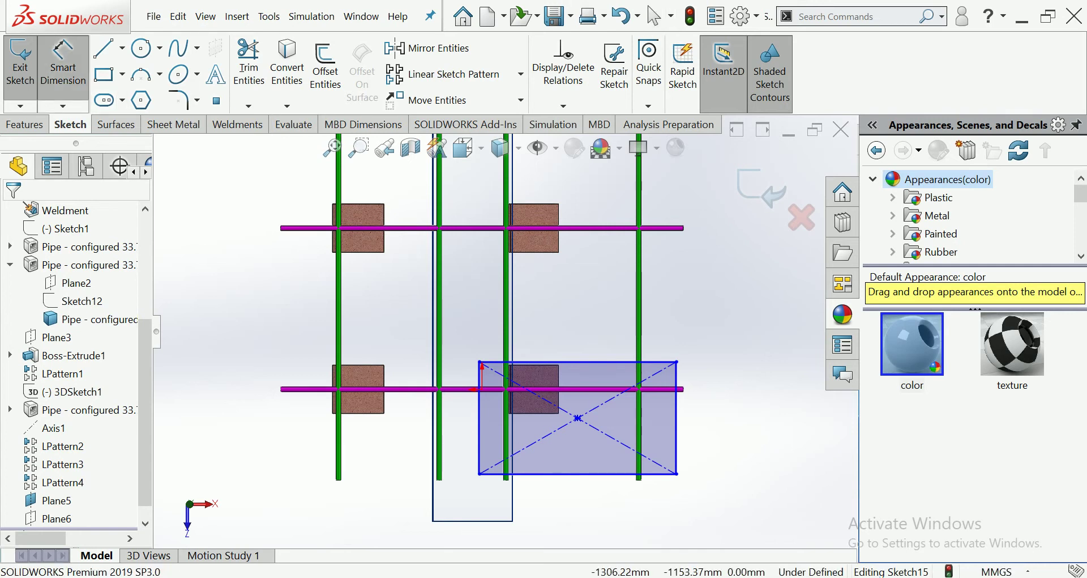
Step: Dimension the Sketch15 rectangle's bottom edge to 2450 mm and right edge to 1400 mm
{"action": "left_click", "coordinate": [578, 473]}
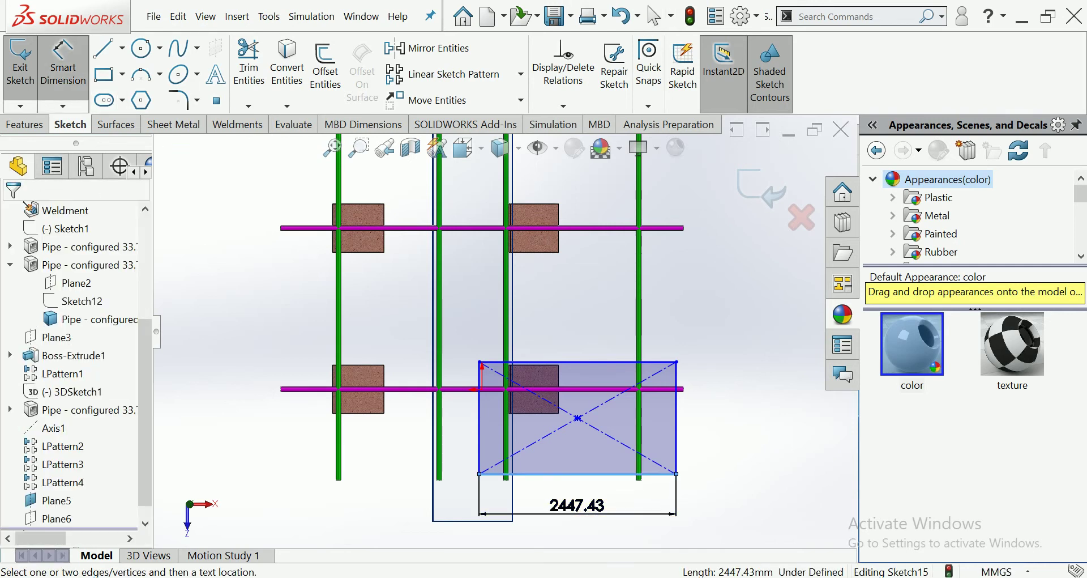
{"action": "left_click", "coordinate": [577, 505]}
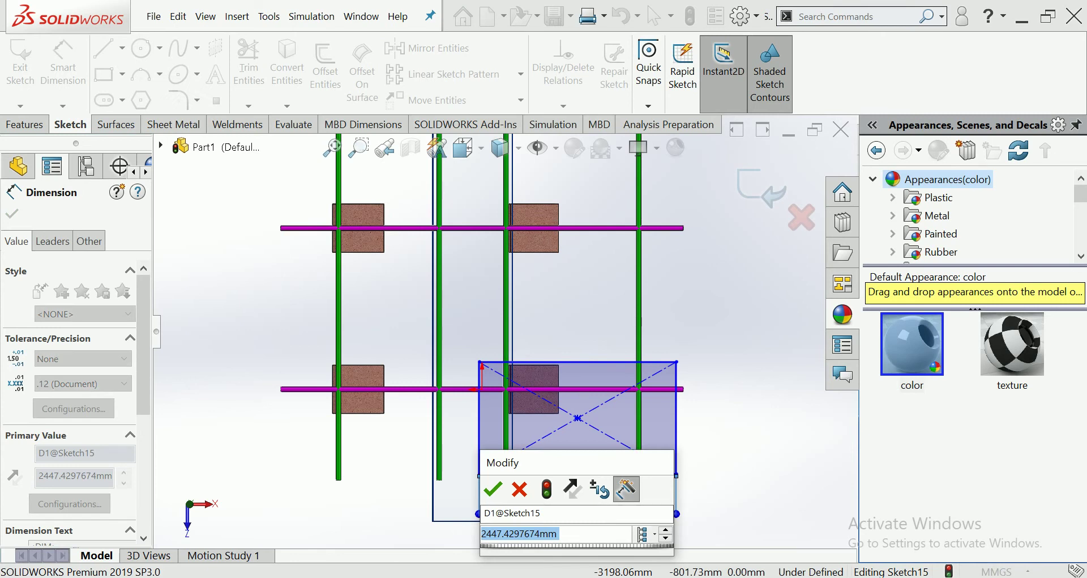
{"action": "type", "text": "2450"}
{"action": "key", "text": "Return"}
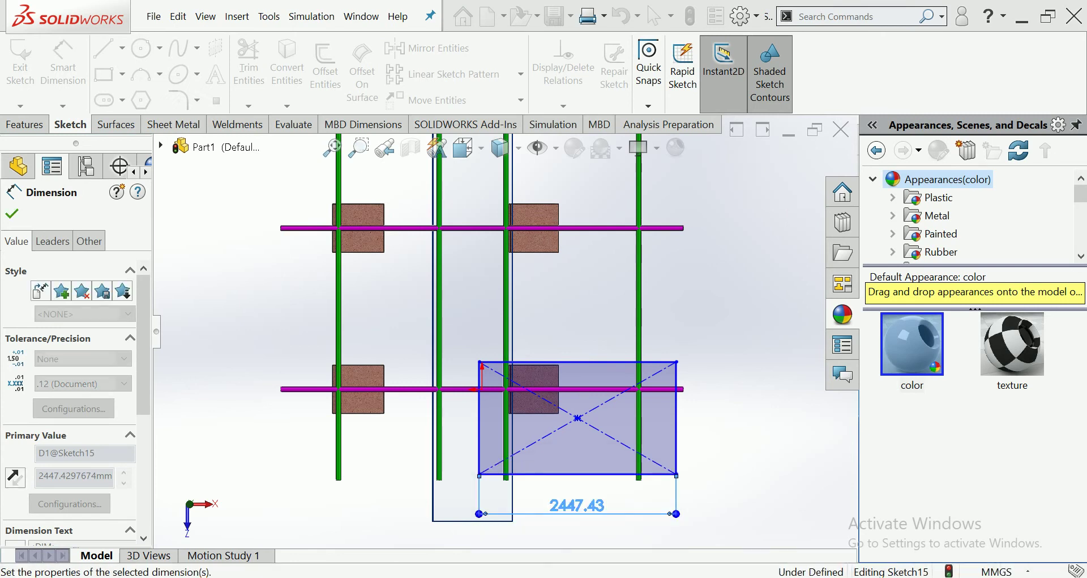
{"action": "left_click", "coordinate": [677, 419]}
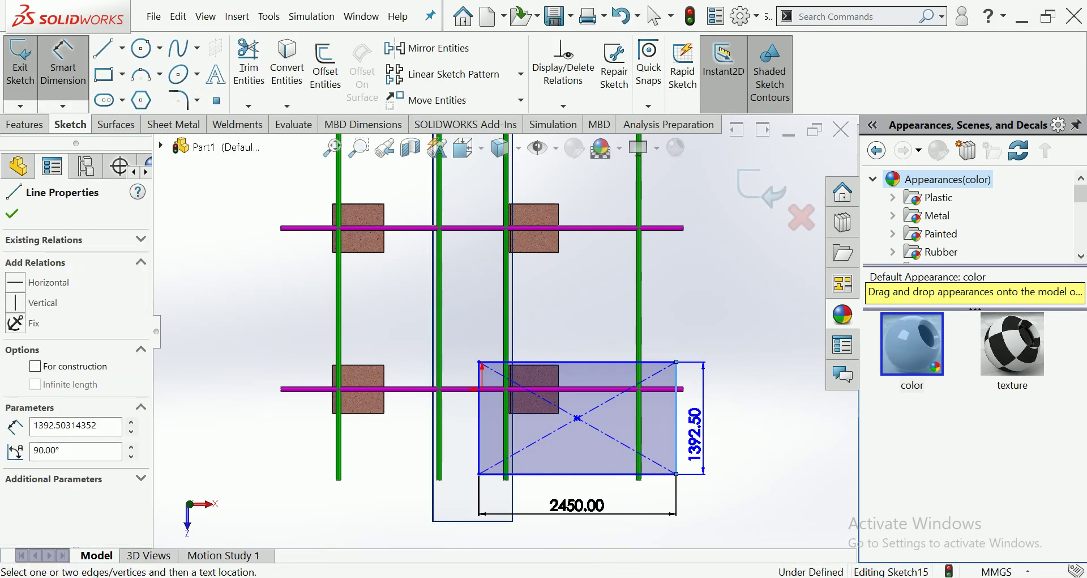
{"action": "left_click", "coordinate": [695, 419]}
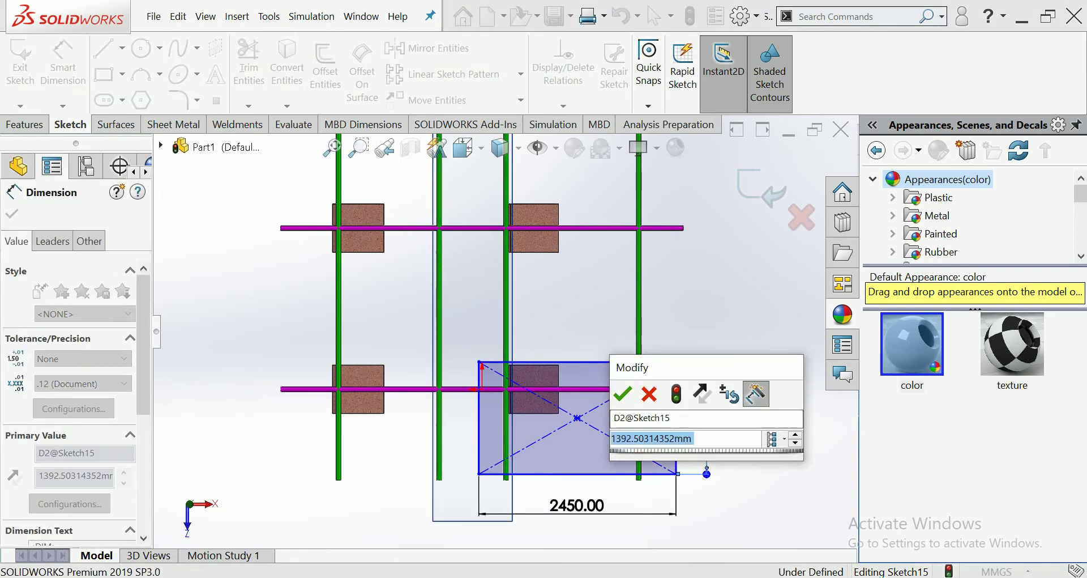
{"action": "type", "text": "14"}
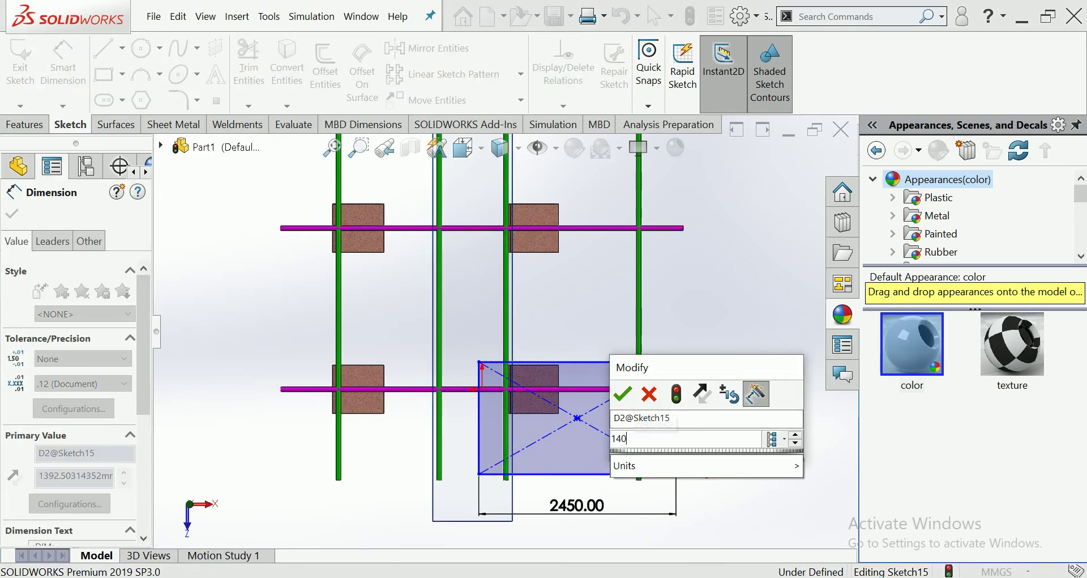
{"action": "type", "text": "0"}
{"action": "key", "text": "Return"}
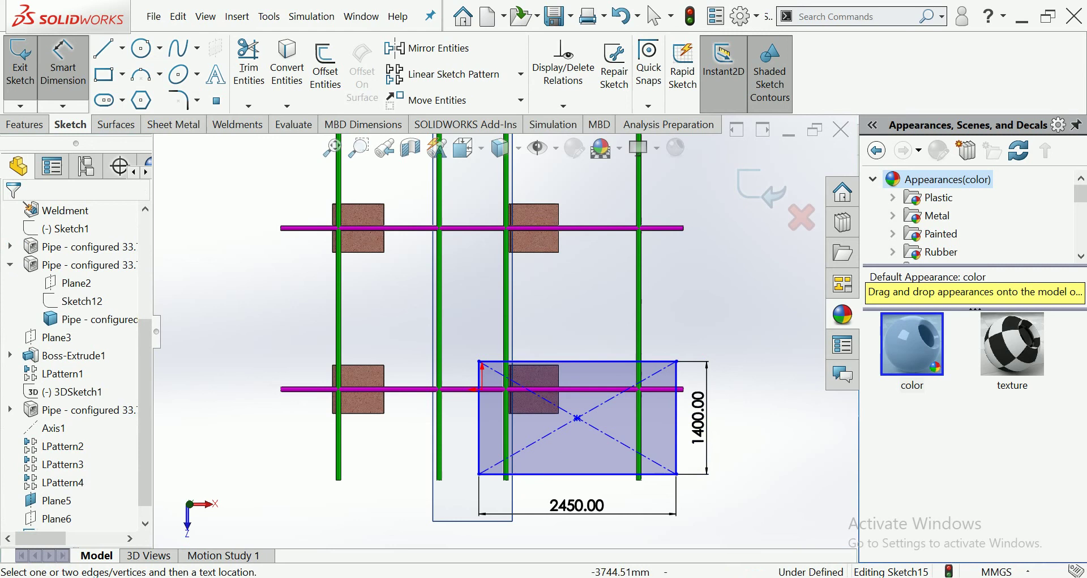
{"action": "scroll", "coordinate": [505, 331], "scroll_direction": "up", "scroll_amount": 3}
{"action": "key", "text": "Escape"}
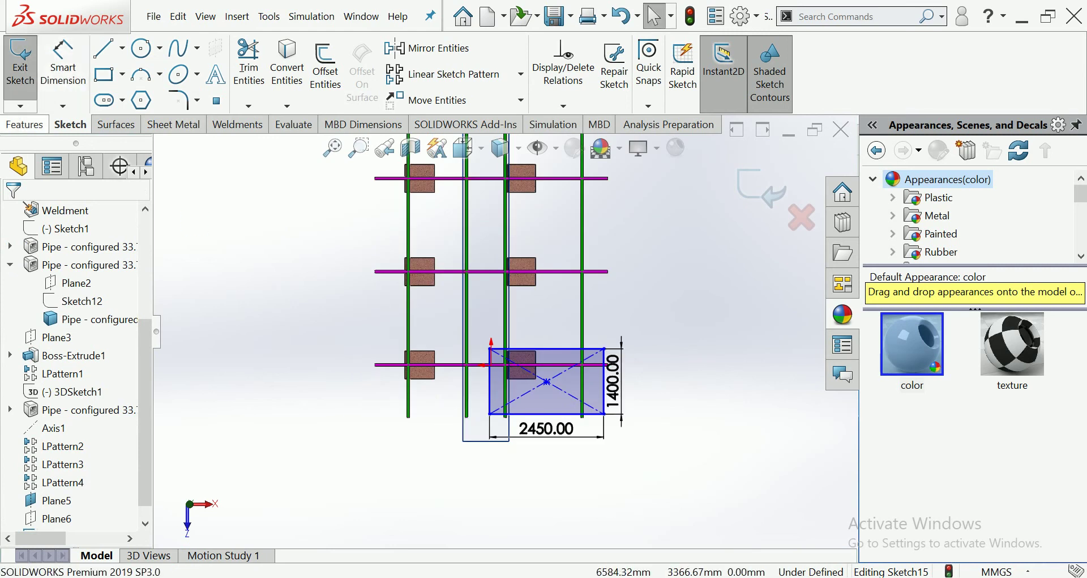
Step: Extrude the rectangle upward by 50 mm into a solid plate with Extruded Boss/Base
{"action": "left_click", "coordinate": [24, 124]}
{"action": "left_click", "coordinate": [27, 62]}
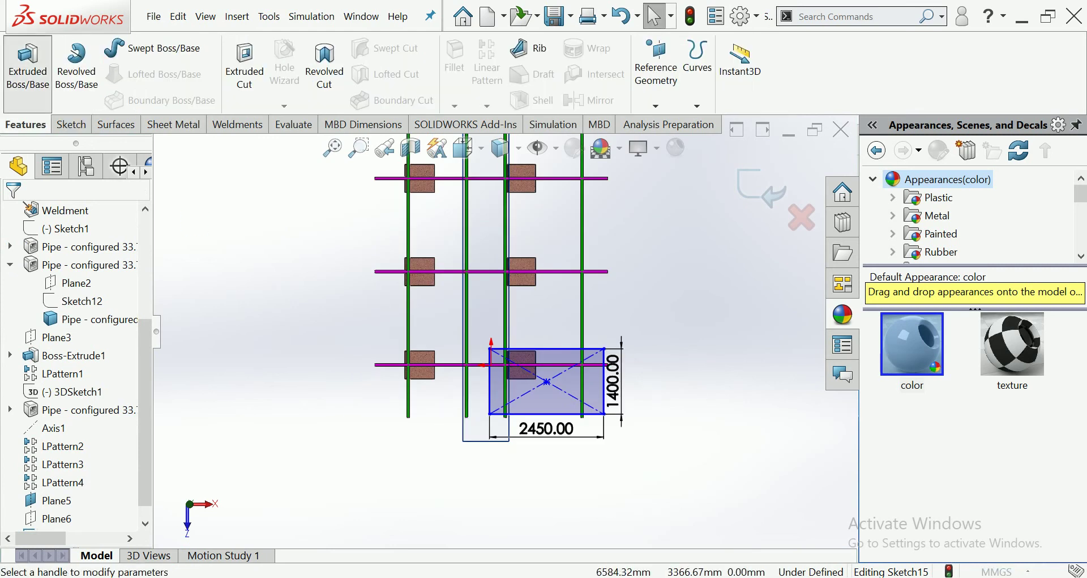
{"action": "scroll", "coordinate": [508, 317], "scroll_direction": "down", "scroll_amount": 5}
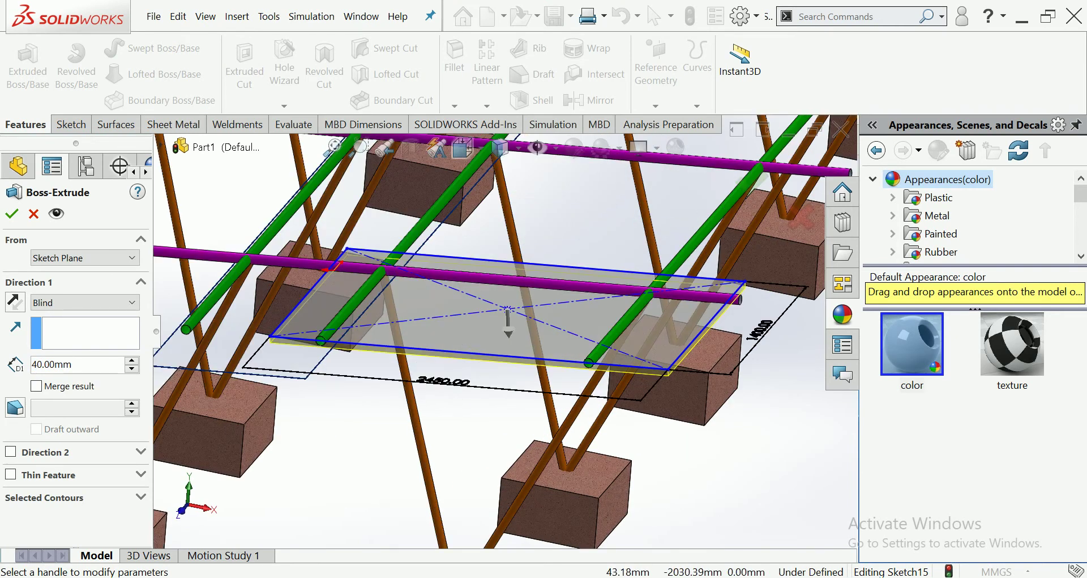
{"action": "left_click", "coordinate": [508, 331]}
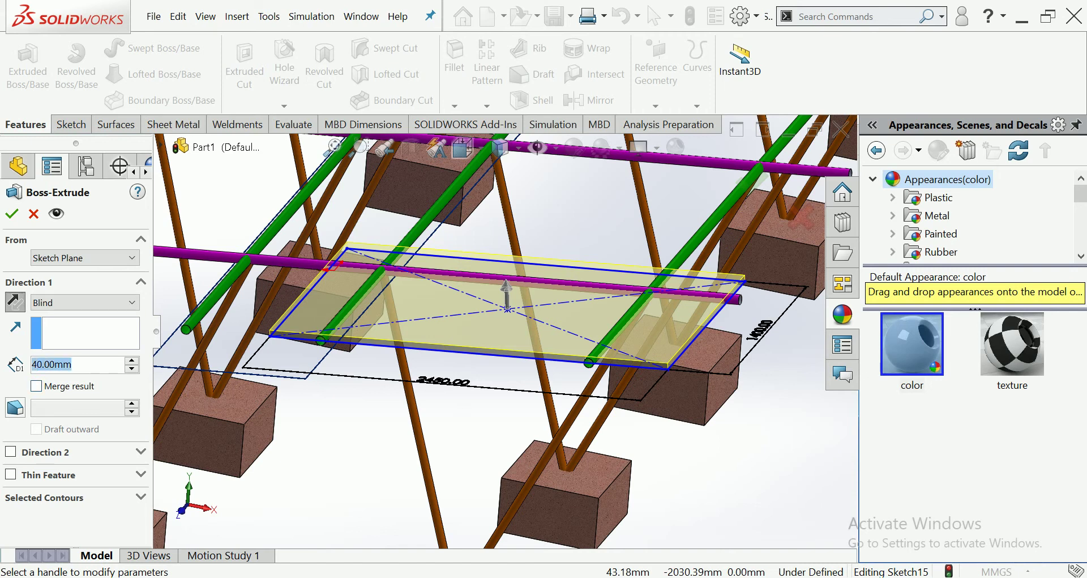
{"action": "type", "text": "50"}
{"action": "key", "text": "Return"}
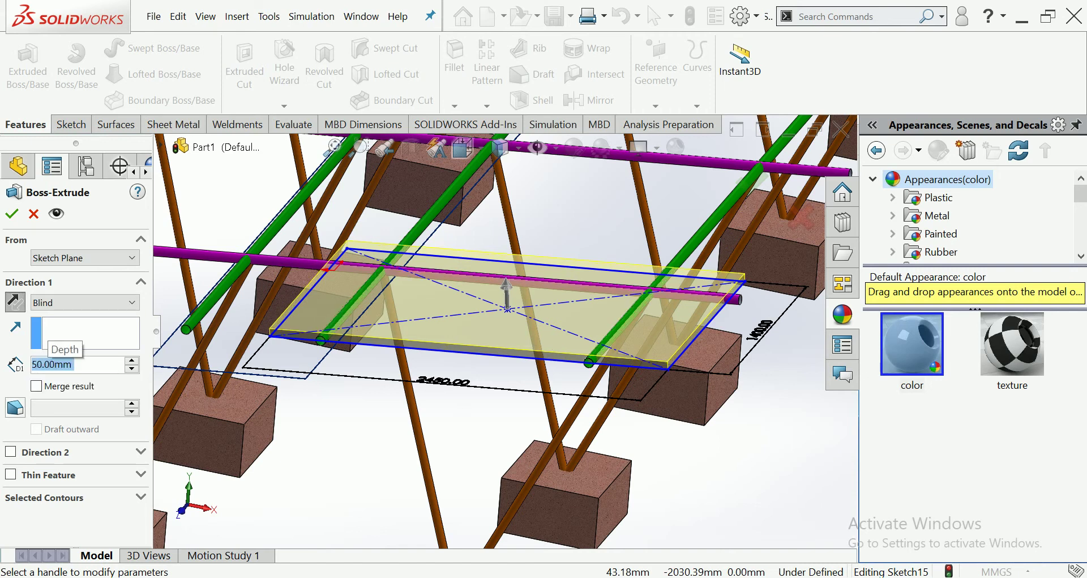
{"action": "left_click", "coordinate": [12, 213]}
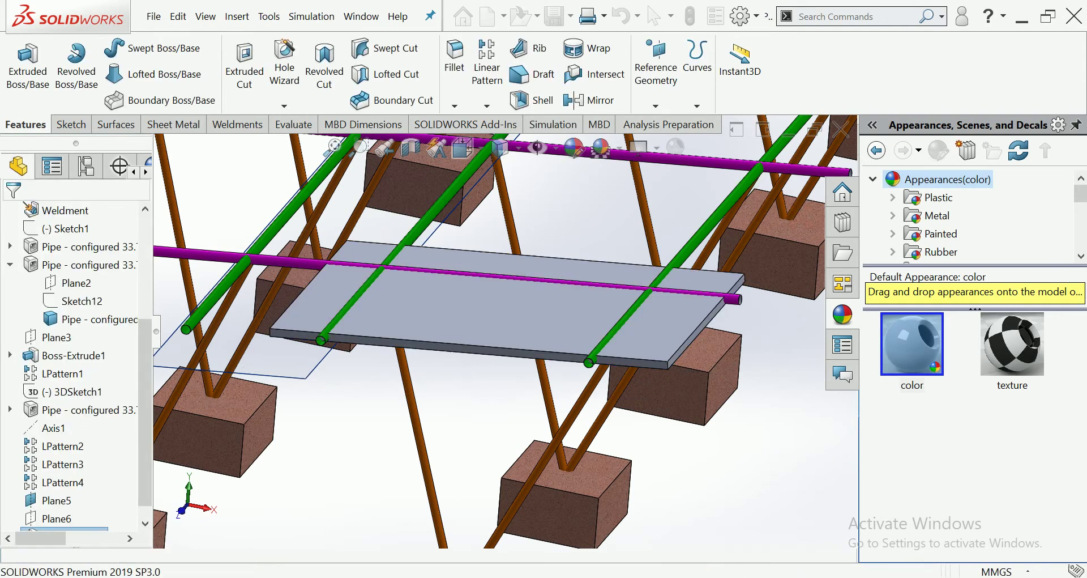
{"action": "middle_click_drag", "start_coordinate": [509, 317], "coordinate": [509, 266]}
Step: Turn the view to face Plane6, then bring up the options for Boss-Extrude2
{"action": "scroll", "coordinate": [295, 284], "scroll_direction": "down", "scroll_amount": 2}
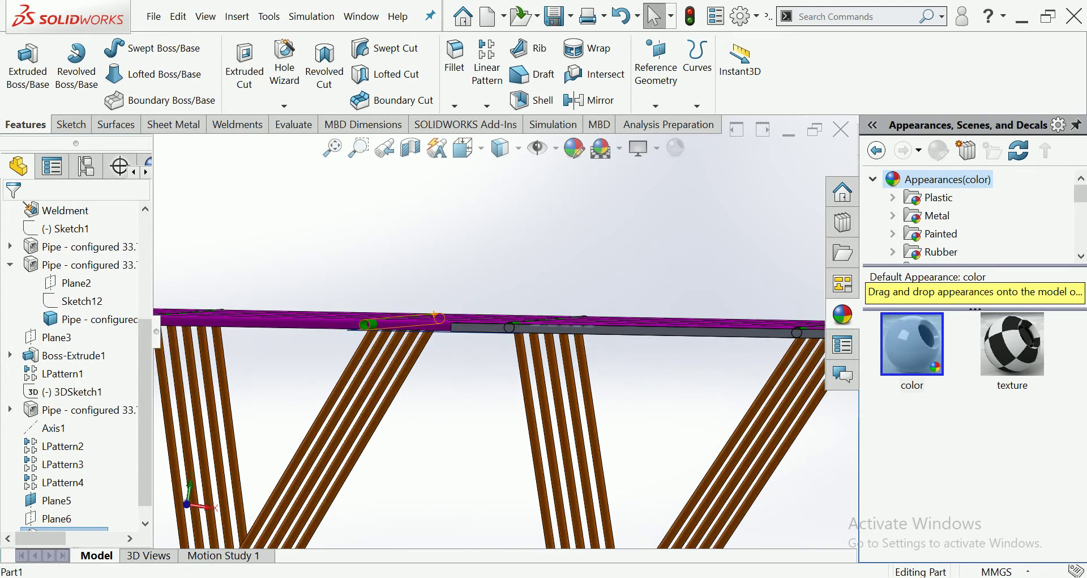
{"action": "scroll", "coordinate": [294, 283], "scroll_direction": "down", "scroll_amount": 2}
{"action": "scroll", "coordinate": [294, 283], "scroll_direction": "down", "scroll_amount": 2}
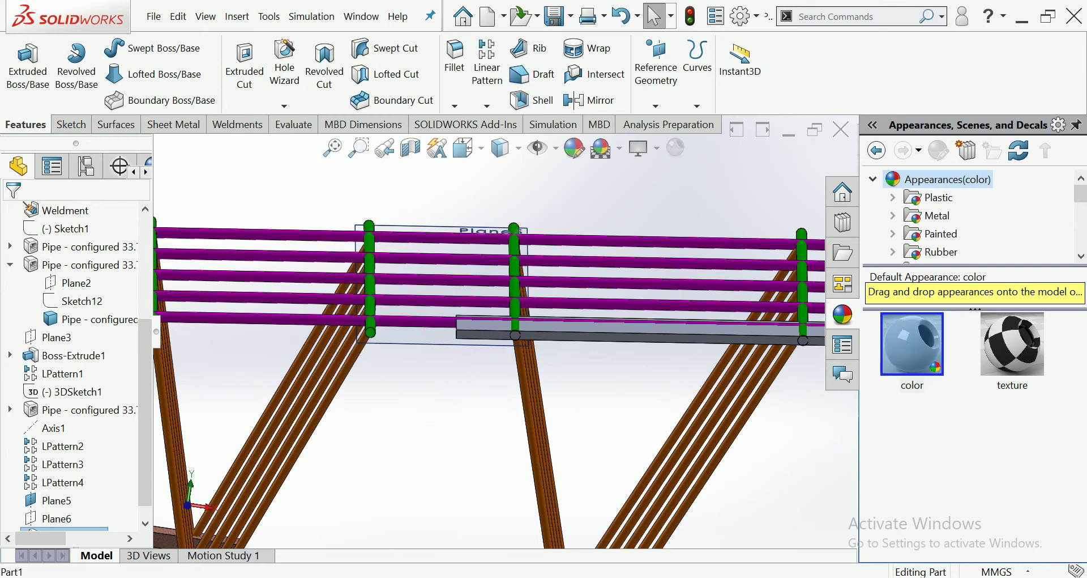
{"action": "scroll", "coordinate": [73, 498], "scroll_direction": "down", "scroll_amount": 1}
{"action": "left_click", "coordinate": [56, 499]}
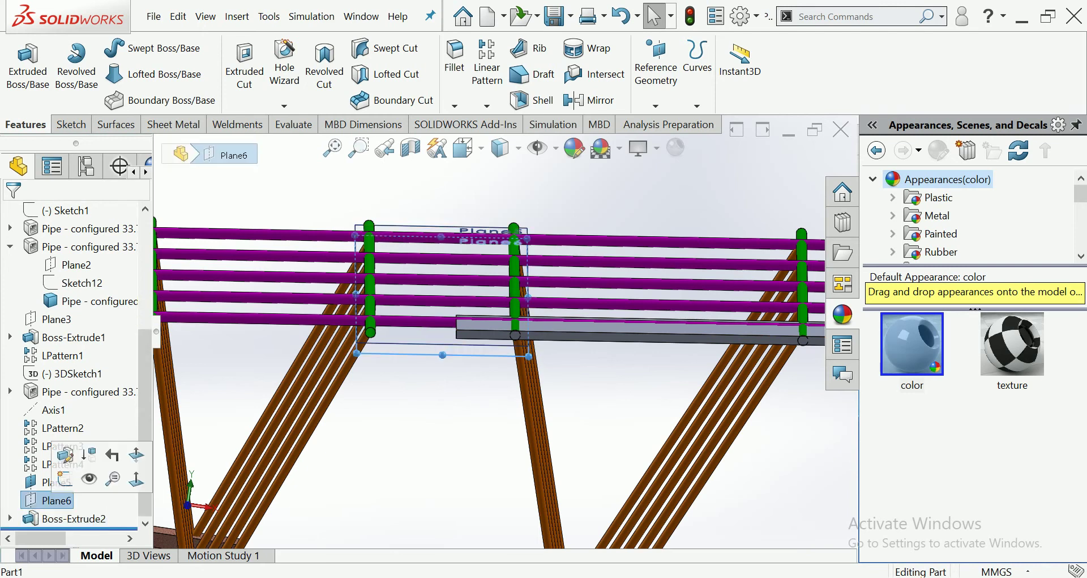
{"action": "left_click", "coordinate": [85, 478]}
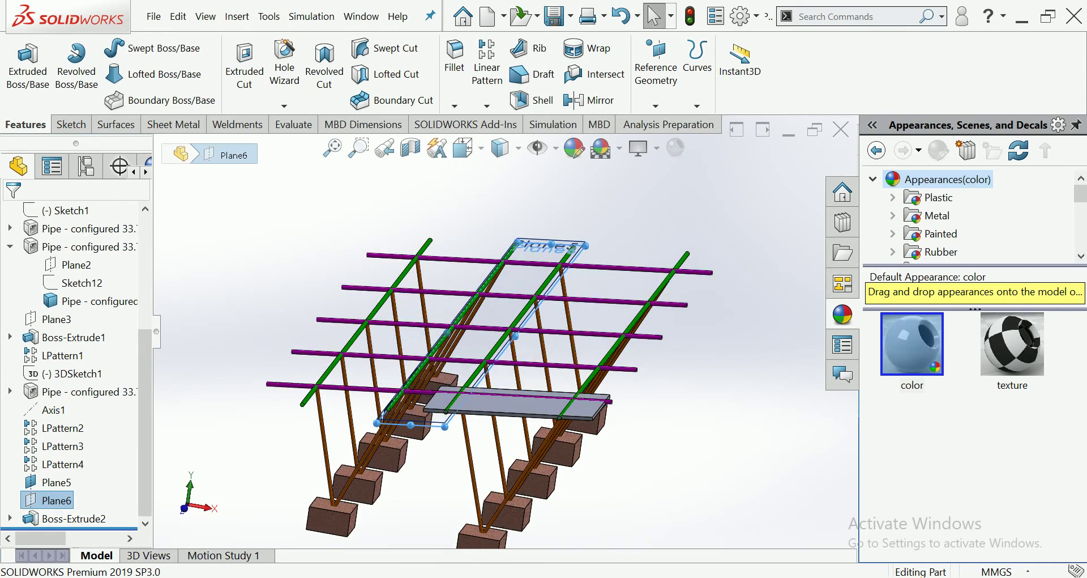
{"action": "left_click", "coordinate": [71, 518]}
{"action": "right_click", "coordinate": [82, 518]}
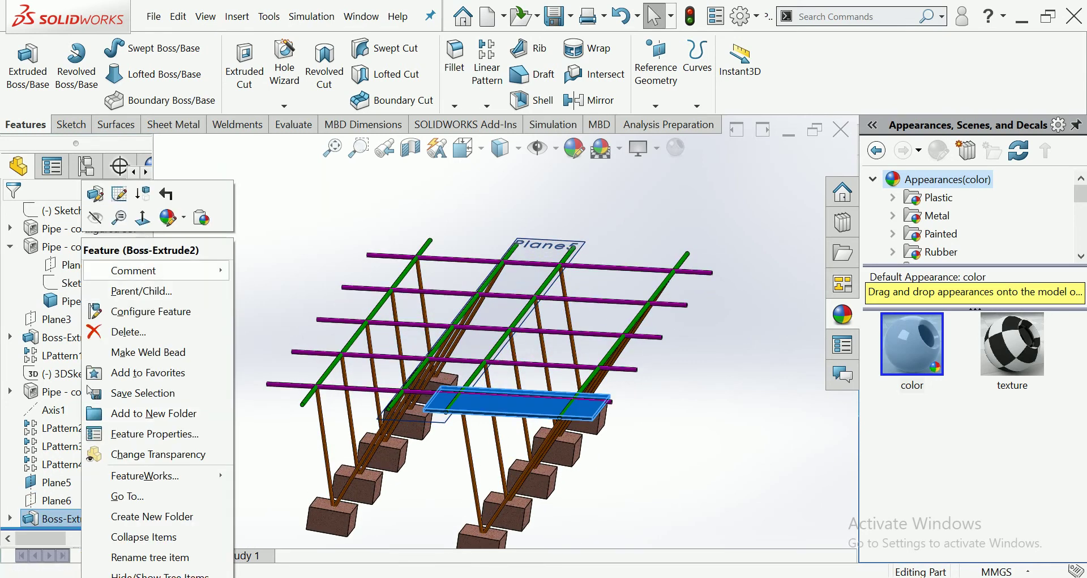
Step: Edit Boss-Extrude2 to start from an Offset and switch to Front view
{"action": "left_click", "coordinate": [95, 194]}
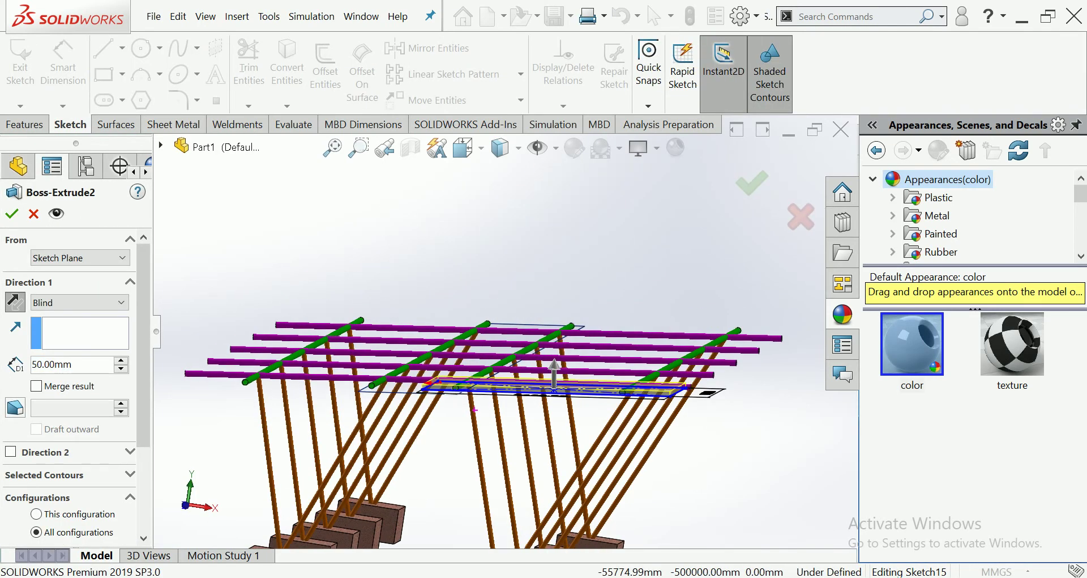
{"action": "left_click", "coordinate": [80, 258]}
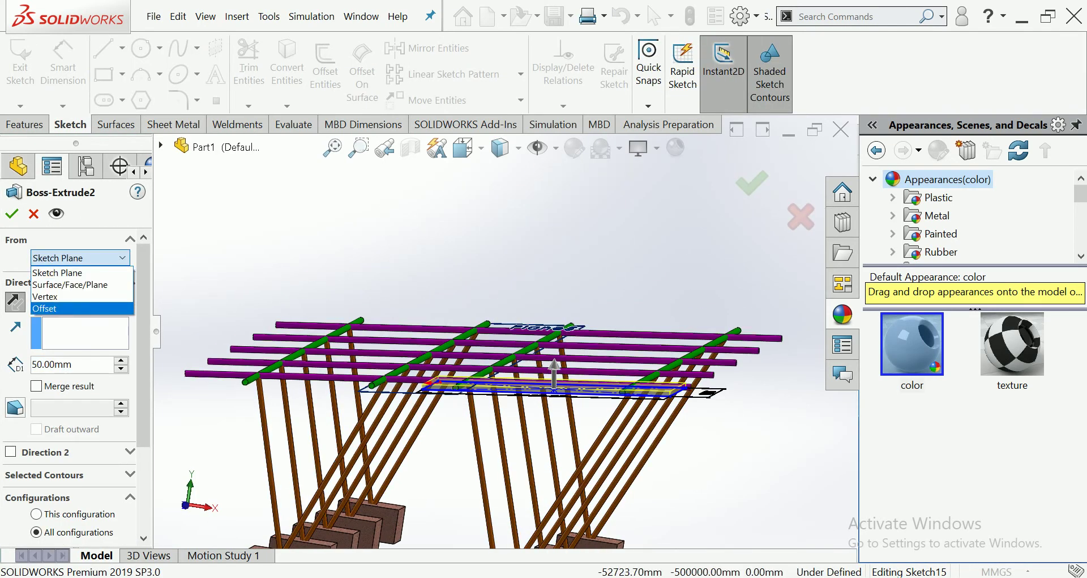
{"action": "left_click", "coordinate": [51, 308]}
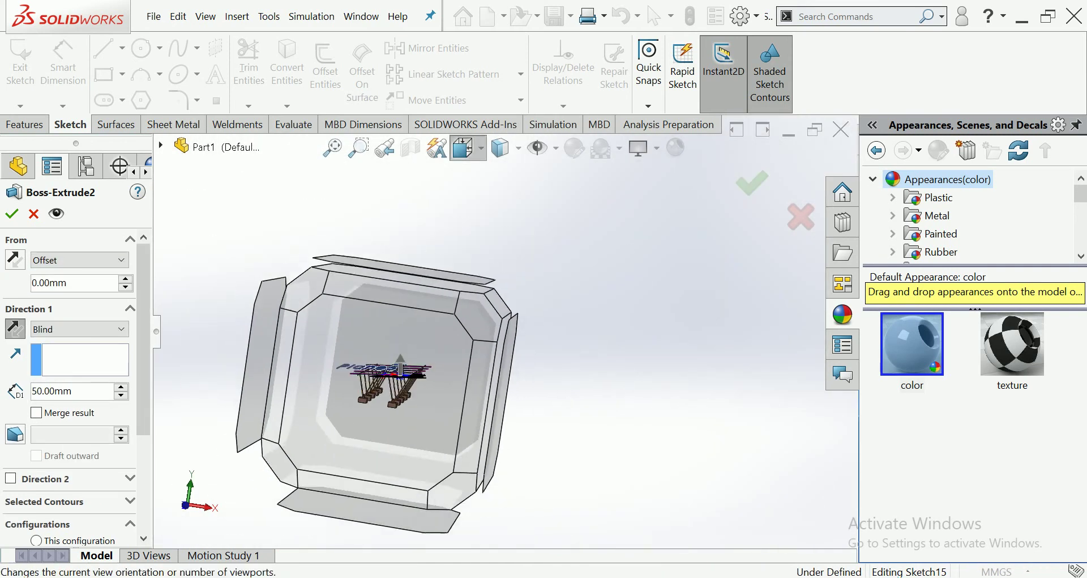
{"action": "left_click", "coordinate": [463, 149]}
{"action": "left_click", "coordinate": [491, 229]}
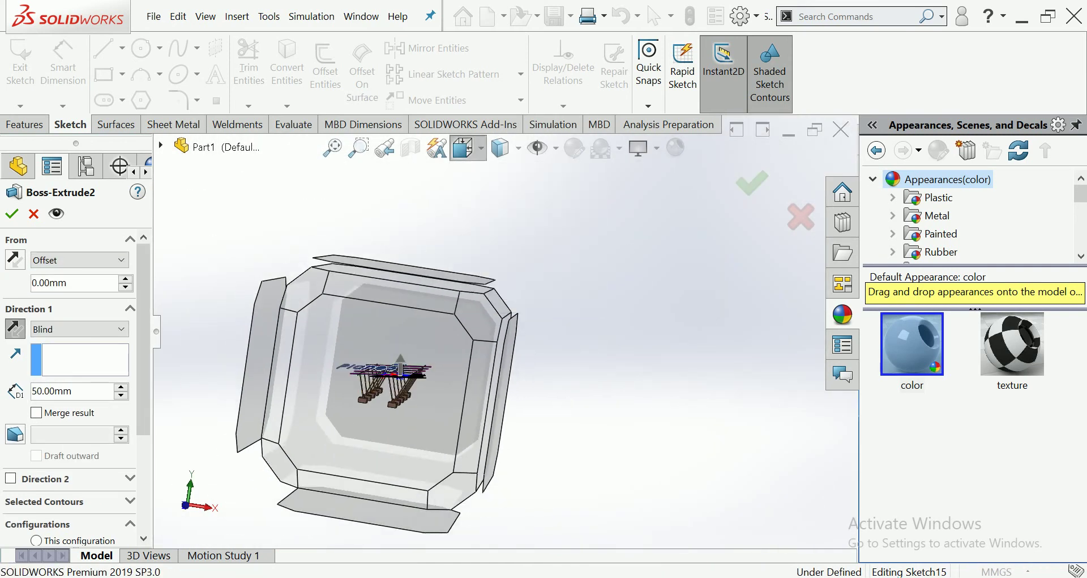
Step: Adjust the extrusion depth, settling back at Blind 50 mm
{"action": "scroll", "coordinate": [488, 350], "scroll_direction": "down", "scroll_amount": 3}
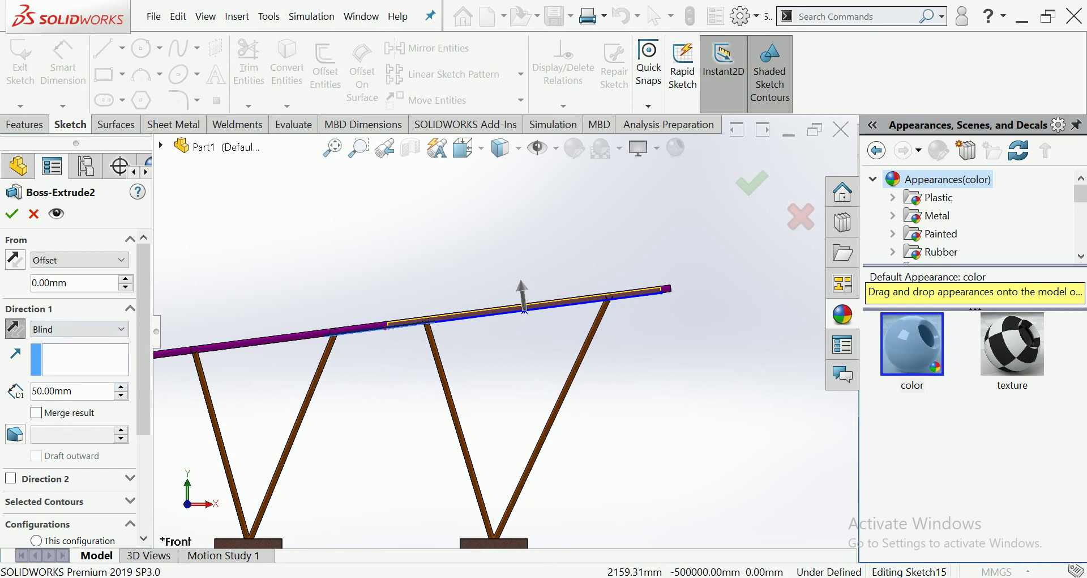
{"action": "key", "text": "Up"}
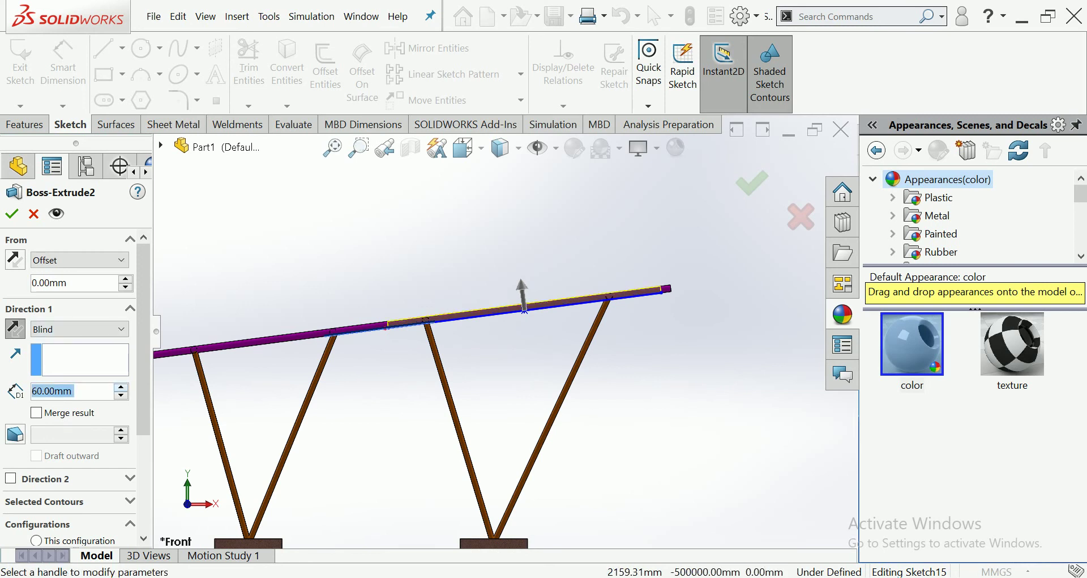
{"action": "key", "text": "Up"}
{"action": "key", "text": "Up"}
{"action": "key", "text": "Up"}
{"action": "key", "text": "Up"}
{"action": "key", "text": "Up"}
{"action": "key", "text": "Up"}
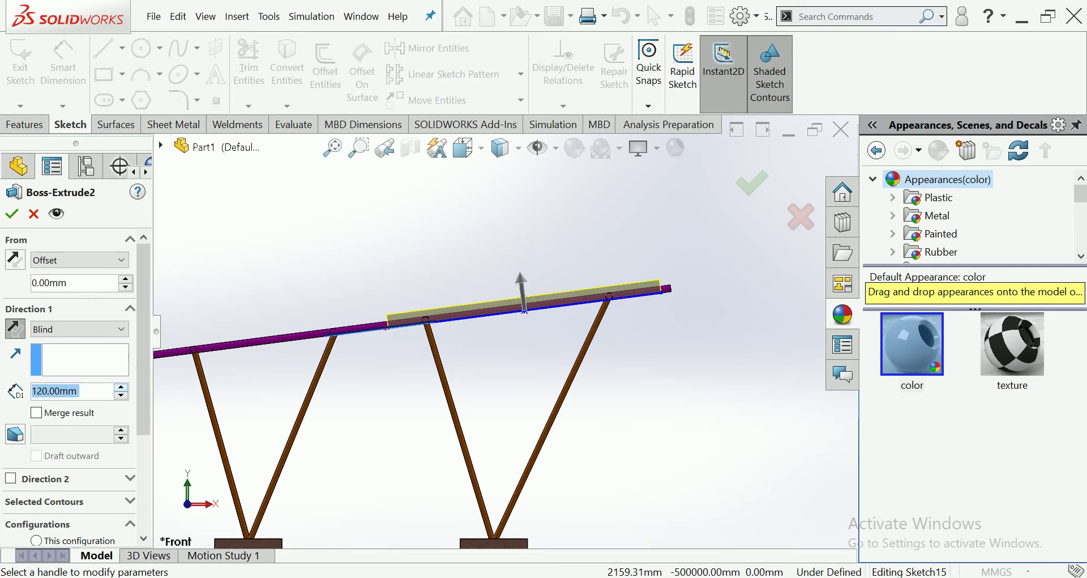
{"action": "key", "text": "Up"}
{"action": "key", "text": "Up"}
{"action": "key", "text": "Up"}
{"action": "key", "text": "Up"}
{"action": "key", "text": "Up"}
{"action": "key", "text": "Up"}
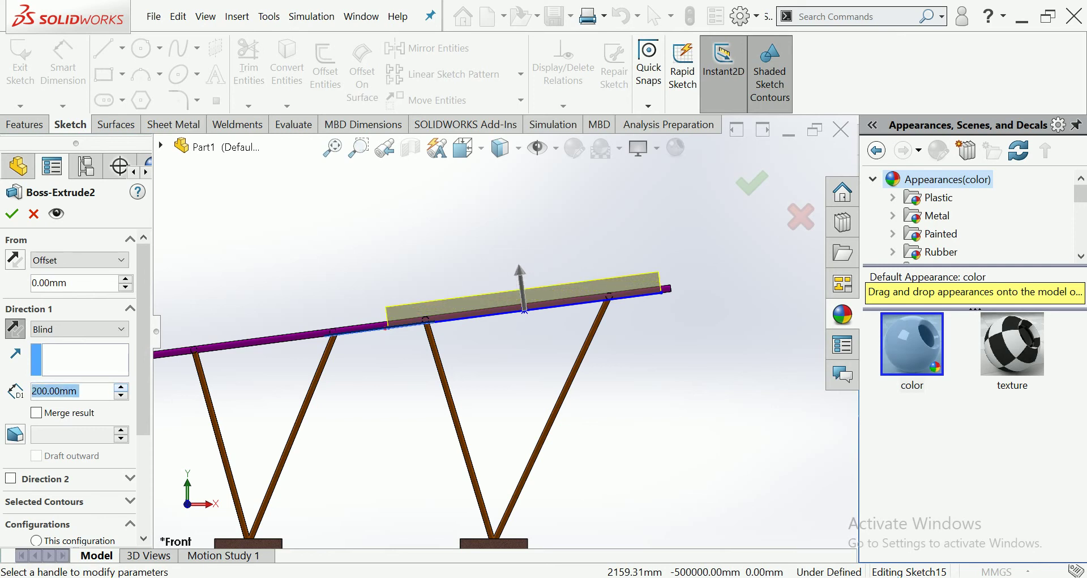
{"action": "key", "text": "Down"}
{"action": "key", "text": "Down"}
{"action": "key", "text": "Down"}
{"action": "key", "text": "Down"}
{"action": "key", "text": "Down"}
{"action": "key", "text": "Down"}
{"action": "key", "text": "Down"}
{"action": "key", "text": "Down"}
{"action": "key", "text": "Down"}
{"action": "key", "text": "Down"}
{"action": "key", "text": "Down"}
{"action": "key", "text": "Down"}
{"action": "key", "text": "Down"}
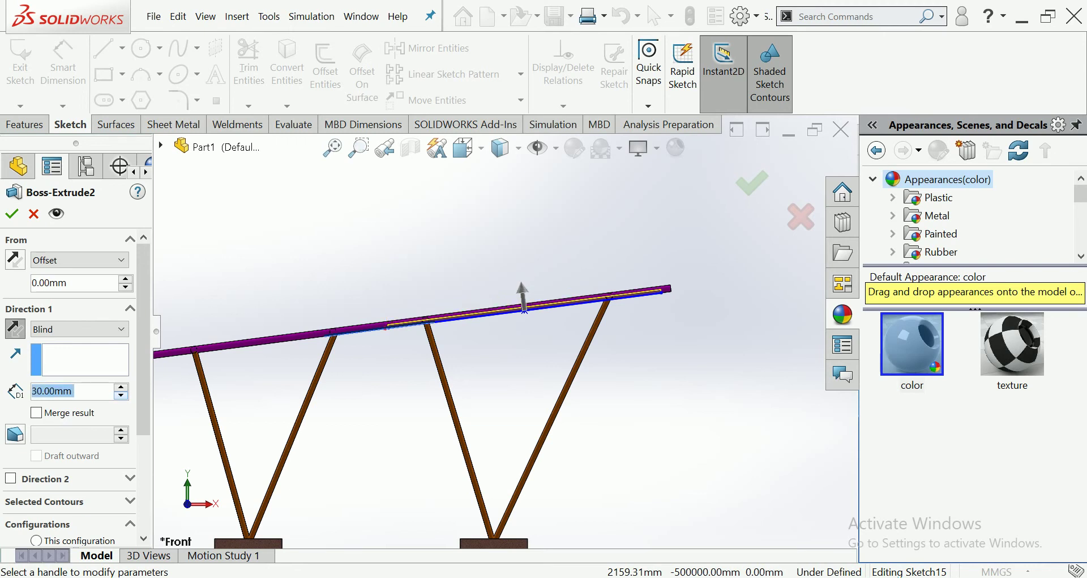
{"action": "key", "text": "Up"}
{"action": "key", "text": "Up"}
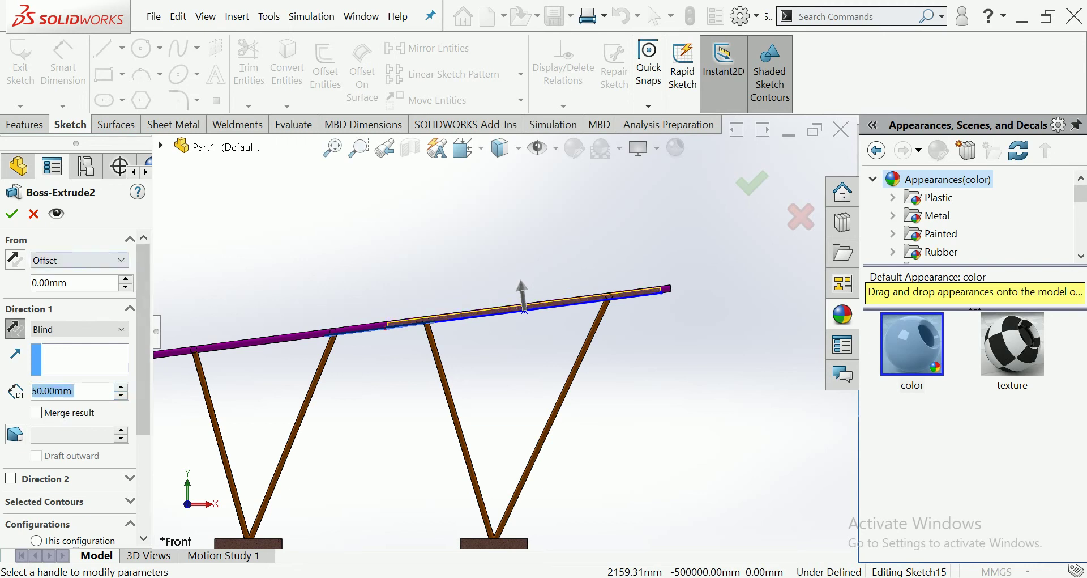
{"action": "key", "text": "Up"}
{"action": "key", "text": "Up"}
{"action": "key", "text": "Up"}
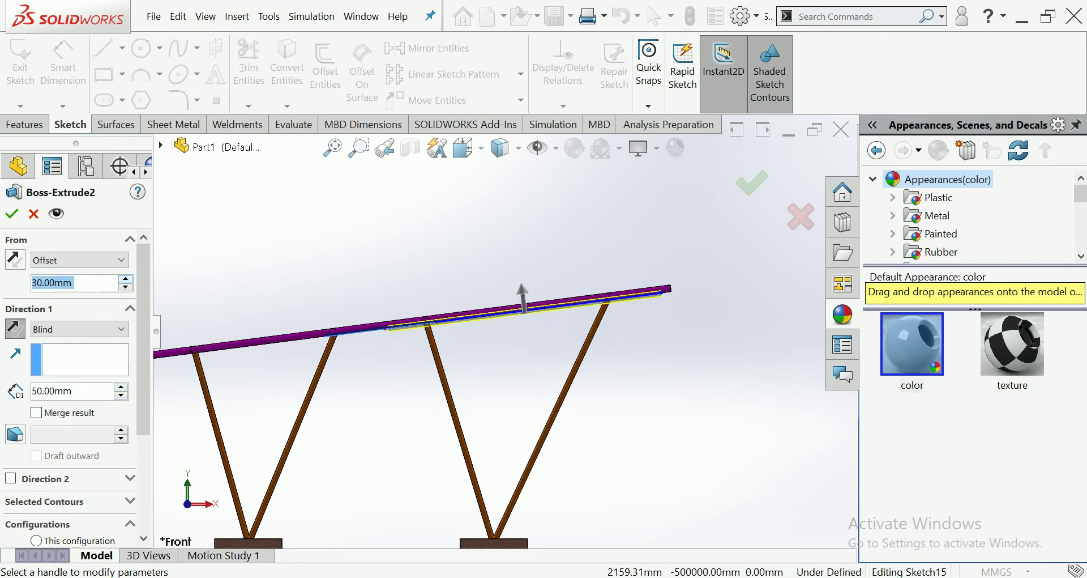
Step: Set the start offset to 60 mm and confirm the edited plate extrusion
{"action": "key", "text": "Down"}
{"action": "key", "text": "Down"}
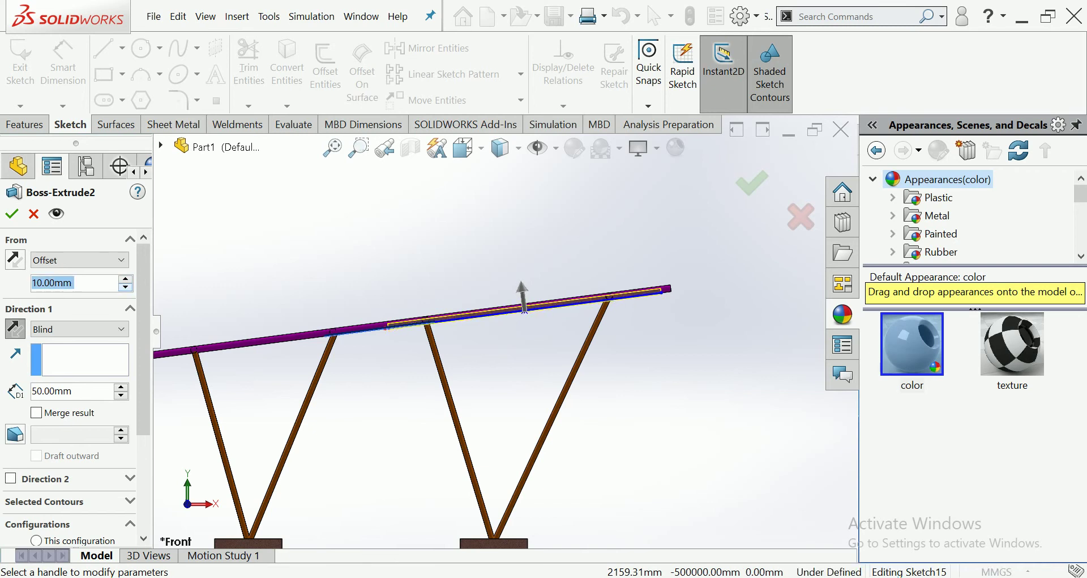
{"action": "key", "text": "Return"}
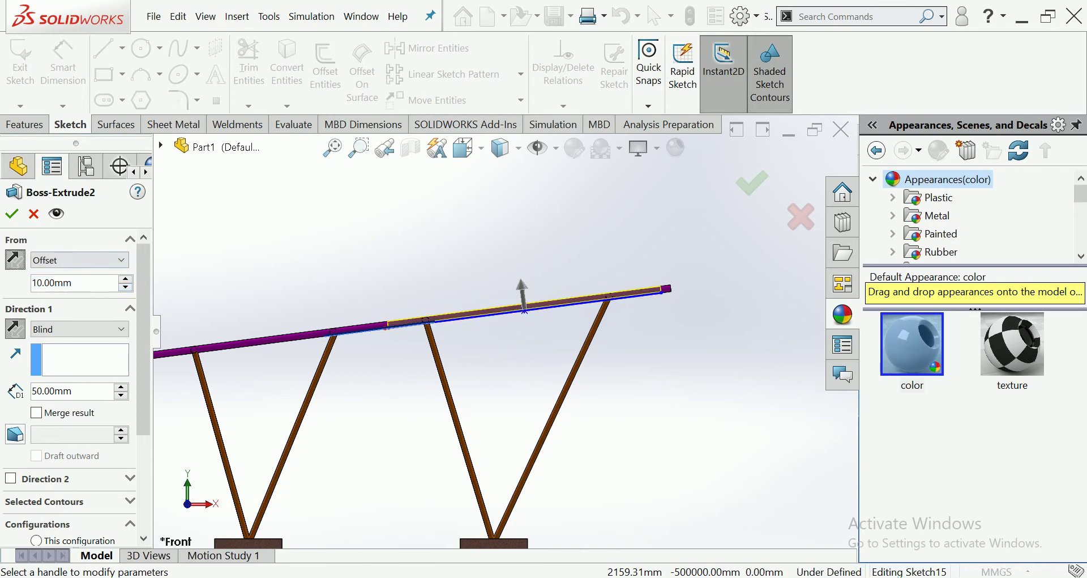
{"action": "key", "text": "Up"}
{"action": "key", "text": "Up"}
{"action": "key", "text": "Up"}
{"action": "key", "text": "Up"}
{"action": "key", "text": "Up"}
{"action": "key", "text": "Up"}
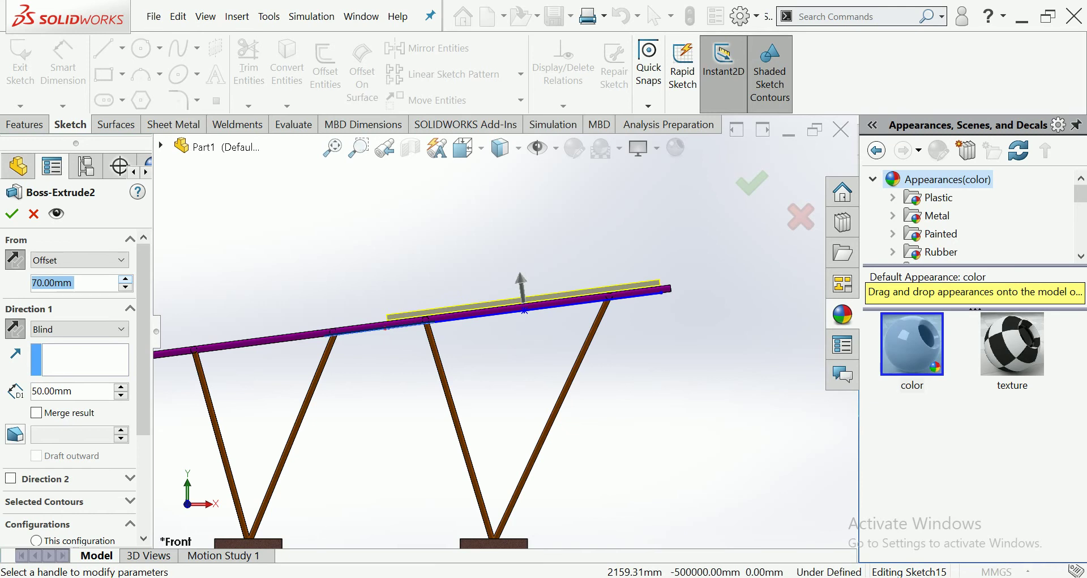
{"action": "scroll", "coordinate": [249, 334], "scroll_direction": "down", "scroll_amount": 2}
{"action": "scroll", "coordinate": [250, 334], "scroll_direction": "down", "scroll_amount": 1}
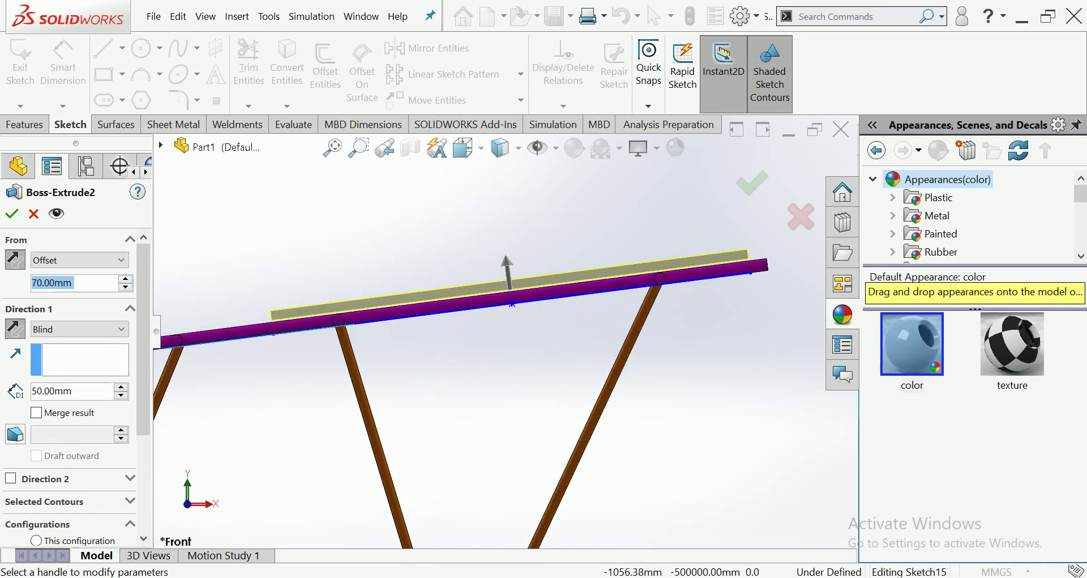
{"action": "scroll", "coordinate": [249, 334], "scroll_direction": "down", "scroll_amount": 1}
{"action": "scroll", "coordinate": [294, 318], "scroll_direction": "down", "scroll_amount": 4}
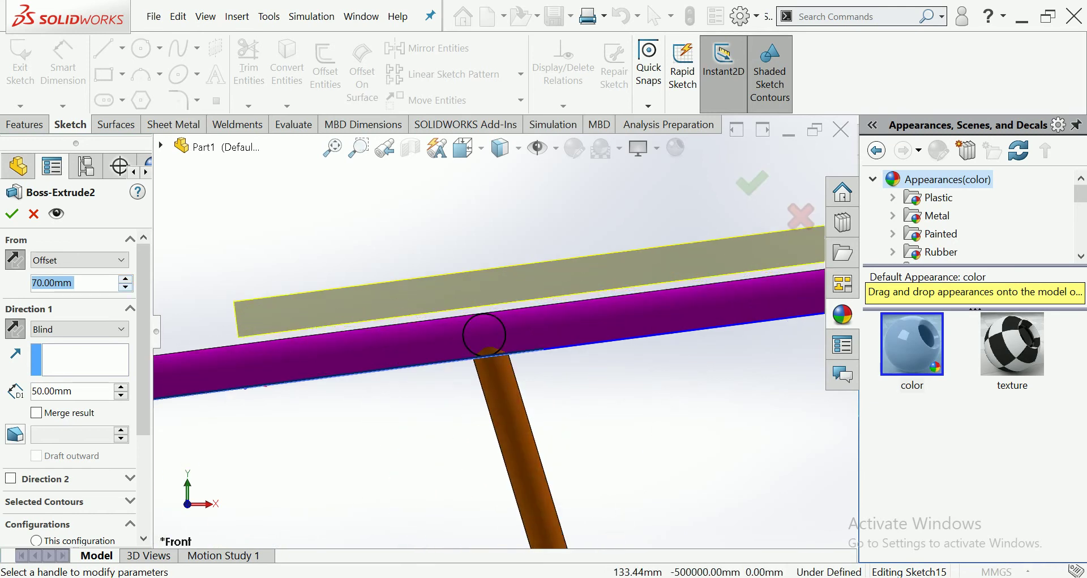
{"action": "key", "text": "Down"}
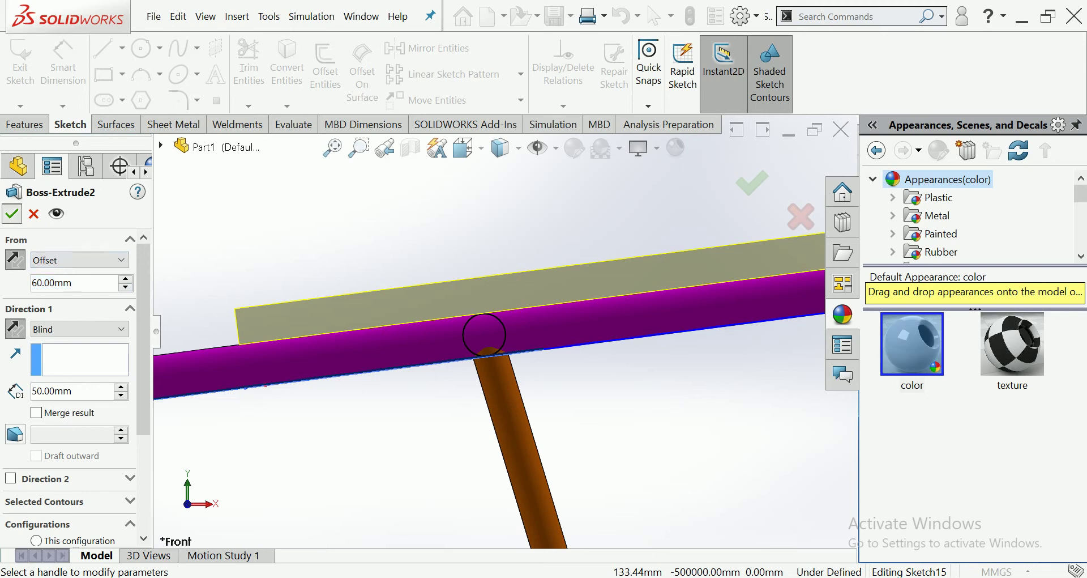
{"action": "key", "text": "Return"}
{"action": "scroll", "coordinate": [504, 334], "scroll_direction": "up", "scroll_amount": 8}
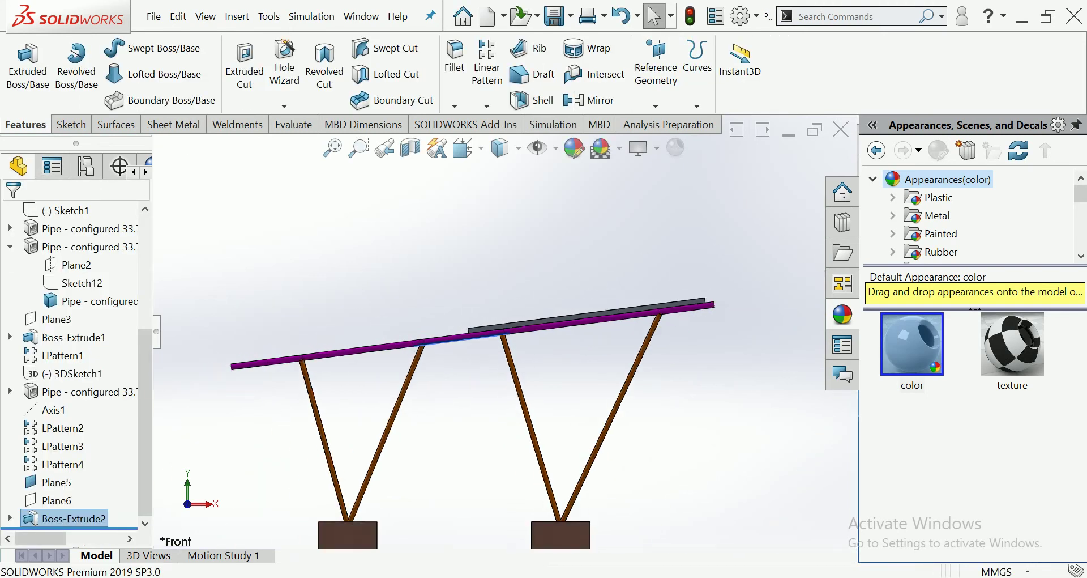
{"action": "key", "text": "ctrl+7"}
Step: Select the panel plate and show the Lights > Neon Tube appearance swatches
{"action": "scroll", "coordinate": [510, 340], "scroll_direction": "down", "scroll_amount": 3}
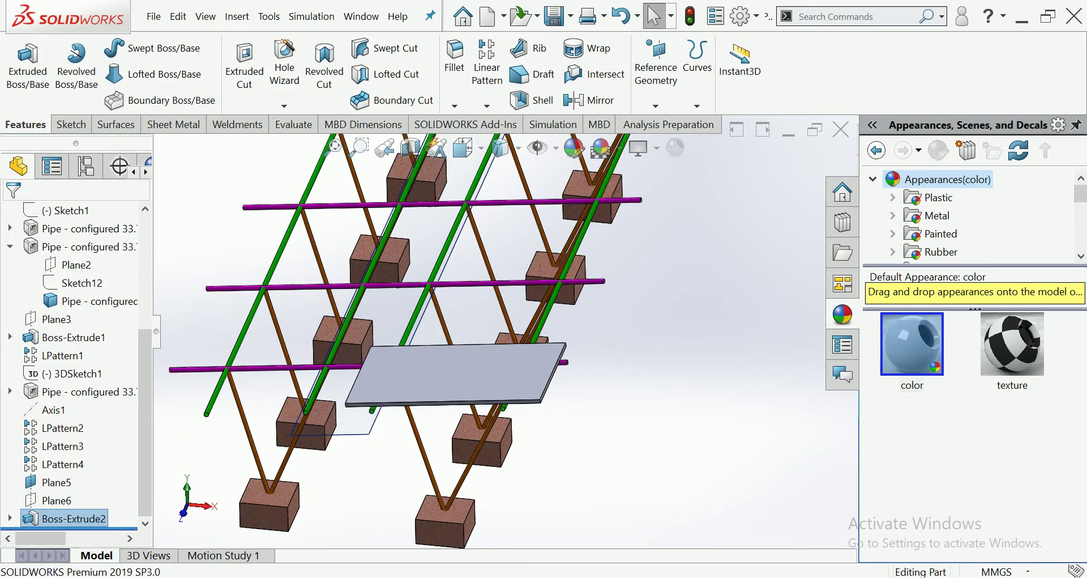
{"action": "left_click", "coordinate": [74, 518]}
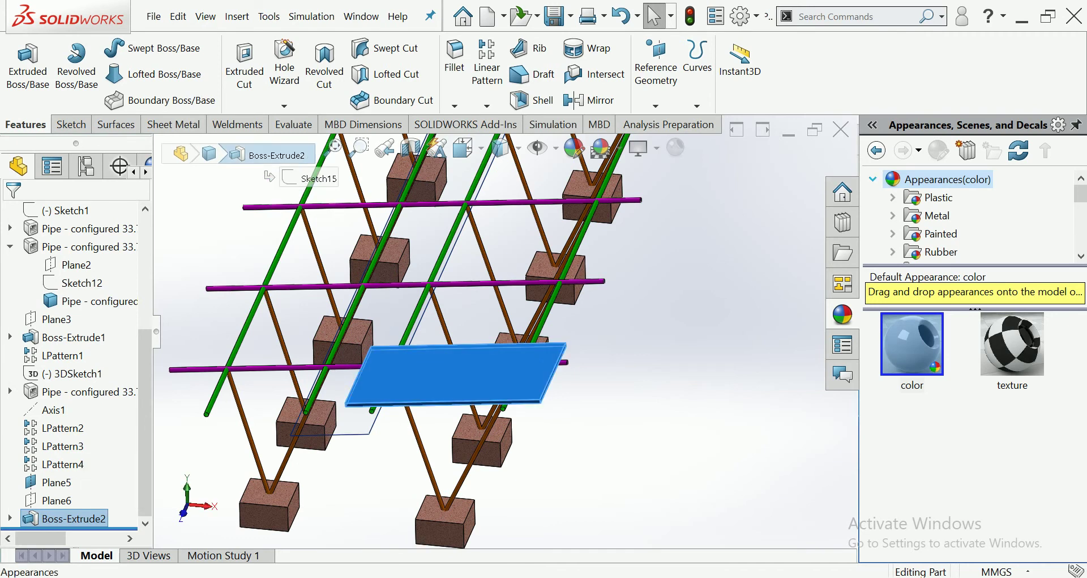
{"action": "scroll", "coordinate": [934, 215], "scroll_direction": "down", "scroll_amount": 1}
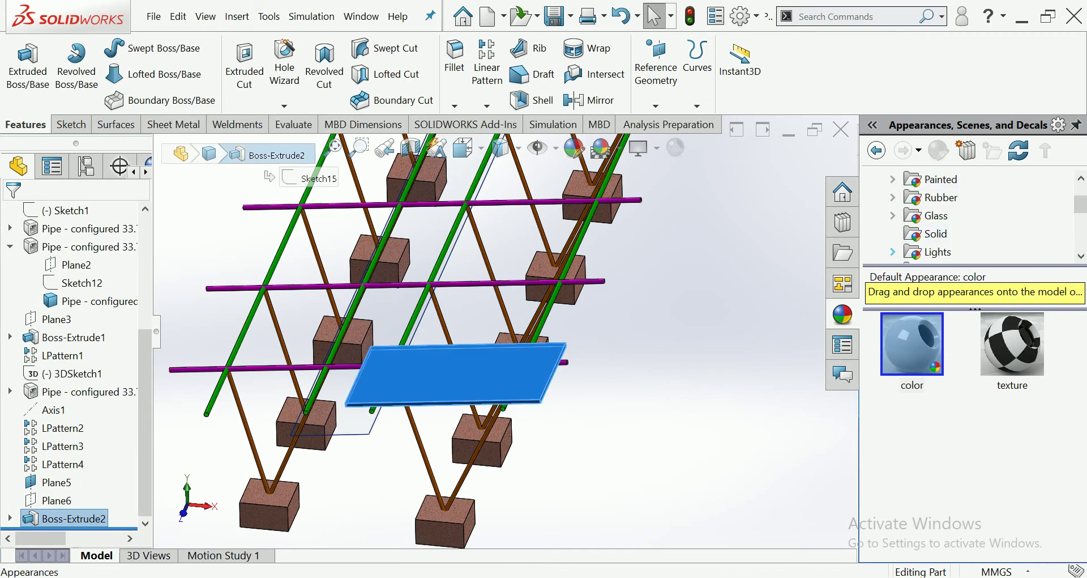
{"action": "left_click", "coordinate": [893, 251]}
{"action": "left_click", "coordinate": [968, 215]}
Step: Apply the Blue Neon Tube appearance to the plate and make it semi-transparent
{"action": "mouse_move", "coordinate": [1012, 343]}
{"action": "left_mouse_down"}
{"action": "mouse_move", "coordinate": [708, 439]}
{"action": "mouse_move", "coordinate": [453, 373]}
{"action": "left_mouse_up"}
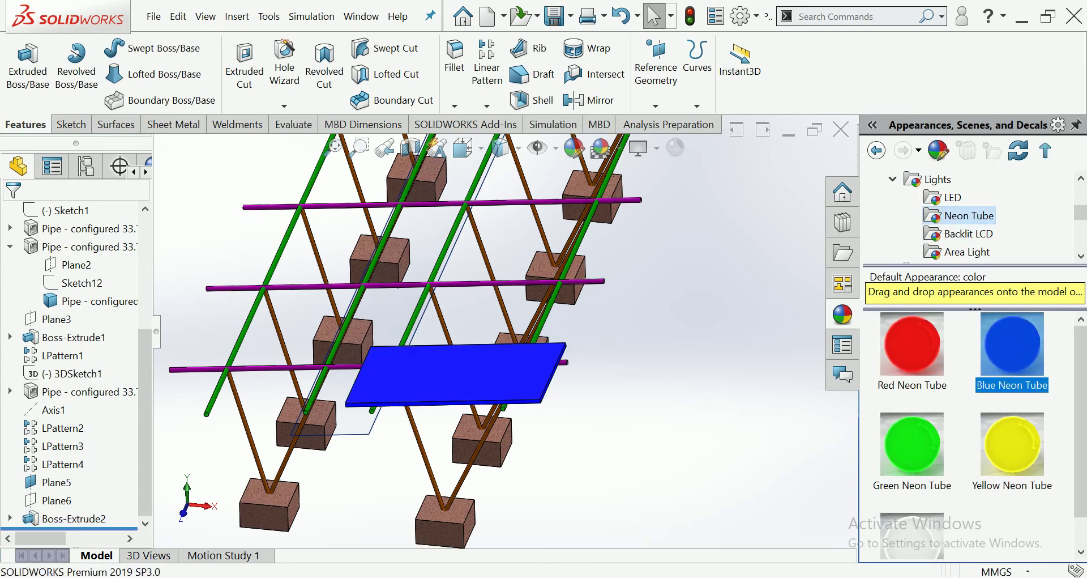
{"action": "right_click", "coordinate": [68, 518]}
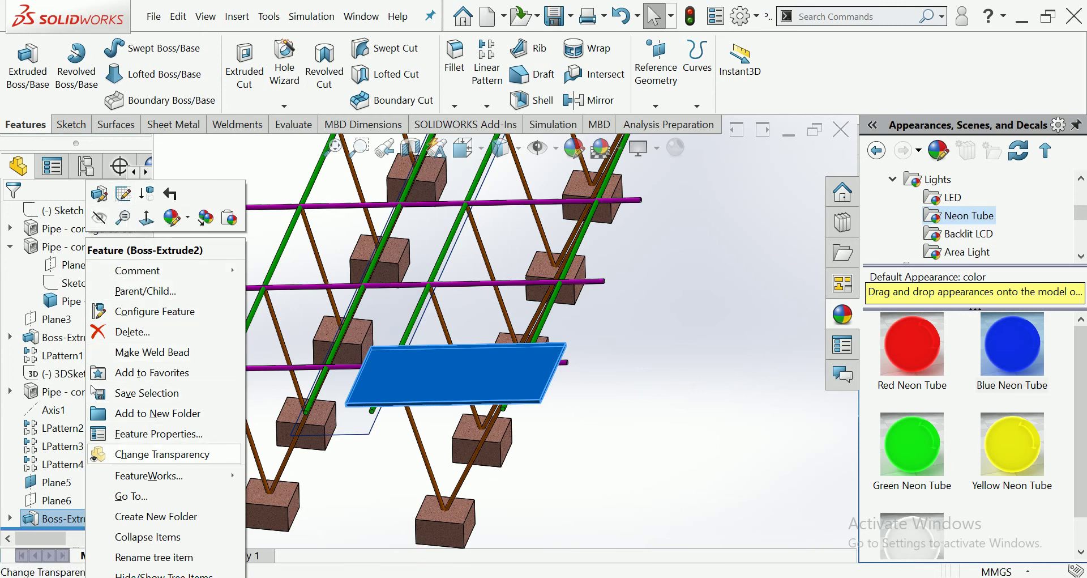
{"action": "key", "text": "Escape"}
{"action": "key", "text": "Escape"}
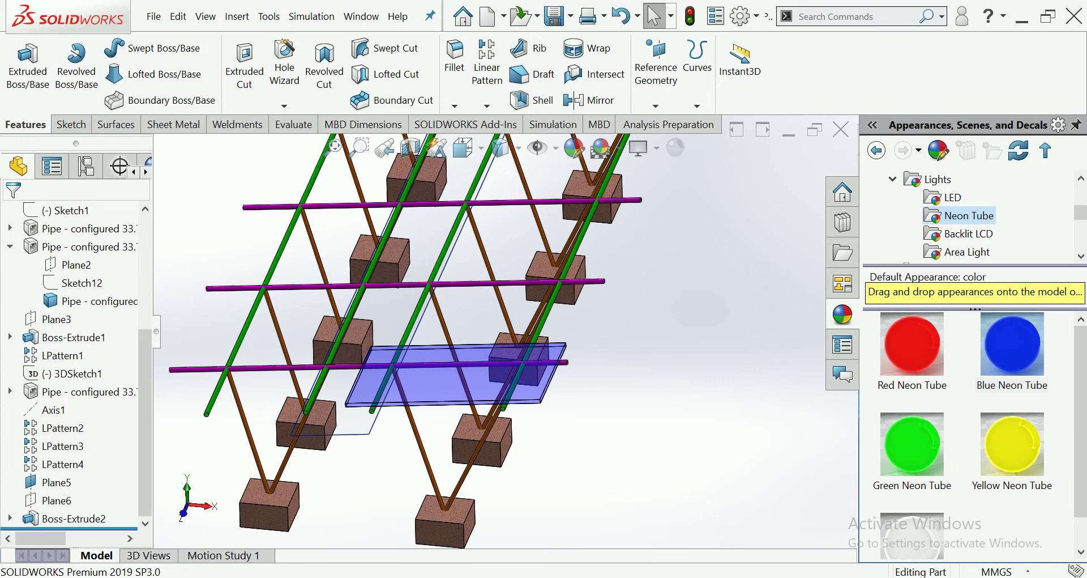
{"action": "scroll", "coordinate": [509, 328], "scroll_direction": "up", "scroll_amount": 3}
{"action": "right_click", "coordinate": [409, 362]}
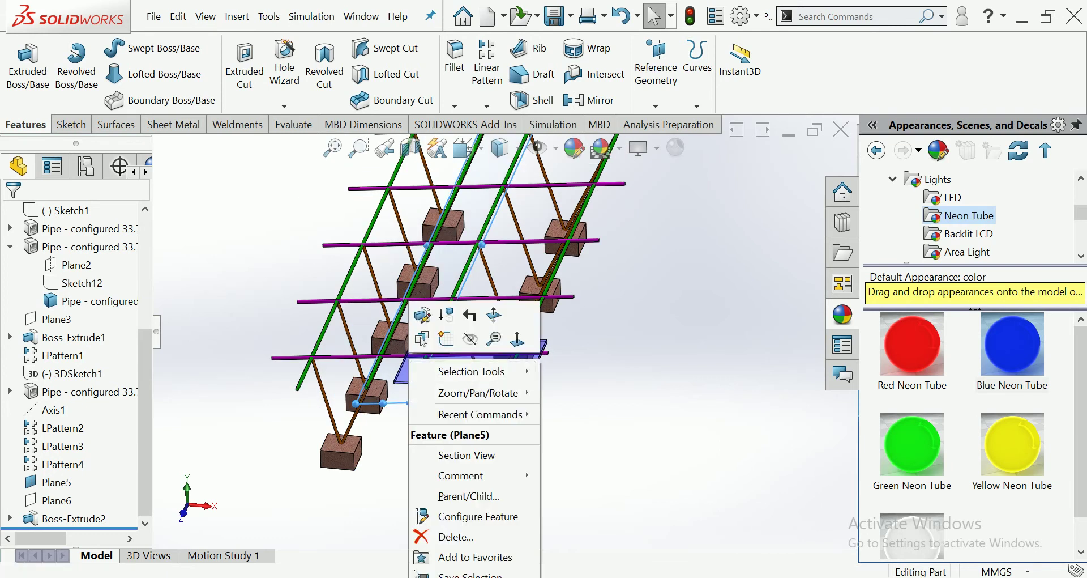
{"action": "key", "text": "Escape"}
{"action": "key", "text": "ctrl+7"}
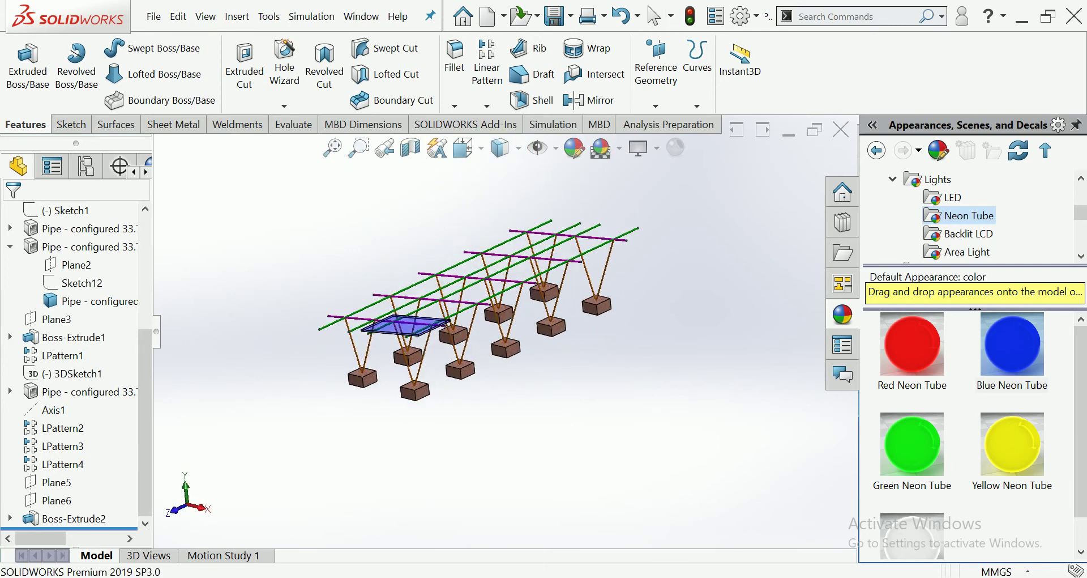
{"action": "scroll", "coordinate": [465, 279], "scroll_direction": "down", "scroll_amount": 5}
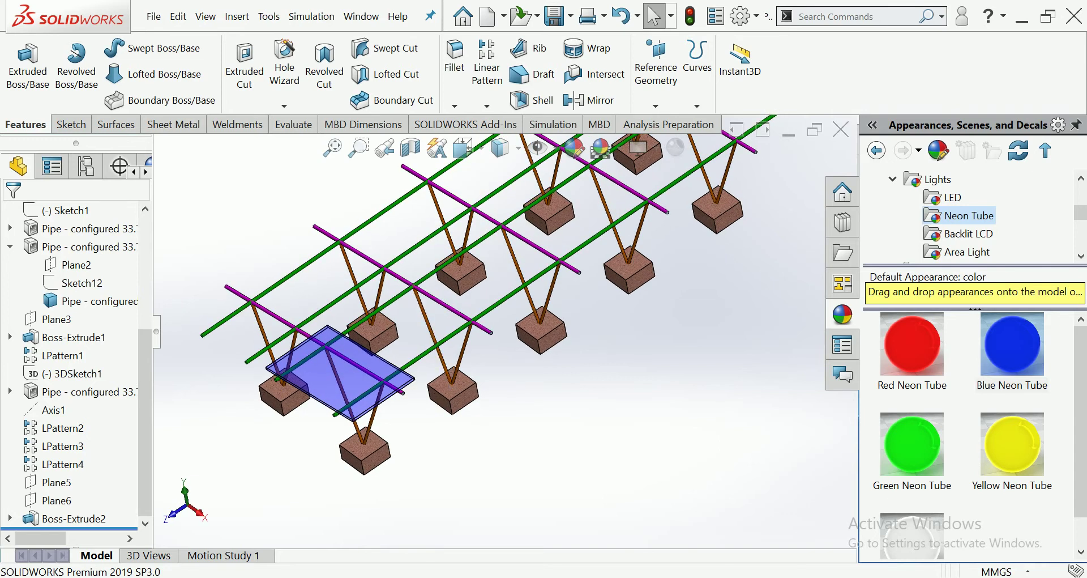
Step: Try a linear pattern along the plate edge, then cancel it
{"action": "left_click", "coordinate": [487, 105]}
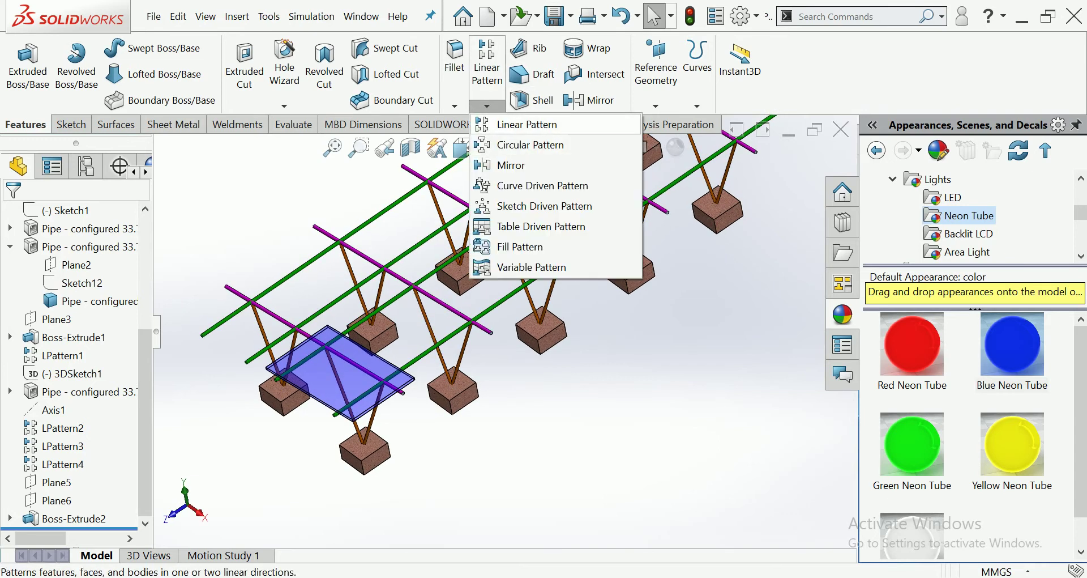
{"action": "left_click", "coordinate": [509, 124]}
{"action": "left_click", "coordinate": [403, 385]}
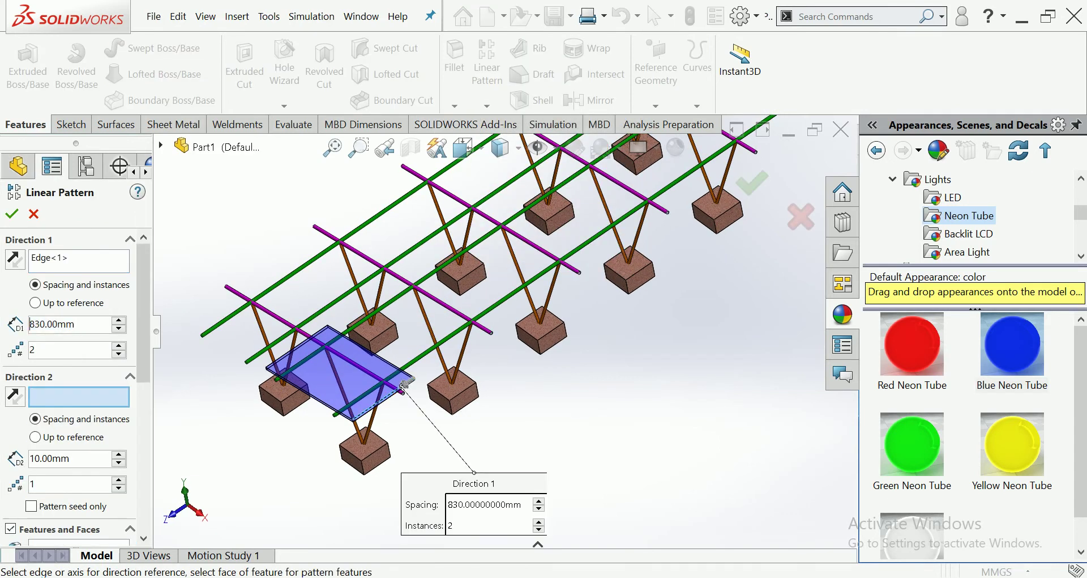
{"action": "left_click", "coordinate": [404, 384]}
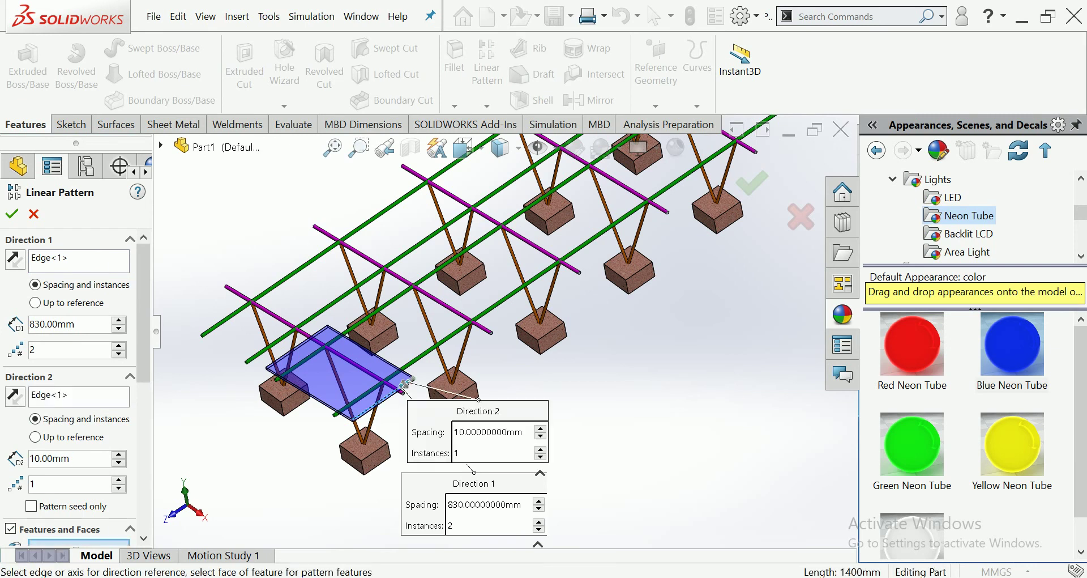
{"action": "scroll", "coordinate": [408, 381], "scroll_direction": "down", "scroll_amount": 1}
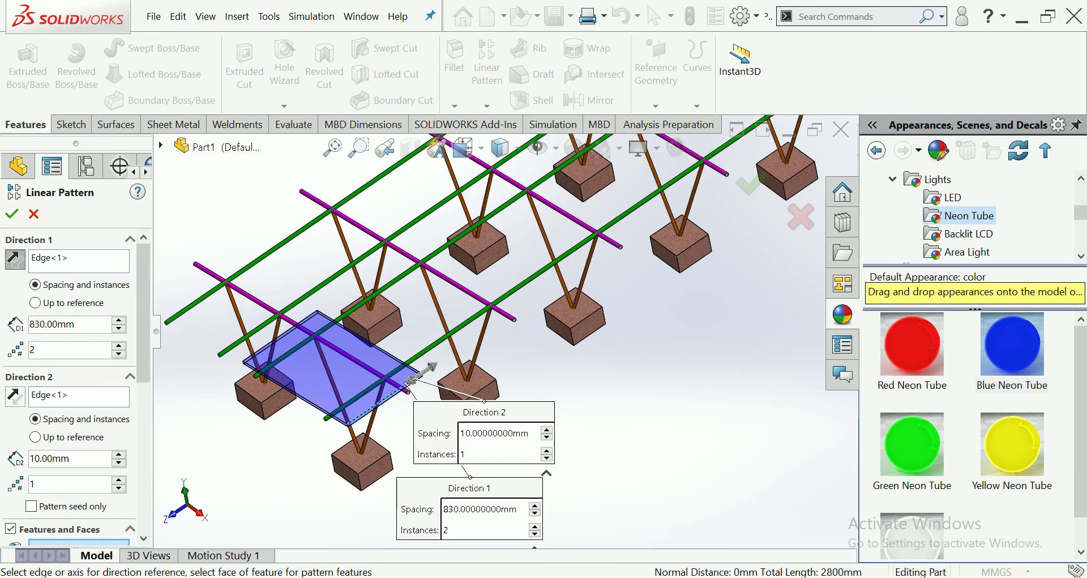
{"action": "key", "text": "Escape"}
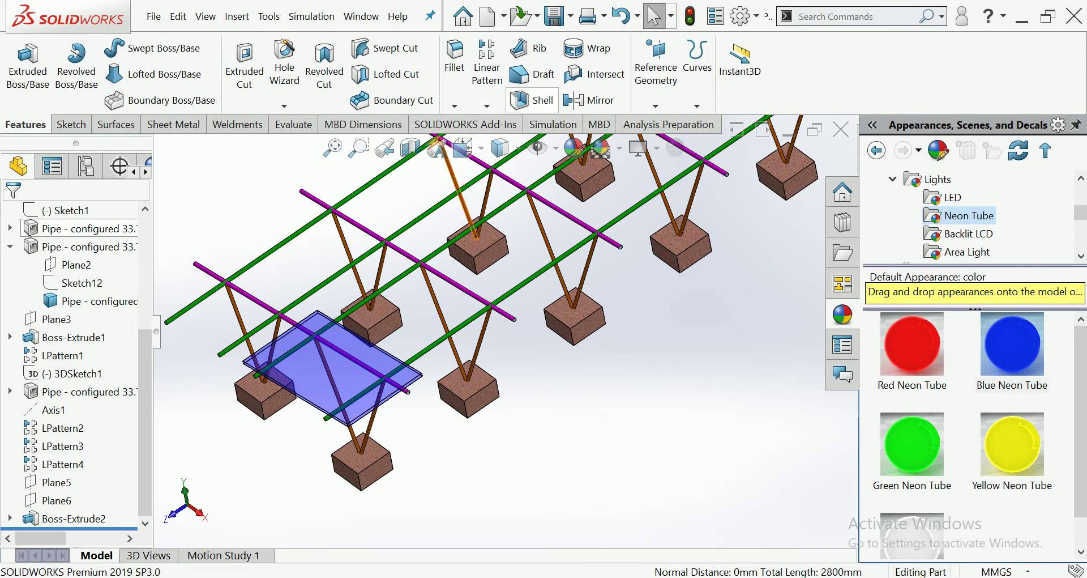
Step: Restart the linear pattern along the plate edge, repeating the blue plate body
{"action": "left_click", "coordinate": [486, 105]}
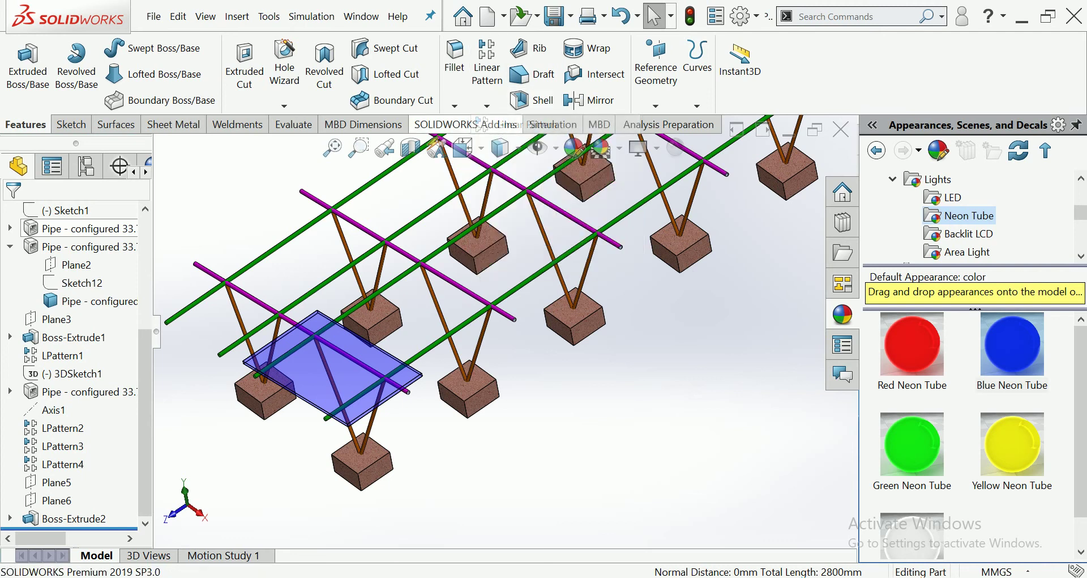
{"action": "left_click", "coordinate": [387, 398]}
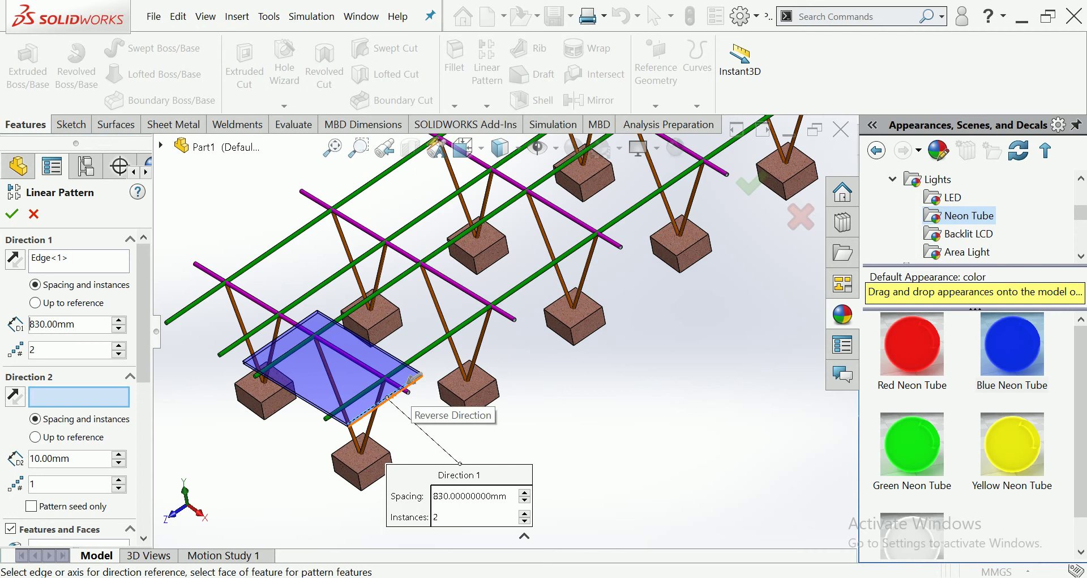
{"action": "scroll", "coordinate": [73, 385], "scroll_direction": "down", "scroll_amount": 3}
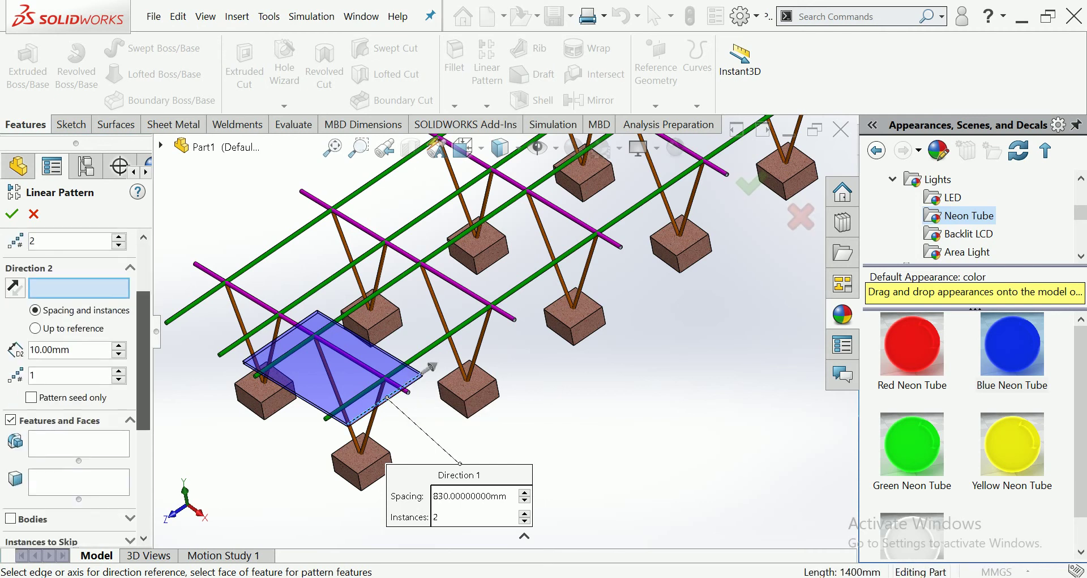
{"action": "scroll", "coordinate": [74, 385], "scroll_direction": "down", "scroll_amount": 3}
{"action": "scroll", "coordinate": [73, 385], "scroll_direction": "down", "scroll_amount": 2}
{"action": "scroll", "coordinate": [73, 385], "scroll_direction": "down", "scroll_amount": 1}
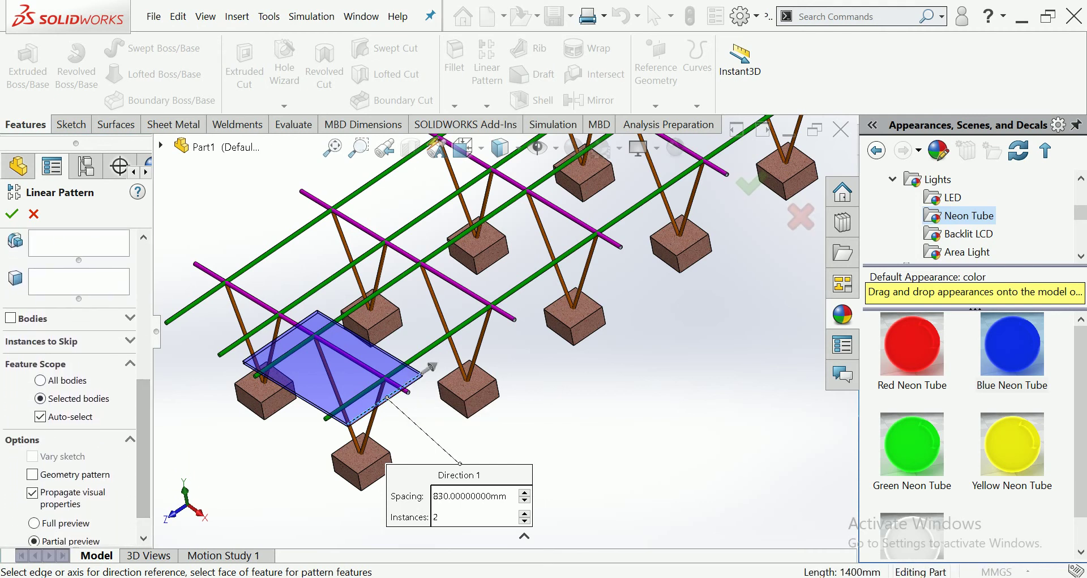
{"action": "left_click", "coordinate": [11, 316]}
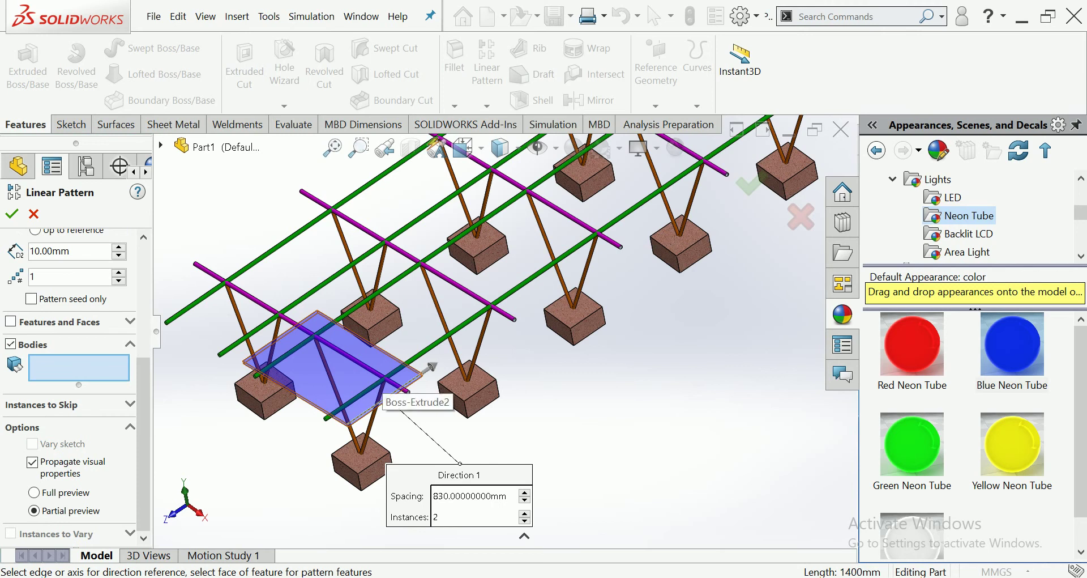
{"action": "left_click", "coordinate": [379, 392]}
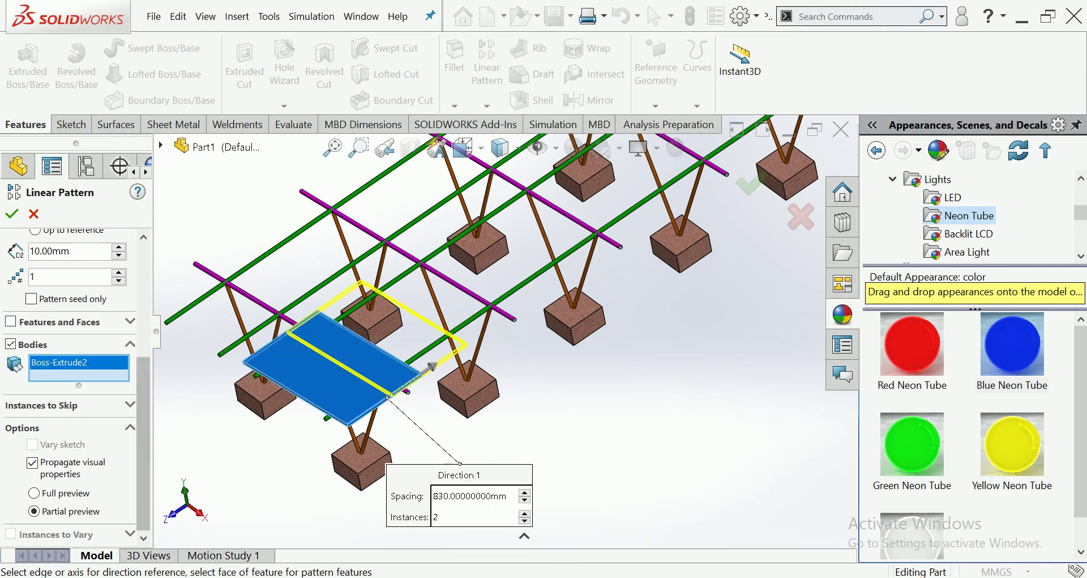
{"action": "scroll", "coordinate": [73, 385], "scroll_direction": "up", "scroll_amount": 4}
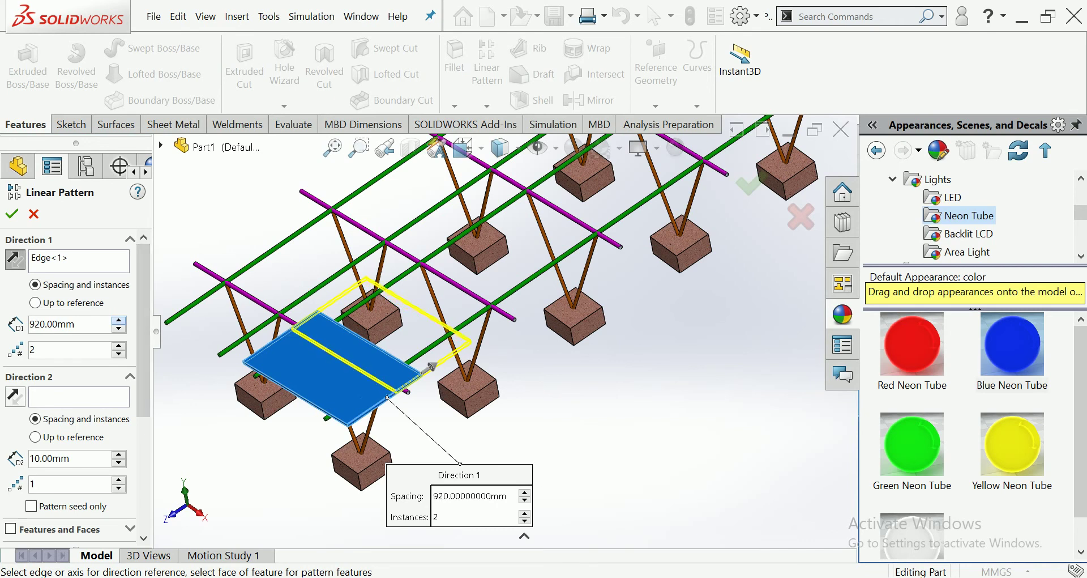
Step: Set the pattern to 7 instances at 1430 mm spacing and confirm
{"action": "left_click", "coordinate": [119, 320]}
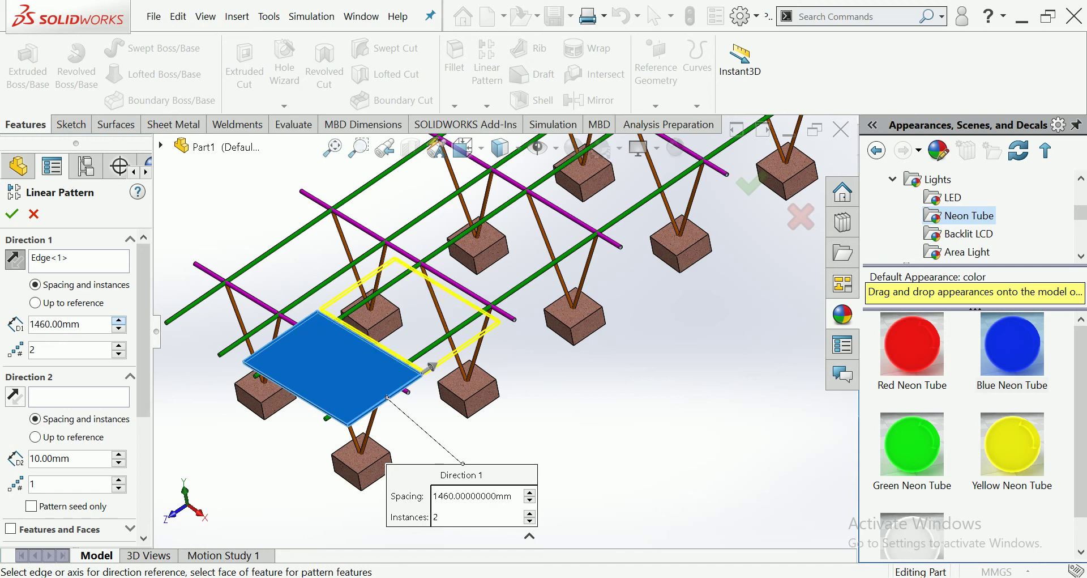
{"action": "left_click", "coordinate": [119, 320]}
{"action": "left_click", "coordinate": [119, 320]}
{"action": "left_click", "coordinate": [119, 320]}
{"action": "left_click", "coordinate": [119, 346]}
{"action": "left_click", "coordinate": [119, 346]}
{"action": "left_click", "coordinate": [119, 346]}
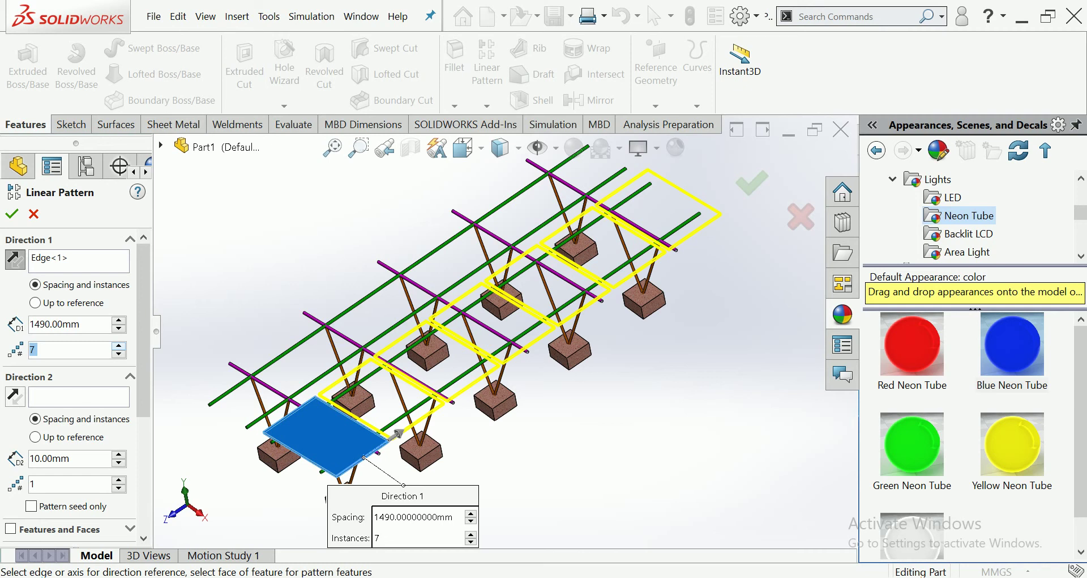
{"action": "scroll", "coordinate": [396, 434], "scroll_direction": "down", "scroll_amount": 3}
{"action": "scroll", "coordinate": [396, 434], "scroll_direction": "down", "scroll_amount": 3}
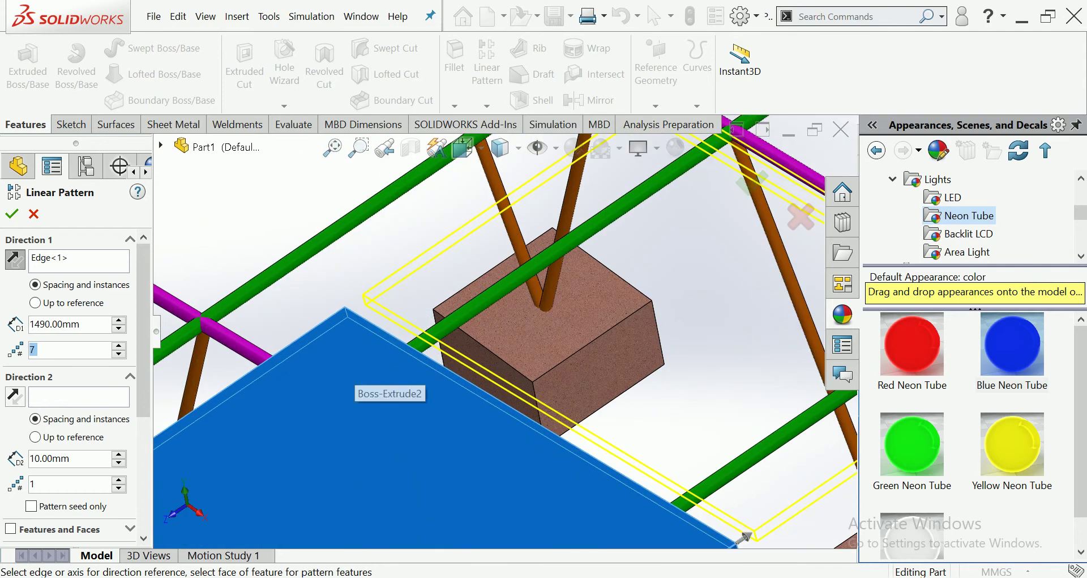
{"action": "key", "text": "shift+Tab"}
{"action": "key", "text": "Down"}
{"action": "key", "text": "Down"}
{"action": "key", "text": "Down"}
{"action": "key", "text": "Up"}
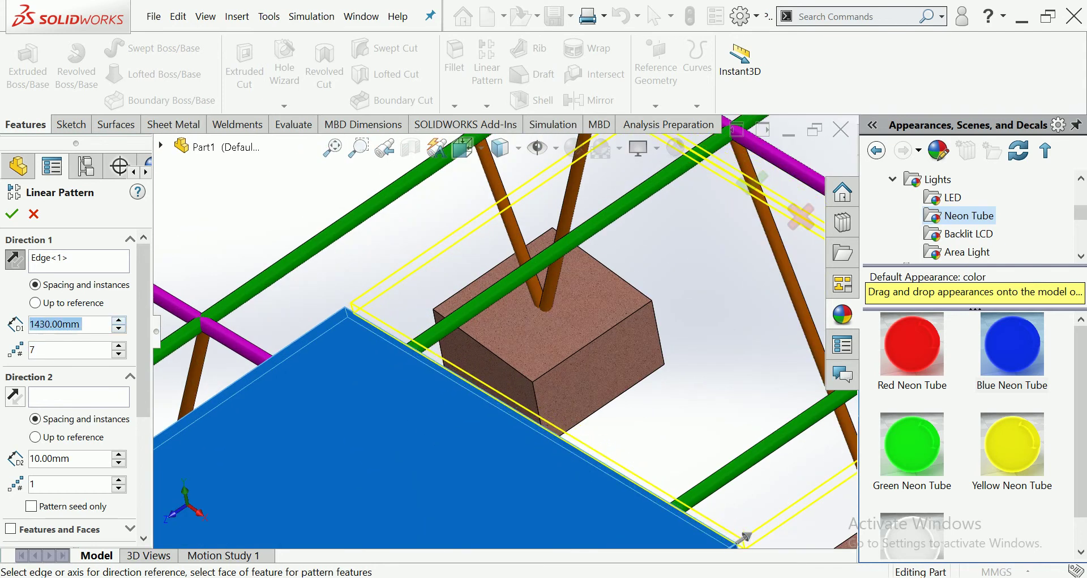
{"action": "key", "text": "Return"}
{"action": "scroll", "coordinate": [743, 536], "scroll_direction": "up", "scroll_amount": 5}
{"action": "scroll", "coordinate": [525, 371], "scroll_direction": "up", "scroll_amount": 2}
{"action": "scroll", "coordinate": [524, 371], "scroll_direction": "up", "scroll_amount": 2}
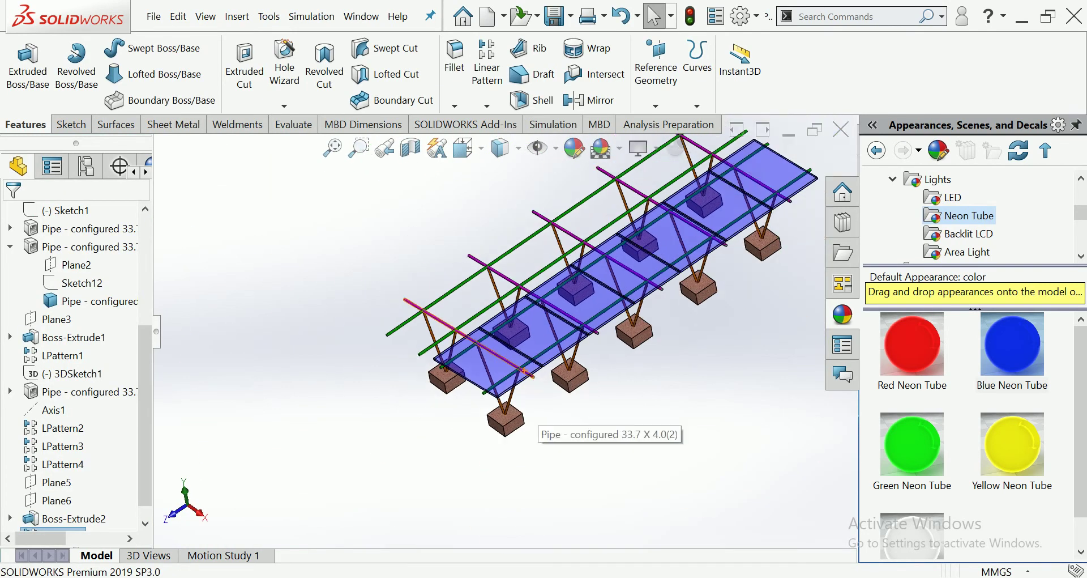
{"action": "key", "text": "ctrl+1"}
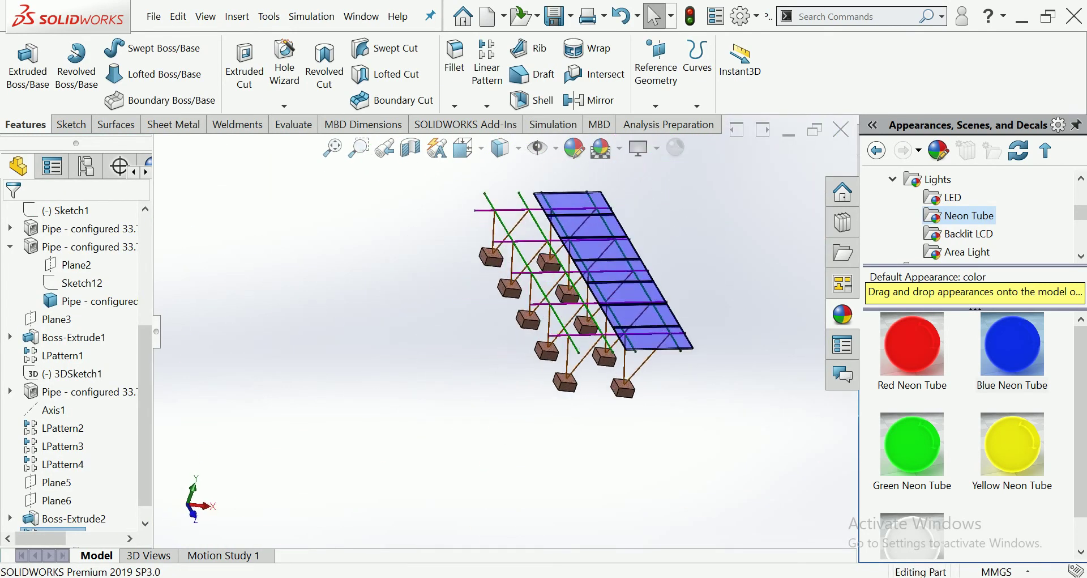
{"action": "key", "text": "ctrl+7"}
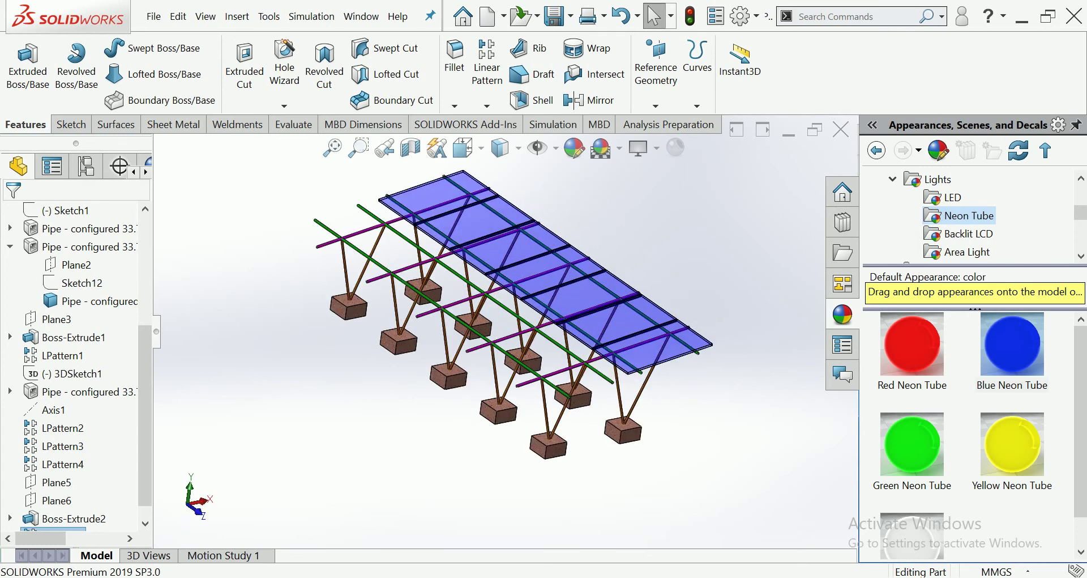
{"action": "key", "text": "shift+z"}
{"action": "key", "text": "shift+z"}
{"action": "key", "text": "shift+z"}
{"action": "key", "text": "z"}
{"action": "key", "text": "z"}
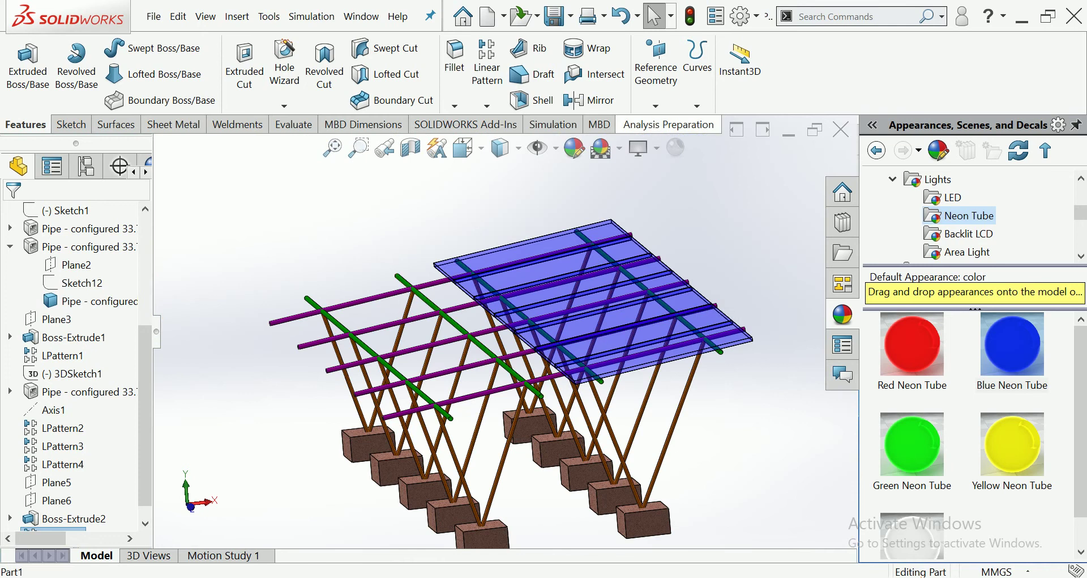
{"action": "left_click", "coordinate": [656, 73]}
Step: Start a new reference plane using the purple pipe's end face as first reference
{"action": "left_click", "coordinate": [665, 119]}
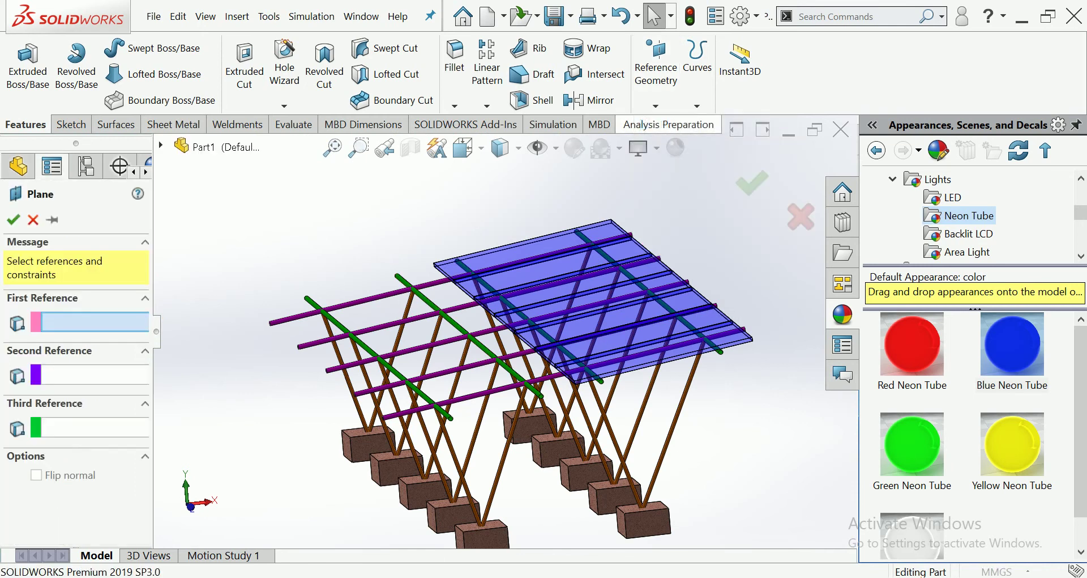
{"action": "scroll", "coordinate": [800, 346], "scroll_direction": "down", "scroll_amount": 4}
{"action": "scroll", "coordinate": [719, 317], "scroll_direction": "down", "scroll_amount": 2}
{"action": "scroll", "coordinate": [719, 317], "scroll_direction": "down", "scroll_amount": 2}
{"action": "scroll", "coordinate": [719, 317], "scroll_direction": "down", "scroll_amount": 2}
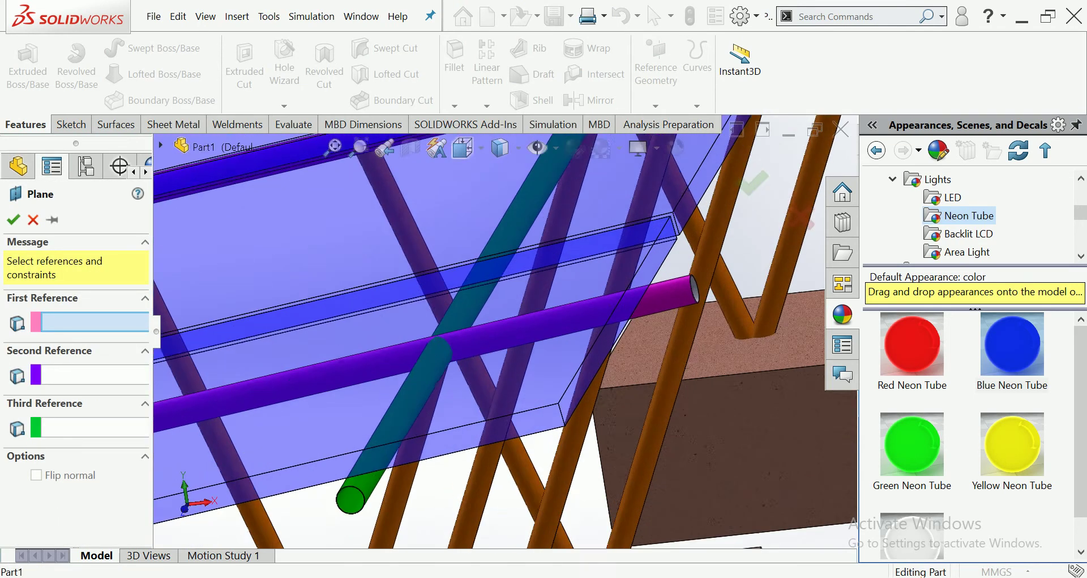
{"action": "scroll", "coordinate": [719, 317], "scroll_direction": "down", "scroll_amount": 2}
{"action": "scroll", "coordinate": [529, 295], "scroll_direction": "down", "scroll_amount": 2}
{"action": "scroll", "coordinate": [529, 295], "scroll_direction": "down", "scroll_amount": 2}
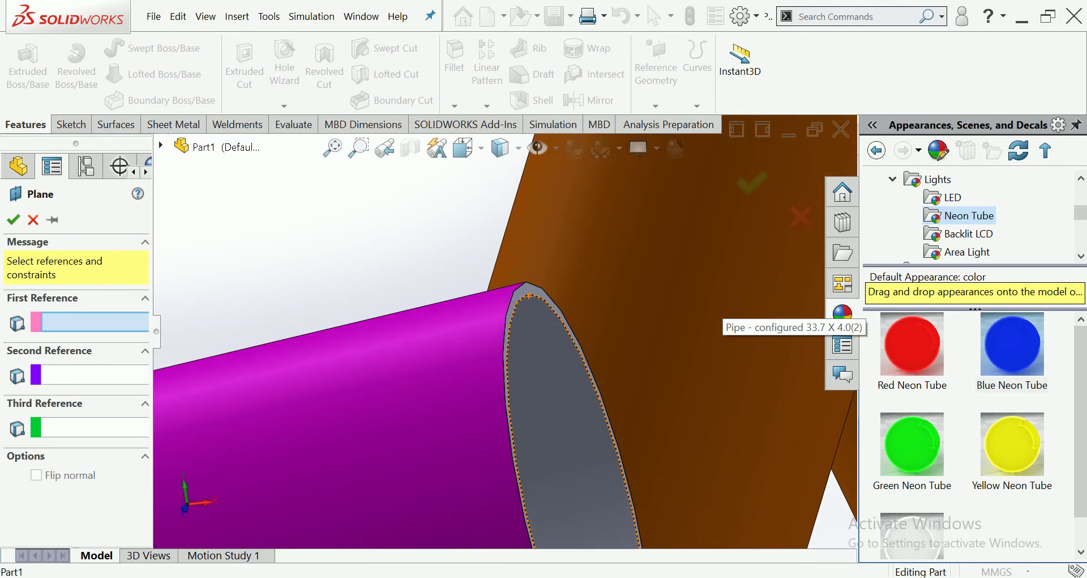
{"action": "left_click", "coordinate": [529, 295]}
{"action": "scroll", "coordinate": [529, 296], "scroll_direction": "up", "scroll_amount": 3}
{"action": "scroll", "coordinate": [521, 305], "scroll_direction": "up", "scroll_amount": 3}
{"action": "scroll", "coordinate": [512, 317], "scroll_direction": "up", "scroll_amount": 3}
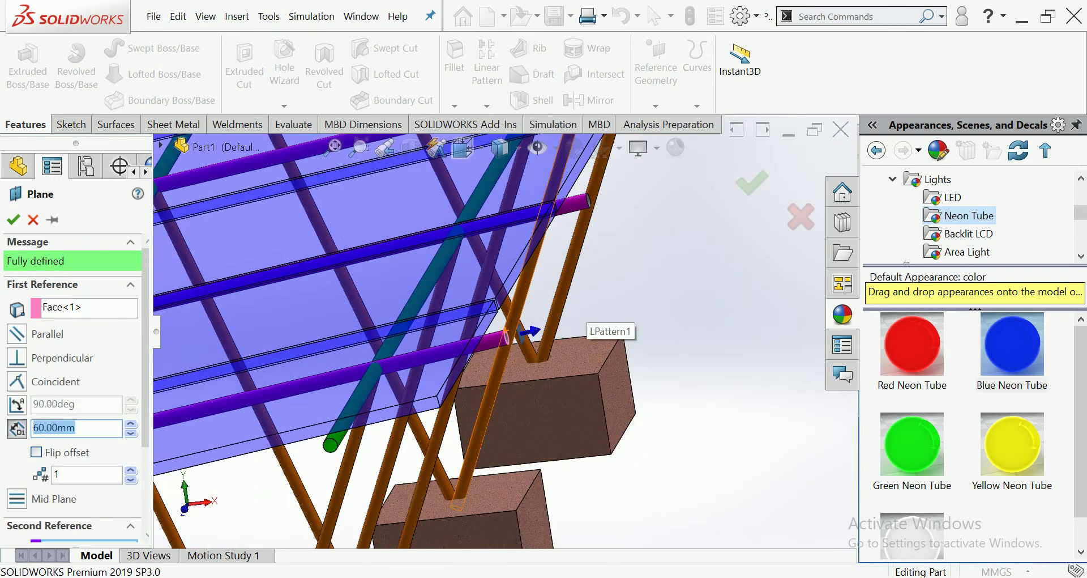
{"action": "scroll", "coordinate": [505, 327], "scroll_direction": "up", "scroll_amount": 2}
{"action": "scroll", "coordinate": [506, 327], "scroll_direction": "up", "scroll_amount": 2}
Step: Pick the opposite pipe-end face as second reference and create Plane7
{"action": "middle_click_drag", "start_coordinate": [506, 327], "coordinate": [623, 305]}
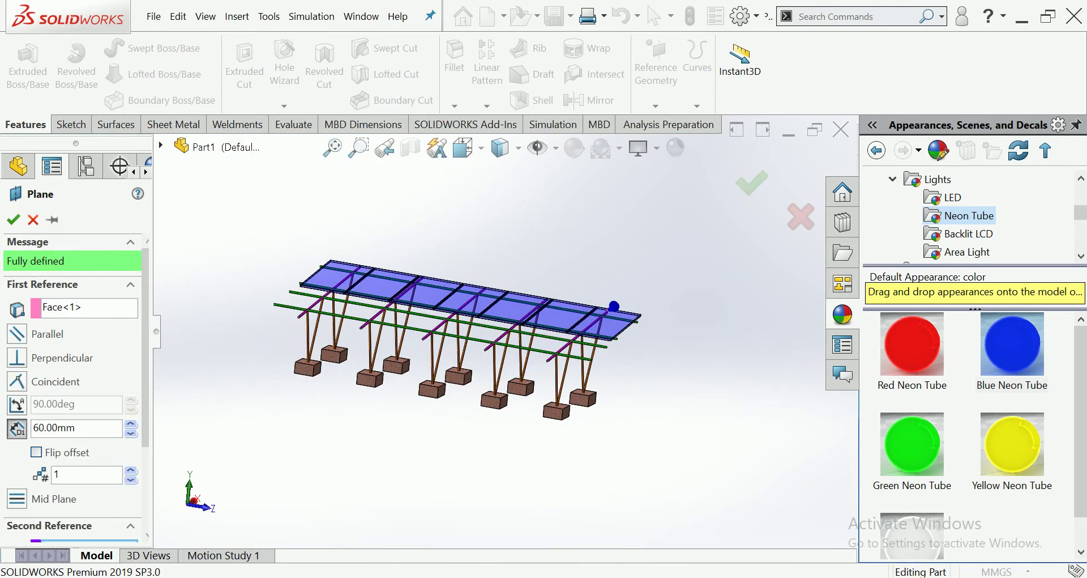
{"action": "scroll", "coordinate": [393, 342], "scroll_direction": "down", "scroll_amount": 3}
{"action": "scroll", "coordinate": [393, 342], "scroll_direction": "down", "scroll_amount": 3}
{"action": "scroll", "coordinate": [392, 342], "scroll_direction": "down", "scroll_amount": 3}
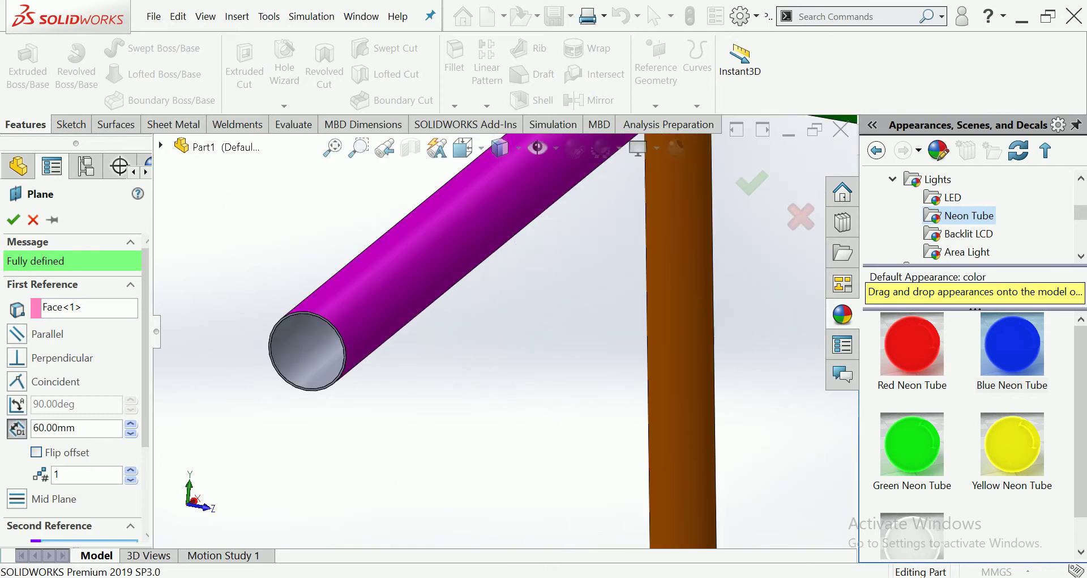
{"action": "scroll", "coordinate": [393, 342], "scroll_direction": "down", "scroll_amount": 2}
{"action": "scroll", "coordinate": [521, 345], "scroll_direction": "down", "scroll_amount": 3}
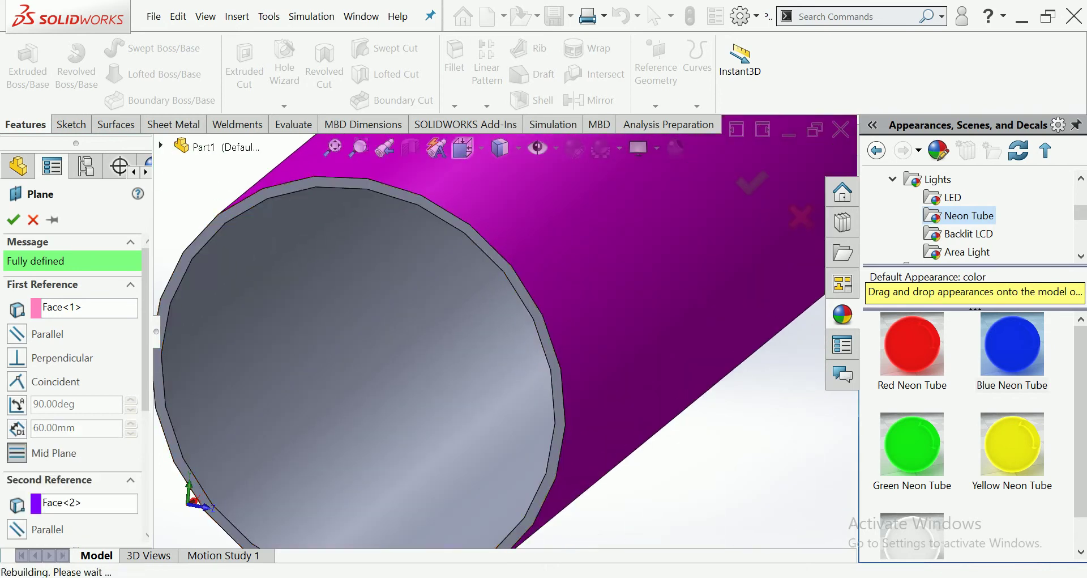
{"action": "left_click", "coordinate": [521, 345]}
{"action": "scroll", "coordinate": [522, 345], "scroll_direction": "up", "scroll_amount": 3}
{"action": "scroll", "coordinate": [522, 345], "scroll_direction": "up", "scroll_amount": 3}
{"action": "scroll", "coordinate": [521, 345], "scroll_direction": "up", "scroll_amount": 3}
{"action": "scroll", "coordinate": [521, 346], "scroll_direction": "up", "scroll_amount": 3}
{"action": "scroll", "coordinate": [522, 345], "scroll_direction": "up", "scroll_amount": 2}
{"action": "middle_click_drag", "start_coordinate": [522, 345], "coordinate": [552, 348]}
{"action": "left_click", "coordinate": [13, 219]}
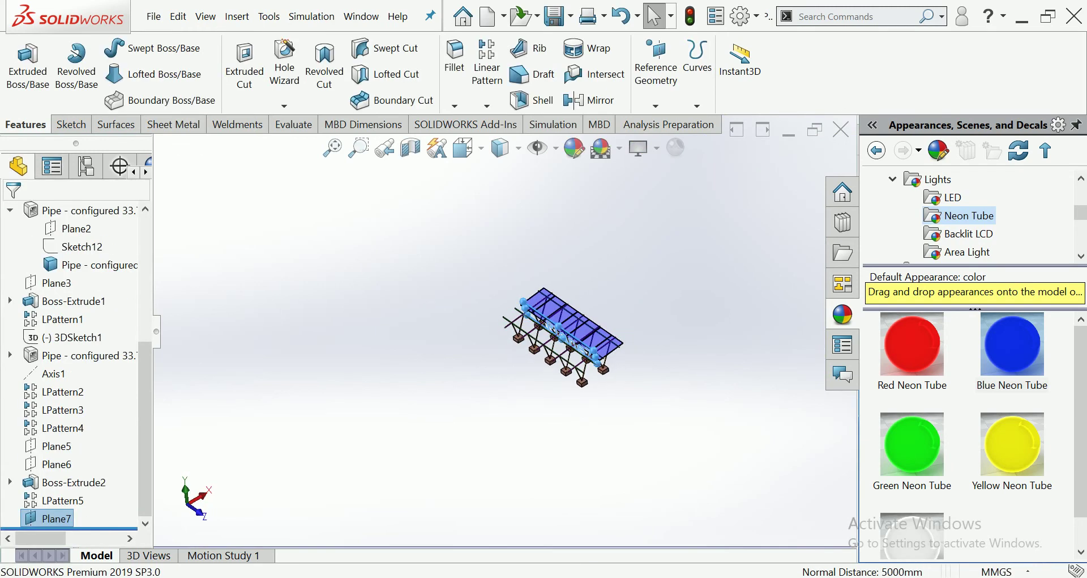
{"action": "scroll", "coordinate": [598, 402], "scroll_direction": "down", "scroll_amount": 2}
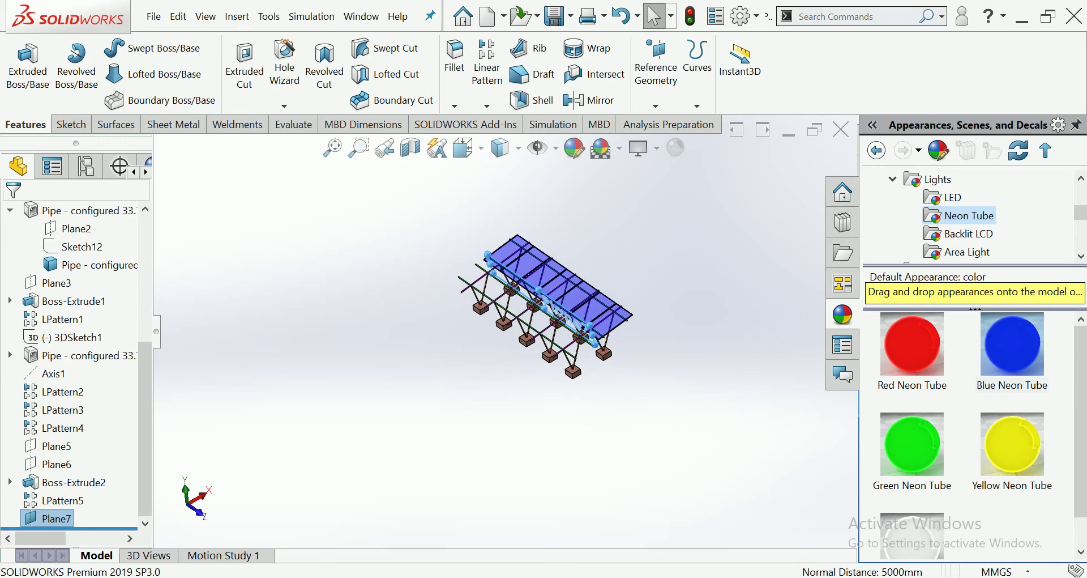
Step: Start a body mirror across Plane7 and add the Boss-Extrude2 panel body
{"action": "left_click", "coordinate": [589, 101]}
{"action": "scroll", "coordinate": [652, 264], "scroll_direction": "down", "scroll_amount": 3}
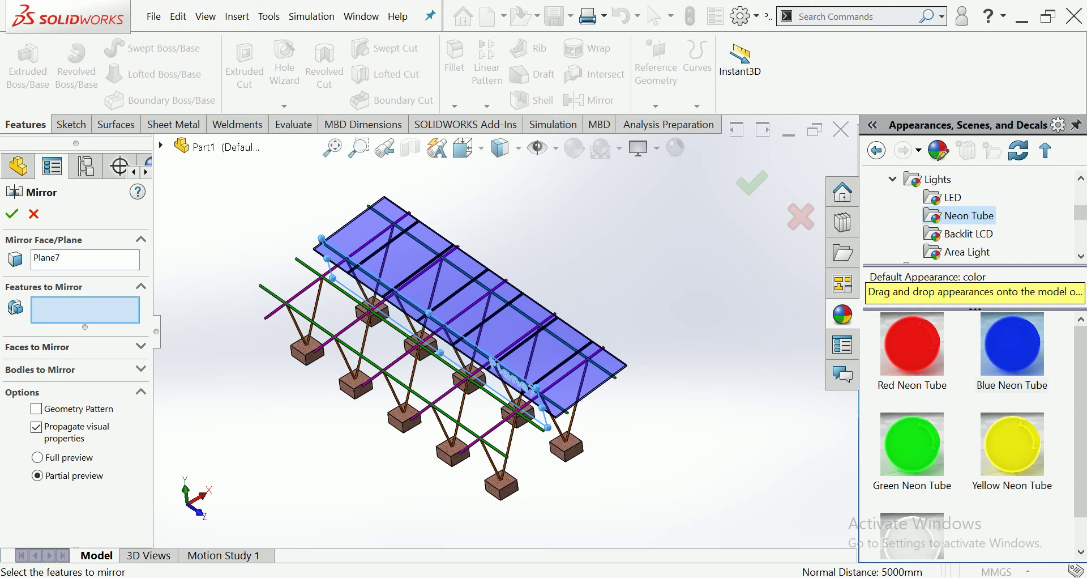
{"action": "left_click", "coordinate": [40, 369]}
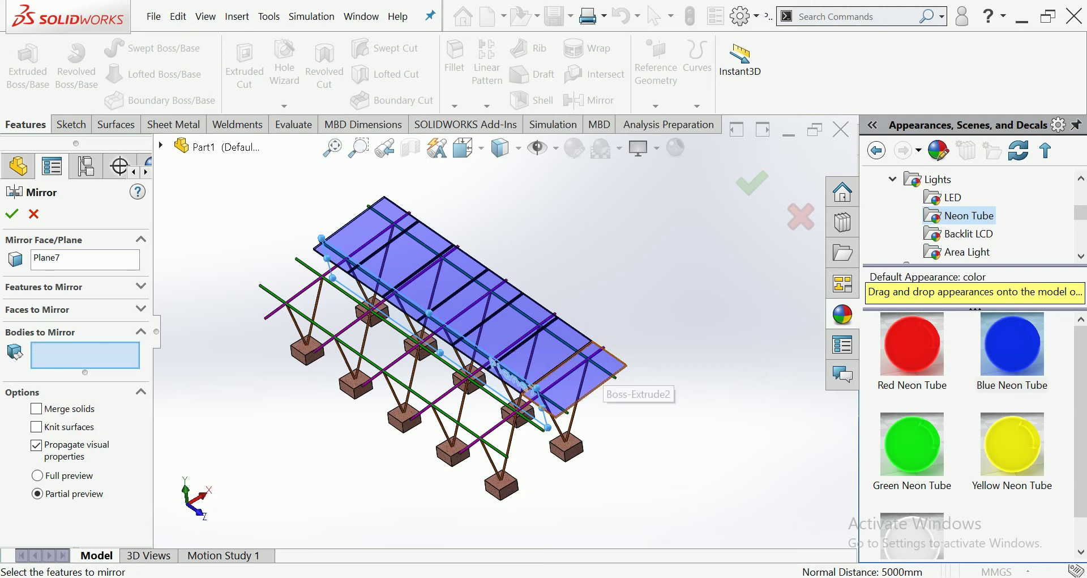
{"action": "left_click", "coordinate": [600, 379]}
{"action": "scroll", "coordinate": [600, 351], "scroll_direction": "down", "scroll_amount": 3}
Step: Add frame bodies LPattern5[1]–[6] to the mirror and confirm it
{"action": "left_click", "coordinate": [283, 395]}
{"action": "left_click", "coordinate": [404, 479]}
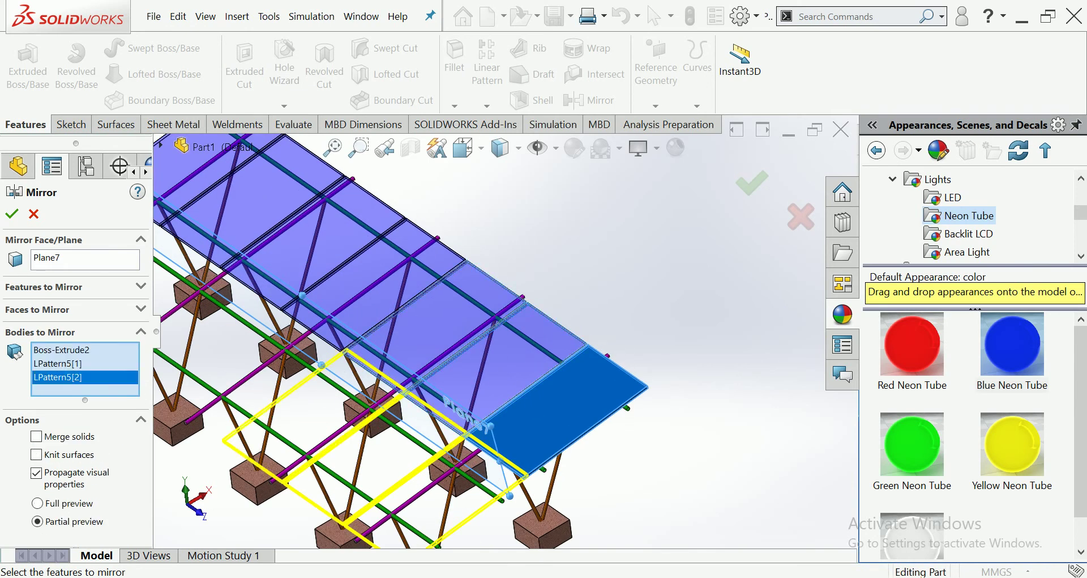
{"action": "left_click", "coordinate": [294, 362]}
{"action": "left_click", "coordinate": [396, 465]}
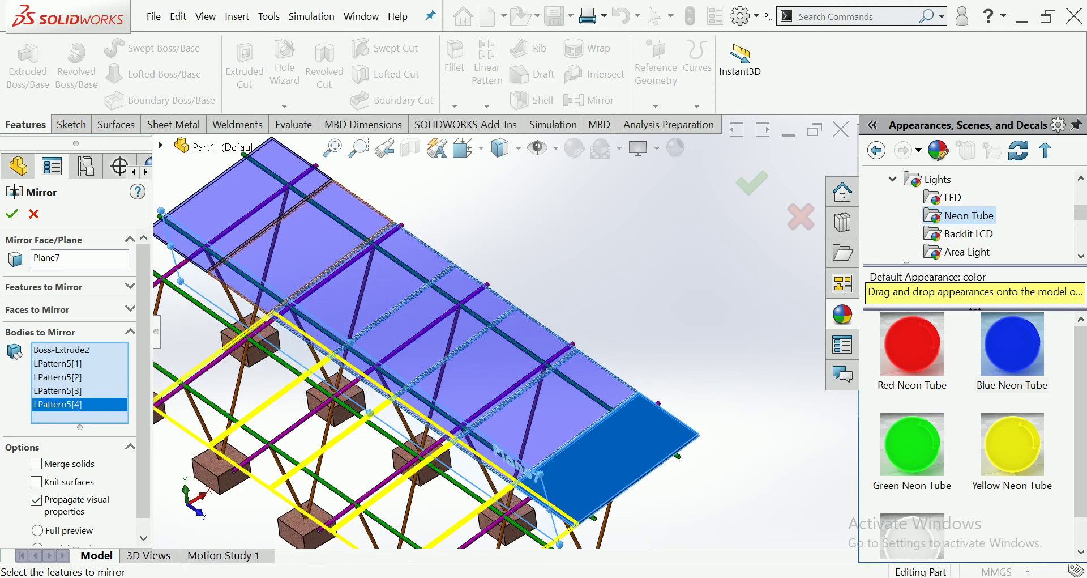
{"action": "left_click", "coordinate": [227, 271]}
{"action": "scroll", "coordinate": [425, 340], "scroll_direction": "up", "scroll_amount": 2}
{"action": "left_click", "coordinate": [215, 292]}
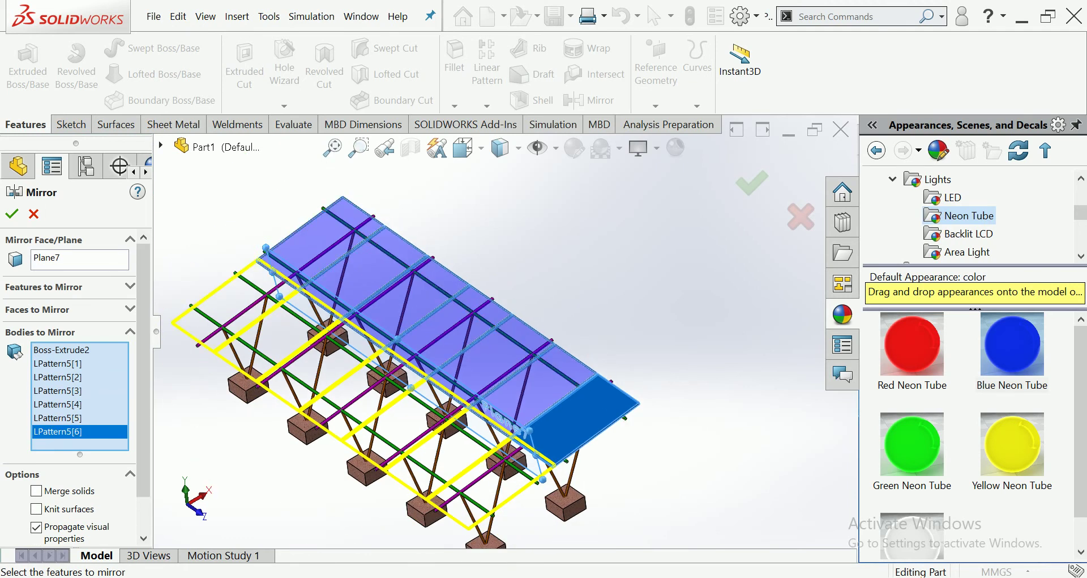
{"action": "key", "text": "Return"}
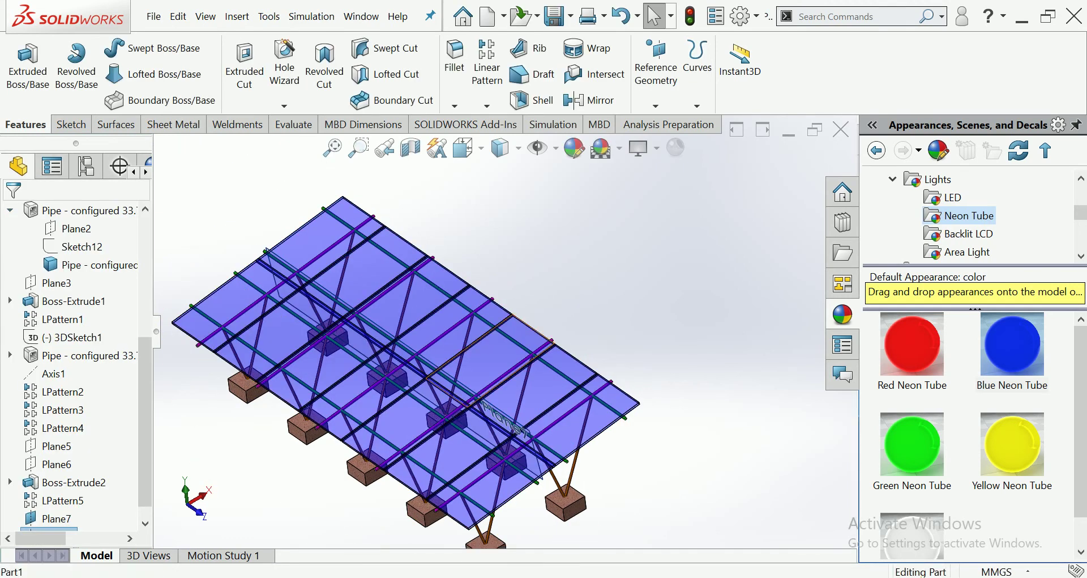
Step: Hide Plane7 and review the mirrored canopy from an oblique view
{"action": "key", "text": "ctrl+4"}
{"action": "right_click", "coordinate": [582, 334]}
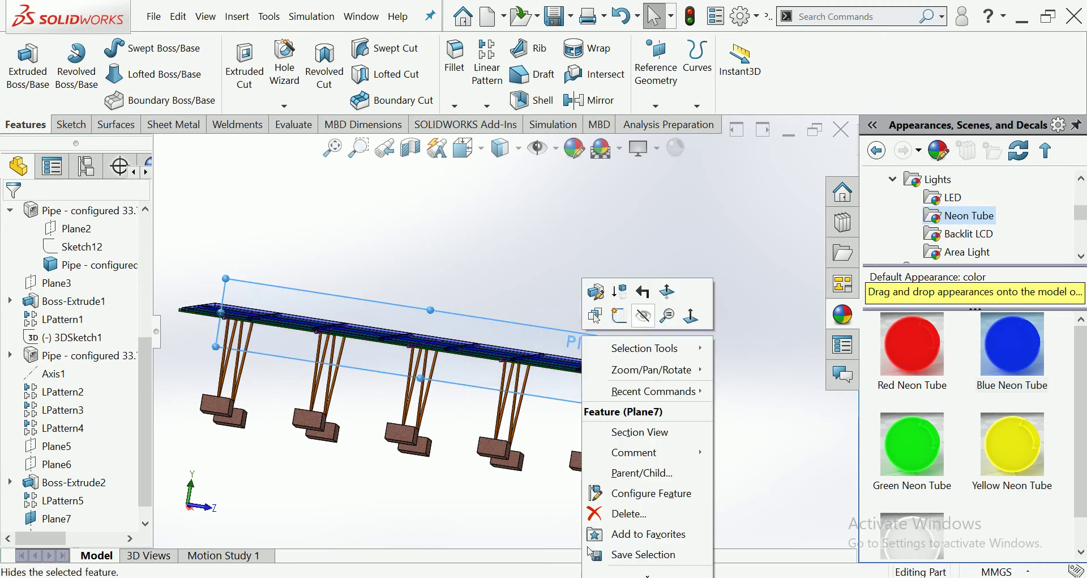
{"action": "left_click", "coordinate": [606, 288]}
{"action": "middle_click_drag", "start_coordinate": [431, 340], "coordinate": [510, 317]}
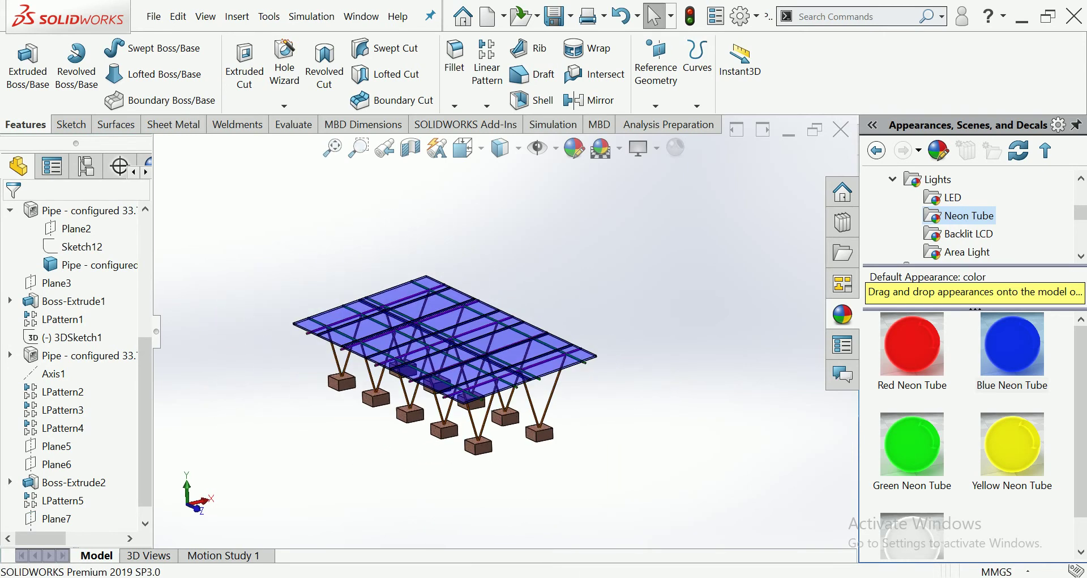
{"action": "scroll", "coordinate": [623, 198], "scroll_direction": "up", "scroll_amount": 2}
{"action": "scroll", "coordinate": [509, 311], "scroll_direction": "down", "scroll_amount": 3}
{"action": "scroll", "coordinate": [509, 312], "scroll_direction": "up", "scroll_amount": 5}
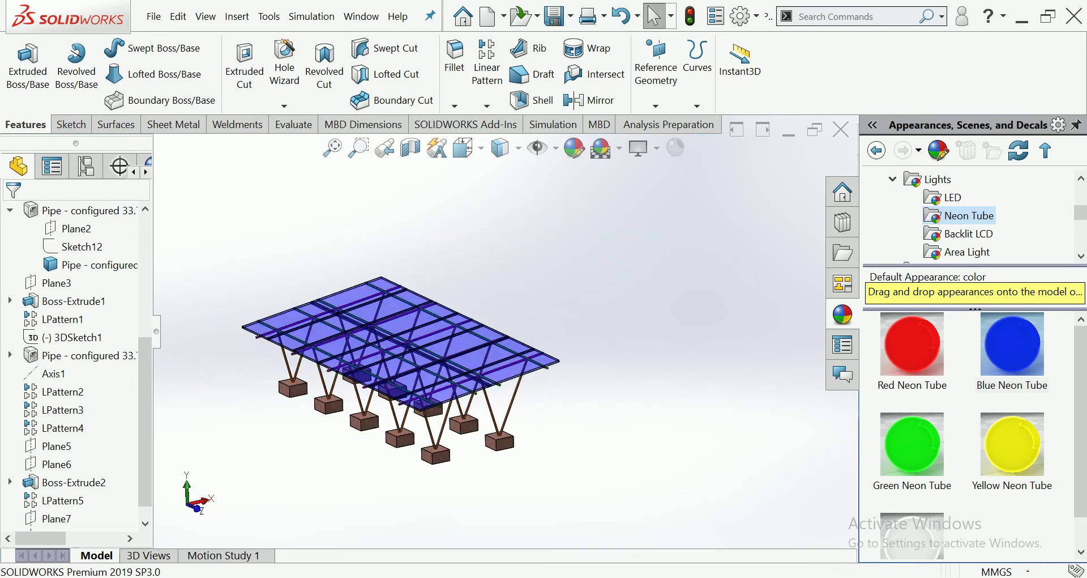
{"action": "scroll", "coordinate": [381, 391], "scroll_direction": "down", "scroll_amount": 5}
{"action": "scroll", "coordinate": [504, 311], "scroll_direction": "up", "scroll_amount": 3}
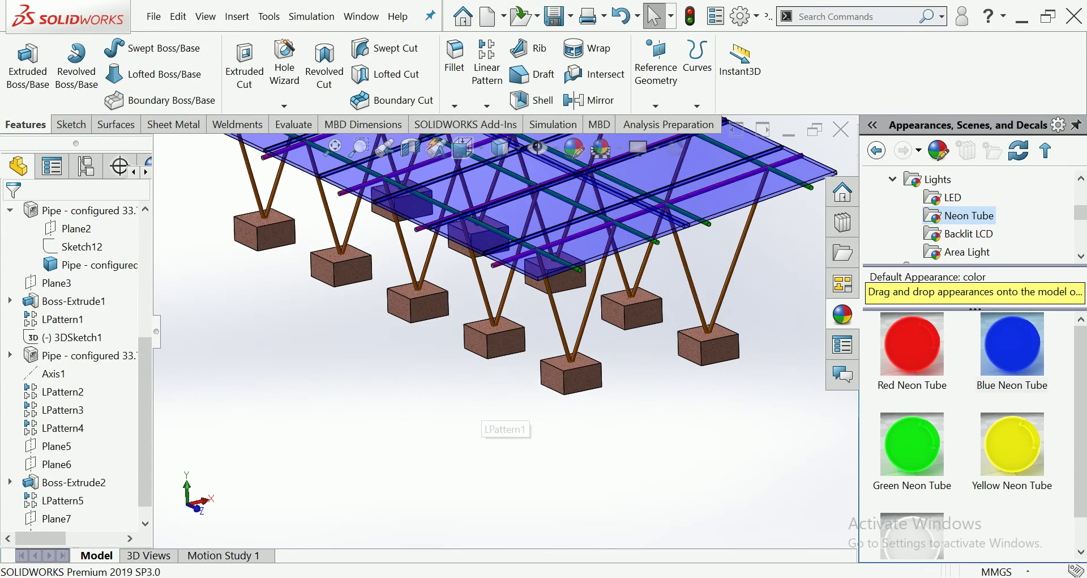
{"action": "scroll", "coordinate": [504, 312], "scroll_direction": "up", "scroll_amount": 2}
{"action": "scroll", "coordinate": [504, 312], "scroll_direction": "up", "scroll_amount": 2}
{"action": "scroll", "coordinate": [504, 311], "scroll_direction": "down", "scroll_amount": 2}
{"action": "scroll", "coordinate": [485, 296], "scroll_direction": "down", "scroll_amount": 1}
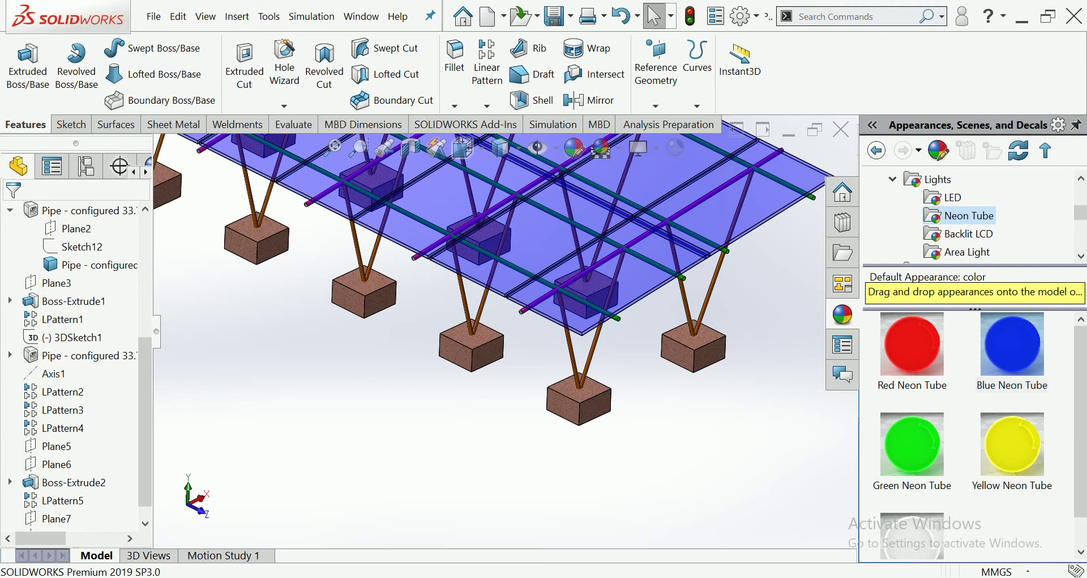
{"action": "scroll", "coordinate": [441, 294], "scroll_direction": "up", "scroll_amount": 3}
{"action": "scroll", "coordinate": [442, 294], "scroll_direction": "down", "scroll_amount": 1}
{"action": "scroll", "coordinate": [441, 294], "scroll_direction": "down", "scroll_amount": 1}
{"action": "middle_click_drag", "start_coordinate": [442, 295], "coordinate": [473, 349], "text": "ctrl"}
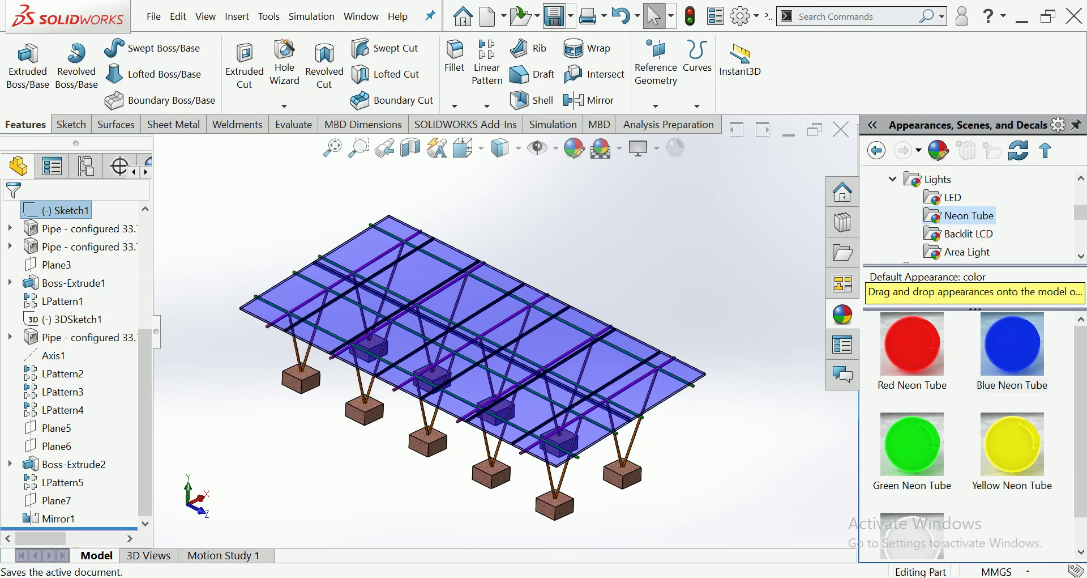
Step: Save the part as Part1 in a new folder on the Desktop
{"action": "left_click", "coordinate": [554, 16]}
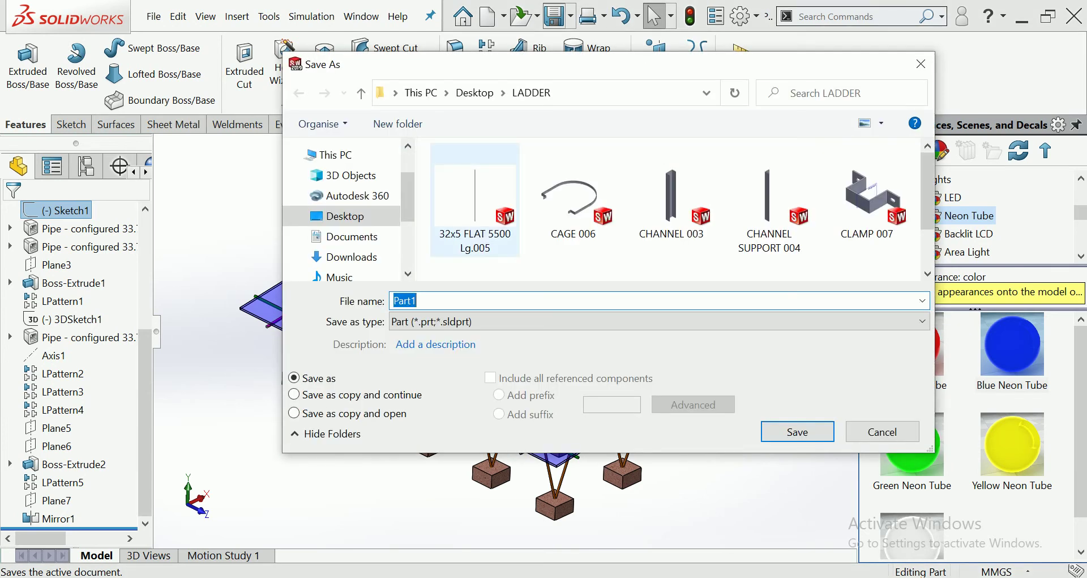
{"action": "left_click", "coordinate": [361, 93]}
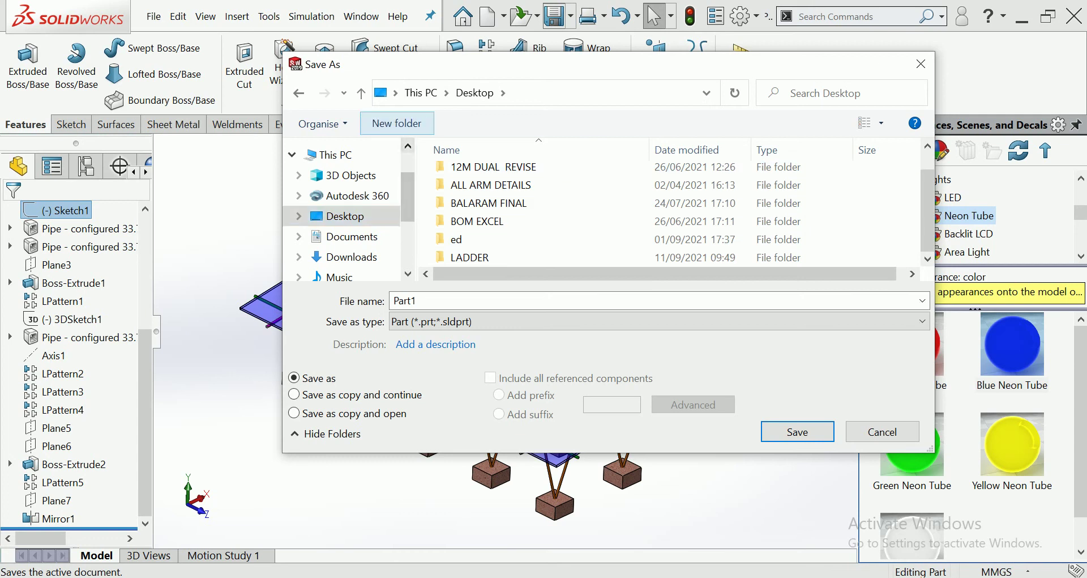
{"action": "left_click", "coordinate": [396, 122]}
{"action": "key", "text": "Return"}
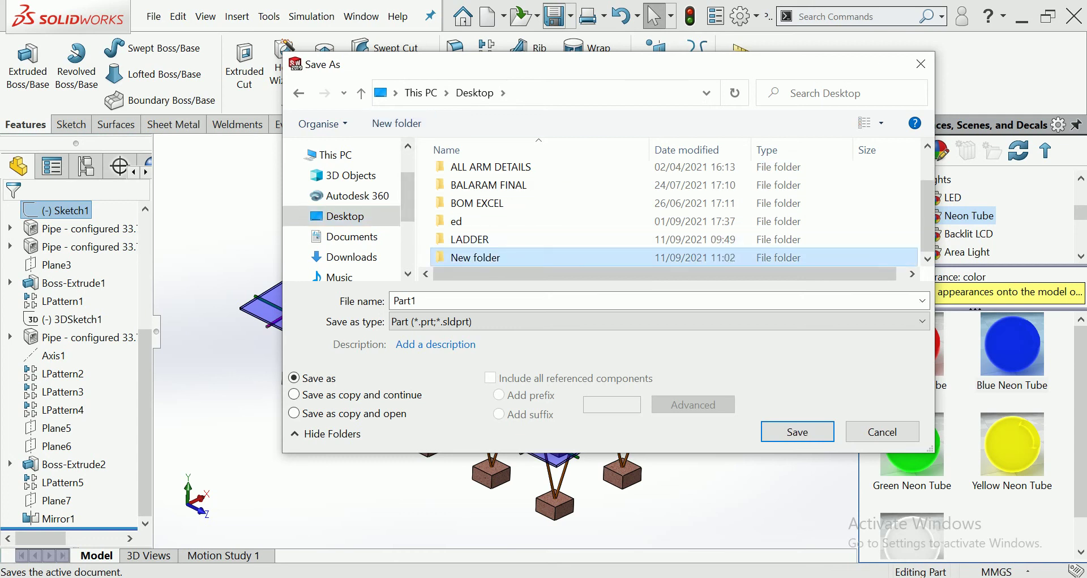
{"action": "double_click", "coordinate": [470, 260]}
{"action": "left_click", "coordinate": [797, 432]}
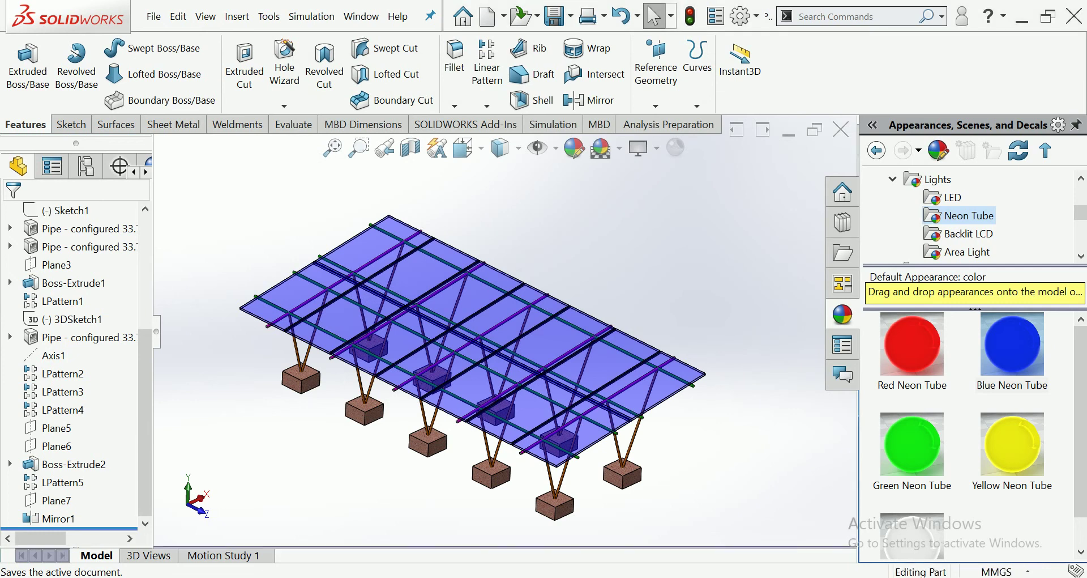
{"action": "key", "text": "ctrl+n"}
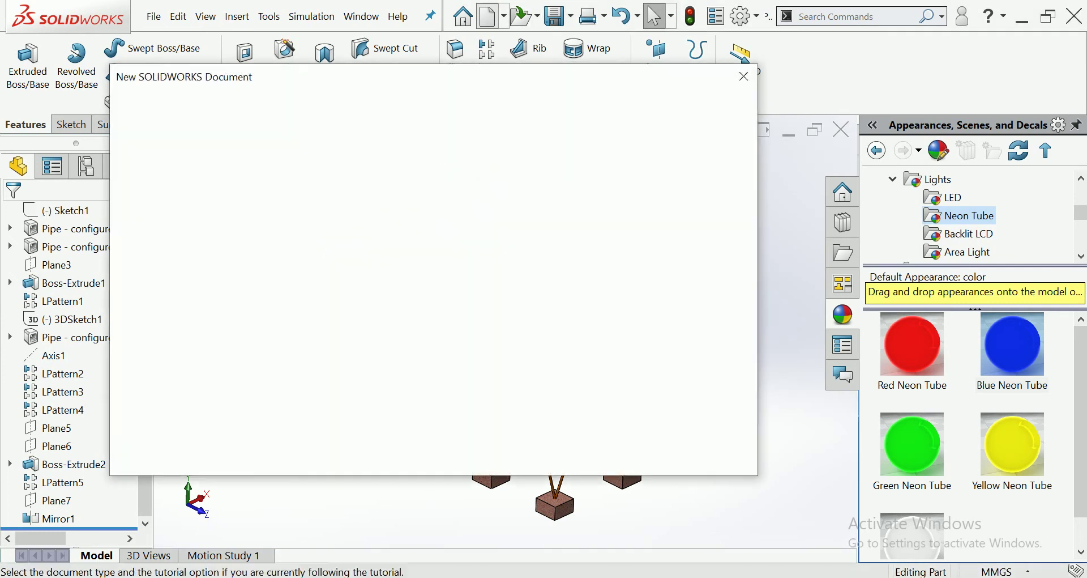
Step: Start a new drawing on an A3 (ISO) sheet
{"action": "key", "text": "Return"}
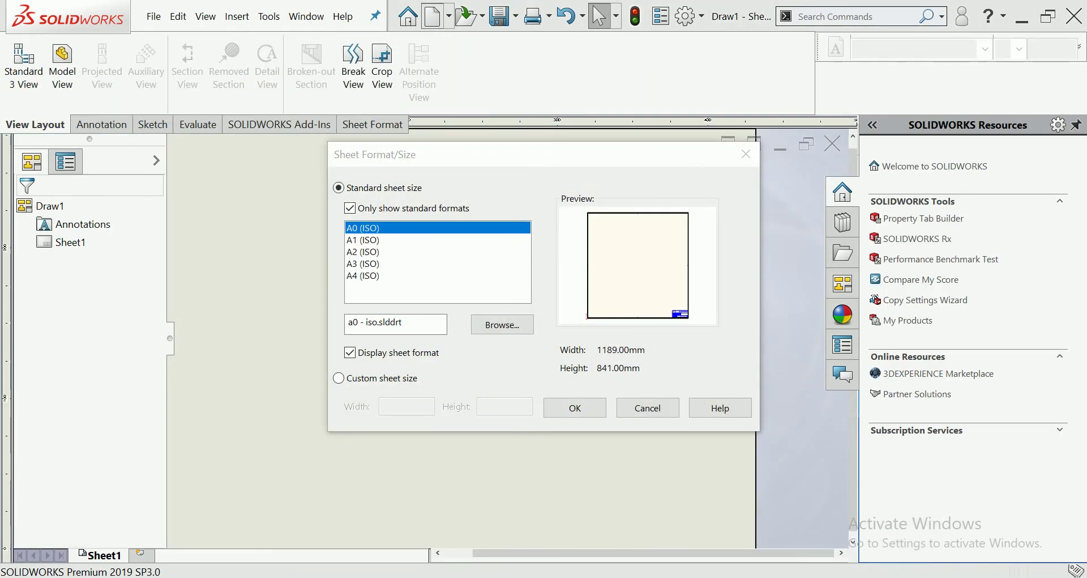
{"action": "left_click", "coordinate": [362, 263]}
{"action": "left_click", "coordinate": [575, 407]}
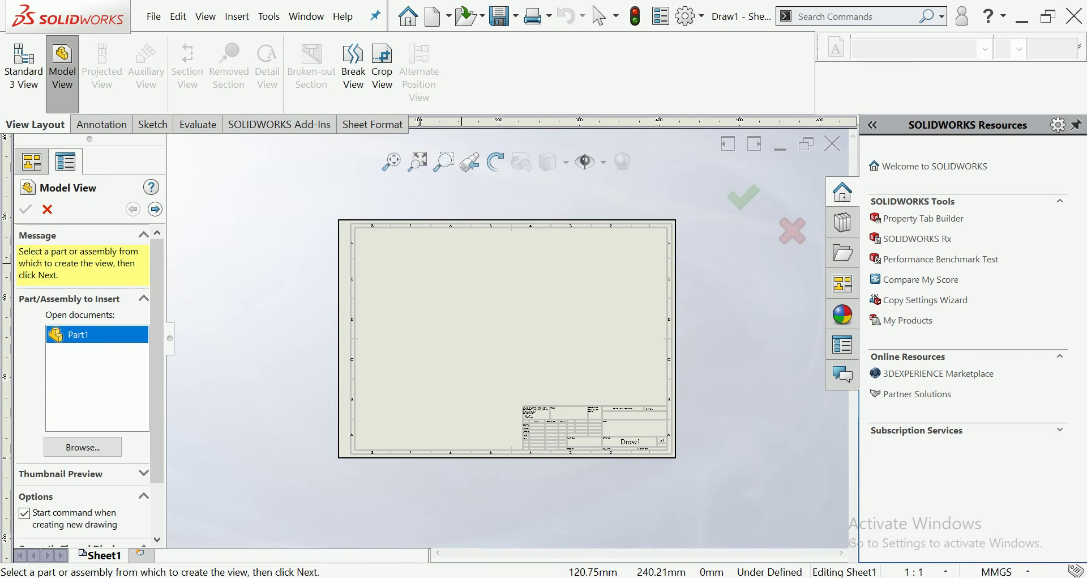
Step: Place multiple standard views of Part1 plus an isometric view at a custom 1:50 scale
{"action": "left_click", "coordinate": [155, 208]}
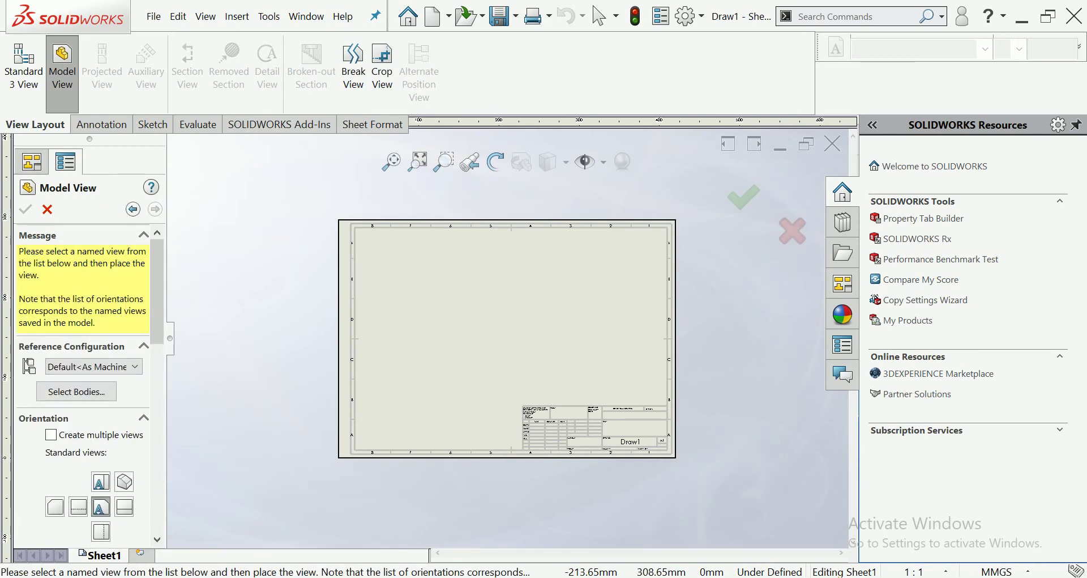
{"action": "left_click", "coordinate": [51, 434]}
{"action": "left_click", "coordinate": [124, 493]}
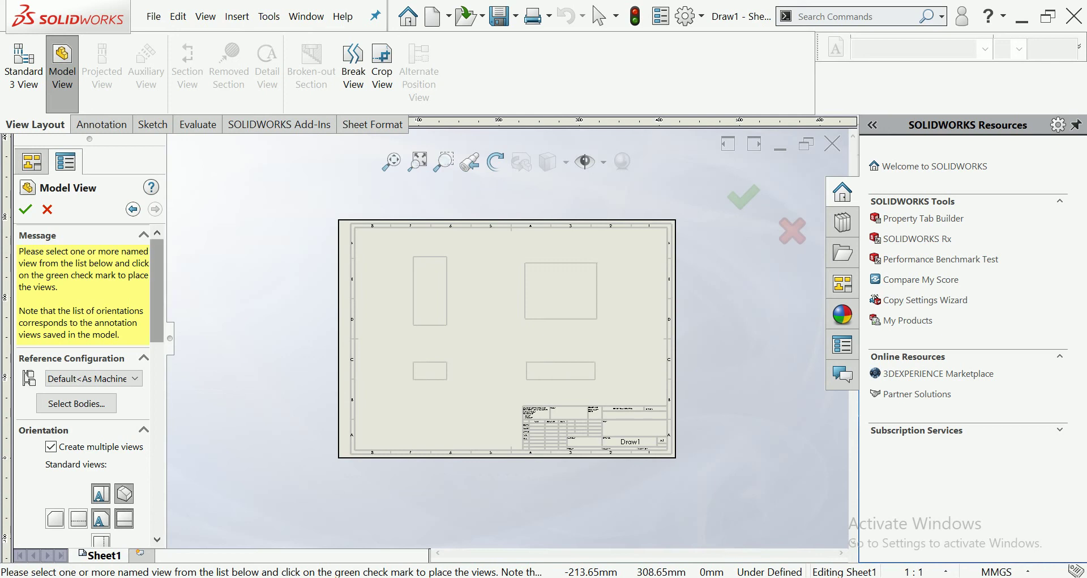
{"action": "scroll", "coordinate": [85, 385], "scroll_direction": "down", "scroll_amount": 3}
{"action": "scroll", "coordinate": [85, 385], "scroll_direction": "down", "scroll_amount": 3}
{"action": "scroll", "coordinate": [85, 385], "scroll_direction": "down", "scroll_amount": 3}
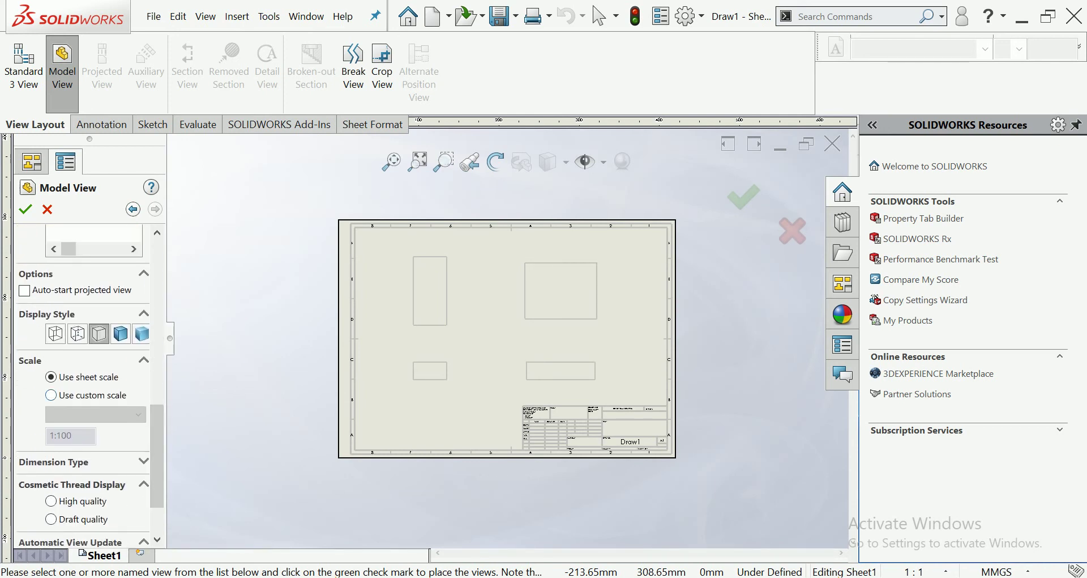
{"action": "left_click", "coordinate": [51, 395]}
{"action": "left_click", "coordinate": [95, 414]}
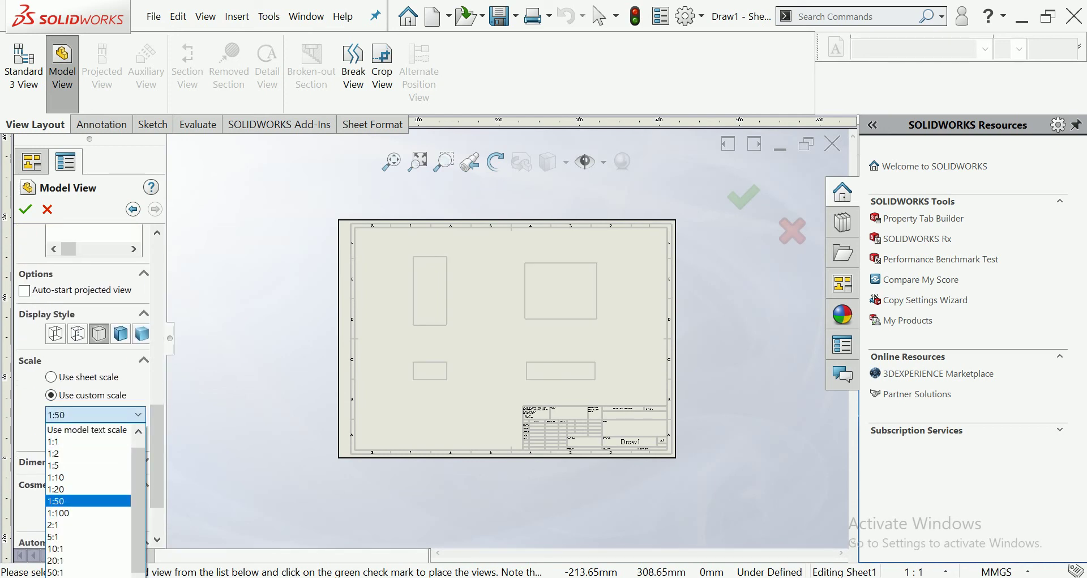
{"action": "left_click", "coordinate": [88, 501]}
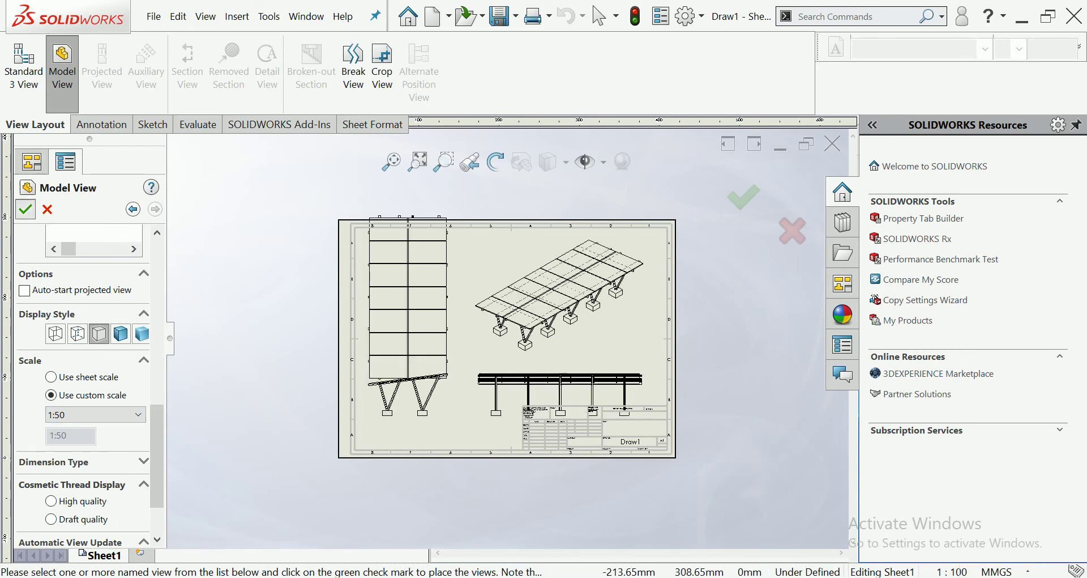
{"action": "key", "text": "Return"}
{"action": "scroll", "coordinate": [465, 414], "scroll_direction": "down", "scroll_amount": 2}
{"action": "left_click", "coordinate": [476, 416]}
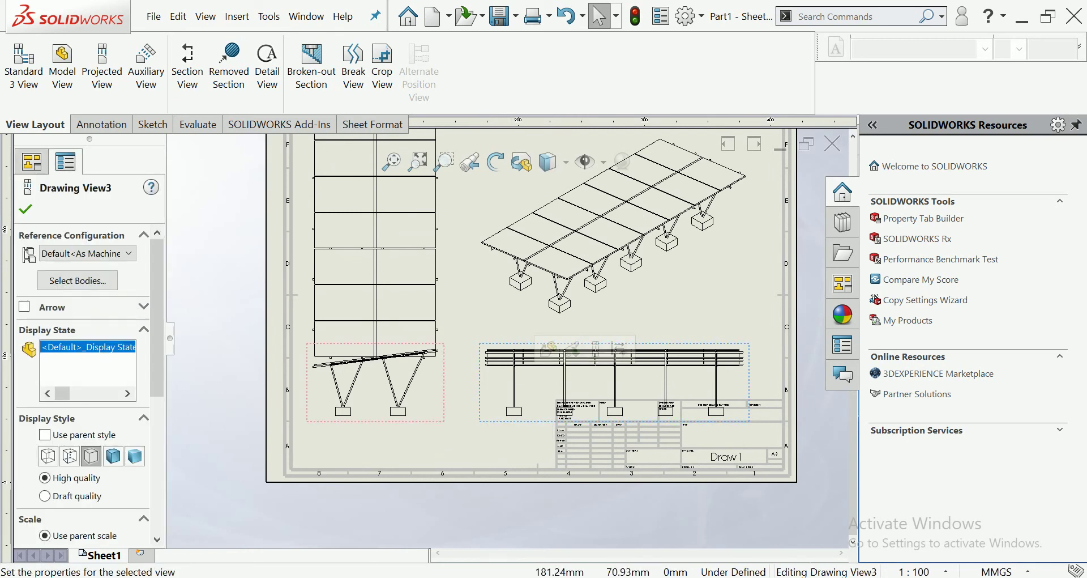
Step: Delete Drawing View3 and Drawing View2 from the sheet
{"action": "key", "text": "Delete"}
{"action": "key", "text": "Return"}
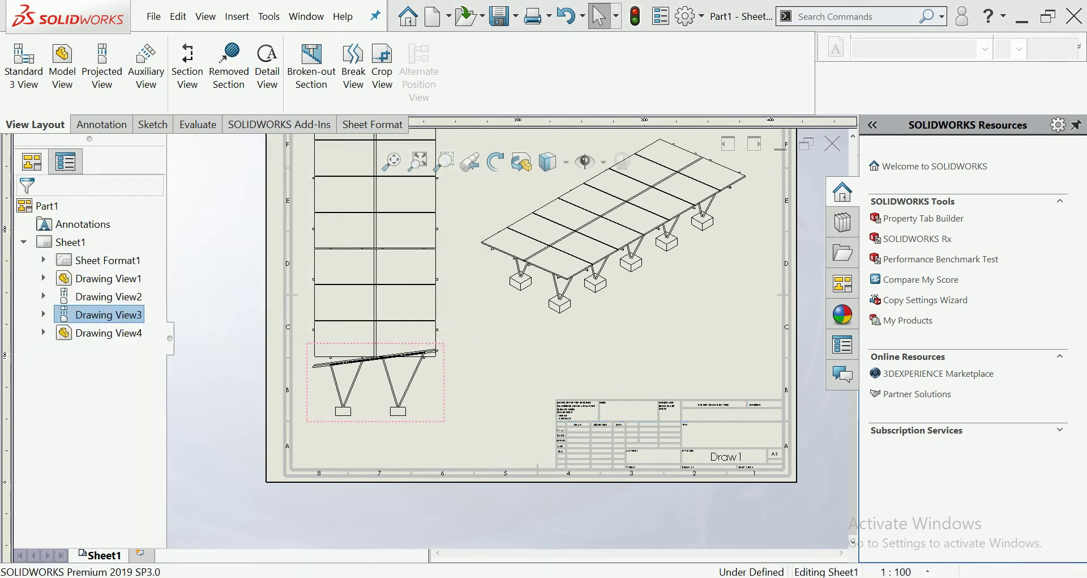
{"action": "left_click", "coordinate": [374, 385]}
{"action": "key", "text": "Delete"}
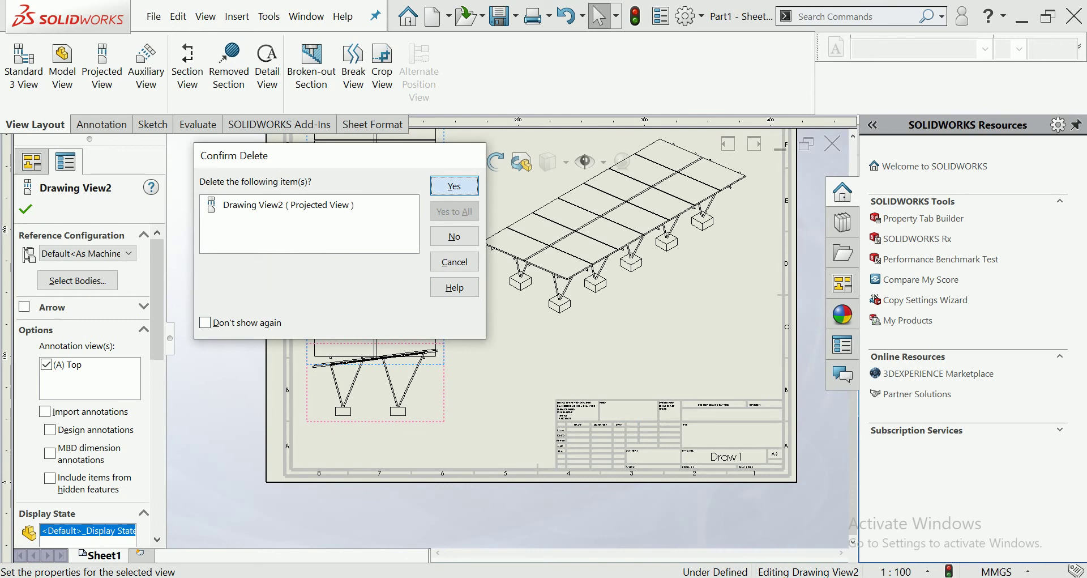
{"action": "key", "text": "Return"}
Step: Give Drawing View1, the canopy side view, a user-defined 1:30 scale
{"action": "left_click", "coordinate": [373, 390]}
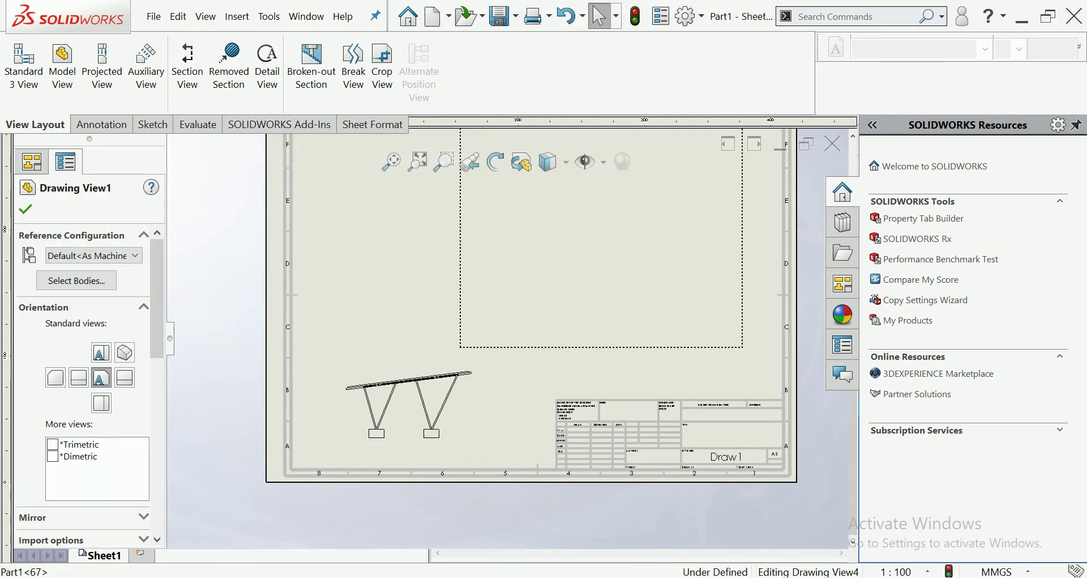
{"action": "scroll", "coordinate": [396, 416], "scroll_direction": "up", "scroll_amount": 3}
{"action": "scroll", "coordinate": [397, 416], "scroll_direction": "up", "scroll_amount": 2}
{"action": "left_click", "coordinate": [419, 424]}
{"action": "scroll", "coordinate": [85, 385], "scroll_direction": "down", "scroll_amount": 5}
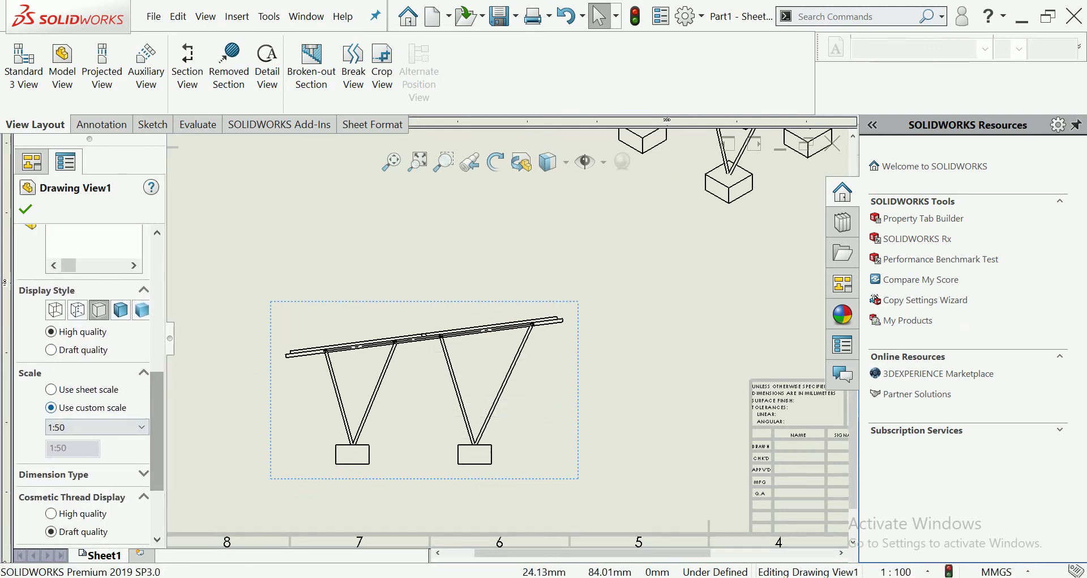
{"action": "left_click", "coordinate": [97, 427]}
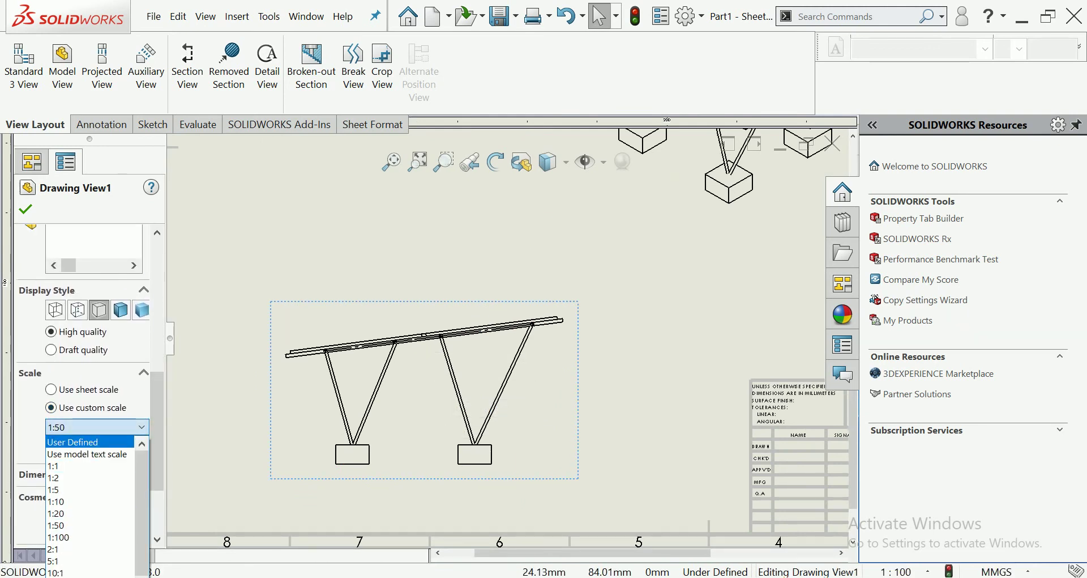
{"action": "left_click", "coordinate": [89, 442]}
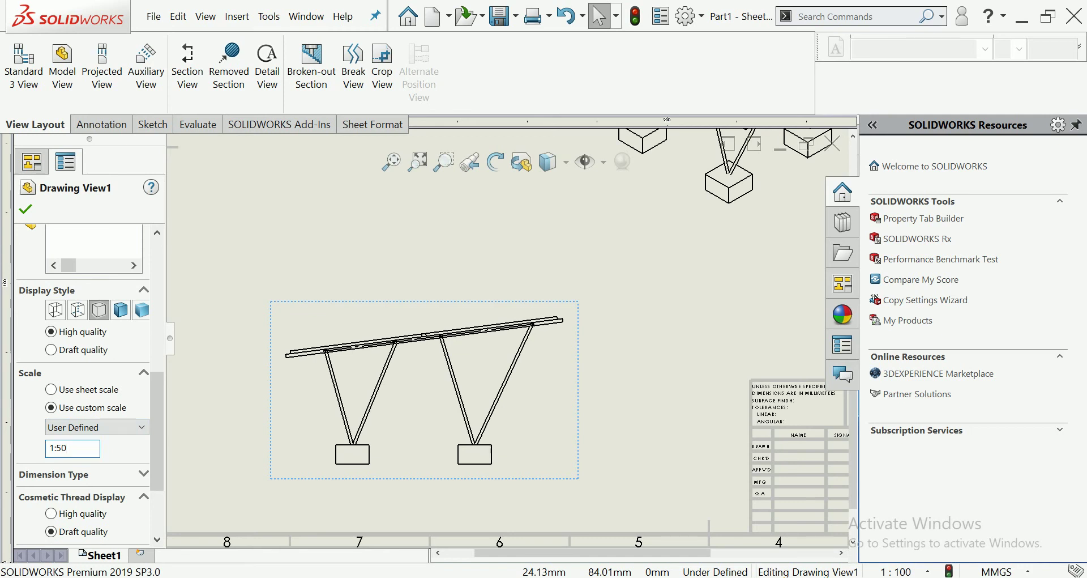
{"action": "type", "text": "1:30"}
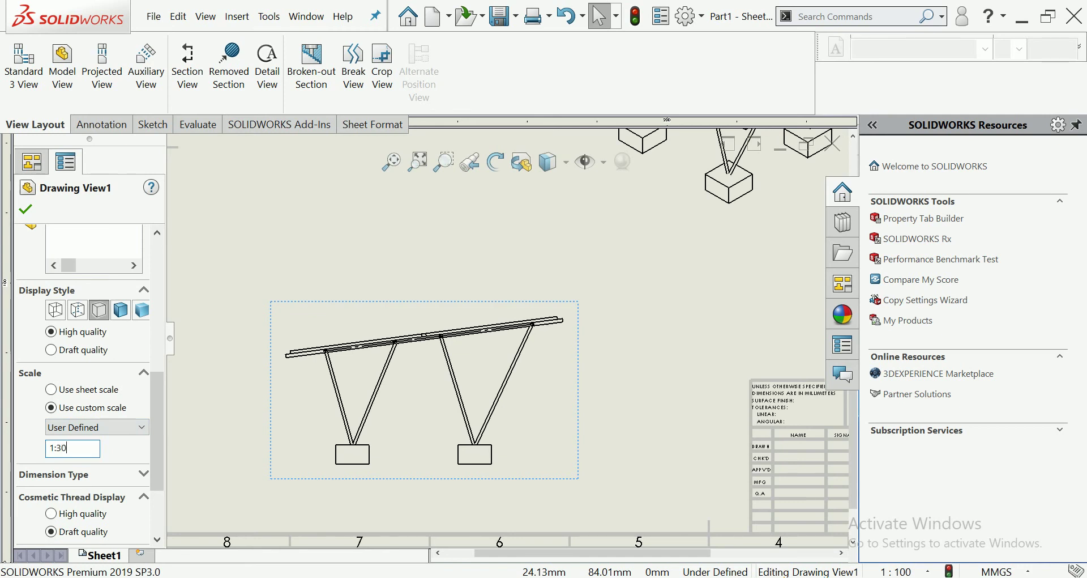
{"action": "key", "text": "Return"}
{"action": "key", "text": "f"}
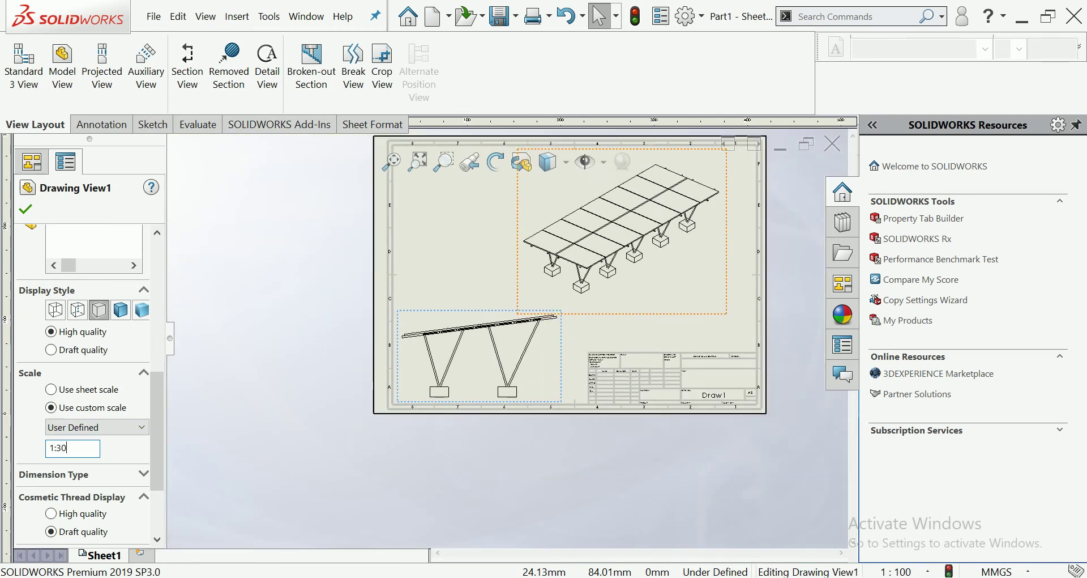
{"action": "scroll", "coordinate": [621, 288], "scroll_direction": "down", "scroll_amount": 1}
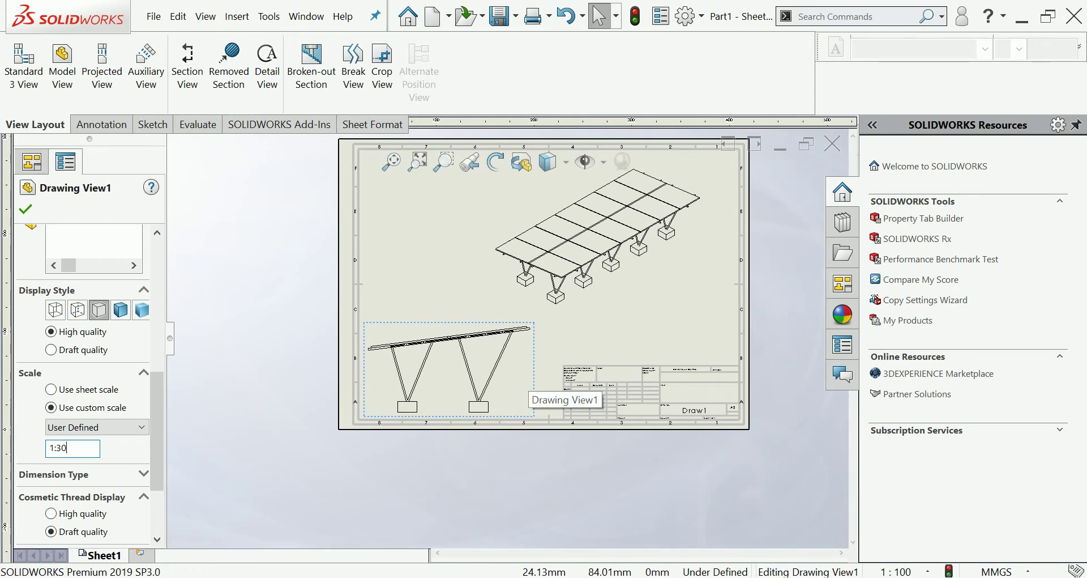
{"action": "scroll", "coordinate": [509, 291], "scroll_direction": "down", "scroll_amount": 2}
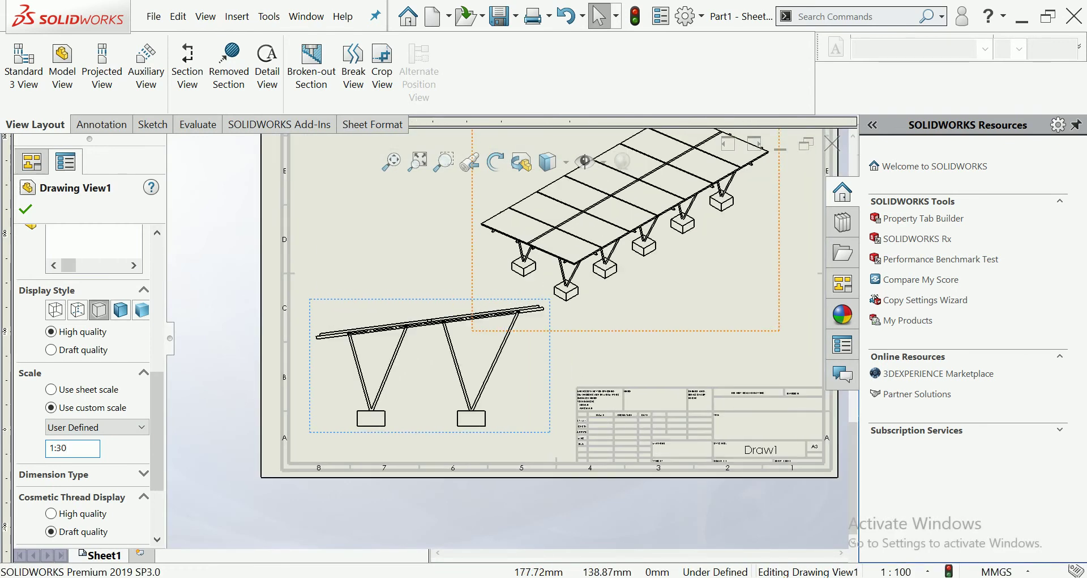
{"action": "scroll", "coordinate": [319, 475], "scroll_direction": "down", "scroll_amount": 1}
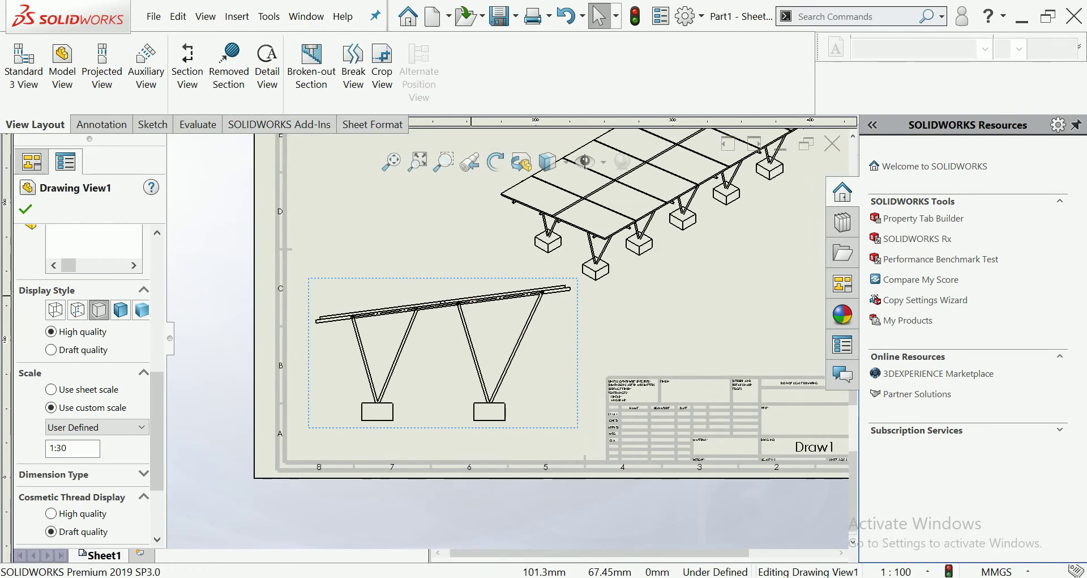
{"action": "scroll", "coordinate": [401, 381], "scroll_direction": "down", "scroll_amount": 2}
{"action": "left_click", "coordinate": [152, 124]}
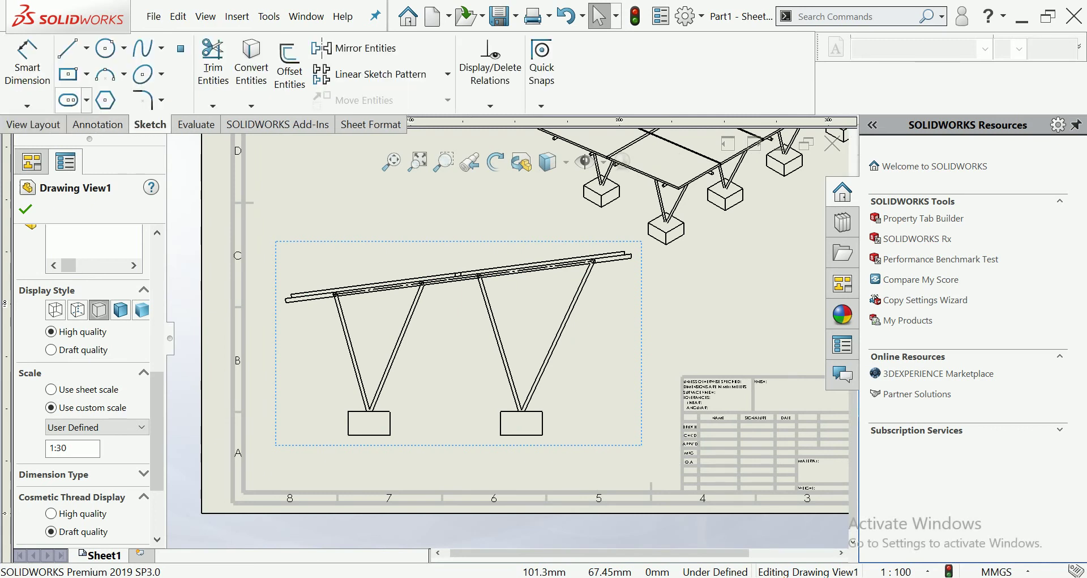
Step: Add a 5000.00 mm dimension along the canopy rail in Drawing View1
{"action": "left_click", "coordinate": [27, 62]}
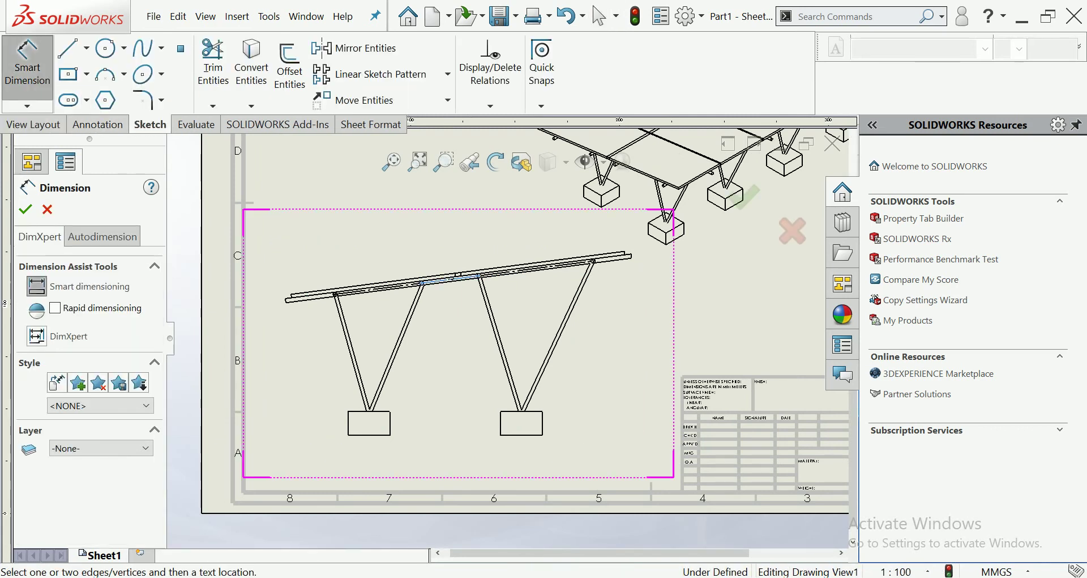
{"action": "left_click", "coordinate": [598, 15]}
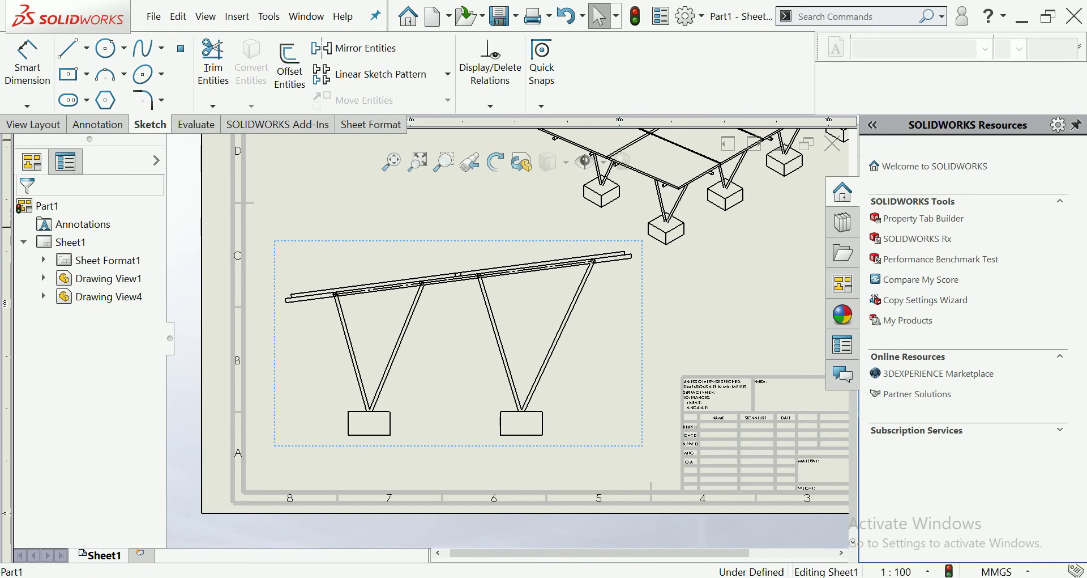
{"action": "left_click", "coordinate": [71, 242]}
{"action": "left_click", "coordinate": [27, 63]}
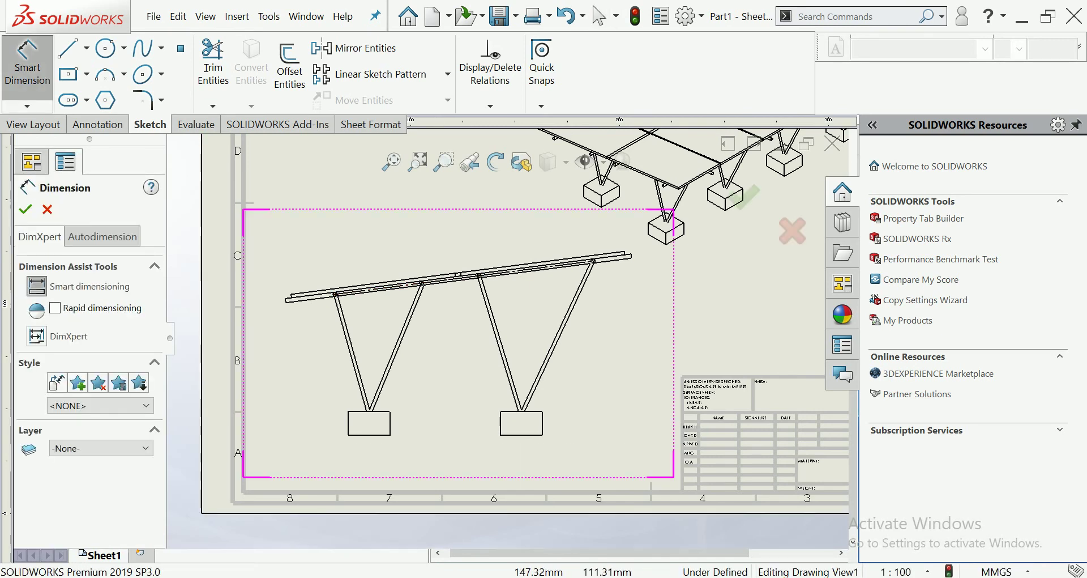
{"action": "left_click", "coordinate": [453, 280]}
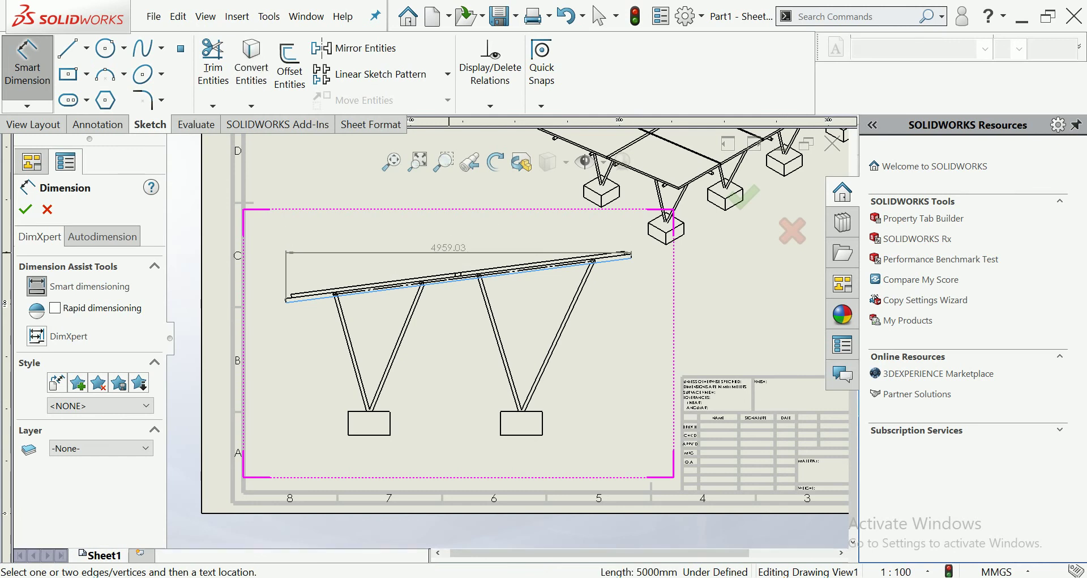
{"action": "left_click", "coordinate": [419, 253]}
{"action": "left_click", "coordinate": [419, 261]}
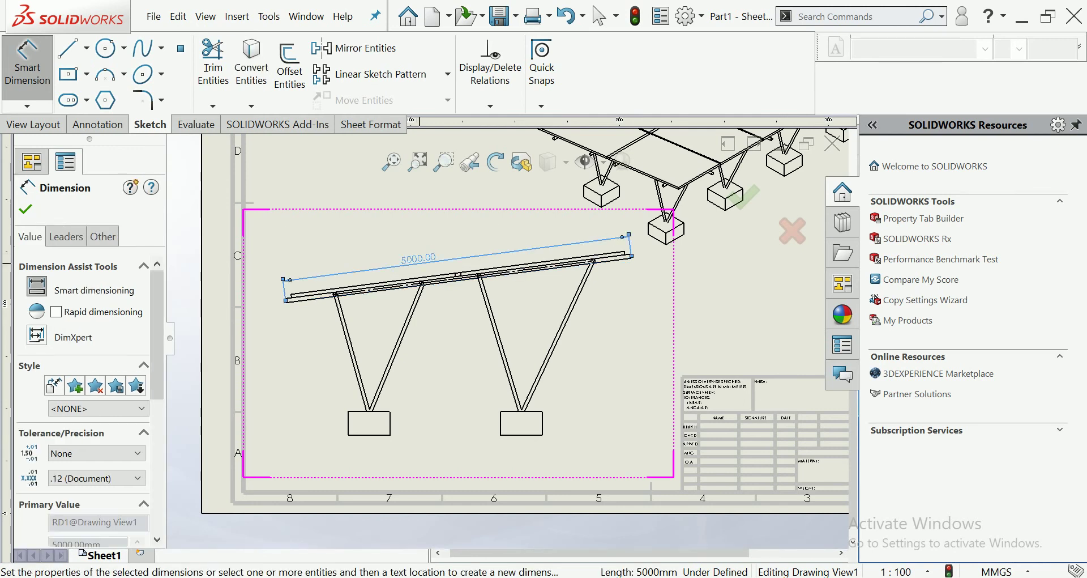
{"action": "left_click_drag", "start_coordinate": [422, 261], "coordinate": [456, 267]}
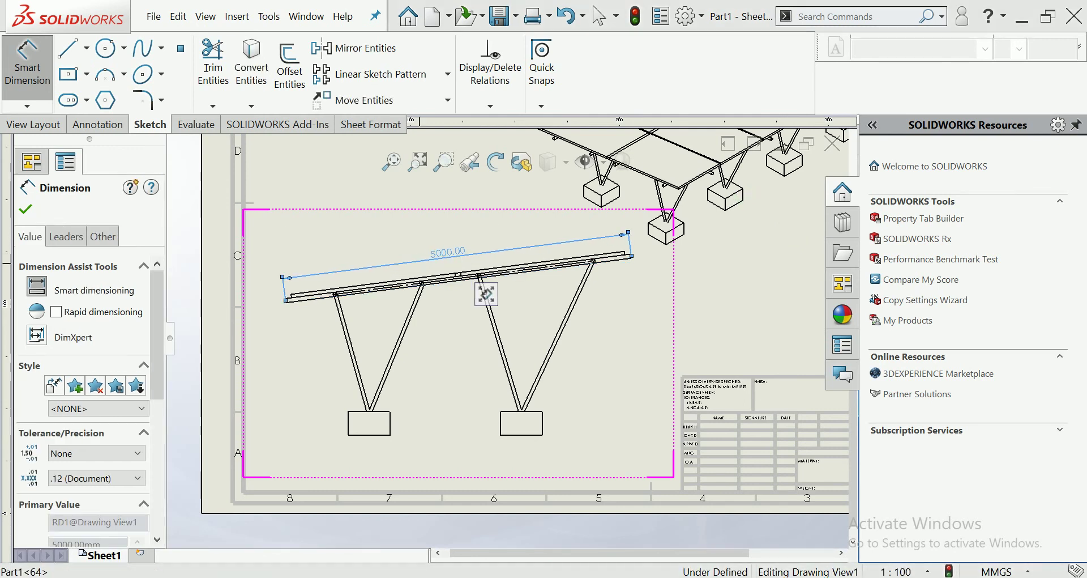
{"action": "key", "text": "Escape"}
Step: Create a new blue layer named Layer1 through the dimension's Change Layer settings
{"action": "scroll", "coordinate": [431, 227], "scroll_direction": "down", "scroll_amount": 2}
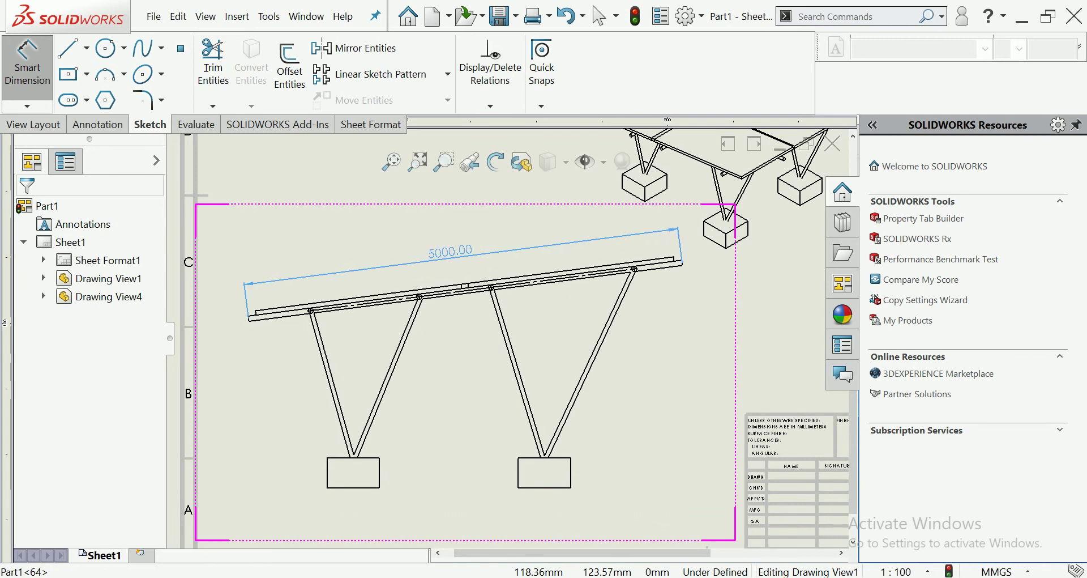
{"action": "left_click", "coordinate": [480, 257]}
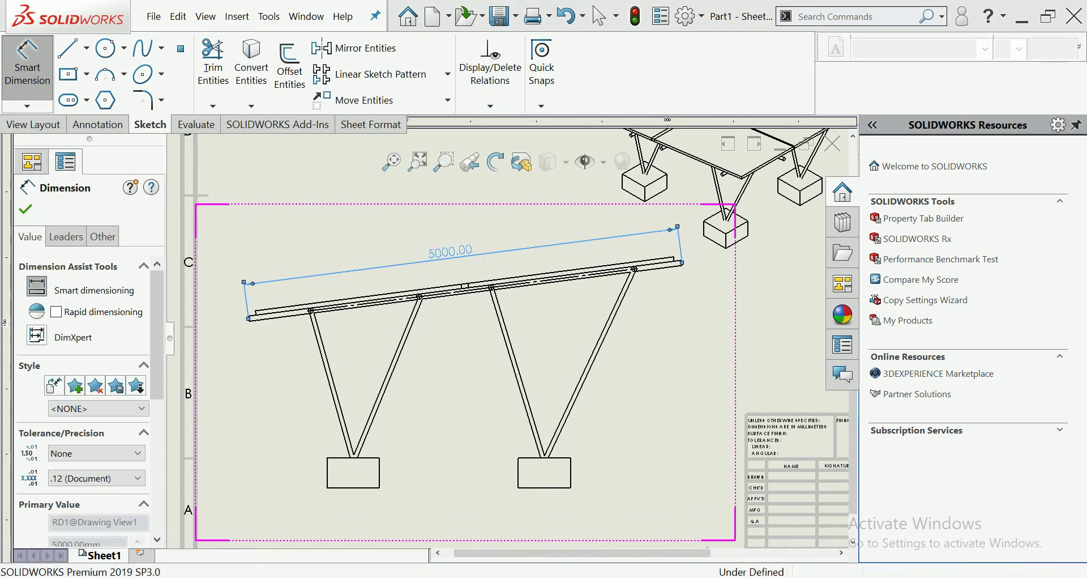
{"action": "left_click", "coordinate": [598, 17]}
{"action": "right_click", "coordinate": [456, 247]}
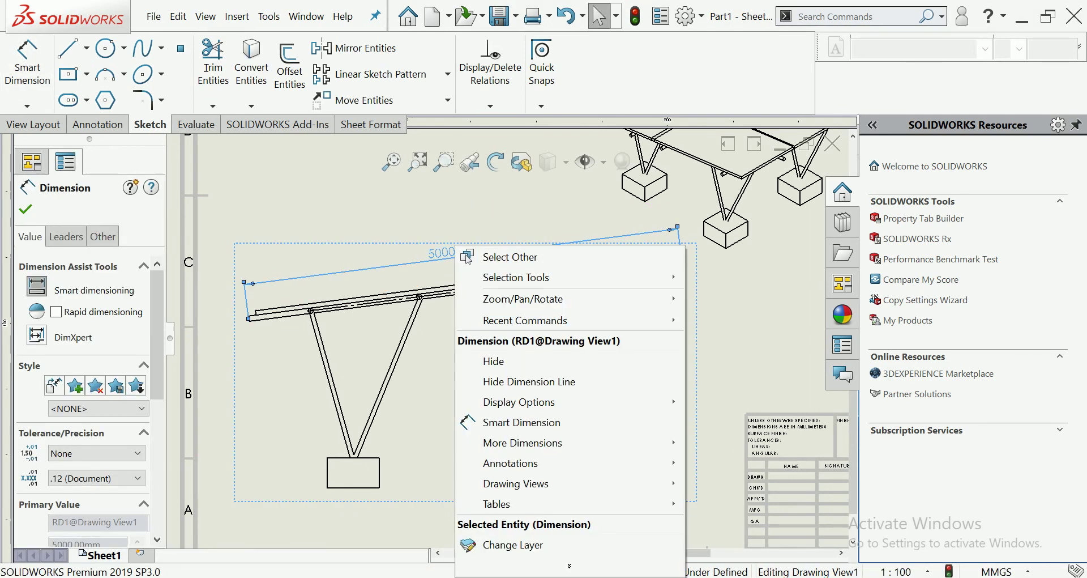
{"action": "left_click", "coordinate": [509, 544]}
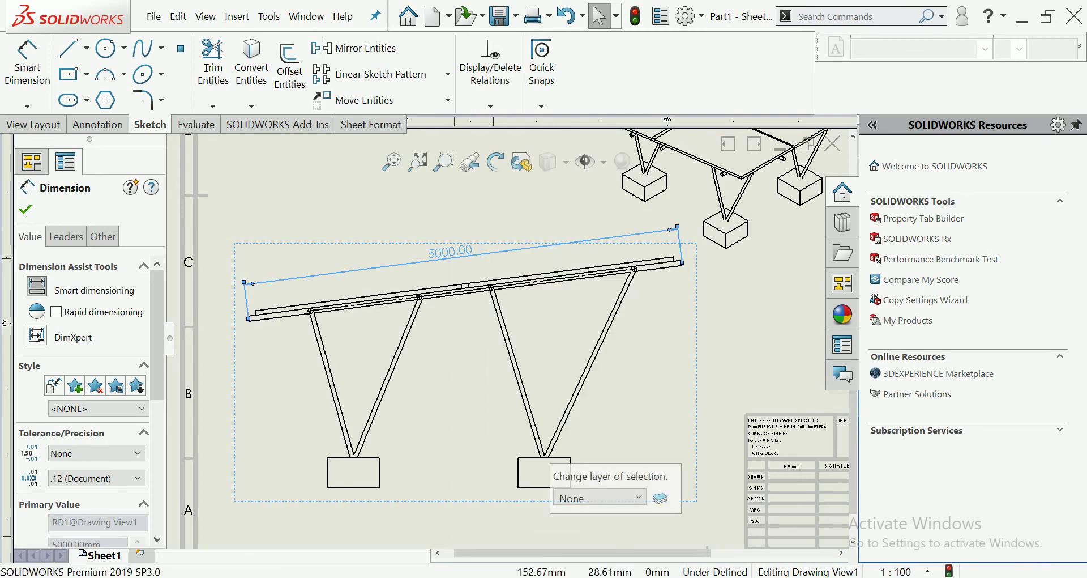
{"action": "left_click", "coordinate": [660, 498]}
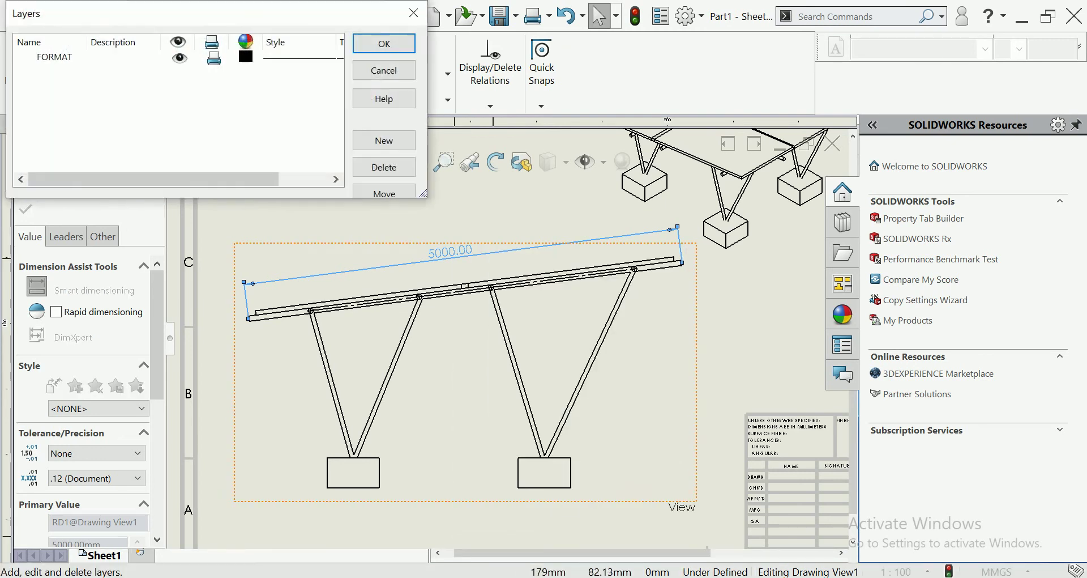
{"action": "left_click", "coordinate": [384, 141]}
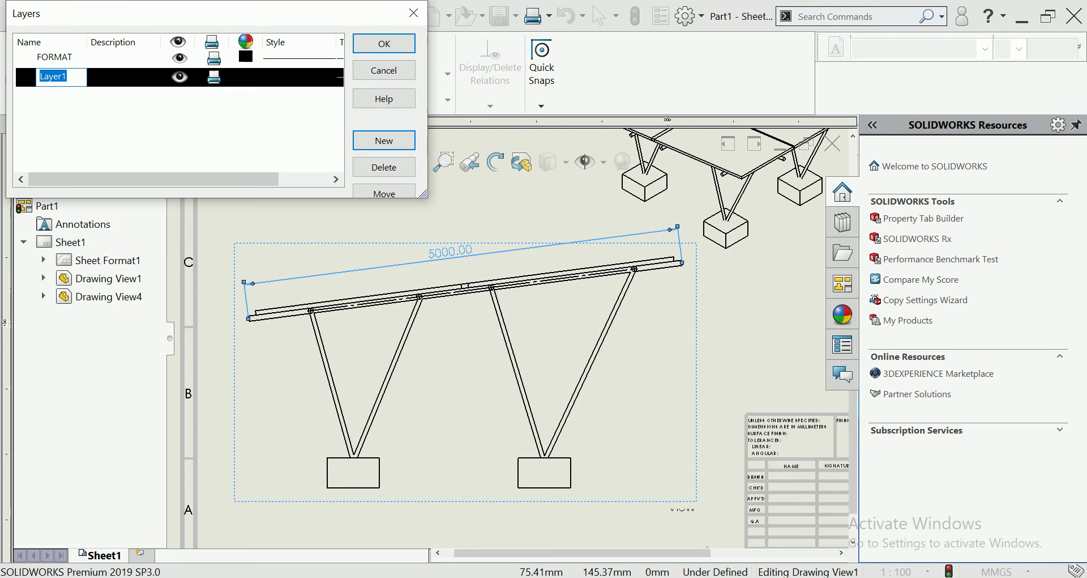
{"action": "left_click", "coordinate": [245, 77]}
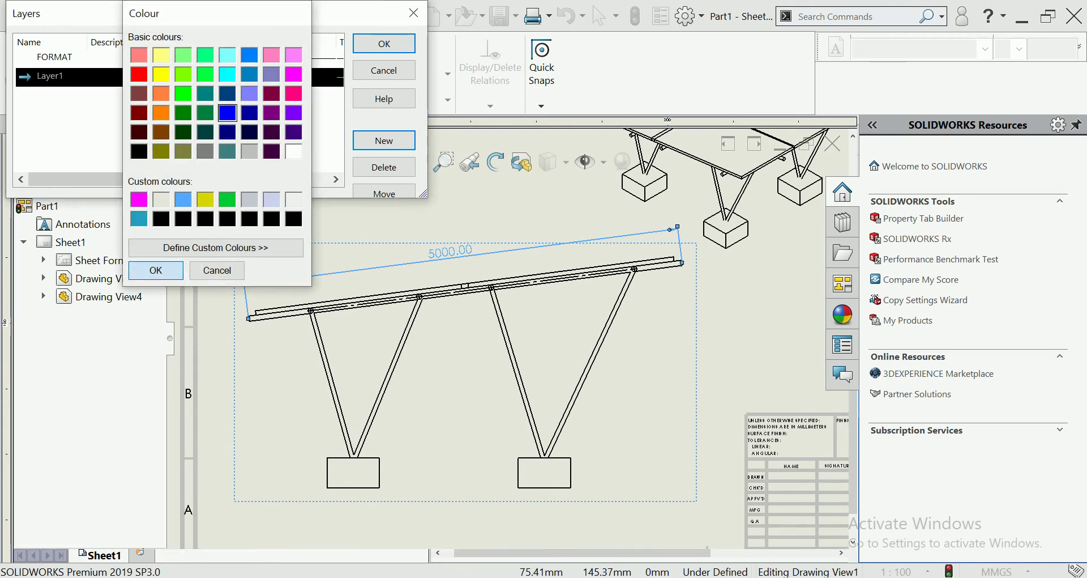
{"action": "left_click", "coordinate": [170, 271]}
{"action": "key", "text": "Return"}
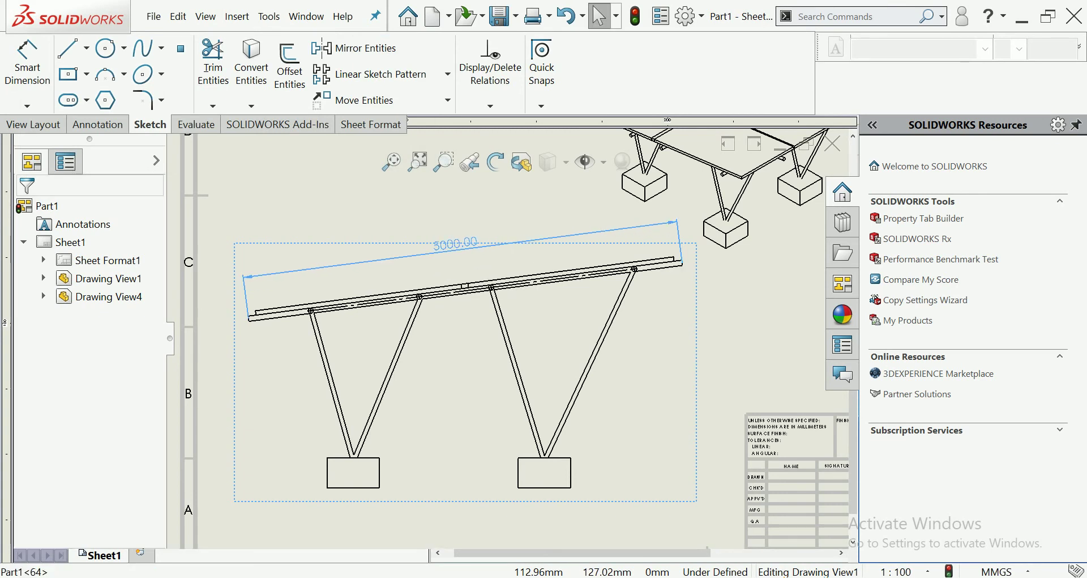
Step: Move the 5000.00 dimension onto Layer1 and bring up the system options
{"action": "left_click", "coordinate": [450, 250]}
{"action": "right_click", "coordinate": [450, 250]}
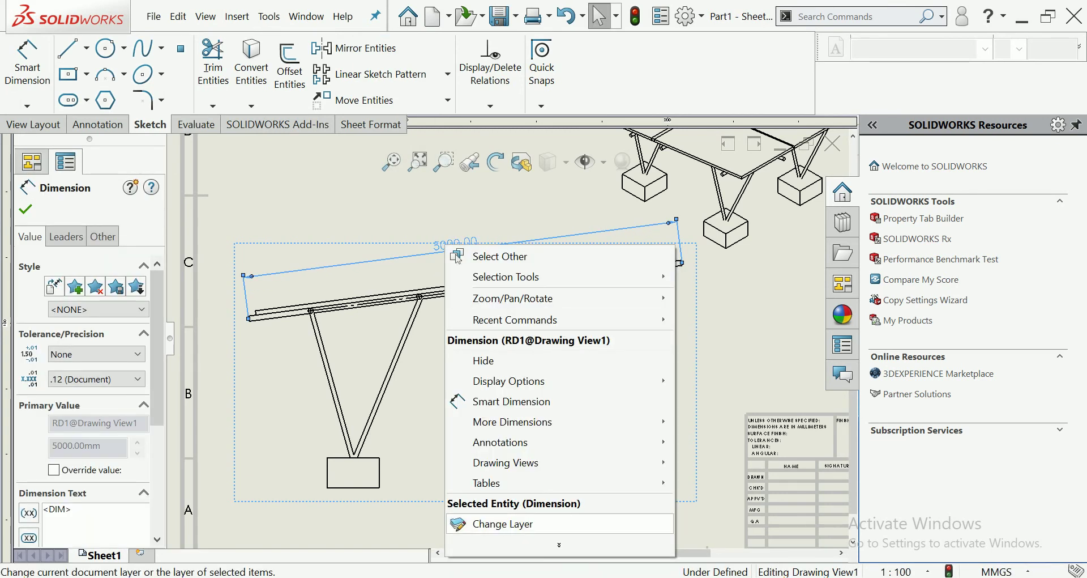
{"action": "left_click", "coordinate": [498, 523]}
{"action": "left_click", "coordinate": [589, 479]}
{"action": "left_click", "coordinate": [567, 539]}
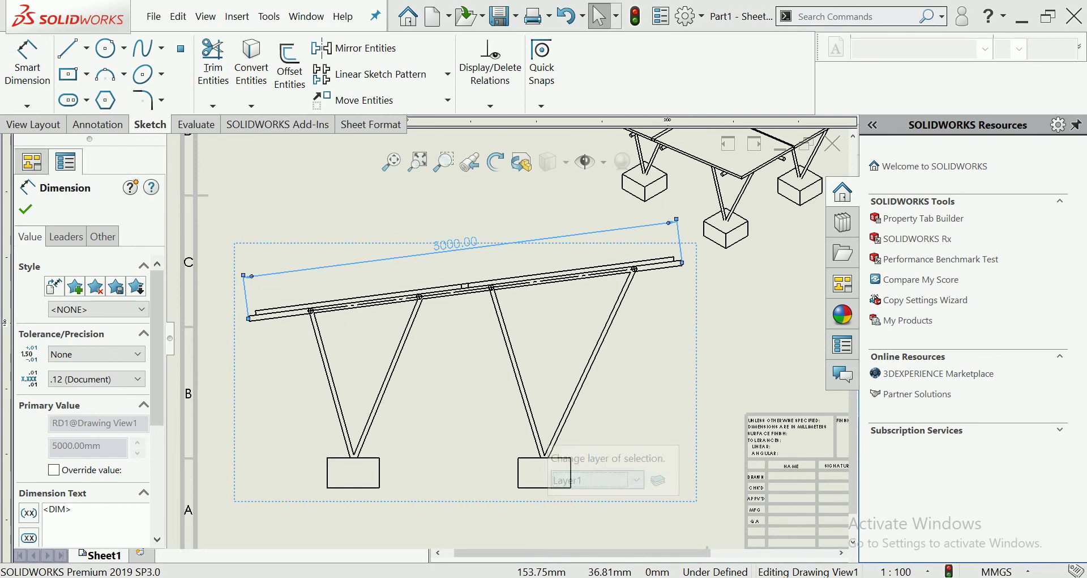
{"action": "key", "text": "Escape"}
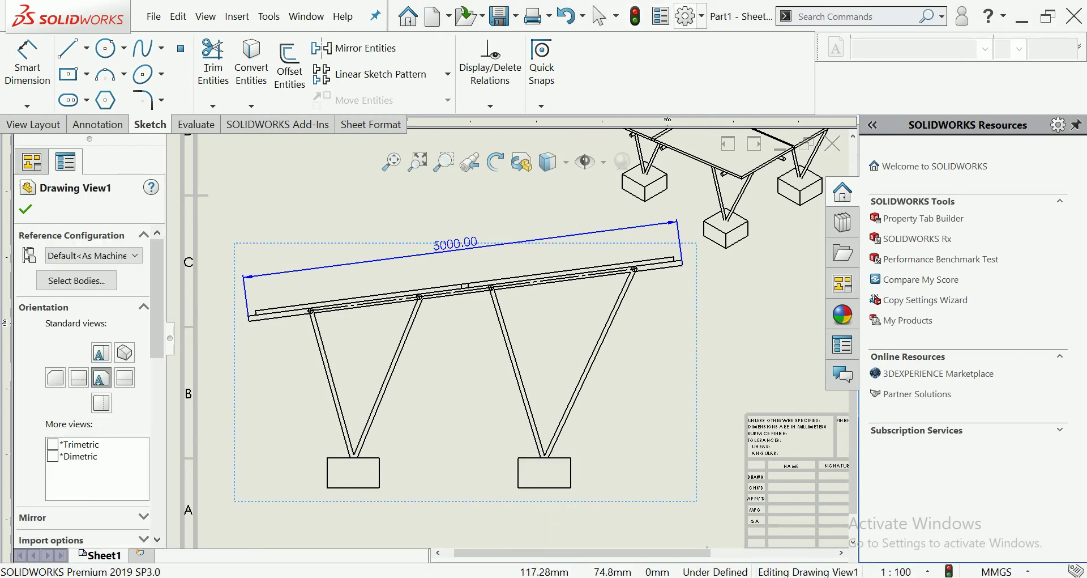
{"action": "left_click", "coordinate": [685, 16]}
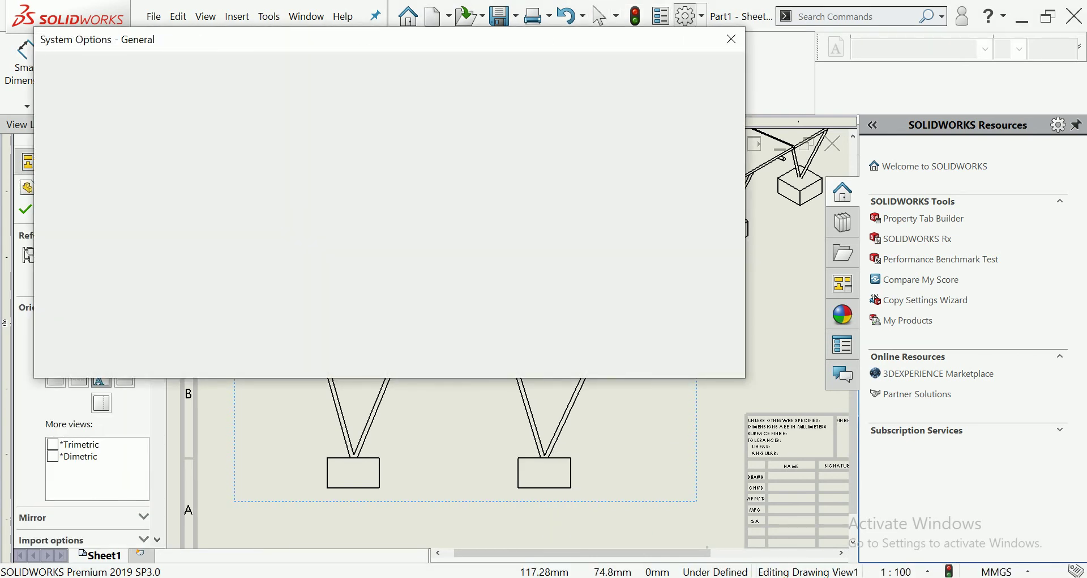
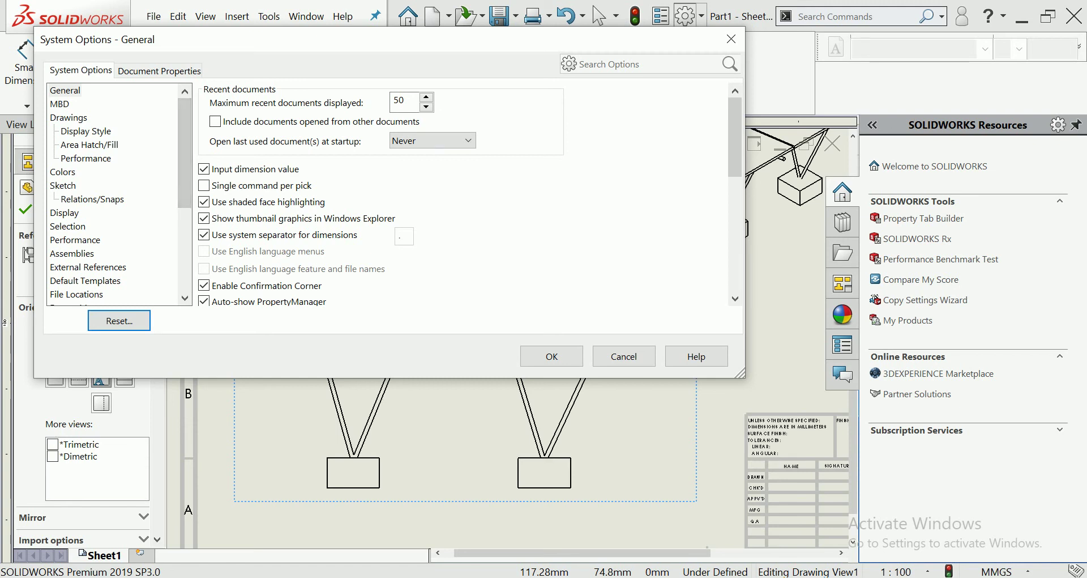
Step: Set the drawing's primary dimension precision to None so lengths like 5000 show no decimals
{"action": "key", "text": "ctrl+Tab"}
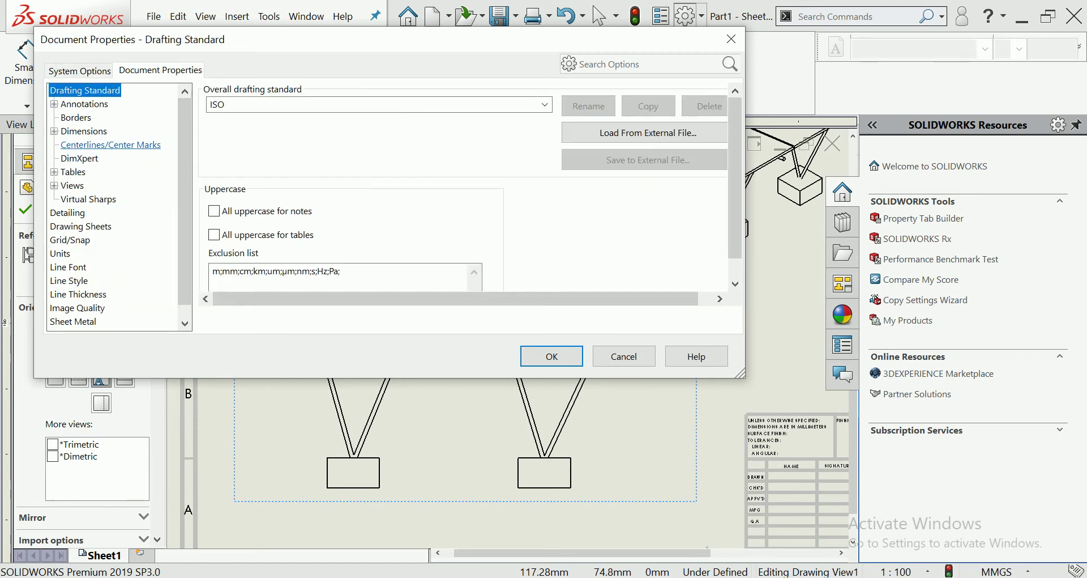
{"action": "left_click", "coordinate": [84, 131]}
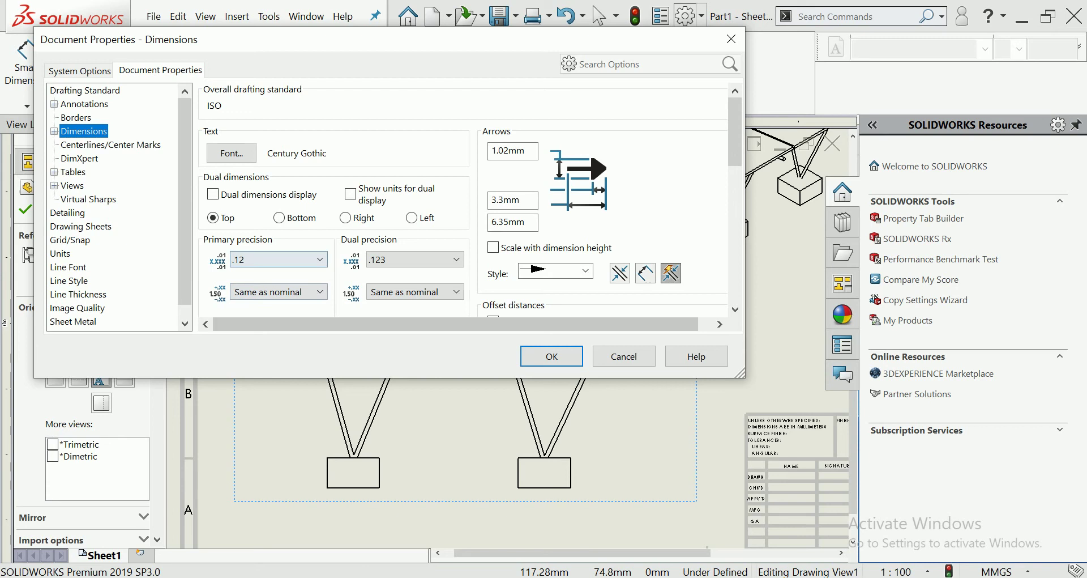
{"action": "key", "text": "alt+Down"}
{"action": "key", "text": "Up"}
{"action": "key", "text": "Up"}
{"action": "key", "text": "Return"}
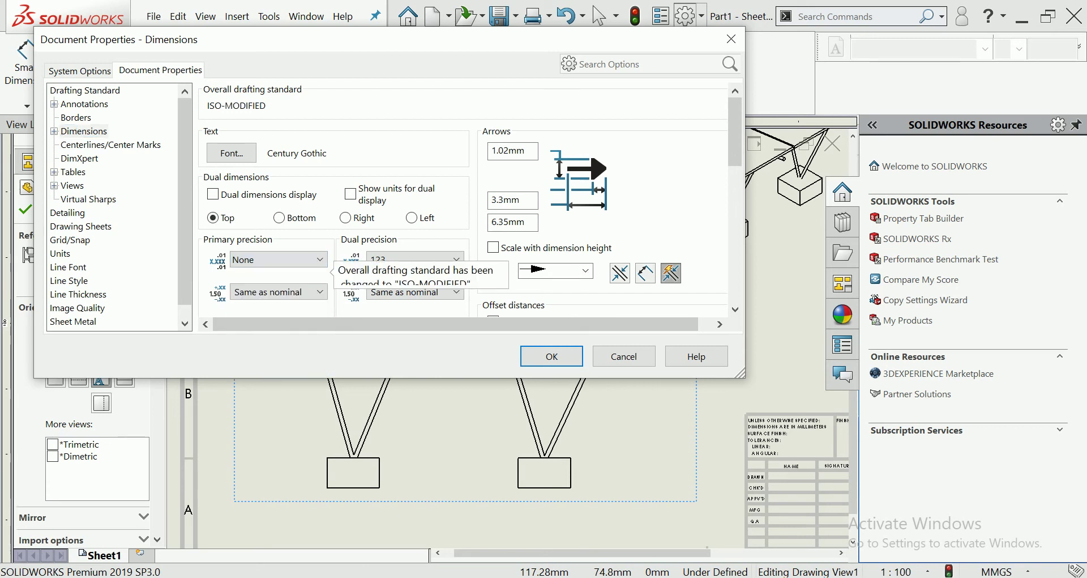
{"action": "key", "text": "Return"}
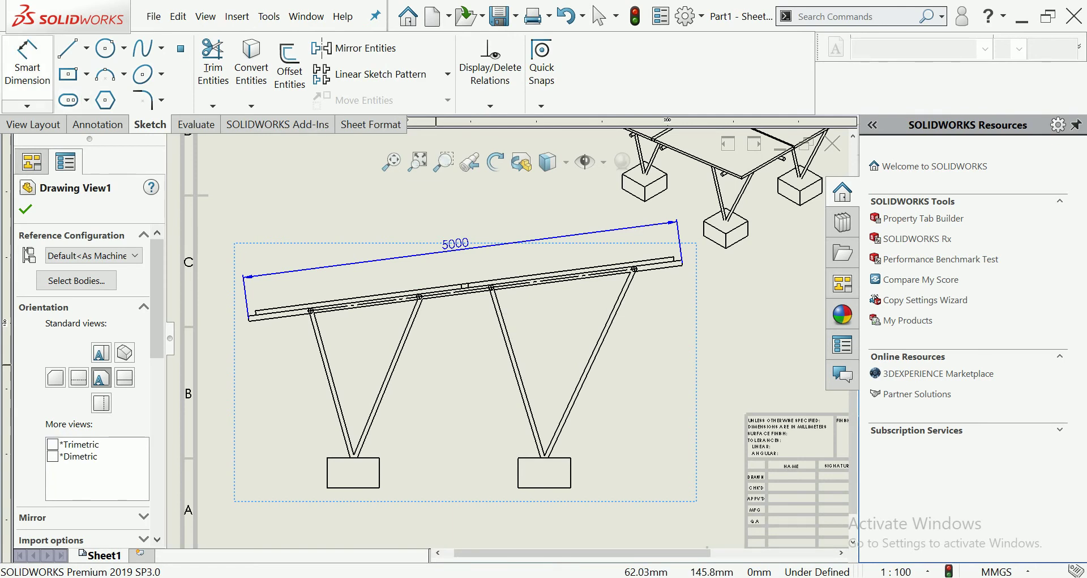
Step: Dimension the 1250 spacing between the first two rail joints
{"action": "key", "text": "d"}
{"action": "scroll", "coordinate": [337, 307], "scroll_direction": "down", "scroll_amount": 3}
{"action": "scroll", "coordinate": [336, 308], "scroll_direction": "down", "scroll_amount": 2}
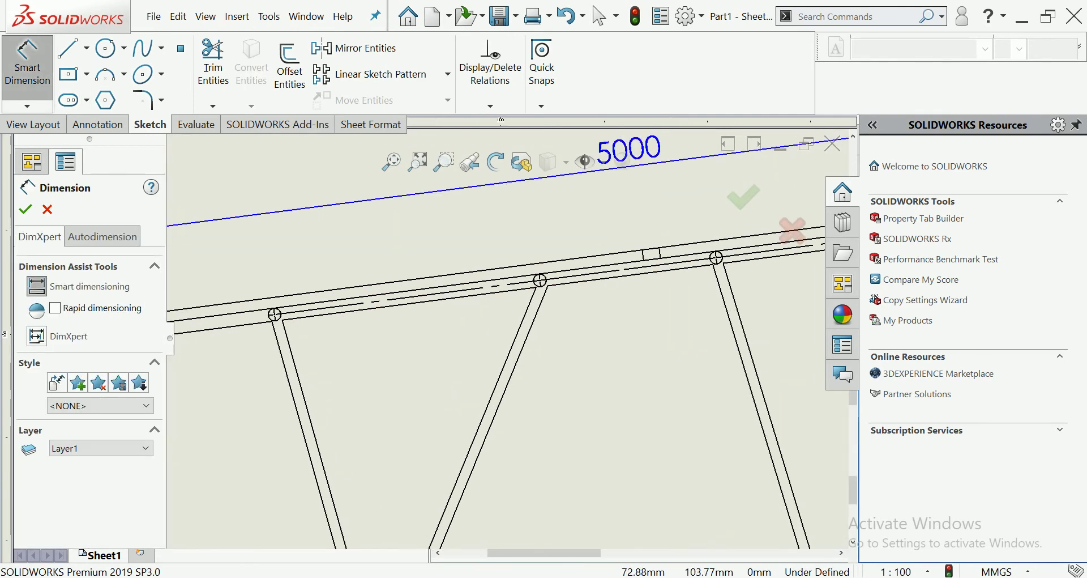
{"action": "left_click", "coordinate": [274, 314]}
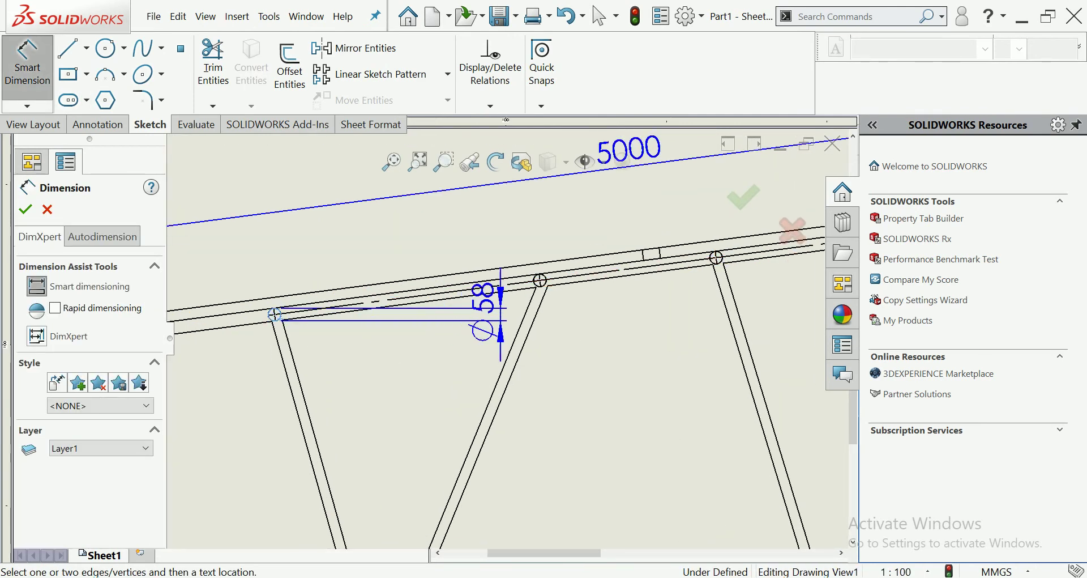
{"action": "left_click", "coordinate": [539, 280]}
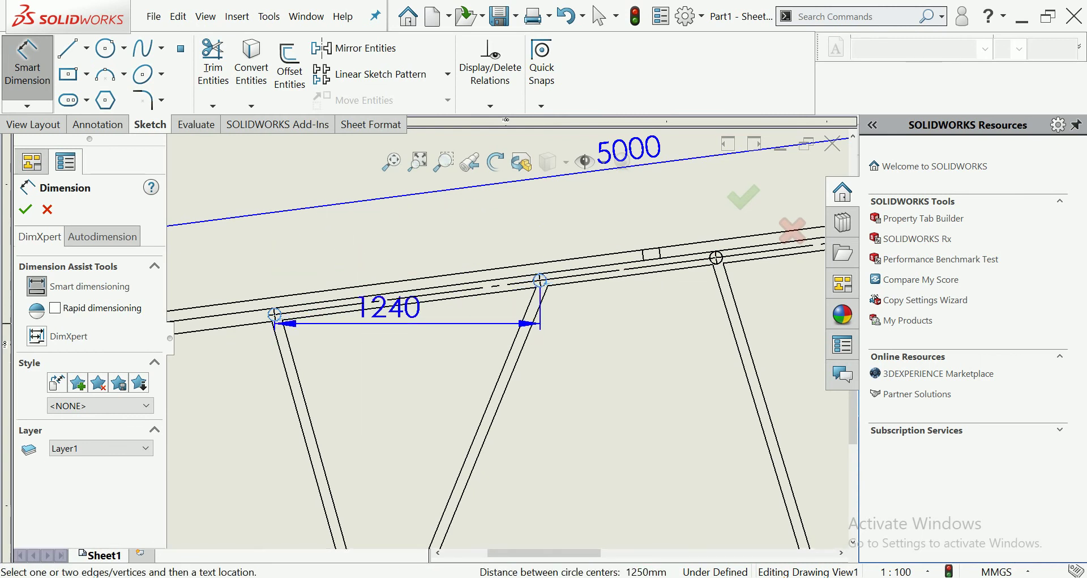
{"action": "left_click", "coordinate": [418, 285]}
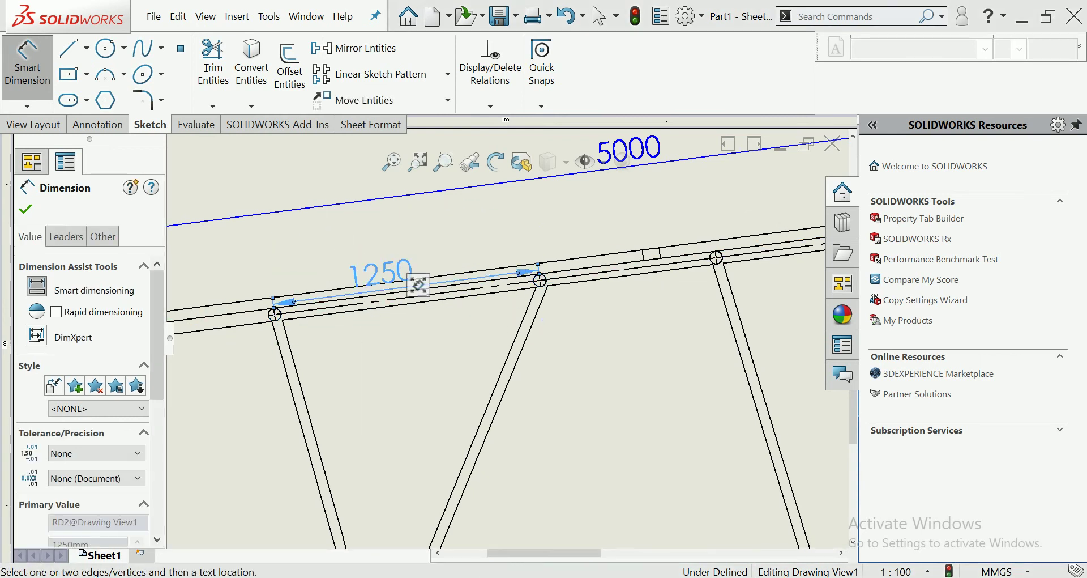
Step: Add the 1650 spacing dimension between the next pair of rail joints
{"action": "scroll", "coordinate": [426, 354], "scroll_direction": "up", "scroll_amount": 1}
{"action": "scroll", "coordinate": [426, 354], "scroll_direction": "up", "scroll_amount": 2}
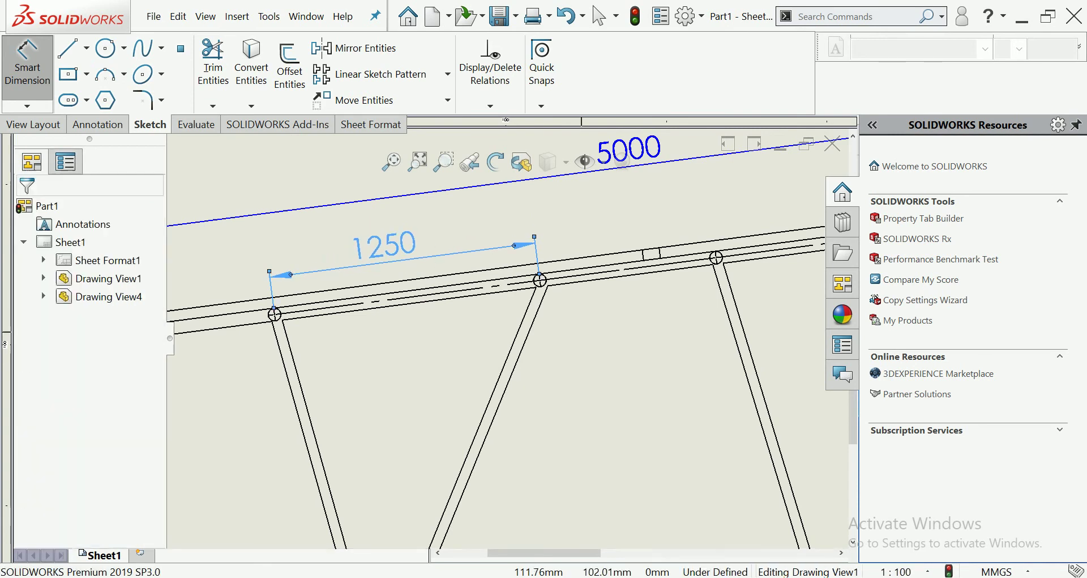
{"action": "scroll", "coordinate": [426, 353], "scroll_direction": "up", "scroll_amount": 2}
{"action": "scroll", "coordinate": [546, 307], "scroll_direction": "down", "scroll_amount": 2}
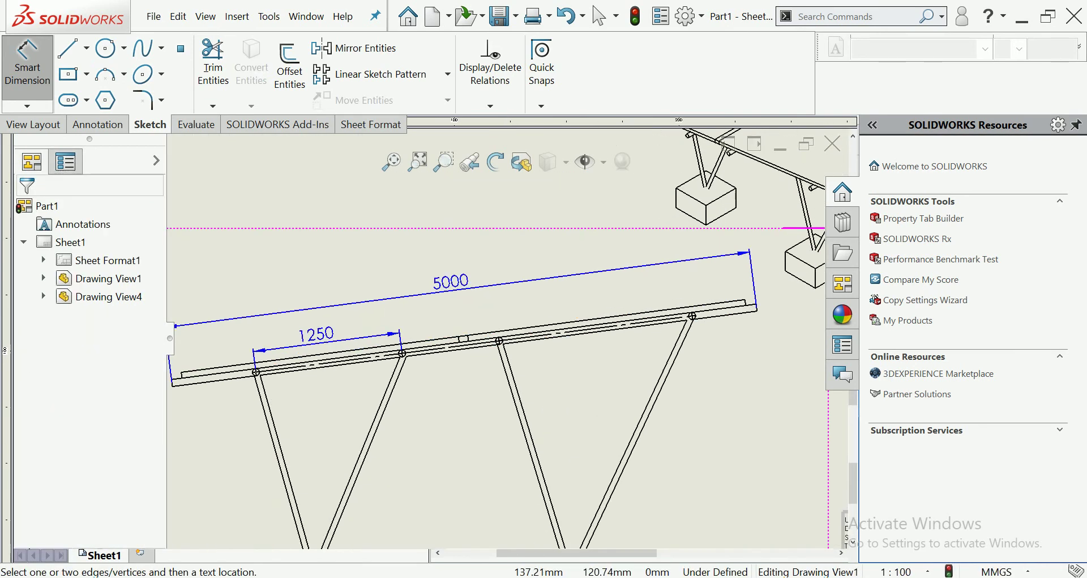
{"action": "scroll", "coordinate": [545, 307], "scroll_direction": "down", "scroll_amount": 3}
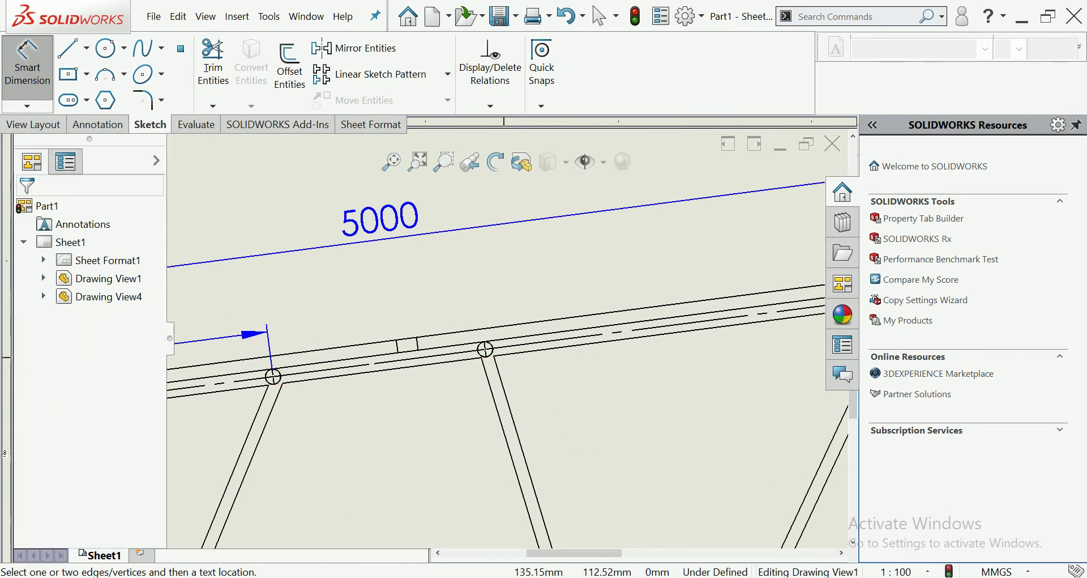
{"action": "left_click", "coordinate": [485, 349]}
{"action": "scroll", "coordinate": [485, 348], "scroll_direction": "up", "scroll_amount": 3}
{"action": "scroll", "coordinate": [668, 320], "scroll_direction": "down", "scroll_amount": 2}
{"action": "scroll", "coordinate": [622, 323], "scroll_direction": "down", "scroll_amount": 2}
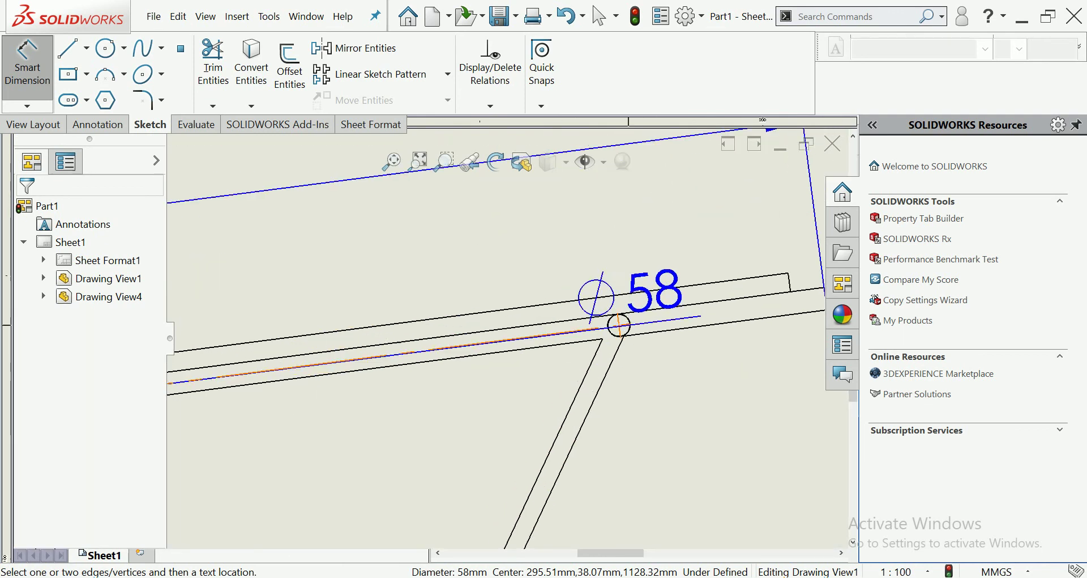
{"action": "left_click", "coordinate": [619, 325]}
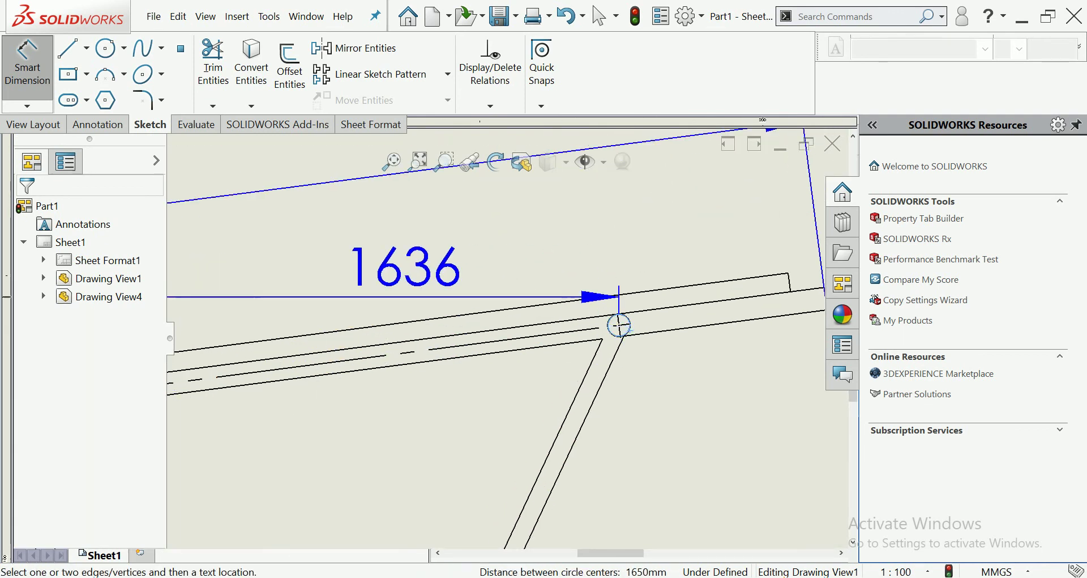
{"action": "scroll", "coordinate": [619, 320], "scroll_direction": "up", "scroll_amount": 2}
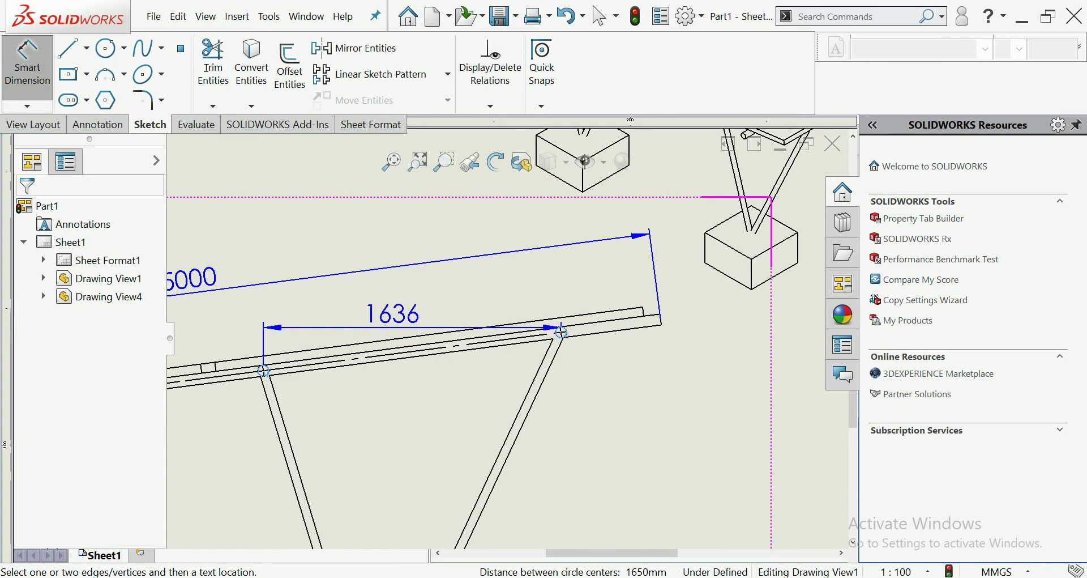
{"action": "left_click", "coordinate": [419, 329]}
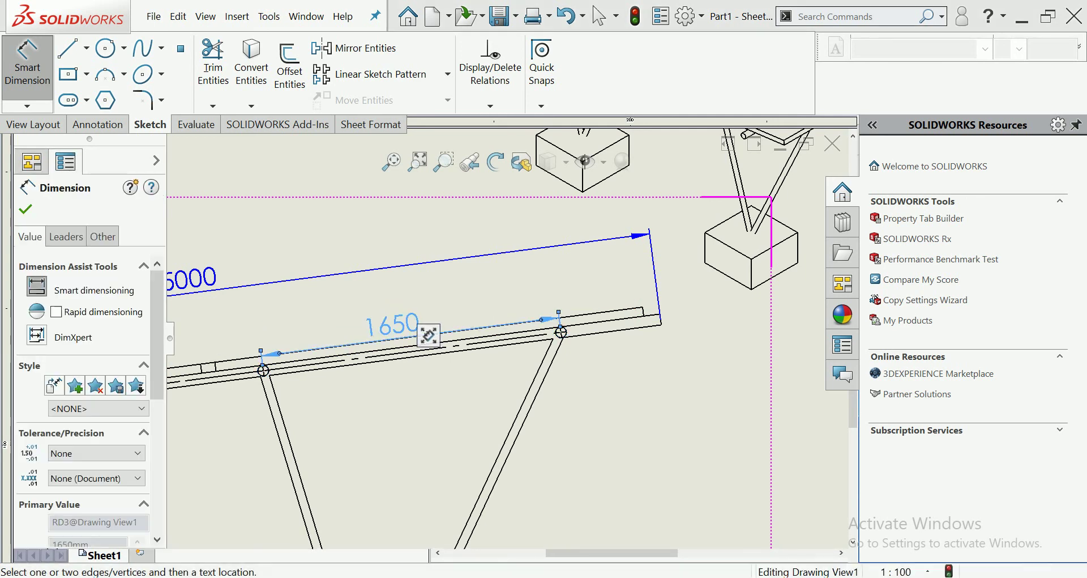
{"action": "key", "text": "Escape"}
Step: Add the 830 spacing dimension and line it and the 1650 dimension up with the chain
{"action": "scroll", "coordinate": [509, 283], "scroll_direction": "up", "scroll_amount": 2}
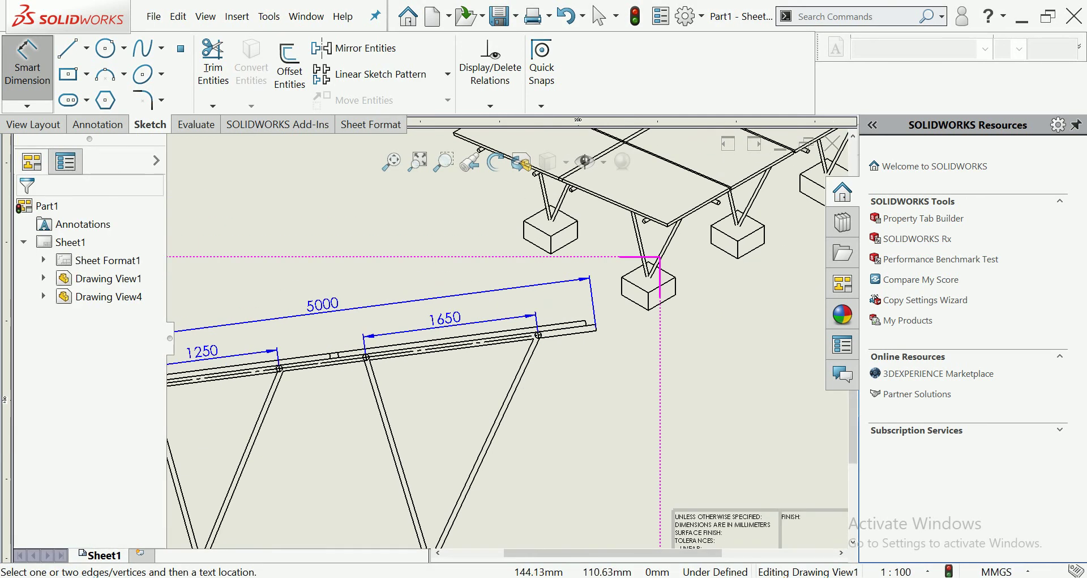
{"action": "scroll", "coordinate": [223, 221], "scroll_direction": "down", "scroll_amount": 4}
{"action": "scroll", "coordinate": [307, 392], "scroll_direction": "down", "scroll_amount": 2}
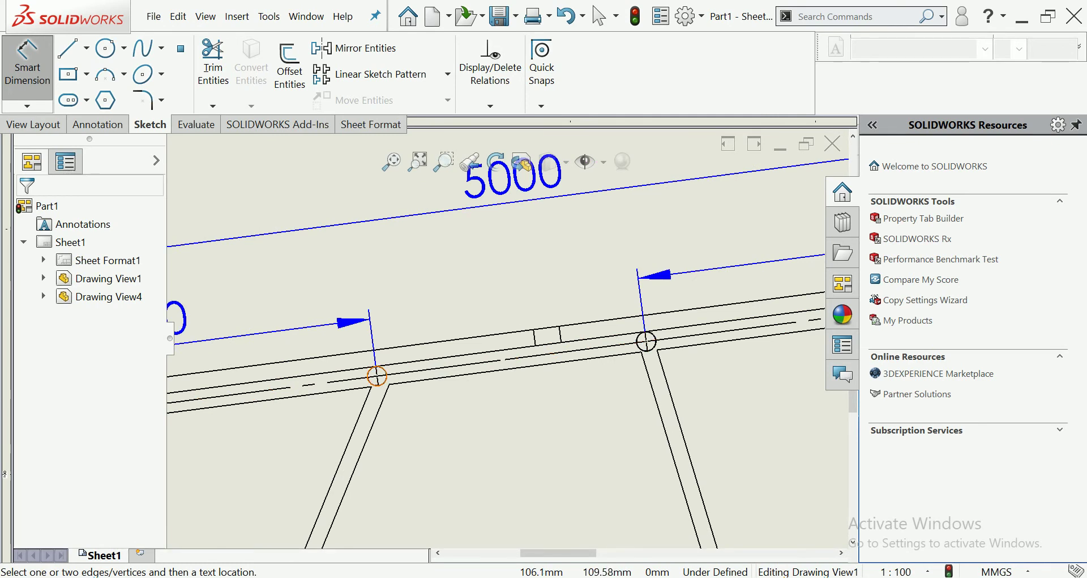
{"action": "left_click", "coordinate": [377, 375]}
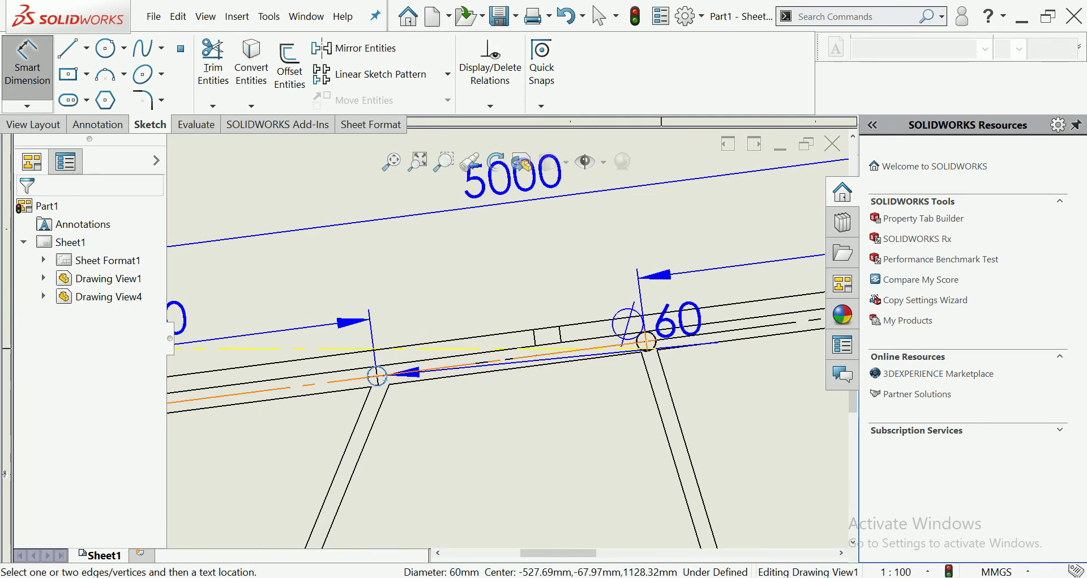
{"action": "scroll", "coordinate": [645, 342], "scroll_direction": "down", "scroll_amount": 1}
{"action": "left_click", "coordinate": [587, 333]}
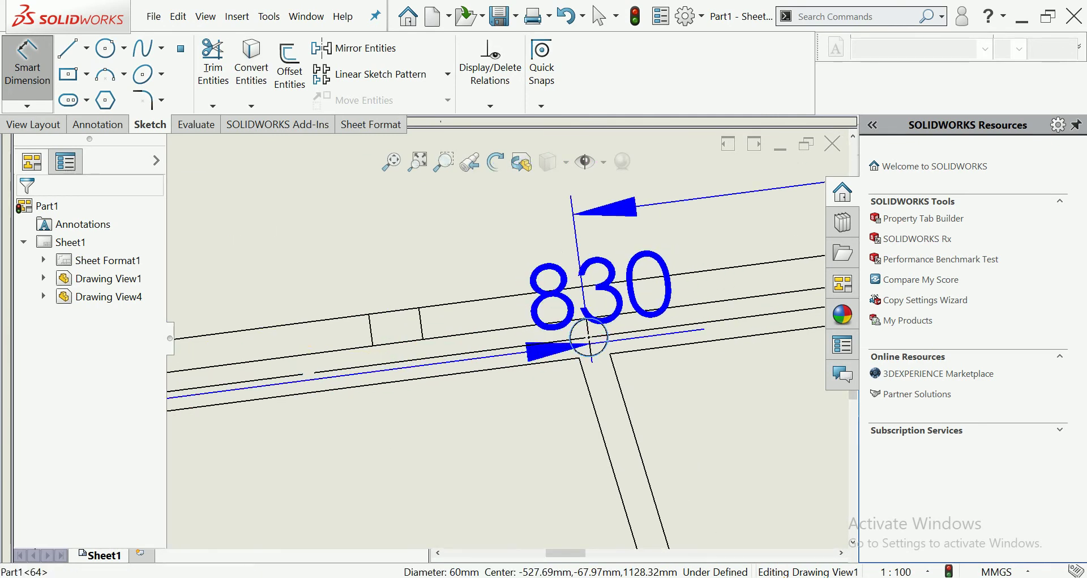
{"action": "scroll", "coordinate": [587, 333], "scroll_direction": "down", "scroll_amount": 1}
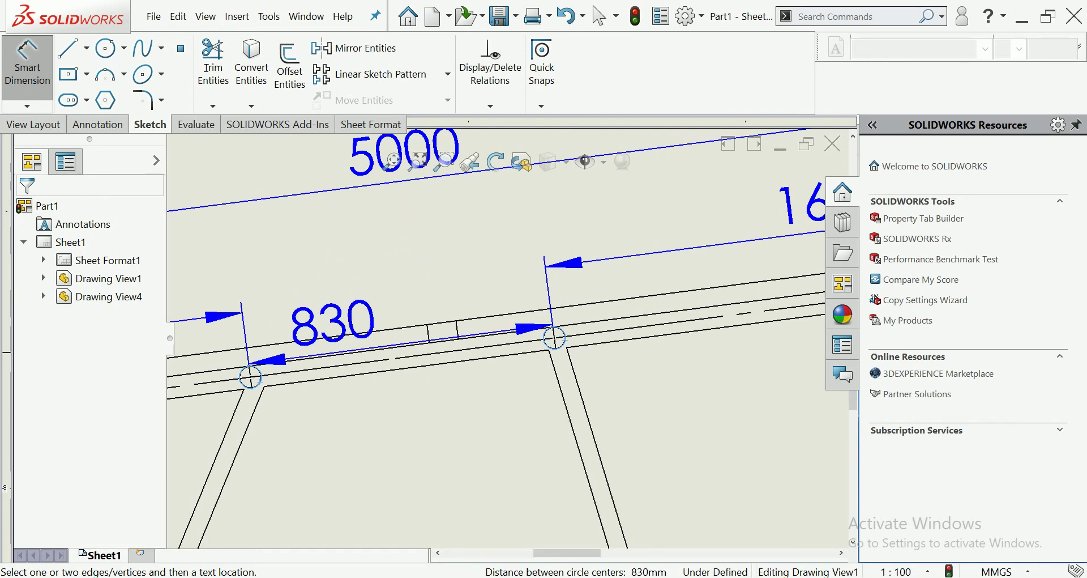
{"action": "left_click", "coordinate": [377, 339]}
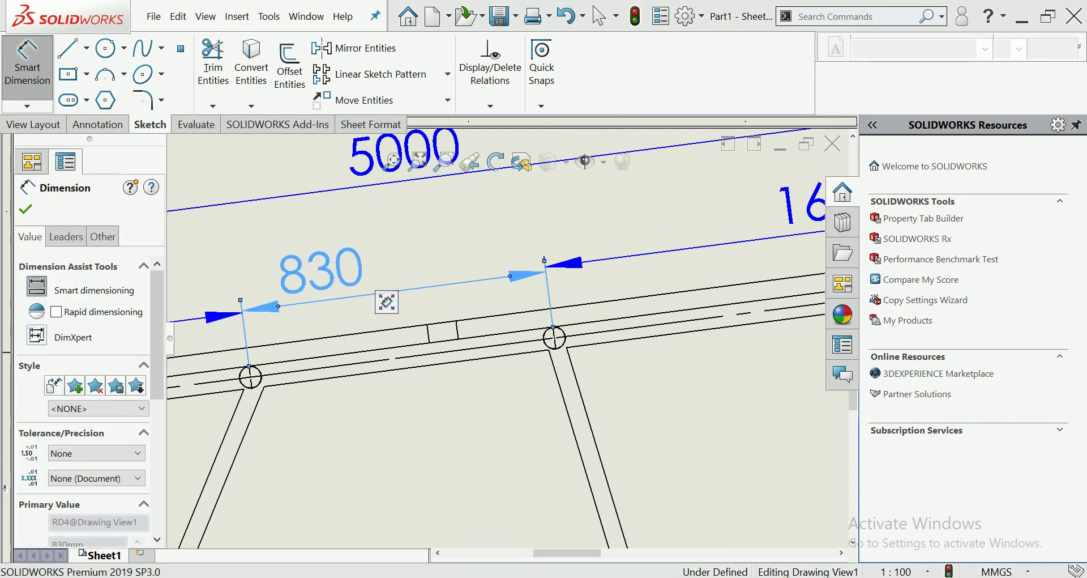
{"action": "left_click_drag", "start_coordinate": [320, 269], "coordinate": [373, 262]}
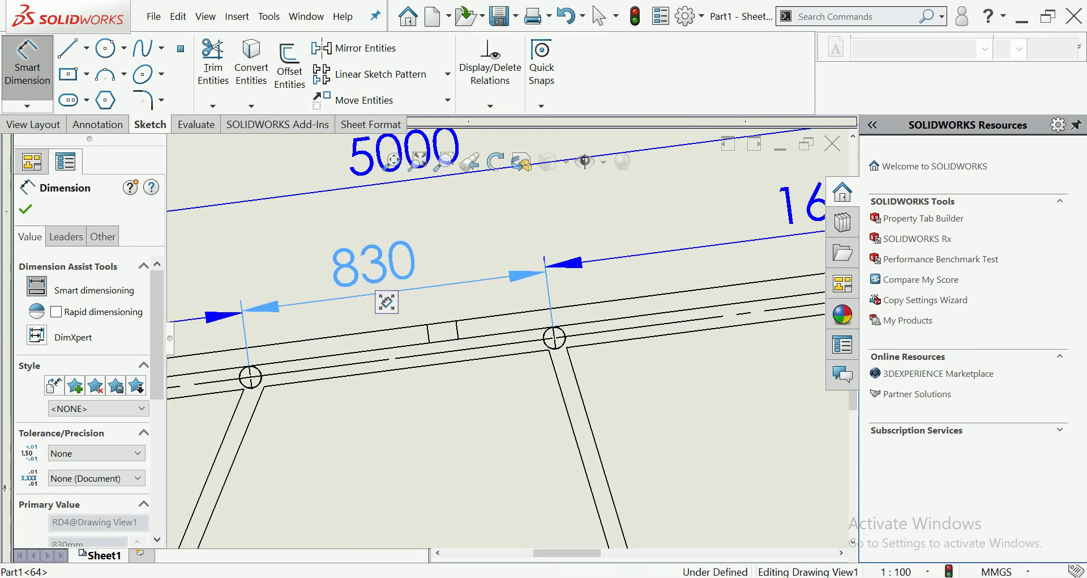
{"action": "key", "text": "Escape"}
{"action": "scroll", "coordinate": [566, 317], "scroll_direction": "up", "scroll_amount": 3}
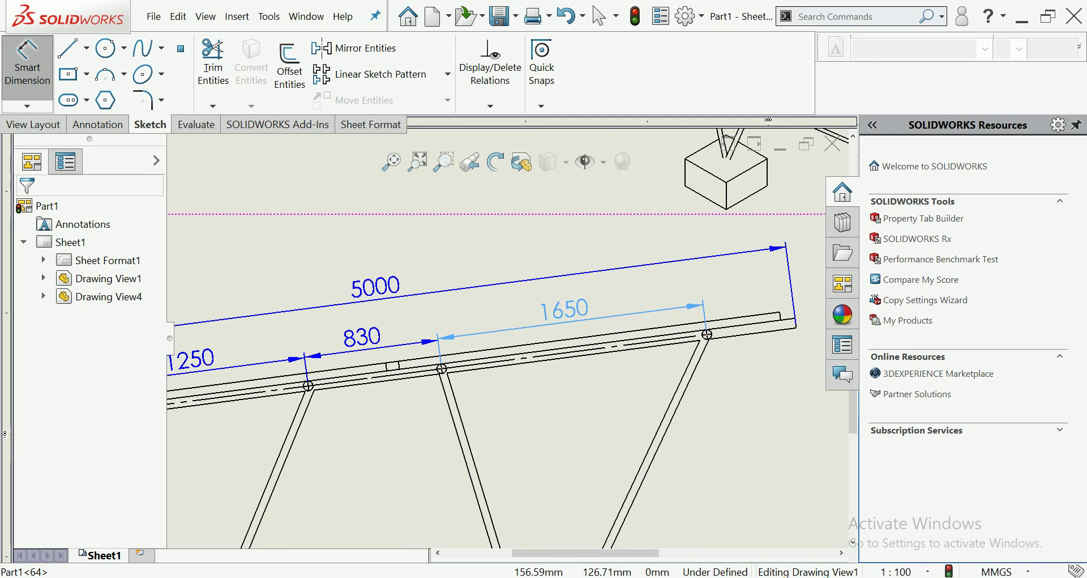
{"action": "left_click_drag", "start_coordinate": [565, 312], "coordinate": [566, 309]}
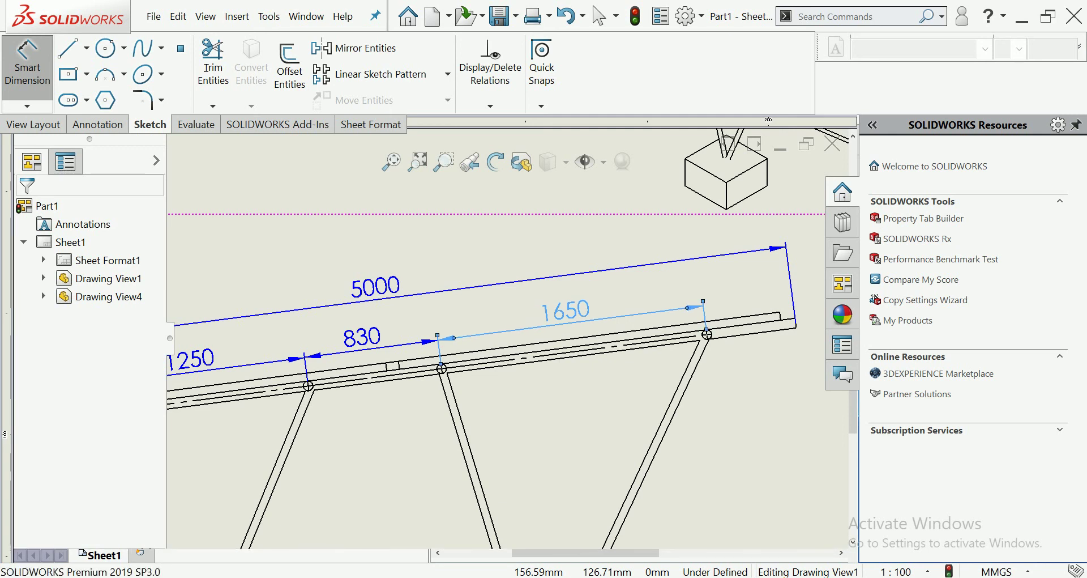
{"action": "left_click", "coordinate": [632, 404]}
Step: Dimension the 718 spacing from the rail's left end to the first joint
{"action": "scroll", "coordinate": [469, 212], "scroll_direction": "up", "scroll_amount": 3}
{"action": "scroll", "coordinate": [396, 170], "scroll_direction": "down", "scroll_amount": 2}
{"action": "scroll", "coordinate": [170, 399], "scroll_direction": "down", "scroll_amount": 3}
{"action": "left_click", "coordinate": [468, 361]}
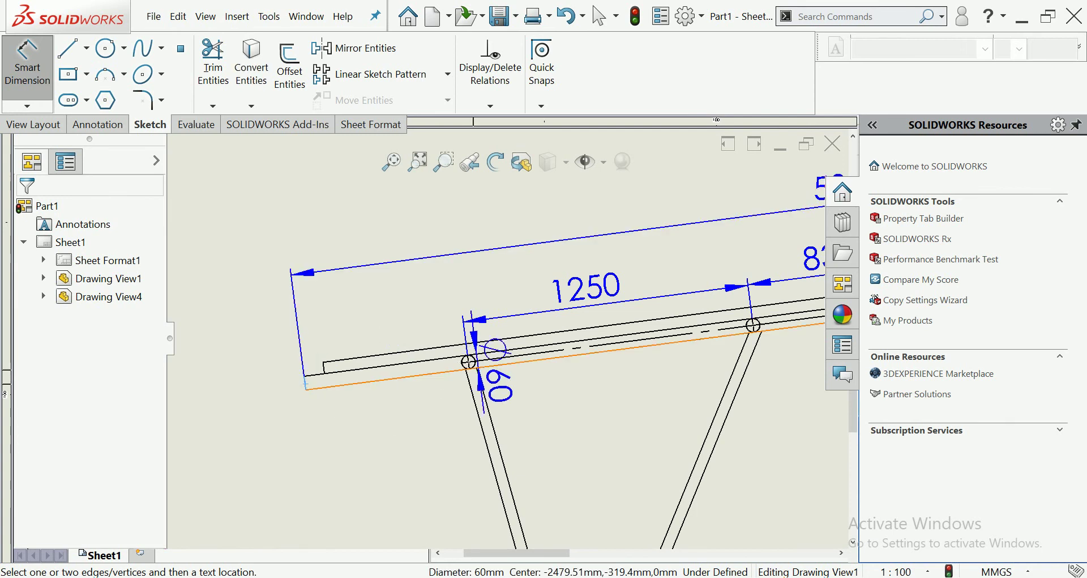
{"action": "left_click", "coordinate": [469, 362]}
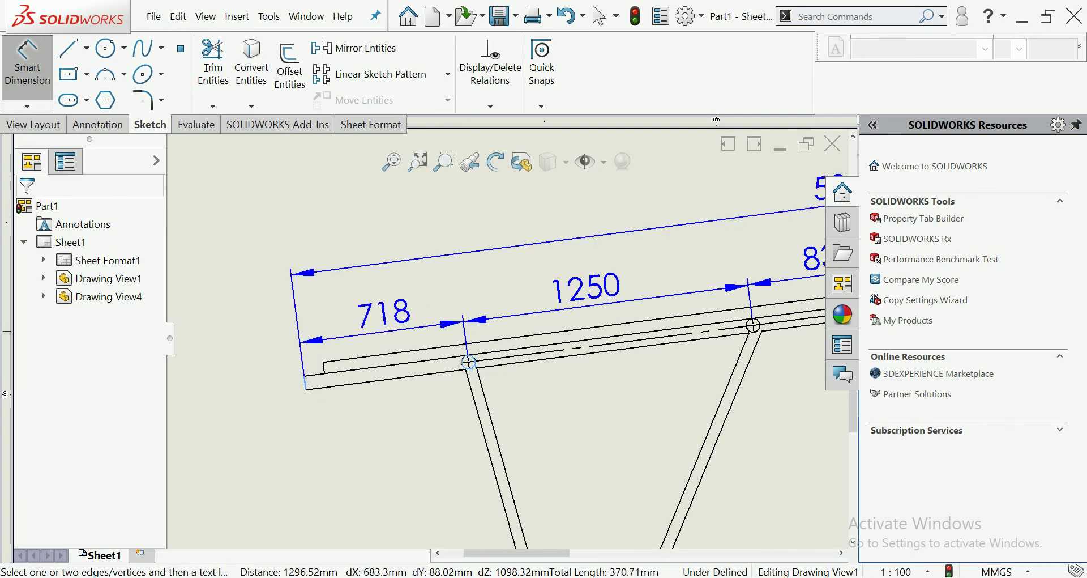
{"action": "left_click", "coordinate": [374, 328]}
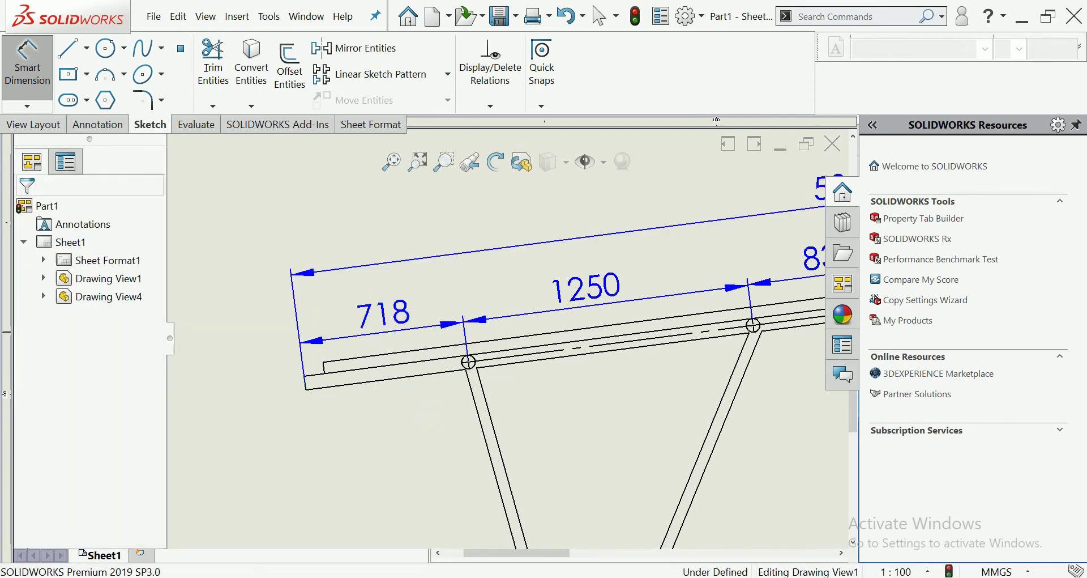
{"action": "scroll", "coordinate": [425, 407], "scroll_direction": "up", "scroll_amount": 3}
{"action": "scroll", "coordinate": [715, 313], "scroll_direction": "down", "scroll_amount": 5}
Step: Dimension the 552 end spacing to the rail's right end, discarding an accidental Ø60 dimension
{"action": "left_click", "coordinate": [600, 310]}
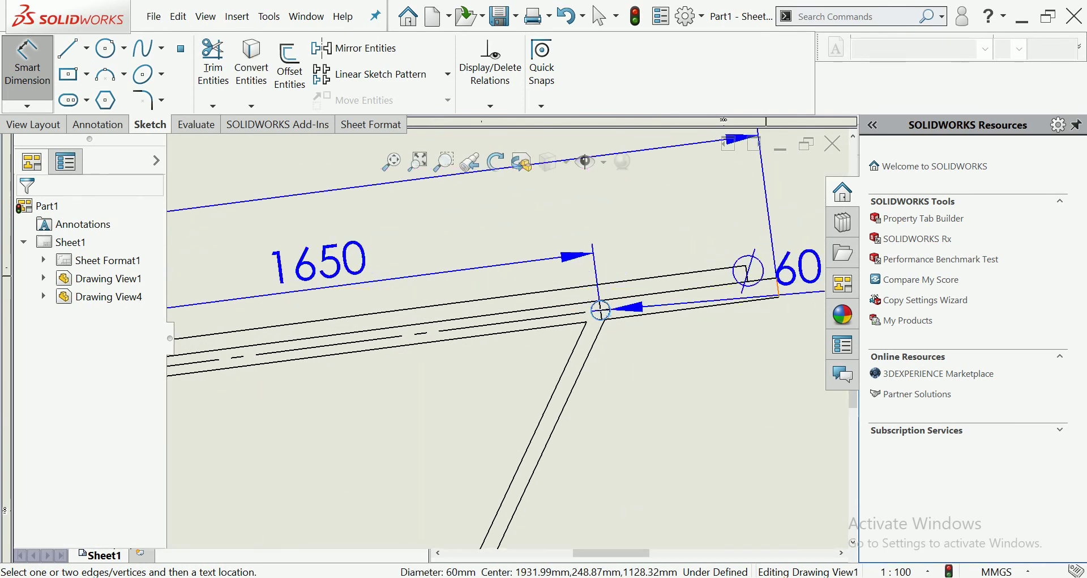
{"action": "left_click", "coordinate": [726, 139]}
{"action": "left_click", "coordinate": [600, 310]}
{"action": "left_click", "coordinate": [798, 266]}
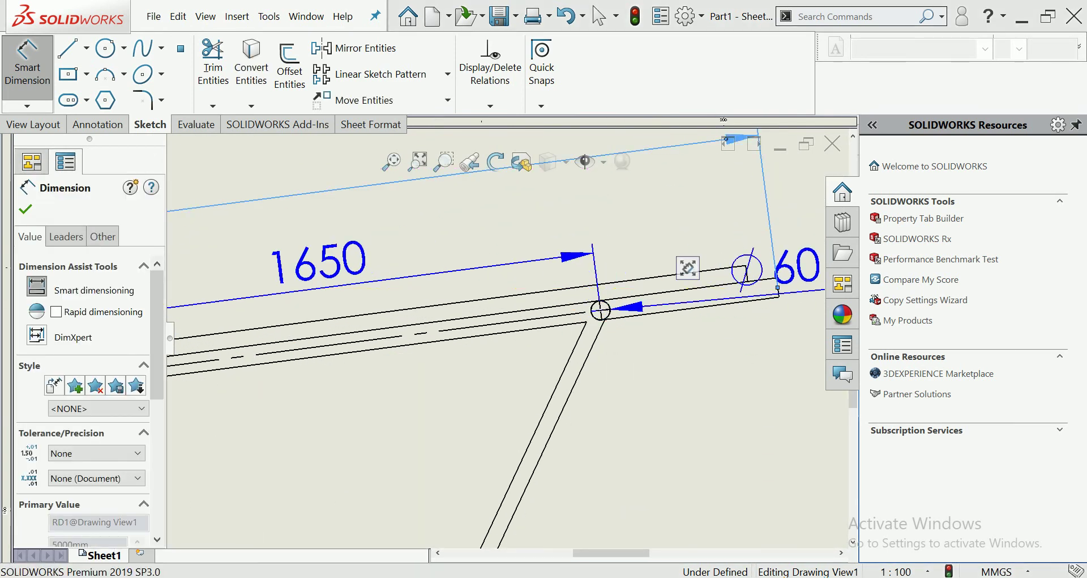
{"action": "left_click", "coordinate": [600, 310]}
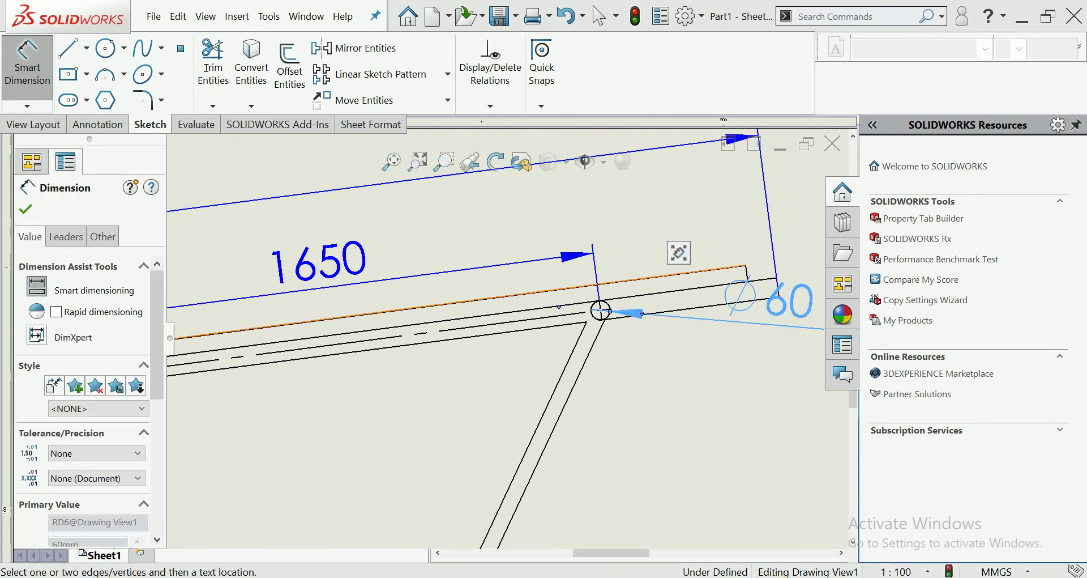
{"action": "key", "text": "Escape"}
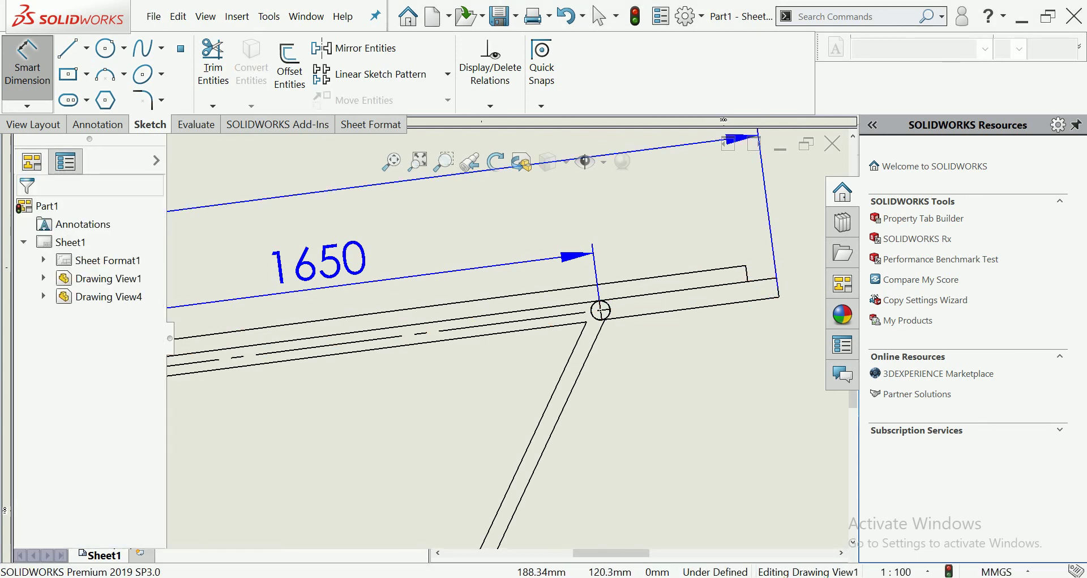
{"action": "scroll", "coordinate": [655, 304], "scroll_direction": "down", "scroll_amount": 3}
{"action": "left_click", "coordinate": [558, 315]}
{"action": "scroll", "coordinate": [558, 314], "scroll_direction": "up", "scroll_amount": 3}
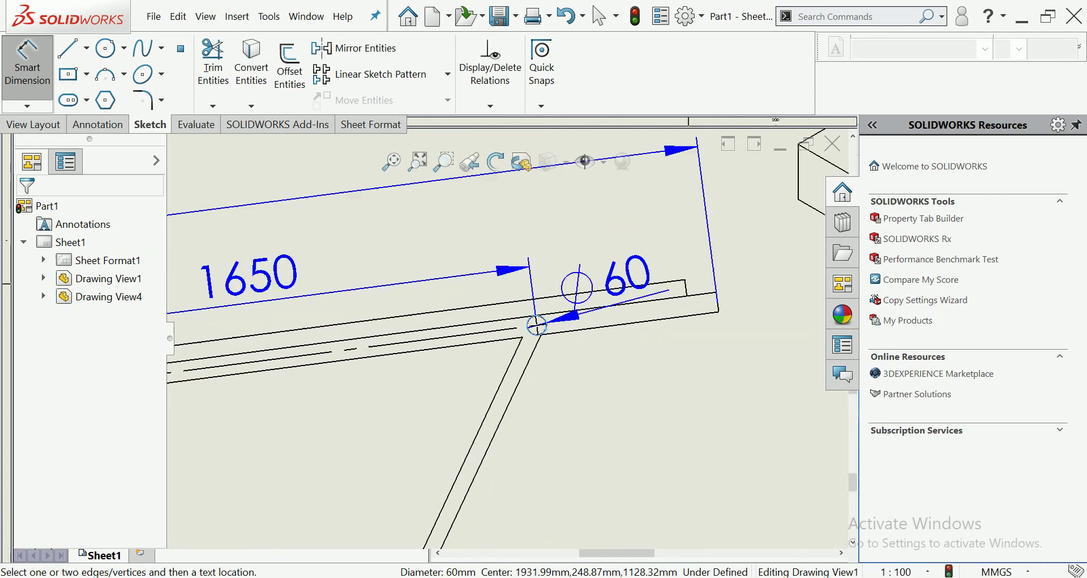
{"action": "left_click", "coordinate": [713, 283]}
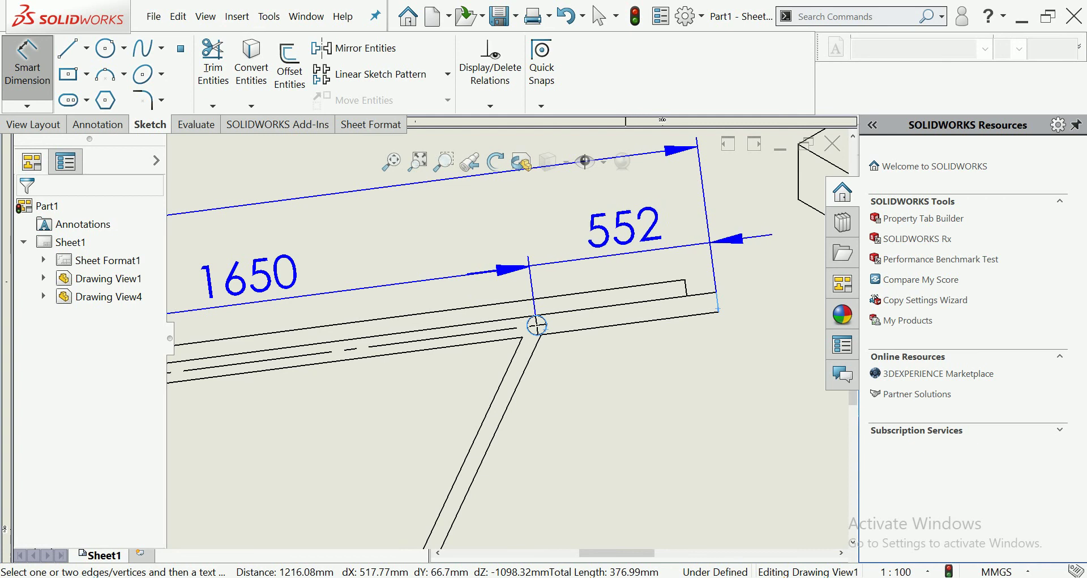
{"action": "left_click", "coordinate": [616, 229]}
{"action": "key", "text": "Escape"}
{"action": "scroll", "coordinate": [512, 334], "scroll_direction": "down", "scroll_amount": 2}
{"action": "scroll", "coordinate": [512, 334], "scroll_direction": "down", "scroll_amount": 4}
{"action": "scroll", "coordinate": [363, 418], "scroll_direction": "up", "scroll_amount": 2}
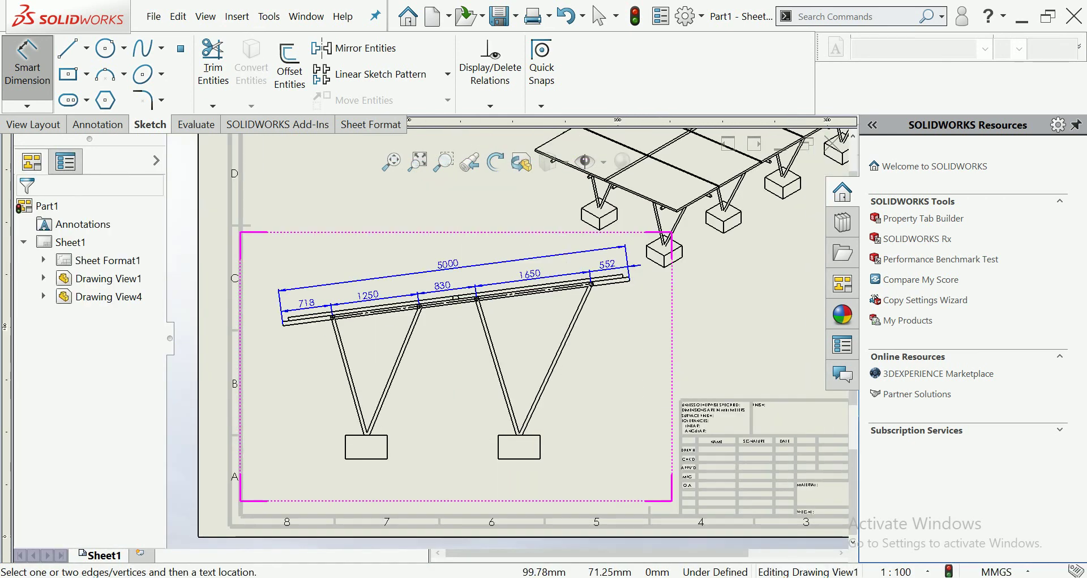
Step: Dimension the left leg's 1682 height from its top joint to the foundation block
{"action": "scroll", "coordinate": [363, 418], "scroll_direction": "up", "scroll_amount": 2}
{"action": "scroll", "coordinate": [364, 418], "scroll_direction": "up", "scroll_amount": 1}
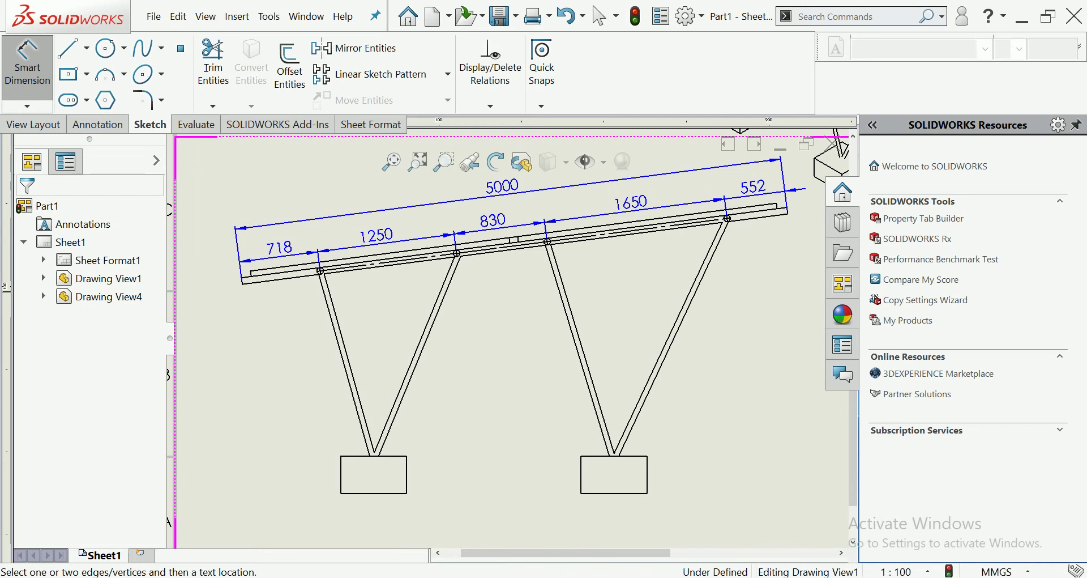
{"action": "scroll", "coordinate": [267, 270], "scroll_direction": "up", "scroll_amount": 3}
{"action": "scroll", "coordinate": [266, 271], "scroll_direction": "up", "scroll_amount": 2}
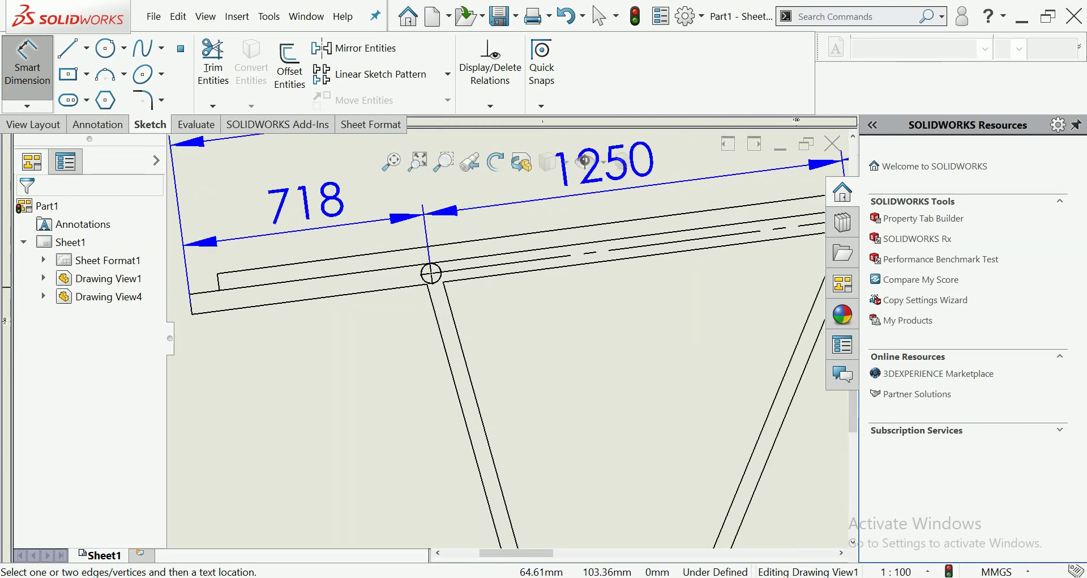
{"action": "left_click", "coordinate": [430, 273]}
{"action": "scroll", "coordinate": [470, 351], "scroll_direction": "down", "scroll_amount": 3}
{"action": "scroll", "coordinate": [509, 464], "scroll_direction": "up", "scroll_amount": 2}
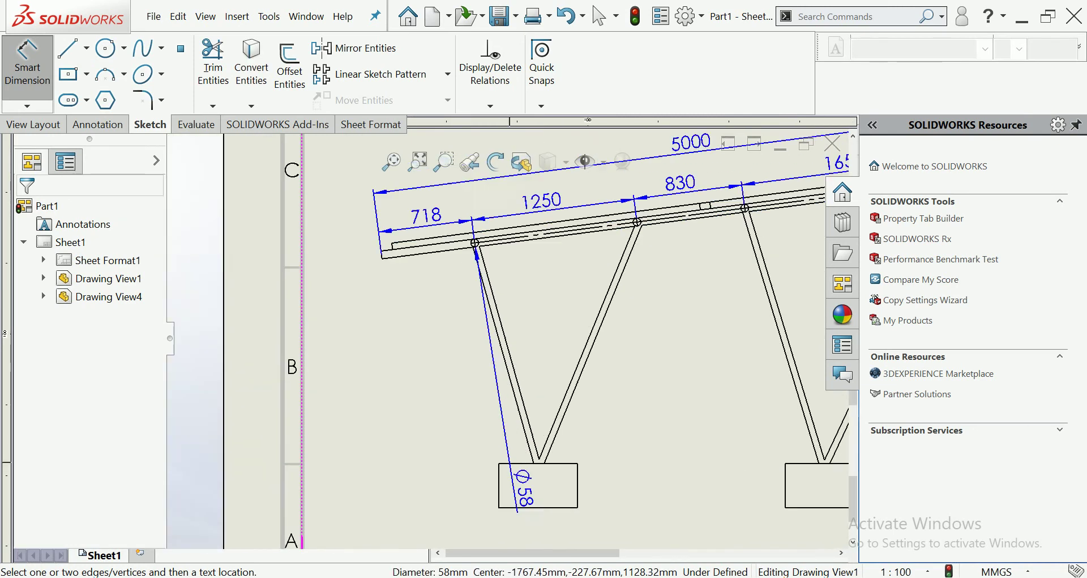
{"action": "scroll", "coordinate": [523, 459], "scroll_direction": "up", "scroll_amount": 2}
{"action": "left_click", "coordinate": [512, 441]}
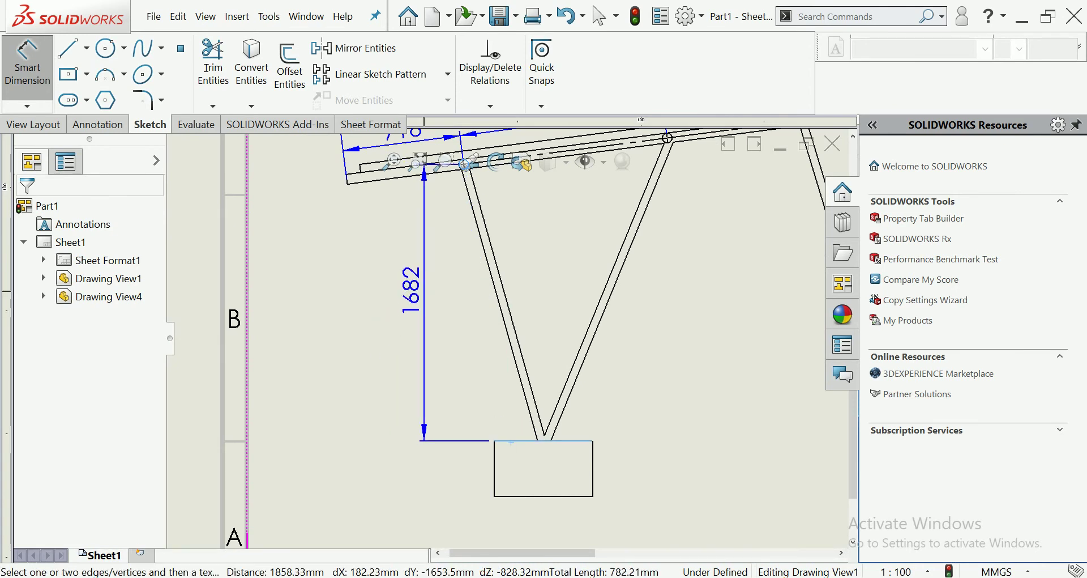
{"action": "left_click", "coordinate": [511, 442]}
Step: Add the 1793 and 2041 length dimensions on the left truss diagonals
{"action": "left_click", "coordinate": [687, 383]}
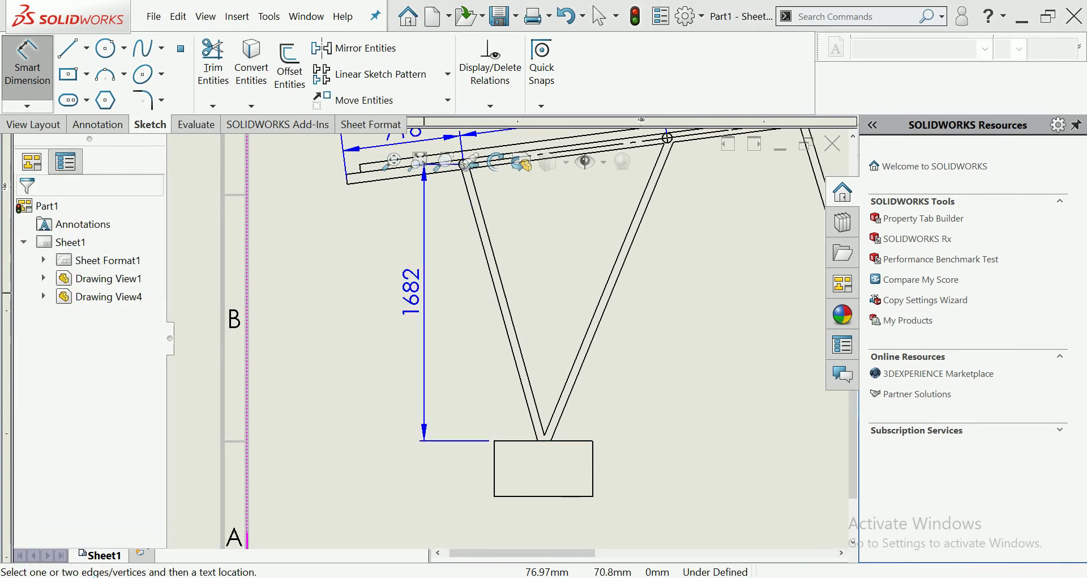
{"action": "left_click", "coordinate": [538, 290]}
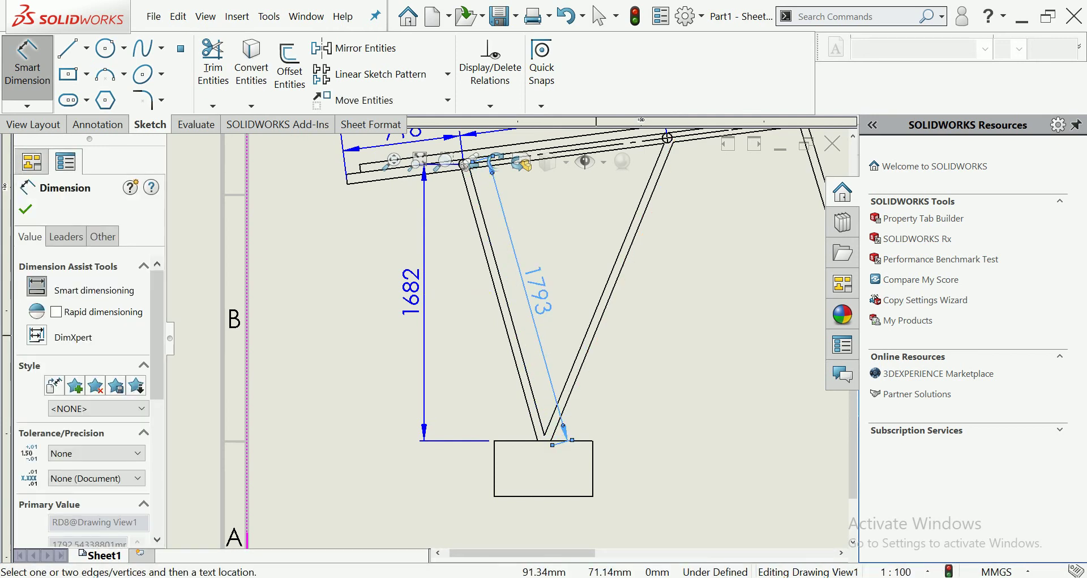
{"action": "left_click", "coordinate": [595, 334]}
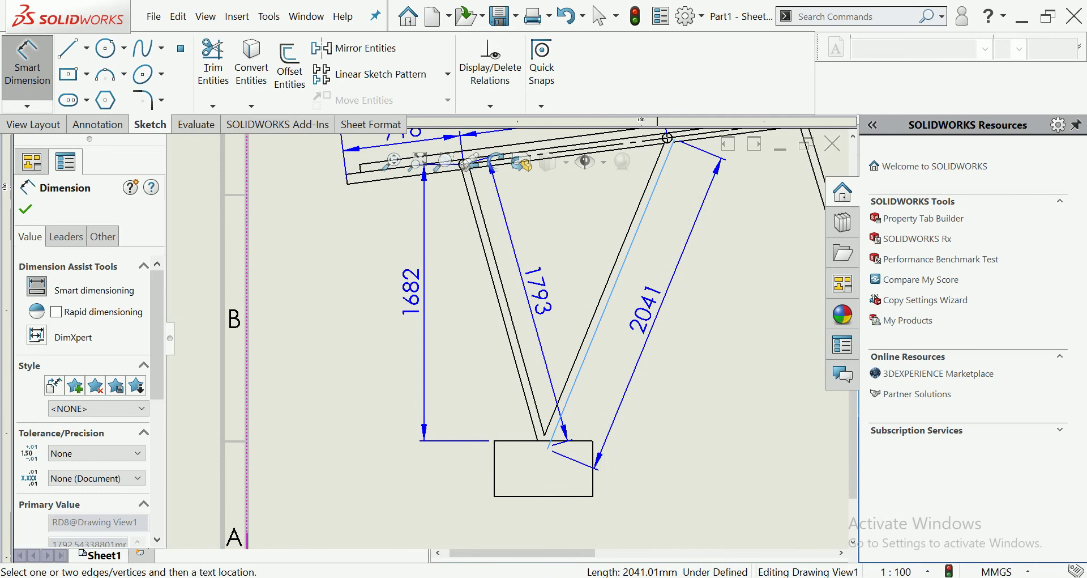
{"action": "left_click", "coordinate": [643, 303]}
{"action": "scroll", "coordinate": [507, 338], "scroll_direction": "up", "scroll_amount": 2}
{"action": "scroll", "coordinate": [507, 338], "scroll_direction": "up", "scroll_amount": 1}
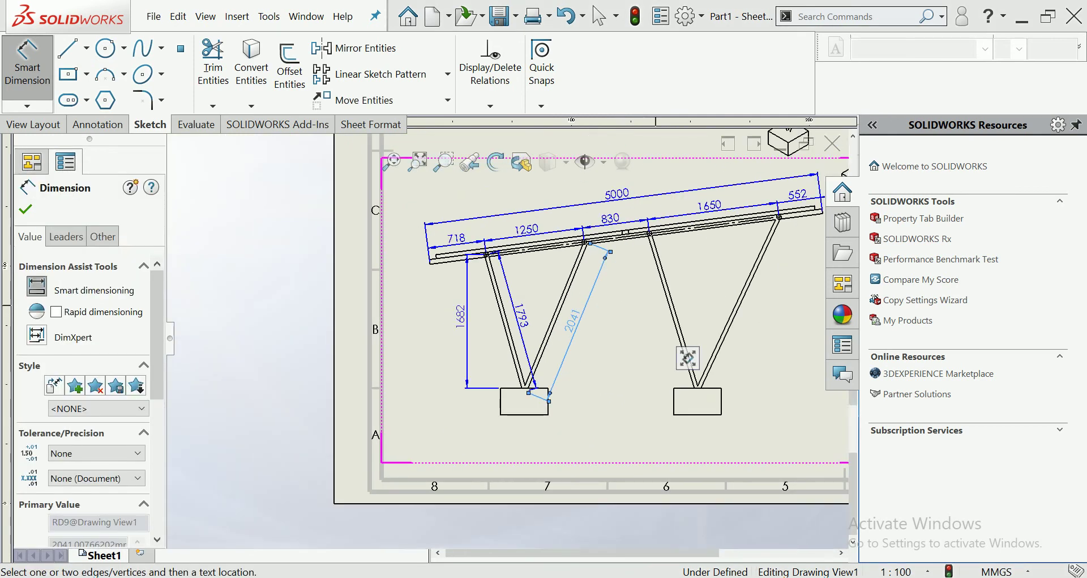
{"action": "scroll", "coordinate": [508, 338], "scroll_direction": "up", "scroll_amount": 1}
{"action": "key", "text": "Escape"}
Step: Start a centerline on the lower-left foundation block's edge
{"action": "scroll", "coordinate": [542, 403], "scroll_direction": "down", "scroll_amount": 1}
{"action": "left_click", "coordinate": [98, 124]}
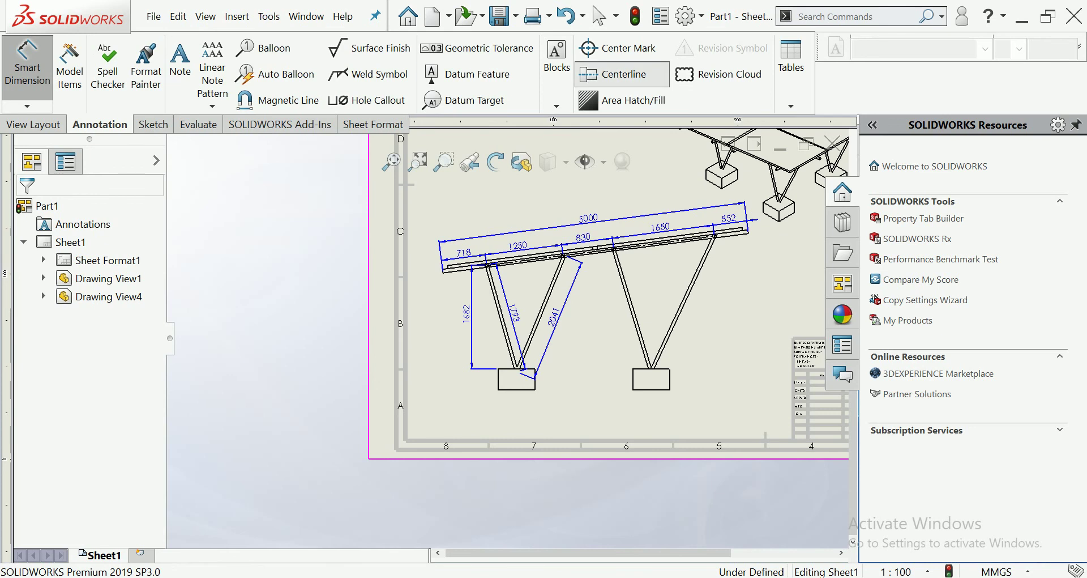
{"action": "left_click", "coordinate": [615, 74]}
{"action": "left_click", "coordinate": [498, 380]}
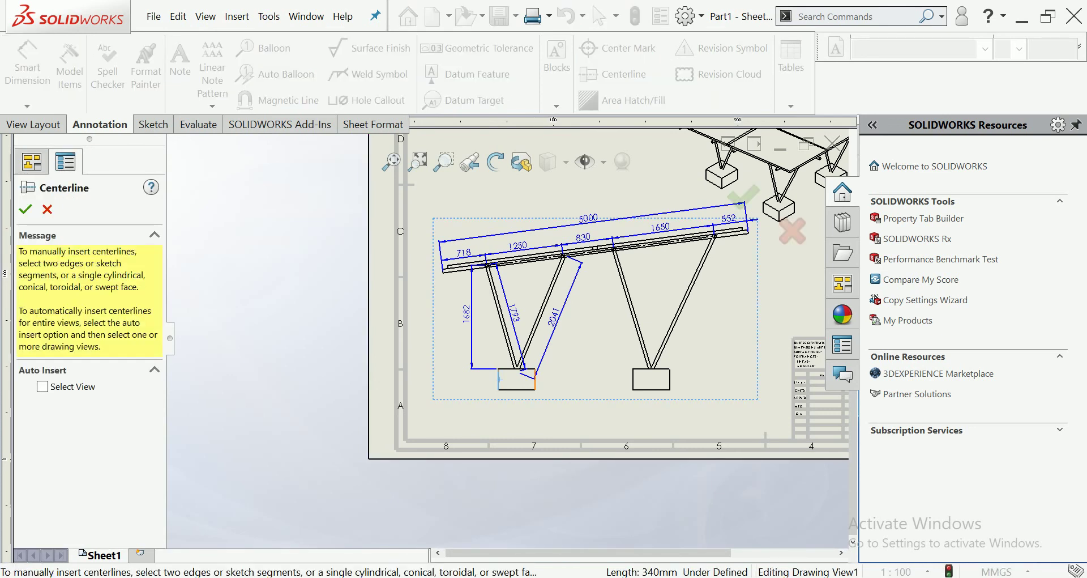
Step: Add centerlines through the left and right foundation blocks
{"action": "left_click", "coordinate": [535, 379]}
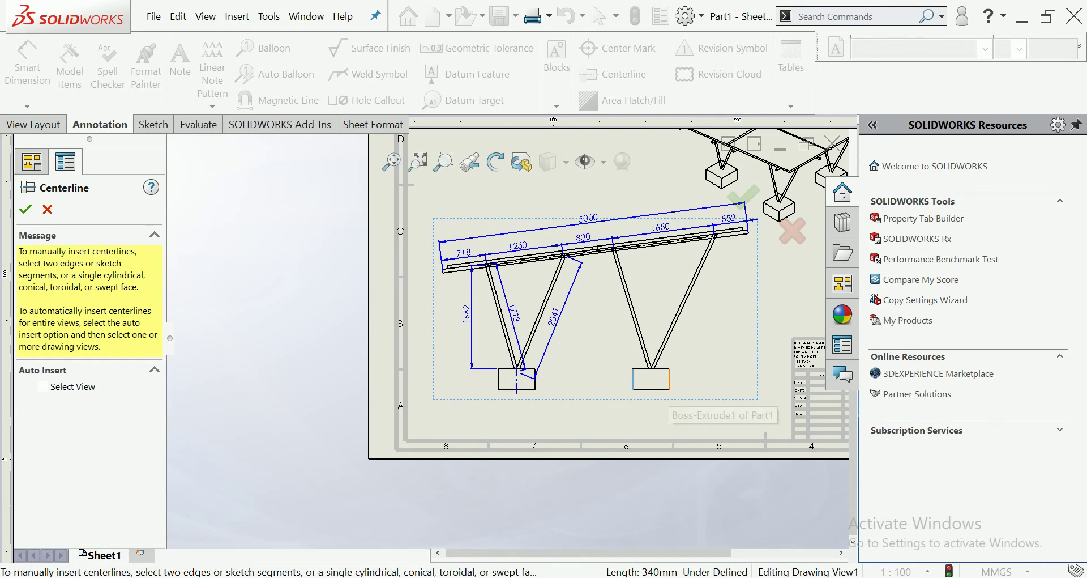
{"action": "left_click", "coordinate": [670, 379]}
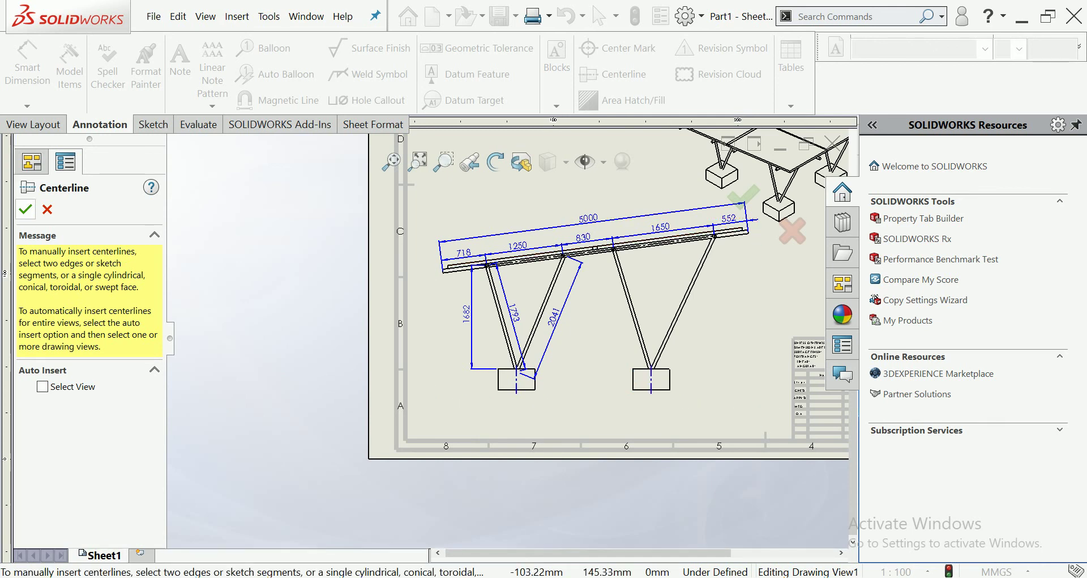
{"action": "left_click", "coordinate": [26, 209]}
Step: Dimension the 2187 spacing between the two foundation block centerlines
{"action": "left_click", "coordinate": [27, 68]}
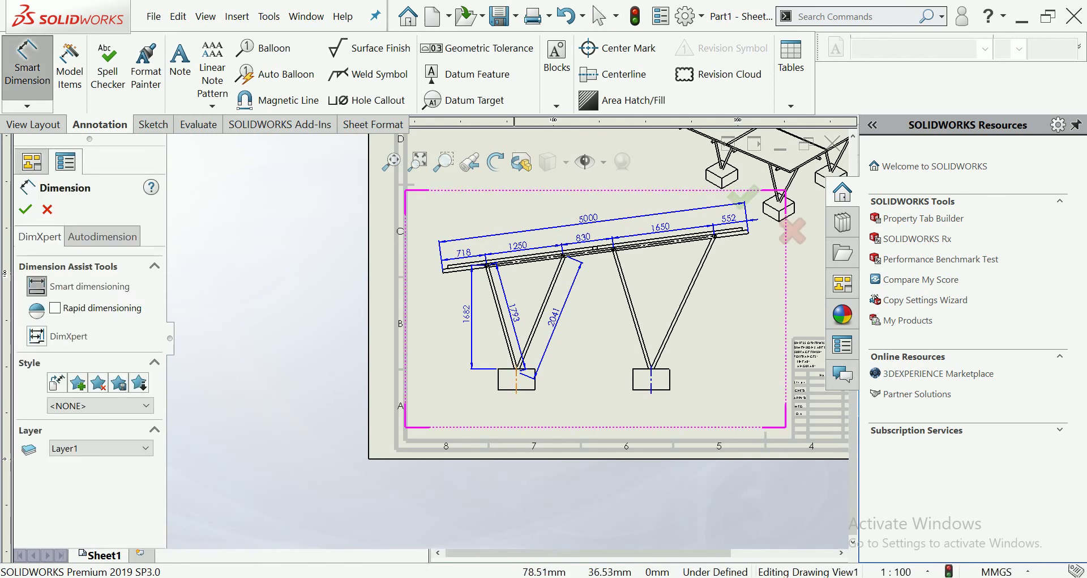
{"action": "left_click", "coordinate": [516, 380]}
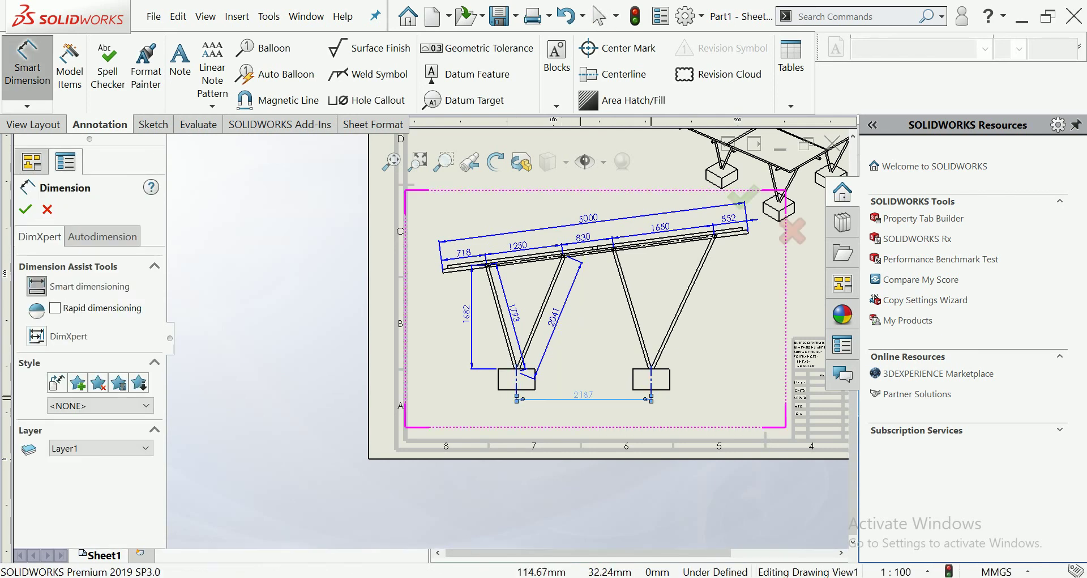
{"action": "key", "text": "Escape"}
{"action": "scroll", "coordinate": [507, 337], "scroll_direction": "up", "scroll_amount": 3}
{"action": "scroll", "coordinate": [606, 302], "scroll_direction": "down", "scroll_amount": 1}
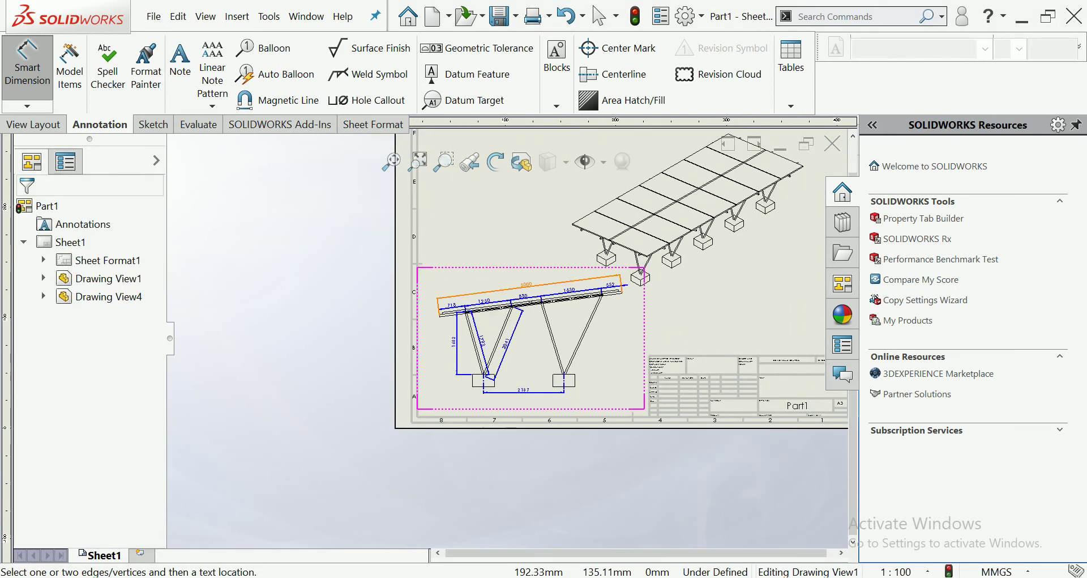
{"action": "scroll", "coordinate": [606, 303], "scroll_direction": "up", "scroll_amount": 3}
Step: Nudge the isometric view slightly to the right
{"action": "key", "text": "Escape"}
{"action": "scroll", "coordinate": [650, 264], "scroll_direction": "down", "scroll_amount": 1}
{"action": "scroll", "coordinate": [650, 264], "scroll_direction": "down", "scroll_amount": 1}
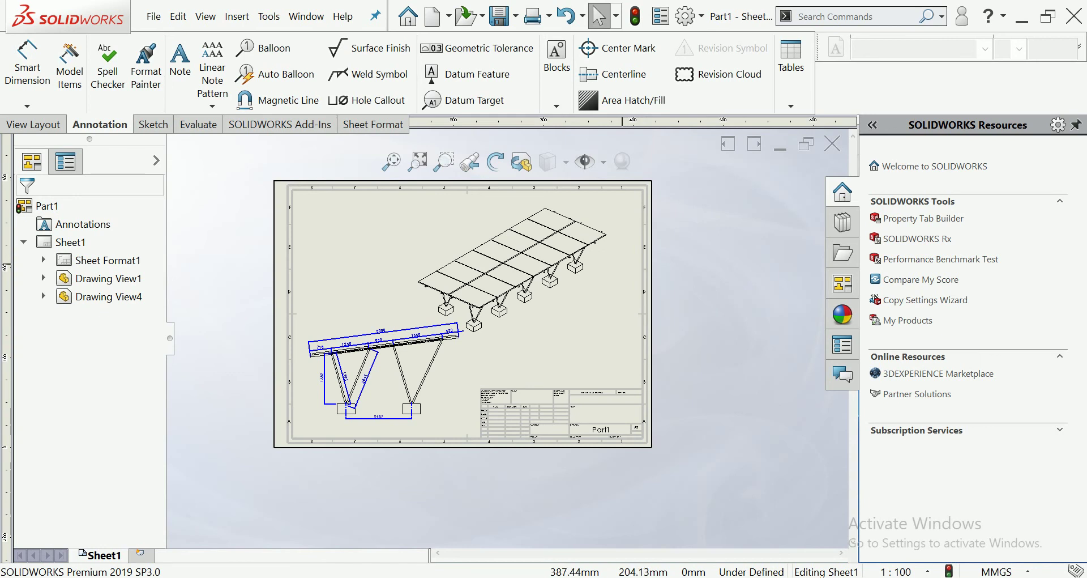
{"action": "left_click_drag", "start_coordinate": [614, 264], "coordinate": [640, 261]}
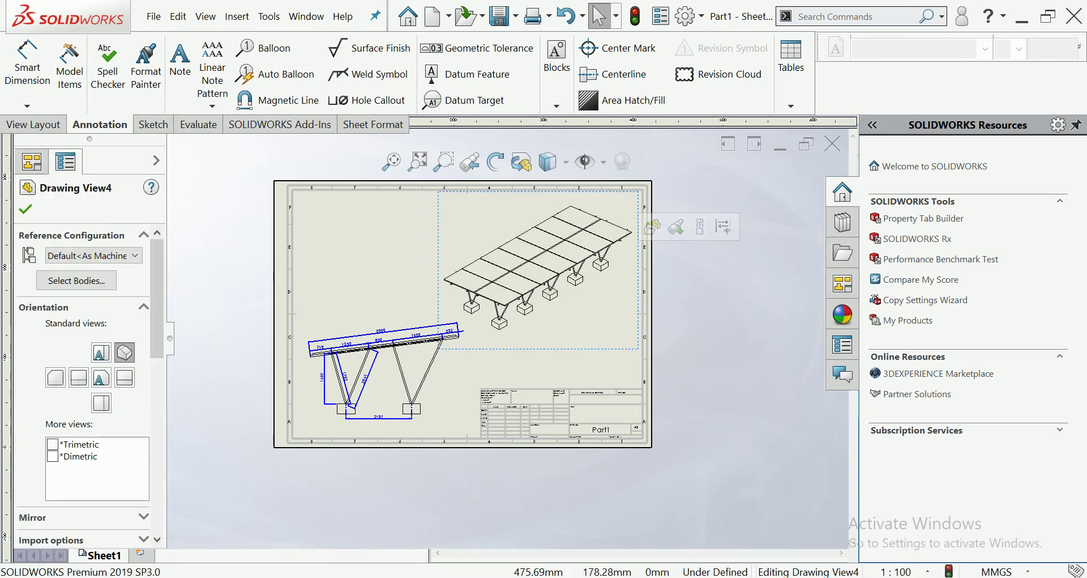
{"action": "key", "text": "Escape"}
{"action": "scroll", "coordinate": [403, 389], "scroll_direction": "down", "scroll_amount": 3}
{"action": "scroll", "coordinate": [403, 390], "scroll_direction": "down", "scroll_amount": 3}
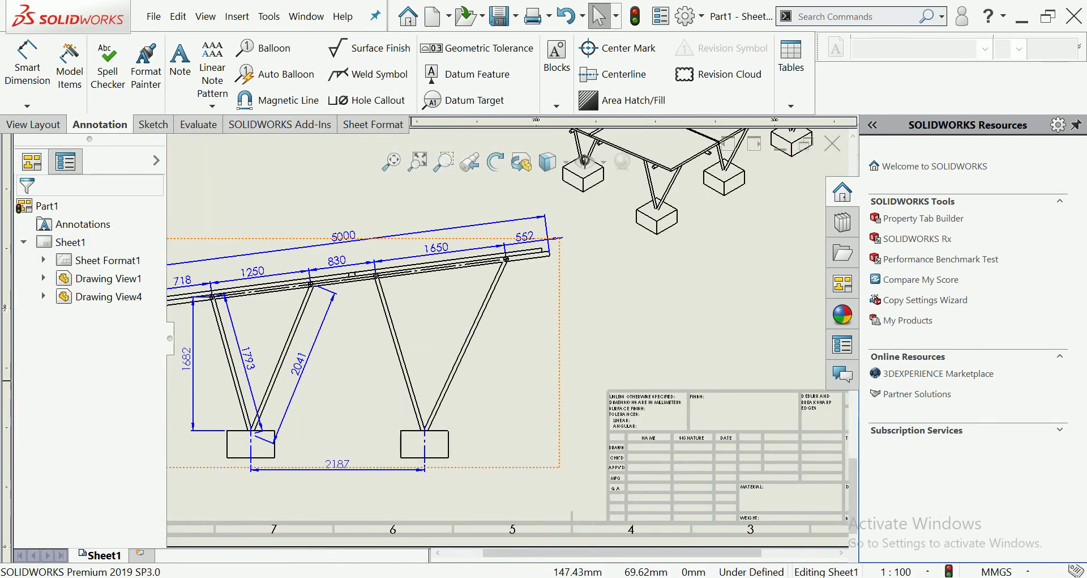
{"action": "key", "text": "d"}
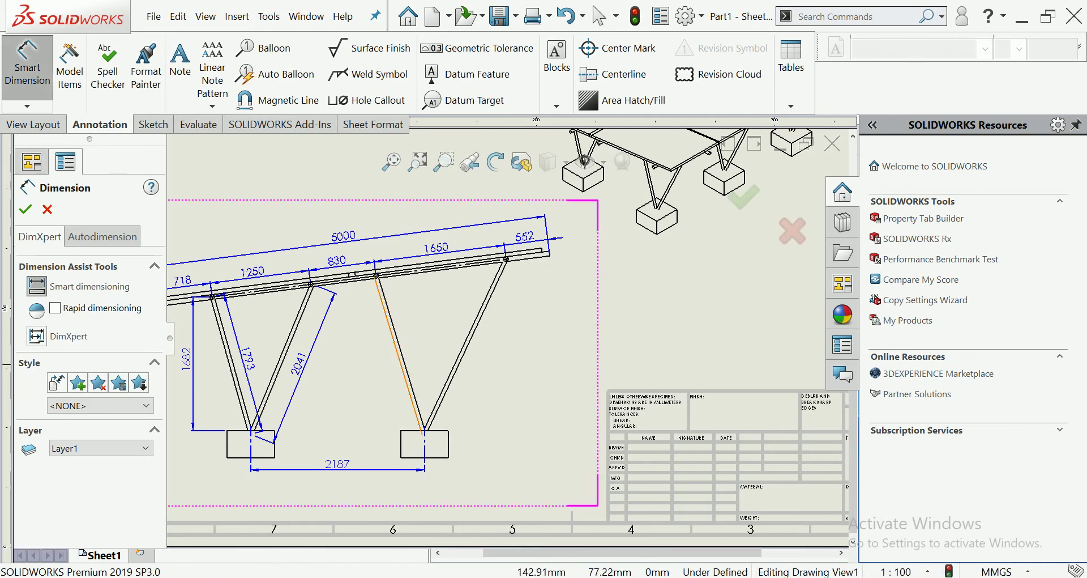
Step: Dimension the right truss diagonals at 2081 and 2432
{"action": "left_click", "coordinate": [399, 354]}
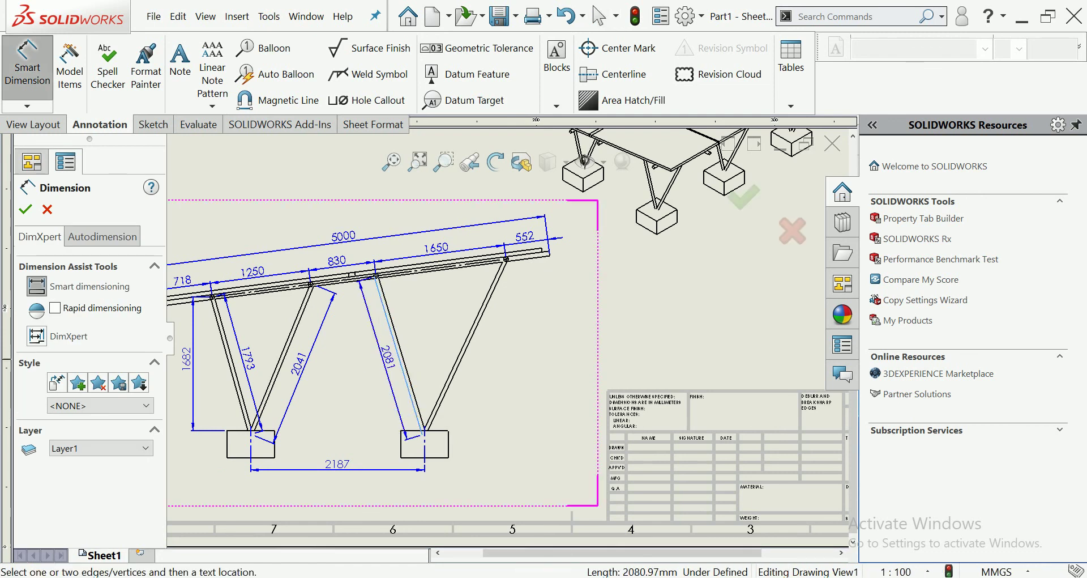
{"action": "left_click", "coordinate": [387, 356]}
{"action": "key", "text": "Escape"}
{"action": "left_click", "coordinate": [465, 348]}
{"action": "left_click", "coordinate": [482, 357]}
{"action": "key", "text": "Escape"}
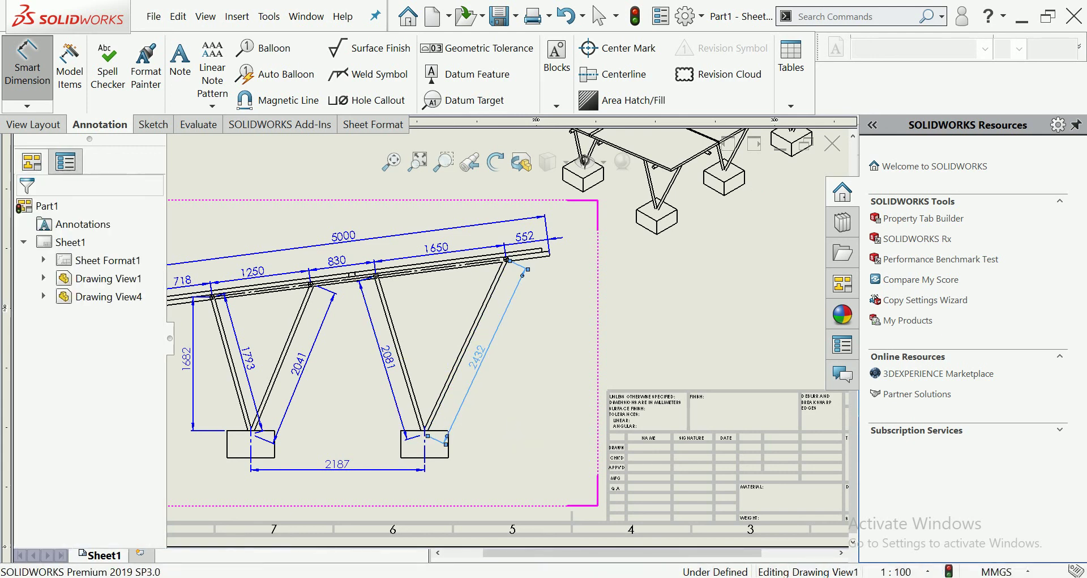
Step: Delete the 1682 vertical height dimension from the frame view
{"action": "key", "text": "f"}
{"action": "scroll", "coordinate": [226, 317], "scroll_direction": "down", "scroll_amount": 2}
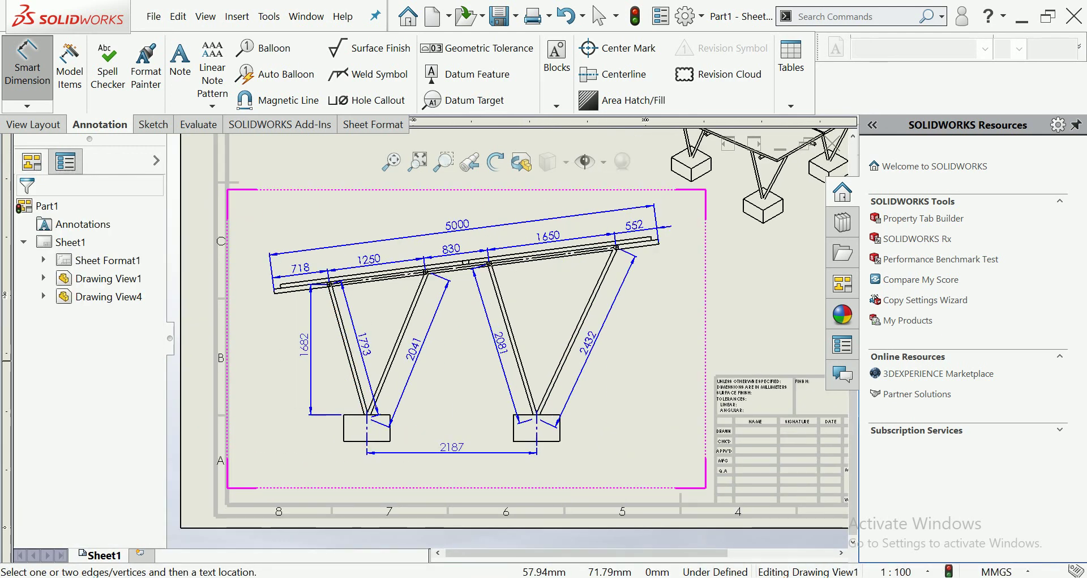
{"action": "left_click", "coordinate": [304, 343]}
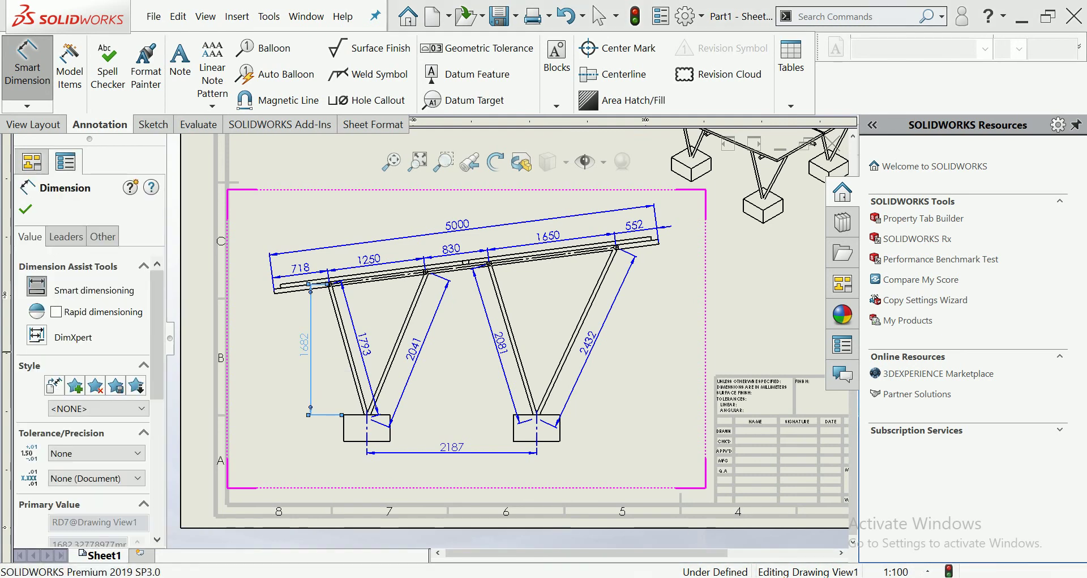
{"action": "key", "text": "Delete"}
{"action": "scroll", "coordinate": [508, 339], "scroll_direction": "up", "scroll_amount": 2}
{"action": "scroll", "coordinate": [508, 339], "scroll_direction": "up", "scroll_amount": 1}
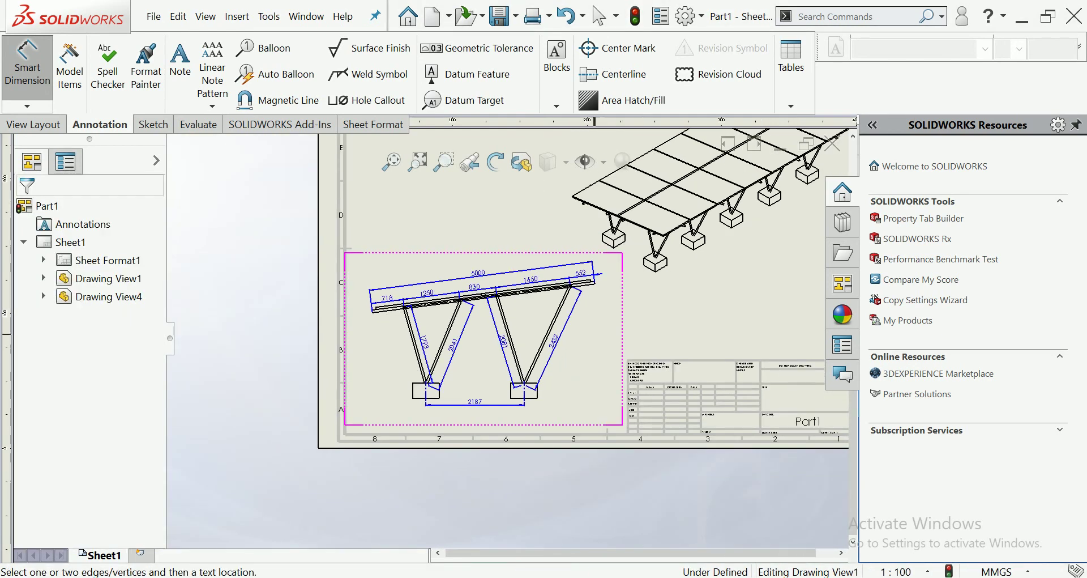
{"action": "scroll", "coordinate": [482, 290], "scroll_direction": "down", "scroll_amount": 3}
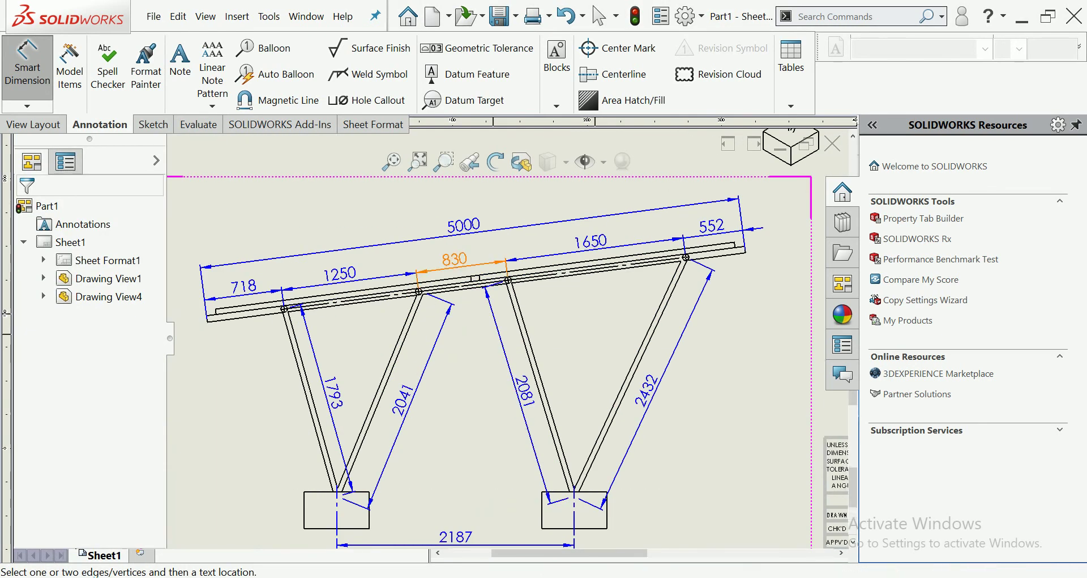
{"action": "scroll", "coordinate": [482, 290], "scroll_direction": "down", "scroll_amount": 1}
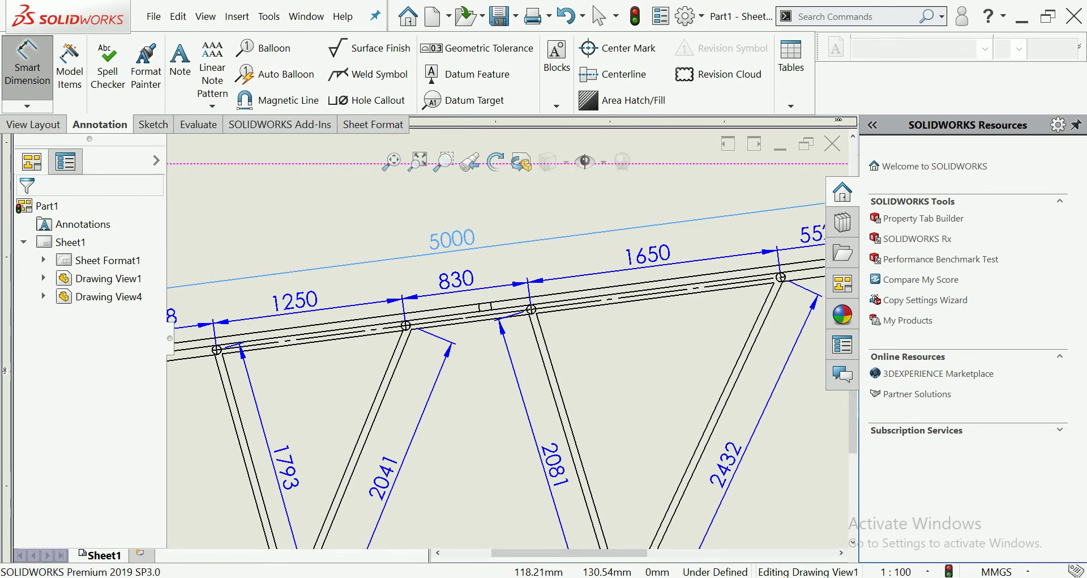
{"action": "scroll", "coordinate": [507, 339], "scroll_direction": "up", "scroll_amount": 3}
{"action": "scroll", "coordinate": [506, 340], "scroll_direction": "up", "scroll_amount": 2}
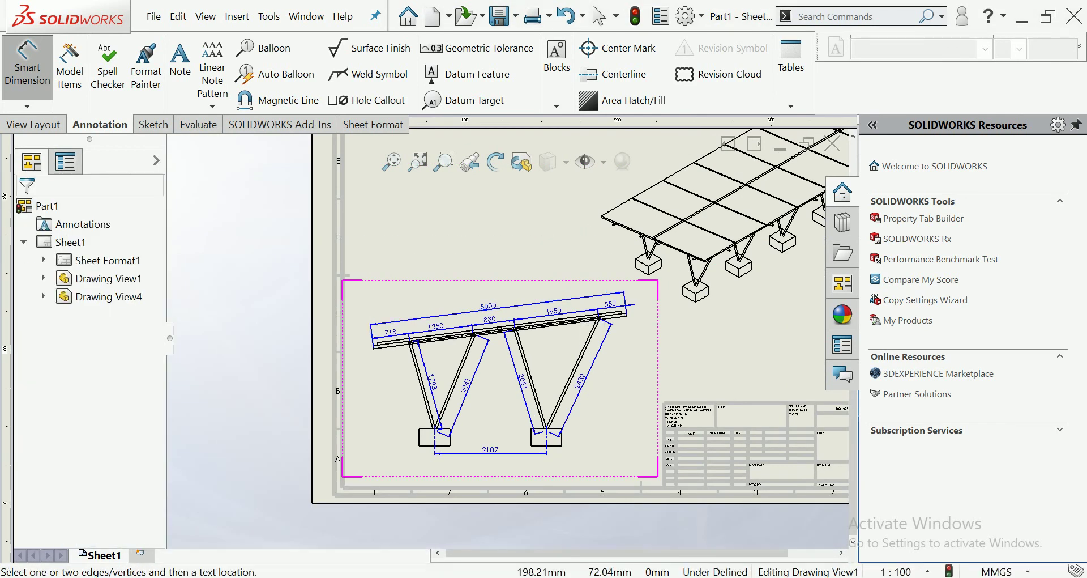
Step: Attach a leader note reading 'OD 48X3 THK' to the left leg and select its text
{"action": "left_click", "coordinate": [180, 62]}
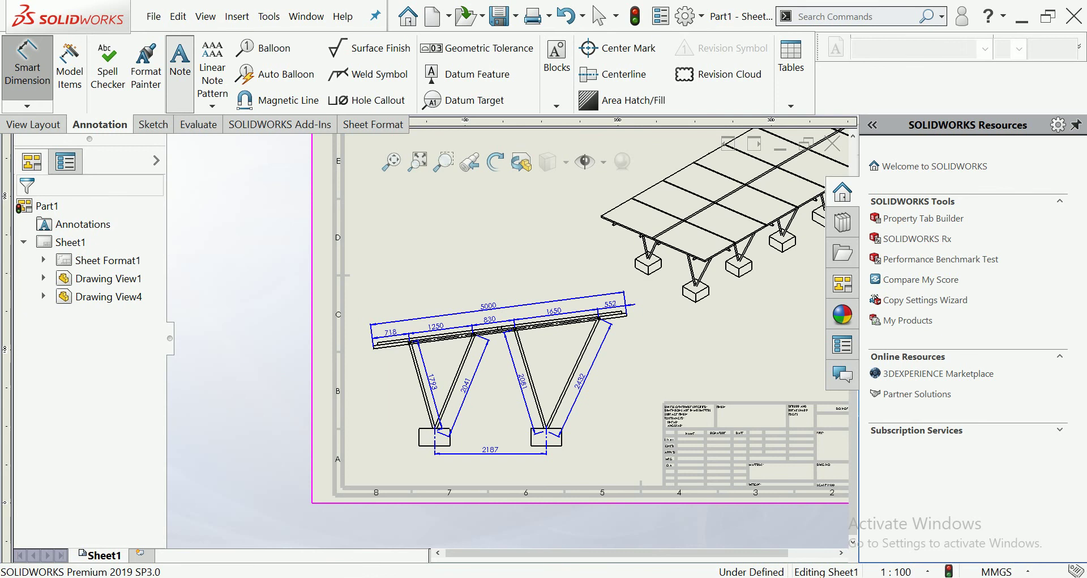
{"action": "scroll", "coordinate": [417, 387], "scroll_direction": "down", "scroll_amount": 4}
{"action": "scroll", "coordinate": [417, 388], "scroll_direction": "down", "scroll_amount": 1}
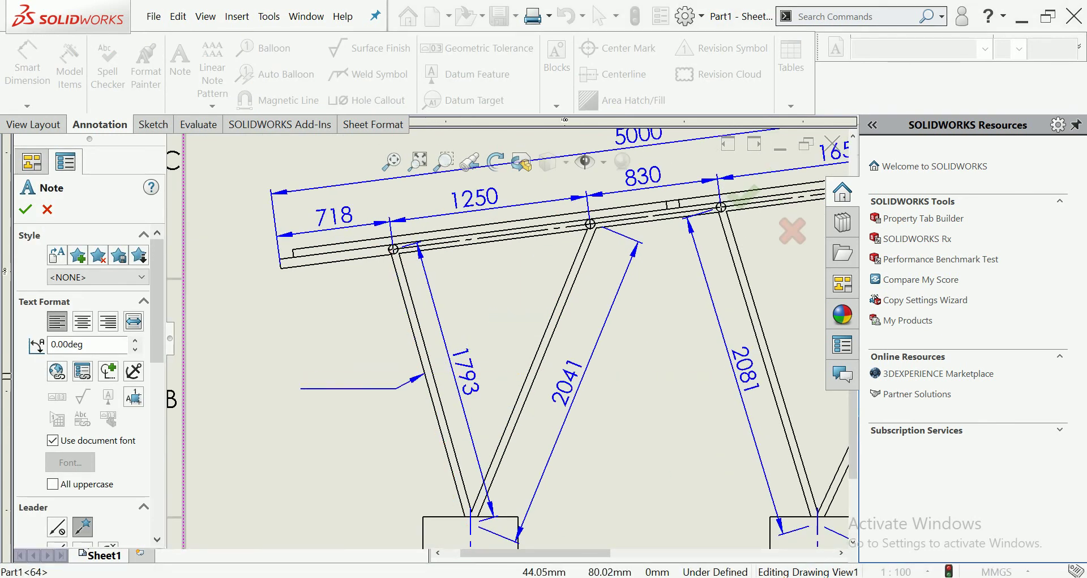
{"action": "left_click", "coordinate": [300, 376]}
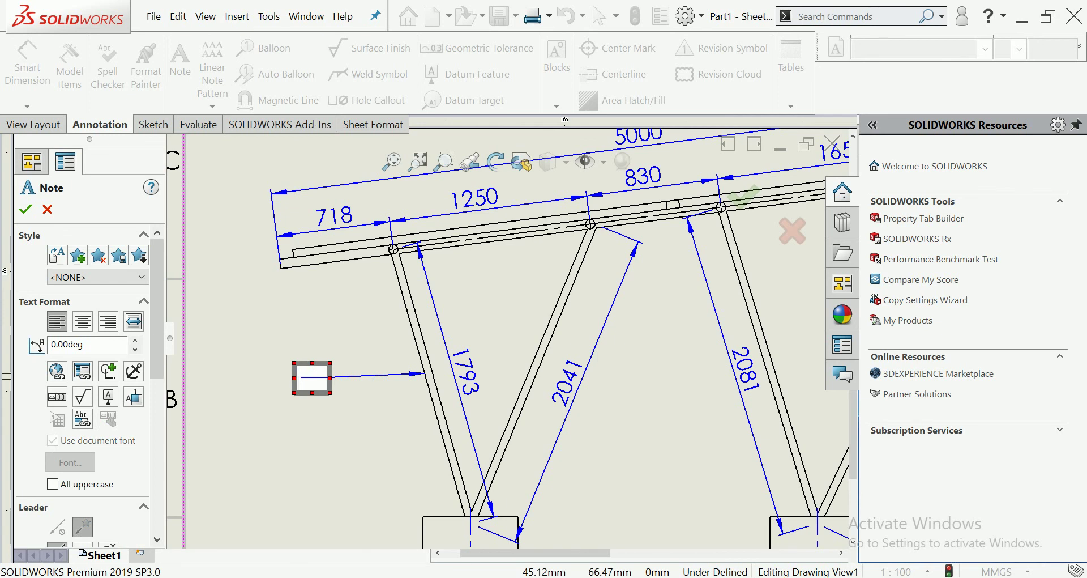
{"action": "type", "text": "od"}
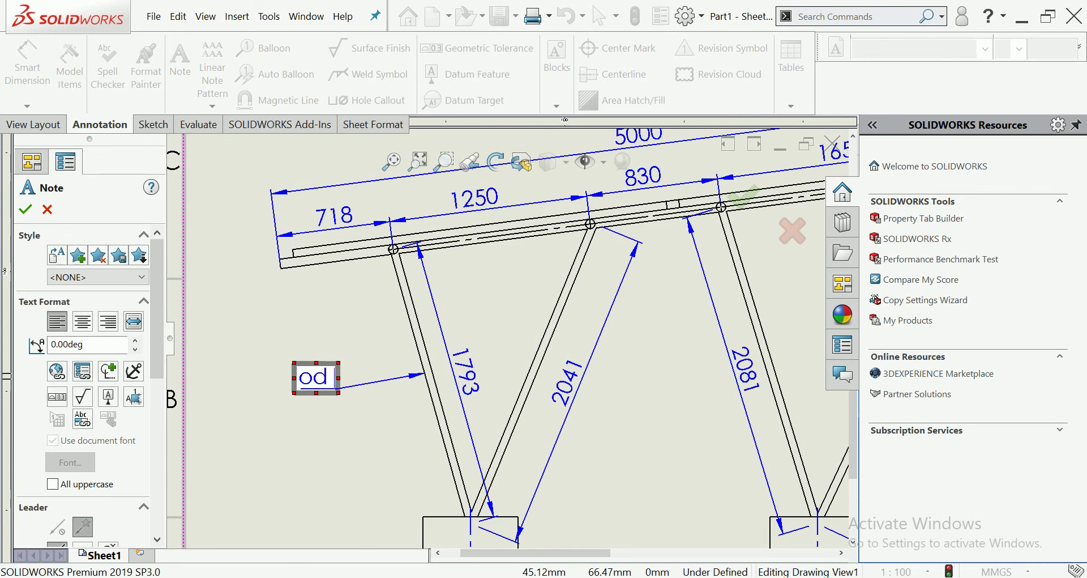
{"action": "key", "text": "BackSpace"}
{"action": "key", "text": "BackSpace"}
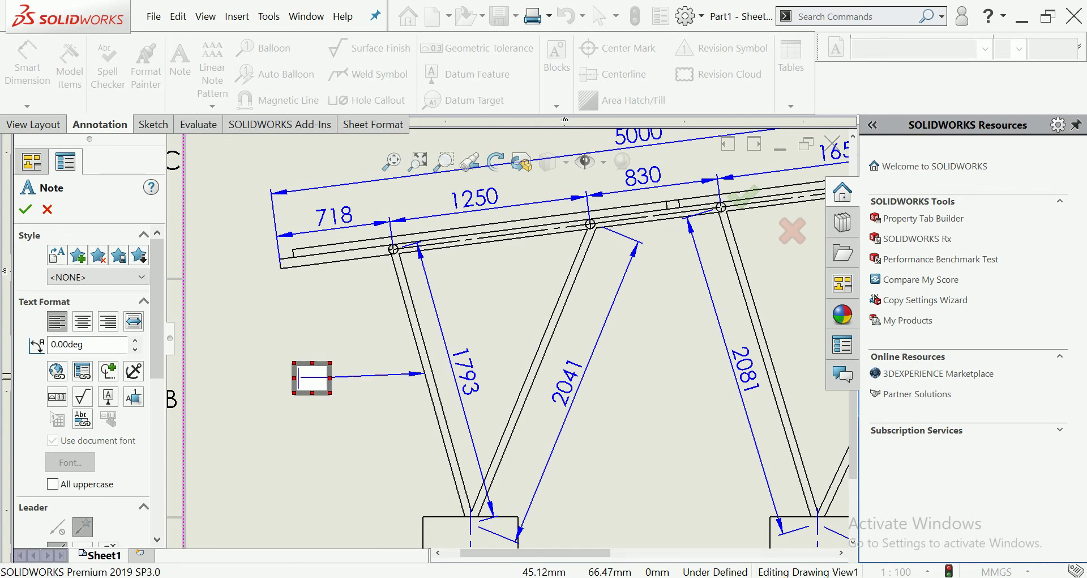
{"action": "type", "text": "OD"}
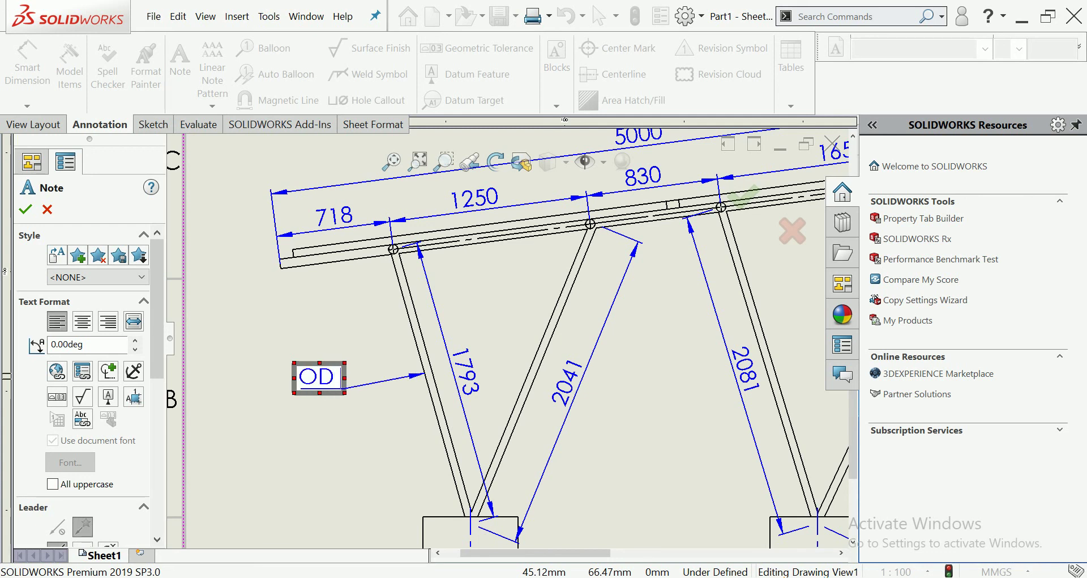
{"action": "type", "text": "48"}
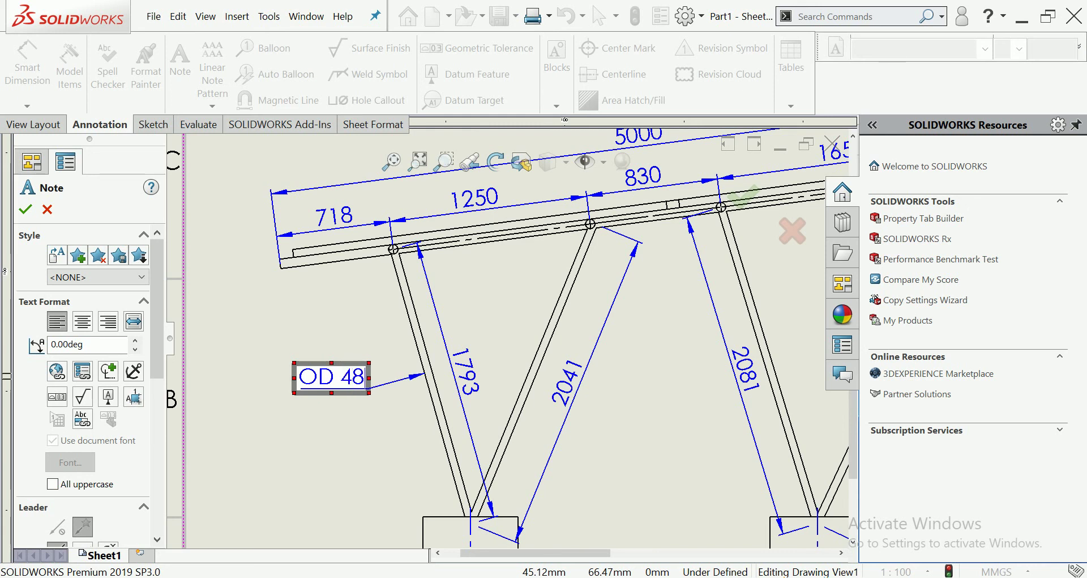
{"action": "type", "text": "X3"}
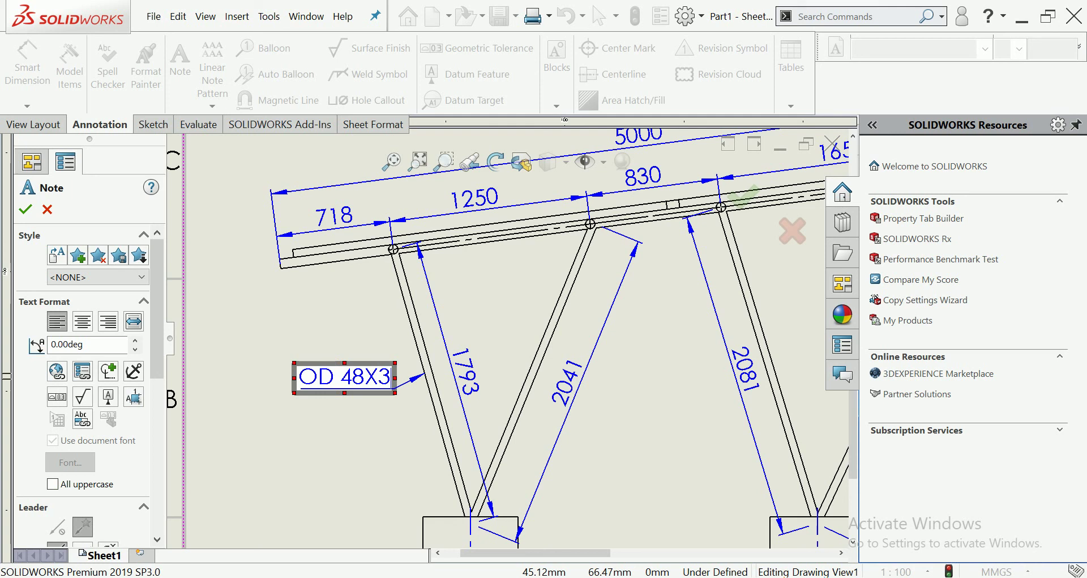
{"action": "type", "text": " THK"}
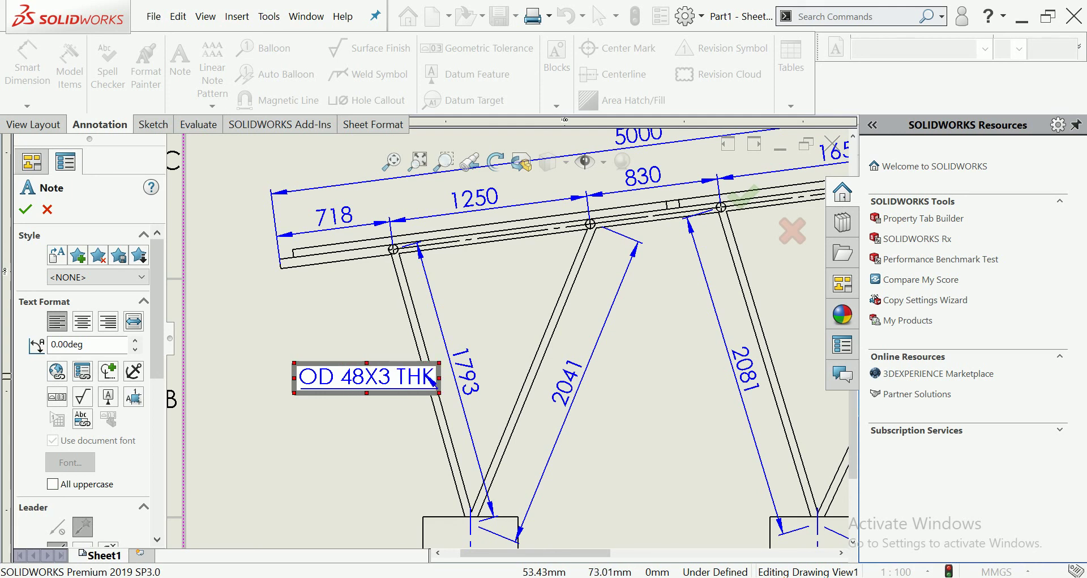
{"action": "key", "text": "ctrl+a"}
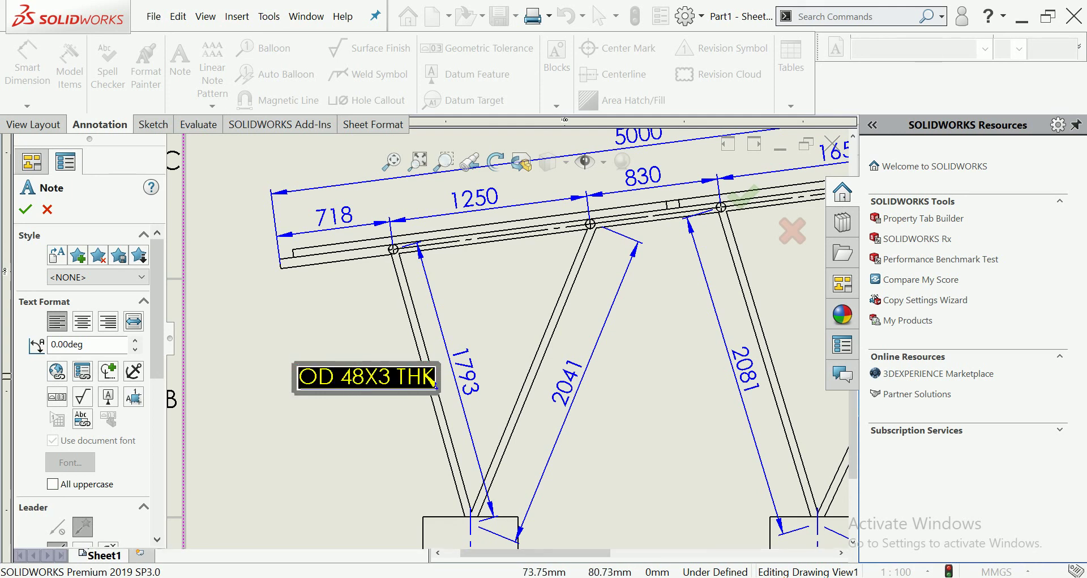
{"action": "right_click", "coordinate": [434, 383]}
Step: Change the pipe note's font height to 8 points and place the note
{"action": "left_click", "coordinate": [419, 317]}
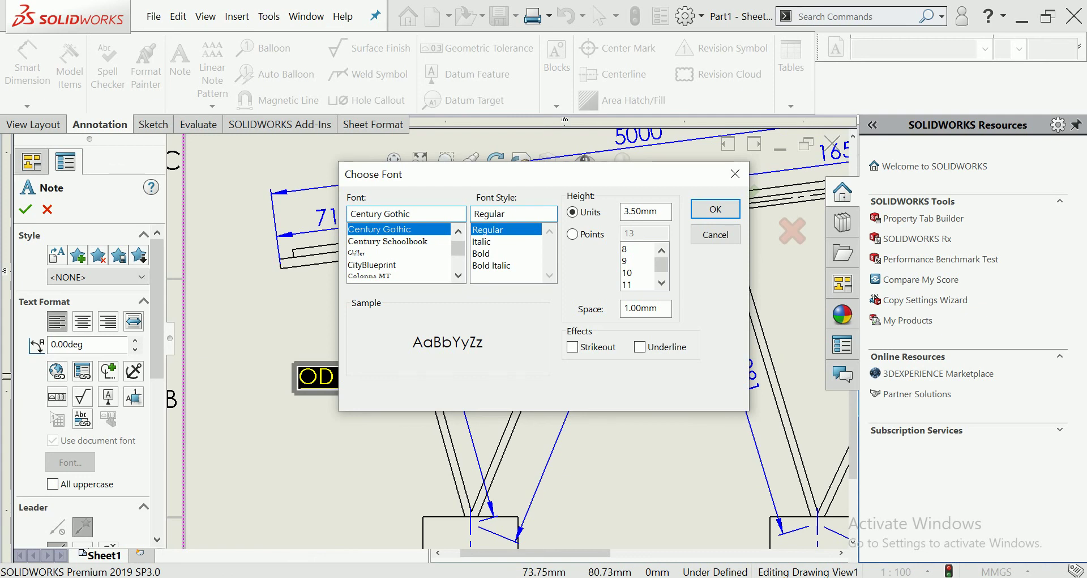
{"action": "left_click", "coordinate": [572, 234]}
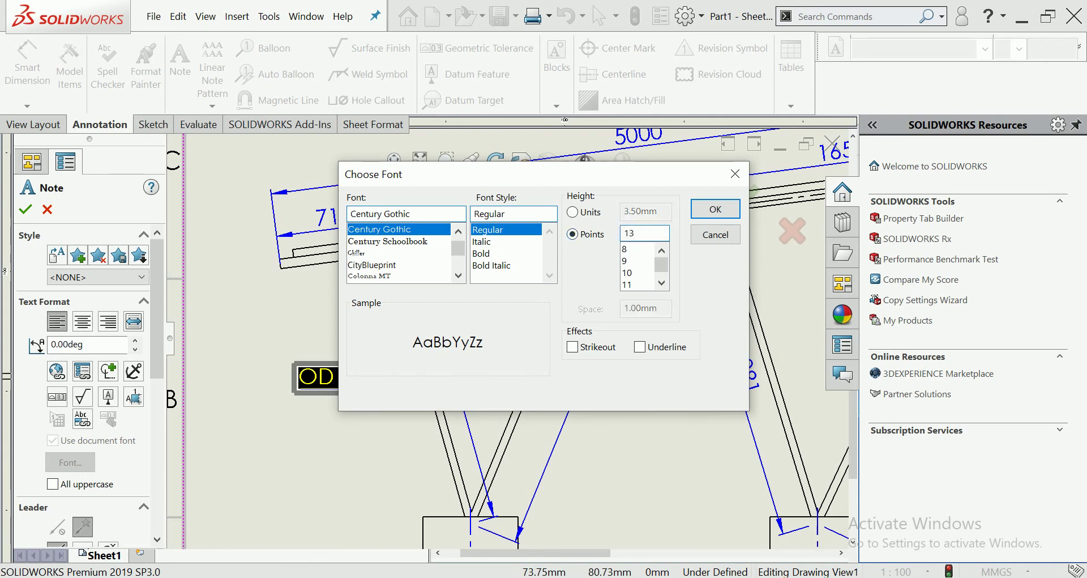
{"action": "left_click", "coordinate": [626, 272]}
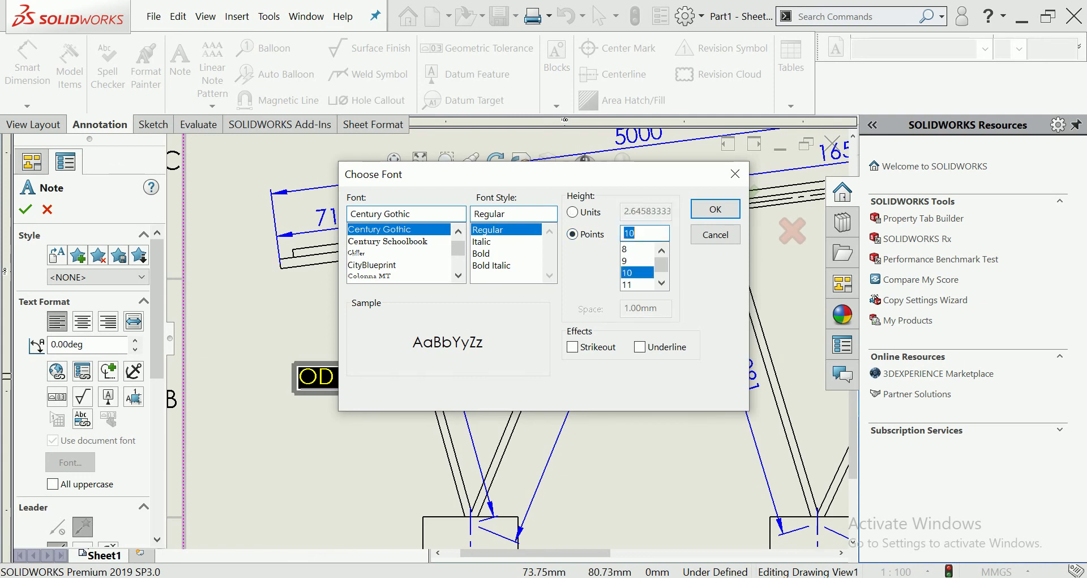
{"action": "left_click", "coordinate": [627, 260]}
{"action": "left_click", "coordinate": [627, 249]}
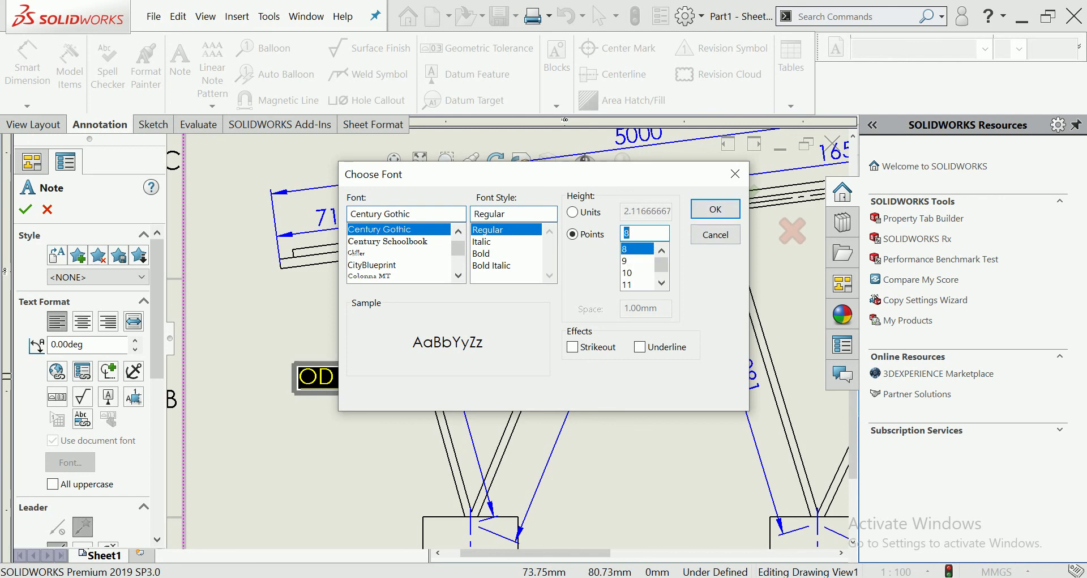
{"action": "left_click", "coordinate": [715, 209]}
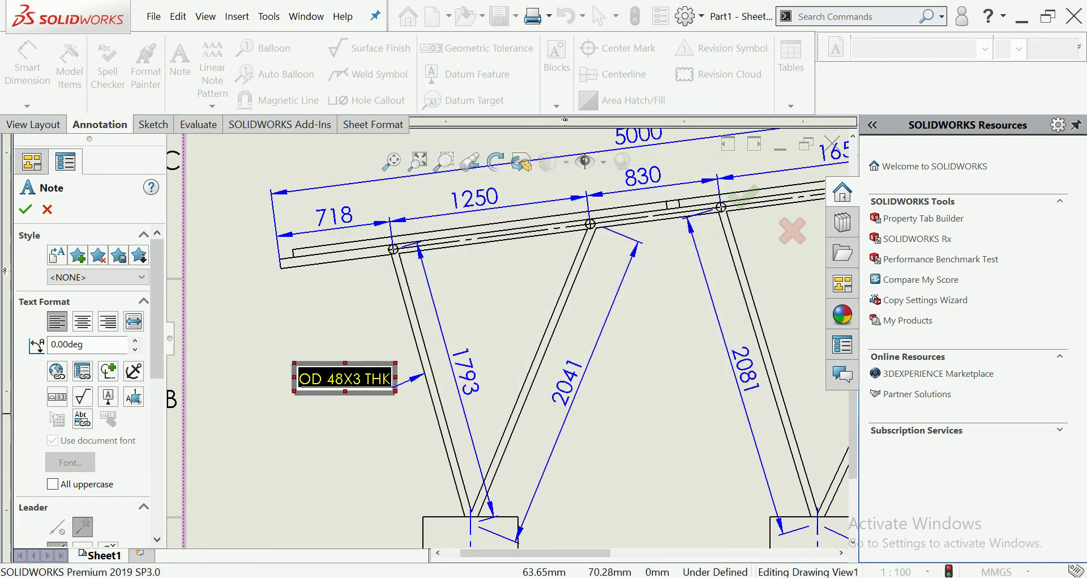
{"action": "left_click", "coordinate": [461, 390]}
{"action": "scroll", "coordinate": [504, 340], "scroll_direction": "up", "scroll_amount": 3}
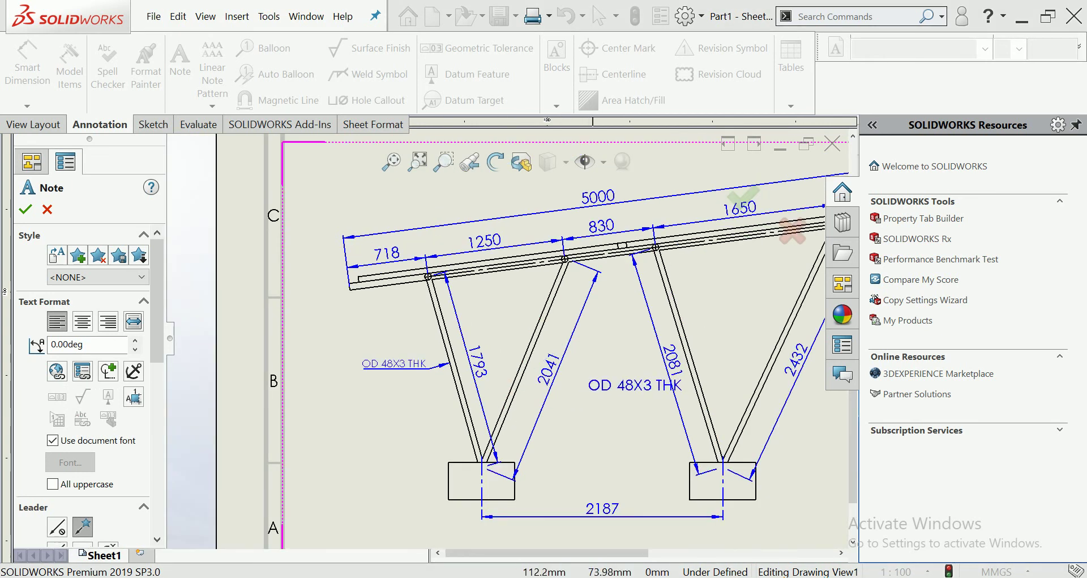
{"action": "scroll", "coordinate": [526, 478], "scroll_direction": "down", "scroll_amount": 2}
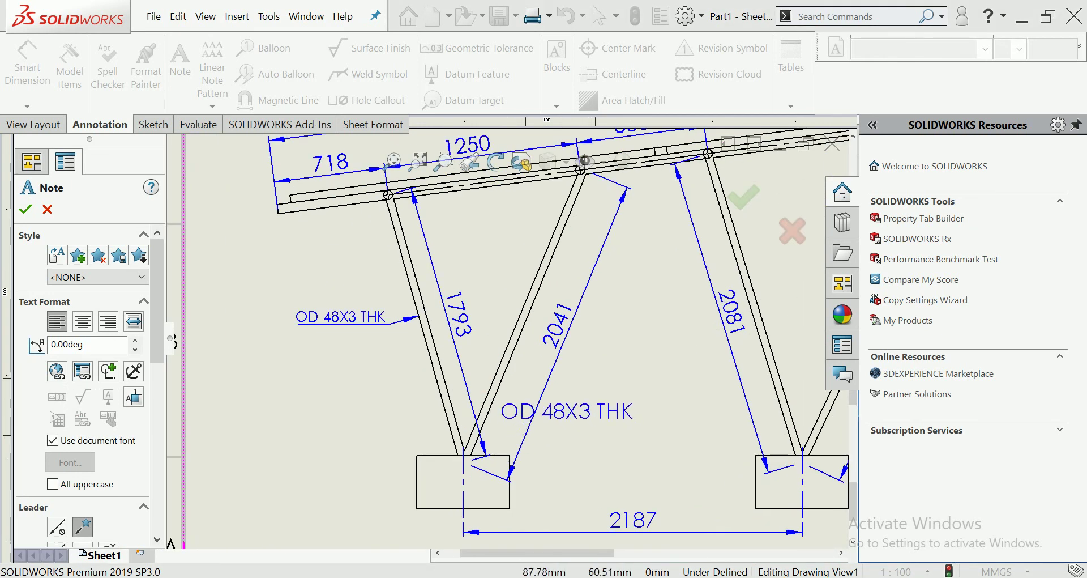
Step: Add a second OD 48X3 THK leader note on a diagonal pipe and set it to 9 pt
{"action": "left_click", "coordinate": [495, 393]}
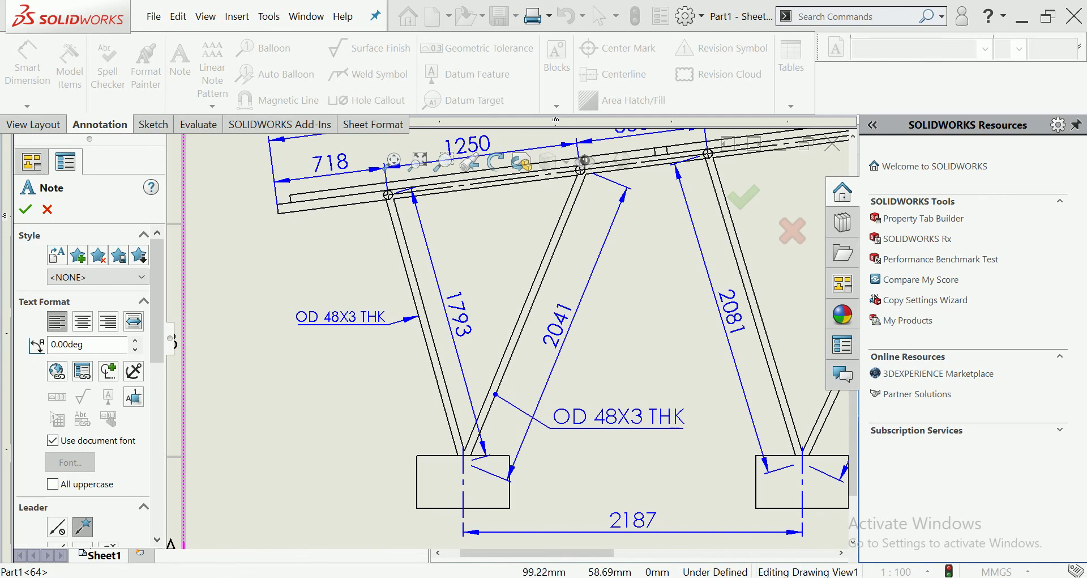
{"action": "left_click", "coordinate": [552, 426]}
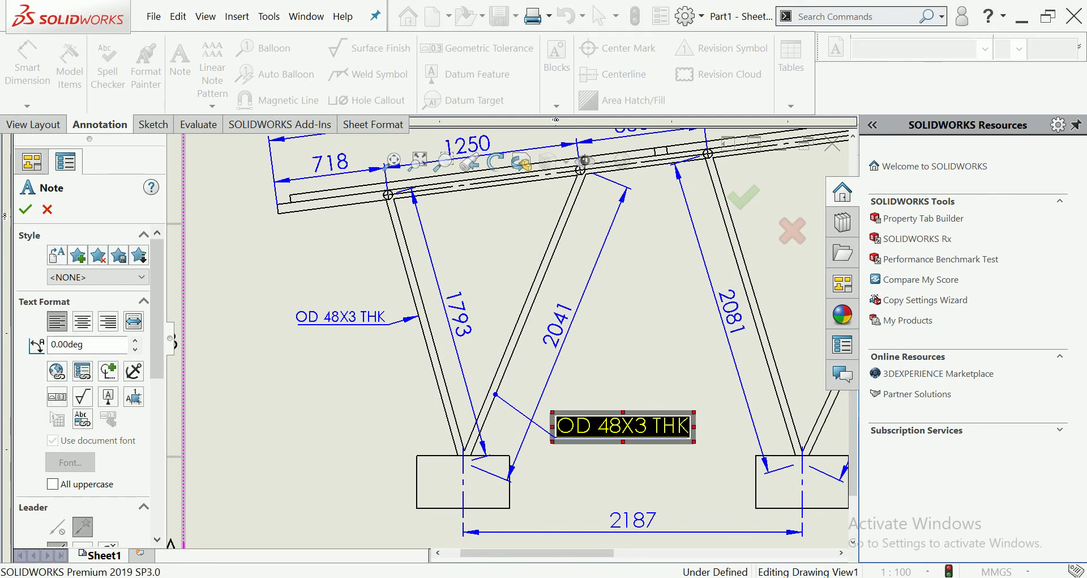
{"action": "right_click", "coordinate": [578, 430]}
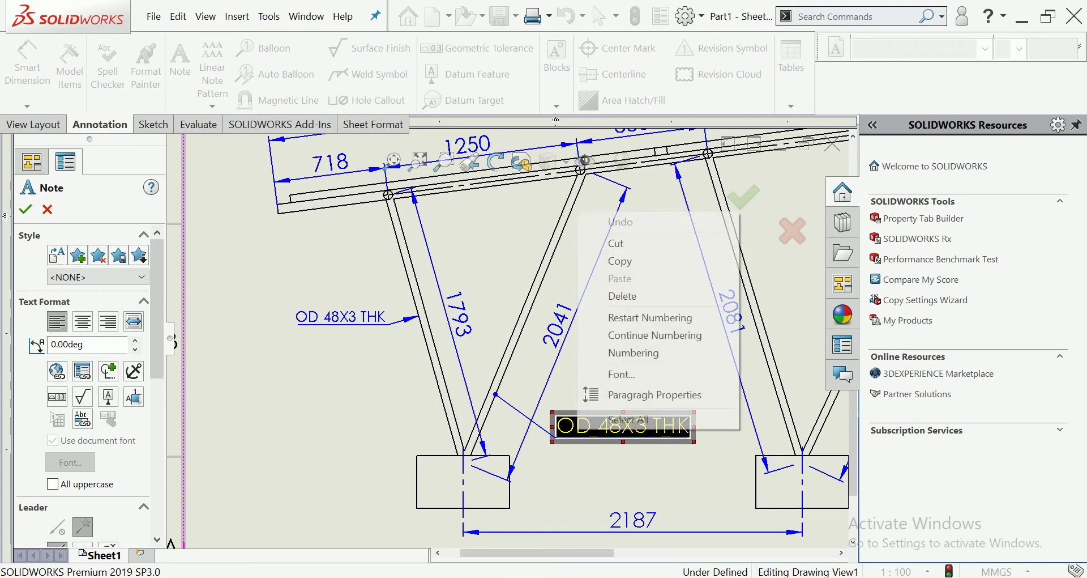
{"action": "key", "text": "Escape"}
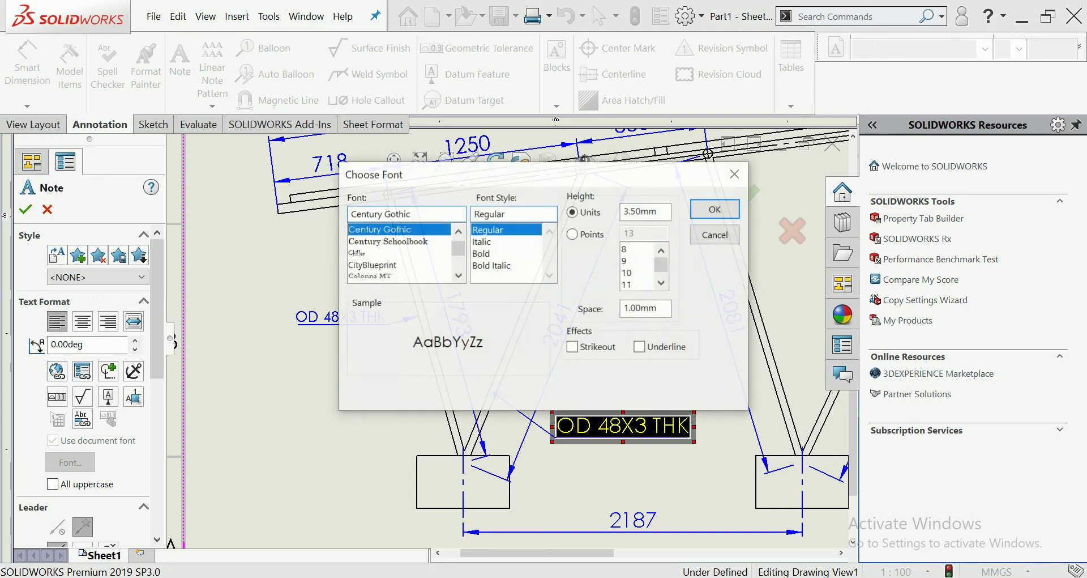
{"action": "left_click", "coordinate": [572, 234]}
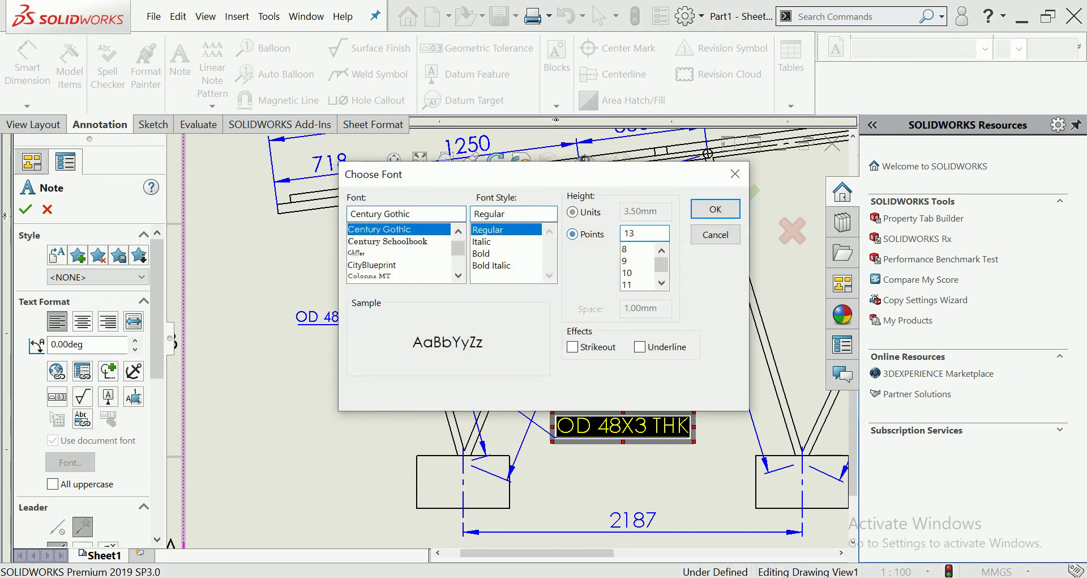
{"action": "left_click", "coordinate": [629, 232]}
{"action": "key", "text": "Return"}
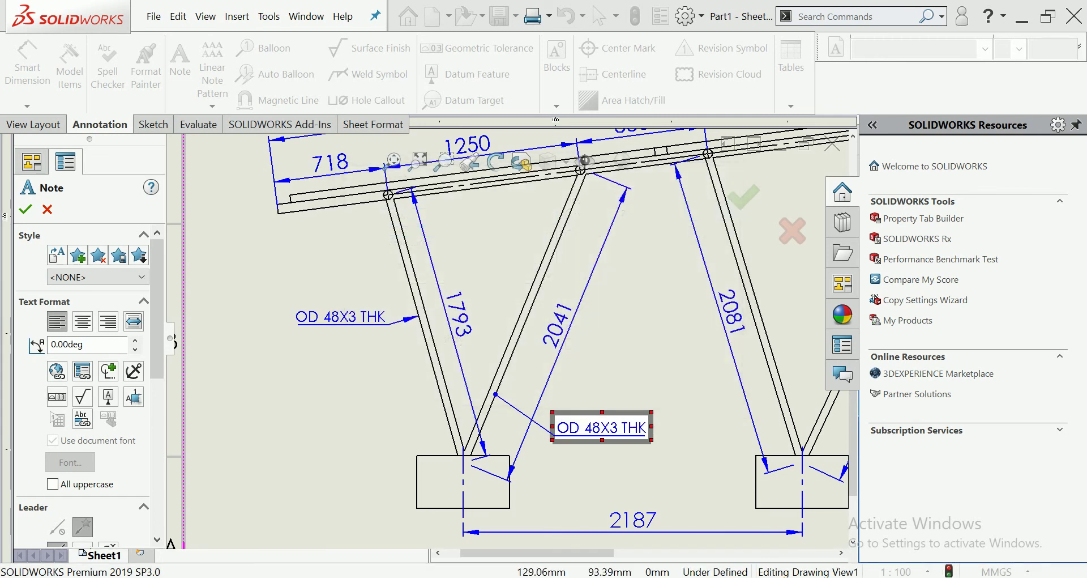
{"action": "key", "text": "Escape"}
{"action": "scroll", "coordinate": [510, 340], "scroll_direction": "up", "scroll_amount": 3}
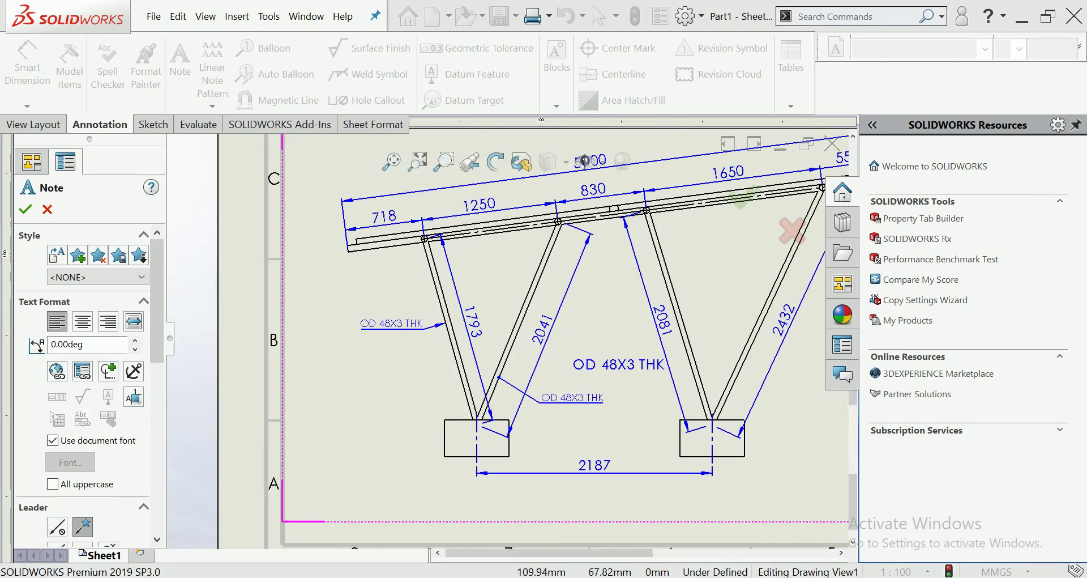
{"action": "scroll", "coordinate": [509, 340], "scroll_direction": "up", "scroll_amount": 3}
{"action": "scroll", "coordinate": [510, 340], "scroll_direction": "down", "scroll_amount": 2}
{"action": "scroll", "coordinate": [708, 255], "scroll_direction": "down", "scroll_amount": 1}
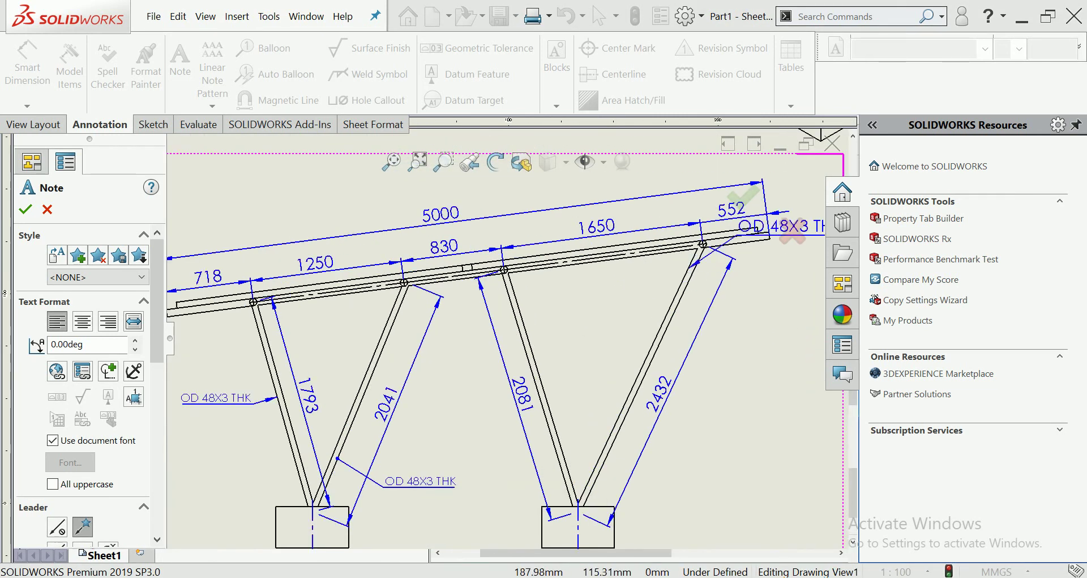
{"action": "scroll", "coordinate": [708, 255], "scroll_direction": "down", "scroll_amount": 2}
{"action": "scroll", "coordinate": [708, 255], "scroll_direction": "down", "scroll_amount": 1}
Step: Add a smaller-font leader note at the beam's right end, edited to read OD 60X3 THK
{"action": "left_click", "coordinate": [600, 305]}
{"action": "left_click", "coordinate": [631, 335]}
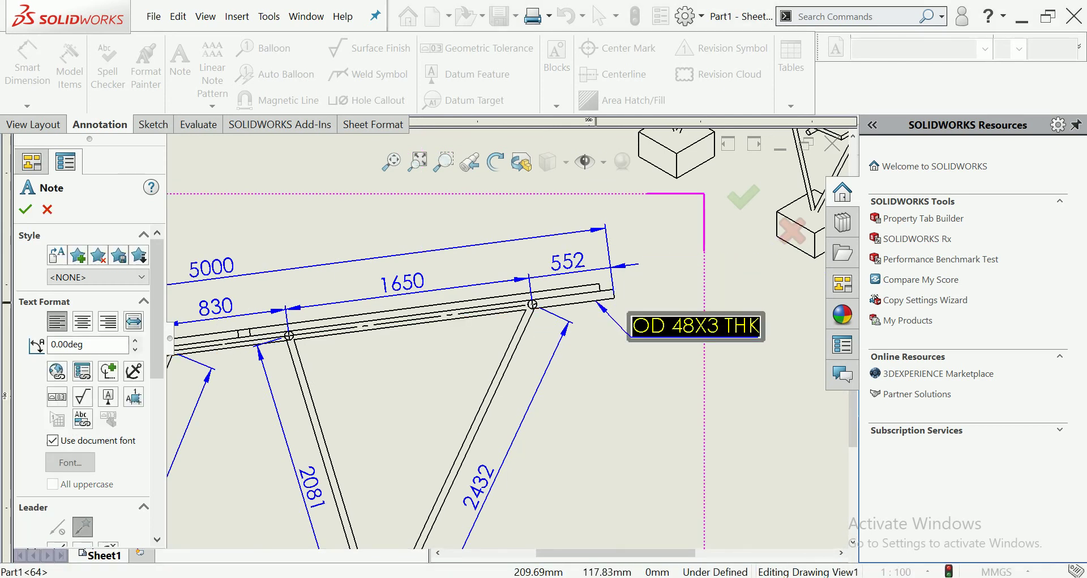
{"action": "right_click", "coordinate": [661, 327]}
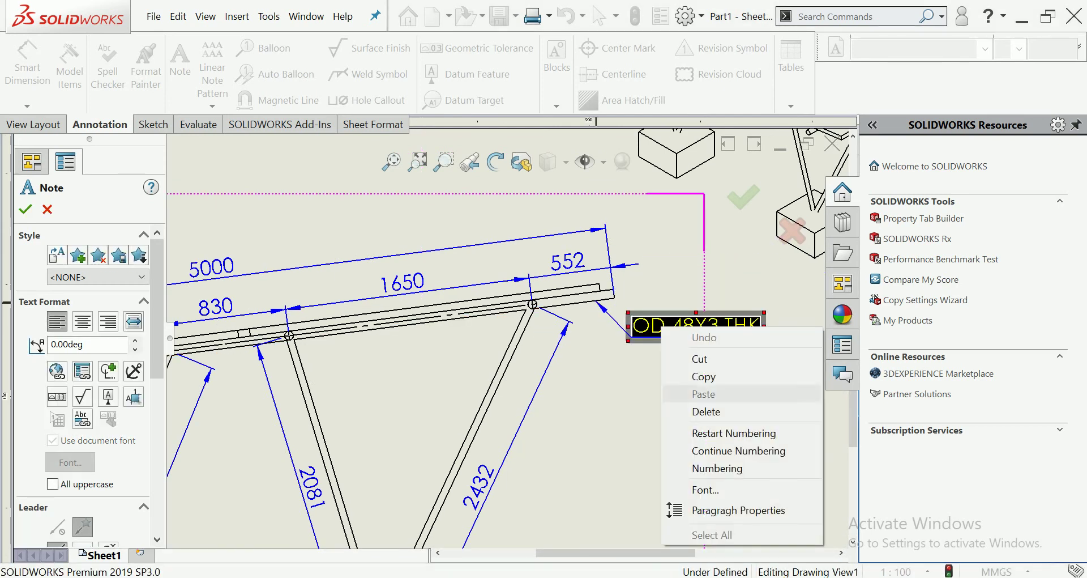
{"action": "left_click", "coordinate": [705, 489]}
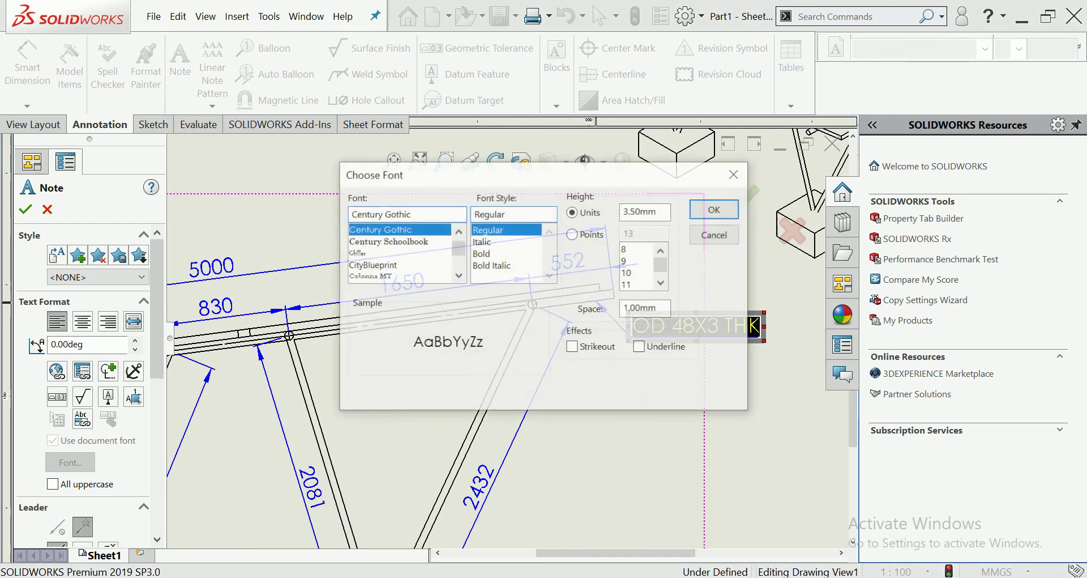
{"action": "left_click", "coordinate": [573, 233]}
{"action": "left_click", "coordinate": [629, 261]}
{"action": "left_click", "coordinate": [715, 209]}
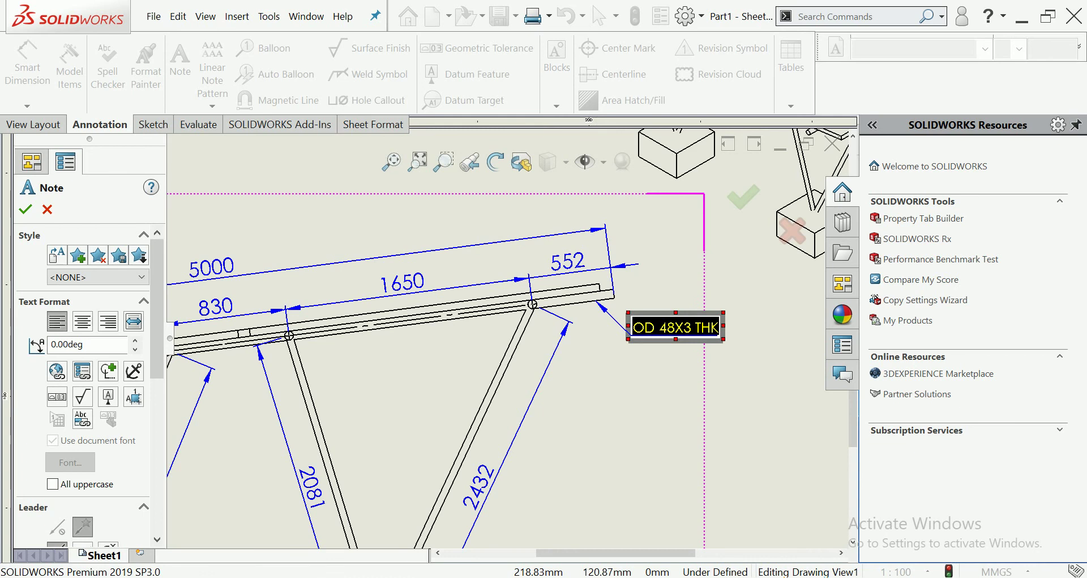
{"action": "left_click_drag", "start_coordinate": [666, 327], "coordinate": [659, 328]}
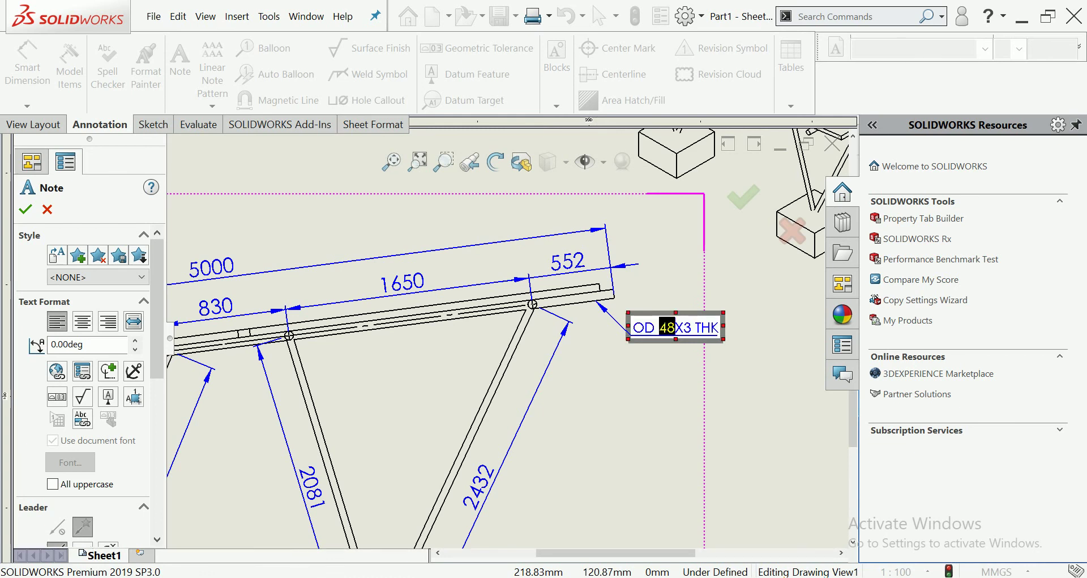
{"action": "type", "text": "60"}
{"action": "left_click", "coordinate": [668, 373]}
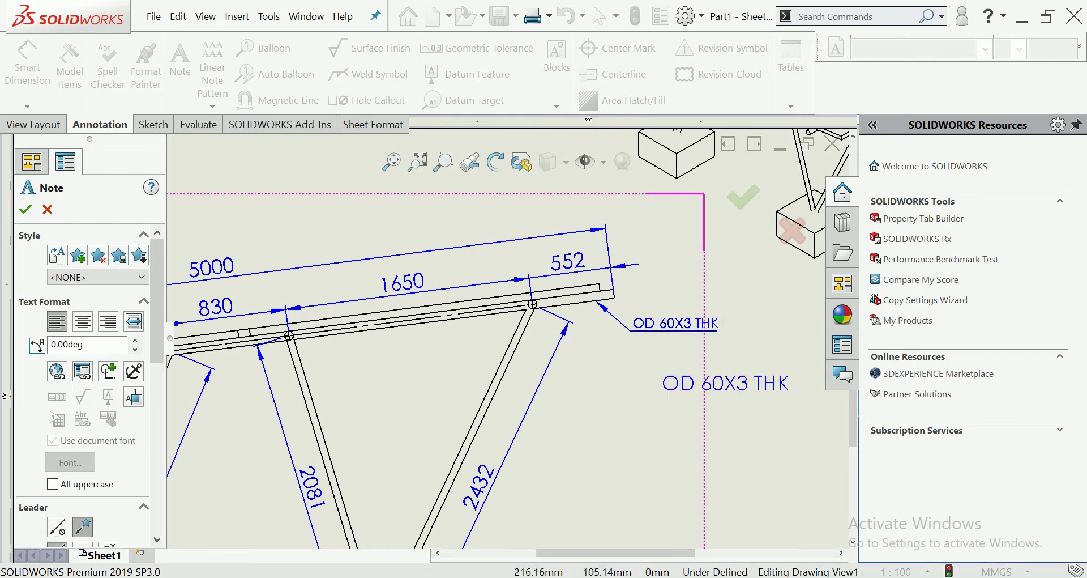
{"action": "scroll", "coordinate": [505, 339], "scroll_direction": "up", "scroll_amount": 4}
{"action": "scroll", "coordinate": [619, 387], "scroll_direction": "up", "scroll_amount": 1}
{"action": "scroll", "coordinate": [566, 379], "scroll_direction": "up", "scroll_amount": 2}
{"action": "scroll", "coordinate": [441, 363], "scroll_direction": "down", "scroll_amount": 3}
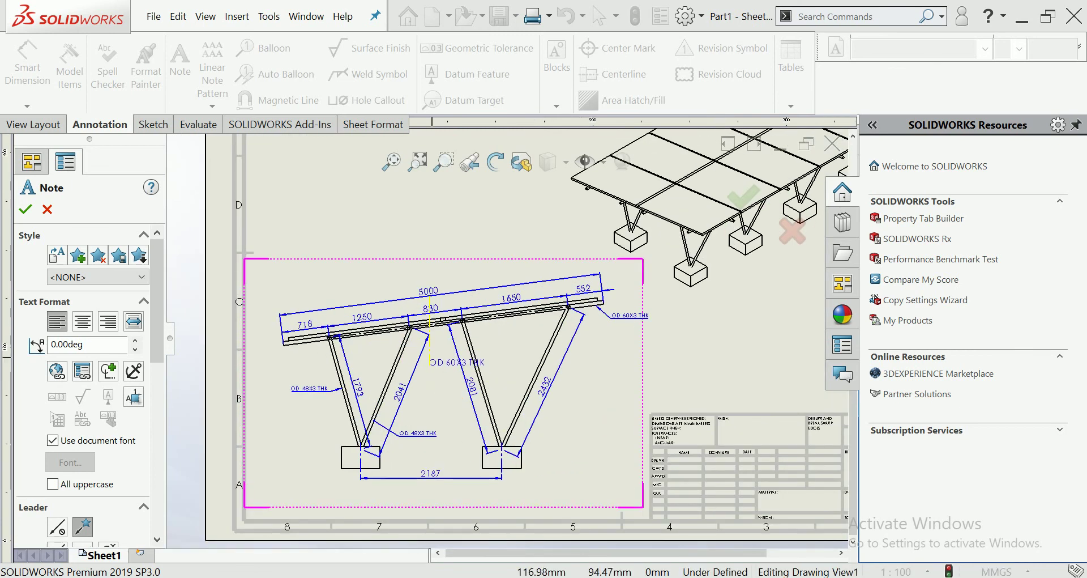
{"action": "scroll", "coordinate": [546, 509], "scroll_direction": "down", "scroll_amount": 3}
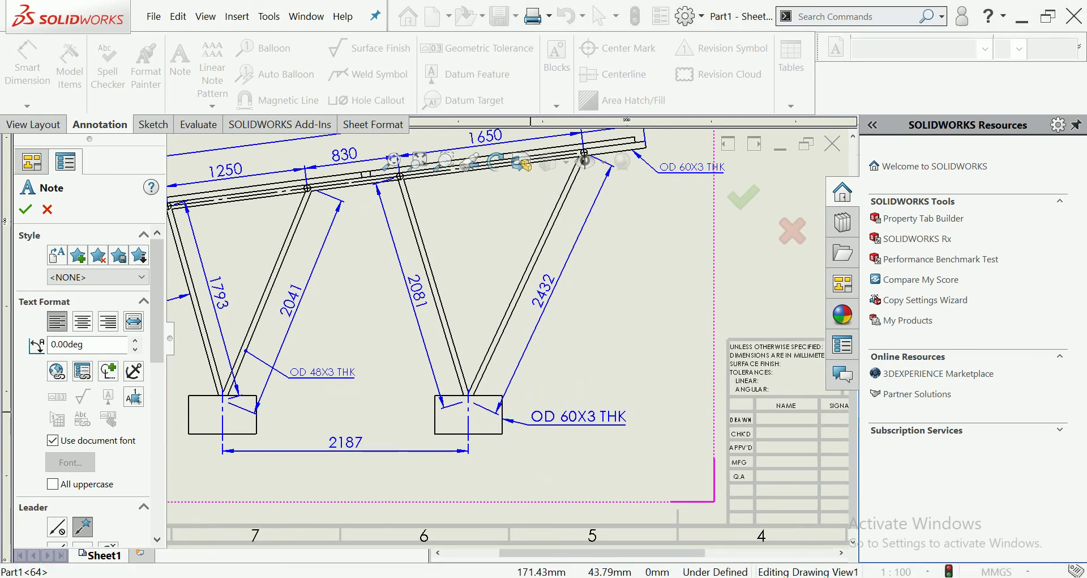
Step: Label the right foundation block with an FDN leader note
{"action": "left_click", "coordinate": [527, 430]}
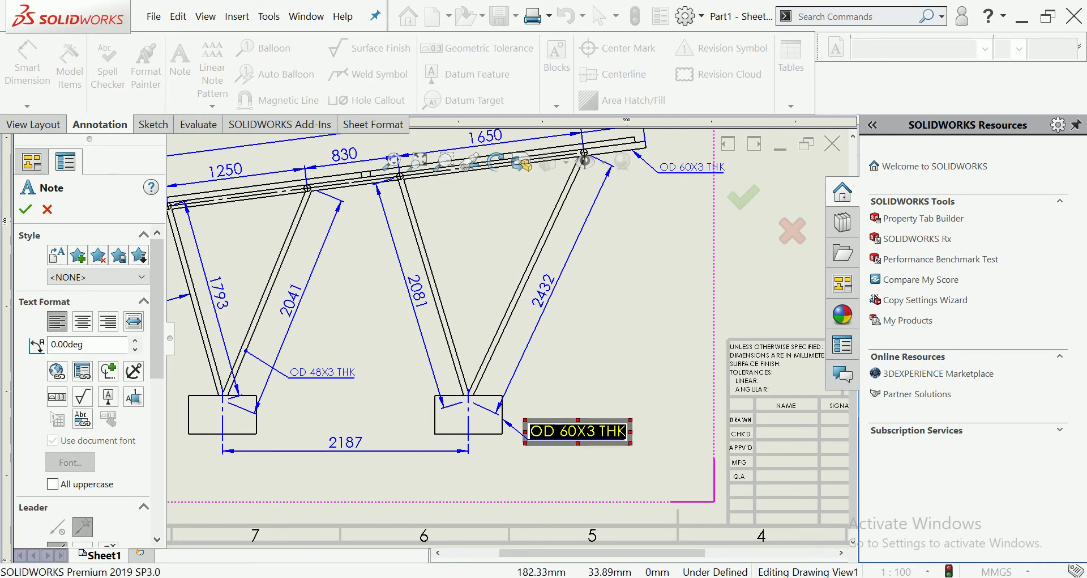
{"action": "type", "text": "FDN"}
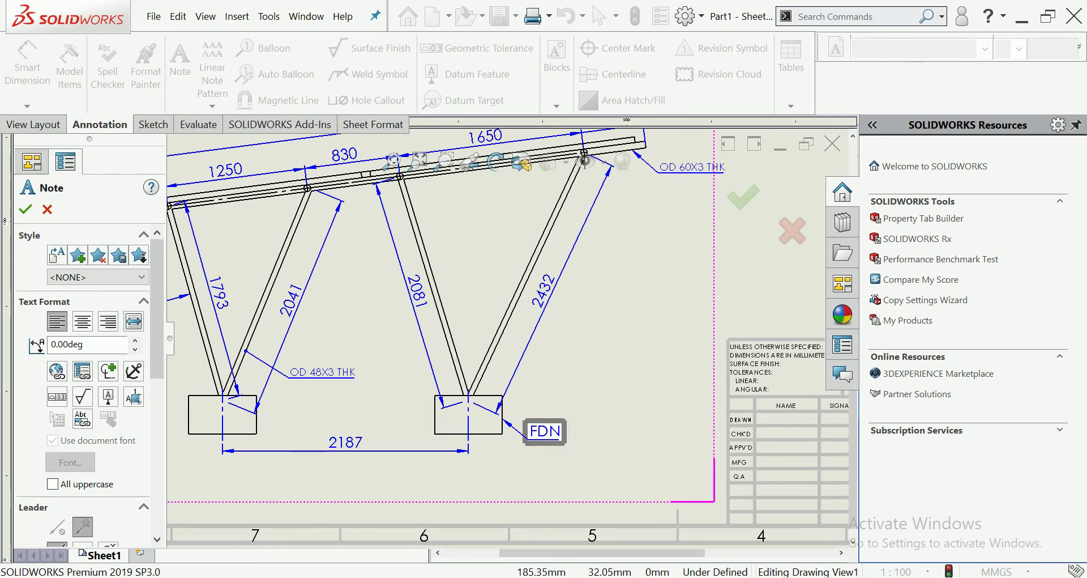
{"action": "scroll", "coordinate": [591, 210], "scroll_direction": "down", "scroll_amount": 5}
{"action": "scroll", "coordinate": [591, 210], "scroll_direction": "up", "scroll_amount": 3}
{"action": "scroll", "coordinate": [591, 210], "scroll_direction": "up", "scroll_amount": 3}
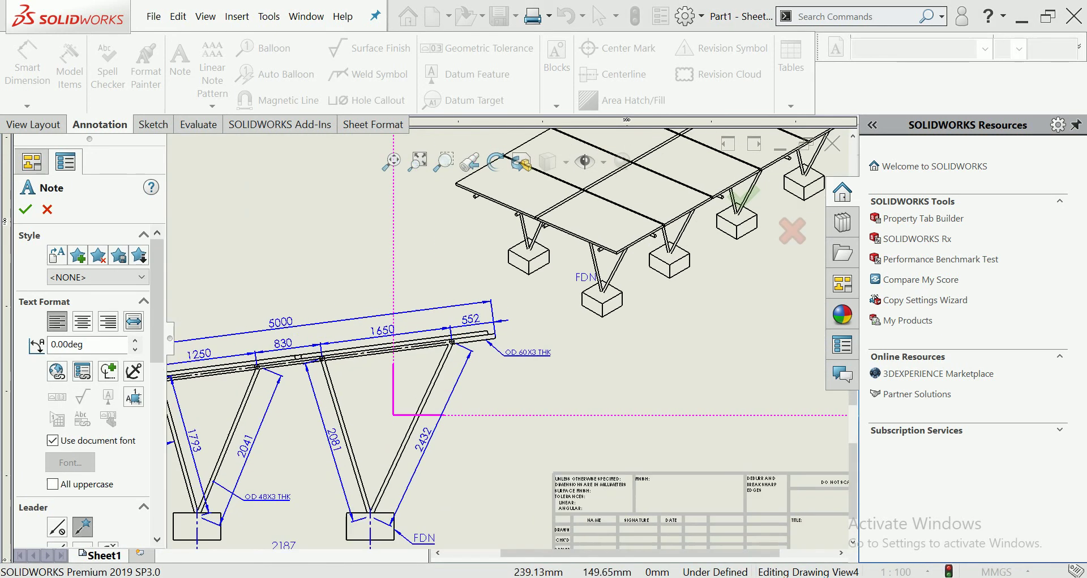
{"action": "left_click", "coordinate": [293, 238]}
Step: Give the isometric drawing view a user-defined 1:45 scale
{"action": "key", "text": "Escape"}
{"action": "key", "text": "f"}
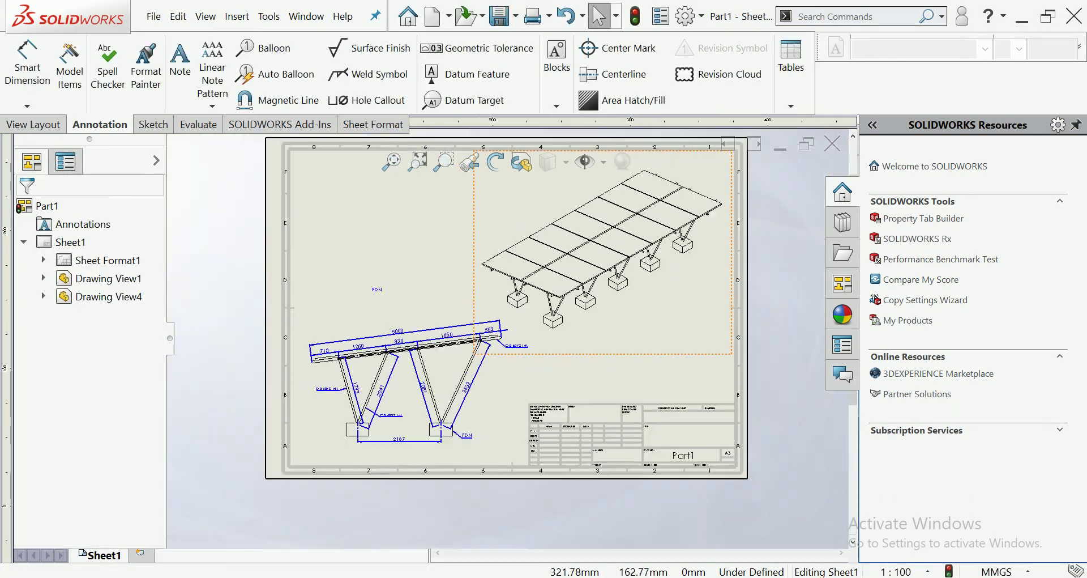
{"action": "left_click", "coordinate": [620, 339]}
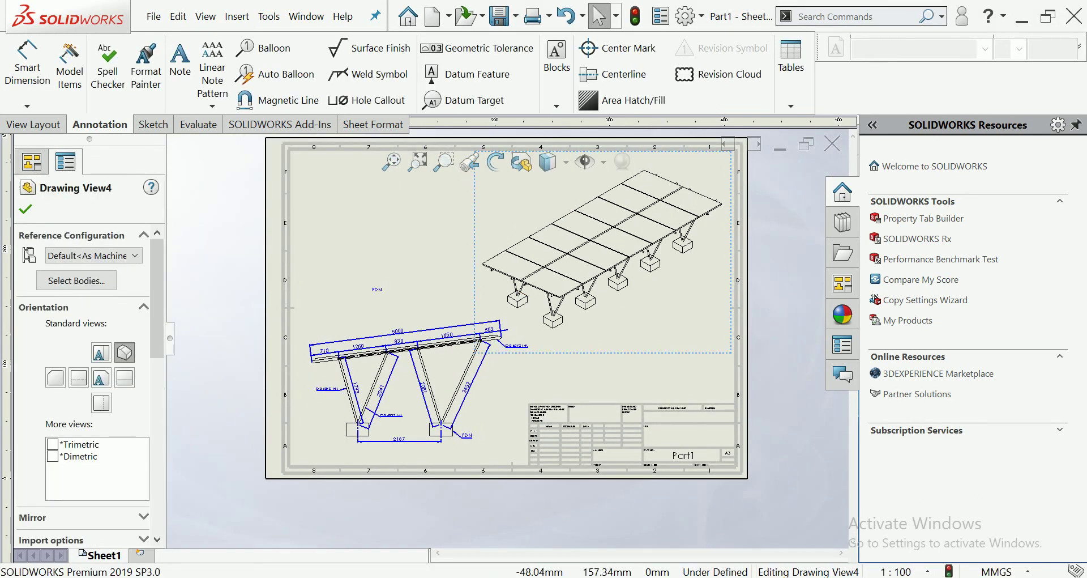
{"action": "scroll", "coordinate": [85, 368], "scroll_direction": "down", "scroll_amount": 5}
{"action": "scroll", "coordinate": [85, 368], "scroll_direction": "down", "scroll_amount": 1}
{"action": "left_click", "coordinate": [141, 422]}
{"action": "scroll", "coordinate": [91, 481], "scroll_direction": "up", "scroll_amount": 2}
{"action": "left_click", "coordinate": [73, 433]}
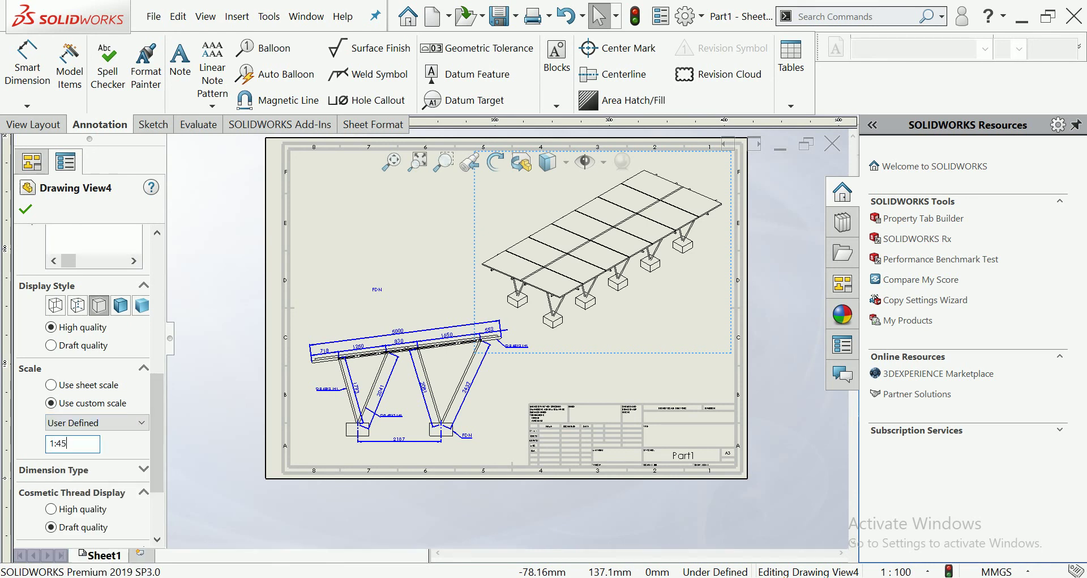
{"action": "scroll", "coordinate": [753, 152], "scroll_direction": "down", "scroll_amount": 3}
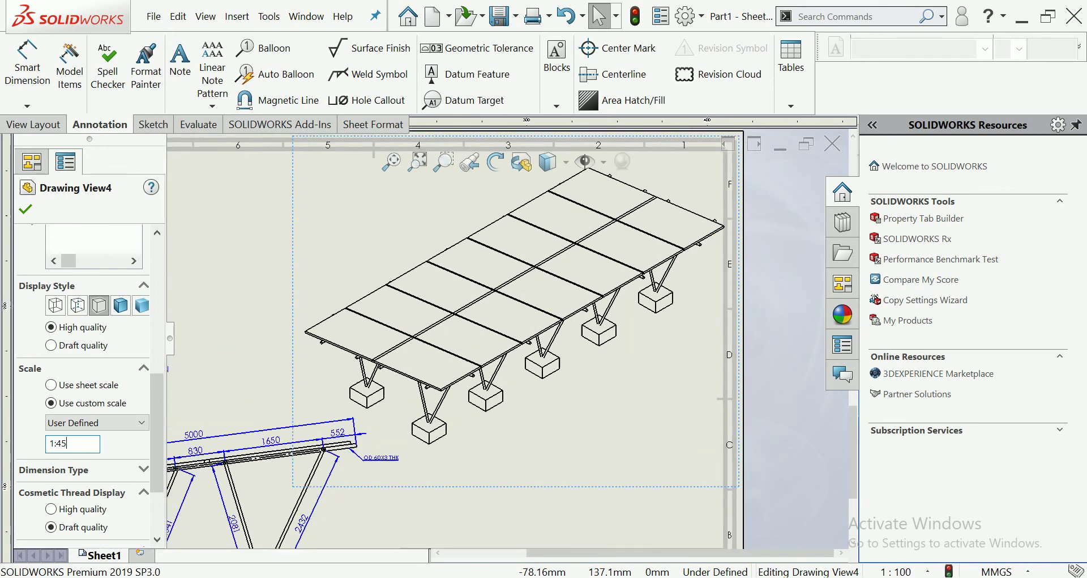
{"action": "key", "text": "Return"}
Step: Display the isometric view as Shaded With Edges and fit the sheet in view
{"action": "left_click", "coordinate": [604, 322]}
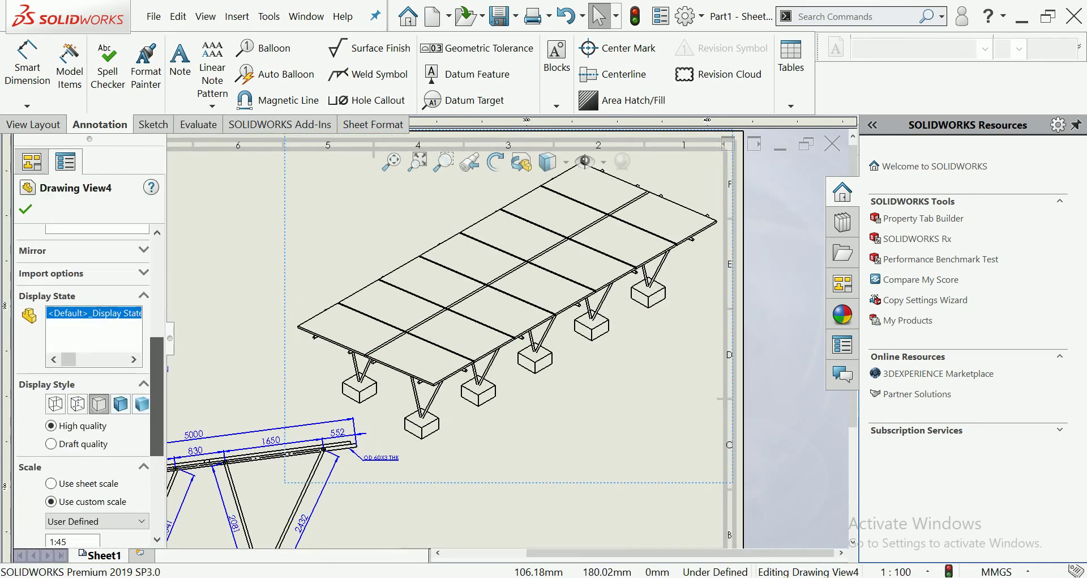
{"action": "left_click", "coordinate": [120, 406]}
{"action": "scroll", "coordinate": [563, 277], "scroll_direction": "up", "scroll_amount": 3}
{"action": "scroll", "coordinate": [563, 277], "scroll_direction": "up", "scroll_amount": 2}
{"action": "key", "text": "Escape"}
{"action": "scroll", "coordinate": [415, 464], "scroll_direction": "down", "scroll_amount": 5}
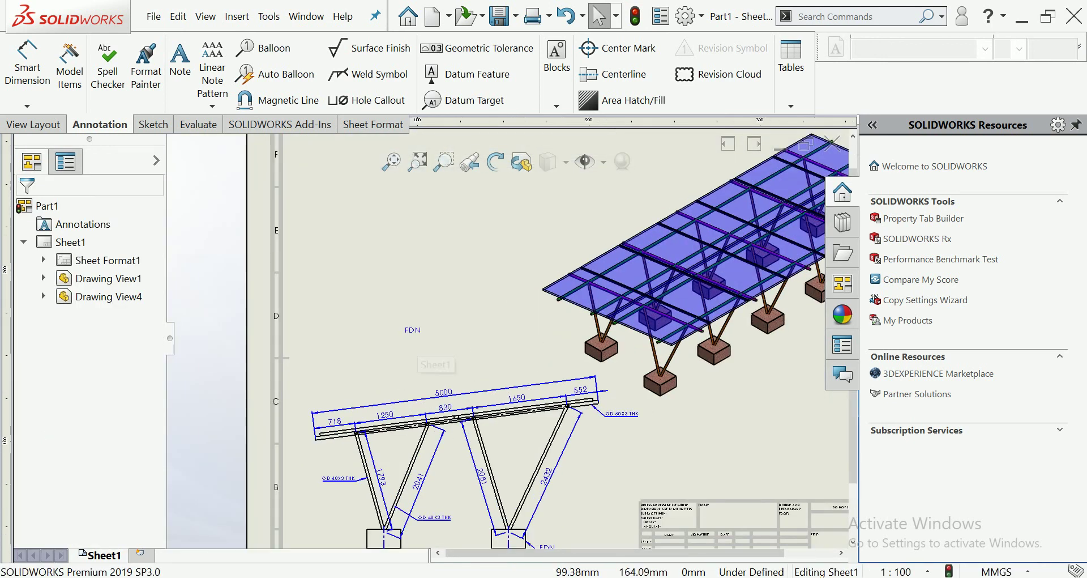
{"action": "left_click", "coordinate": [70, 242]}
{"action": "key", "text": "f"}
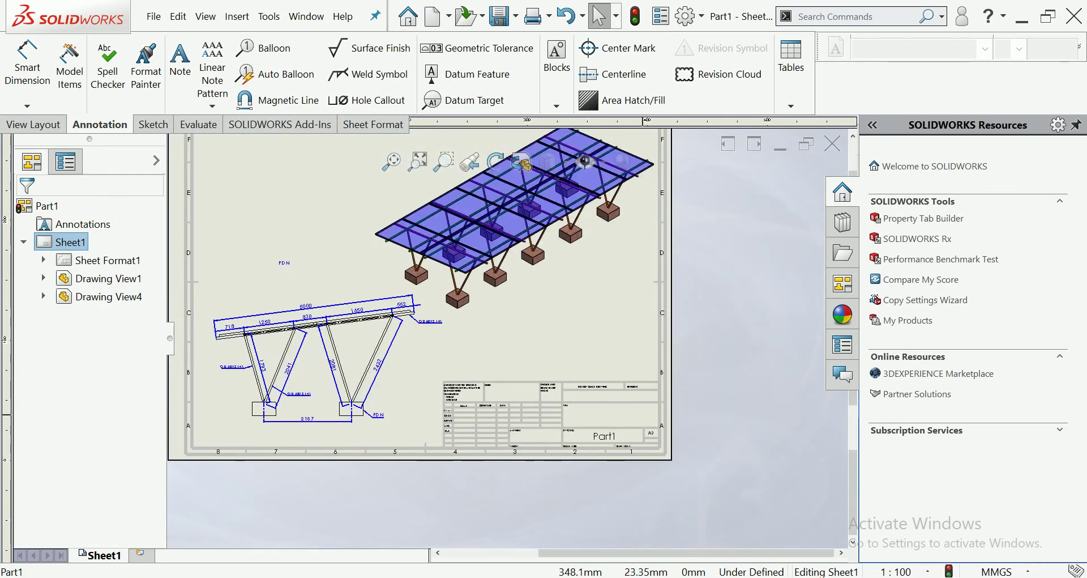
{"action": "scroll", "coordinate": [612, 456], "scroll_direction": "down", "scroll_amount": 3}
{"action": "scroll", "coordinate": [613, 456], "scroll_direction": "down", "scroll_amount": 2}
Step: In the sheet format, replace the Part1 drawing-number text with SOLAR-001
{"action": "right_click", "coordinate": [538, 405]}
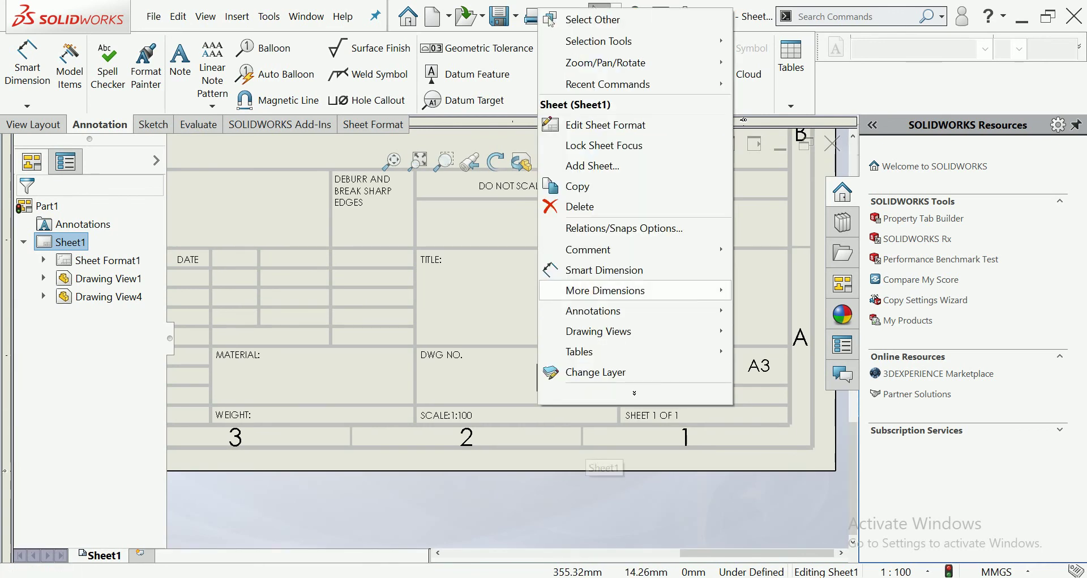
{"action": "left_click", "coordinate": [604, 124]}
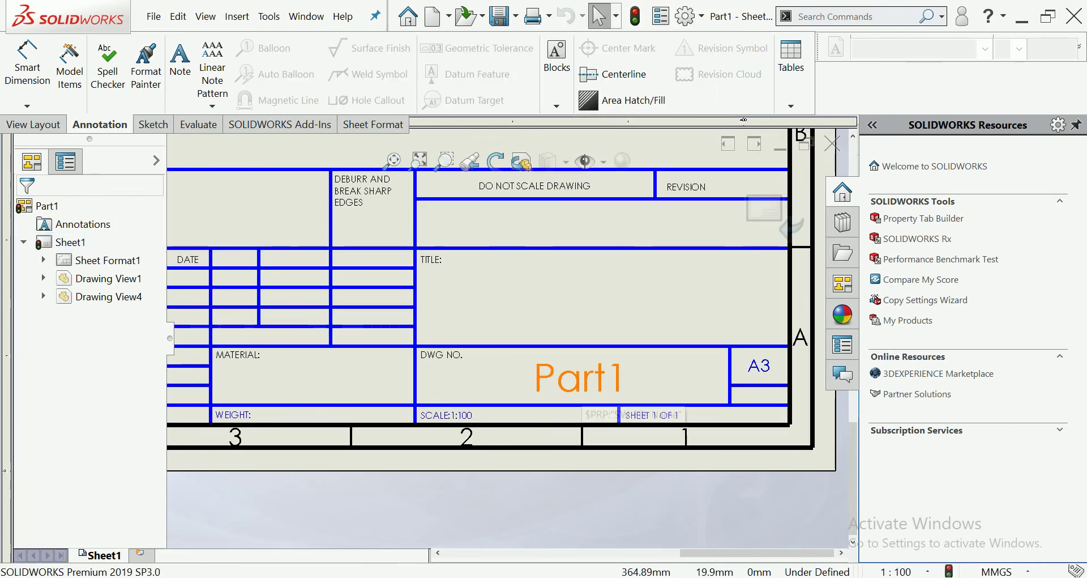
{"action": "left_click", "coordinate": [578, 379]}
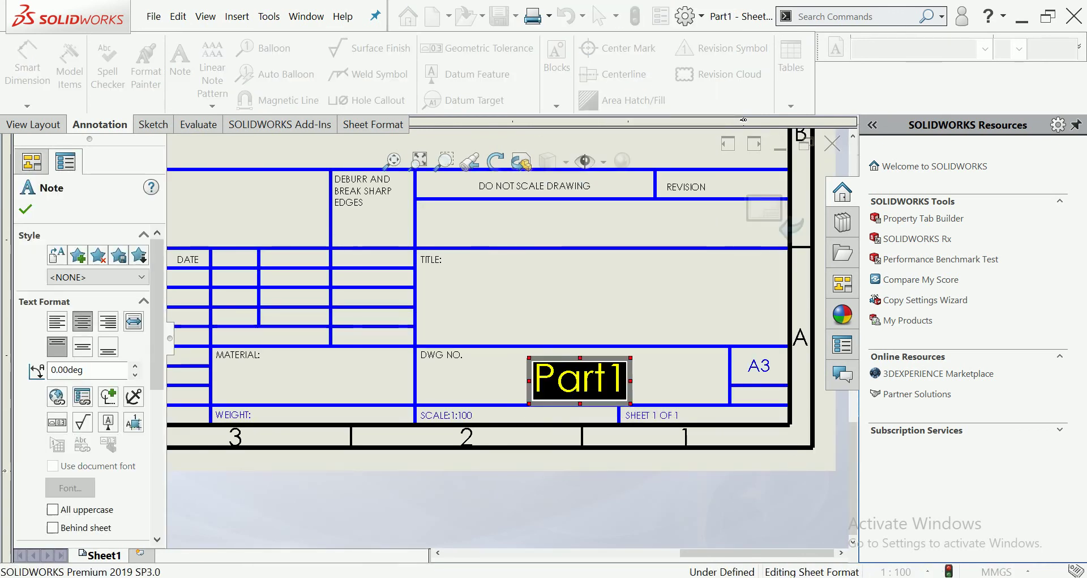
{"action": "type", "text": "RR"}
{"action": "key", "text": "BackSpace"}
{"action": "key", "text": "BackSpace"}
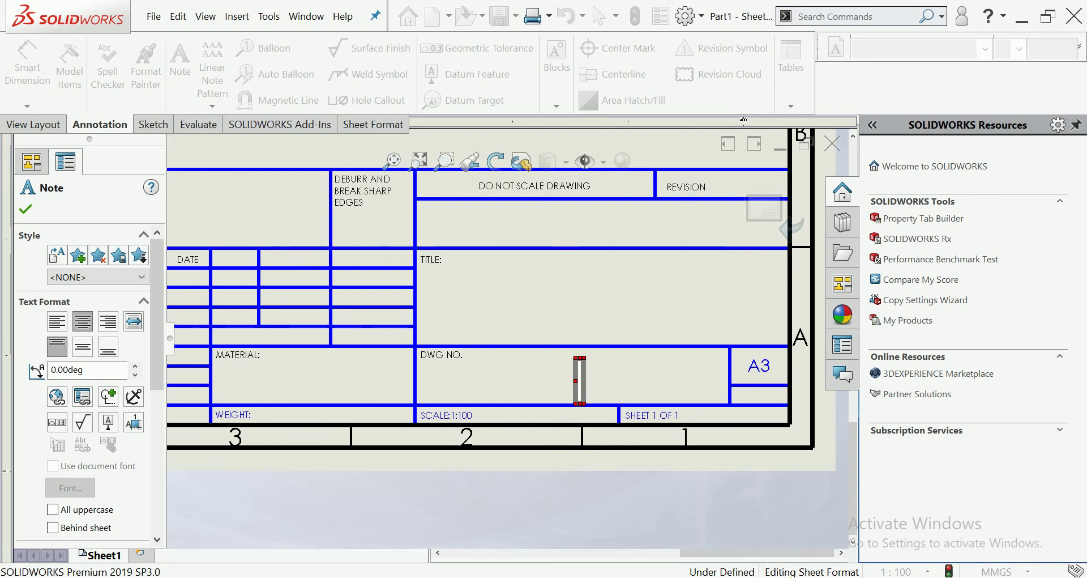
{"action": "type", "text": "SOLAR"}
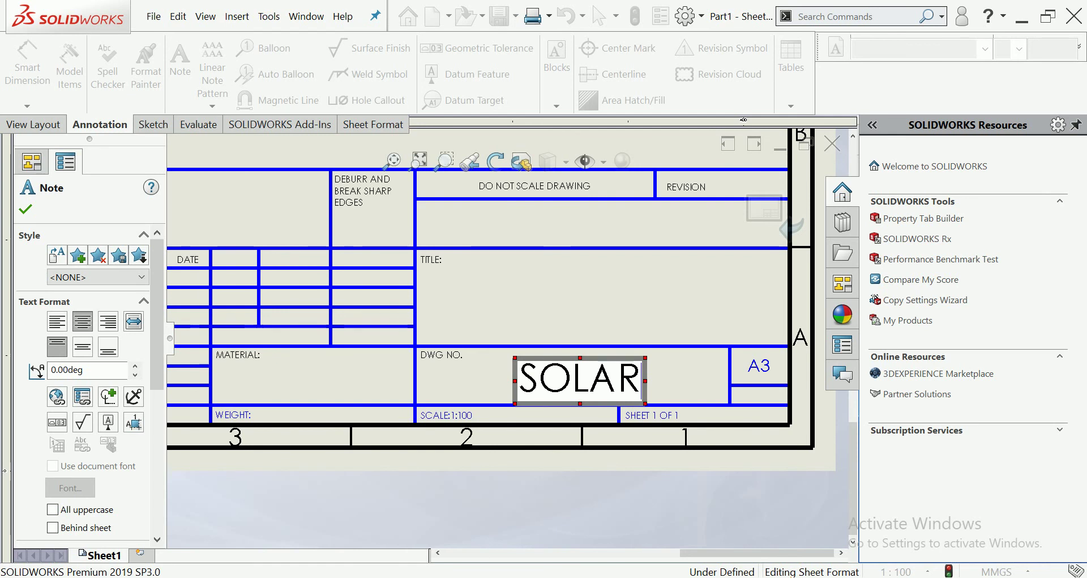
{"action": "type", "text": "-001"}
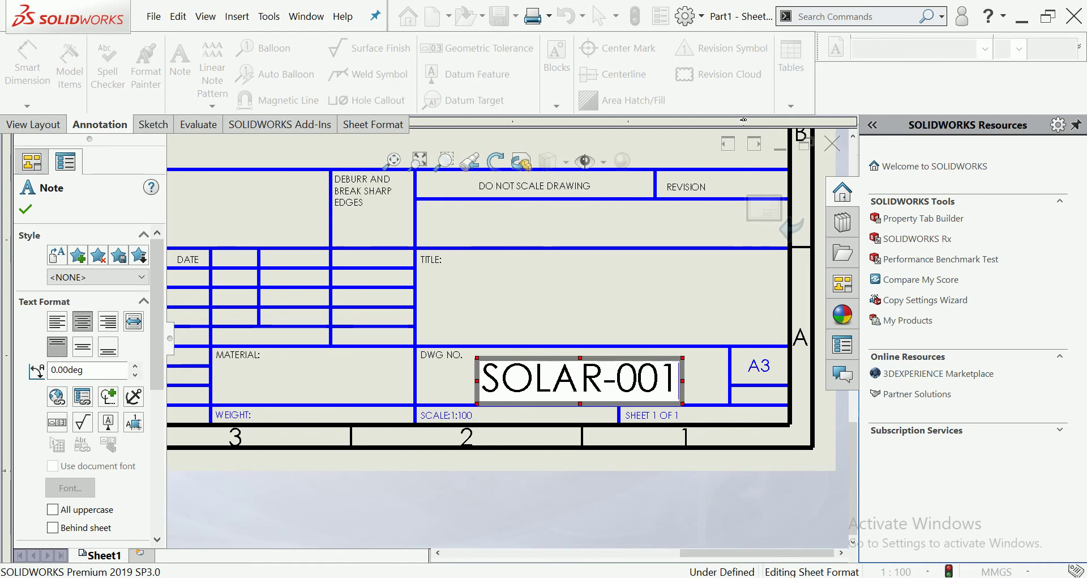
{"action": "key", "text": "Escape"}
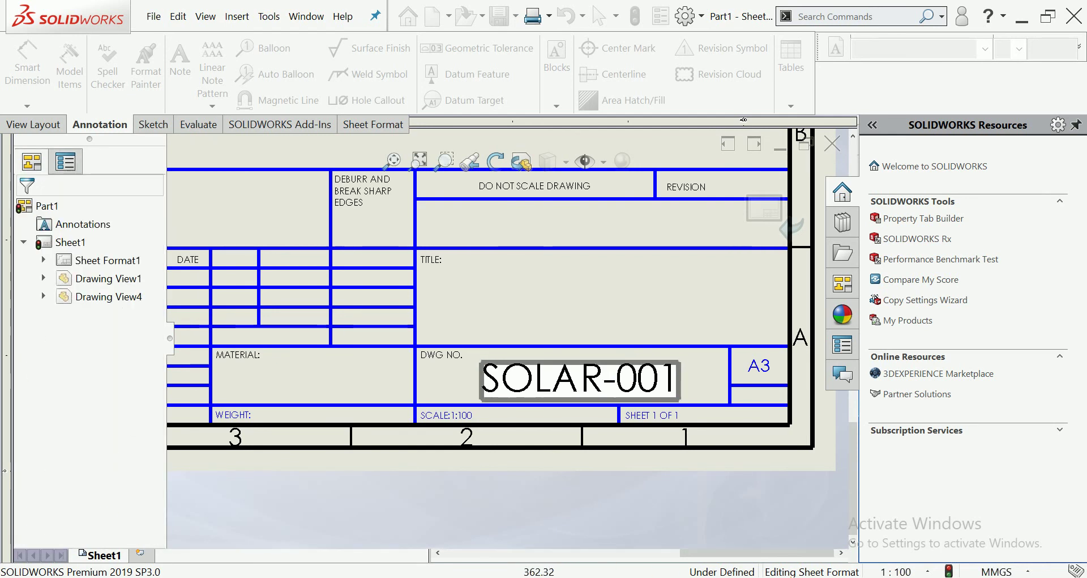
{"action": "scroll", "coordinate": [498, 339], "scroll_direction": "up", "scroll_amount": 3}
Step: Leave sheet format editing and place a new title note in the TITLE cell
{"action": "left_click", "coordinate": [764, 209]}
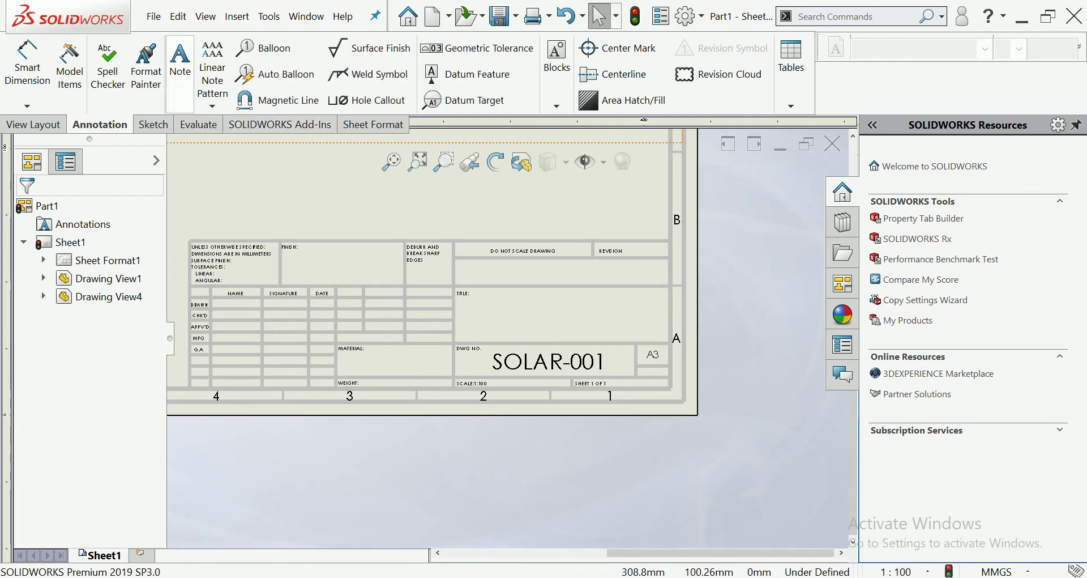
{"action": "left_click", "coordinate": [180, 63]}
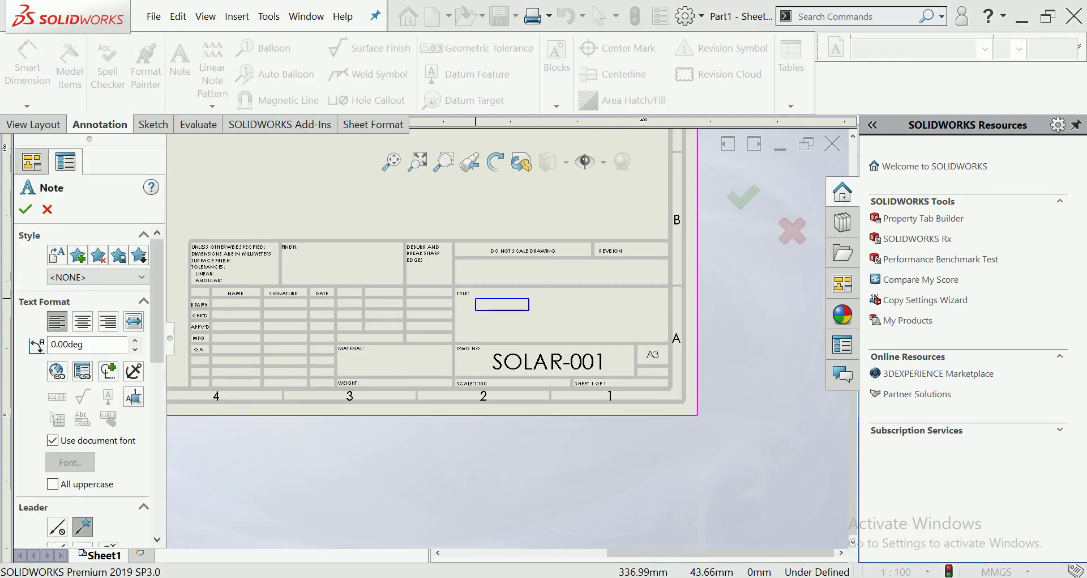
{"action": "left_click", "coordinate": [472, 298]}
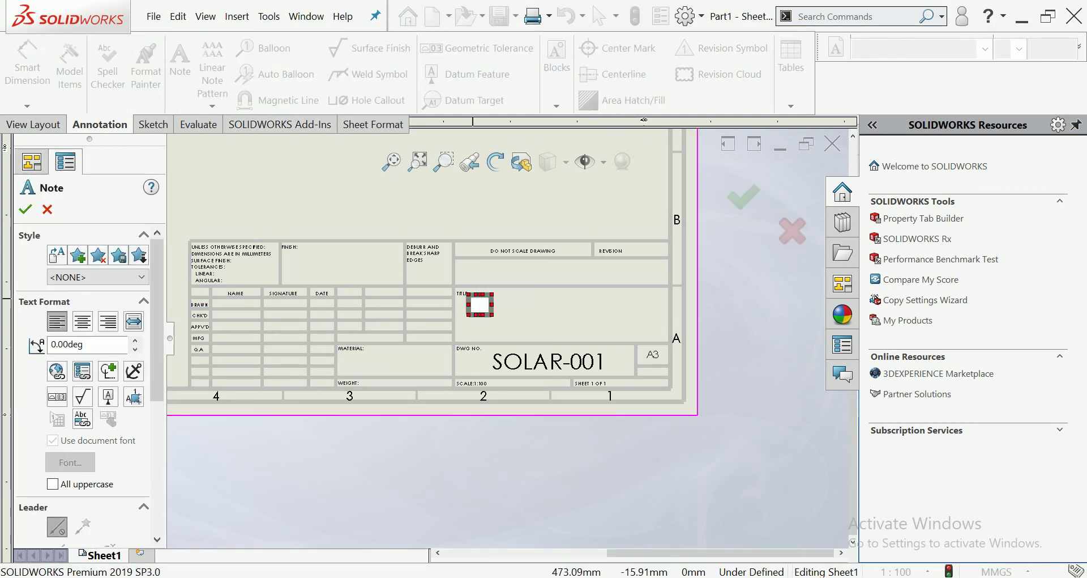
{"action": "type", "text": "SOLAR"}
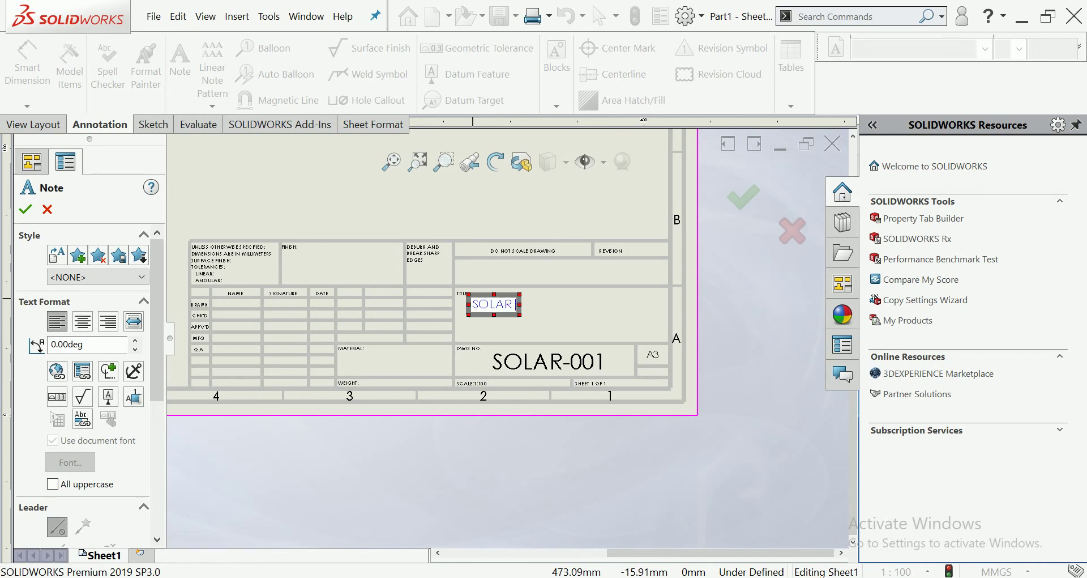
{"action": "type", "text": "TRU"}
{"action": "type", "text": "CTURE DESIGN"}
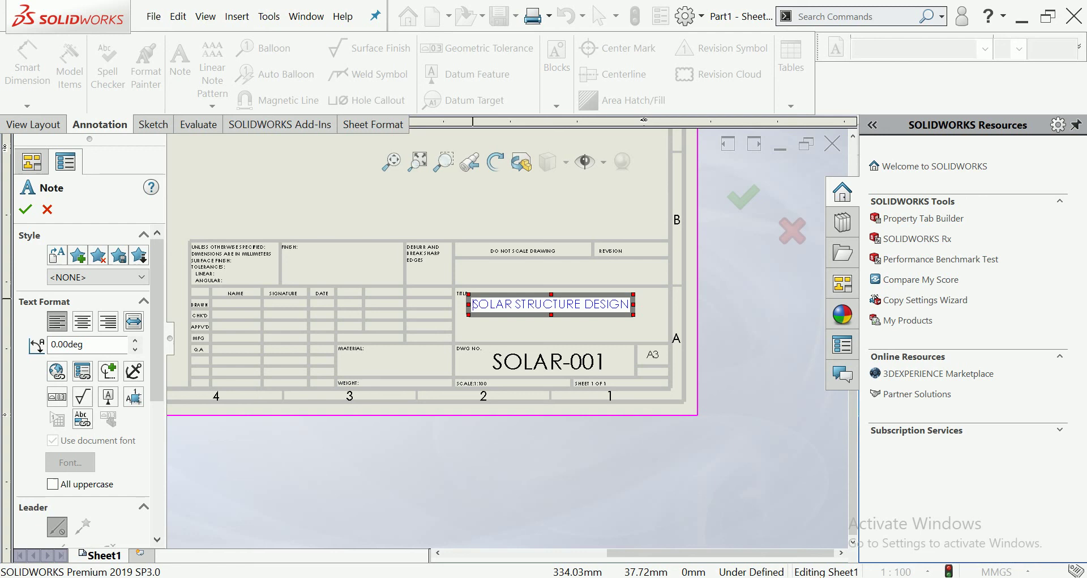
{"action": "type", "text": "GA "}
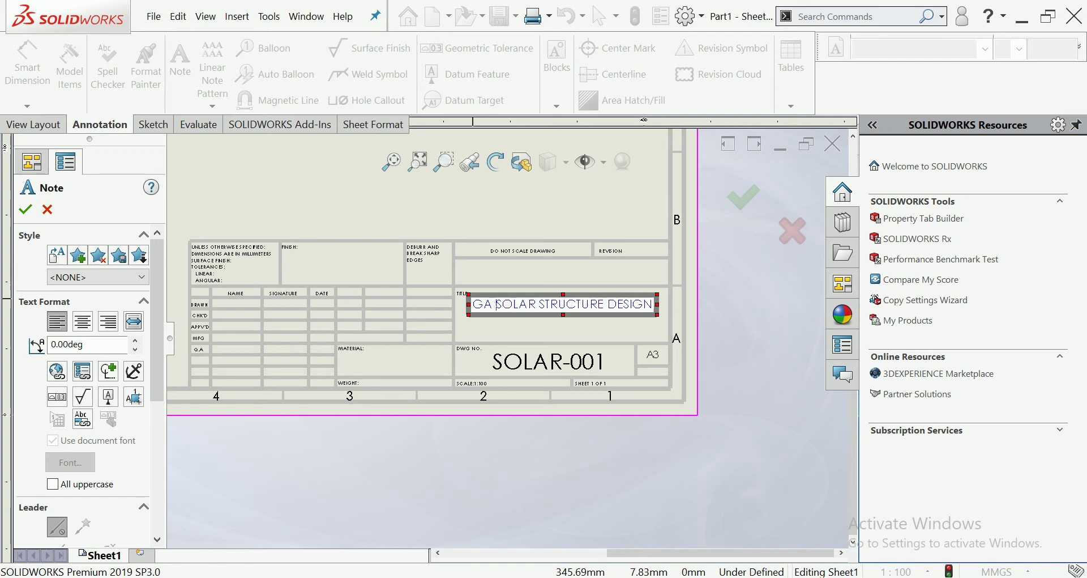
{"action": "type", "text": "DRAWING"}
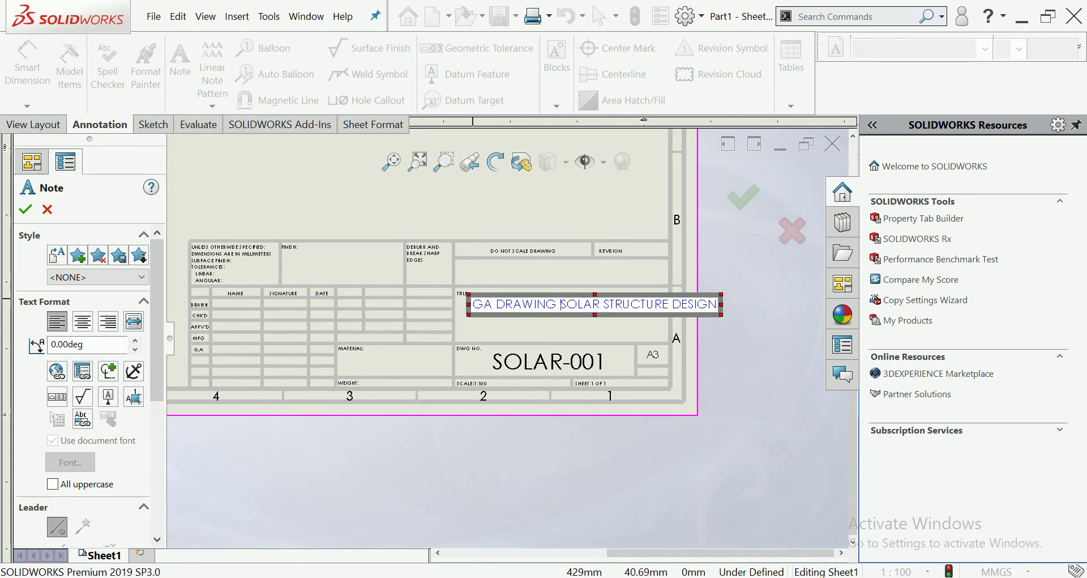
Step: Set the title note text to 16 points, centre-align it, and fit the sheet
{"action": "key", "text": "ctrl+a"}
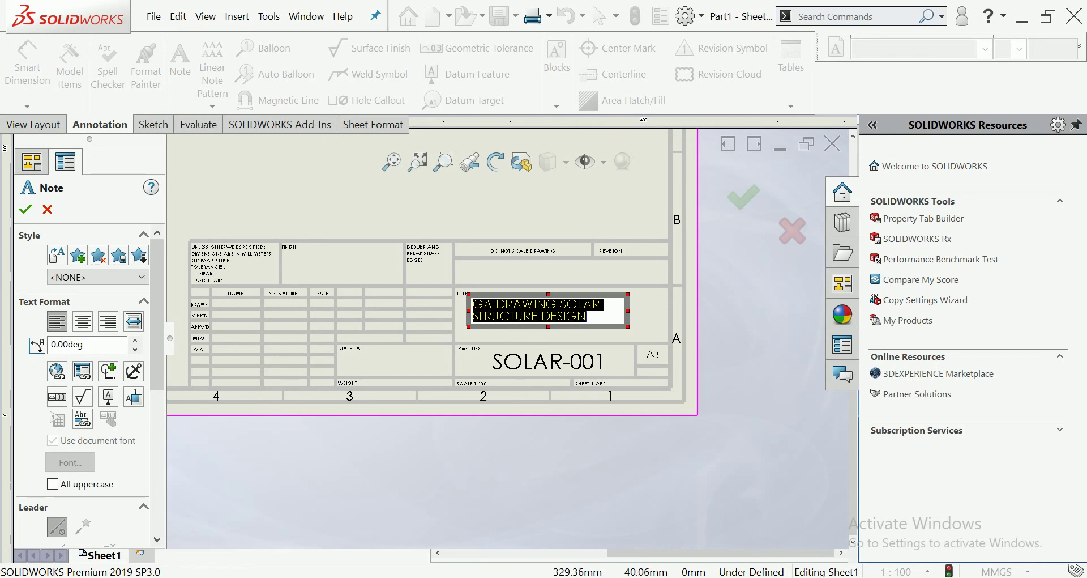
{"action": "right_click", "coordinate": [524, 311]}
{"action": "left_click", "coordinate": [568, 475]}
{"action": "left_click", "coordinate": [572, 234]}
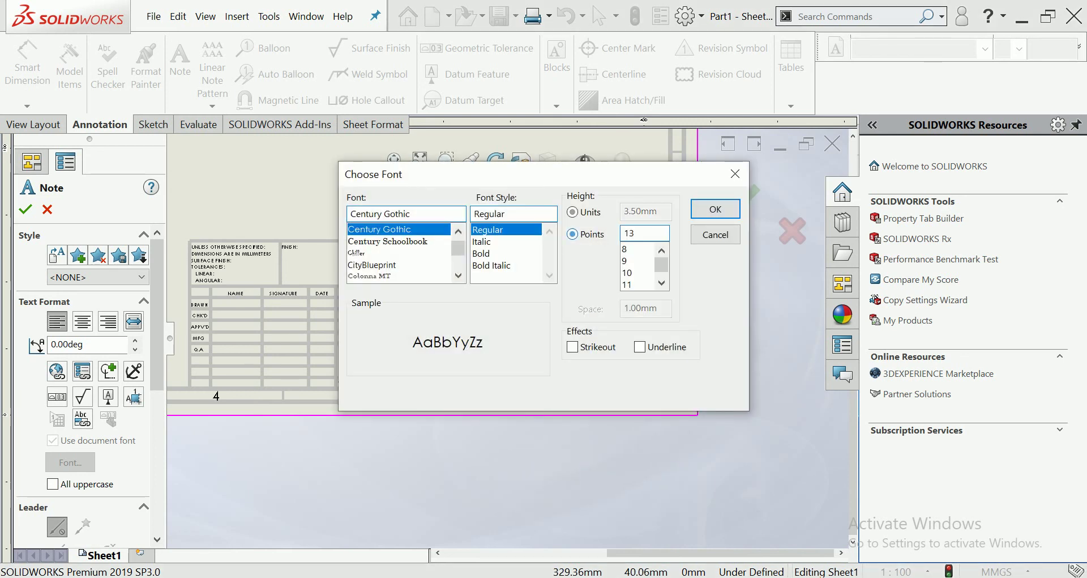
{"action": "scroll", "coordinate": [639, 265], "scroll_direction": "down", "scroll_amount": 1}
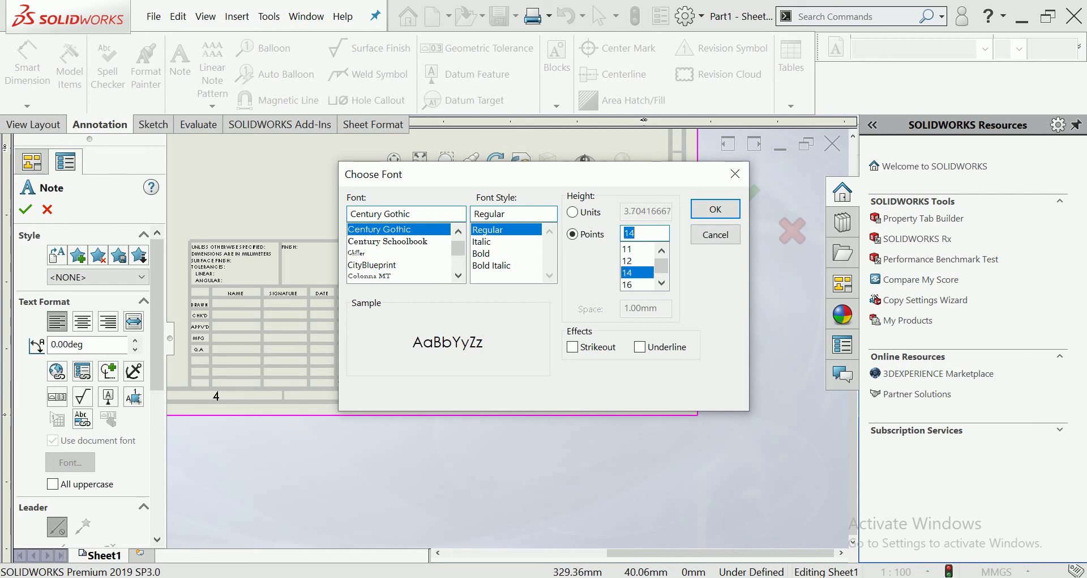
{"action": "left_click", "coordinate": [637, 285]}
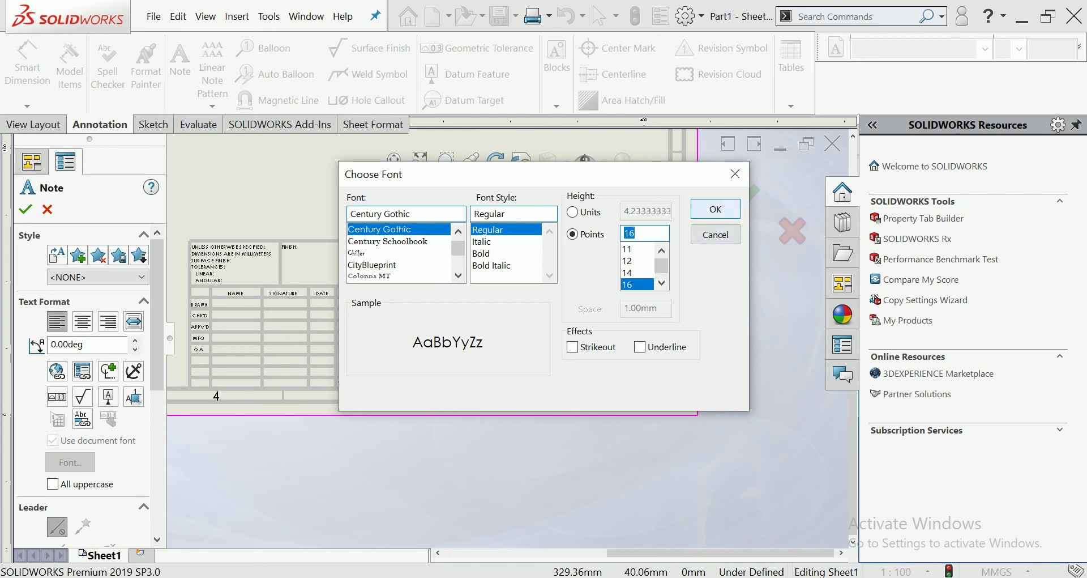
{"action": "left_click", "coordinate": [715, 209]}
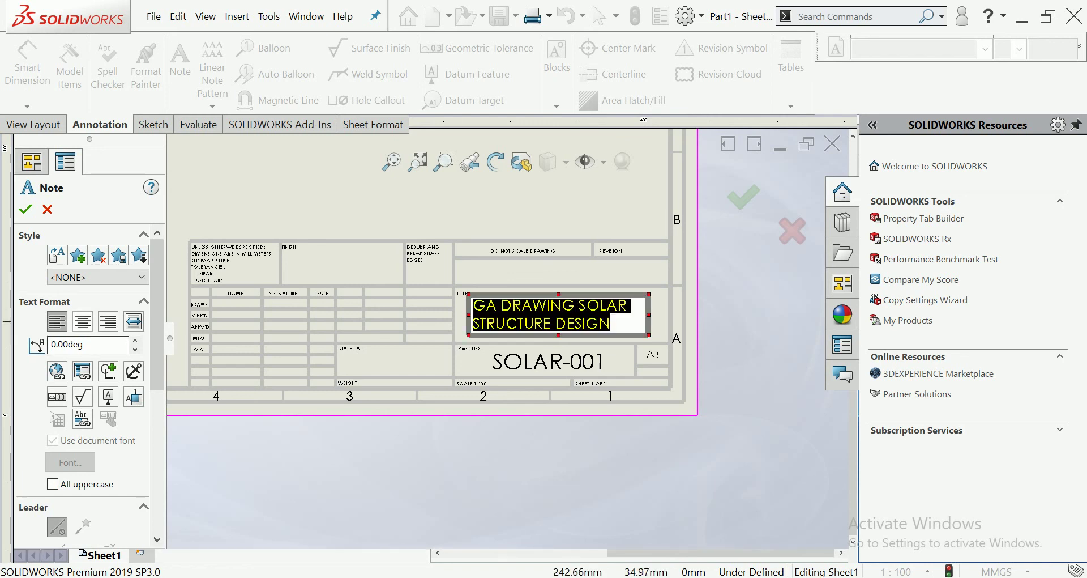
{"action": "left_click", "coordinate": [82, 321]}
{"action": "key", "text": "Escape"}
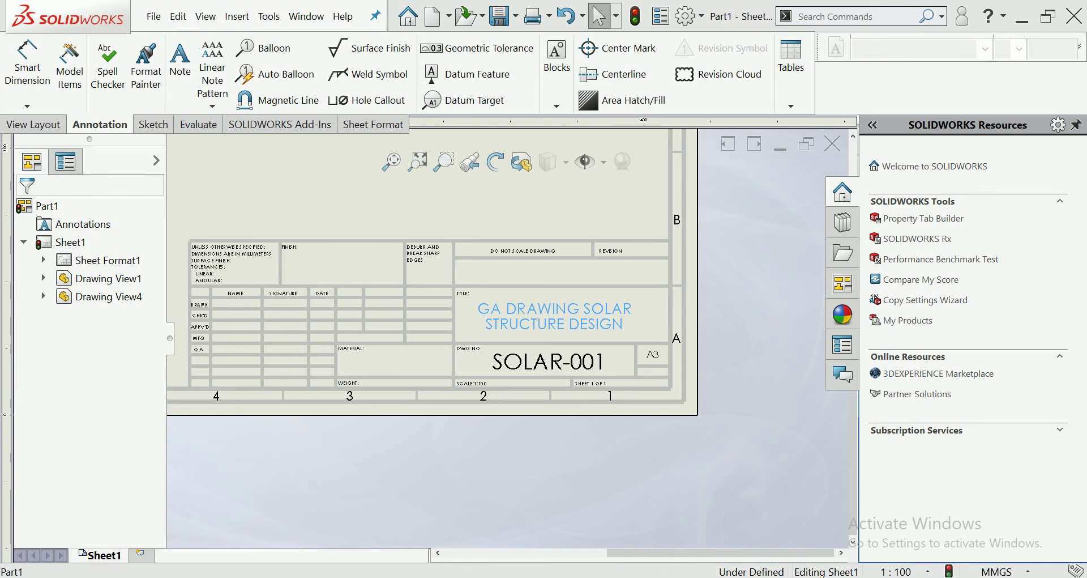
{"action": "key", "text": "Escape"}
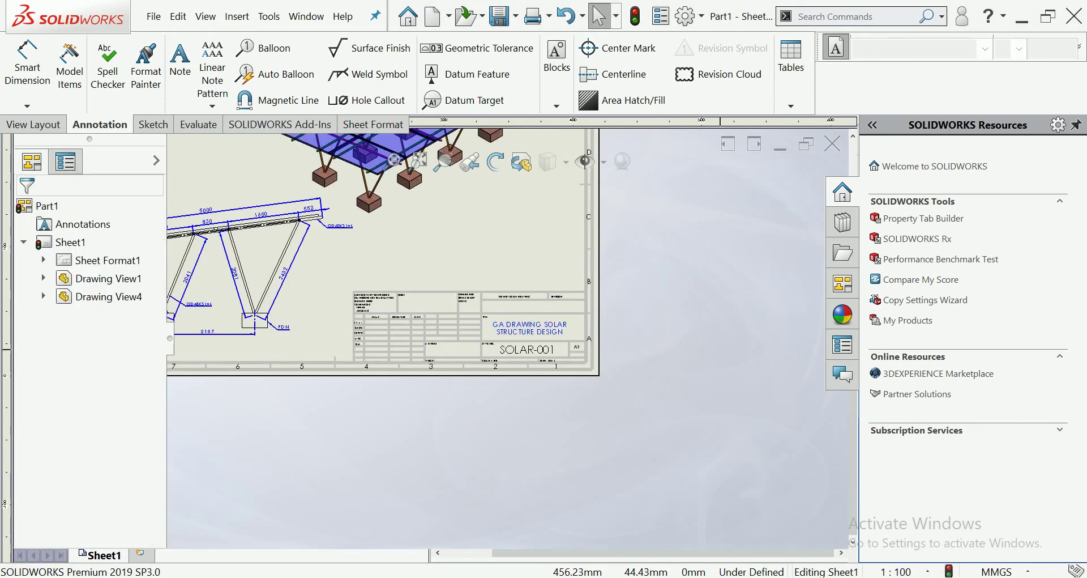
{"action": "key", "text": "f"}
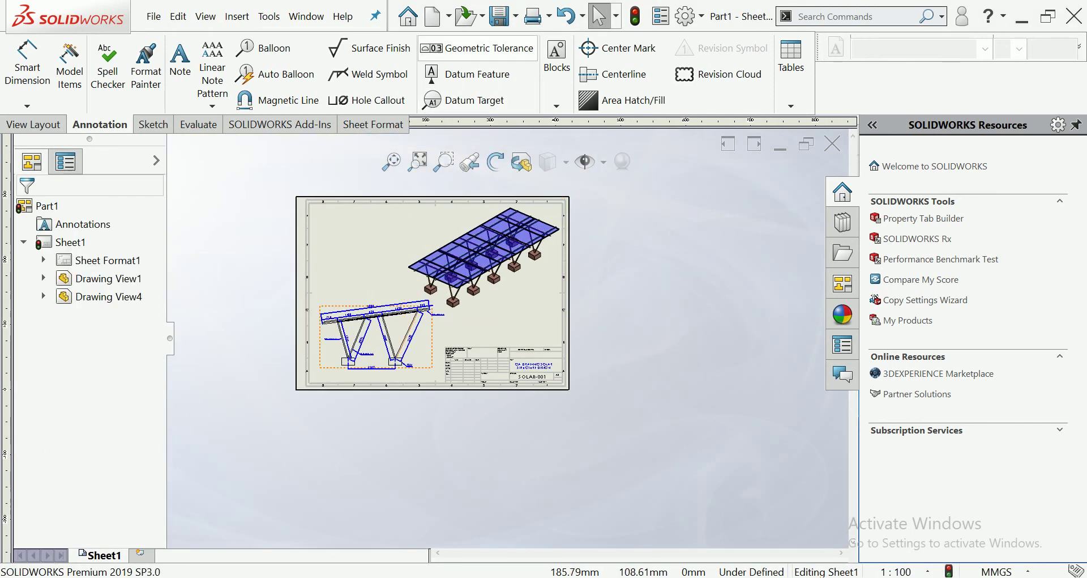
Step: Save the drawing as Part1.PDF and dismiss the Office activation prompt
{"action": "left_click", "coordinate": [500, 17]}
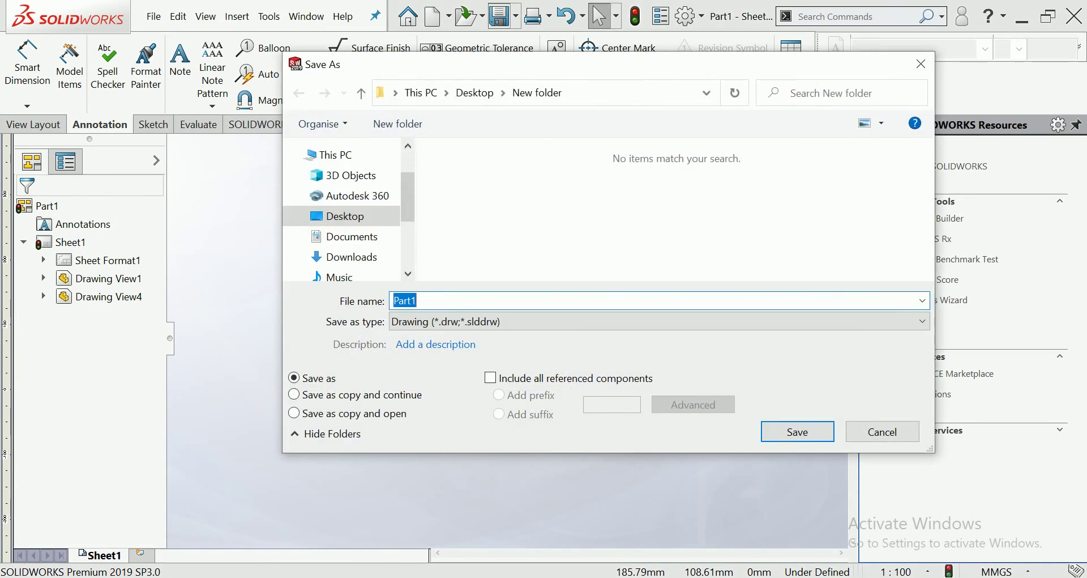
{"action": "left_click", "coordinate": [566, 321]}
{"action": "left_click", "coordinate": [567, 423]}
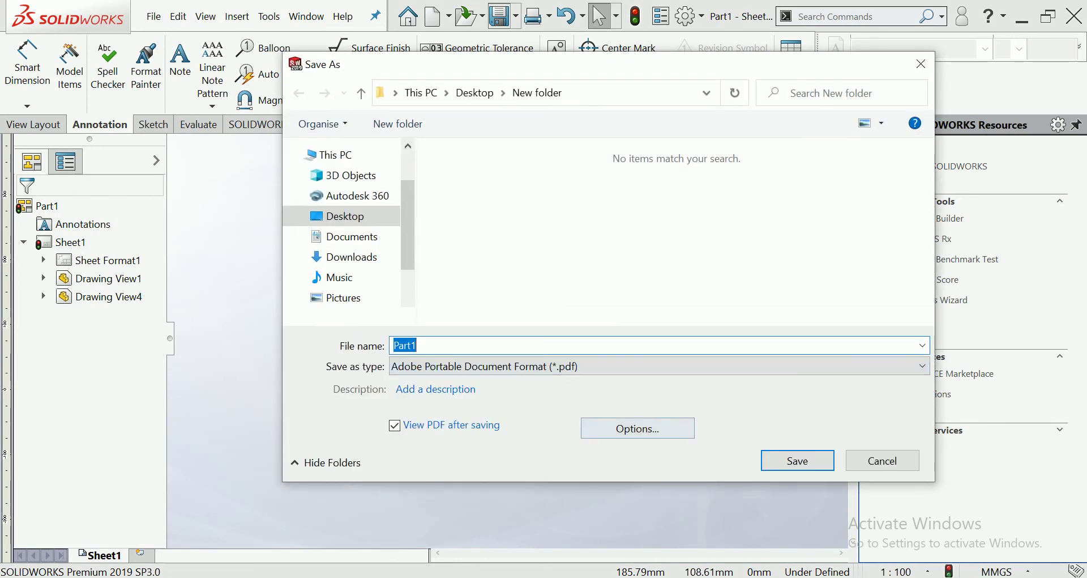
{"action": "left_click", "coordinate": [796, 460]}
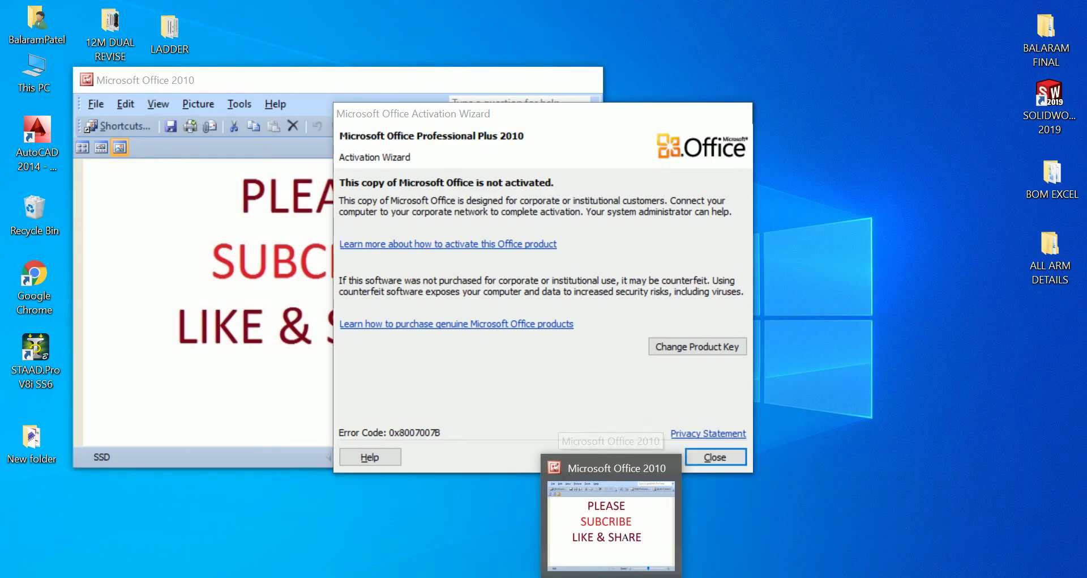
{"action": "left_click", "coordinate": [610, 515]}
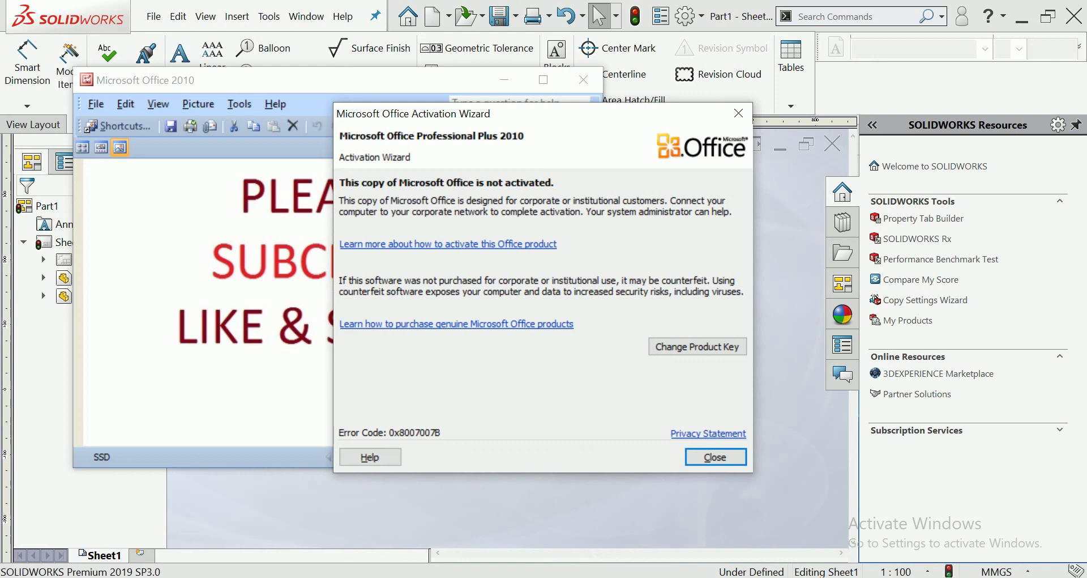
{"action": "key", "text": "Escape"}
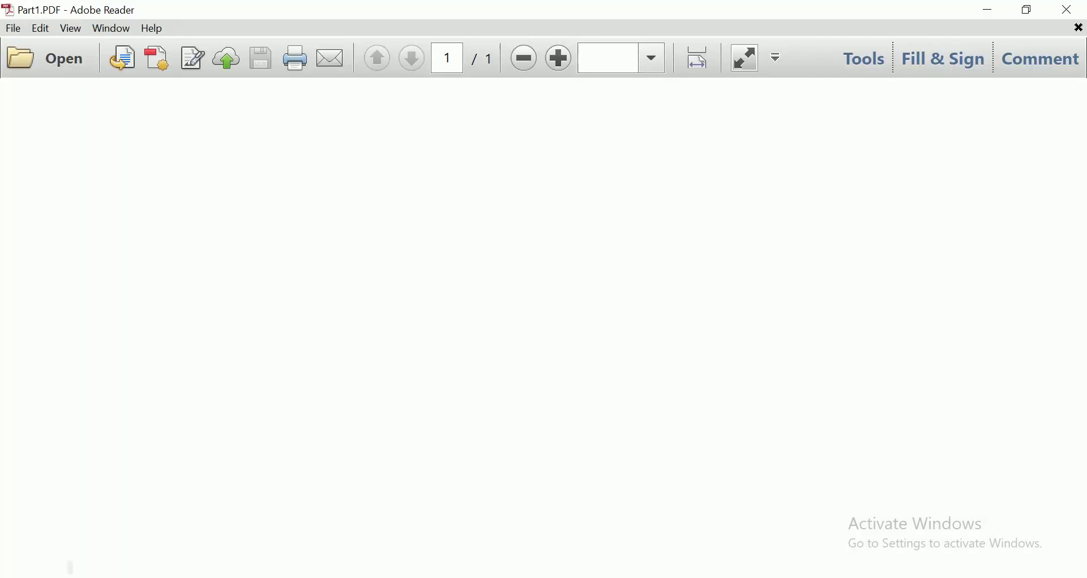